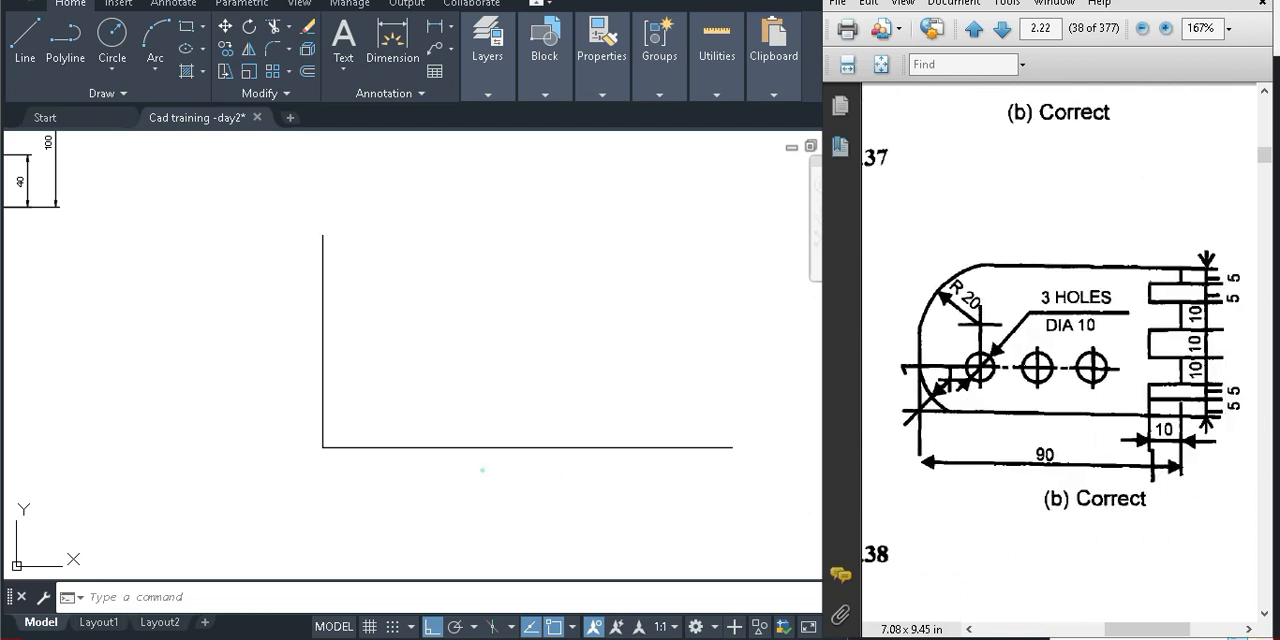
Offset the vertical line 90 units to the right to form the plate's right edge
{"action": "left_click", "coordinate": [483, 472]}
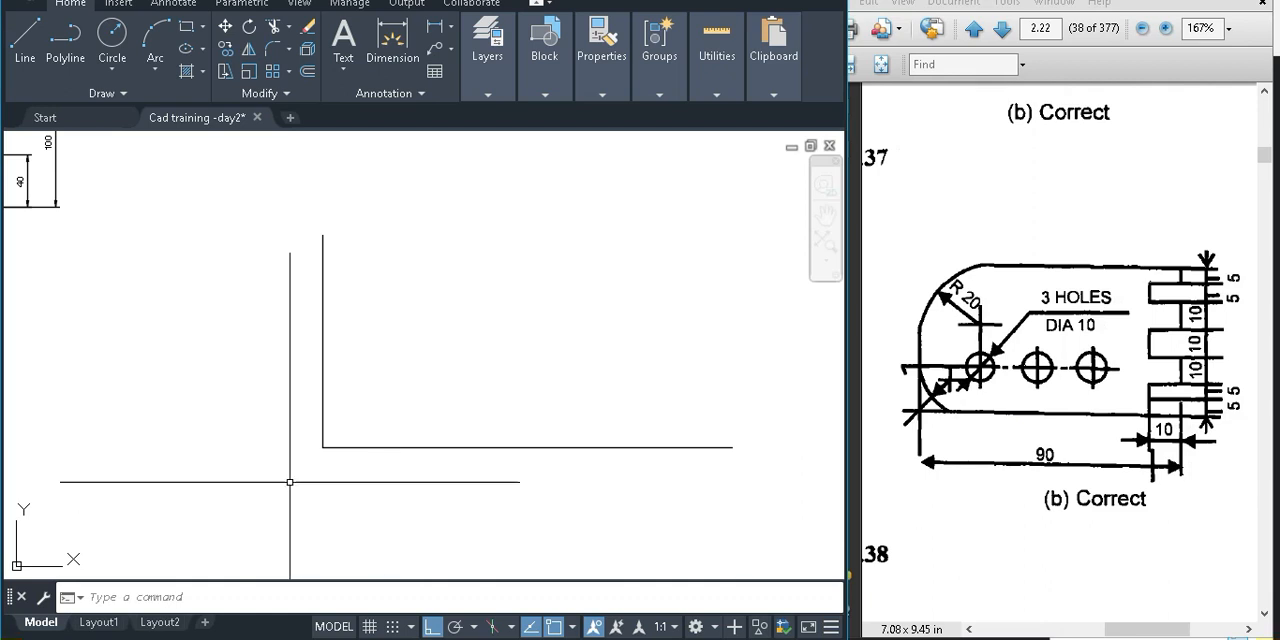
{"action": "type", "text": "o"}
{"action": "key", "text": "Return"}
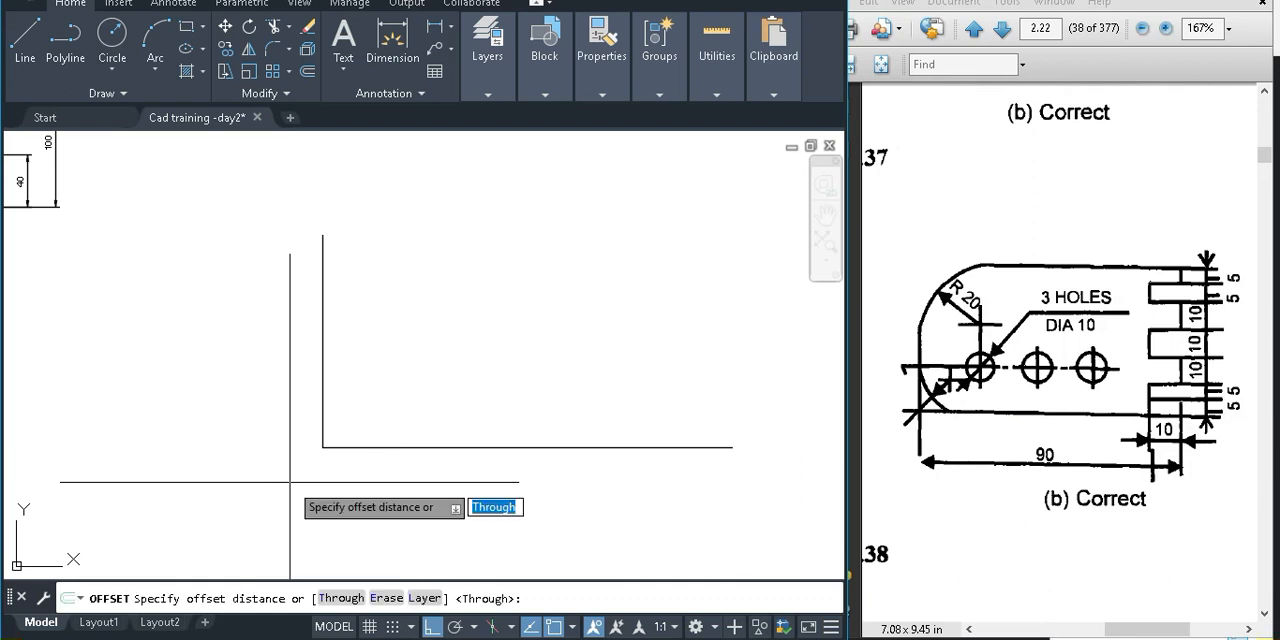
{"action": "type", "text": "90"}
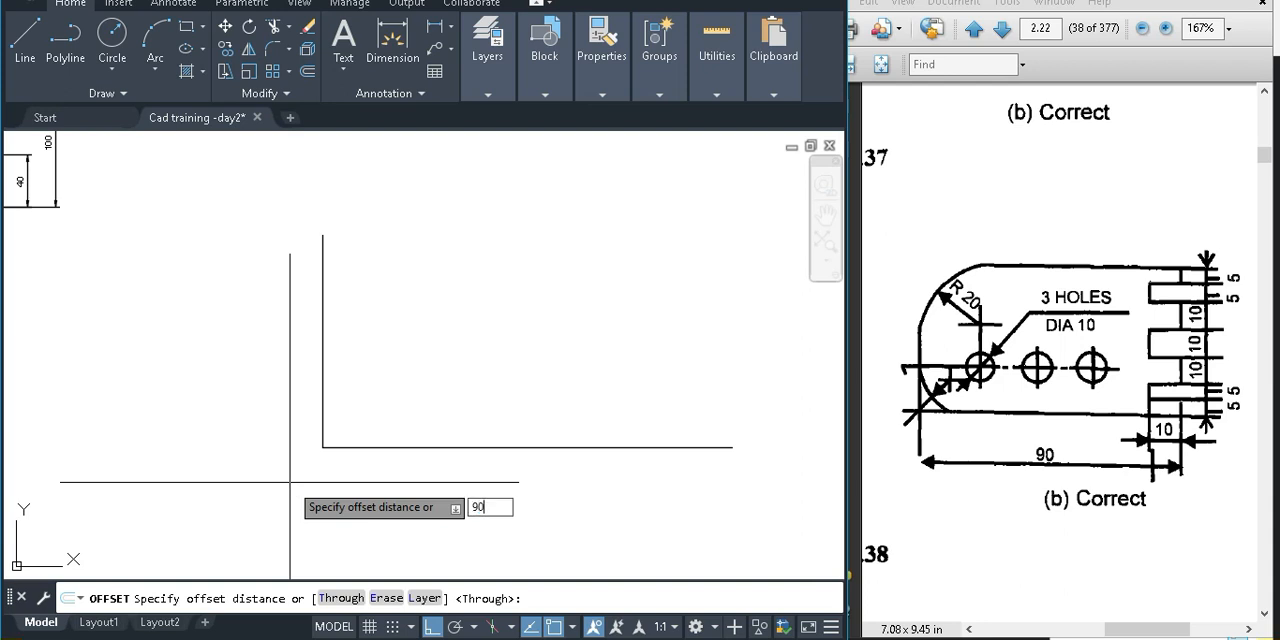
{"action": "key", "text": "Return"}
{"action": "left_click", "coordinate": [322, 402]}
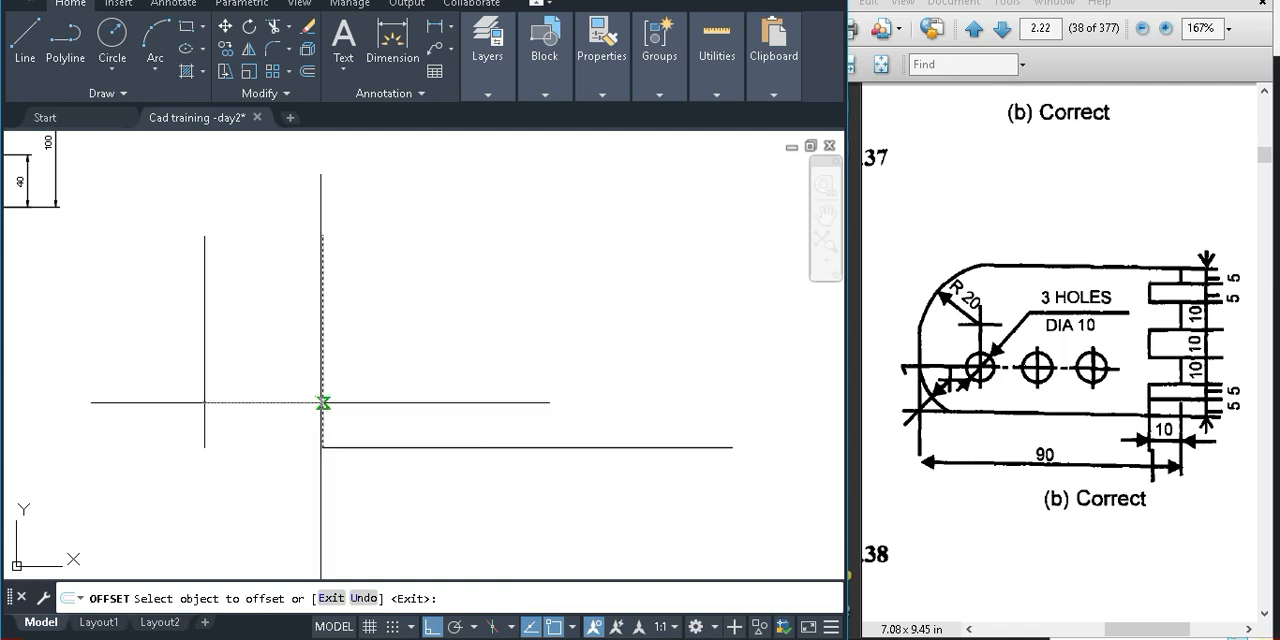
{"action": "left_click", "coordinate": [690, 399]}
{"action": "key", "text": "Return"}
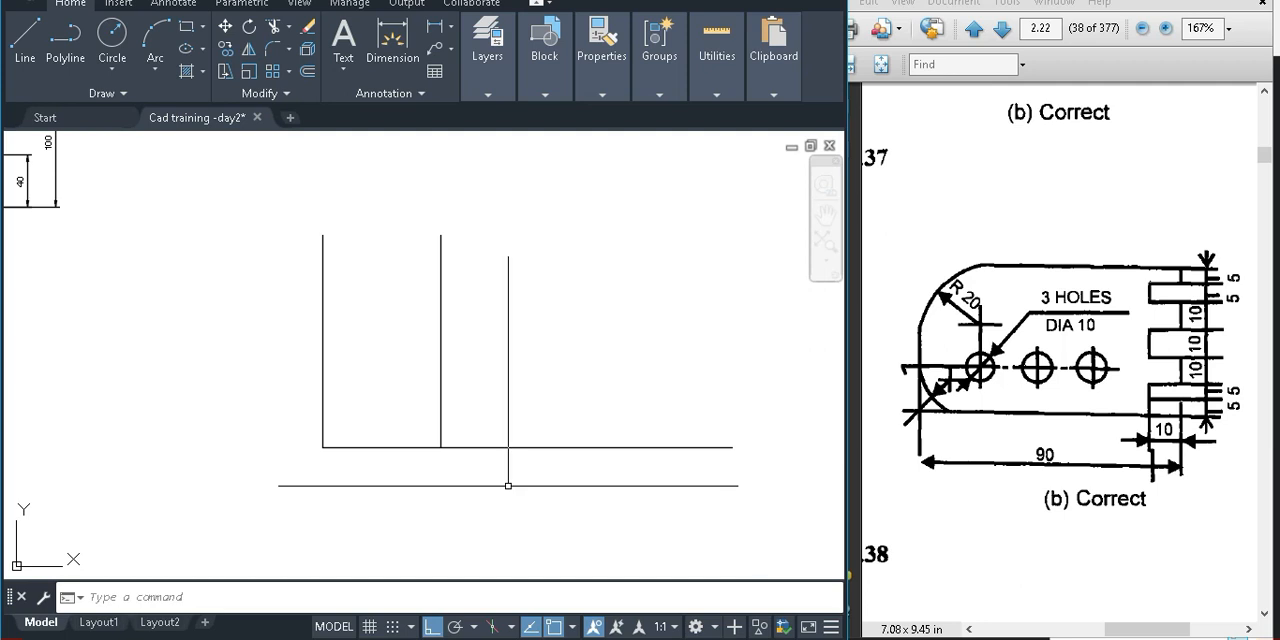
Offset the plate's right edge 10 units to the left to mark the notch depth
{"action": "type", "text": "o"}
{"action": "key", "text": "Return"}
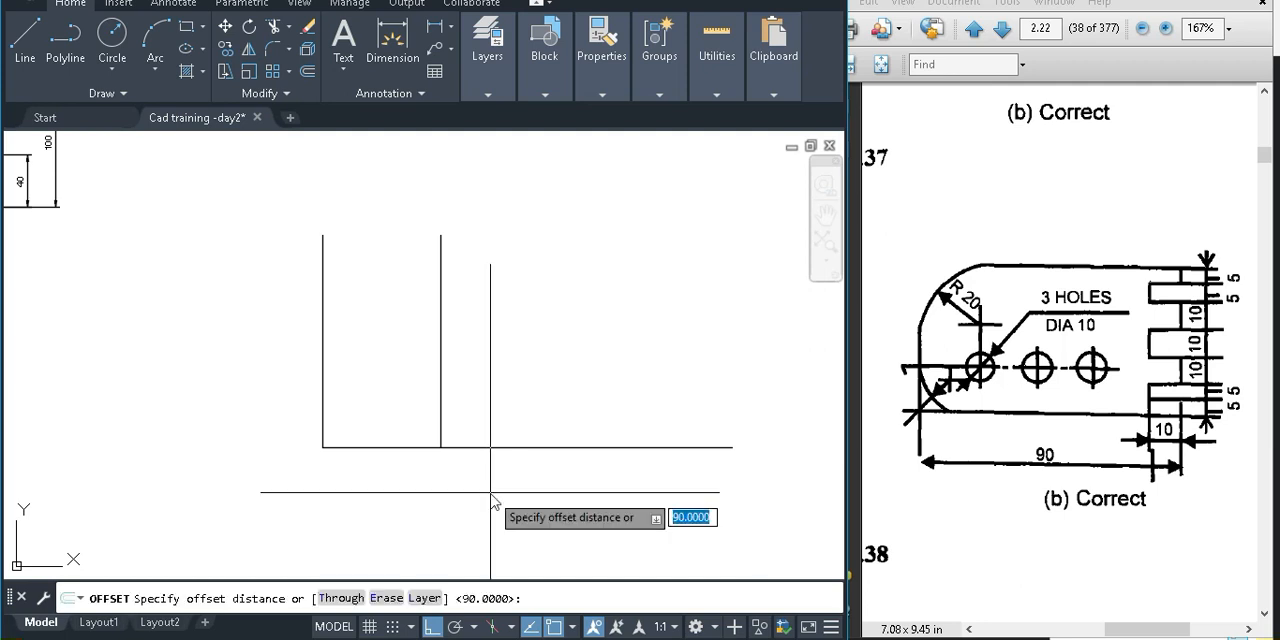
{"action": "type", "text": "01"}
{"action": "key", "text": "BackSpace"}
{"action": "key", "text": "BackSpace"}
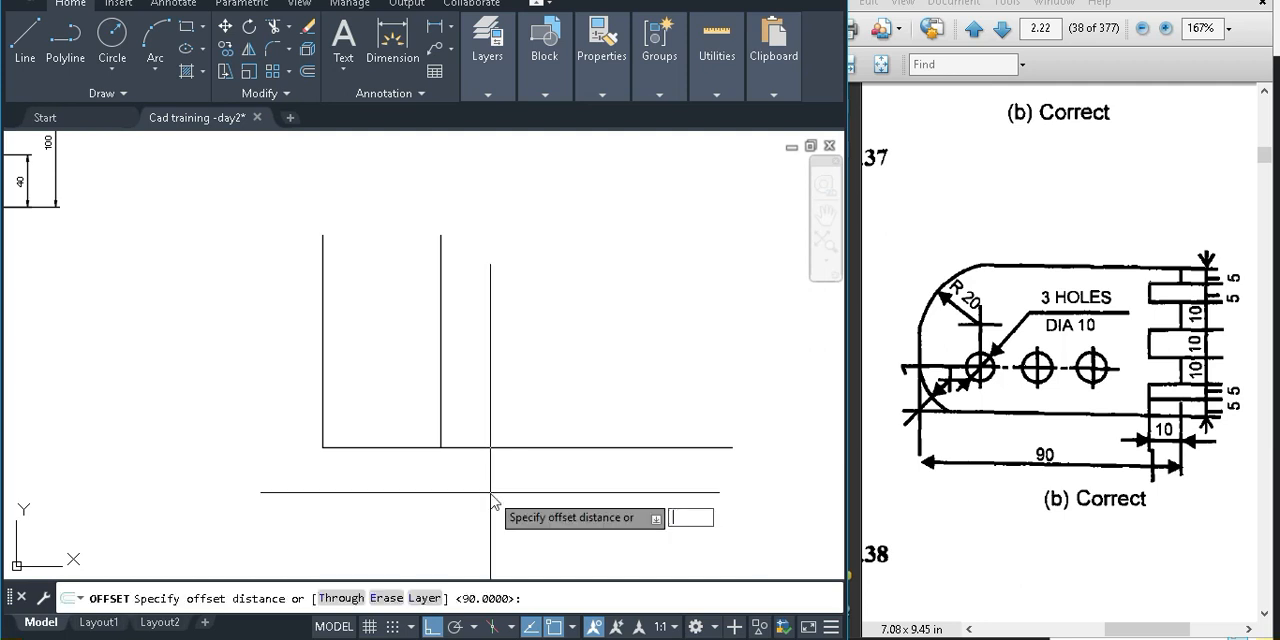
{"action": "type", "text": "10"}
{"action": "key", "text": "Return"}
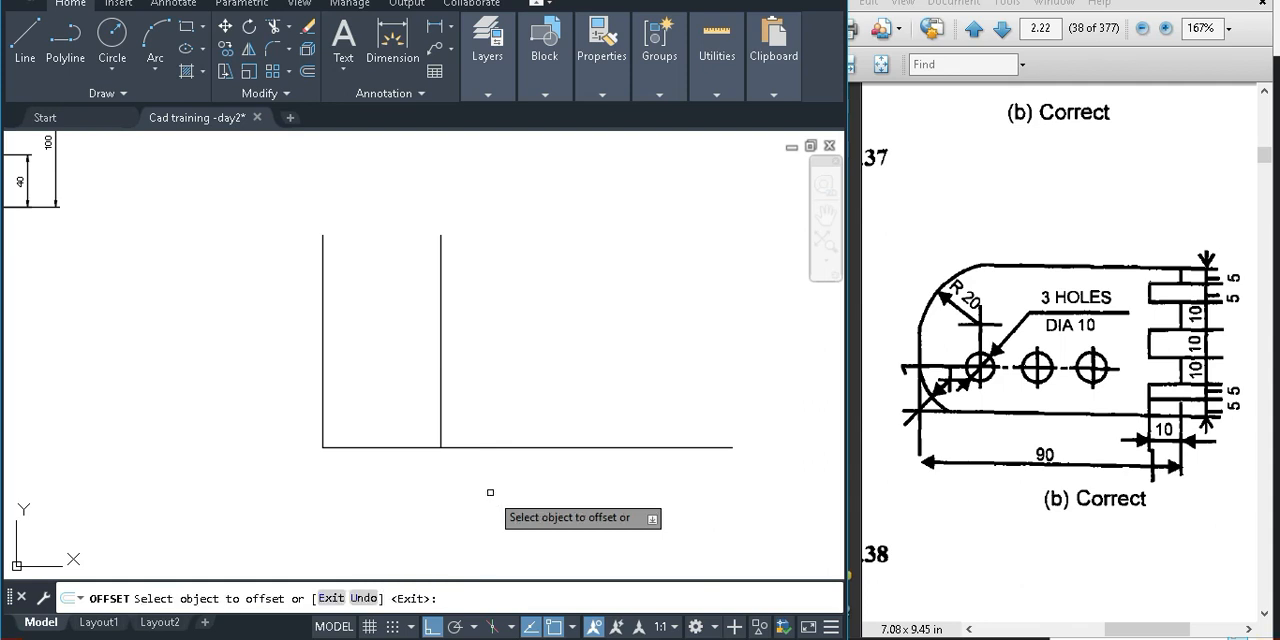
{"action": "left_click", "coordinate": [440, 394]}
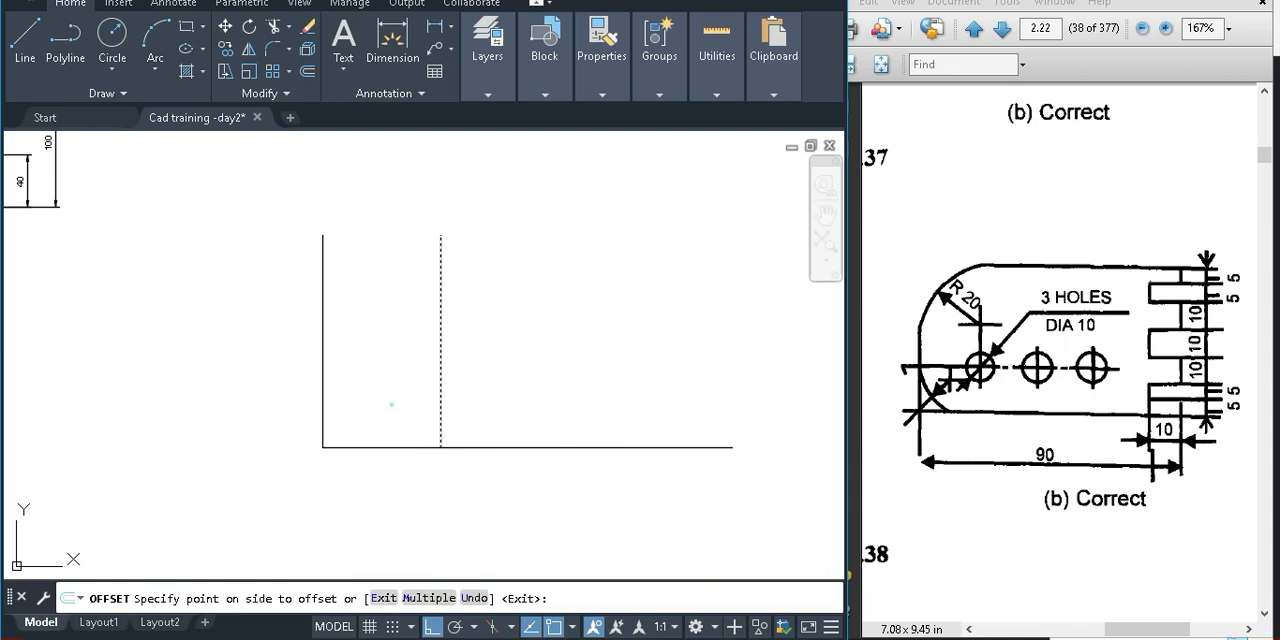
{"action": "left_click", "coordinate": [426, 405]}
{"action": "scroll", "coordinate": [426, 405], "scroll_direction": "up", "scroll_amount": 4}
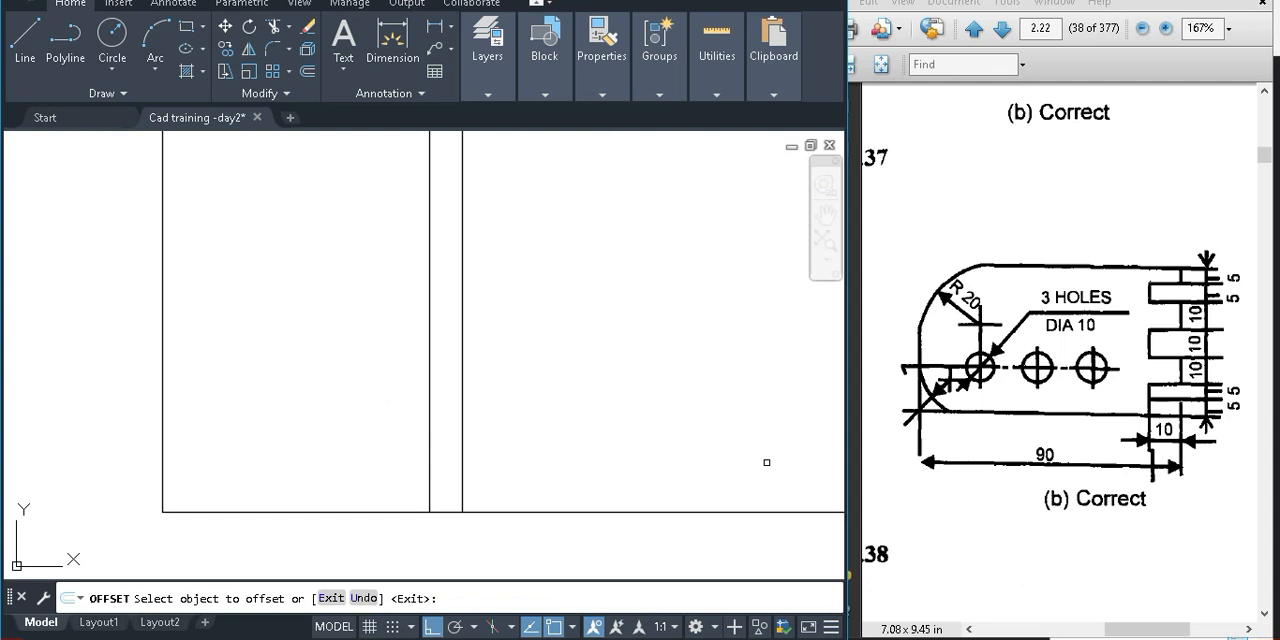
{"action": "key", "text": "Escape"}
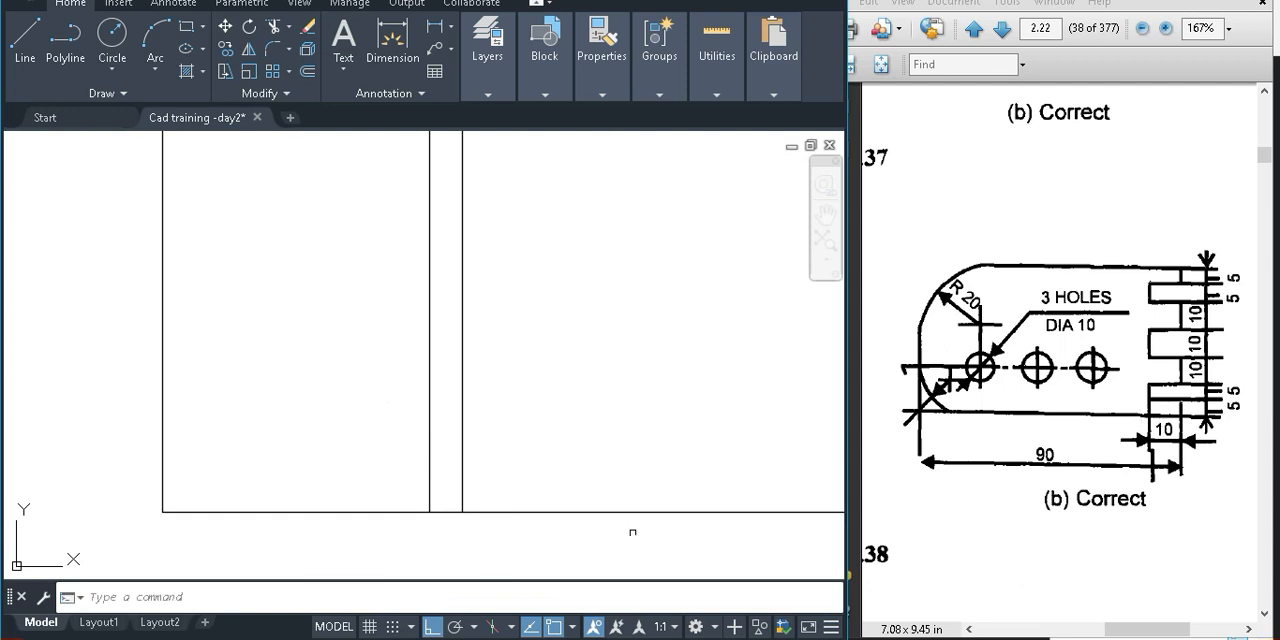
Trim the part of the base line that extends beyond the plate's right edge
{"action": "type", "text": "tr"}
{"action": "key", "text": "Return"}
{"action": "left_click_drag", "start_coordinate": [567, 537], "coordinate": [579, 460]}
{"action": "key", "text": "Escape"}
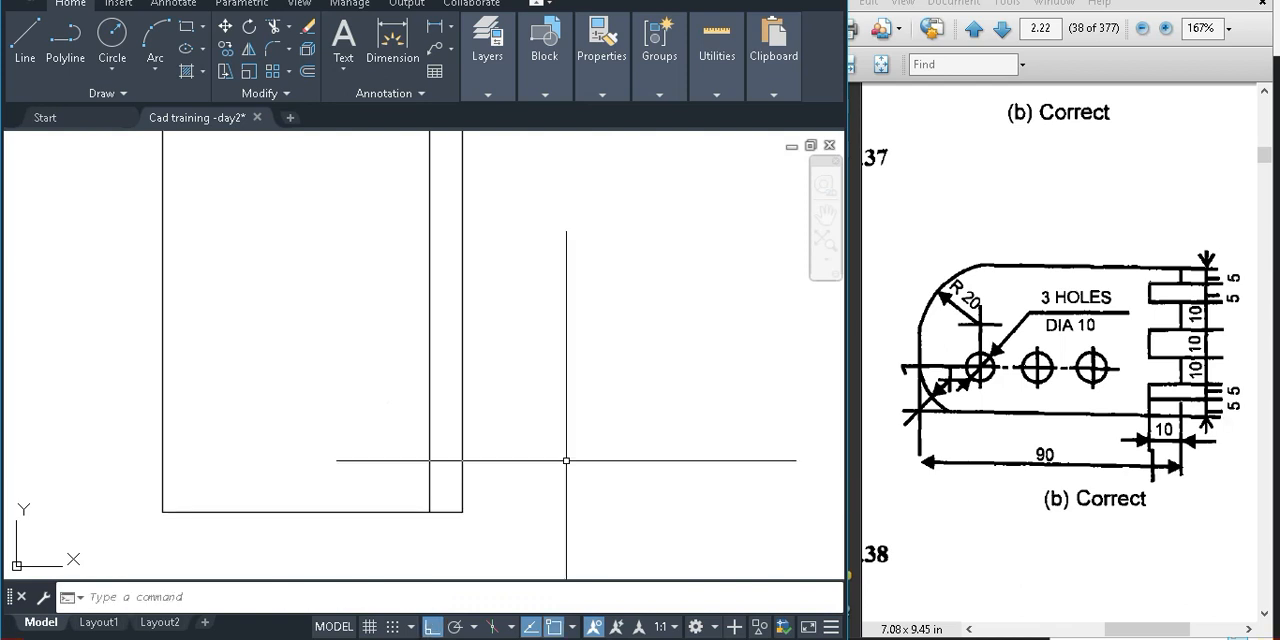
Offset the plate's base line 5 units upward
{"action": "type", "text": "o"}
{"action": "key", "text": "Return"}
{"action": "key", "text": "Return"}
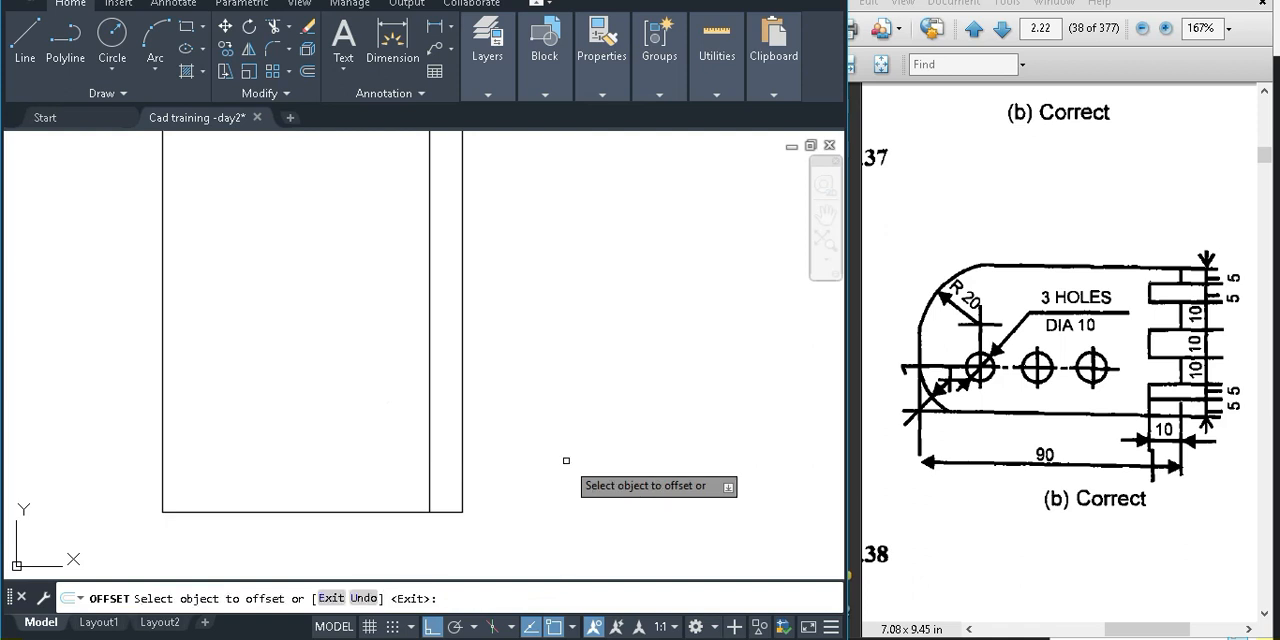
{"action": "left_click", "coordinate": [389, 514]}
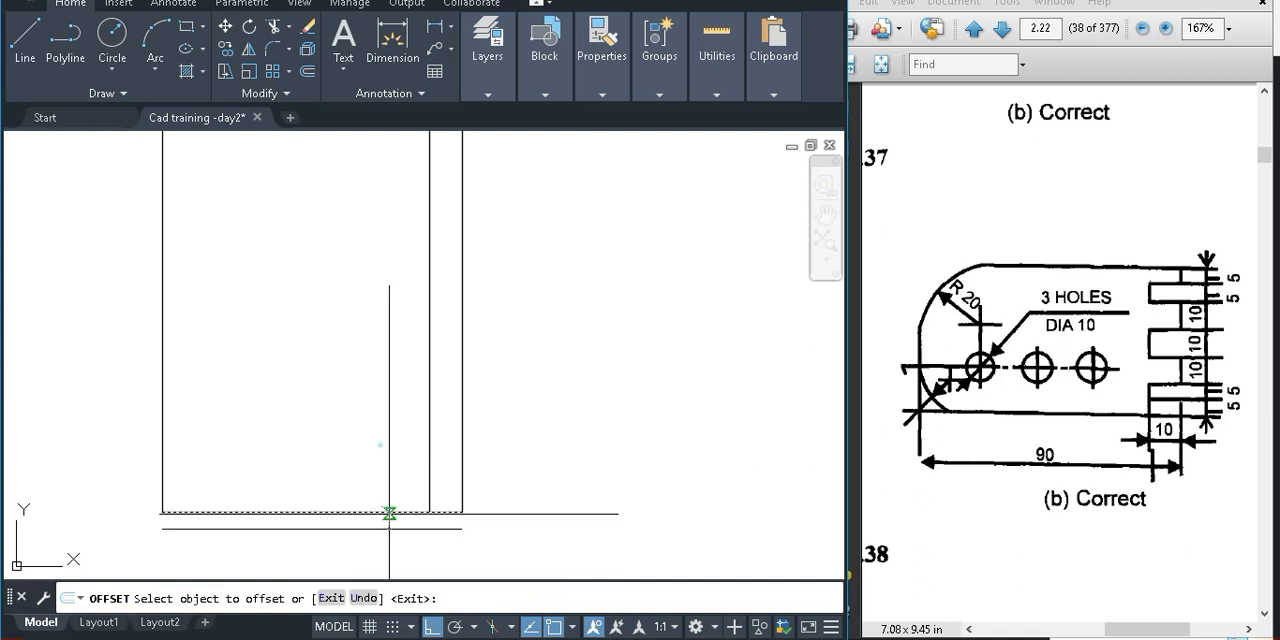
{"action": "left_click", "coordinate": [380, 444]}
{"action": "key", "text": "Return"}
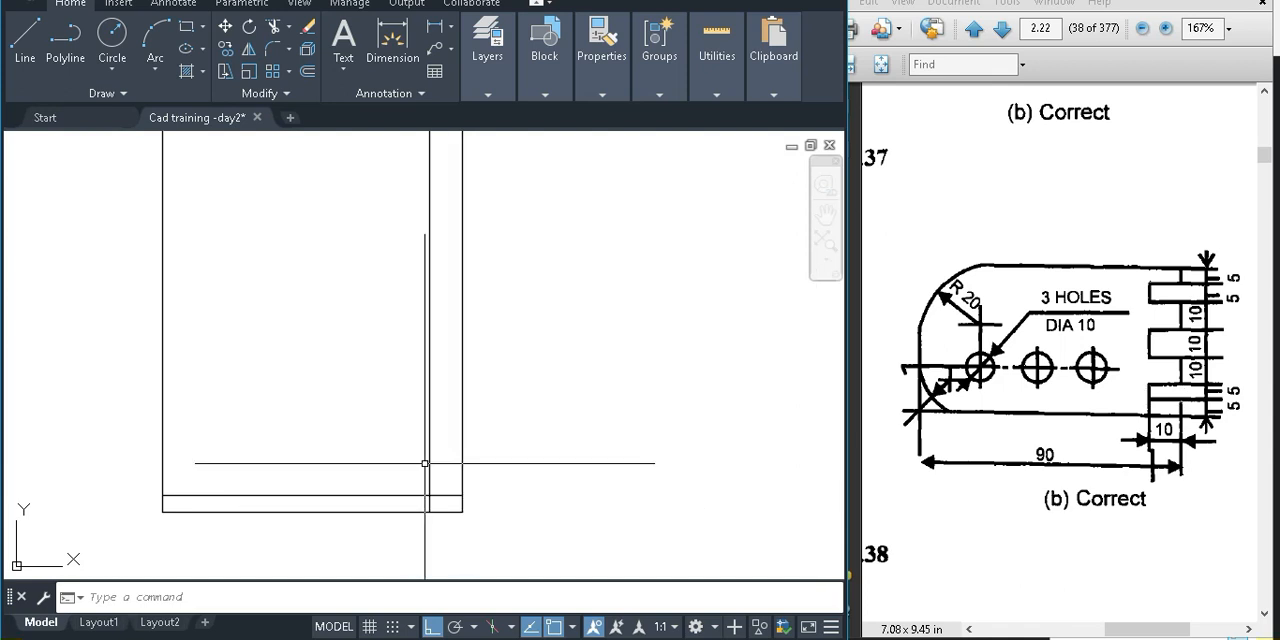
Try to trim the lower-right corner, including the right edge above the 5-unit line, and undo it
{"action": "type", "text": "tr"}
{"action": "key", "text": "Return"}
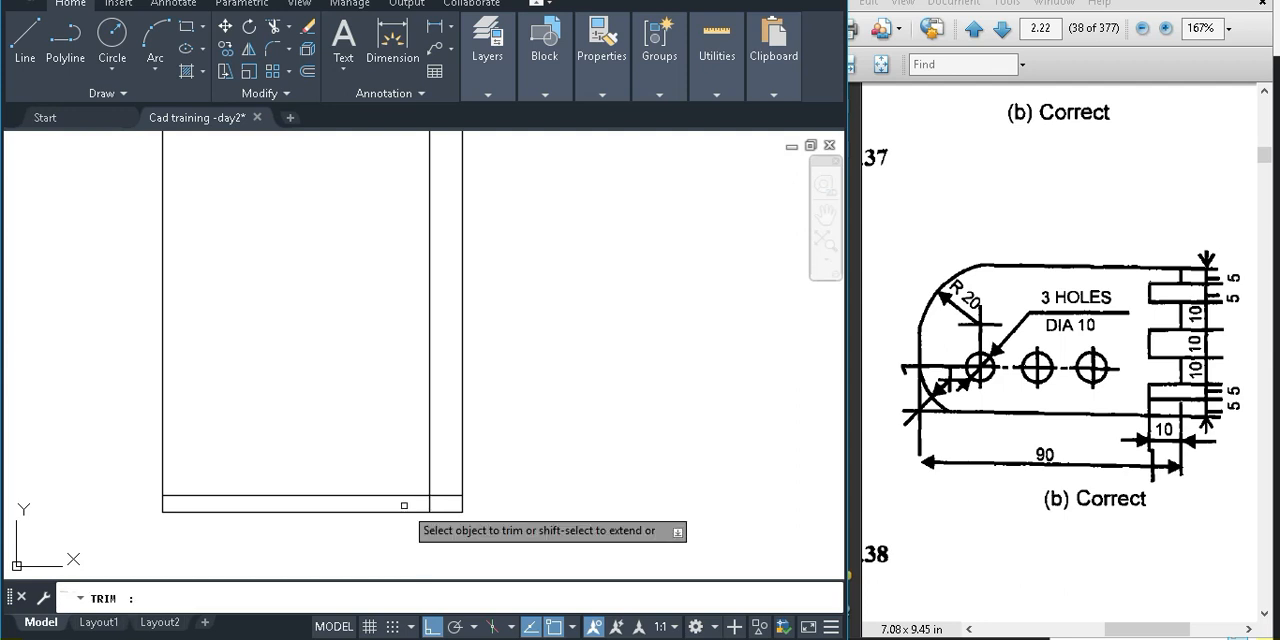
{"action": "scroll", "coordinate": [425, 497], "scroll_direction": "up", "scroll_amount": 4}
{"action": "mouse_move", "coordinate": [443, 516]}
{"action": "left_mouse_down"}
{"action": "mouse_move", "coordinate": [344, 464]}
{"action": "mouse_move", "coordinate": [537, 490]}
{"action": "left_mouse_up"}
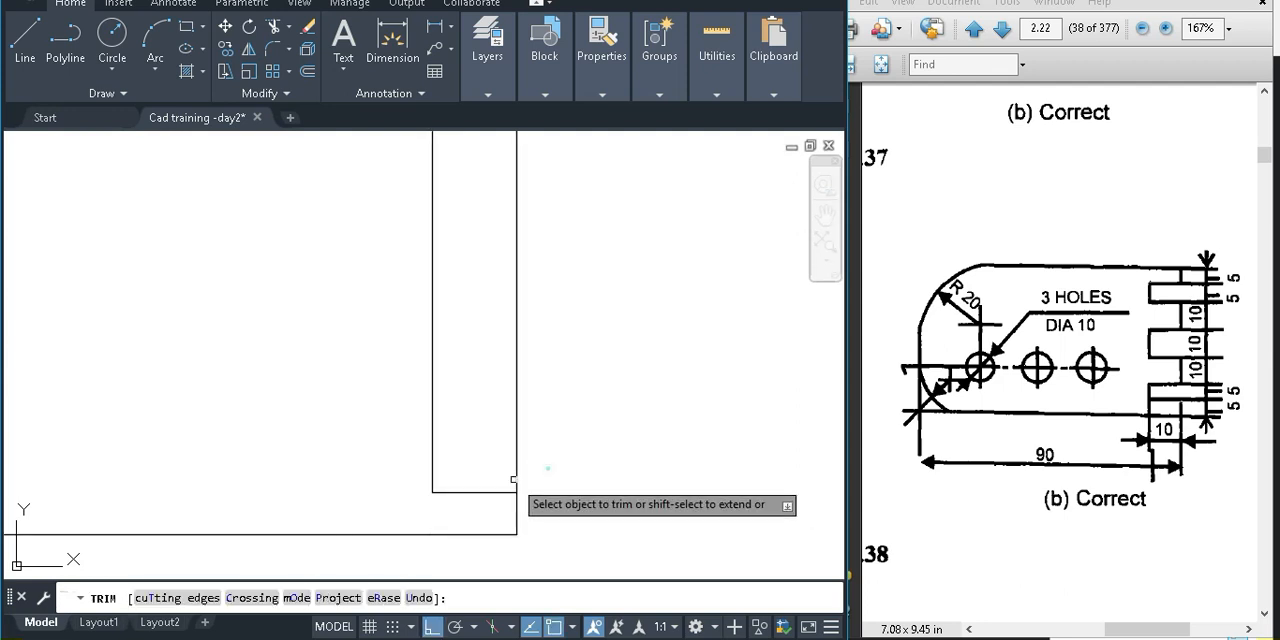
{"action": "key", "text": "Escape"}
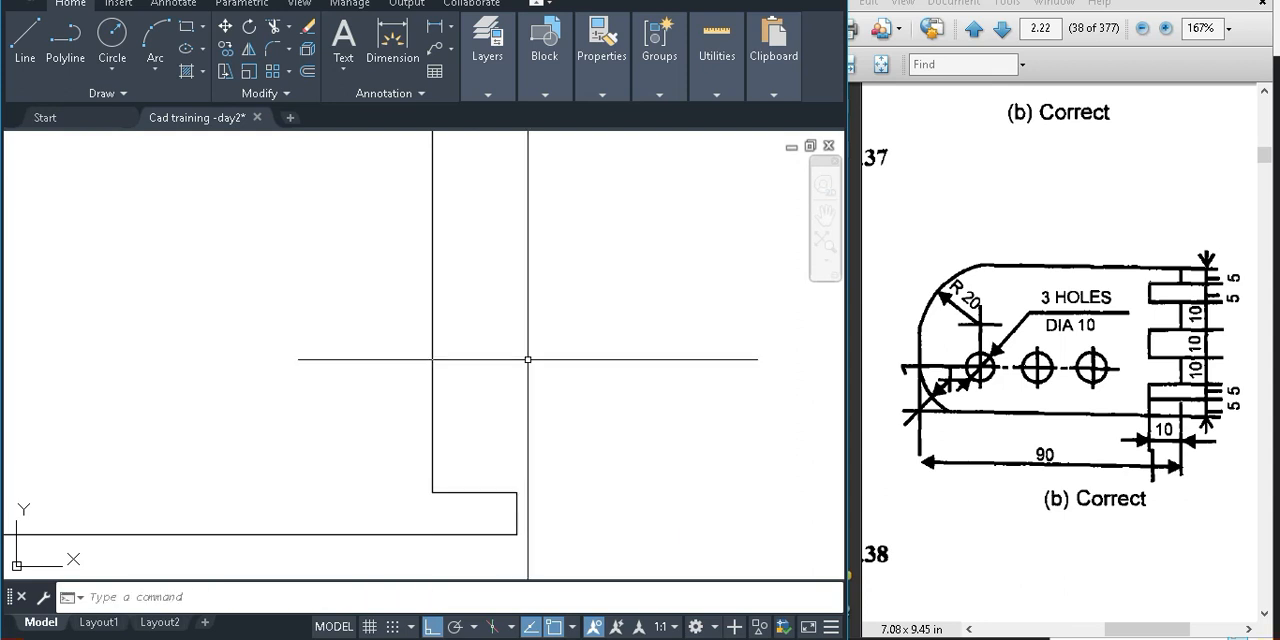
{"action": "scroll", "coordinate": [527, 365], "scroll_direction": "down", "scroll_amount": 2}
{"action": "scroll", "coordinate": [464, 502], "scroll_direction": "up", "scroll_amount": 3}
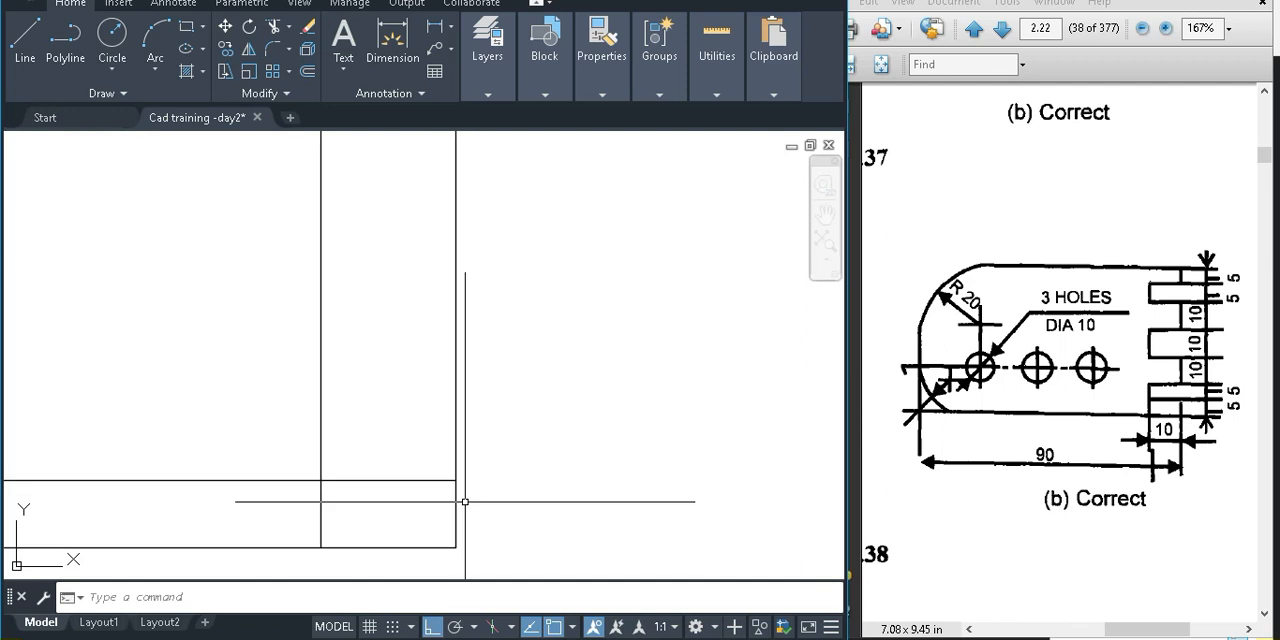
Trim the 5-unit line left of the inner vertical and the inner vertical's portion below that line
{"action": "left_click", "coordinate": [503, 498]}
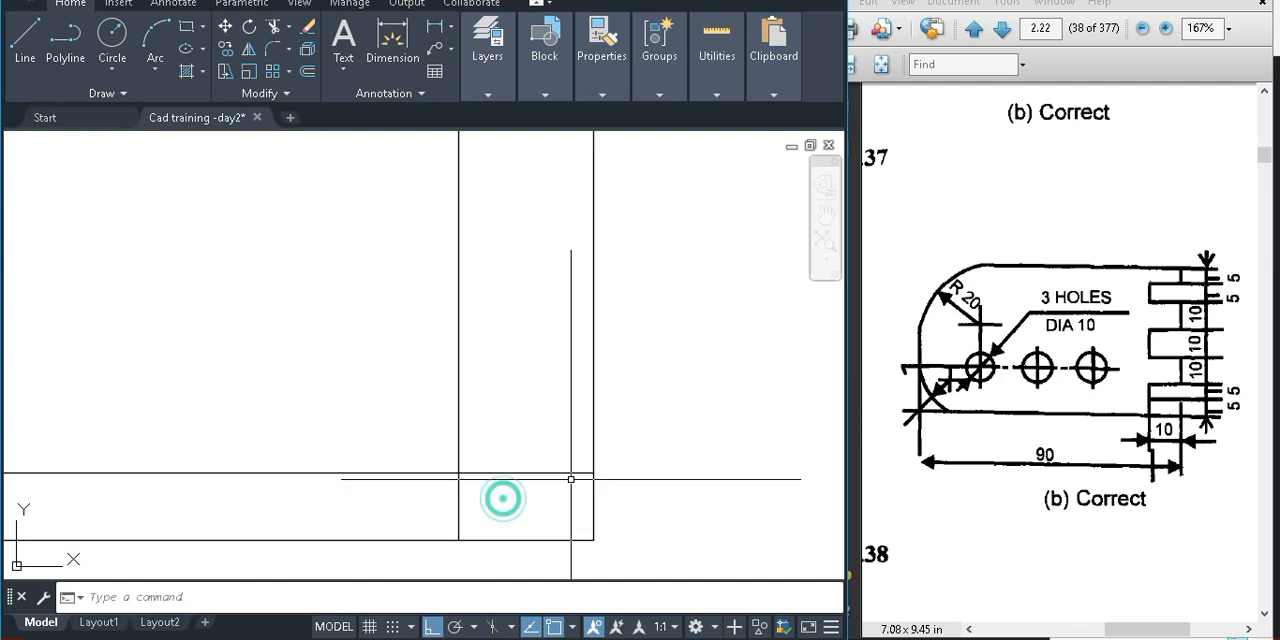
{"action": "scroll", "coordinate": [467, 519], "scroll_direction": "up", "scroll_amount": 2}
{"action": "type", "text": "tr"}
{"action": "key", "text": "Return"}
{"action": "left_click_drag", "start_coordinate": [503, 497], "coordinate": [385, 487]}
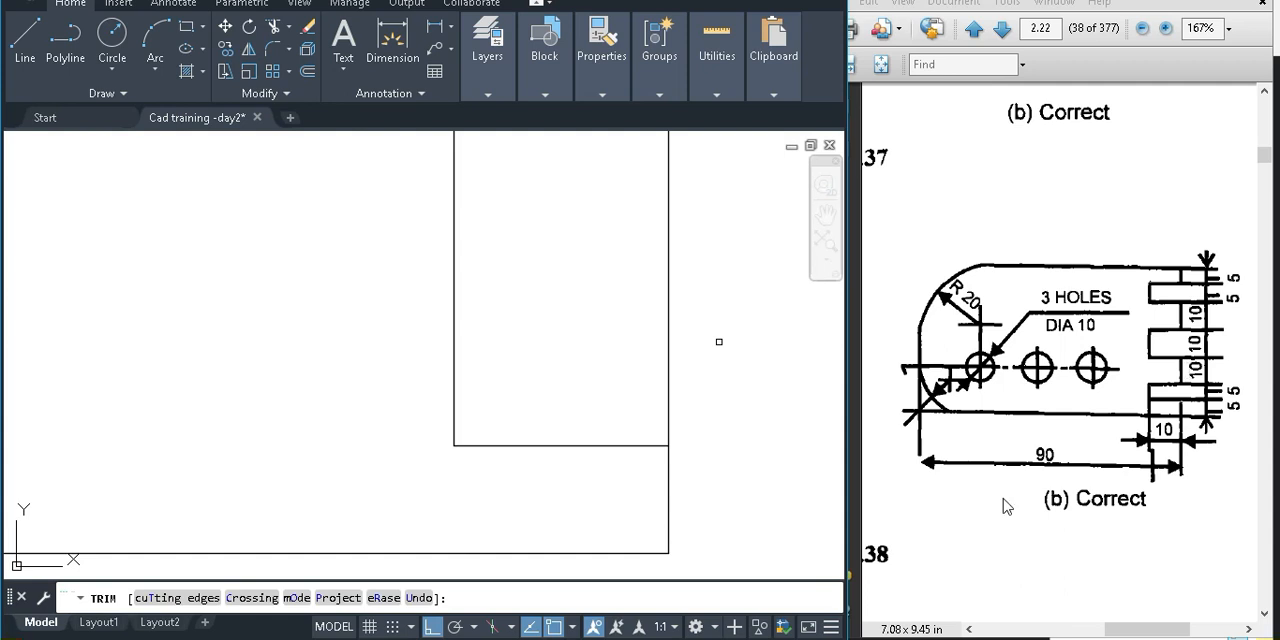
{"action": "key", "text": "Escape"}
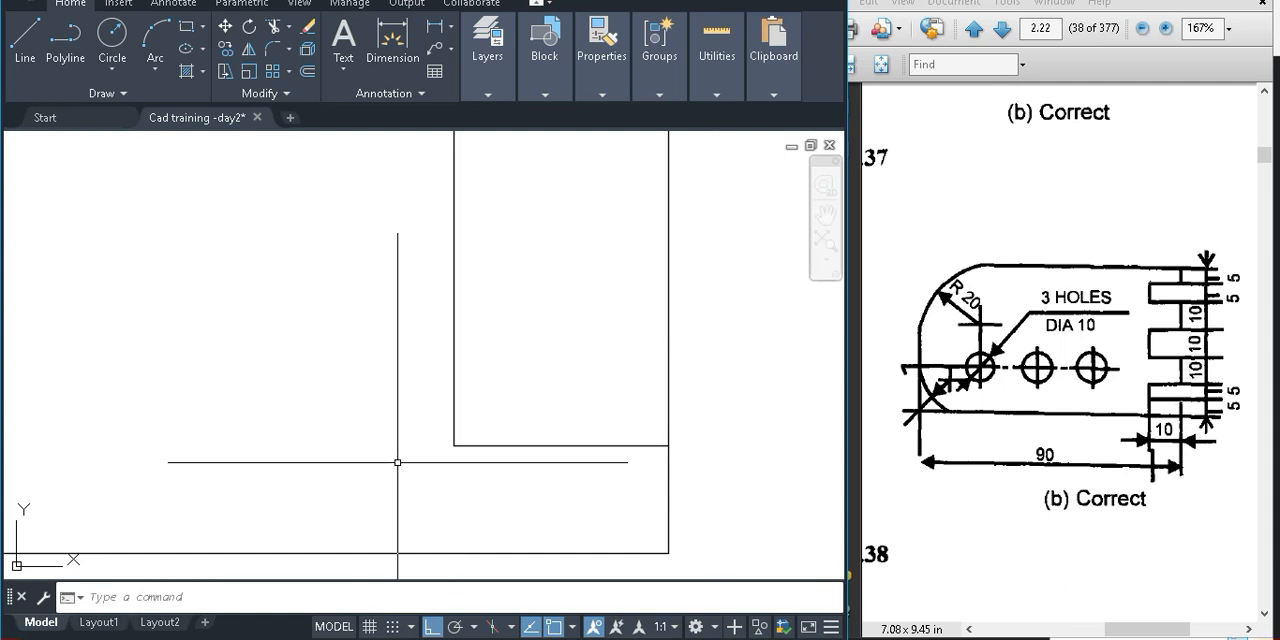
Offset the short horizontal notch line 5 units upward between the inner vertical and the right edge
{"action": "type", "text": "o"}
{"action": "key", "text": "Return"}
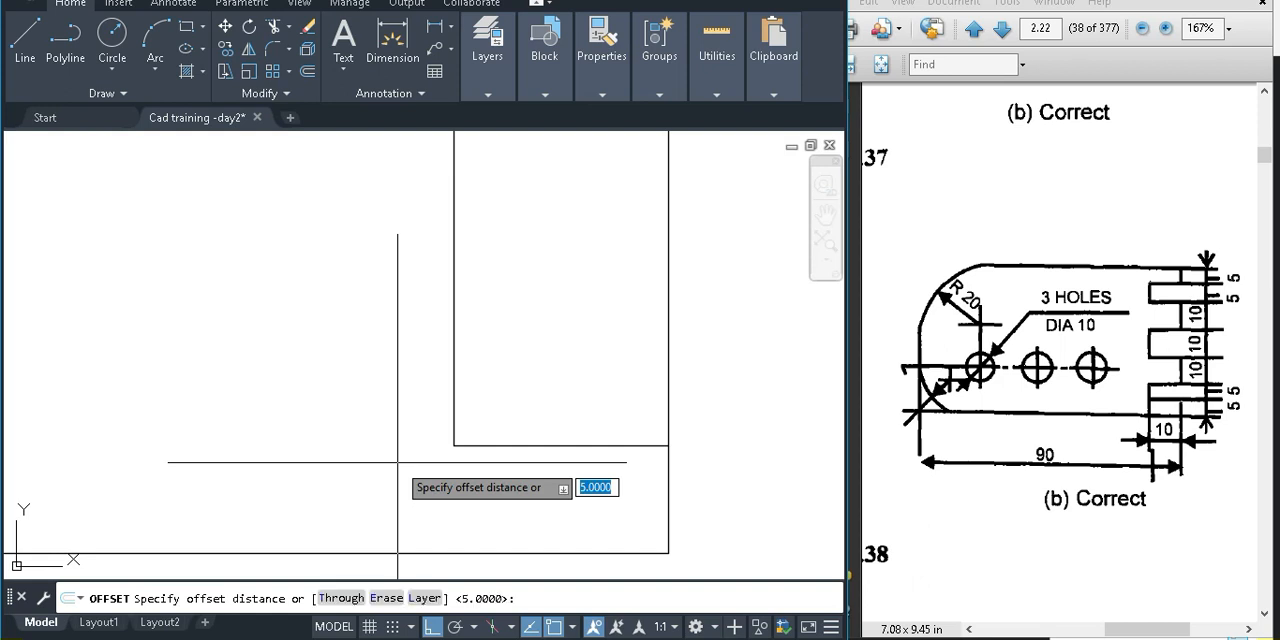
{"action": "key", "text": "Return"}
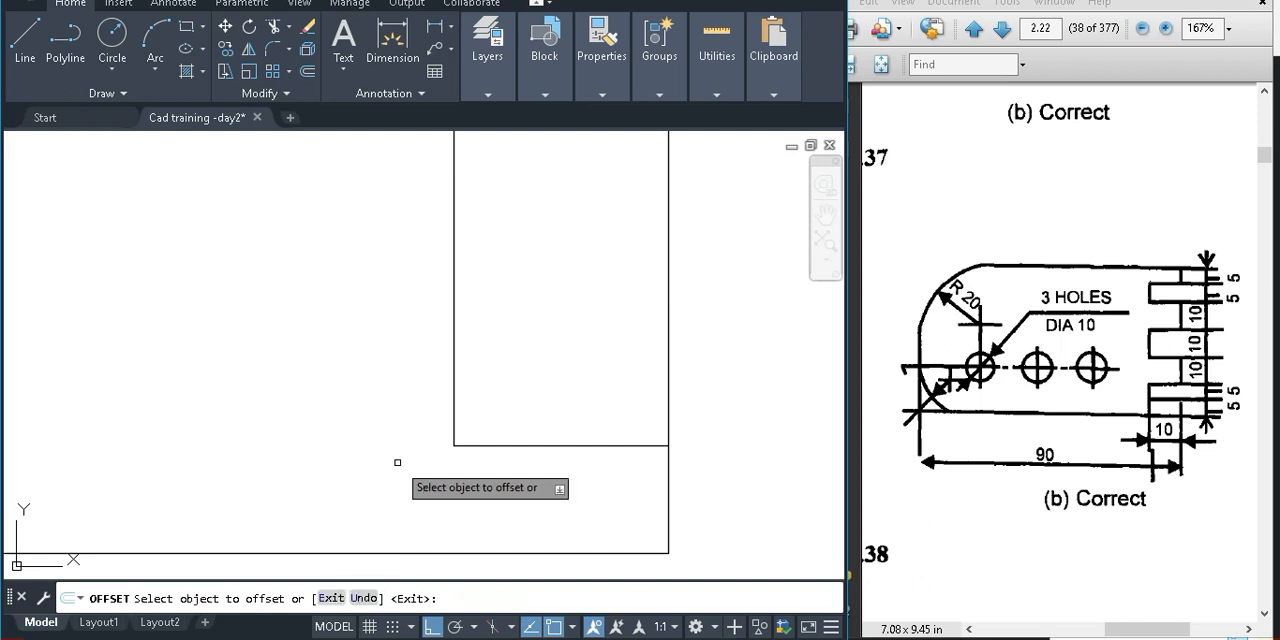
{"action": "left_click", "coordinate": [537, 445]}
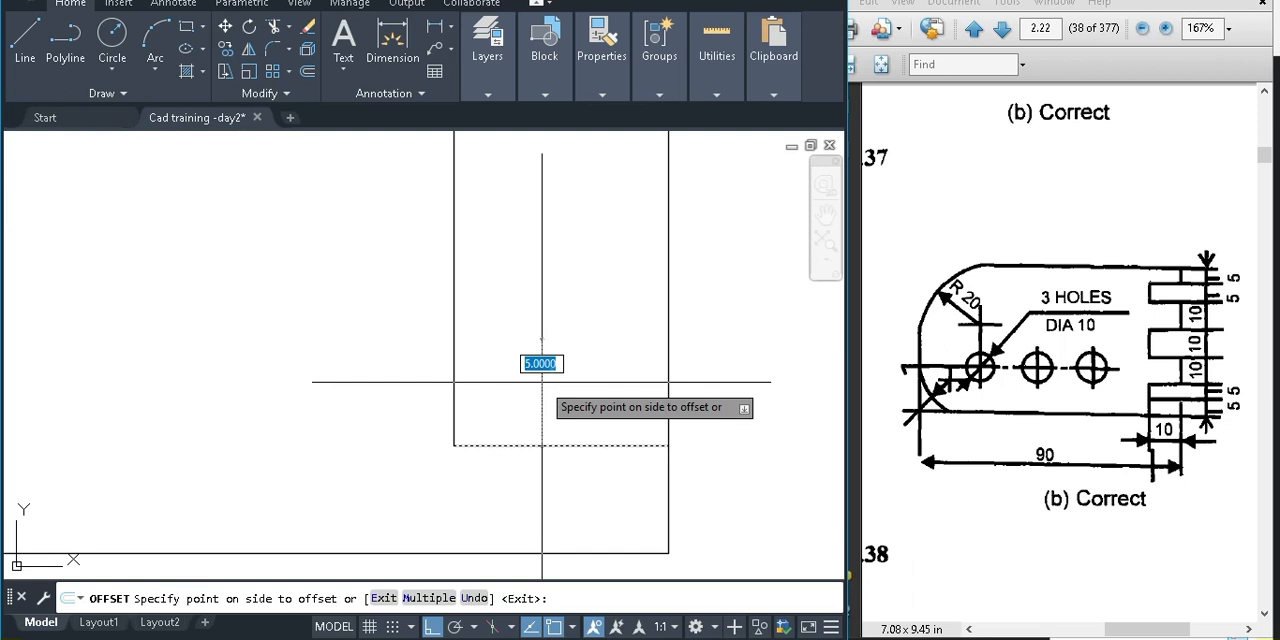
{"action": "left_click", "coordinate": [542, 381]}
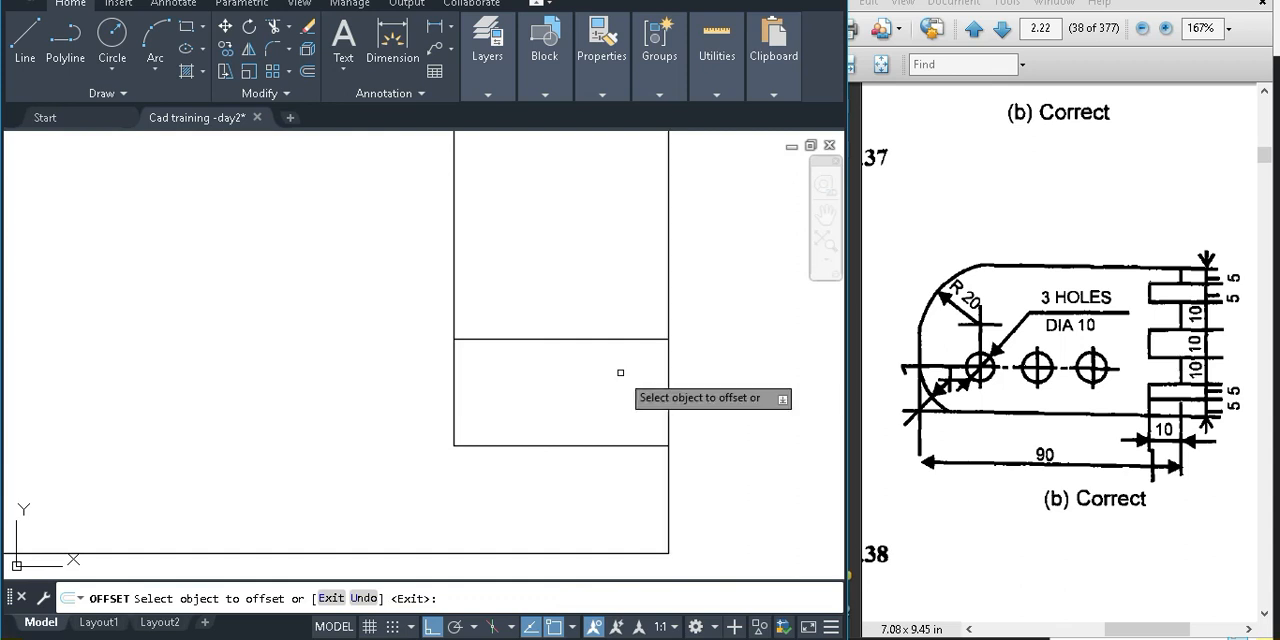
Offset the uppermost short horizontal line 10 units upward
{"action": "key", "text": "Escape"}
{"action": "key", "text": "Return"}
{"action": "type", "text": "10"}
{"action": "key", "text": "Return"}
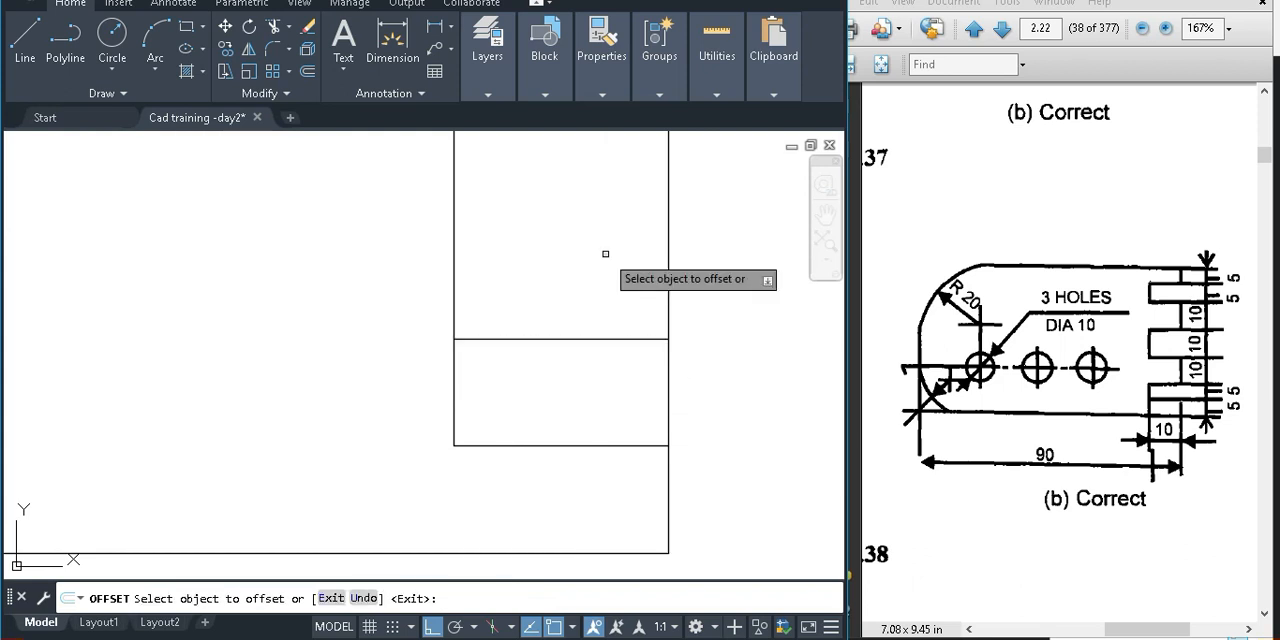
{"action": "scroll", "coordinate": [605, 254], "scroll_direction": "down", "scroll_amount": 2}
{"action": "middle_click_drag", "start_coordinate": [605, 254], "coordinate": [586, 331]}
{"action": "key", "text": "Escape"}
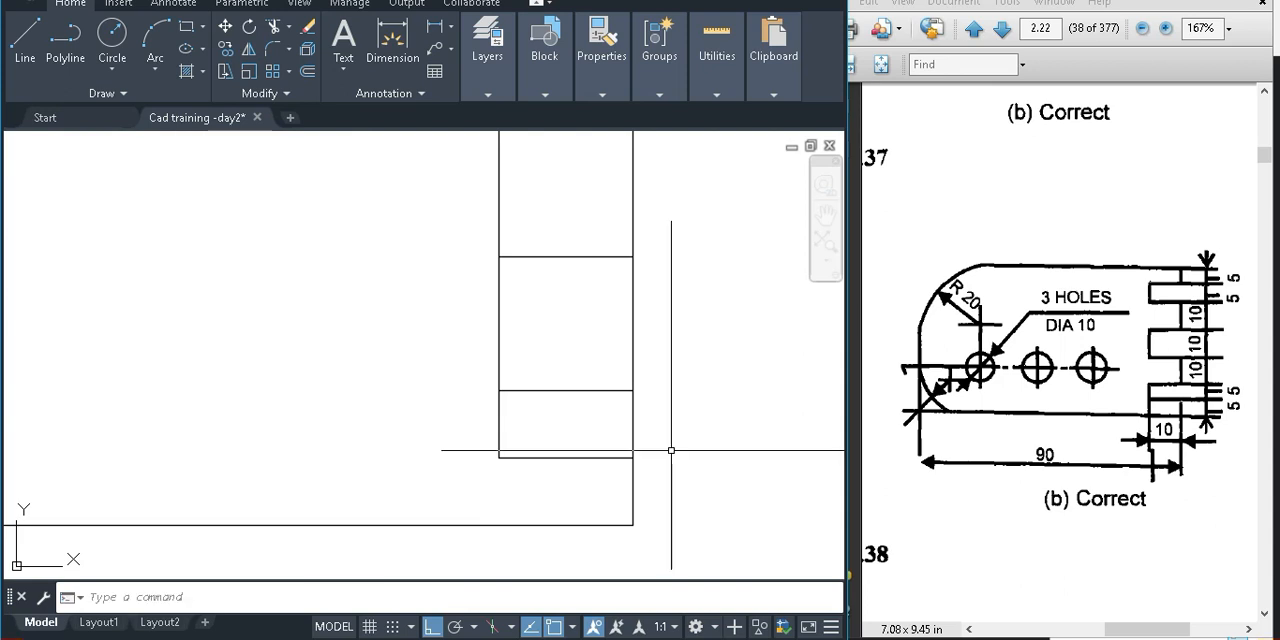
Trim the right edge across the 5-unit notch and the inner vertical across the 10-unit tab above it
{"action": "type", "text": "tr"}
{"action": "key", "text": "Return"}
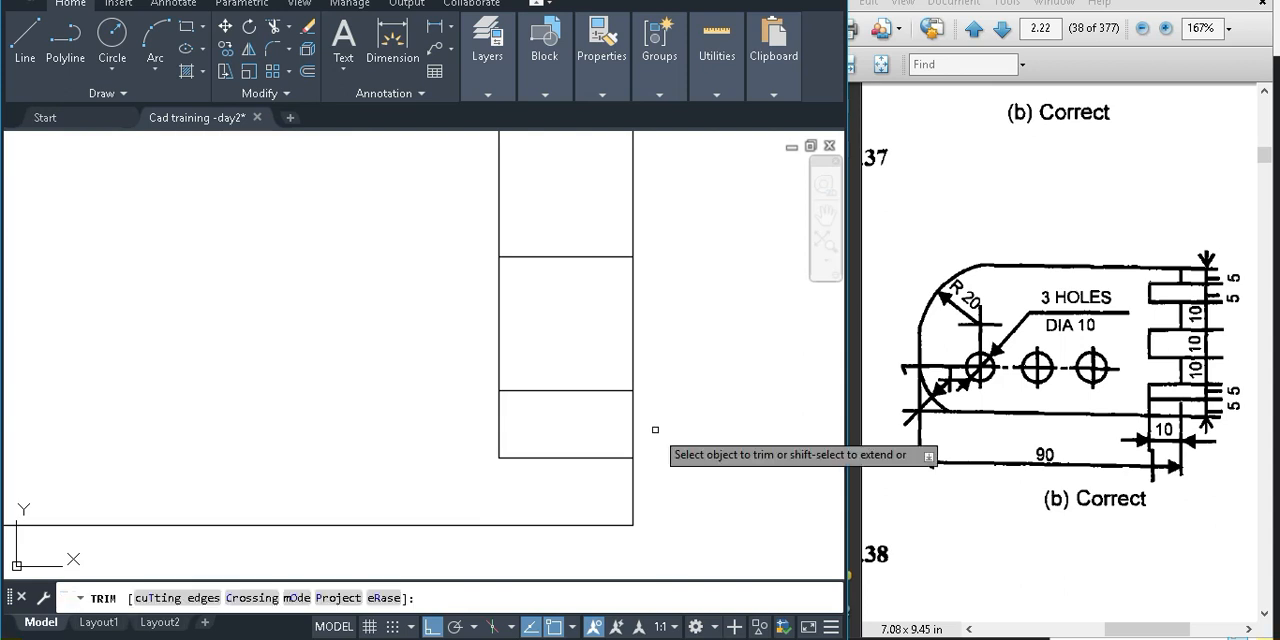
{"action": "left_click", "coordinate": [636, 436]}
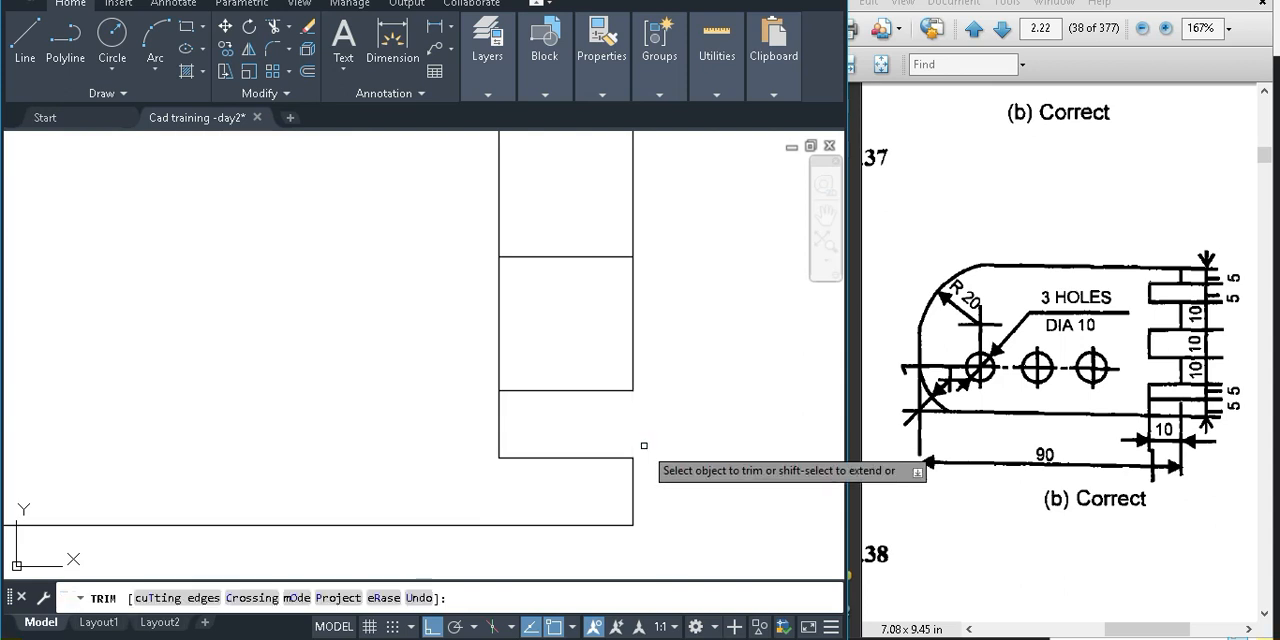
{"action": "middle_click_drag", "start_coordinate": [583, 399], "coordinate": [583, 433]}
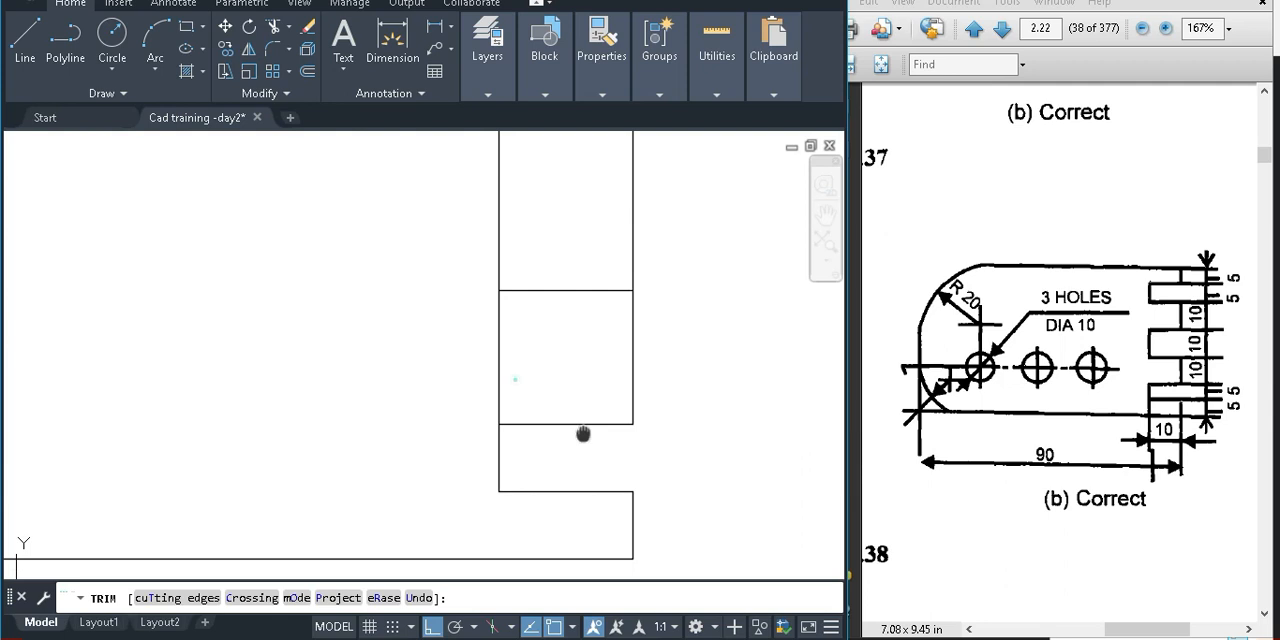
{"action": "middle_click_drag", "start_coordinate": [583, 433], "coordinate": [578, 379]}
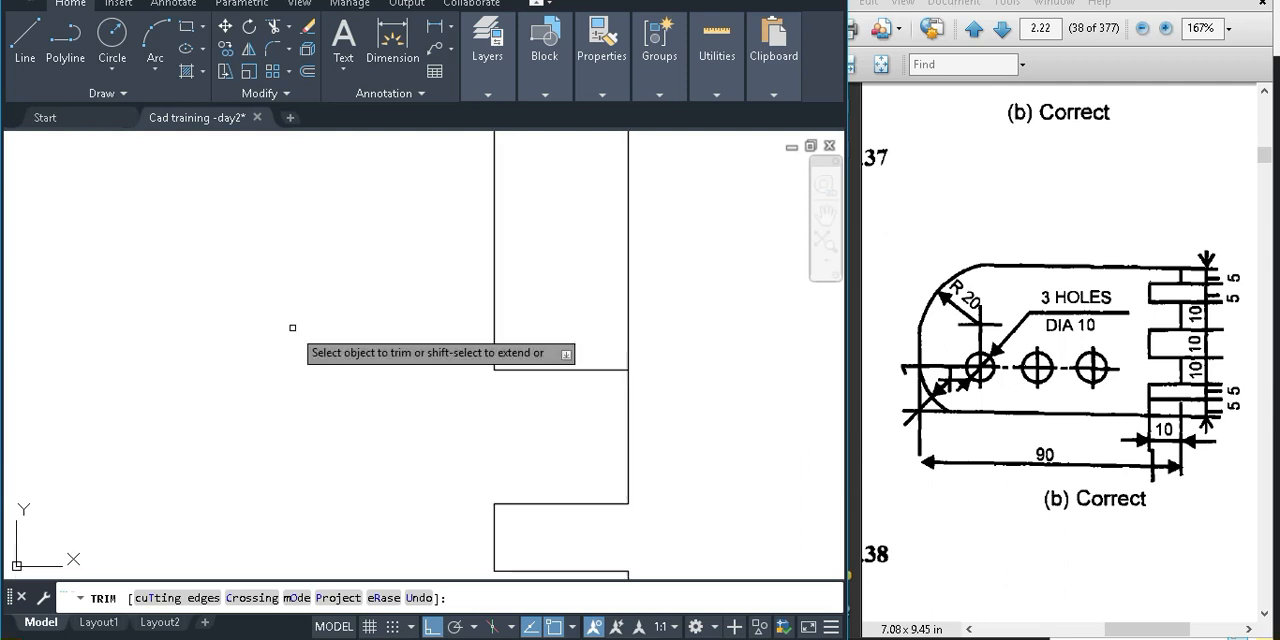
{"action": "key", "text": "Escape"}
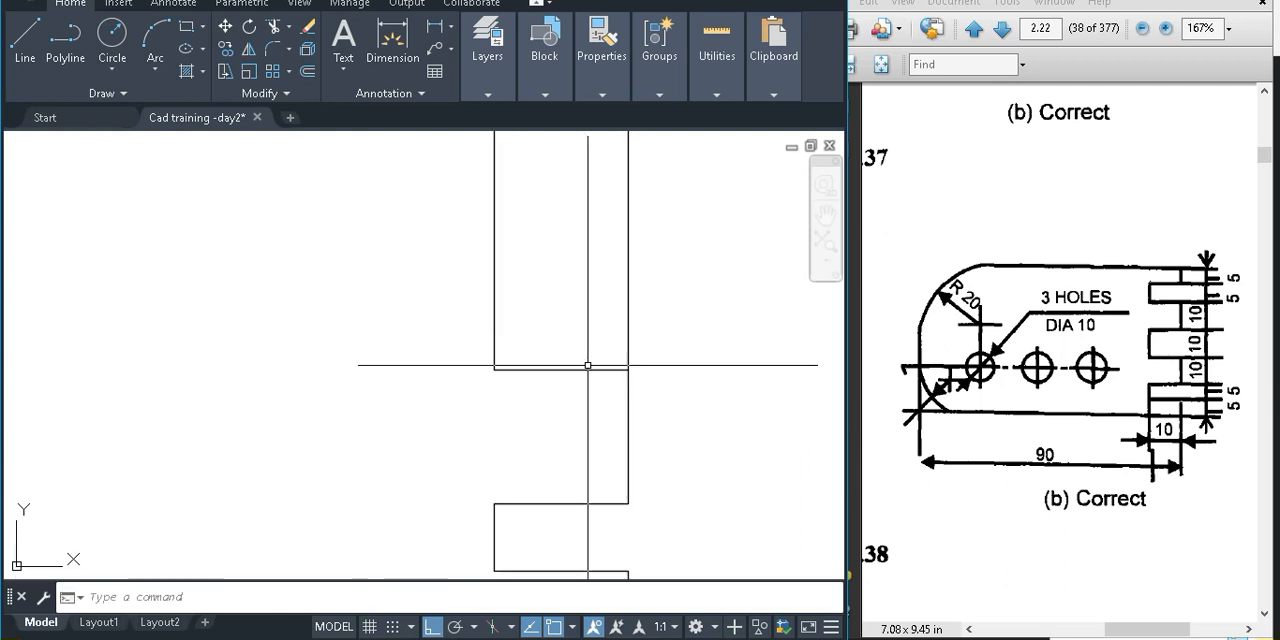
Offset the top line of the 10-unit tab another 10 units upward for the next notch
{"action": "type", "text": "o"}
{"action": "key", "text": "space"}
{"action": "type", "text": "10"}
{"action": "key", "text": "Return"}
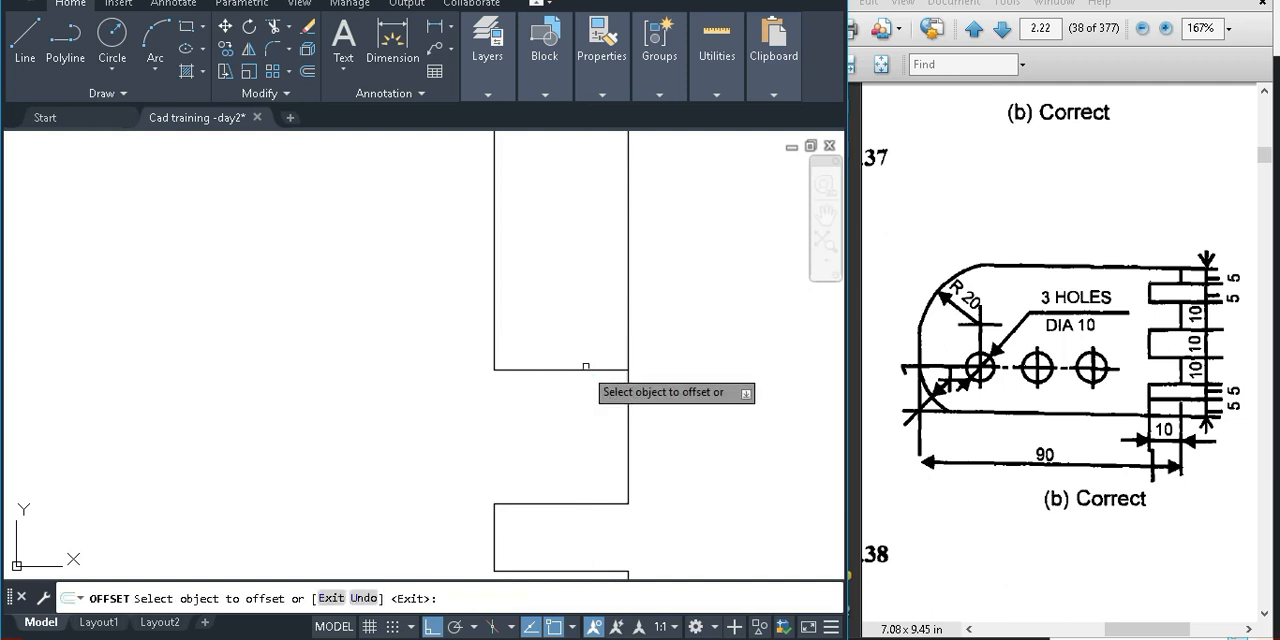
{"action": "left_click", "coordinate": [583, 370]}
{"action": "left_click", "coordinate": [603, 286]}
{"action": "middle_click_drag", "start_coordinate": [603, 286], "coordinate": [629, 391]}
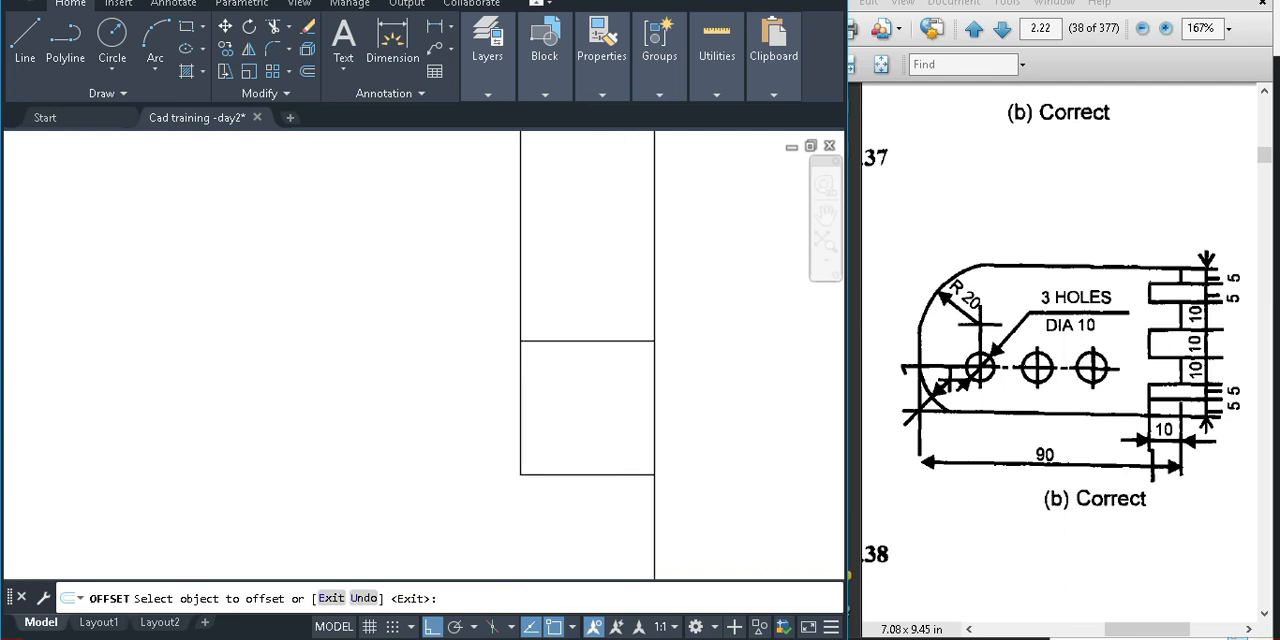
Offset the uppermost short horizontal line 10 units upward to mark the top of the next 10-unit tab
{"action": "key", "text": "Escape"}
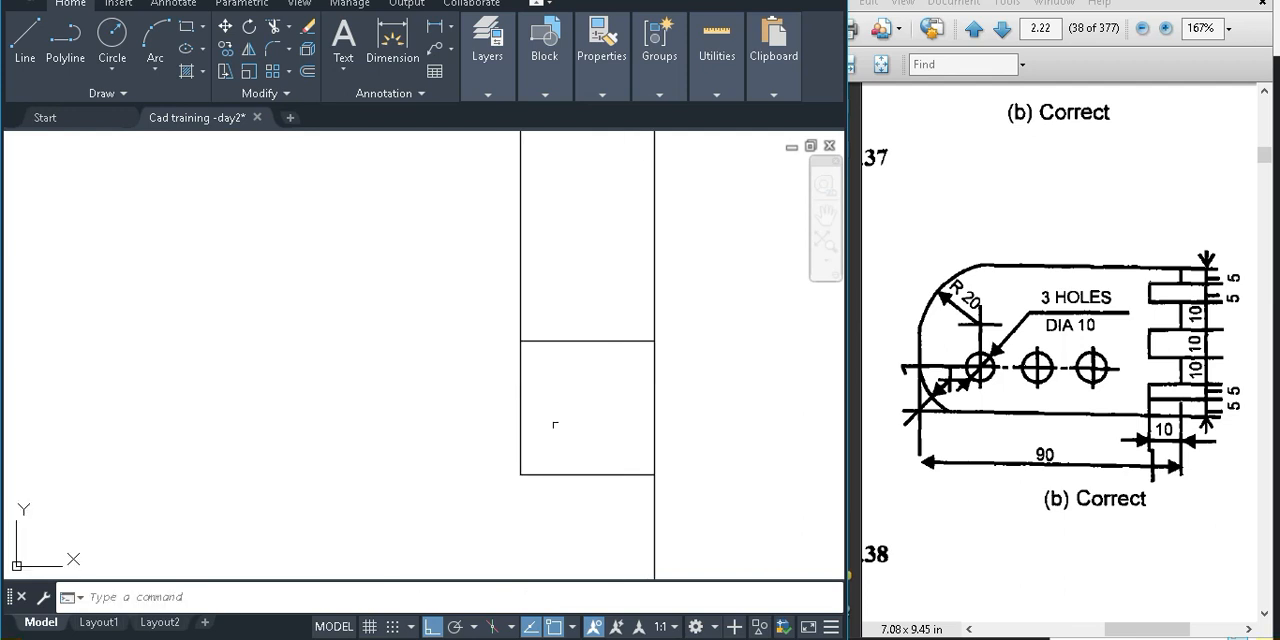
{"action": "middle_click_drag", "start_coordinate": [555, 425], "coordinate": [507, 420]}
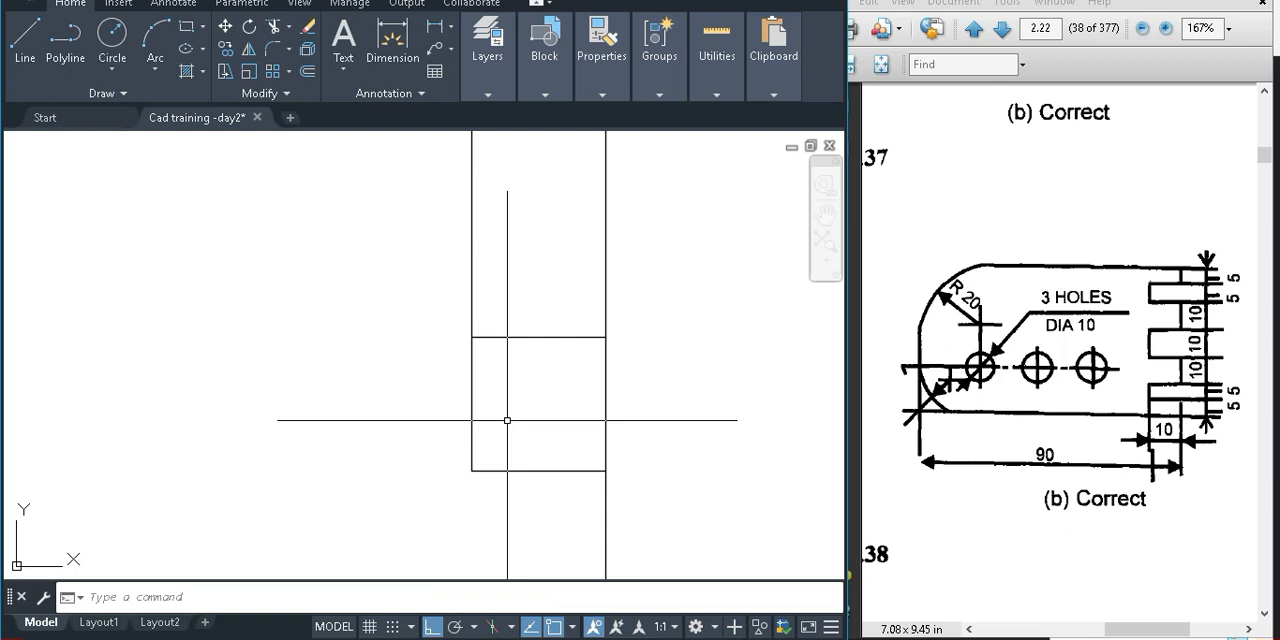
{"action": "scroll", "coordinate": [620, 360], "scroll_direction": "down", "scroll_amount": 3}
{"action": "middle_click_drag", "start_coordinate": [640, 363], "coordinate": [615, 455]}
{"action": "middle_click_drag", "start_coordinate": [565, 556], "coordinate": [567, 520]}
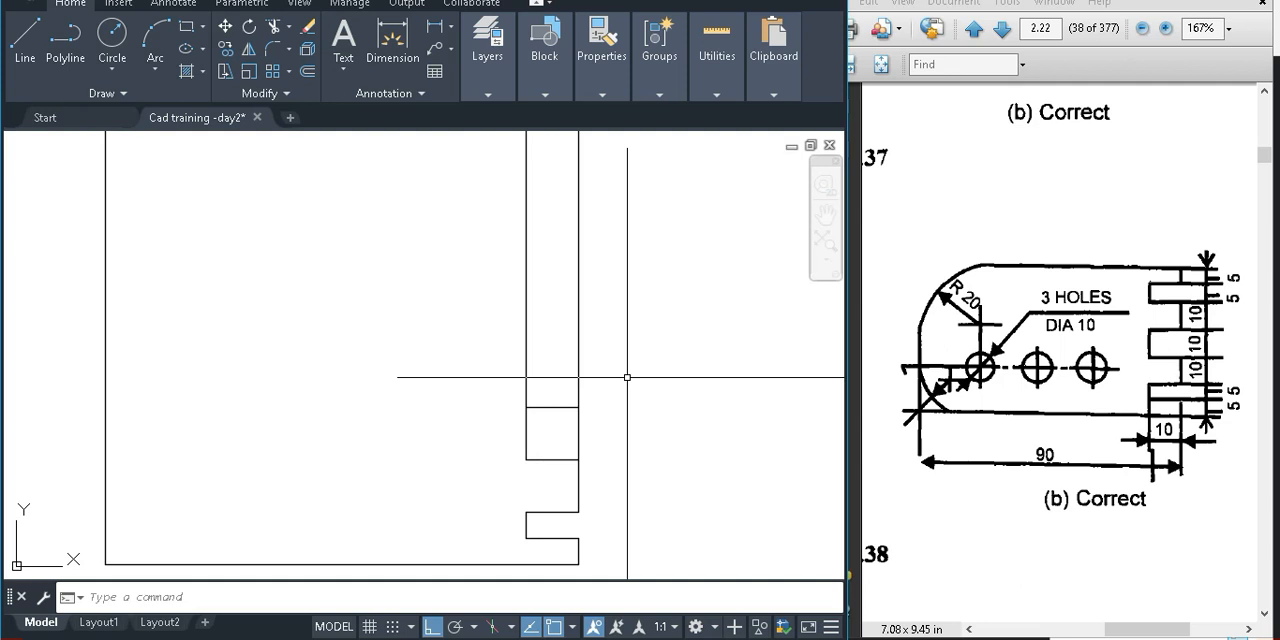
{"action": "type", "text": "o"}
{"action": "key", "text": "Return"}
{"action": "type", "text": "10"}
{"action": "key", "text": "Return"}
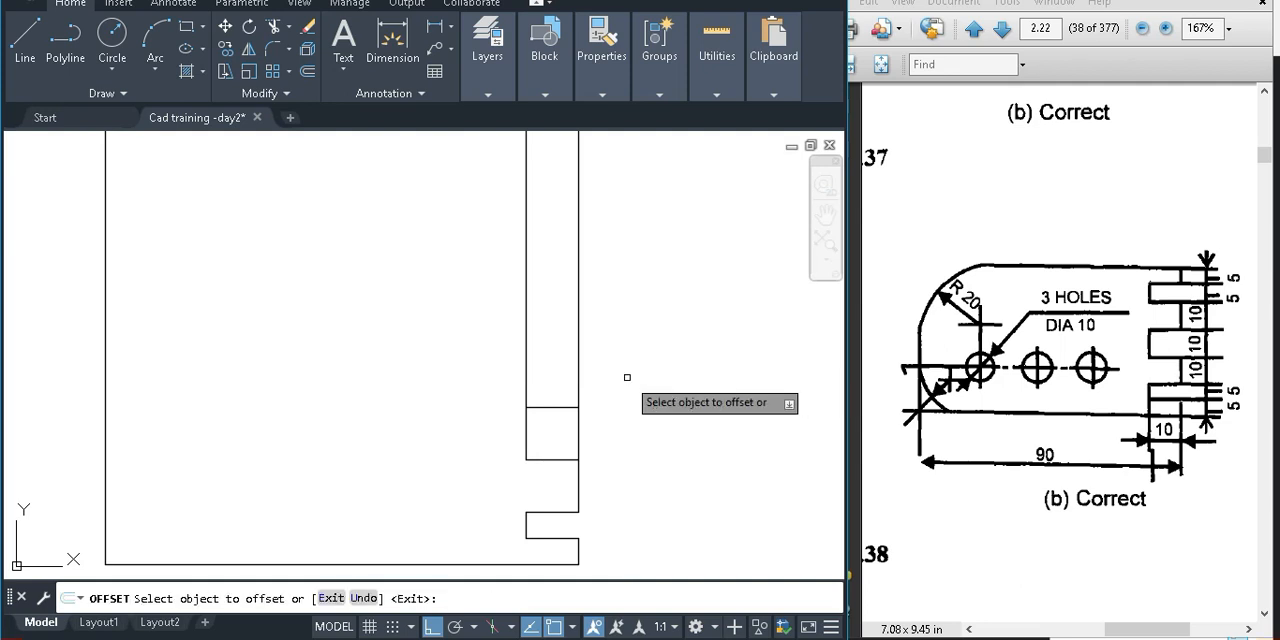
{"action": "left_click", "coordinate": [552, 406]}
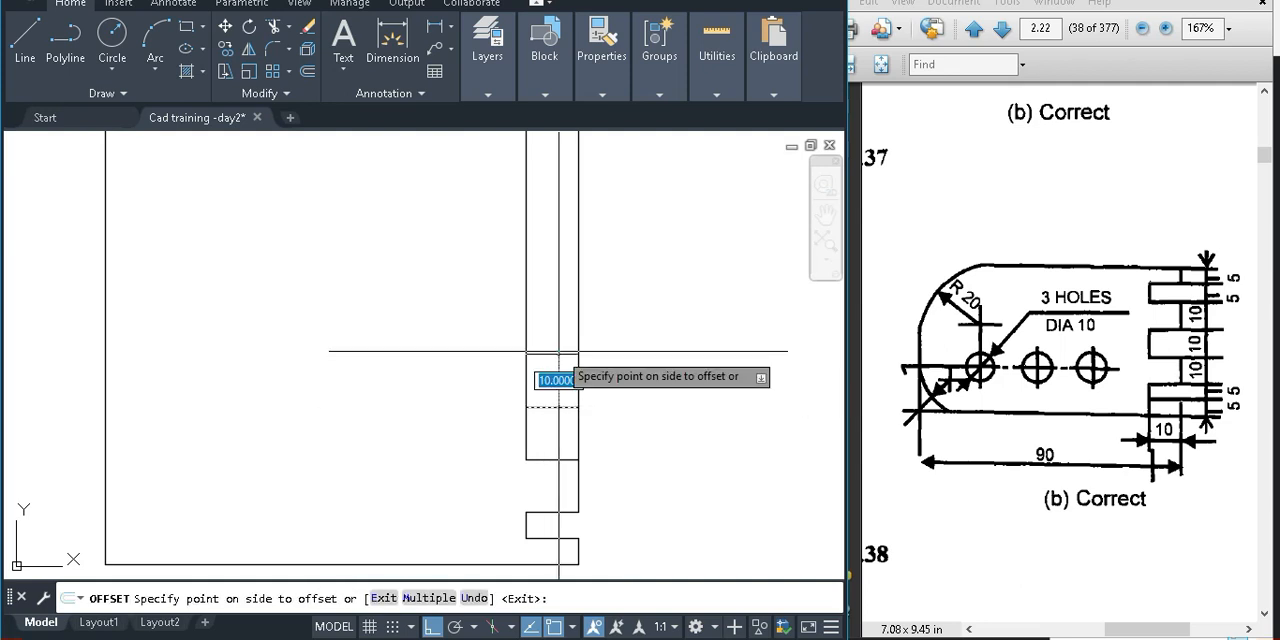
{"action": "left_click", "coordinate": [558, 351]}
{"action": "key", "text": "Return"}
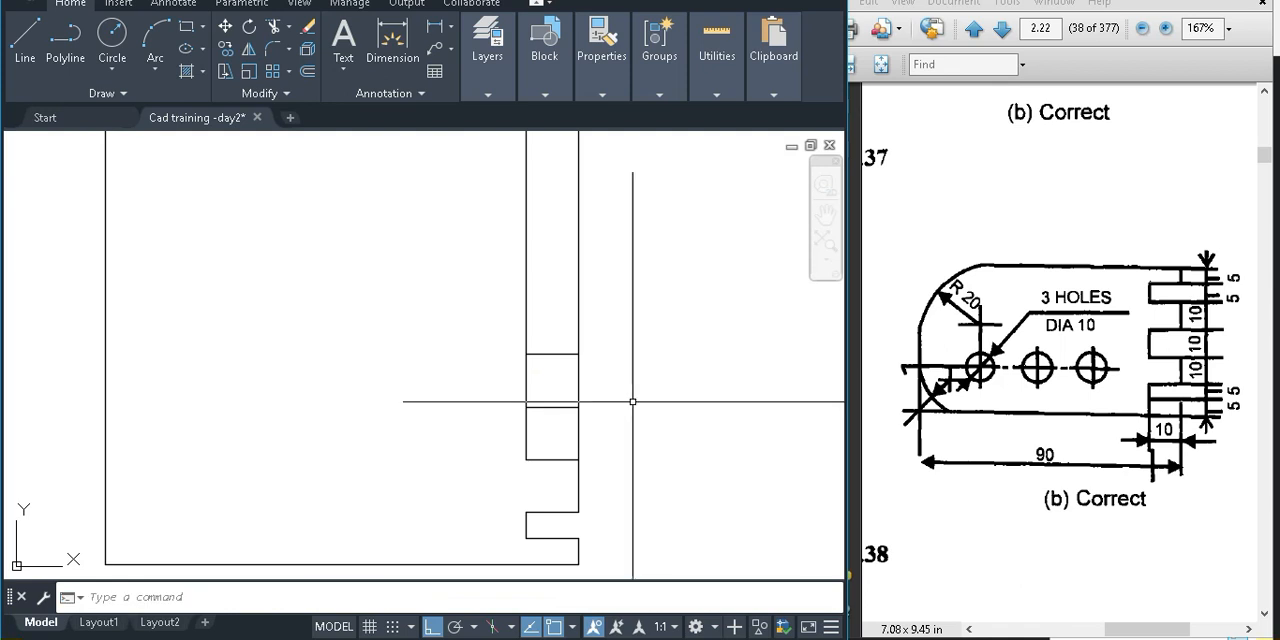
Trim the right edge across the middle 10-unit notch and the inner vertical across the 10-unit tab above it
{"action": "type", "text": "tr"}
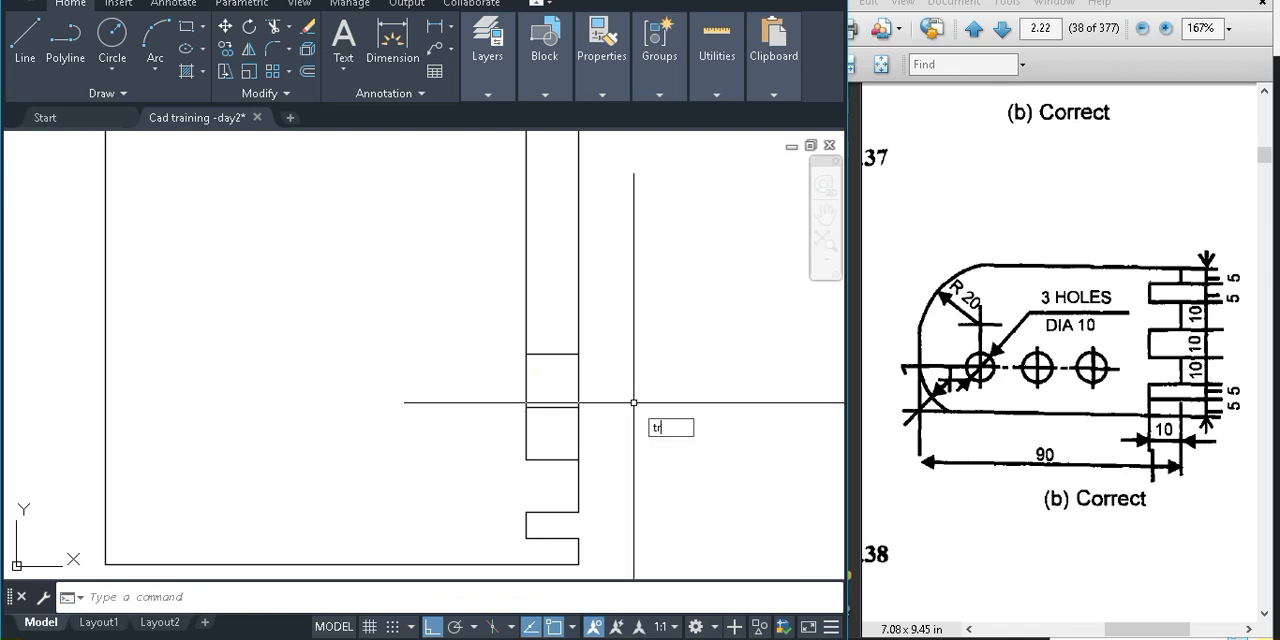
{"action": "key", "text": "Return"}
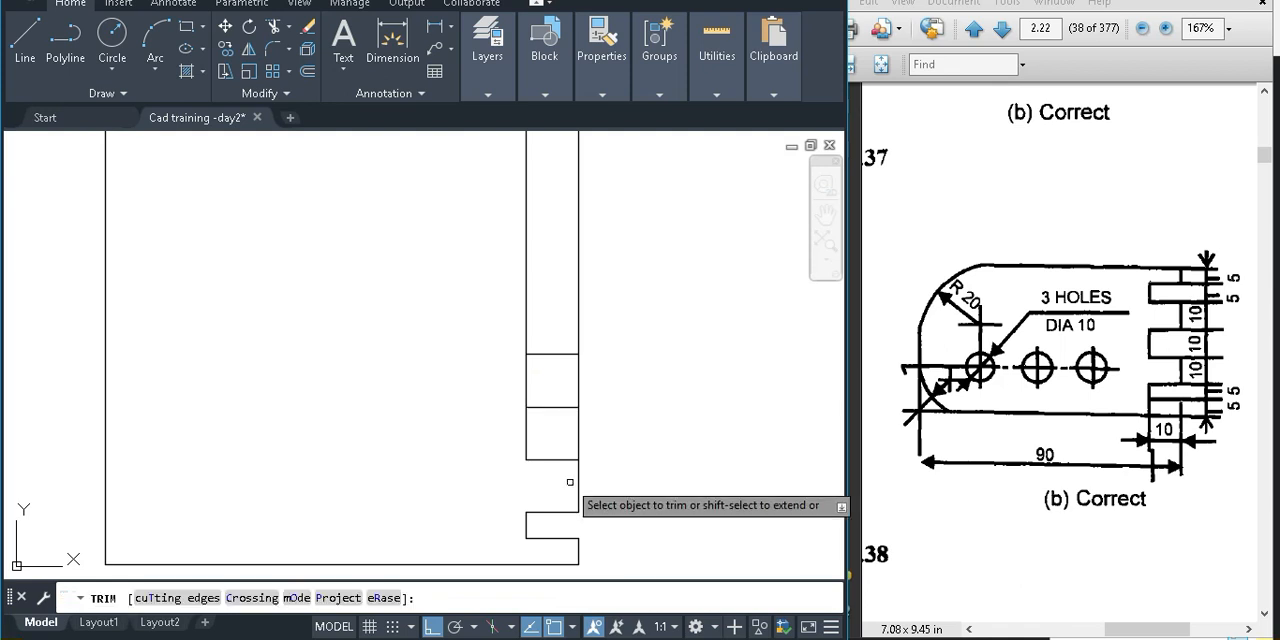
{"action": "left_click_drag", "start_coordinate": [575, 431], "coordinate": [540, 431]}
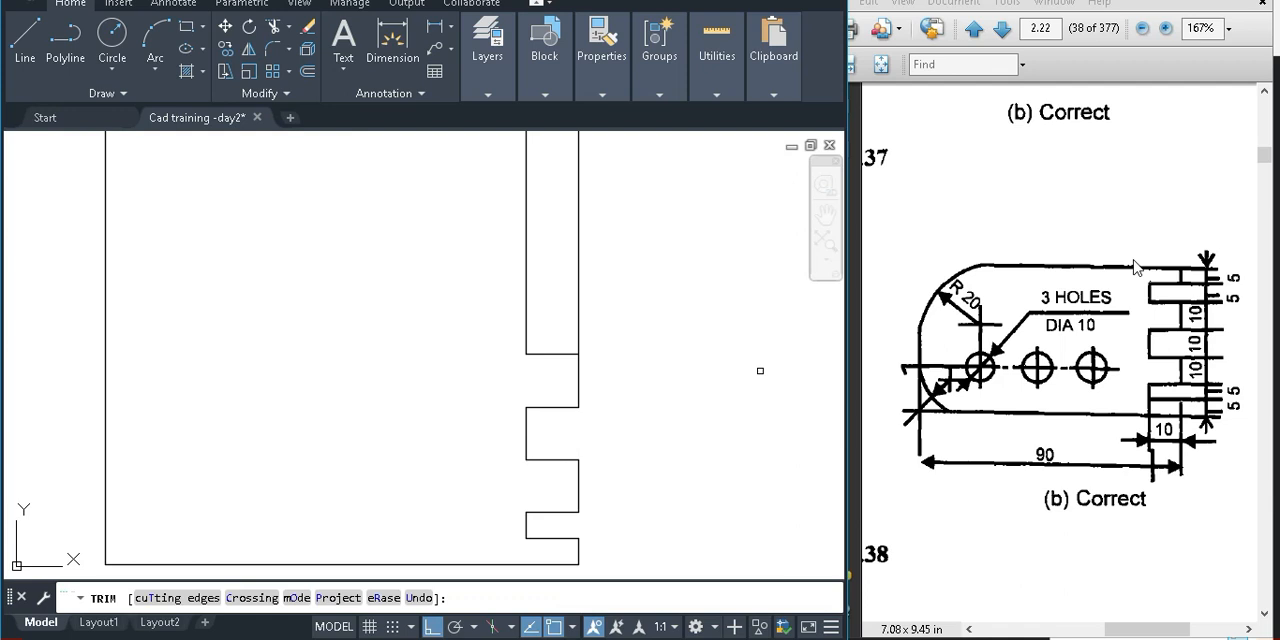
{"action": "key", "text": "Escape"}
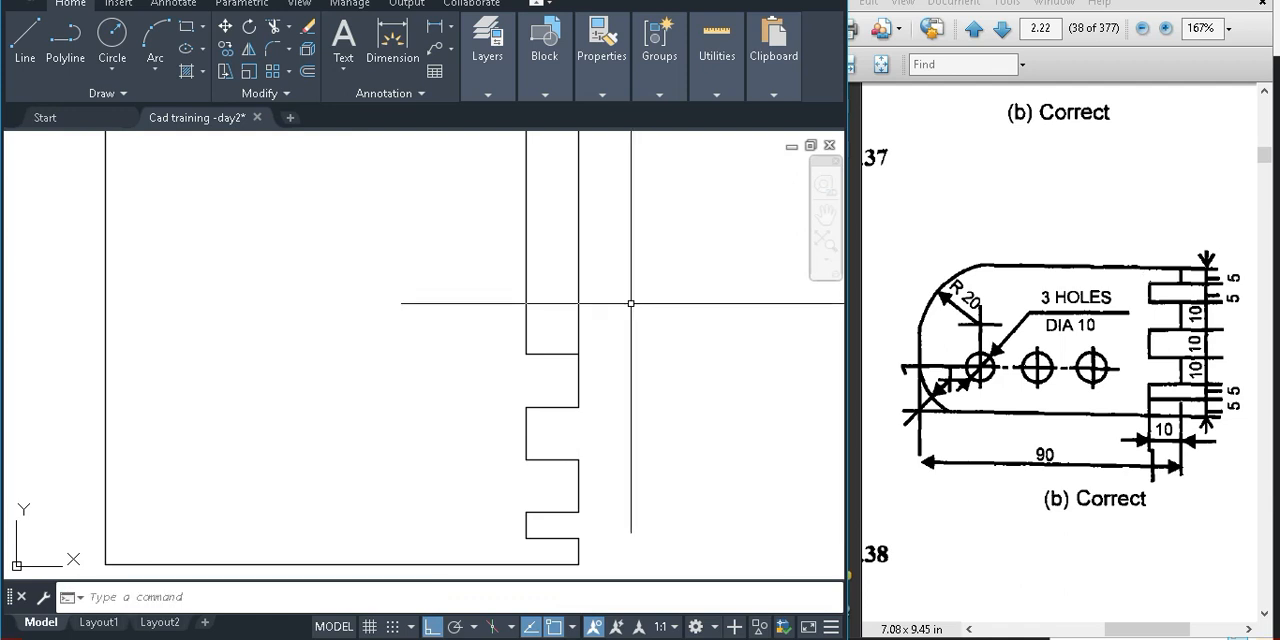
Offset the top line of the upper 10-unit tab 5 units upward, and offset the resulting line another 5 units upward
{"action": "type", "text": "o"}
{"action": "key", "text": "Return"}
{"action": "type", "text": "5"}
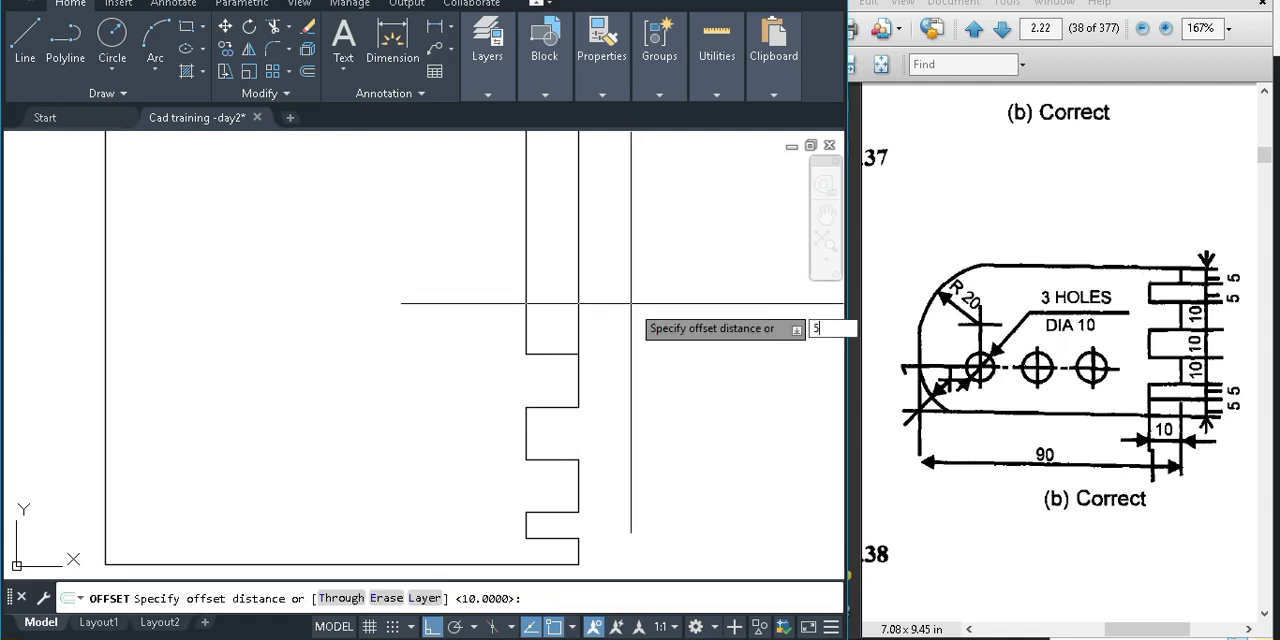
{"action": "key", "text": "Return"}
{"action": "left_click", "coordinate": [551, 354]}
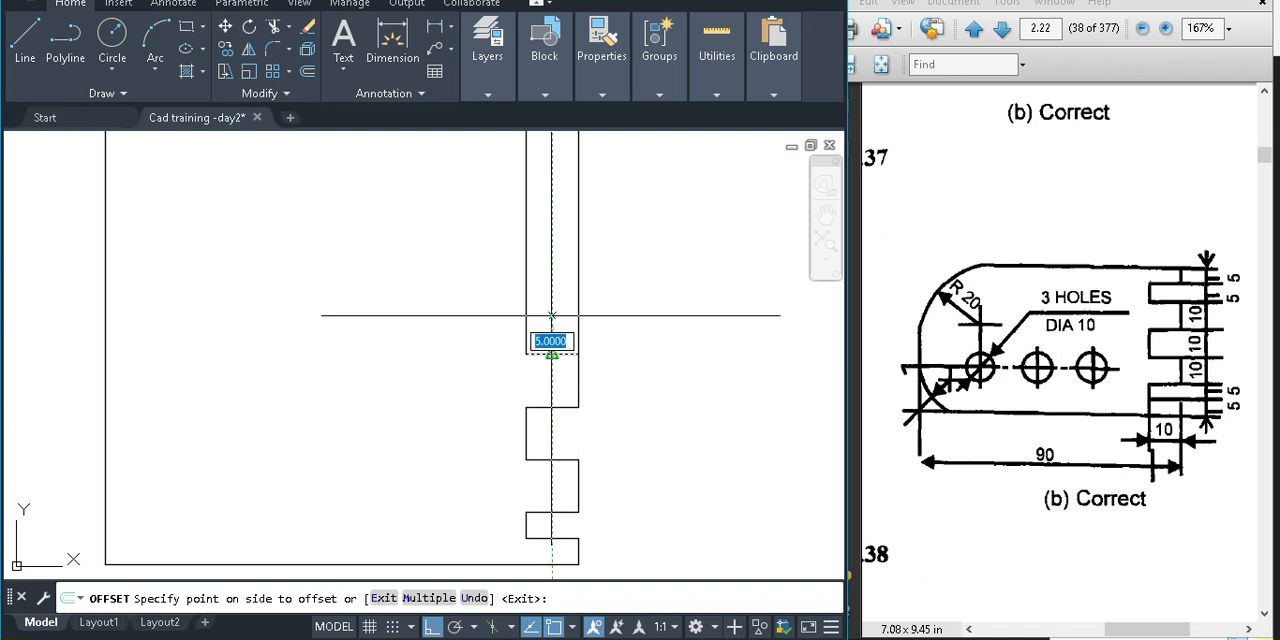
{"action": "left_click", "coordinate": [551, 315]}
{"action": "scroll", "coordinate": [555, 300], "scroll_direction": "up", "scroll_amount": 2}
{"action": "left_click", "coordinate": [554, 383]}
{"action": "left_click", "coordinate": [653, 297]}
{"action": "key", "text": "Escape"}
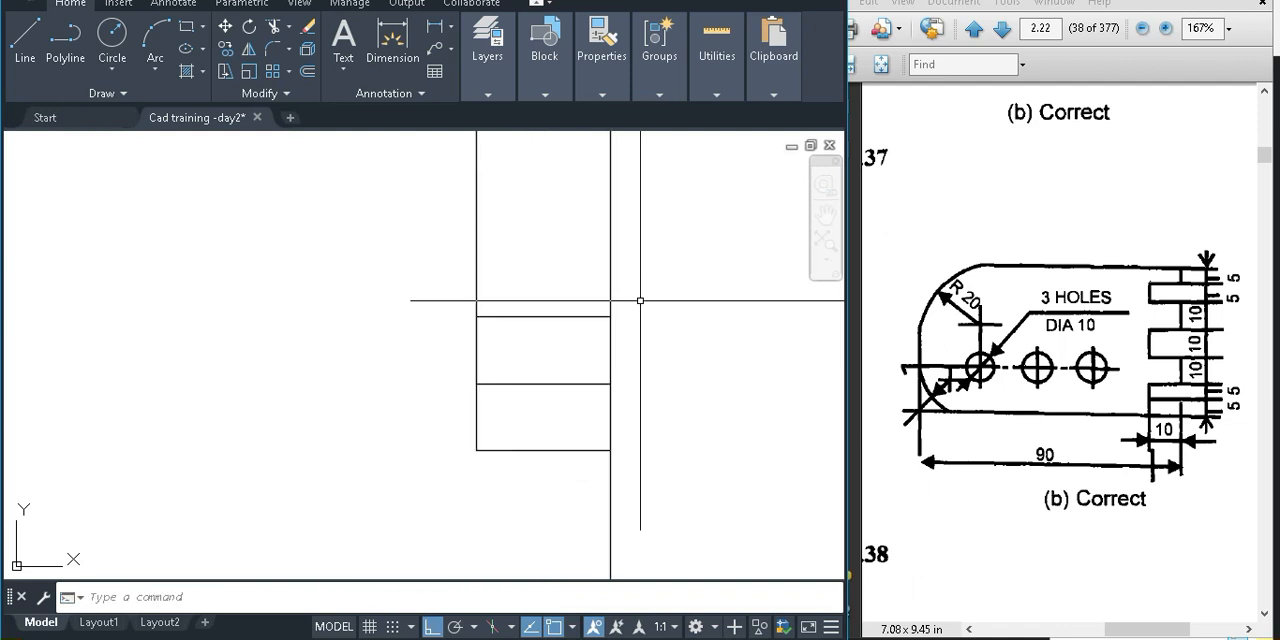
Extend the uppermost short horizontal line to the plate's left edge to form the top edge
{"action": "scroll", "coordinate": [651, 355], "scroll_direction": "down", "scroll_amount": 2}
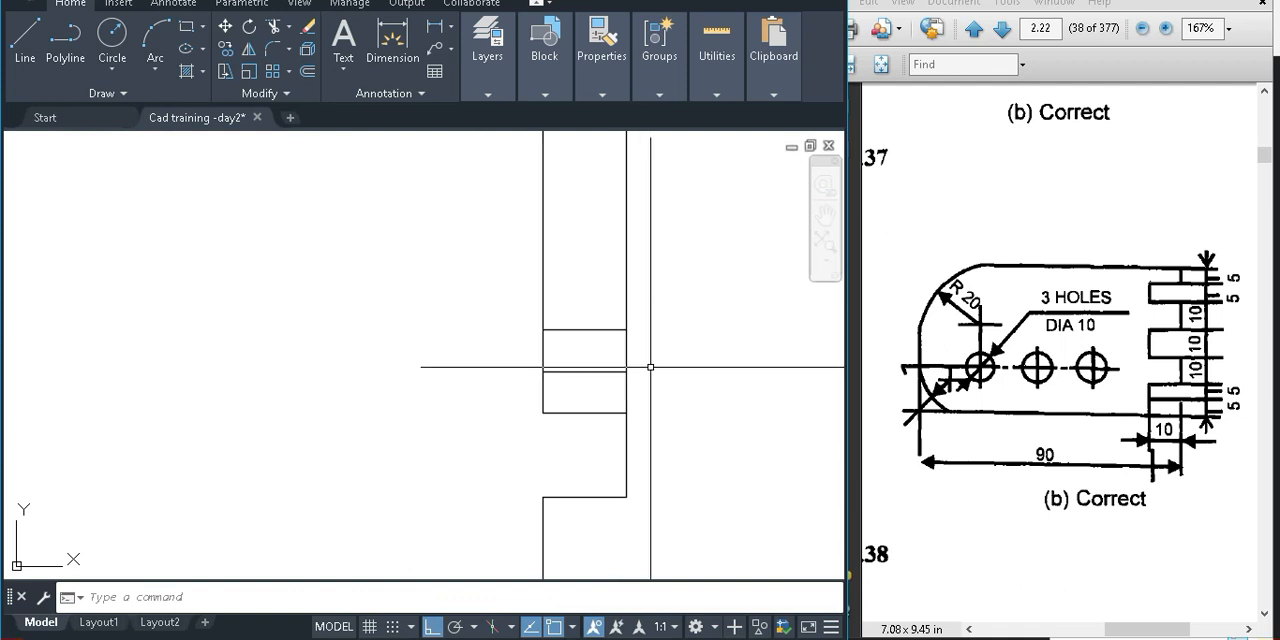
{"action": "scroll", "coordinate": [660, 385], "scroll_direction": "down", "scroll_amount": 2}
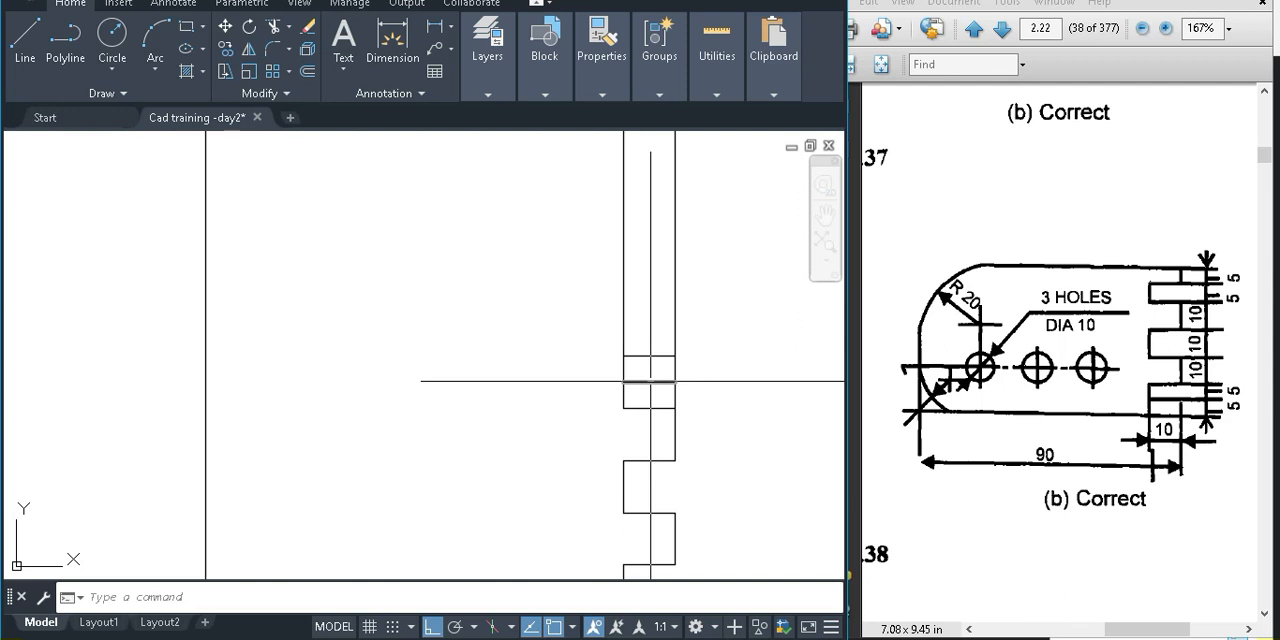
{"action": "type", "text": "ex"}
{"action": "key", "text": "Return"}
{"action": "left_click", "coordinate": [643, 367]}
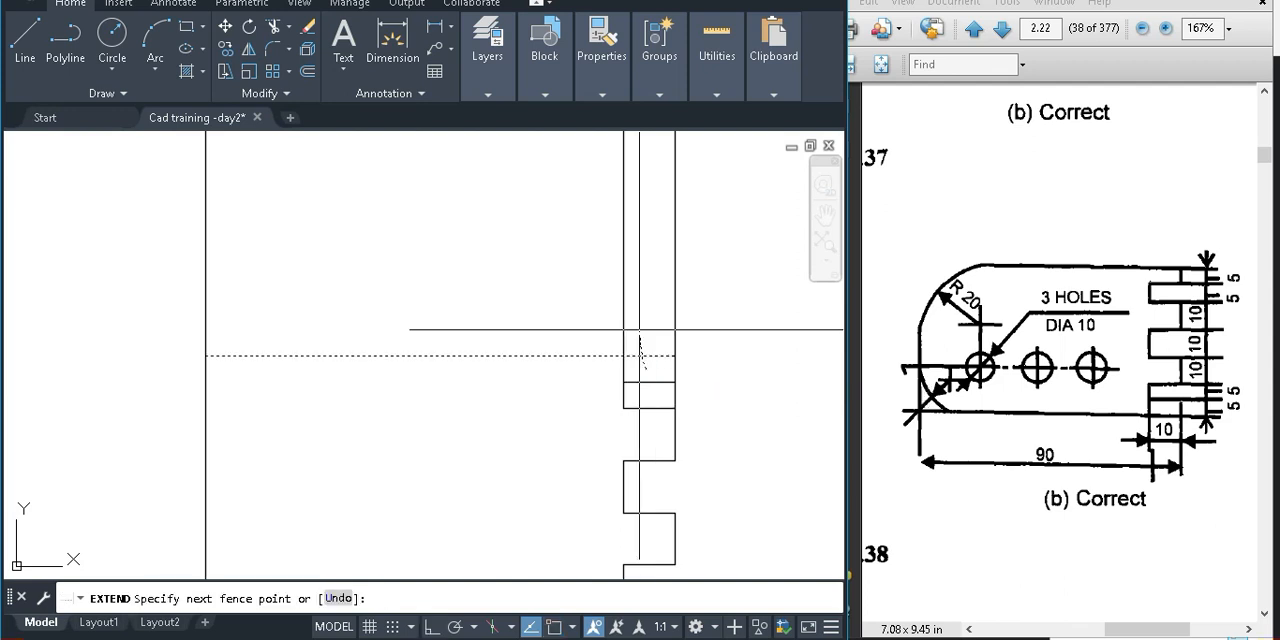
{"action": "left_click", "coordinate": [640, 340]}
{"action": "key", "text": "Return"}
Trim the left edge, the inner vertical and the right edge where they project above the plate's top edge
{"action": "key", "text": "Return"}
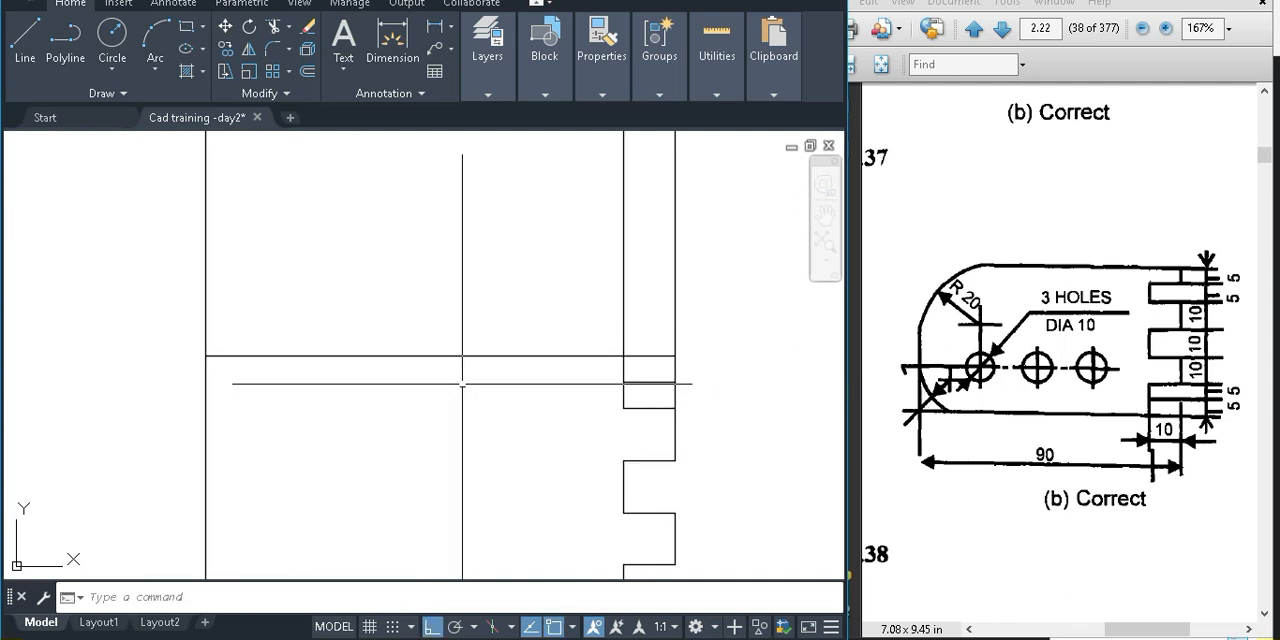
{"action": "type", "text": "tr"}
{"action": "key", "text": "Return"}
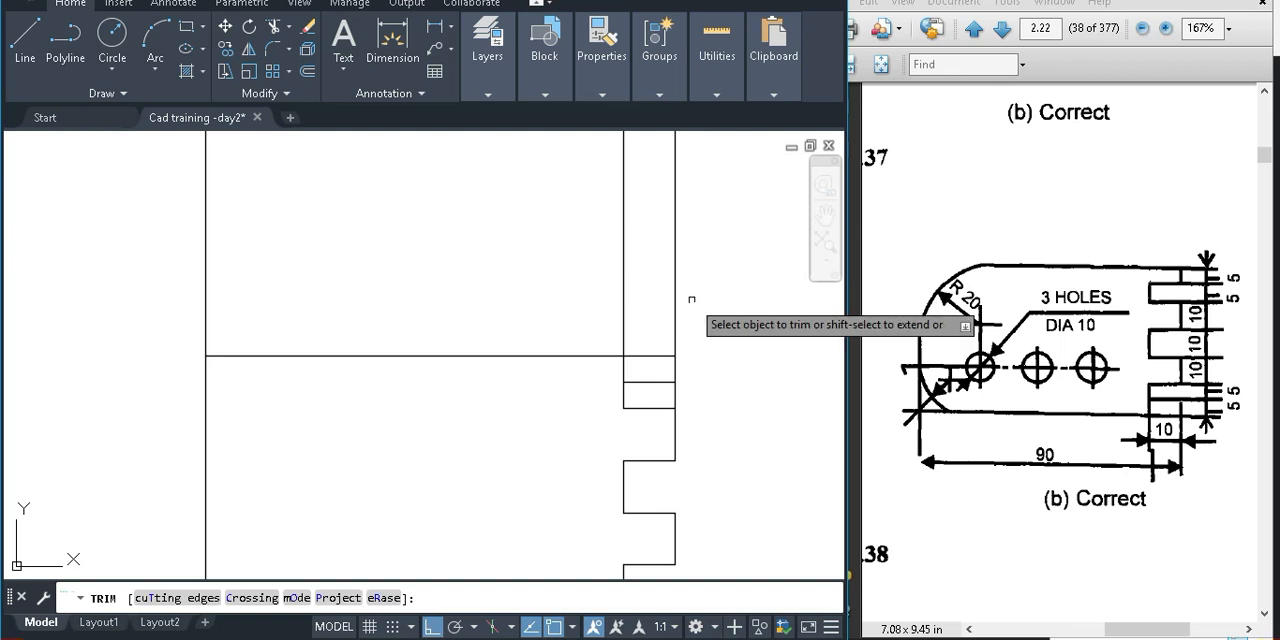
{"action": "left_click_drag", "start_coordinate": [691, 299], "coordinate": [231, 343]}
{"action": "key", "text": "Return"}
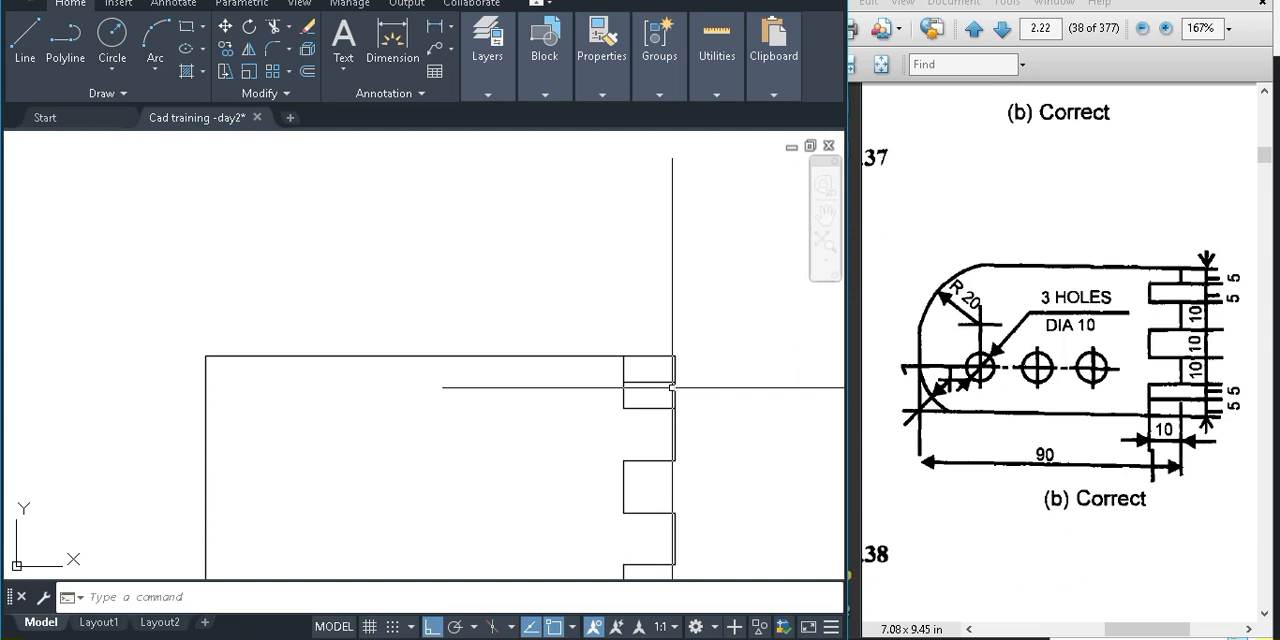
Trim the right edge across the upper 5-unit notch and the inner vertical across the top 5-unit tab
{"action": "type", "text": "tr"}
{"action": "key", "text": "Return"}
{"action": "scroll", "coordinate": [646, 373], "scroll_direction": "up", "scroll_amount": 2}
{"action": "left_click_drag", "start_coordinate": [637, 373], "coordinate": [548, 371]}
{"action": "scroll", "coordinate": [554, 354], "scroll_direction": "down", "scroll_amount": 2}
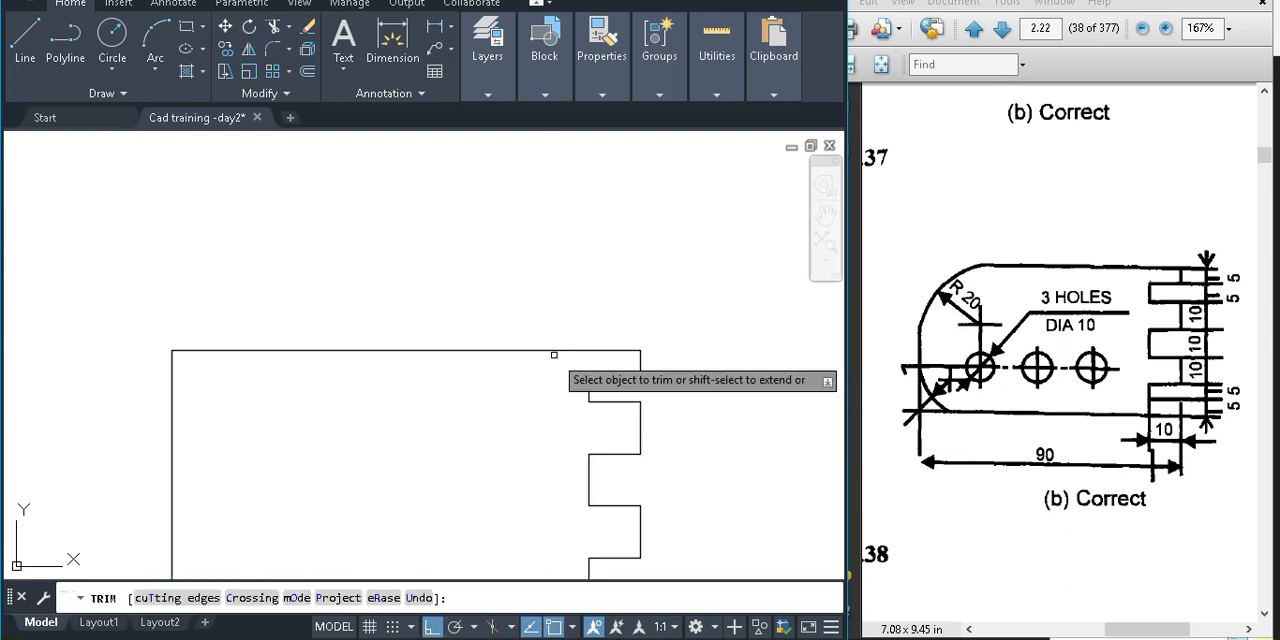
{"action": "middle_click", "coordinate": [630, 470]}
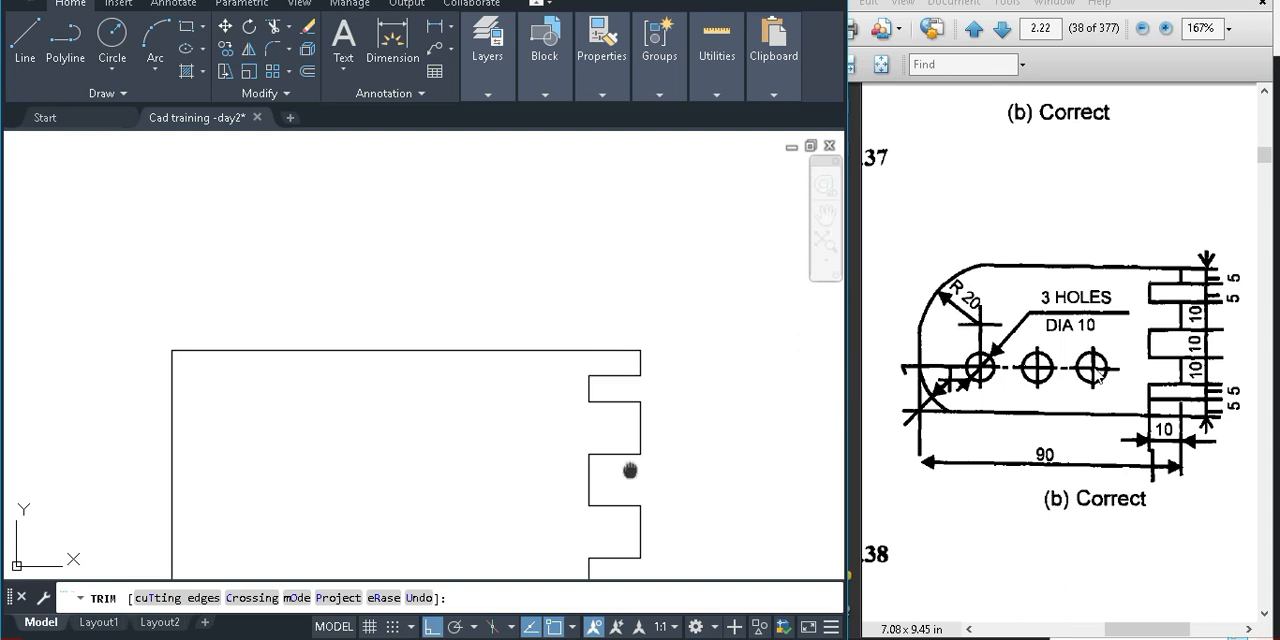
{"action": "middle_click_drag", "start_coordinate": [630, 470], "coordinate": [629, 427]}
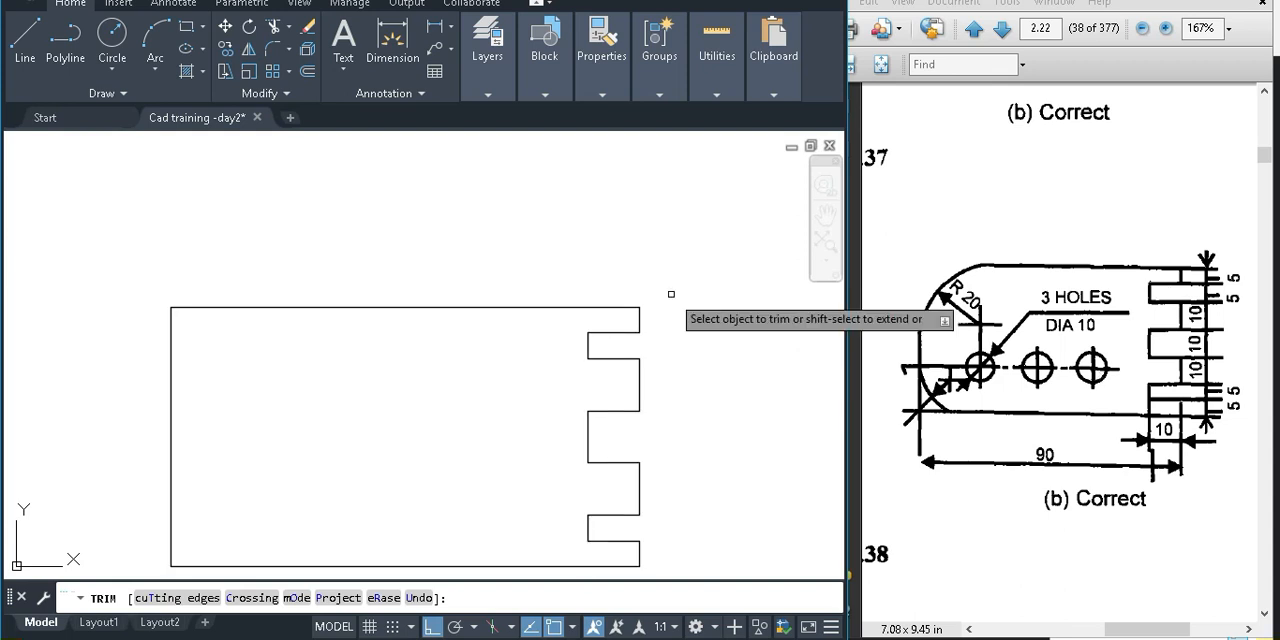
{"action": "mouse_move", "coordinate": [654, 397]}
{"action": "middle_mouse_down"}
{"action": "mouse_move", "coordinate": [660, 351]}
{"action": "mouse_move", "coordinate": [729, 350]}
{"action": "middle_mouse_up"}
{"action": "key", "text": "Escape"}
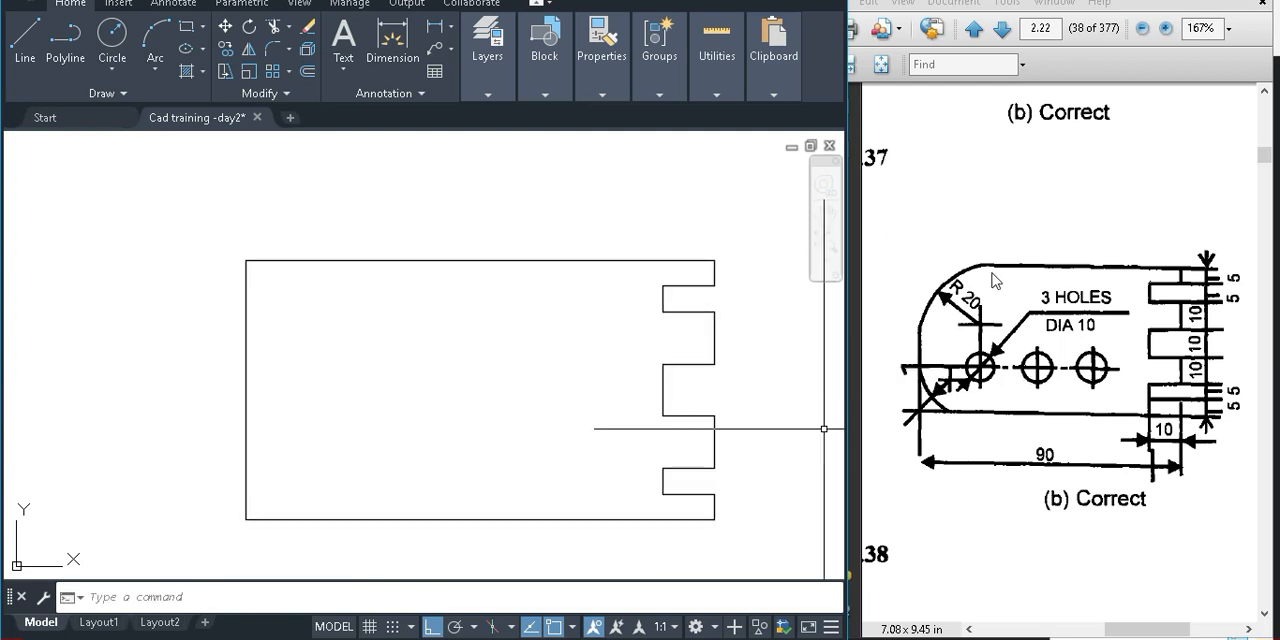
Switch to the reference PDF and examine the corner radii and hole dimensions in the correct drawing (b) at 300% zoom
{"action": "left_click", "coordinate": [987, 225]}
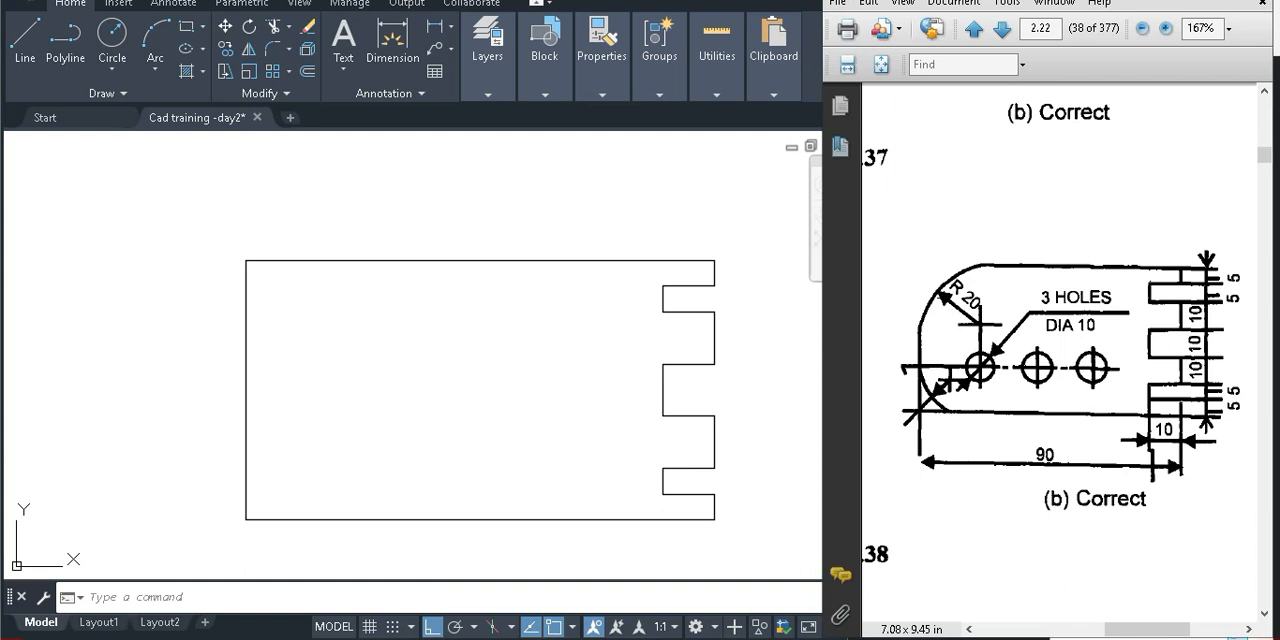
{"action": "scroll", "coordinate": [942, 301], "scroll_direction": "up", "scroll_amount": 1, "text": "ctrl"}
{"action": "scroll", "coordinate": [941, 298], "scroll_direction": "up", "scroll_amount": 1, "text": "ctrl"}
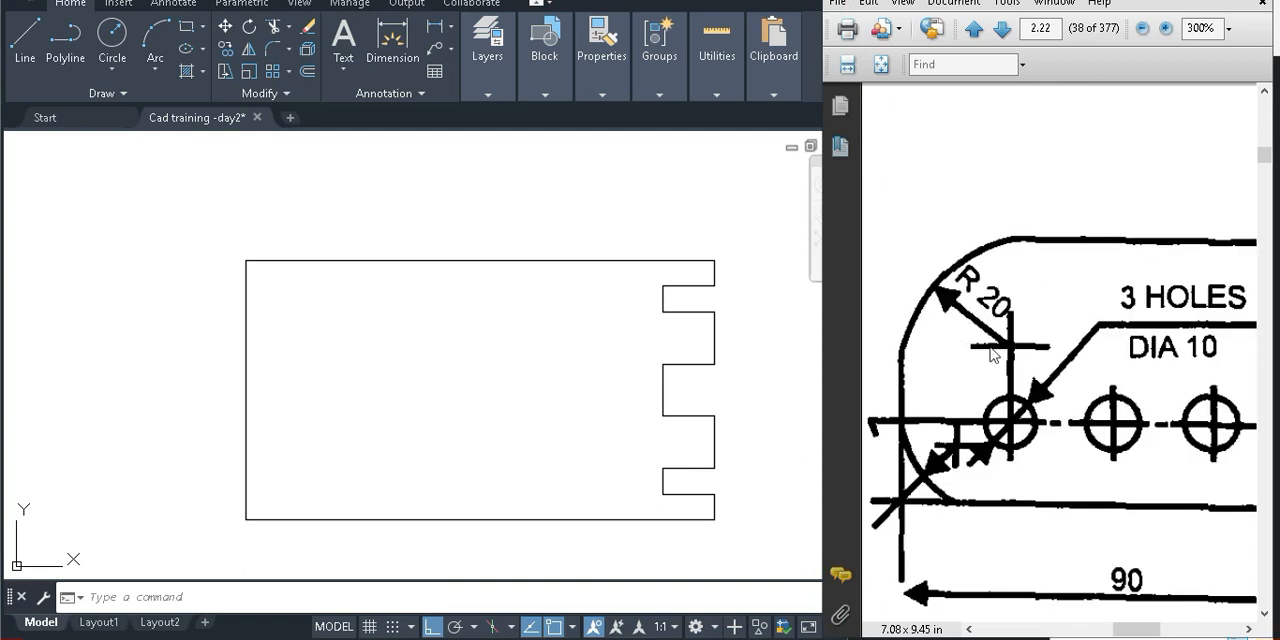
{"action": "right_click", "coordinate": [1021, 168]}
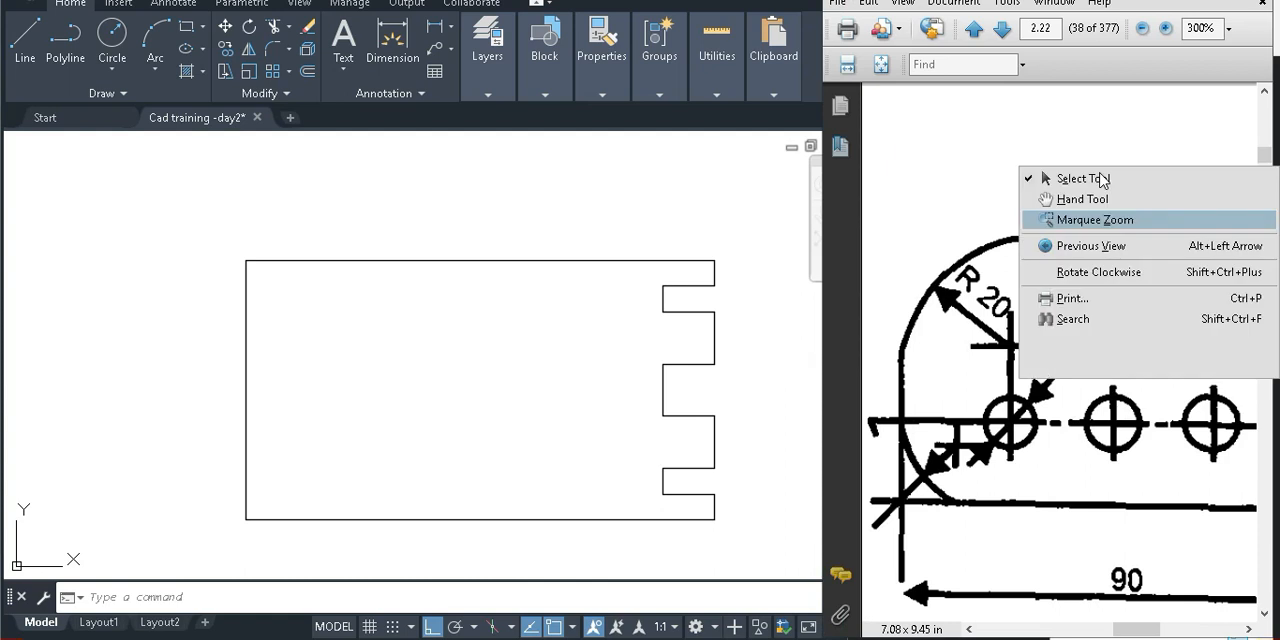
{"action": "left_click", "coordinate": [1065, 251]}
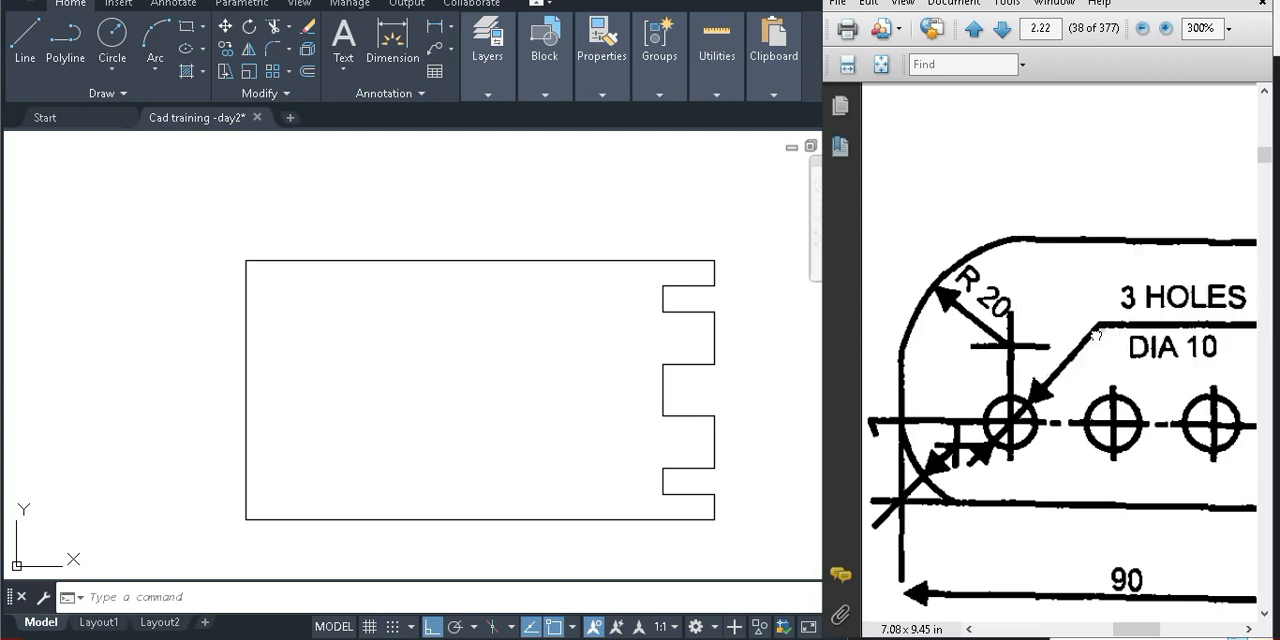
{"action": "left_click_drag", "start_coordinate": [961, 344], "coordinate": [955, 344]}
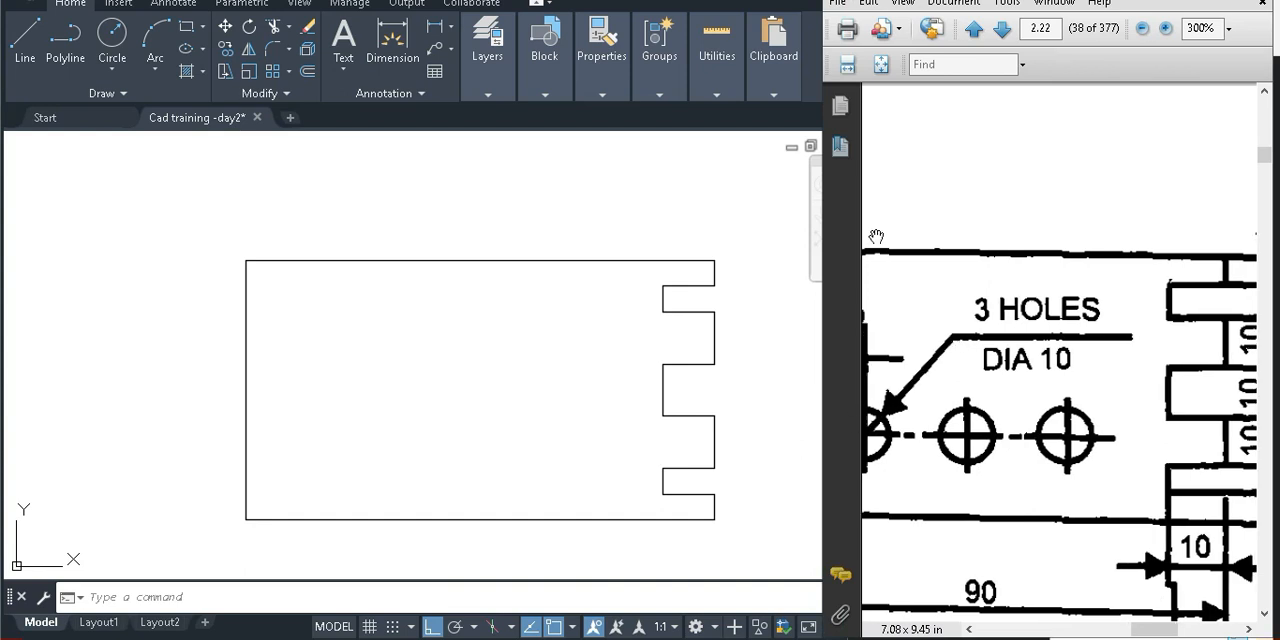
{"action": "left_click_drag", "start_coordinate": [868, 333], "coordinate": [996, 331]}
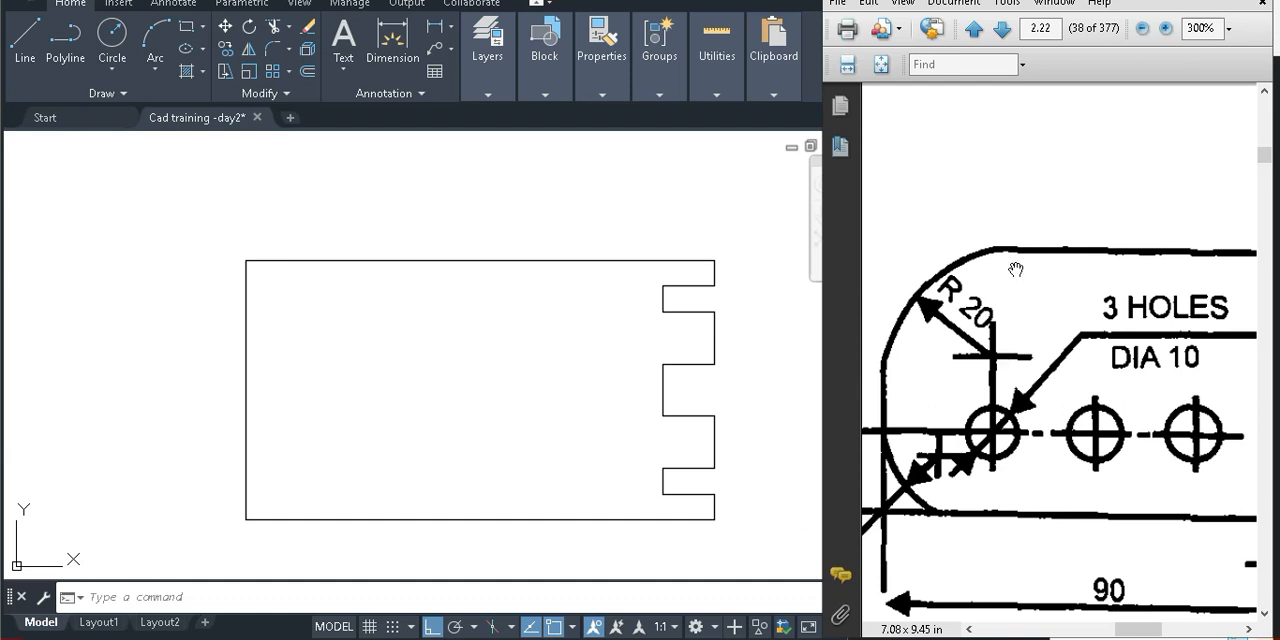
{"action": "scroll", "coordinate": [1015, 230], "scroll_direction": "down", "scroll_amount": 1}
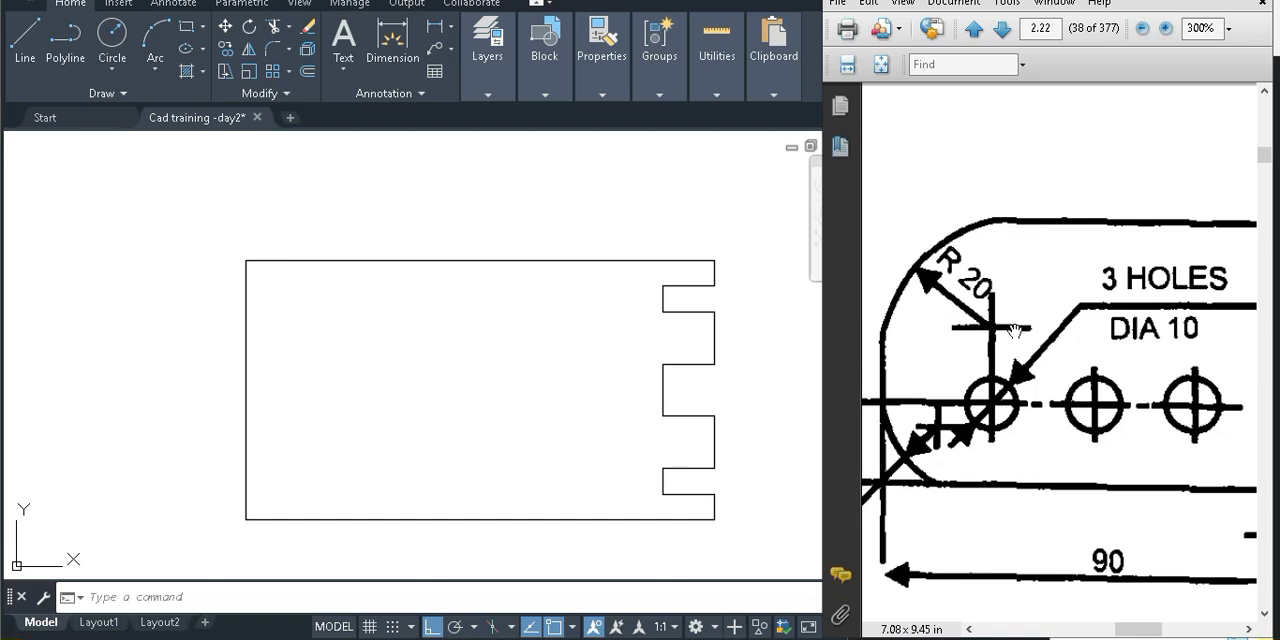
{"action": "scroll", "coordinate": [1043, 326], "scroll_direction": "down", "scroll_amount": 1}
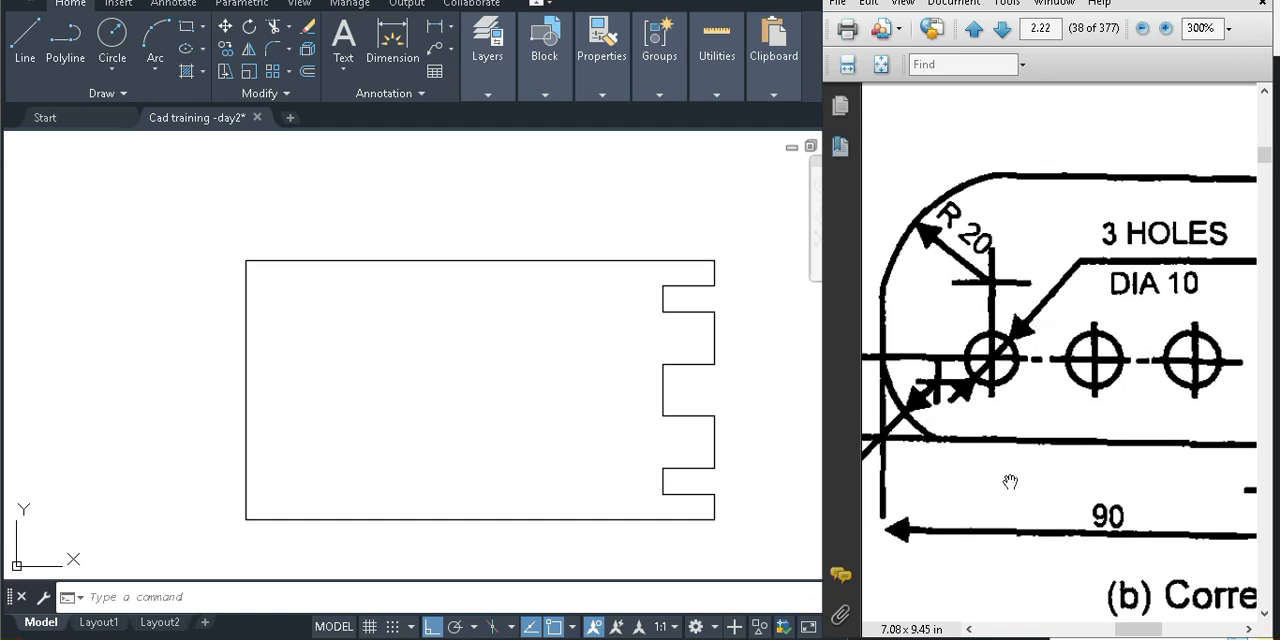
{"action": "left_click_drag", "start_coordinate": [923, 304], "coordinate": [949, 342]}
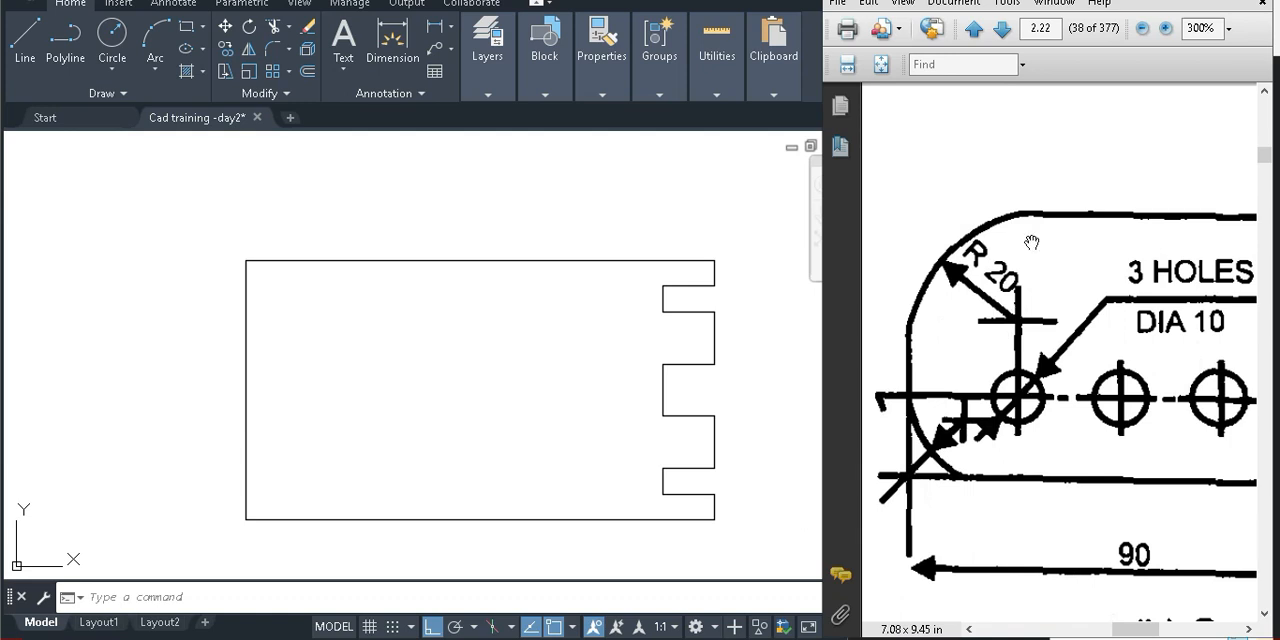
{"action": "scroll", "coordinate": [1001, 339], "scroll_direction": "down", "scroll_amount": 2}
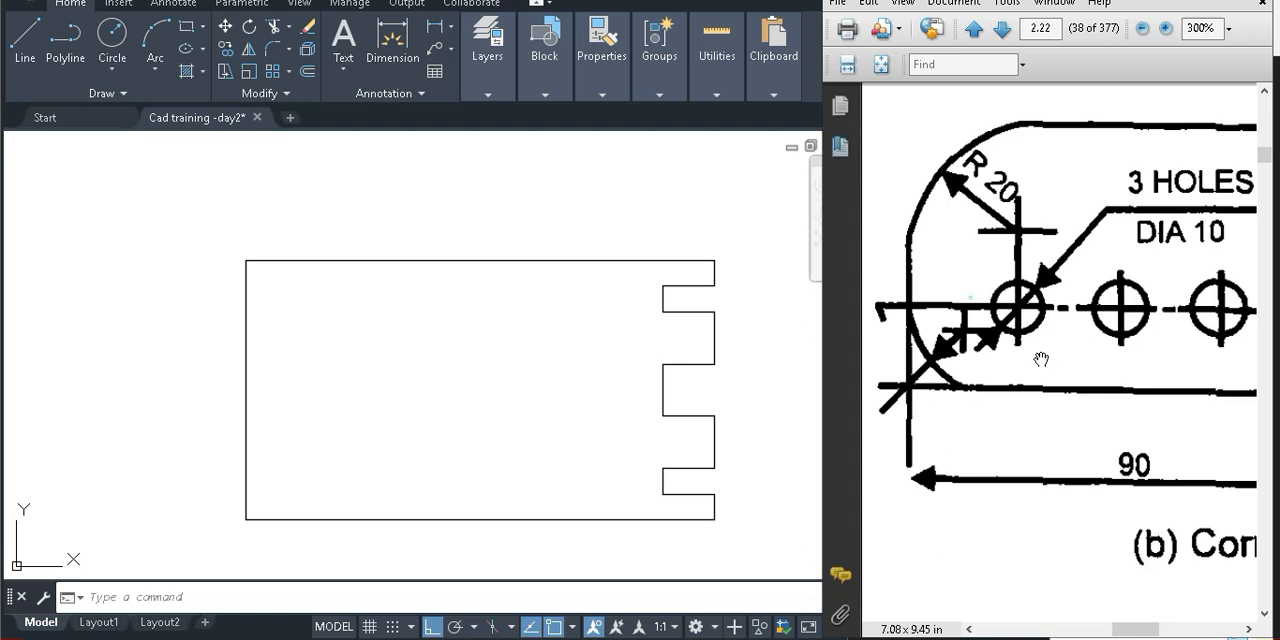
Examine the lower-left corner radius and hole position in the incorrect version (a) of the plate drawing
{"action": "scroll", "coordinate": [1041, 359], "scroll_direction": "down", "scroll_amount": 2, "text": "ctrl"}
{"action": "left_click_drag", "start_coordinate": [950, 337], "coordinate": [1092, 344]}
{"action": "mouse_move", "coordinate": [1003, 367]}
{"action": "left_mouse_down"}
{"action": "mouse_move", "coordinate": [1234, 373]}
{"action": "mouse_move", "coordinate": [1005, 360]}
{"action": "left_mouse_up"}
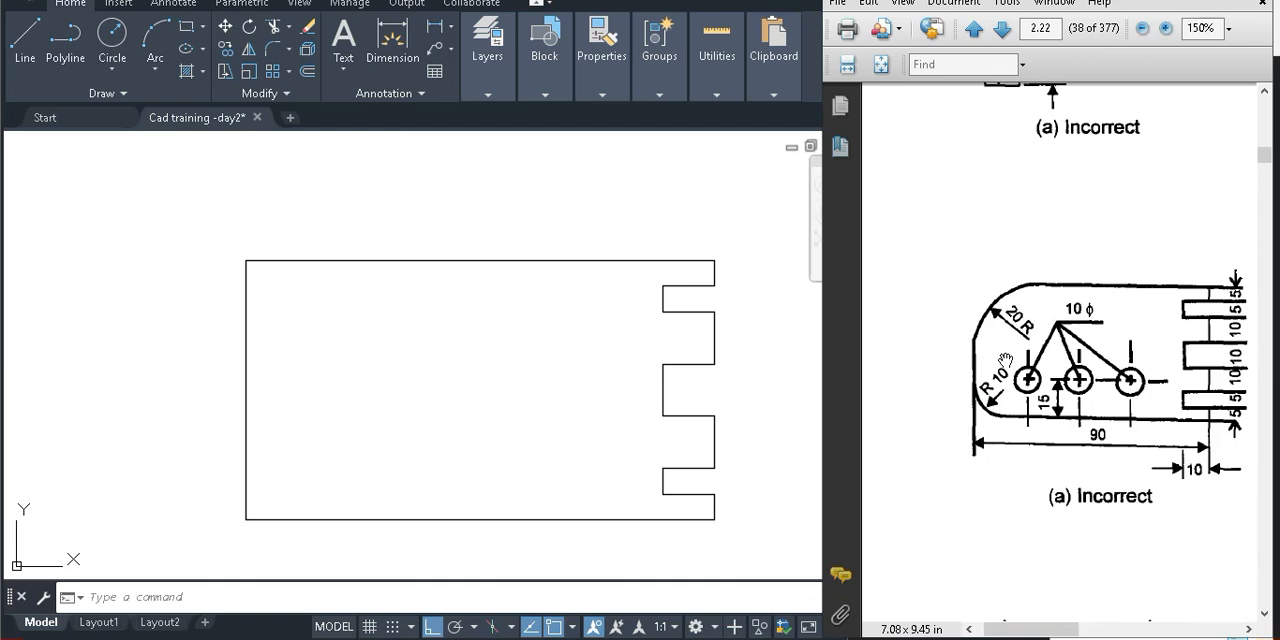
{"action": "left_click_drag", "start_coordinate": [1007, 442], "coordinate": [980, 435]}
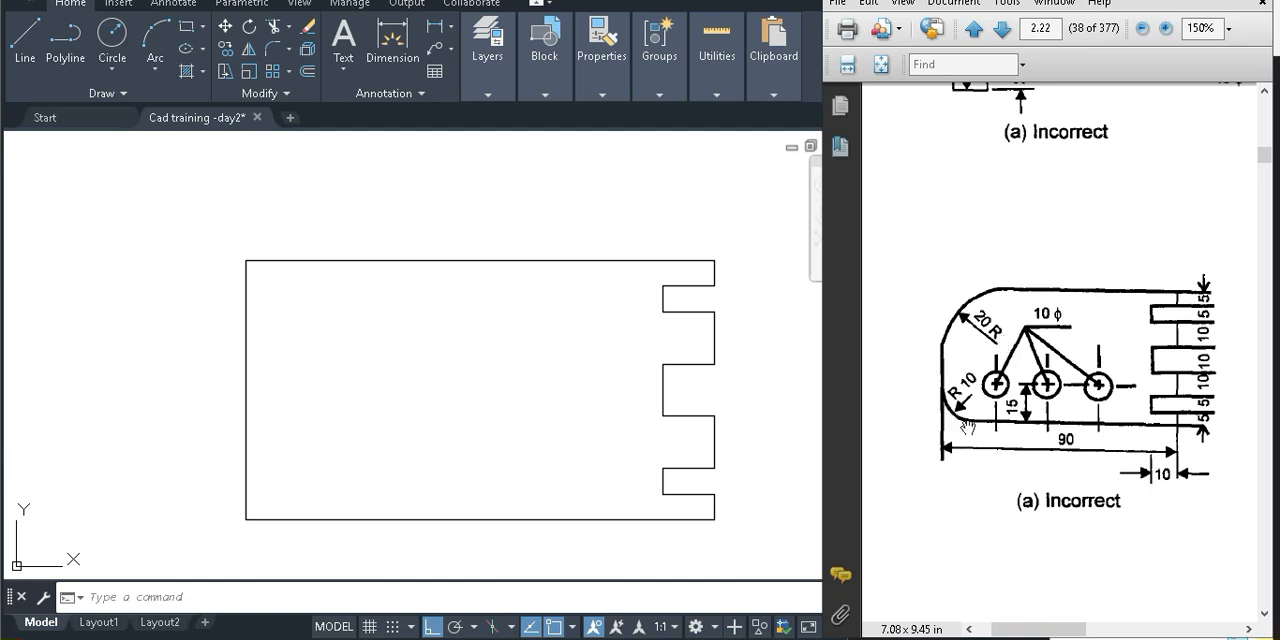
Examine the corner radii and the hole row in the correct drawing (b) of the reference PDF
{"action": "mouse_move", "coordinate": [1093, 439]}
{"action": "left_mouse_down"}
{"action": "mouse_move", "coordinate": [1014, 408]}
{"action": "mouse_move", "coordinate": [964, 341]}
{"action": "left_mouse_up"}
{"action": "left_click_drag", "start_coordinate": [1236, 386], "coordinate": [959, 419]}
{"action": "scroll", "coordinate": [1020, 338], "scroll_direction": "up", "scroll_amount": 4, "text": "ctrl"}
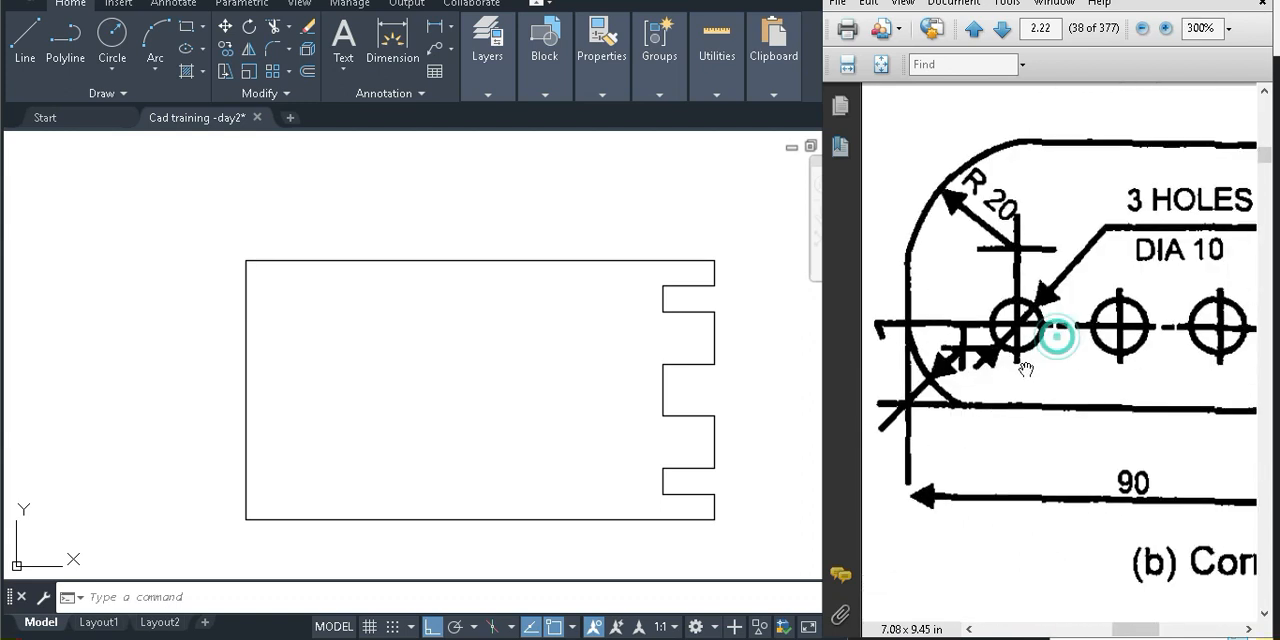
{"action": "scroll", "coordinate": [1025, 369], "scroll_direction": "down", "scroll_amount": 2, "text": "ctrl"}
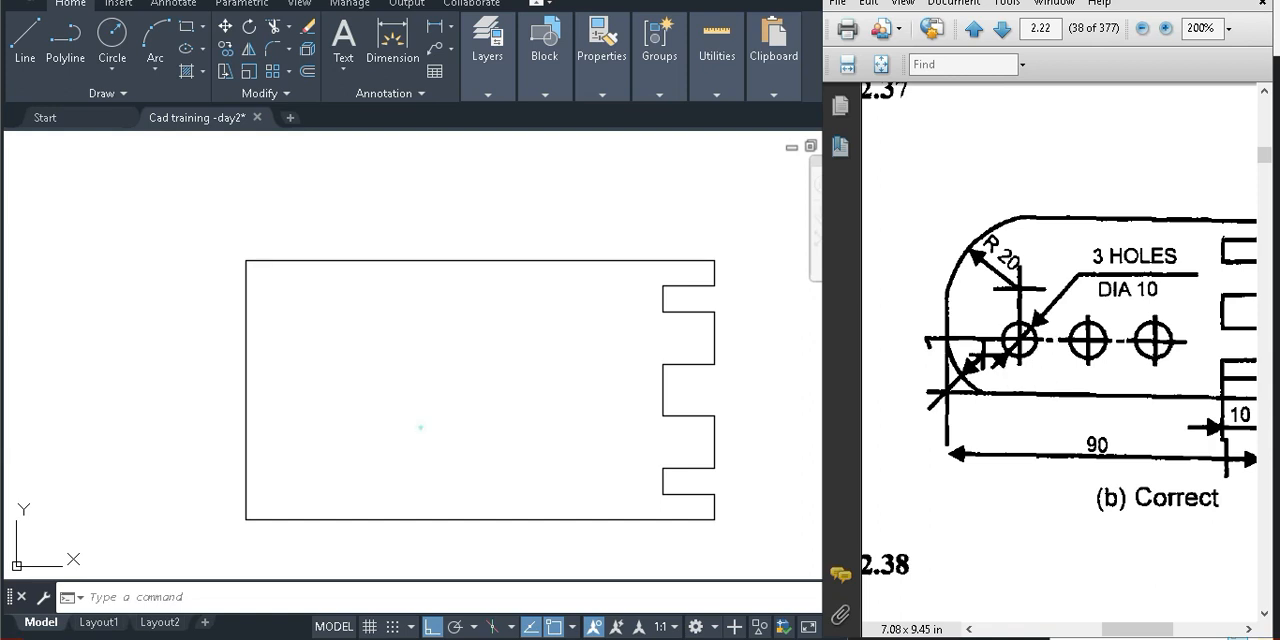
Fillet the plate's lower-left corner with a radius of 10, between the left edge and the bottom edge
{"action": "left_click", "coordinate": [390, 431]}
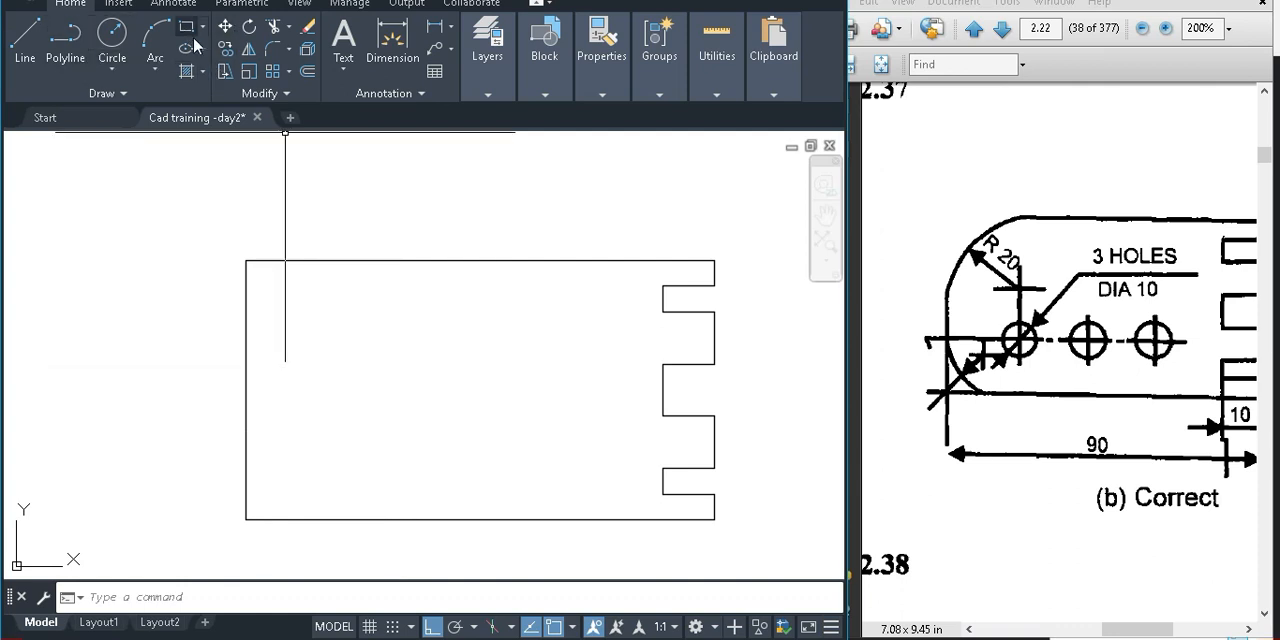
{"action": "type", "text": "ch"}
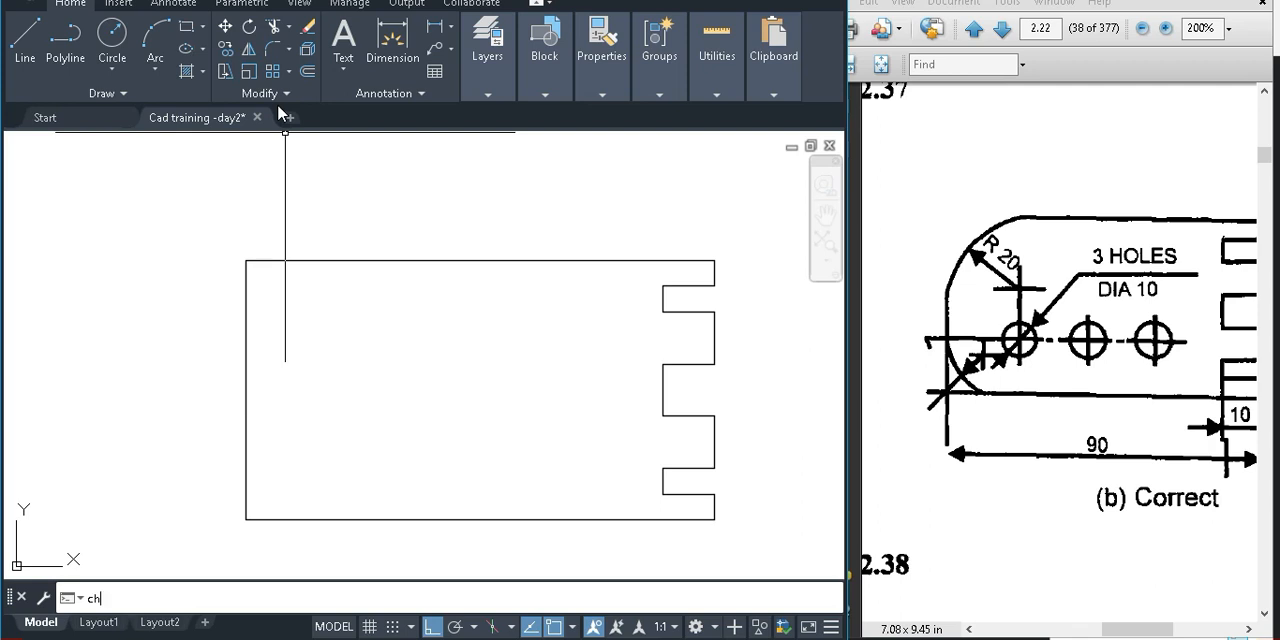
{"action": "key", "text": "BackSpace"}
{"action": "key", "text": "BackSpace"}
{"action": "type", "text": "fi"}
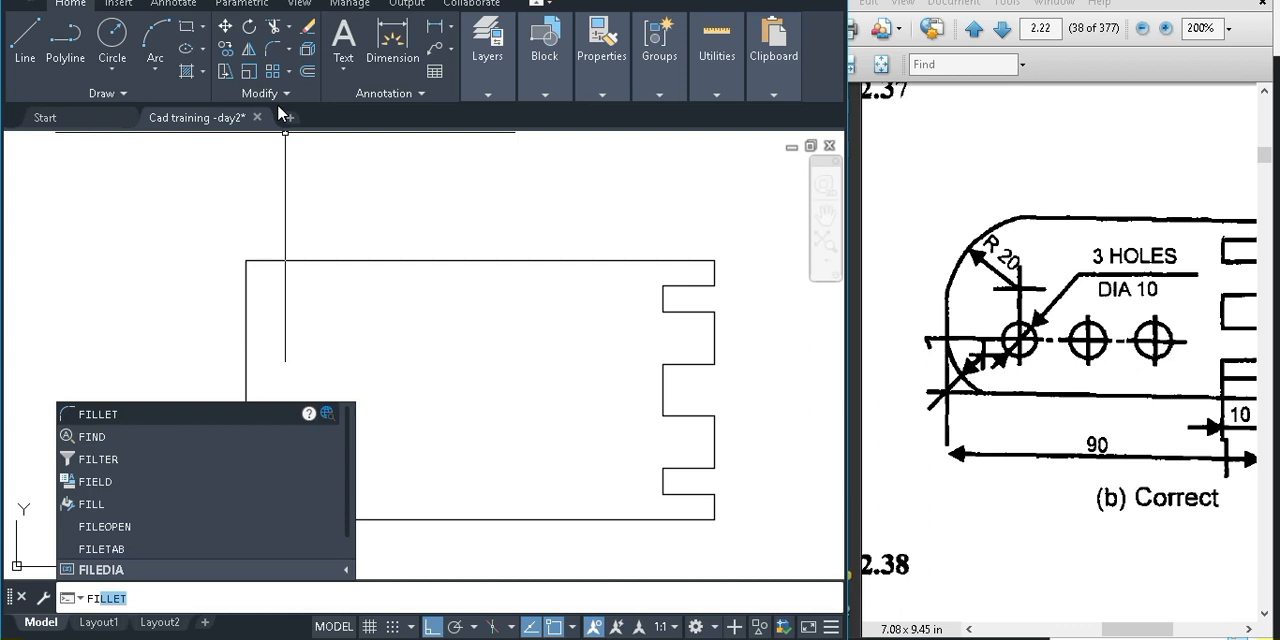
{"action": "left_click", "coordinate": [129, 421]}
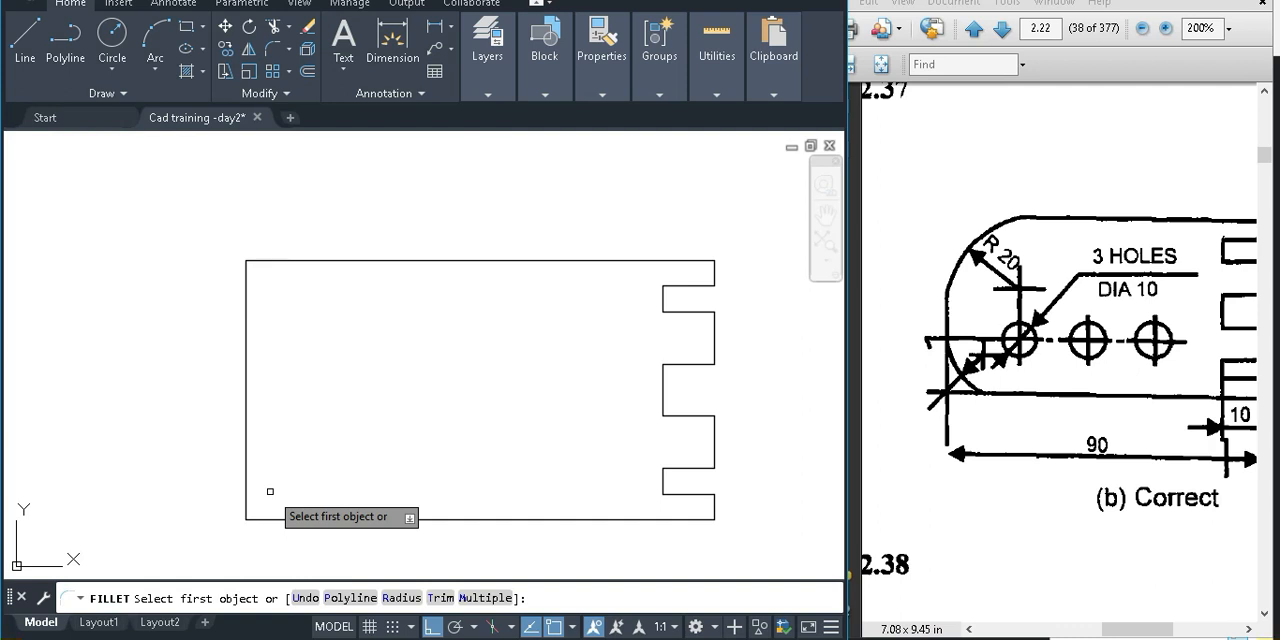
{"action": "type", "text": "r"}
{"action": "key", "text": "Return"}
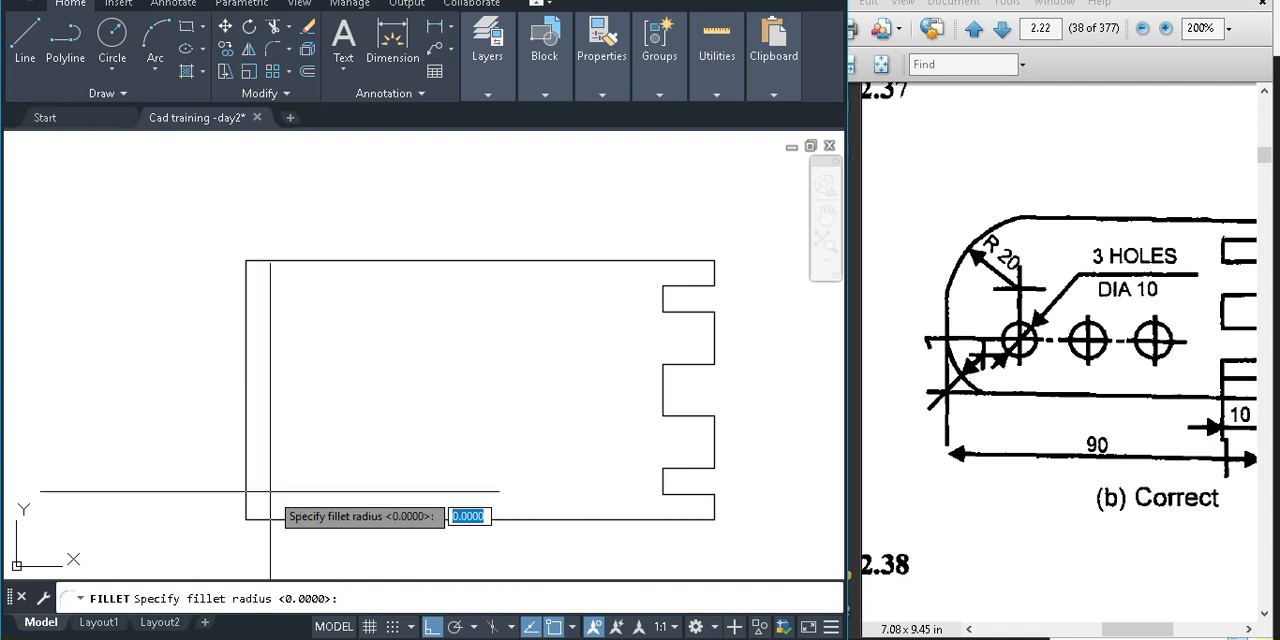
{"action": "type", "text": "10"}
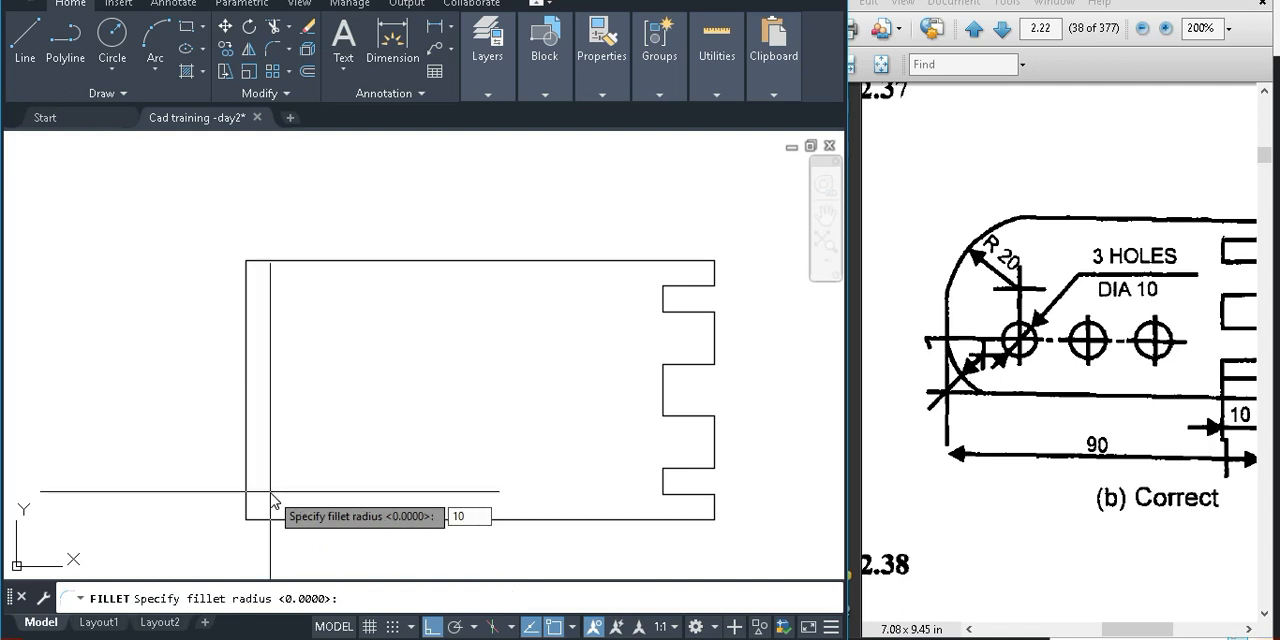
{"action": "key", "text": "Return"}
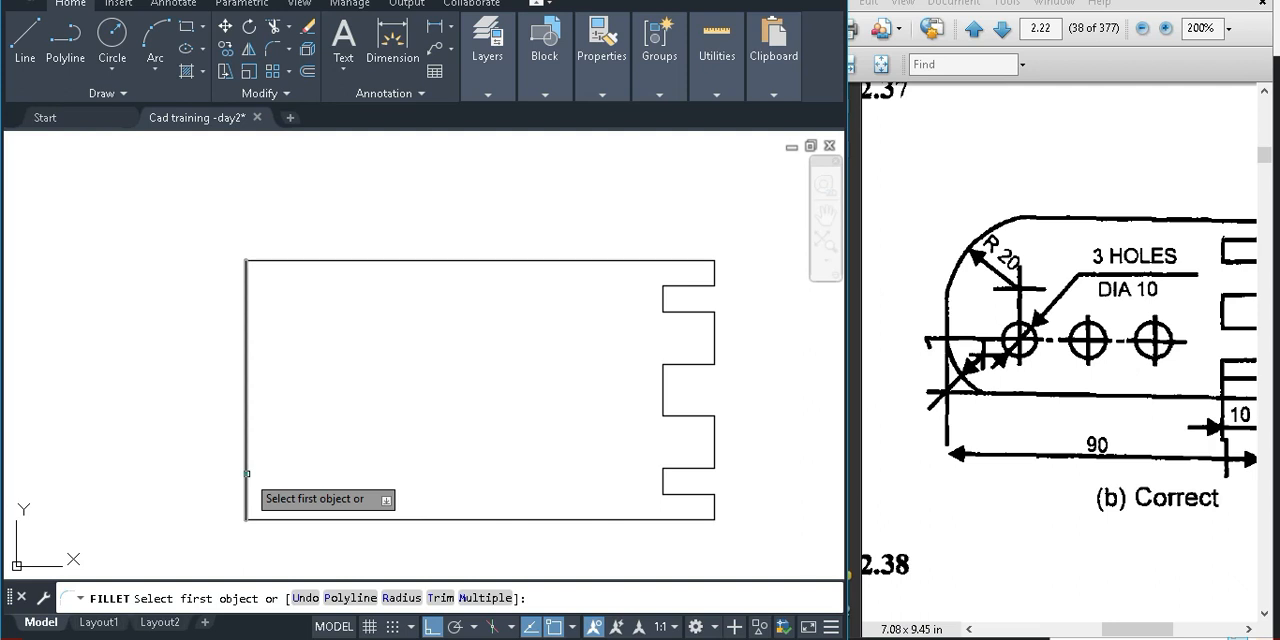
{"action": "left_click", "coordinate": [246, 473]}
{"action": "left_click", "coordinate": [299, 520]}
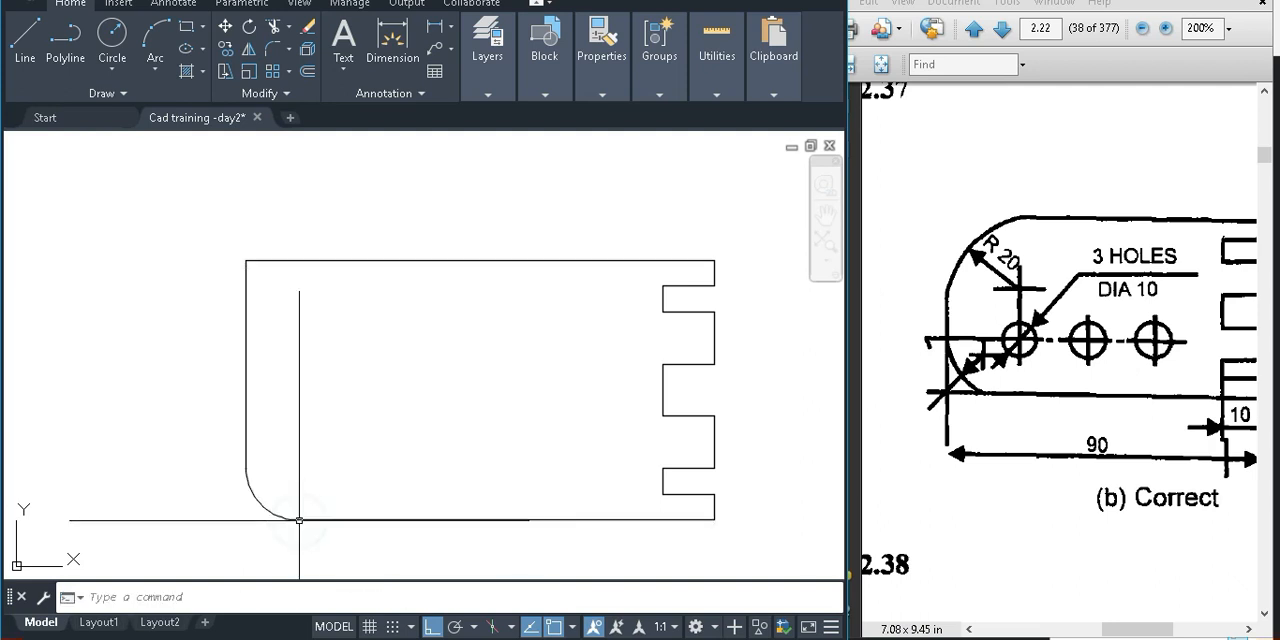
Check the radius of the lower-left corner arc with a Radius dimension, without placing the dimension
{"action": "left_click", "coordinate": [451, 30]}
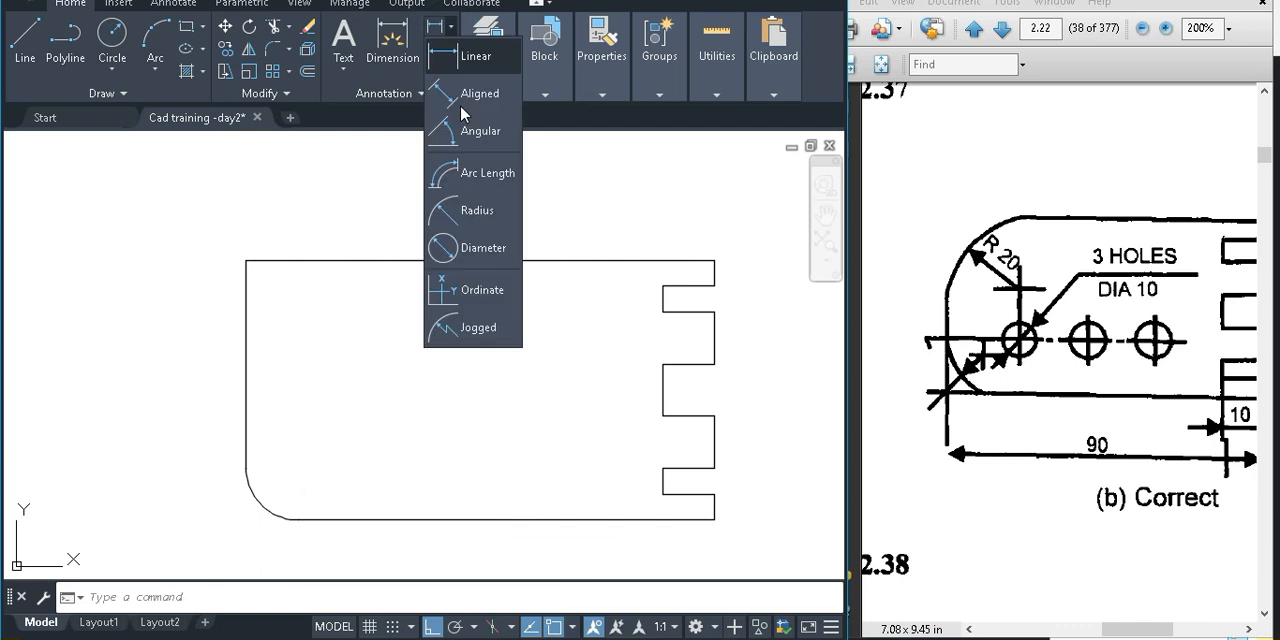
{"action": "left_click", "coordinate": [452, 210]}
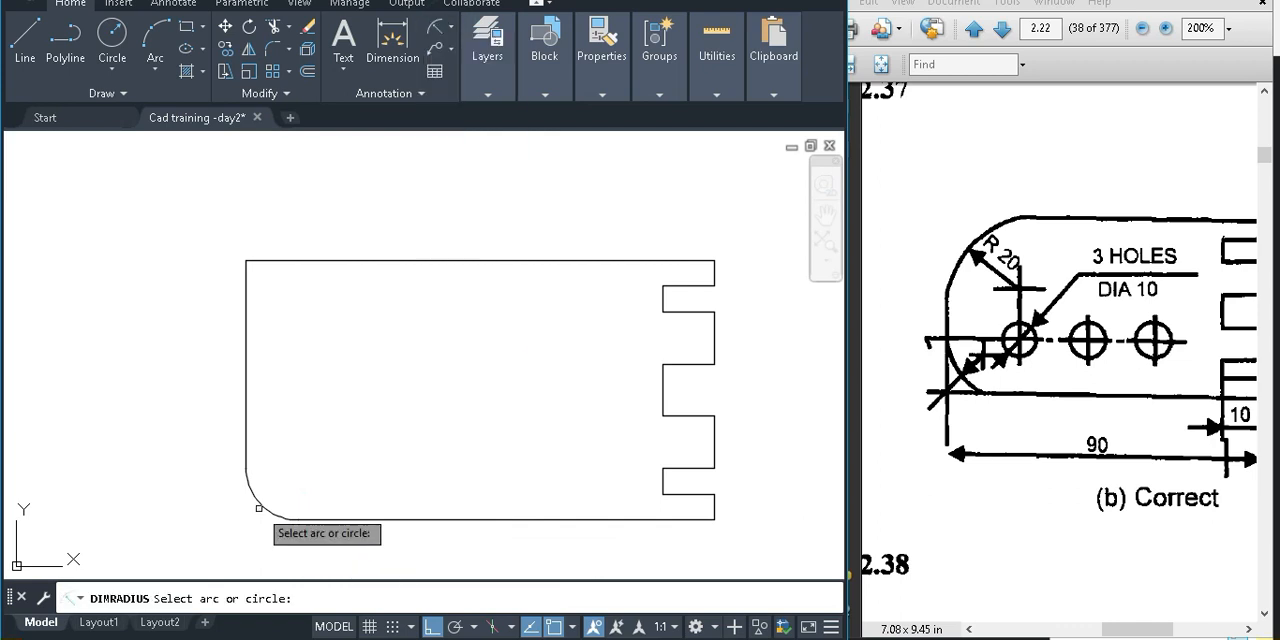
{"action": "left_click", "coordinate": [259, 505]}
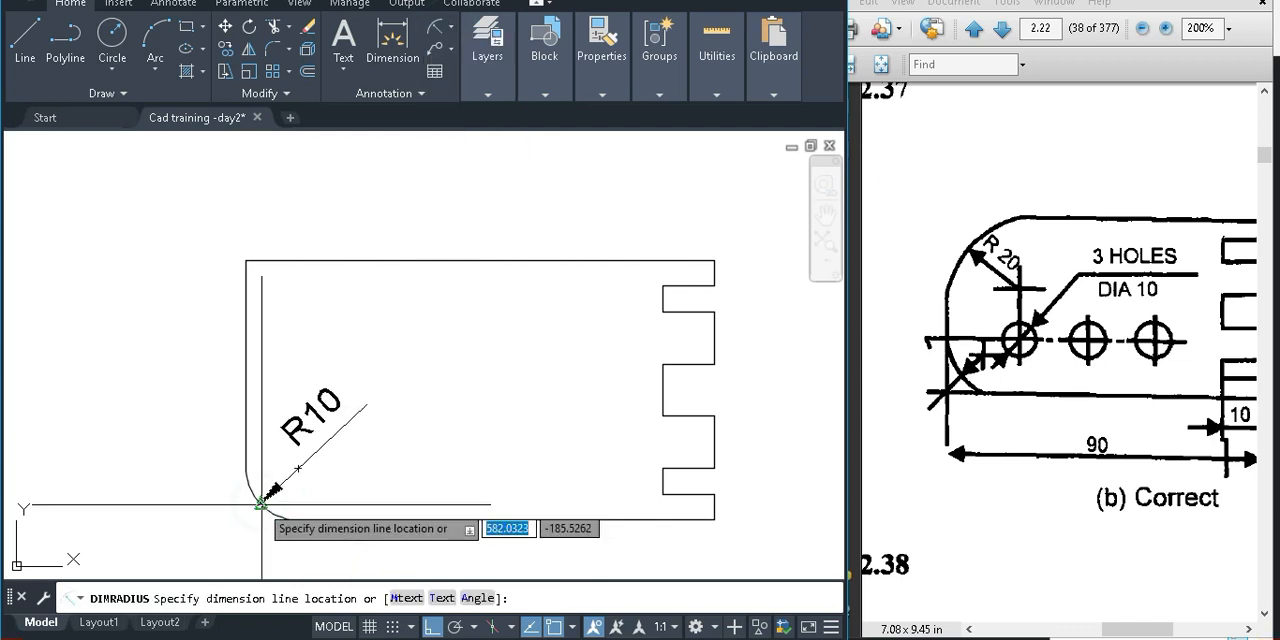
{"action": "key", "text": "Escape"}
{"action": "middle_click_drag", "start_coordinate": [378, 485], "coordinate": [390, 460]}
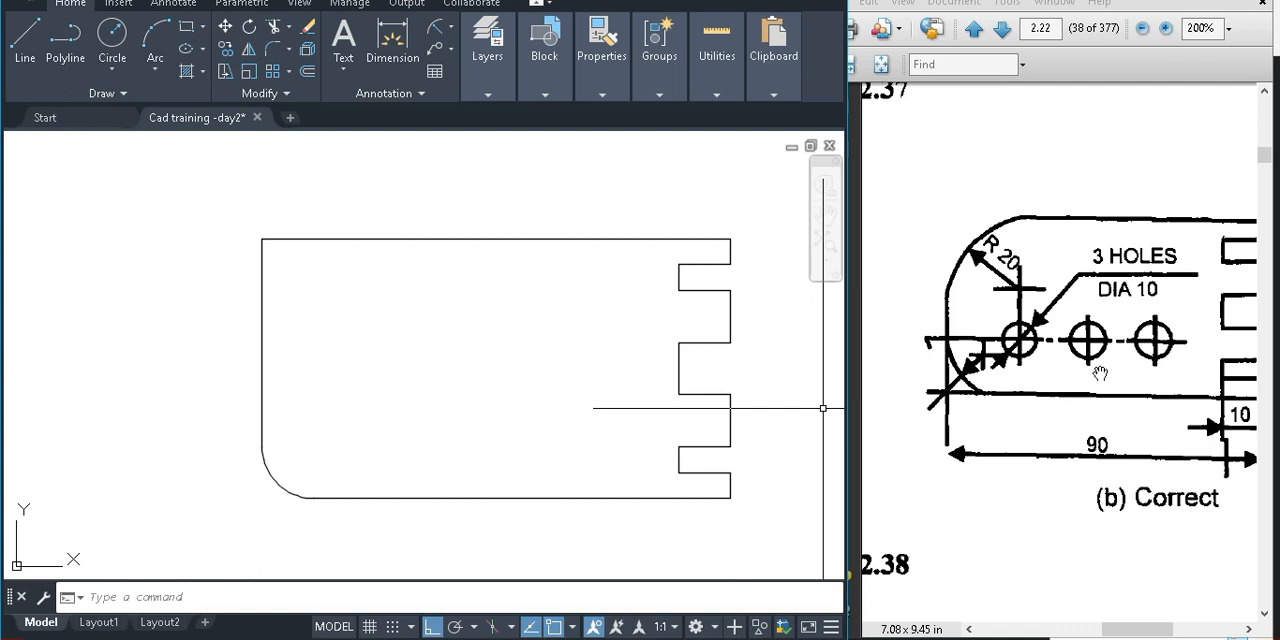
Compare the hole row's height in PDF drawing (b) with the end and centre points of the plate's lower-left arc
{"action": "left_click", "coordinate": [1094, 368]}
{"action": "scroll", "coordinate": [1146, 388], "scroll_direction": "down", "scroll_amount": 1}
{"action": "left_click_drag", "start_coordinate": [1146, 388], "coordinate": [1066, 448]}
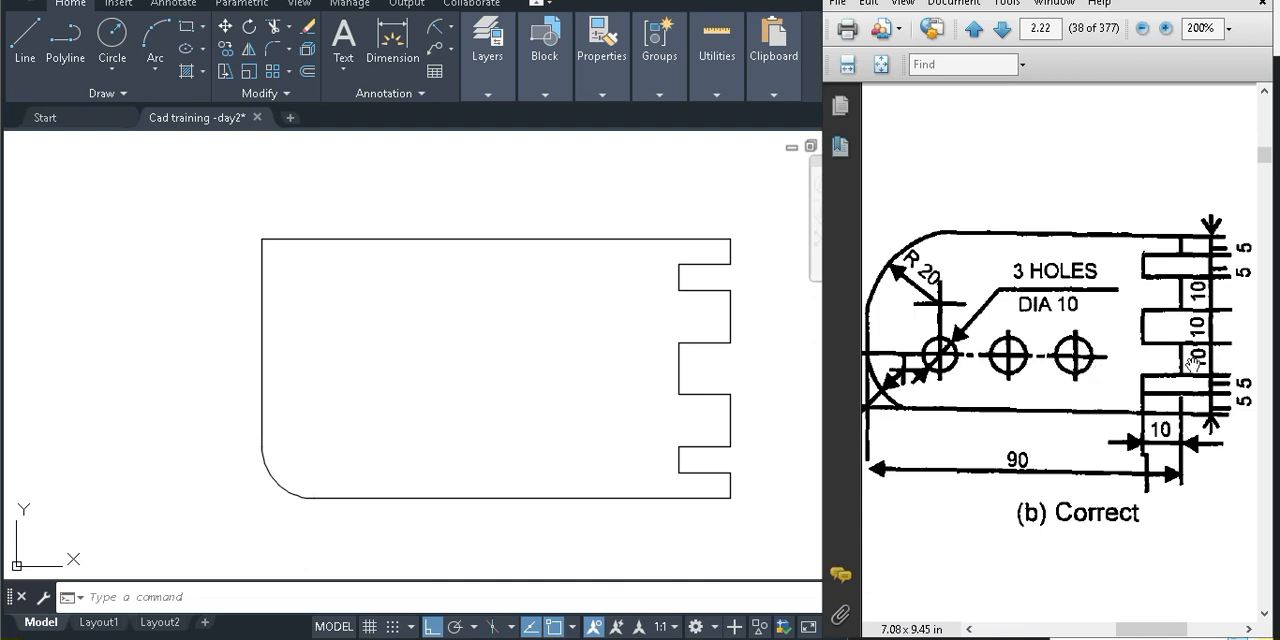
{"action": "left_click_drag", "start_coordinate": [1006, 411], "coordinate": [1041, 413]}
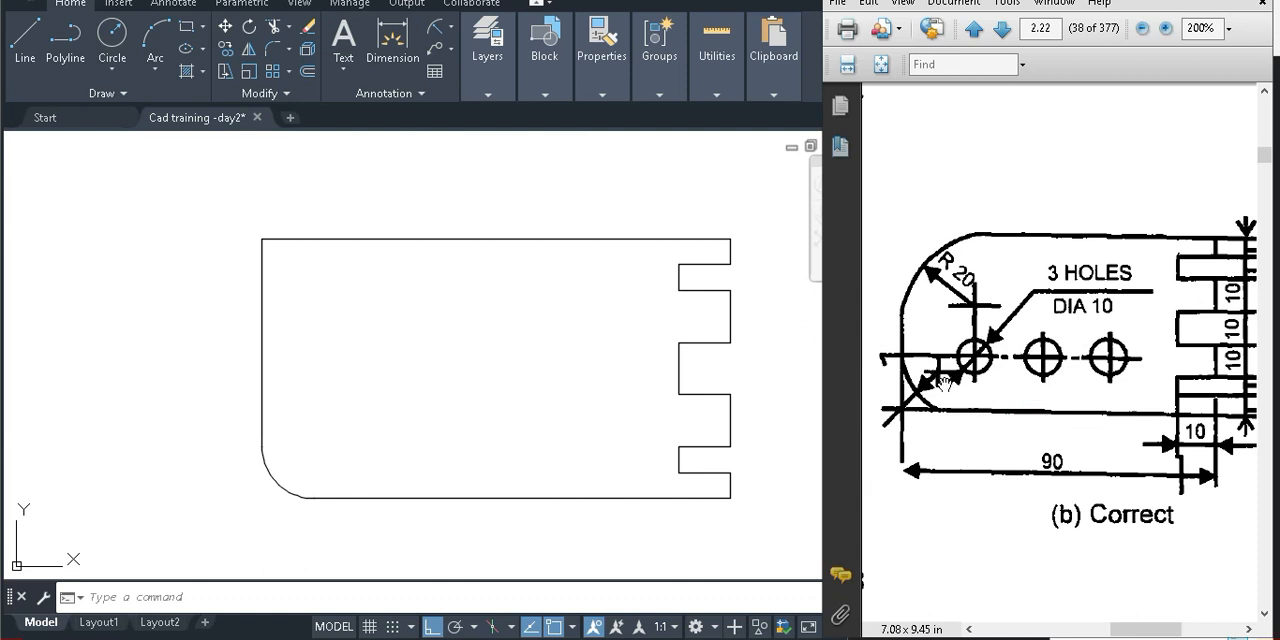
{"action": "scroll", "coordinate": [944, 383], "scroll_direction": "up", "scroll_amount": 1}
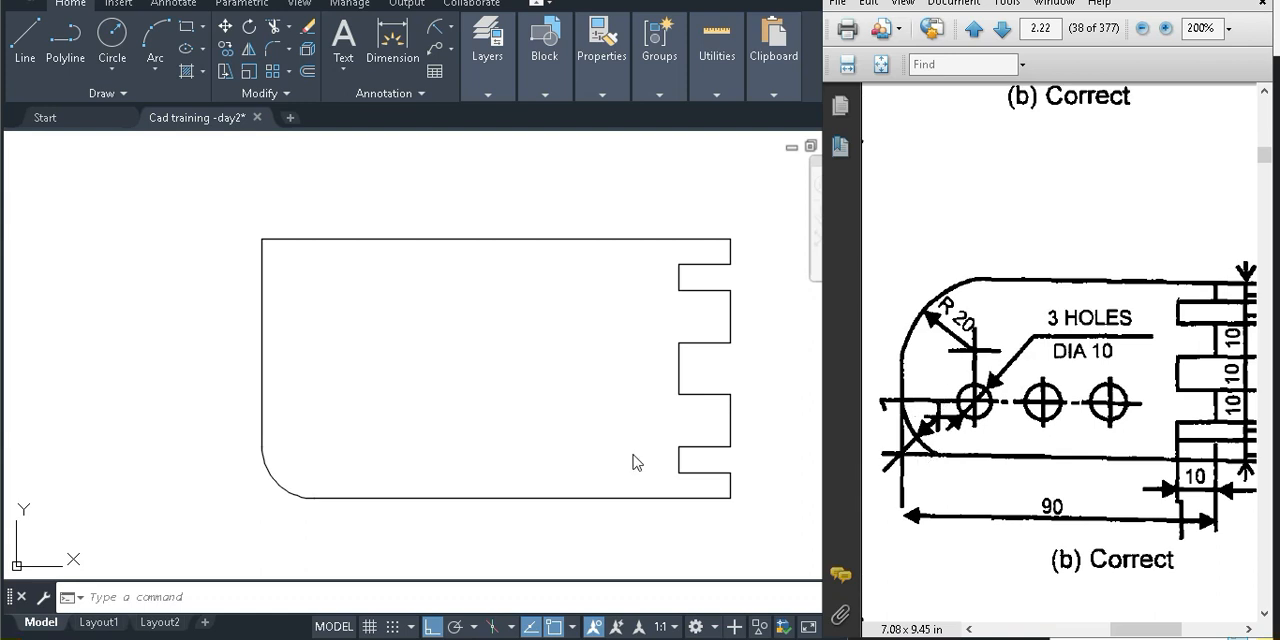
{"action": "left_click", "coordinate": [270, 472]}
{"action": "left_click", "coordinate": [270, 472]}
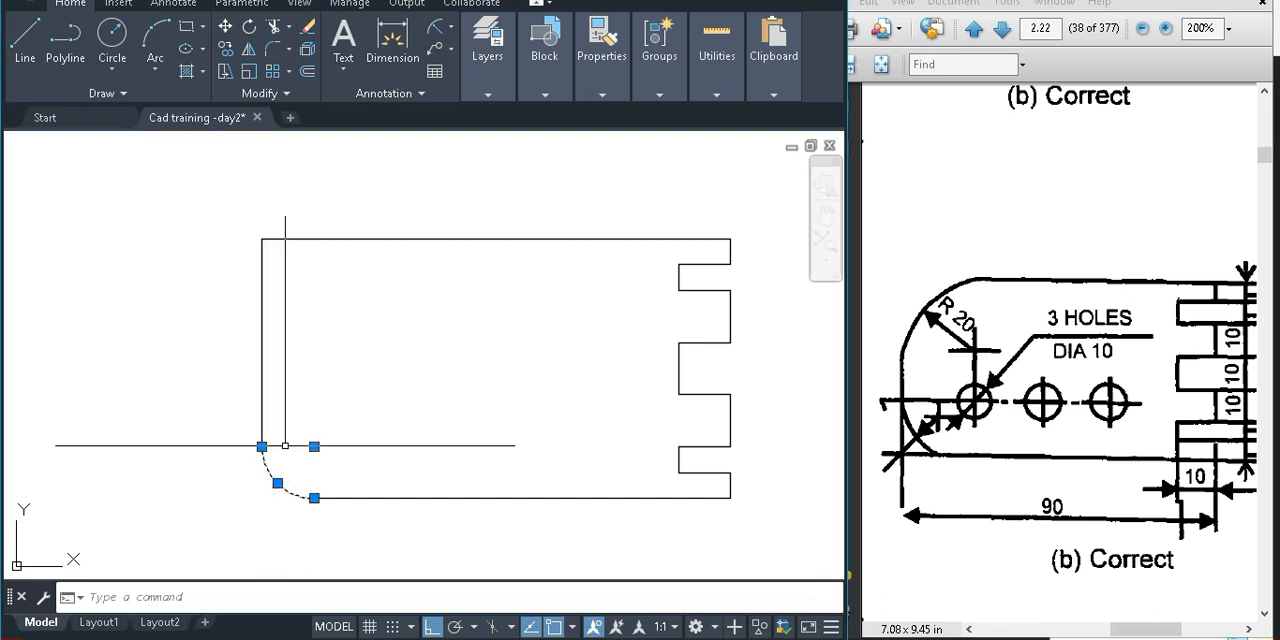
{"action": "mouse_move", "coordinate": [262, 447]}
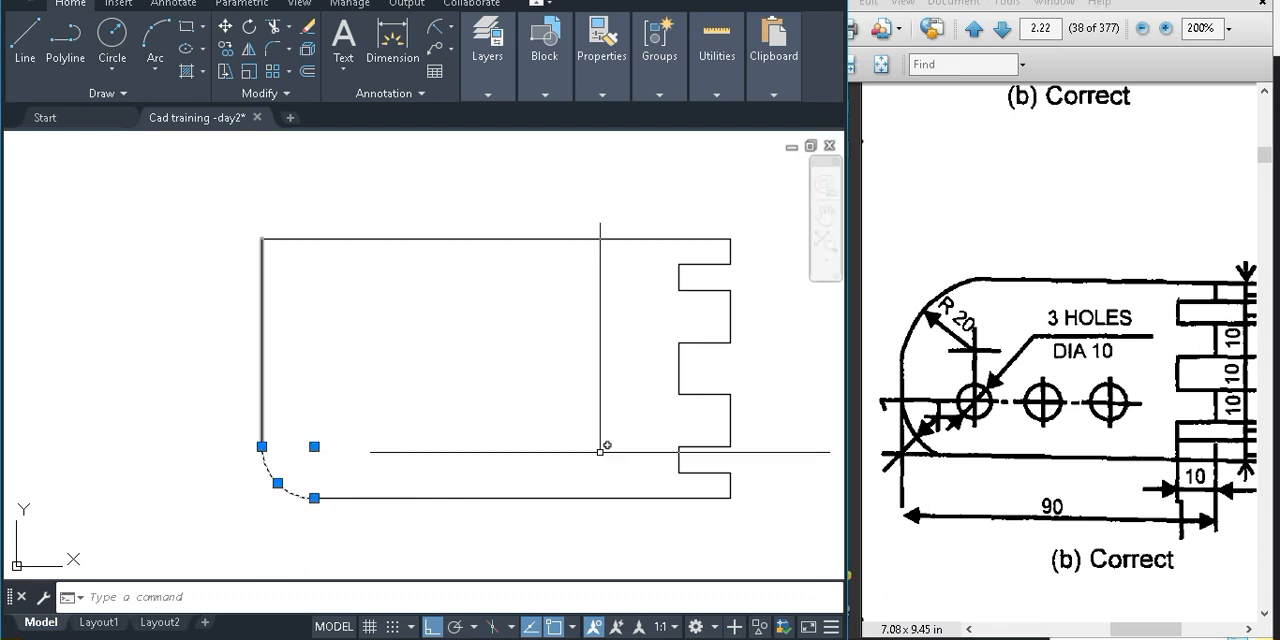
{"action": "key", "text": "Escape"}
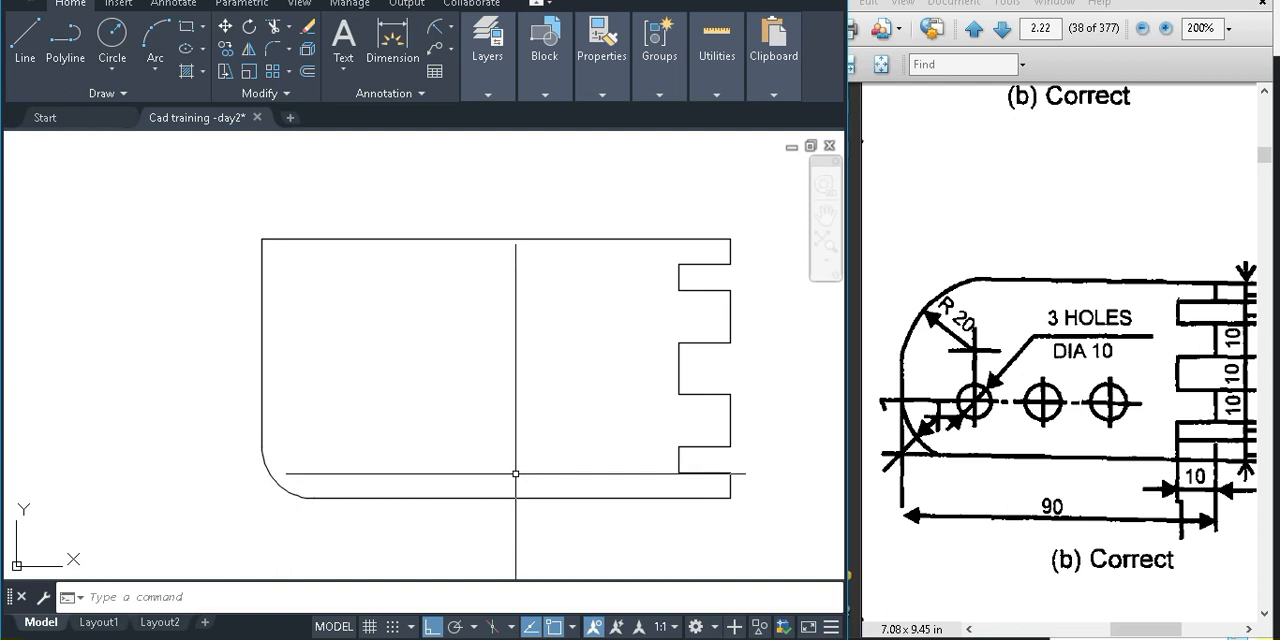
{"action": "type", "text": "l"}
{"action": "key", "text": "Return"}
{"action": "left_click", "coordinate": [262, 447]}
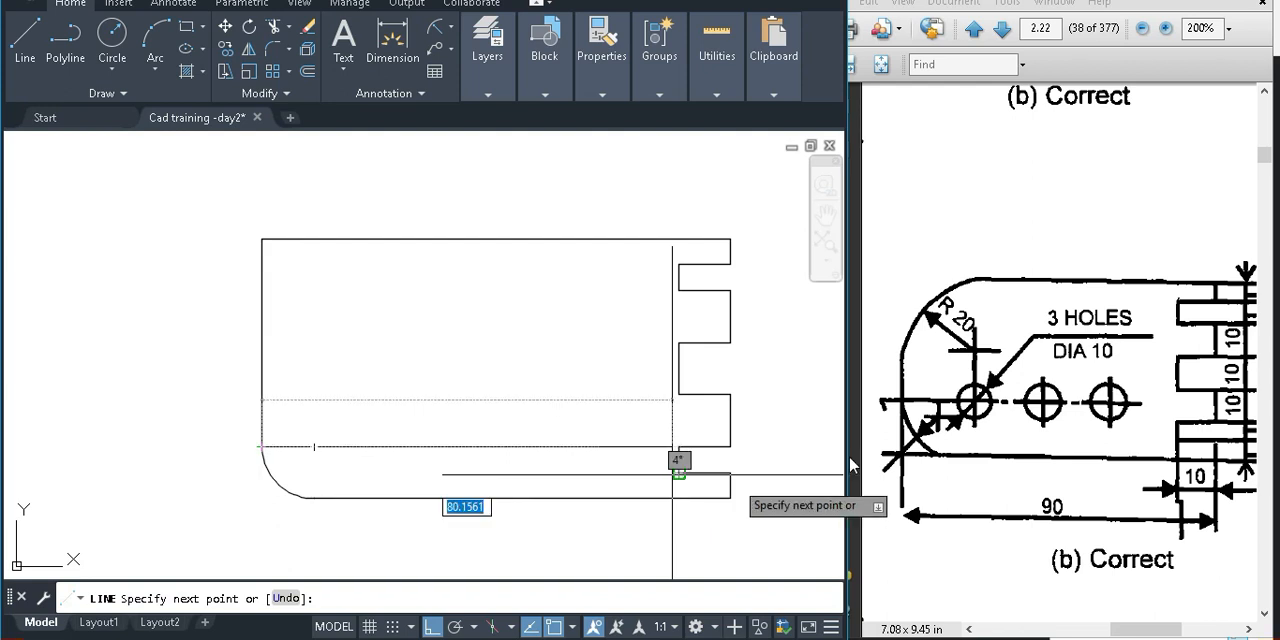
{"action": "key", "text": "F8"}
{"action": "left_click_drag", "start_coordinate": [857, 460], "coordinate": [825, 459]}
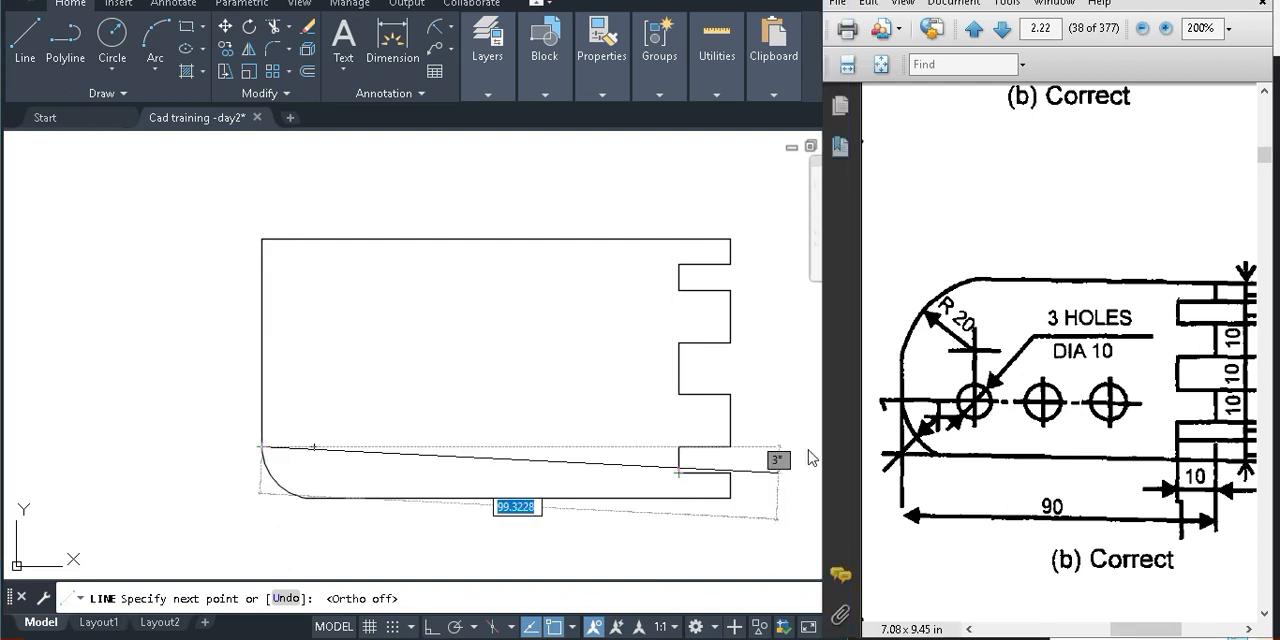
{"action": "left_click", "coordinate": [776, 458]}
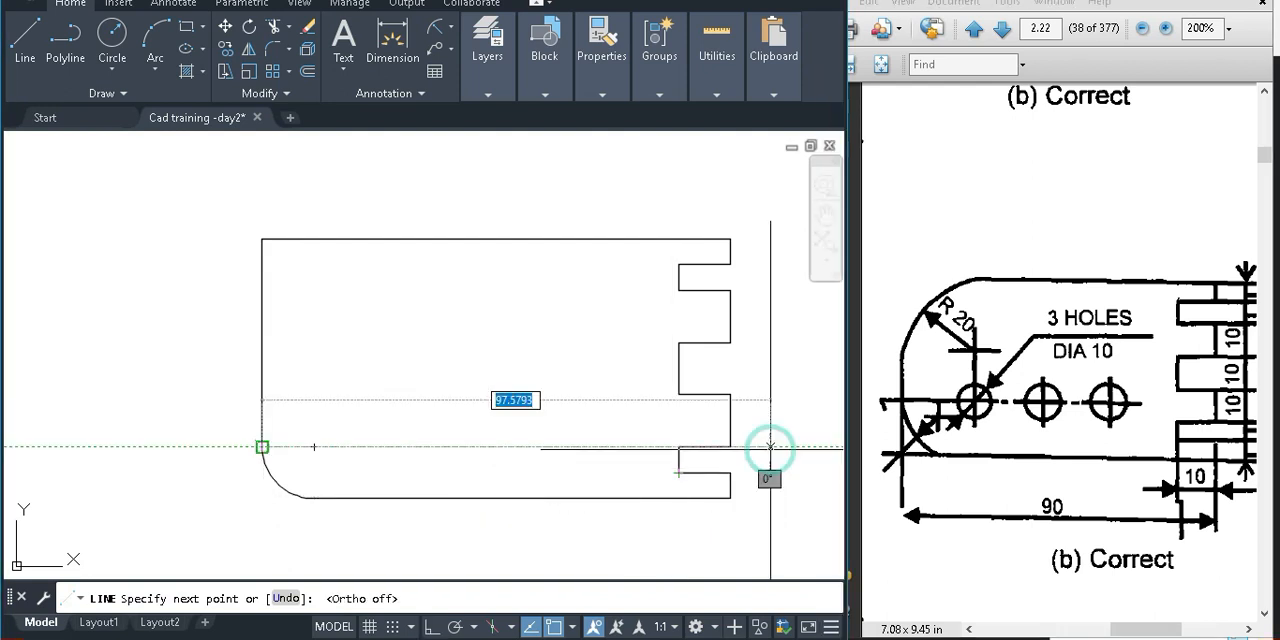
{"action": "key", "text": "Escape"}
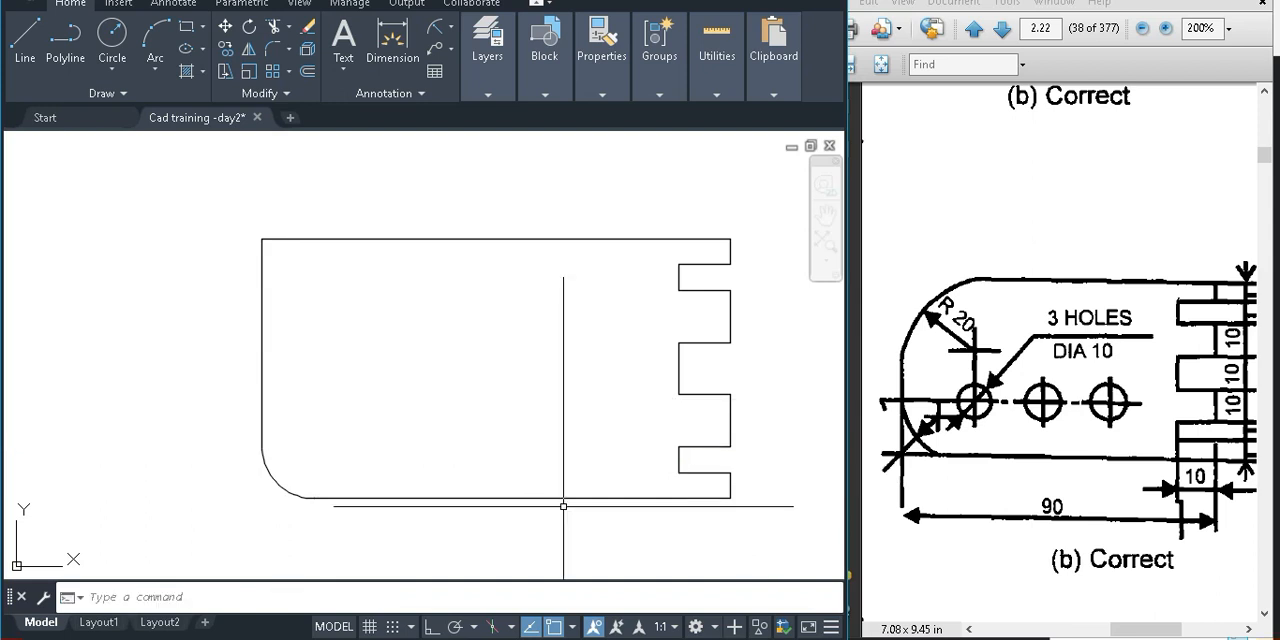
Draw a horizontal line, with ortho on, from the lower-left arc's upper endpoint across the plate to beyond its right edge
{"action": "key", "text": "Return"}
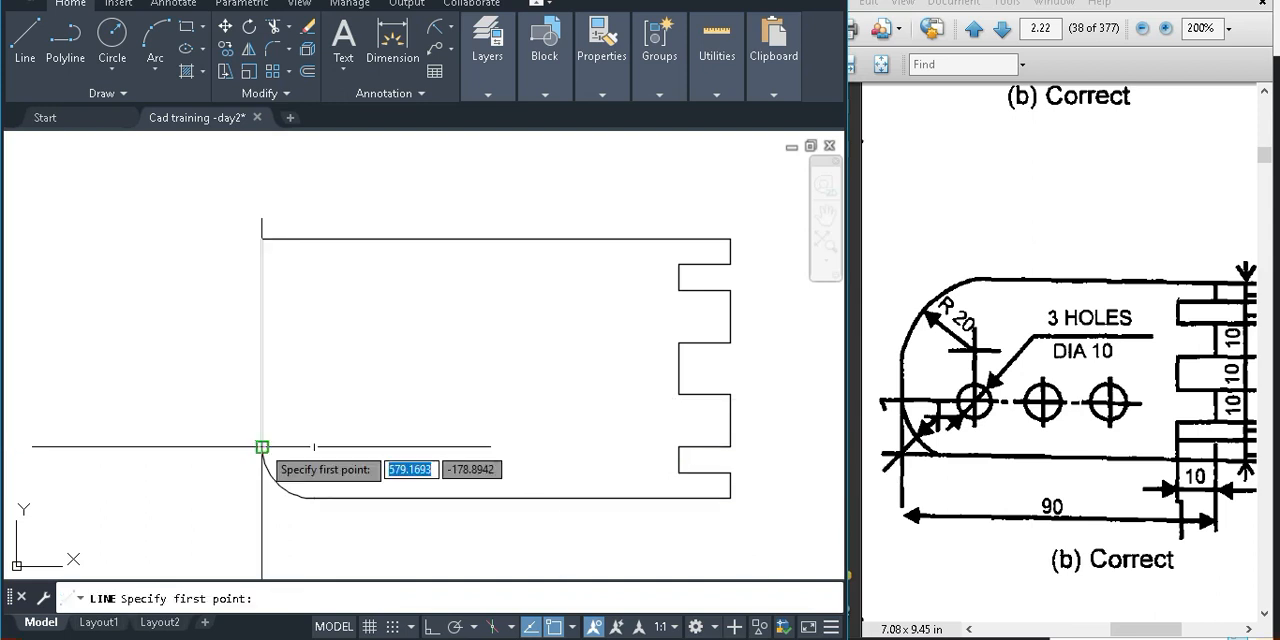
{"action": "left_click", "coordinate": [262, 447]}
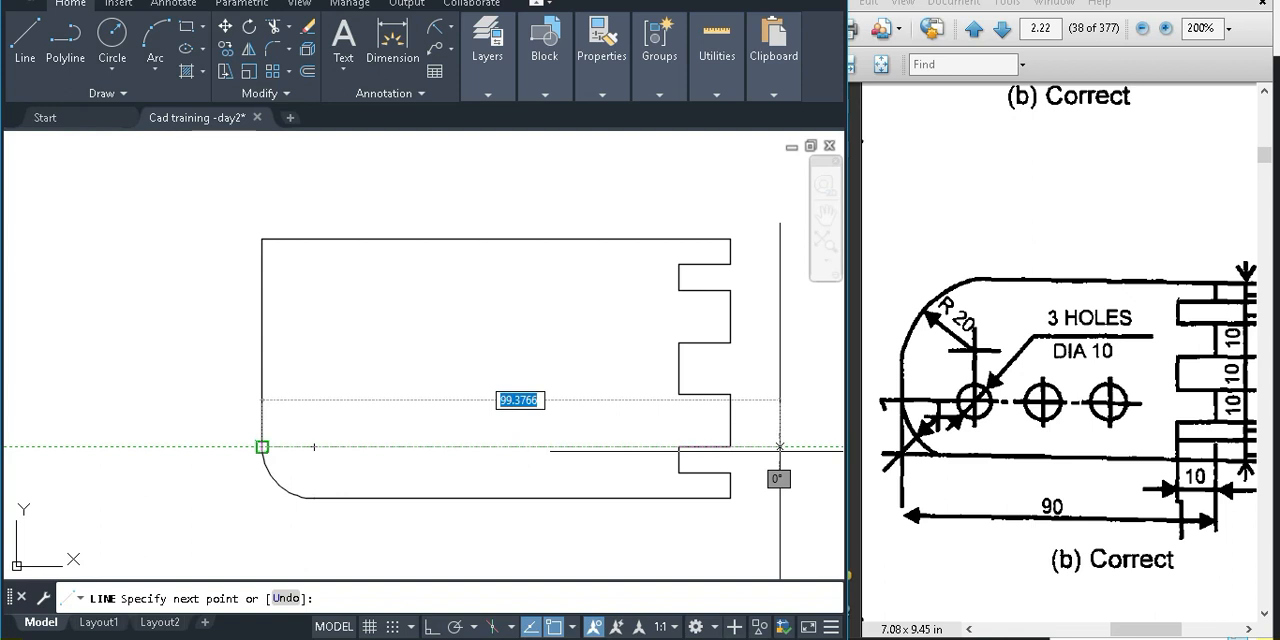
{"action": "key", "text": "F8"}
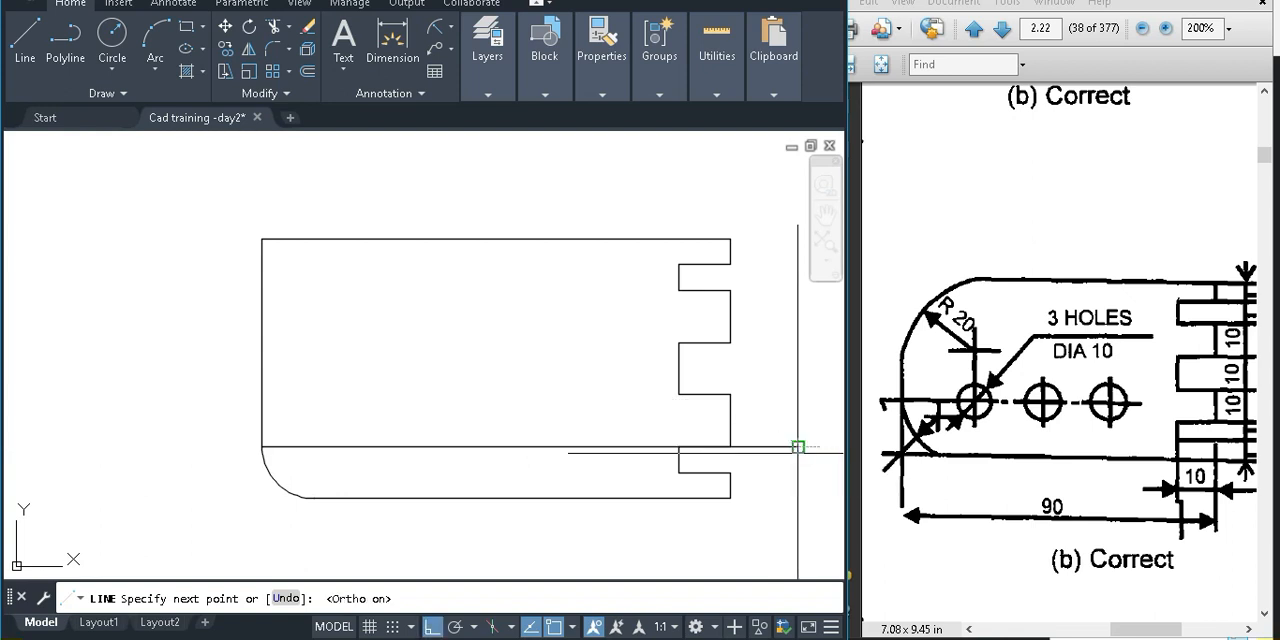
{"action": "left_click", "coordinate": [797, 447]}
{"action": "key", "text": "Return"}
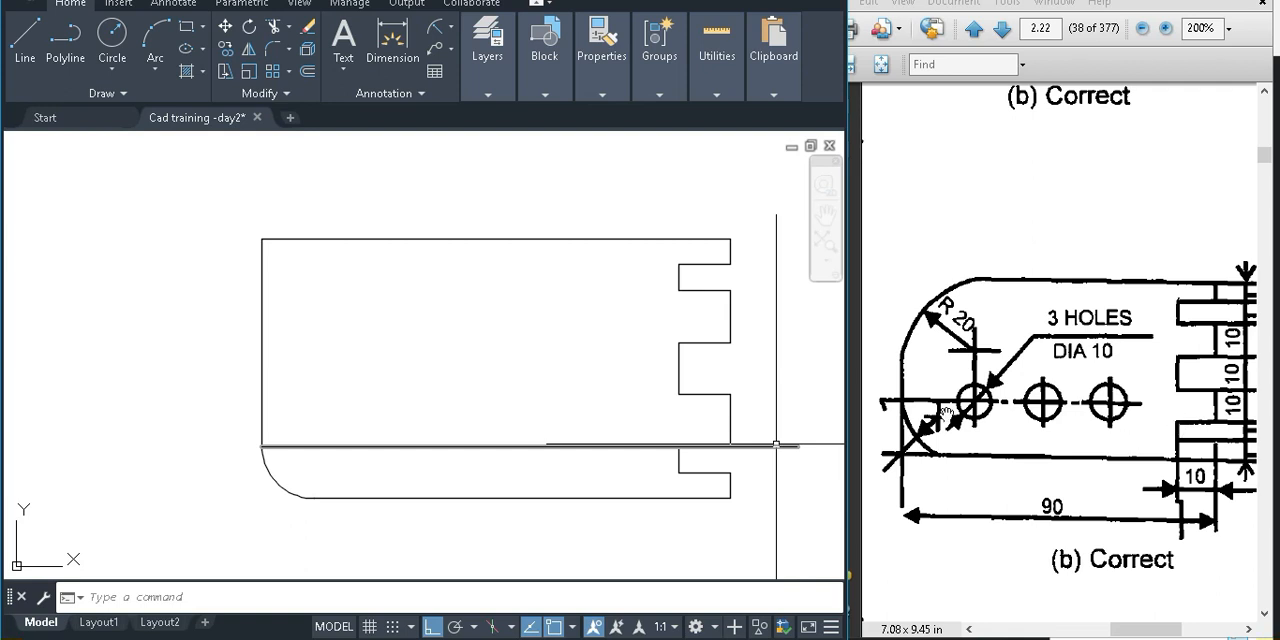
Widen the reference PDF window and examine the corner radii and the hole height dimension in the incorrect drawing (a) of Fig. 2.38
{"action": "left_click_drag", "start_coordinate": [937, 415], "coordinate": [1140, 418]}
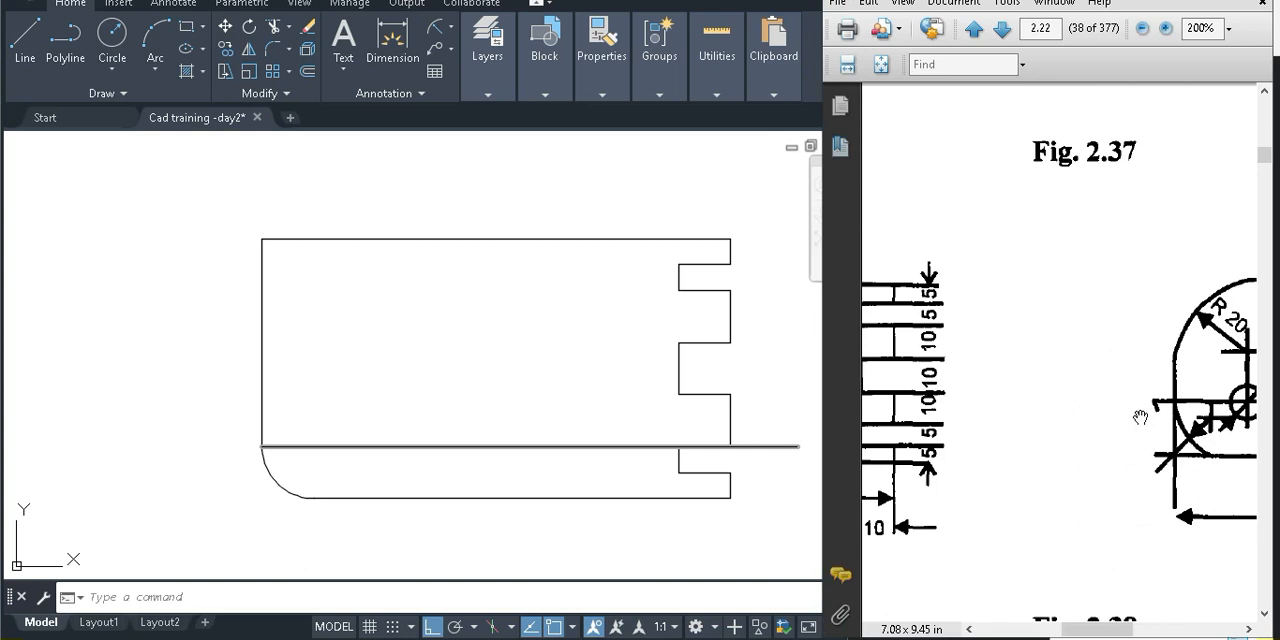
{"action": "left_click_drag", "start_coordinate": [826, 395], "coordinate": [252, 383]}
{"action": "left_click_drag", "start_coordinate": [520, 367], "coordinate": [836, 374]}
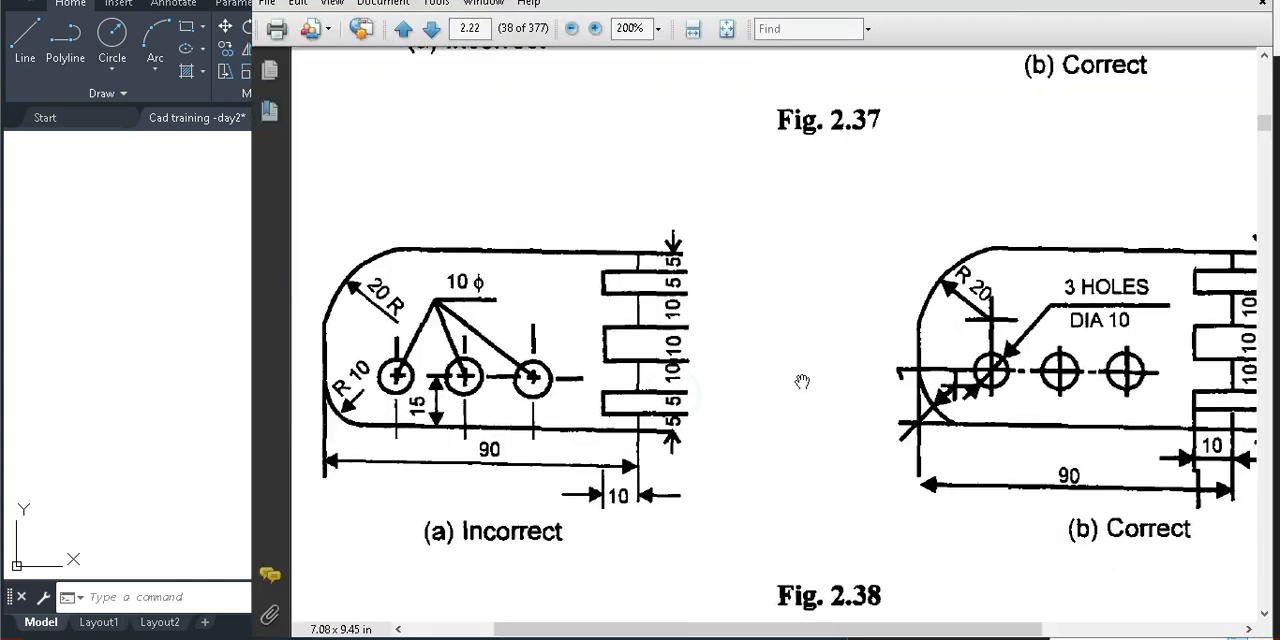
{"action": "left_click_drag", "start_coordinate": [612, 408], "coordinate": [762, 384]}
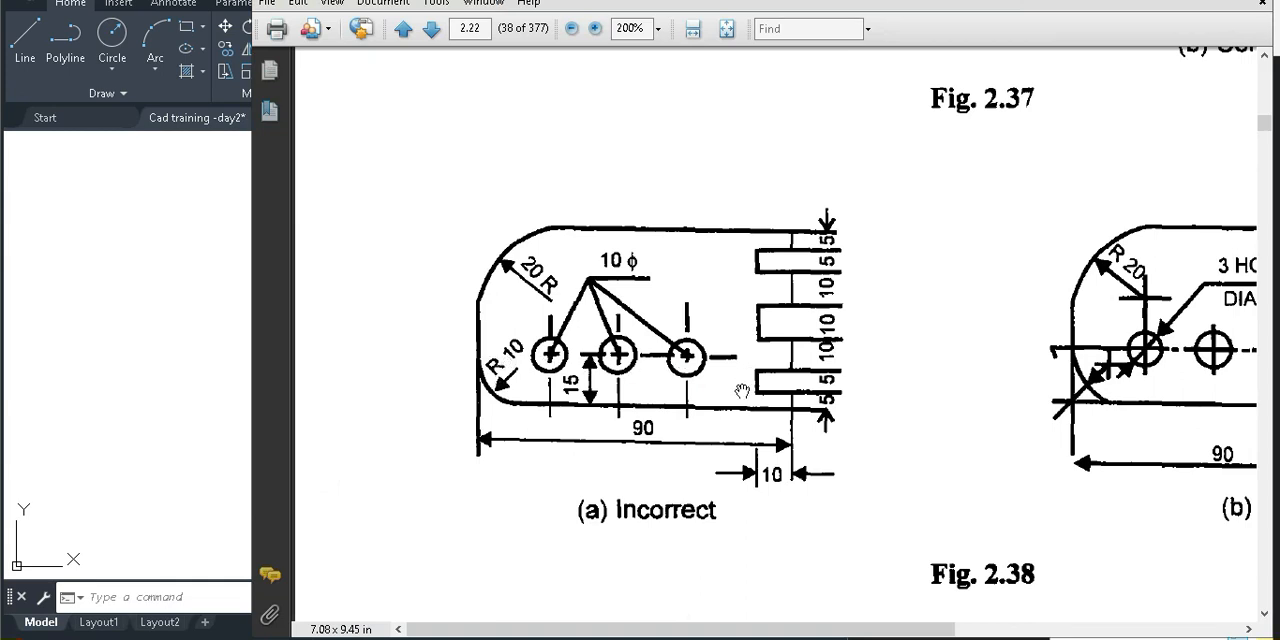
{"action": "left_click_drag", "start_coordinate": [668, 428], "coordinate": [540, 278]}
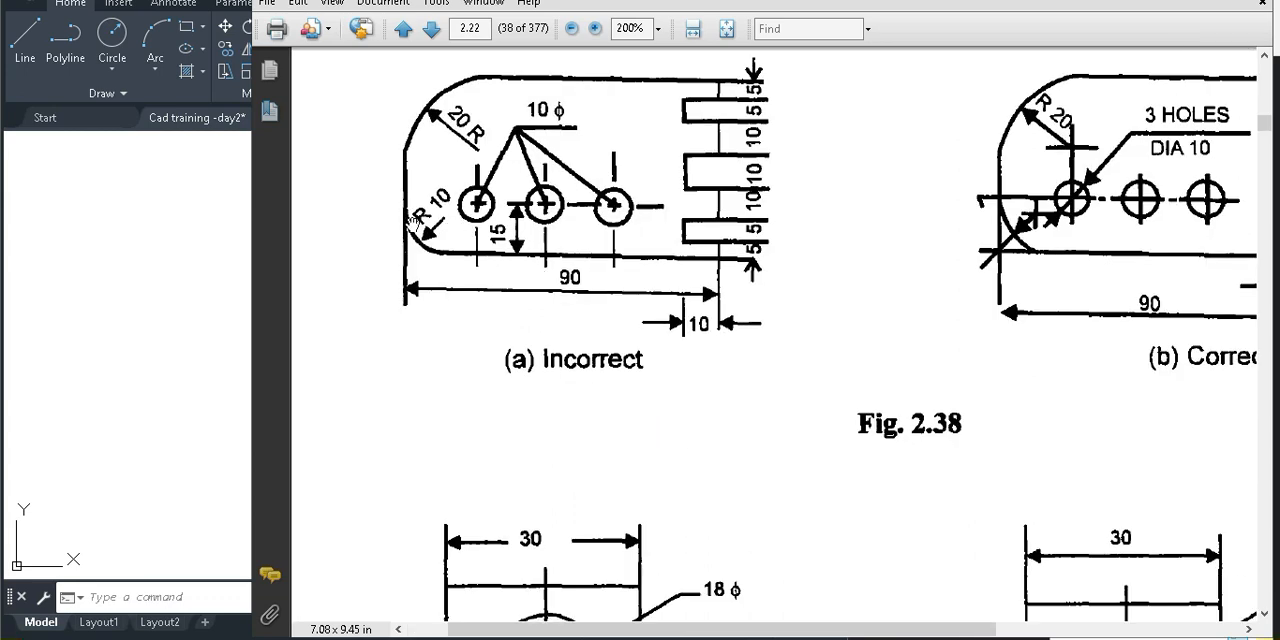
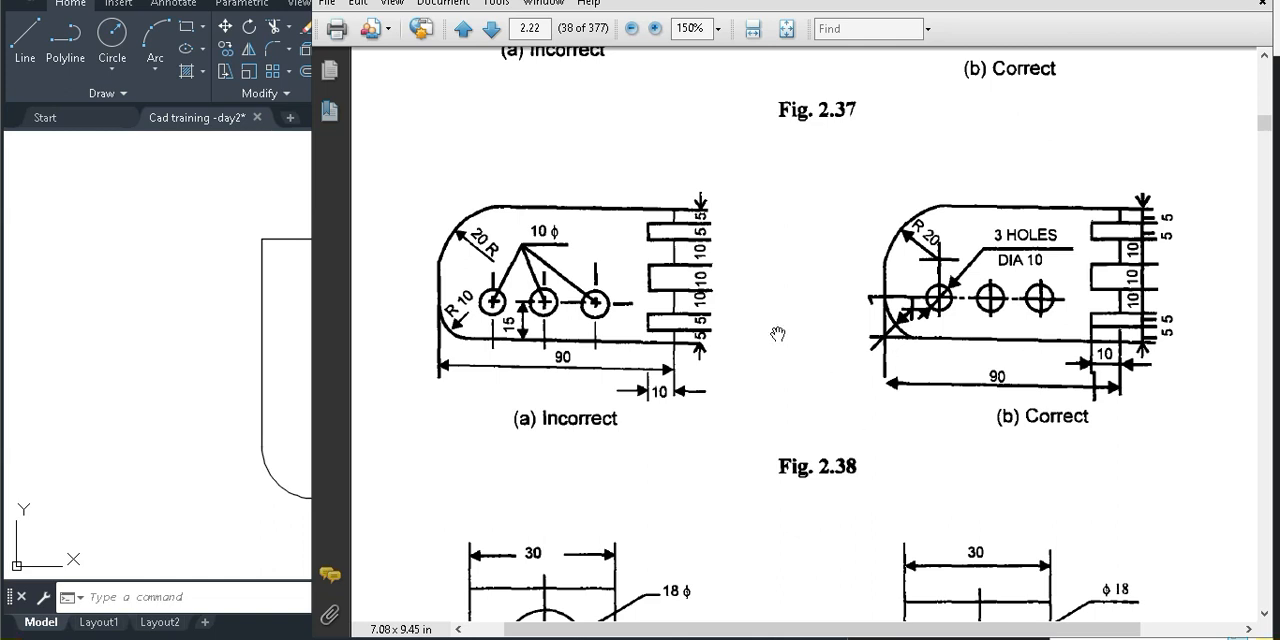
Capture PDF drawing (b) of Fig. 2.38 as a screen snip and paste it into the CAD drawing beside the plate's notched edge
{"action": "key", "text": "super+shift+s"}
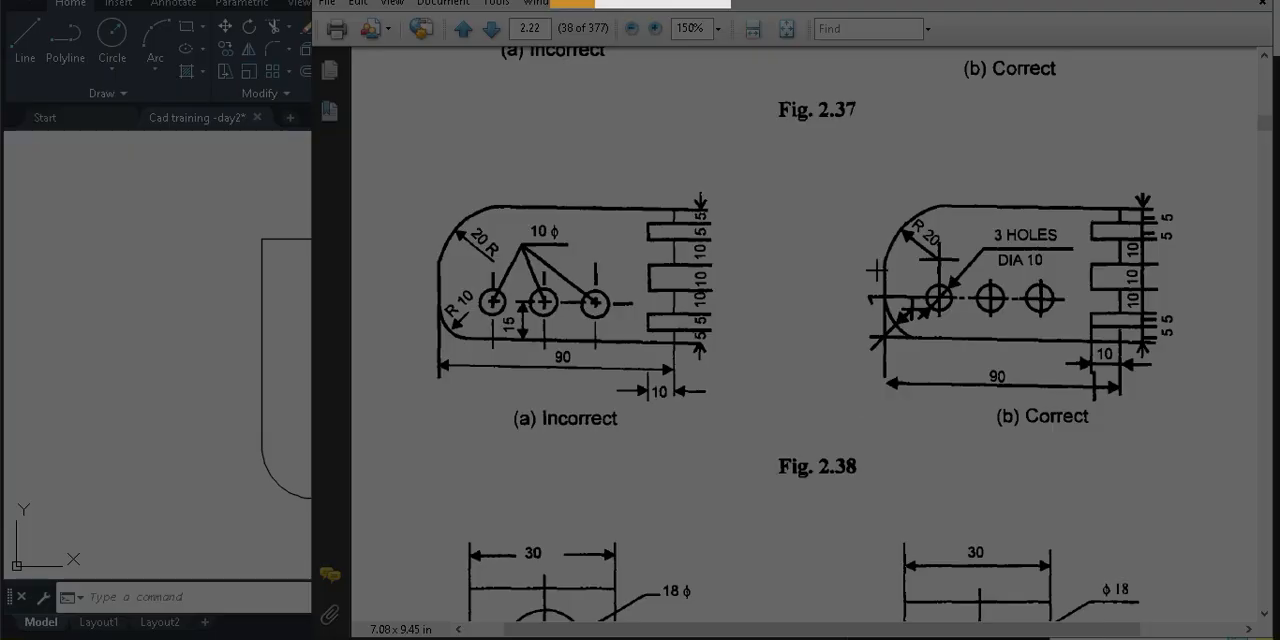
{"action": "left_click_drag", "start_coordinate": [1174, 441], "coordinate": [1192, 437]}
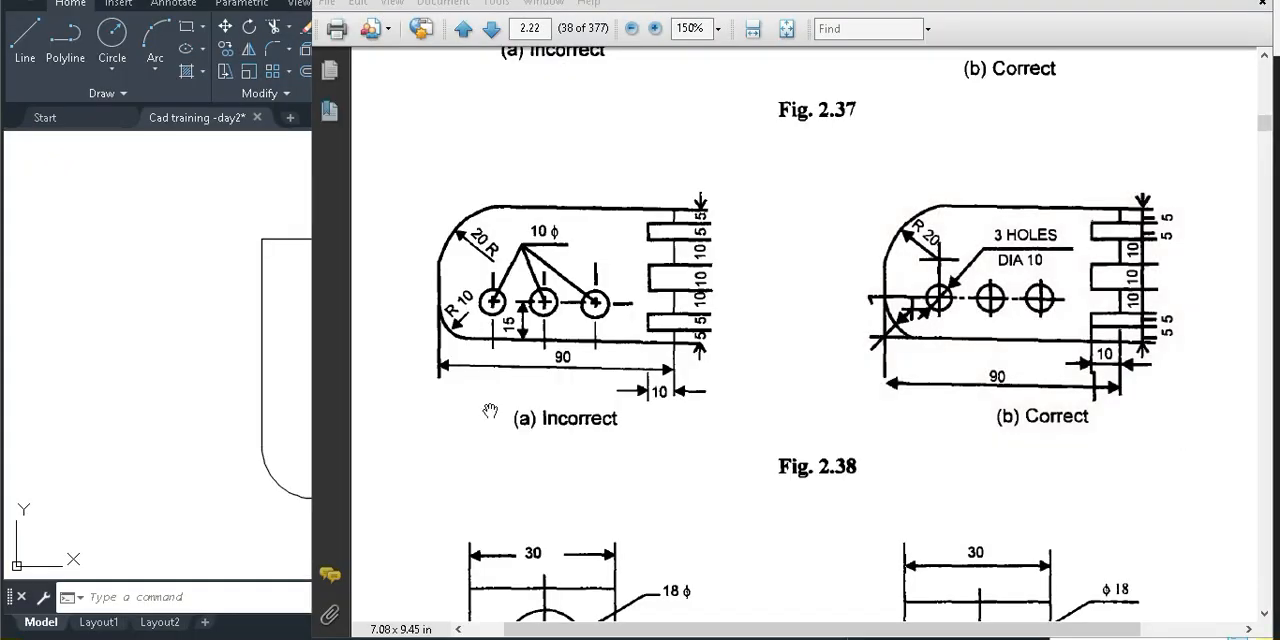
{"action": "left_click", "coordinate": [203, 394]}
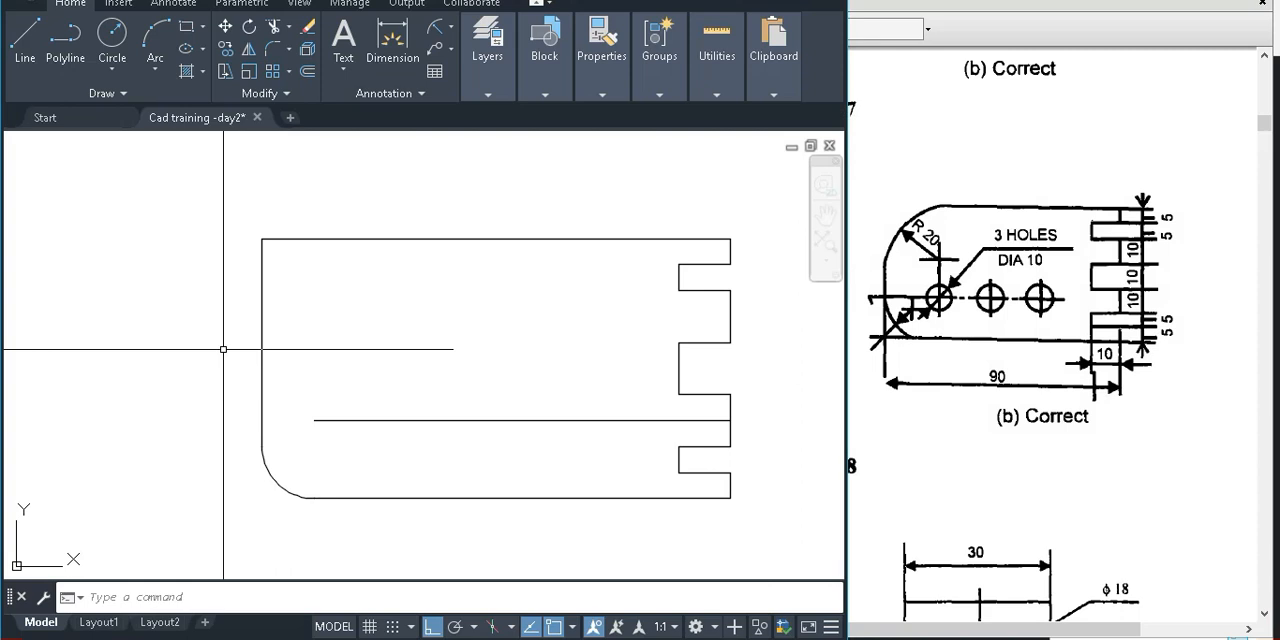
{"action": "key", "text": "ctrl+v"}
{"action": "scroll", "coordinate": [285, 391], "scroll_direction": "down", "scroll_amount": 4}
{"action": "left_click", "coordinate": [521, 291]}
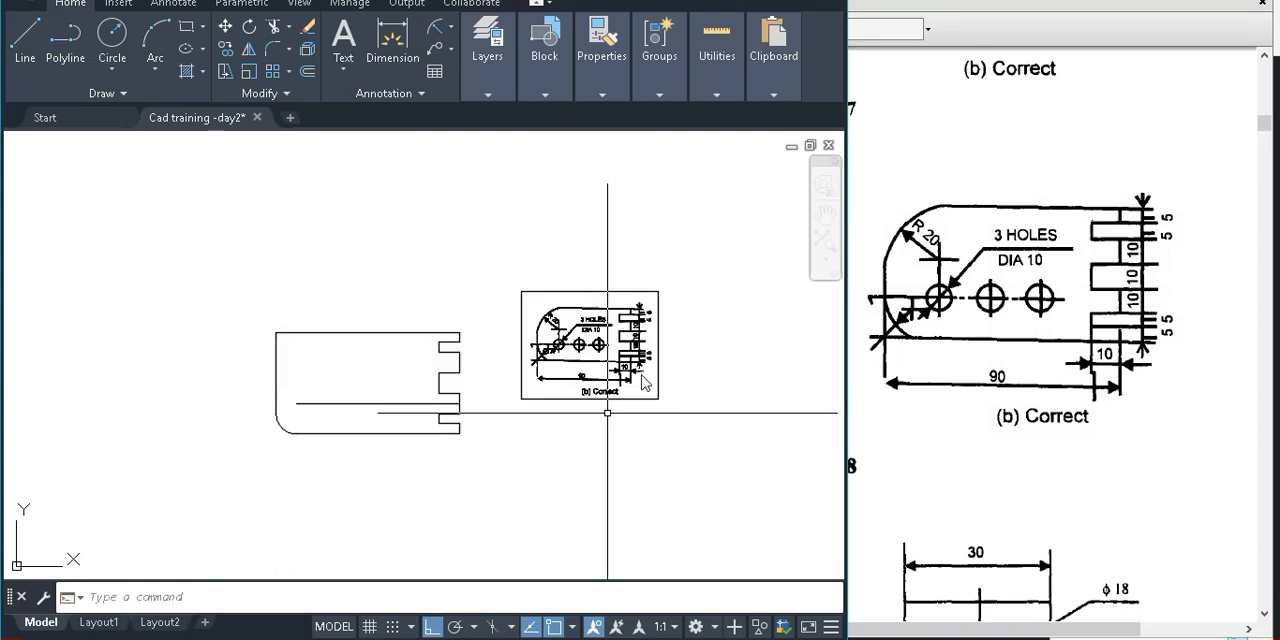
{"action": "scroll", "coordinate": [641, 373], "scroll_direction": "up", "scroll_amount": 2}
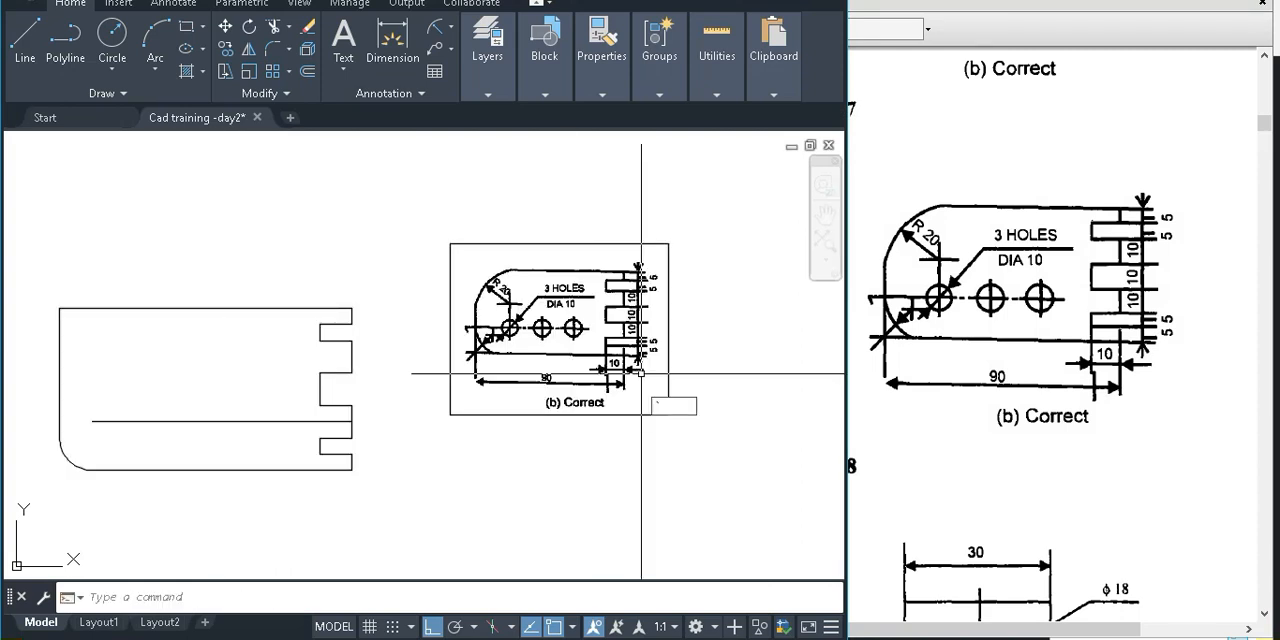
{"action": "scroll", "coordinate": [641, 373], "scroll_direction": "up", "scroll_amount": 2}
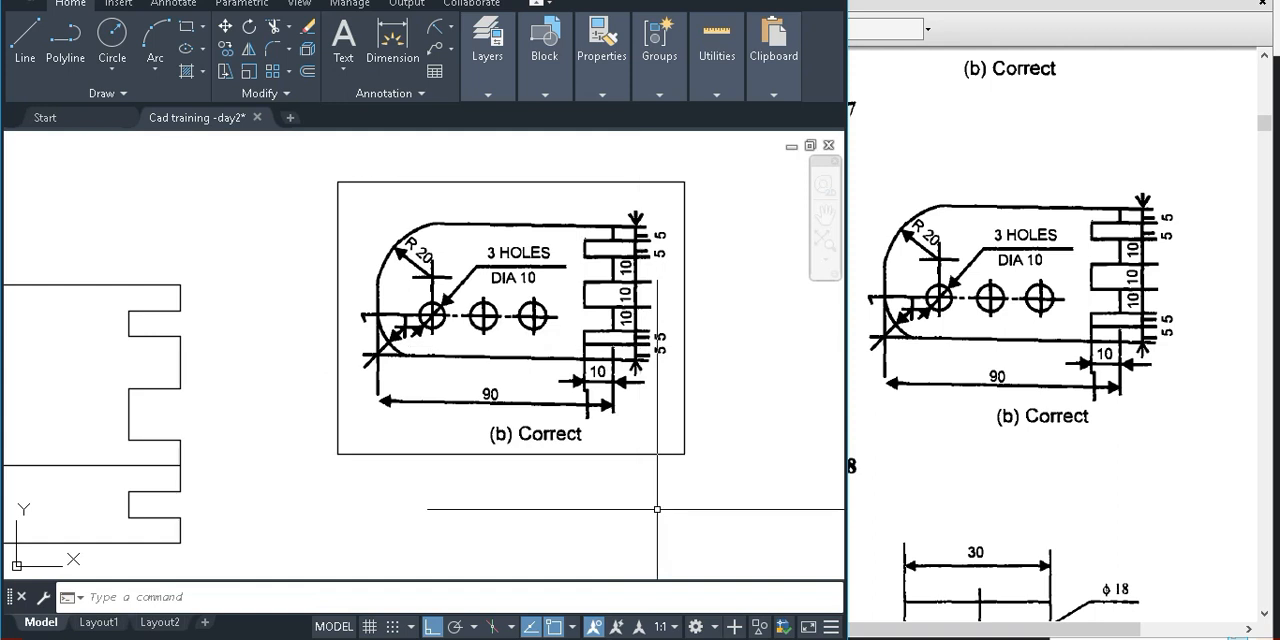
{"action": "left_click", "coordinate": [298, 639]}
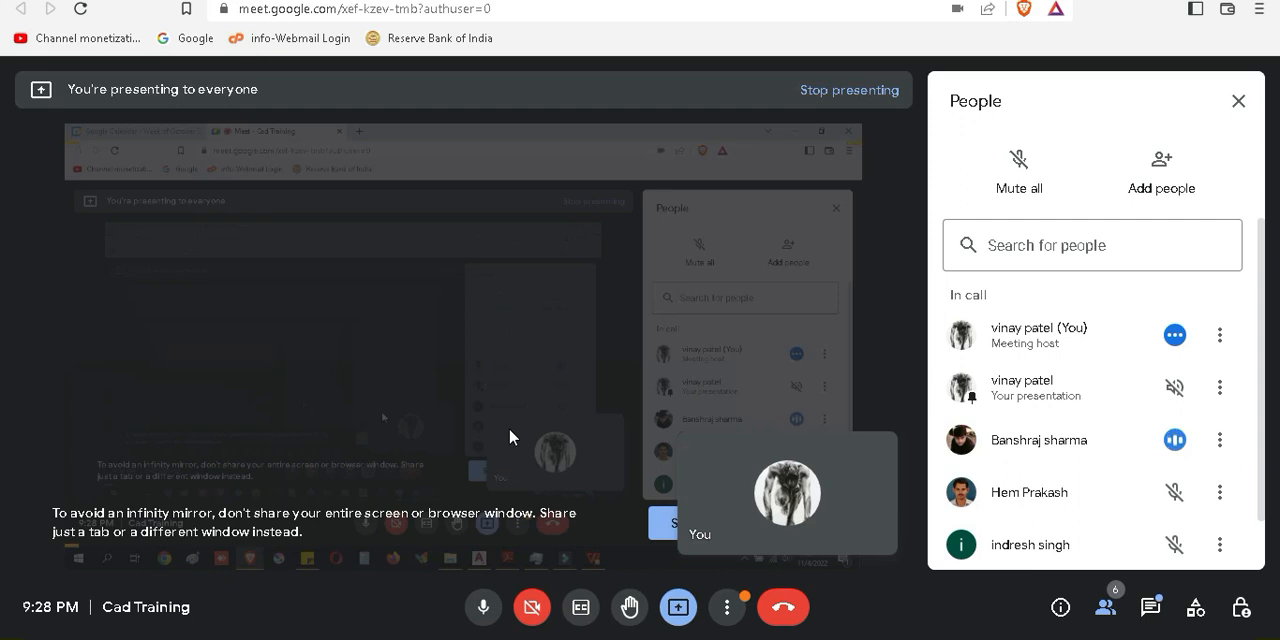
{"action": "key", "text": "alt+Tab"}
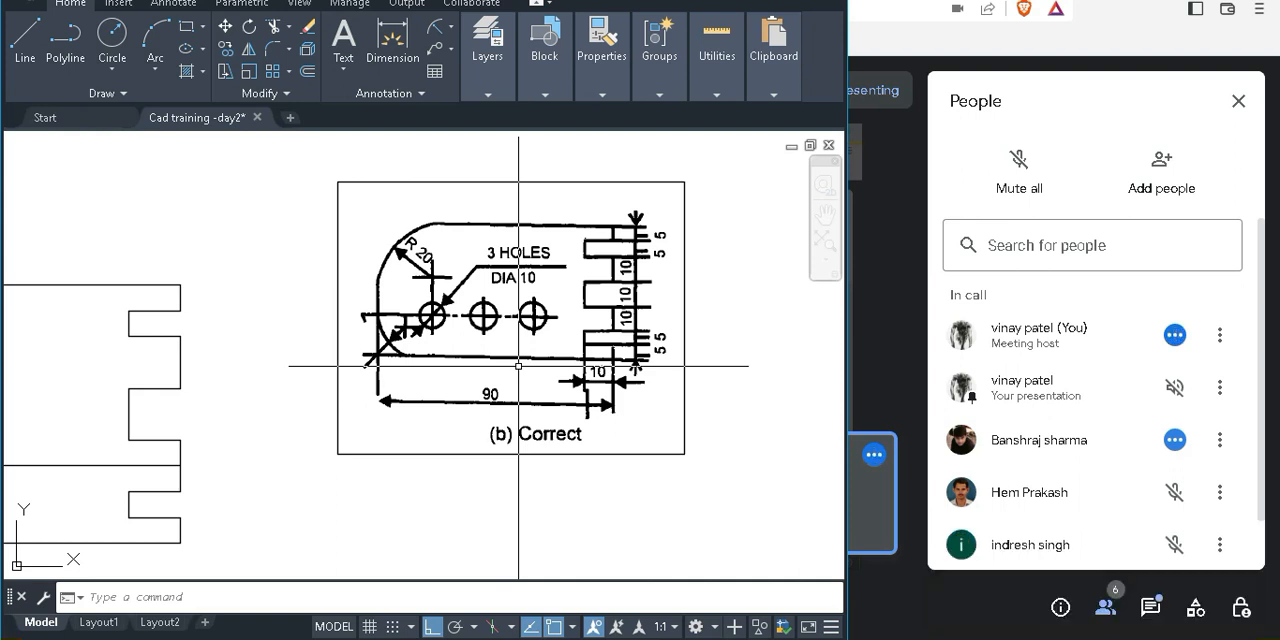
Examine the hole row, the lower-left corner arc, the R 20 centre and the notch dimensions in the pasted reference image
{"action": "scroll", "coordinate": [518, 283], "scroll_direction": "up", "scroll_amount": 3}
{"action": "scroll", "coordinate": [499, 349], "scroll_direction": "down", "scroll_amount": 2}
{"action": "middle_click_drag", "start_coordinate": [499, 358], "coordinate": [435, 365]}
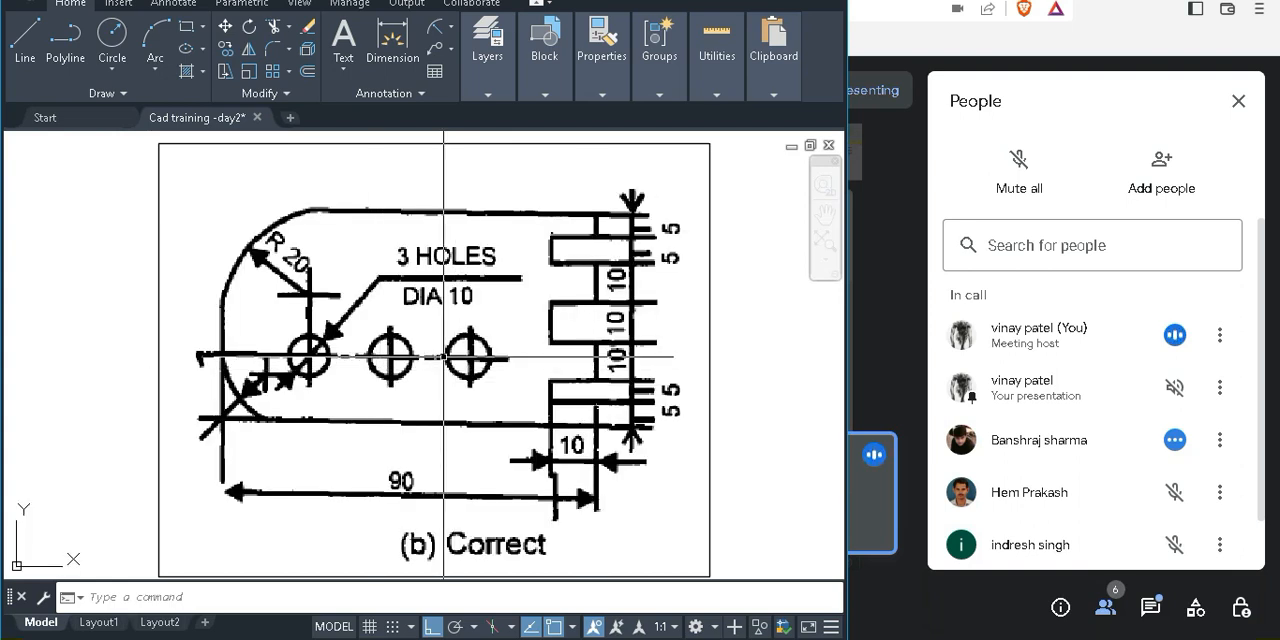
{"action": "scroll", "coordinate": [443, 355], "scroll_direction": "up", "scroll_amount": 2}
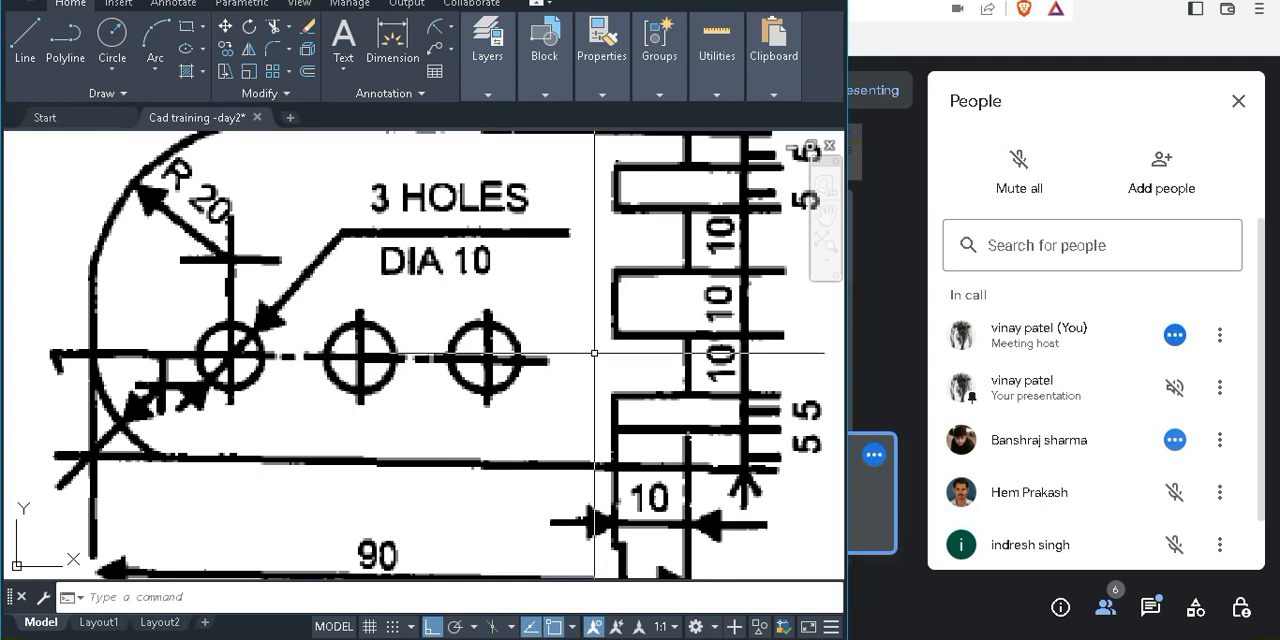
{"action": "scroll", "coordinate": [594, 353], "scroll_direction": "down", "scroll_amount": 4}
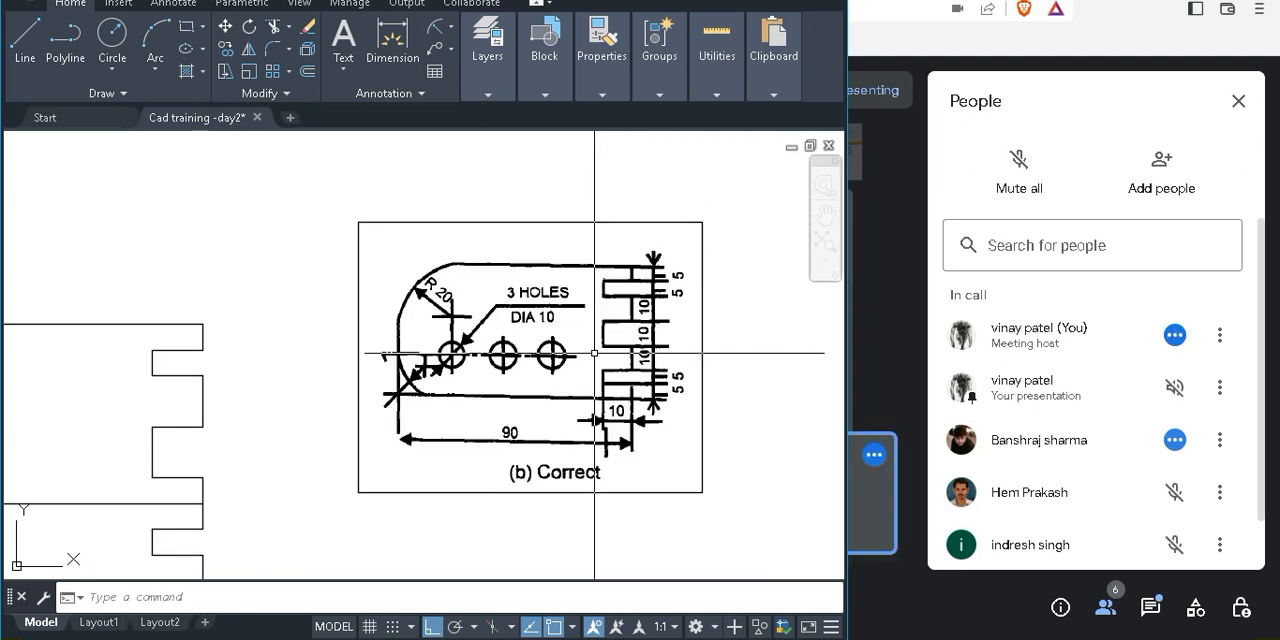
{"action": "scroll", "coordinate": [594, 353], "scroll_direction": "up", "scroll_amount": 2}
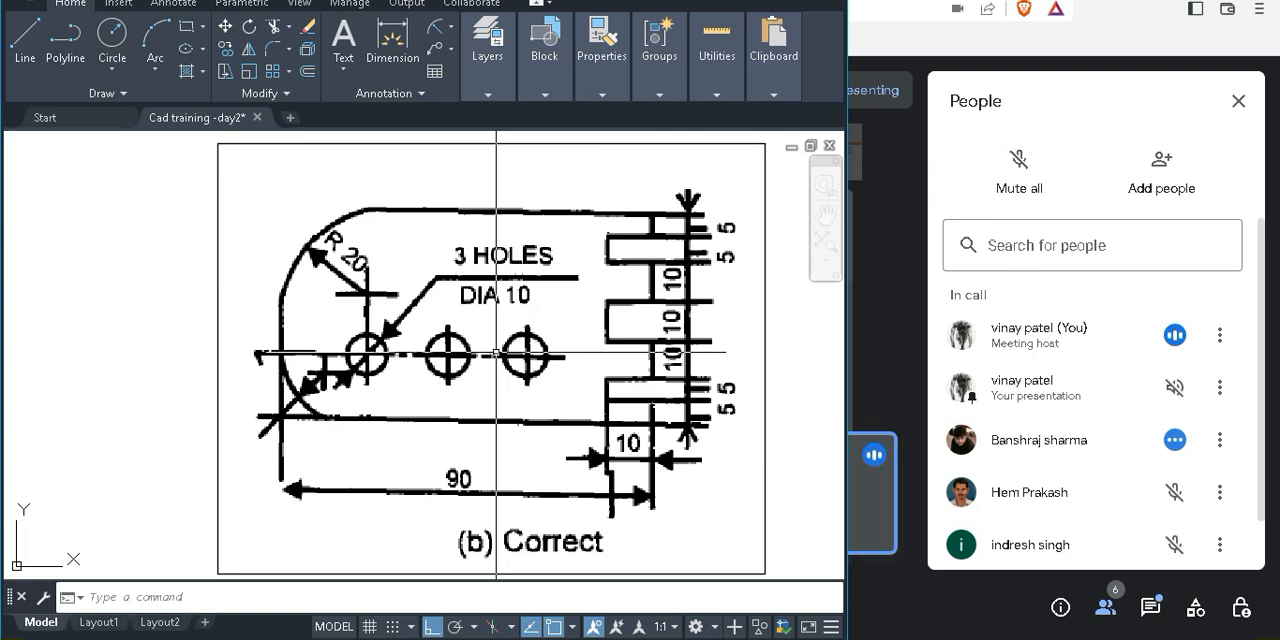
{"action": "scroll", "coordinate": [496, 351], "scroll_direction": "down", "scroll_amount": 2}
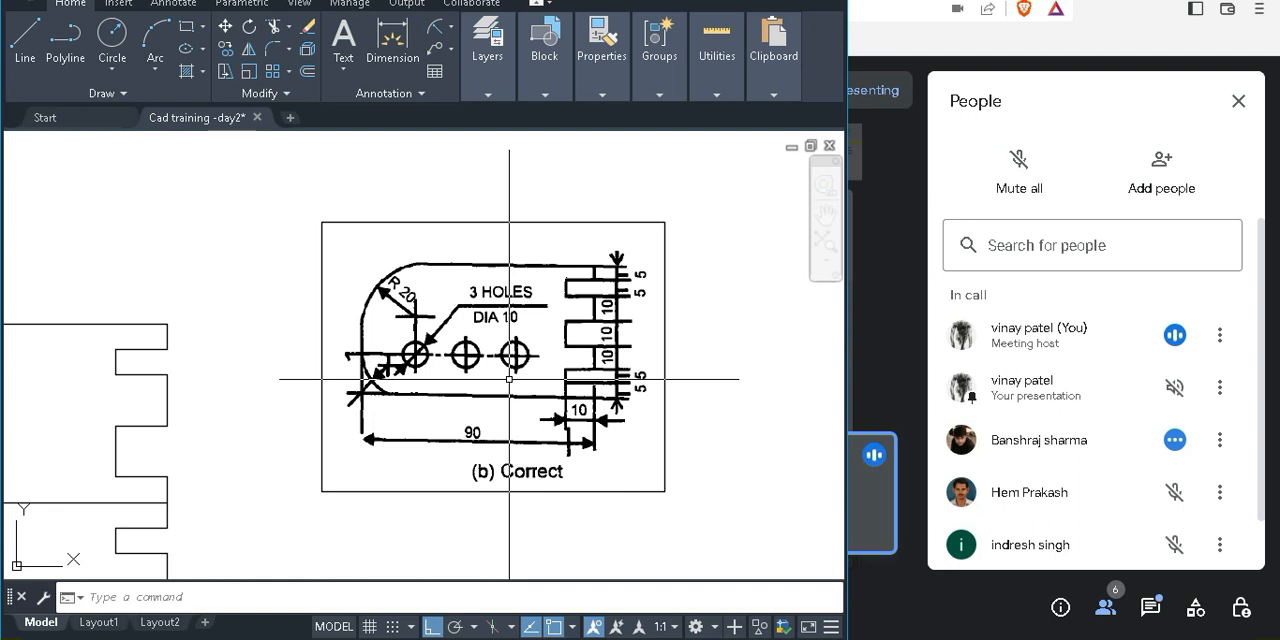
{"action": "scroll", "coordinate": [456, 366], "scroll_direction": "up", "scroll_amount": 2}
{"action": "scroll", "coordinate": [456, 366], "scroll_direction": "up", "scroll_amount": 1}
{"action": "scroll", "coordinate": [421, 438], "scroll_direction": "up", "scroll_amount": 1}
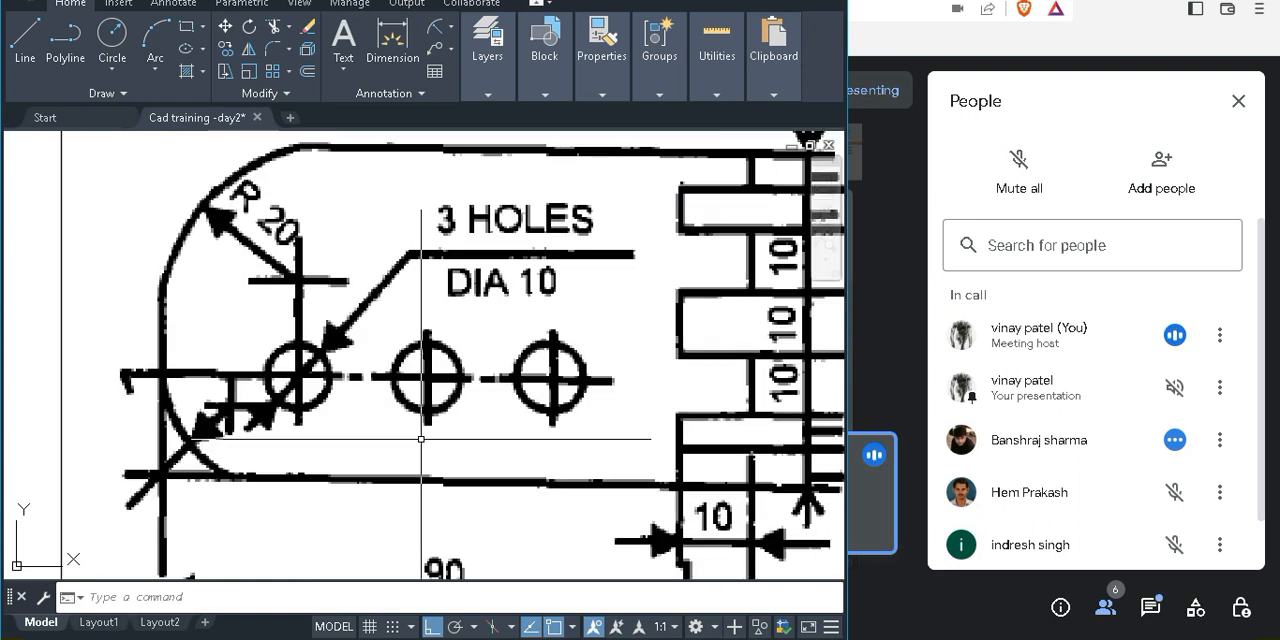
{"action": "scroll", "coordinate": [421, 438], "scroll_direction": "down", "scroll_amount": 2}
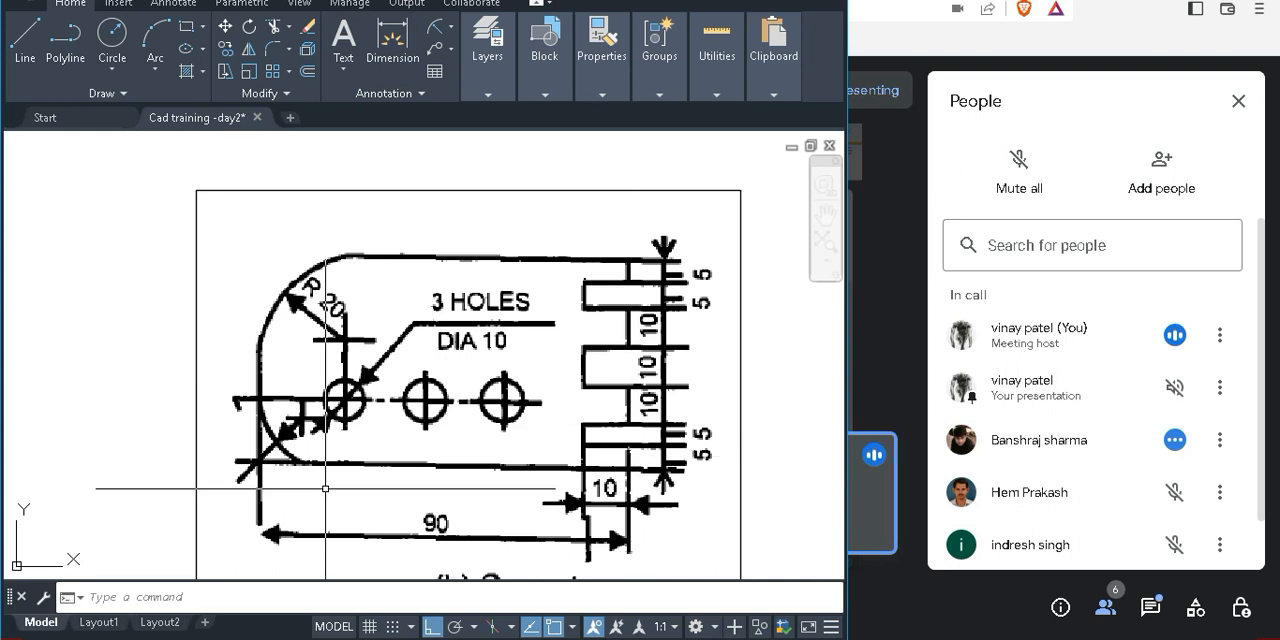
{"action": "scroll", "coordinate": [332, 396], "scroll_direction": "up", "scroll_amount": 2}
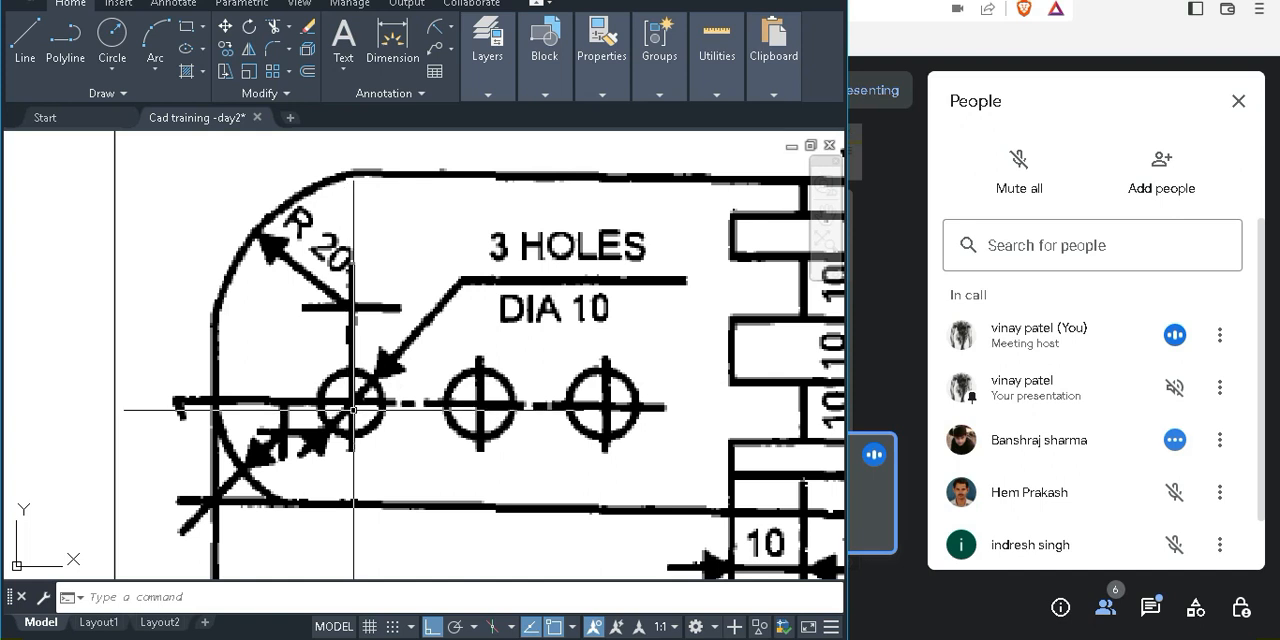
{"action": "scroll", "coordinate": [641, 408], "scroll_direction": "down", "scroll_amount": 3}
{"action": "middle_click_drag", "start_coordinate": [645, 410], "coordinate": [490, 370]}
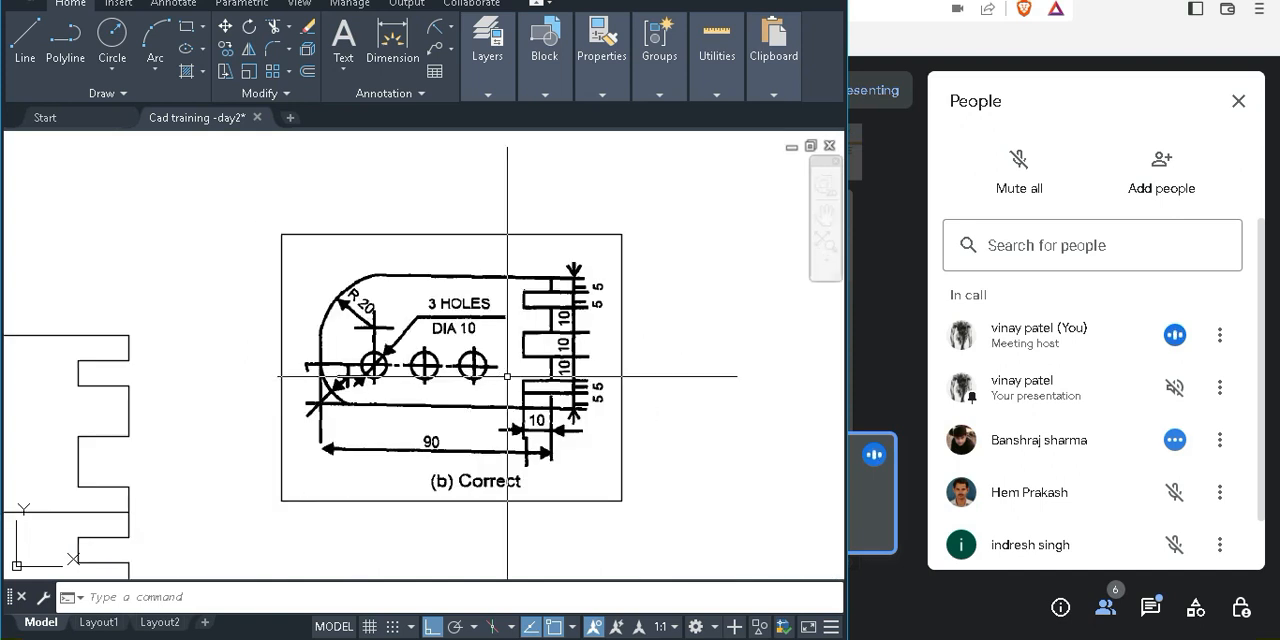
{"action": "scroll", "coordinate": [560, 368], "scroll_direction": "up", "scroll_amount": 2}
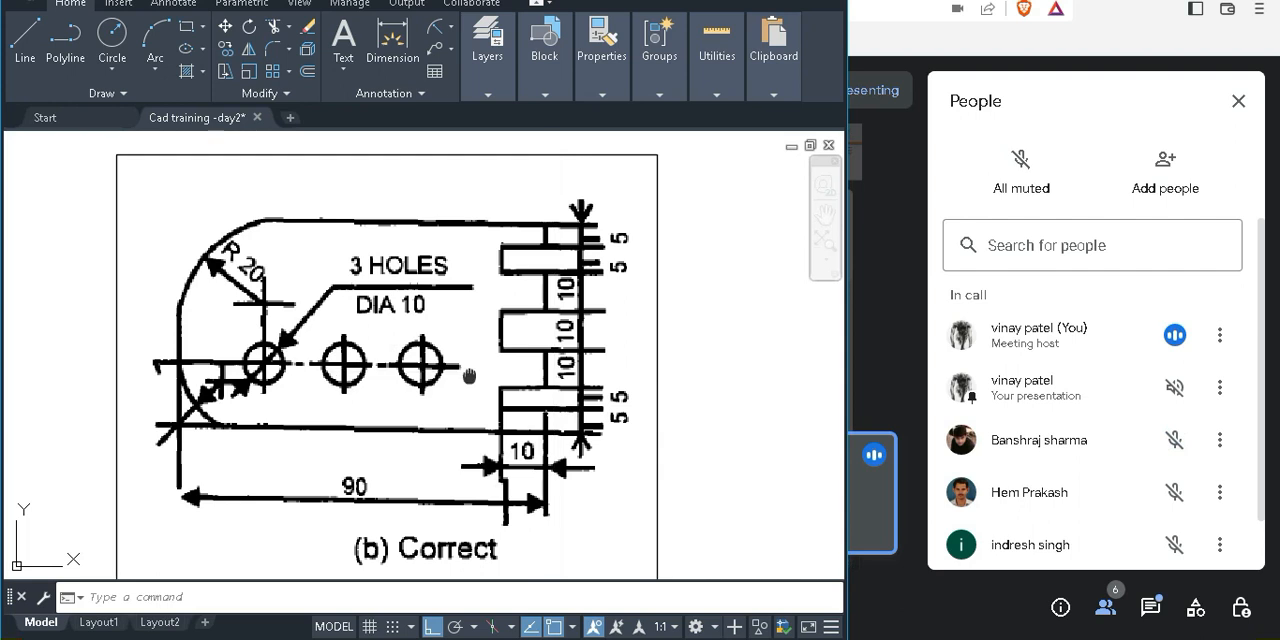
{"action": "middle_click_drag", "start_coordinate": [469, 376], "coordinate": [448, 376]}
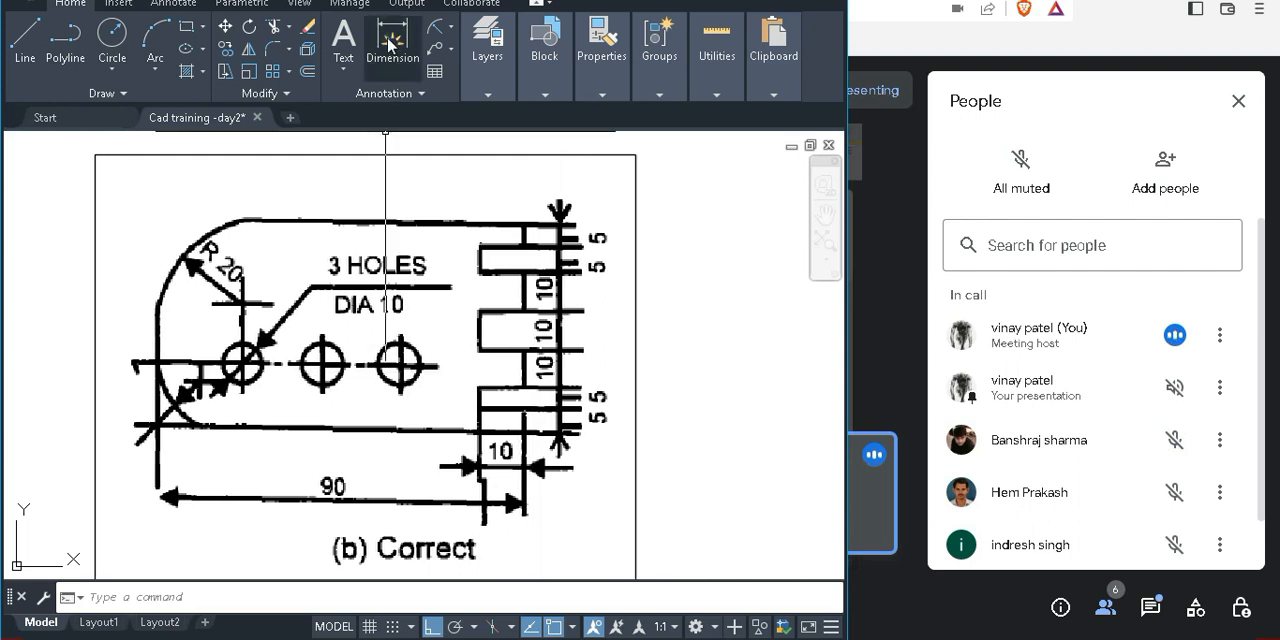
Check the length of the plate's bottom edge in the pasted image with a Dimension, without placing it
{"action": "left_click", "coordinate": [389, 43]}
{"action": "left_click", "coordinate": [157, 423]}
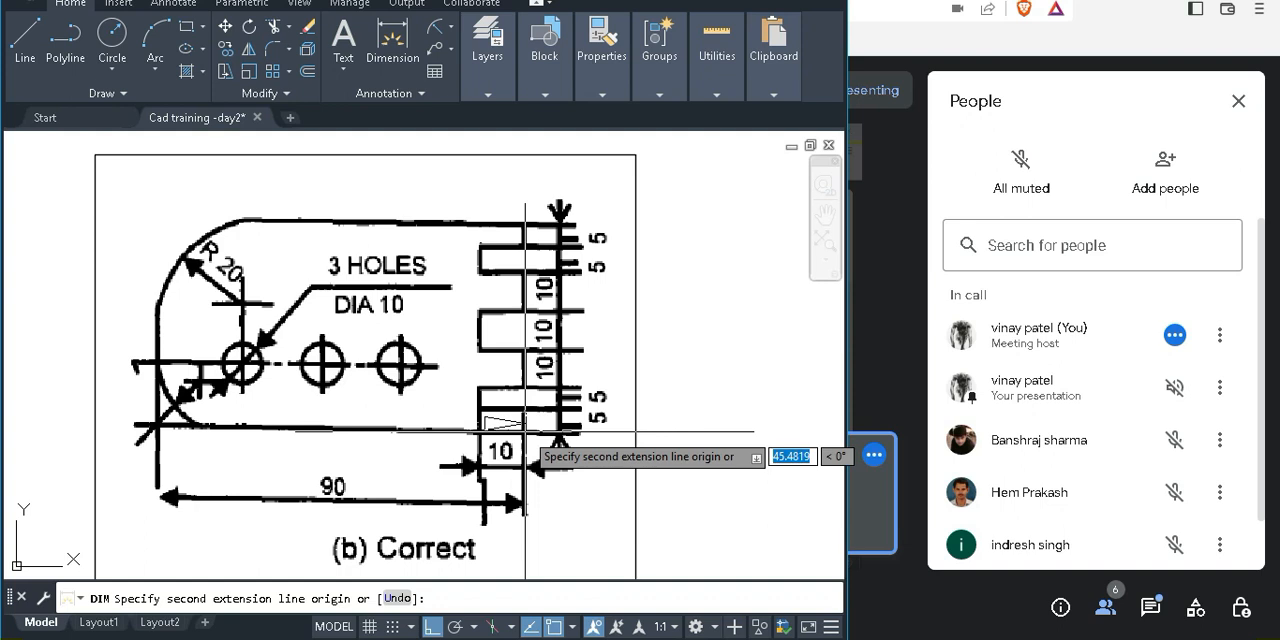
{"action": "left_click", "coordinate": [525, 432]}
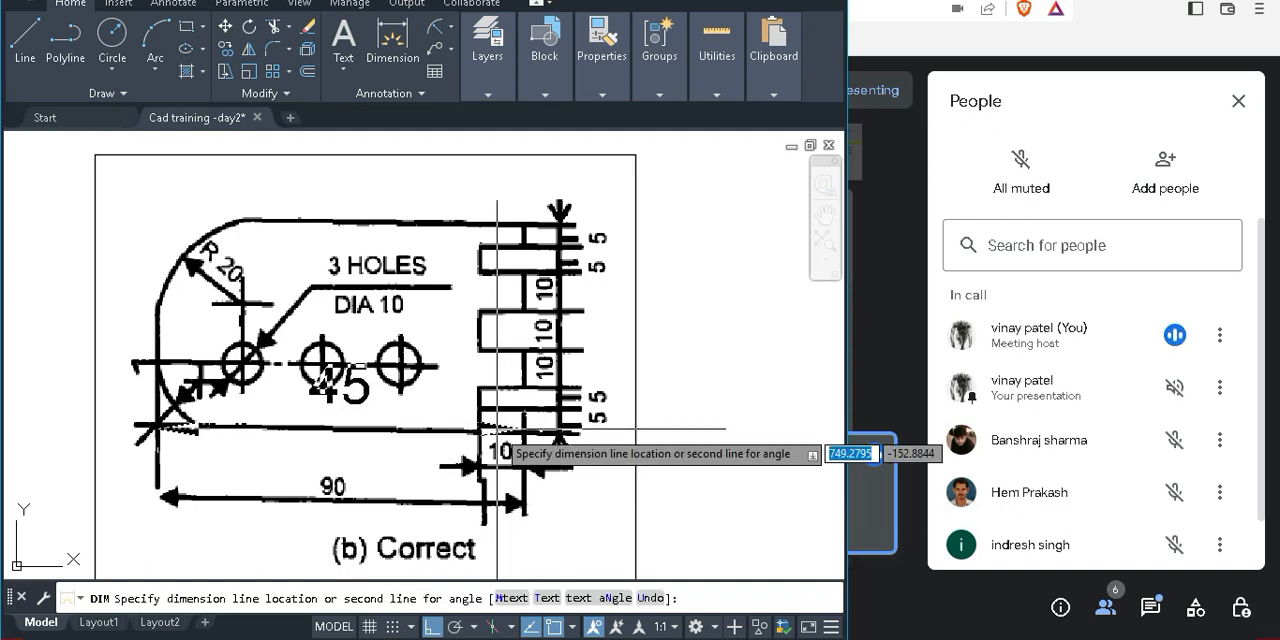
{"action": "key", "text": "Escape"}
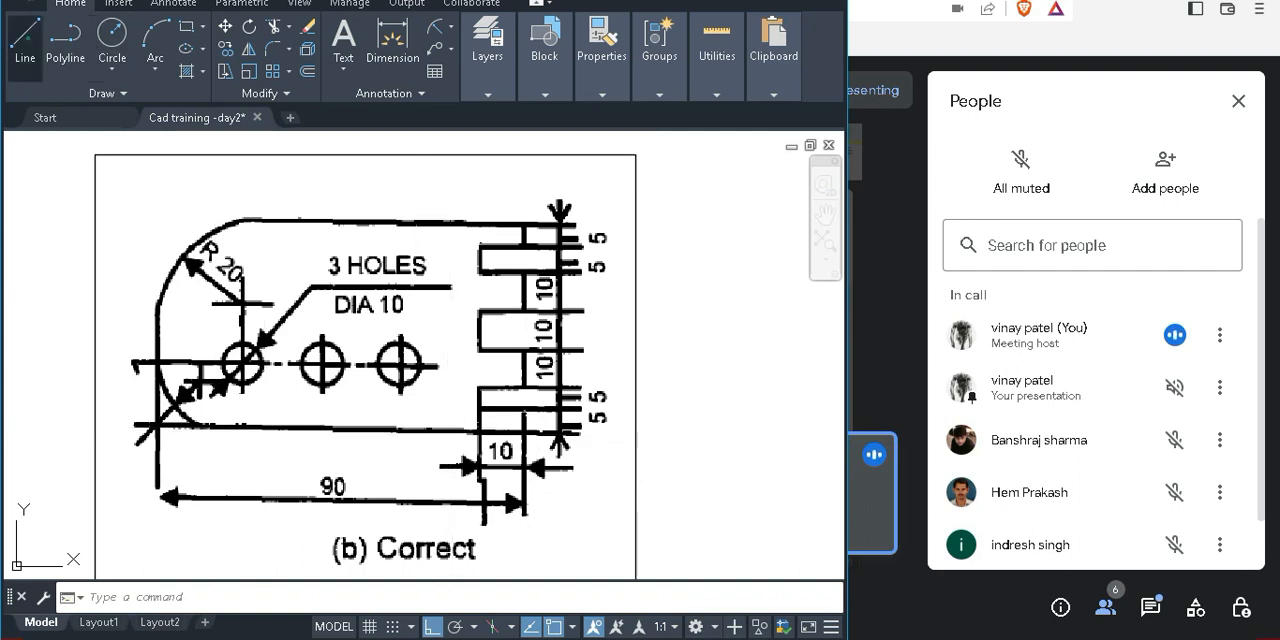
Draw a horizontal line about 66 units long from the lower-left arc's end along the pasted plate's bottom edge, past the image frame
{"action": "left_click", "coordinate": [25, 40]}
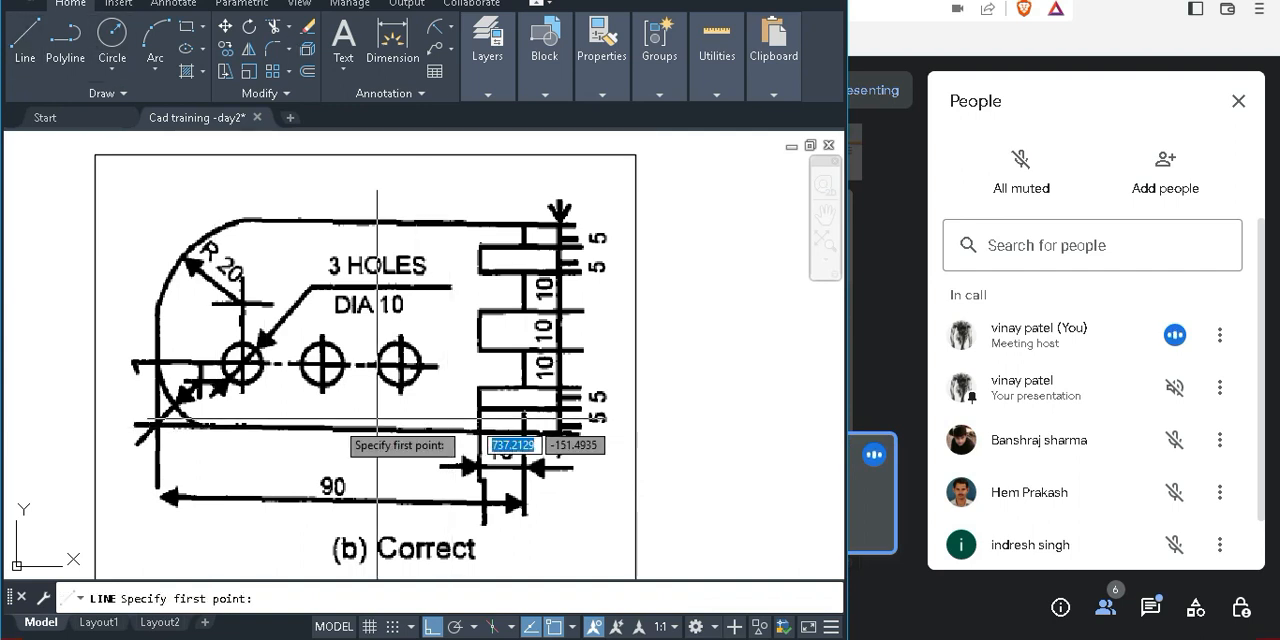
{"action": "left_click", "coordinate": [203, 427]}
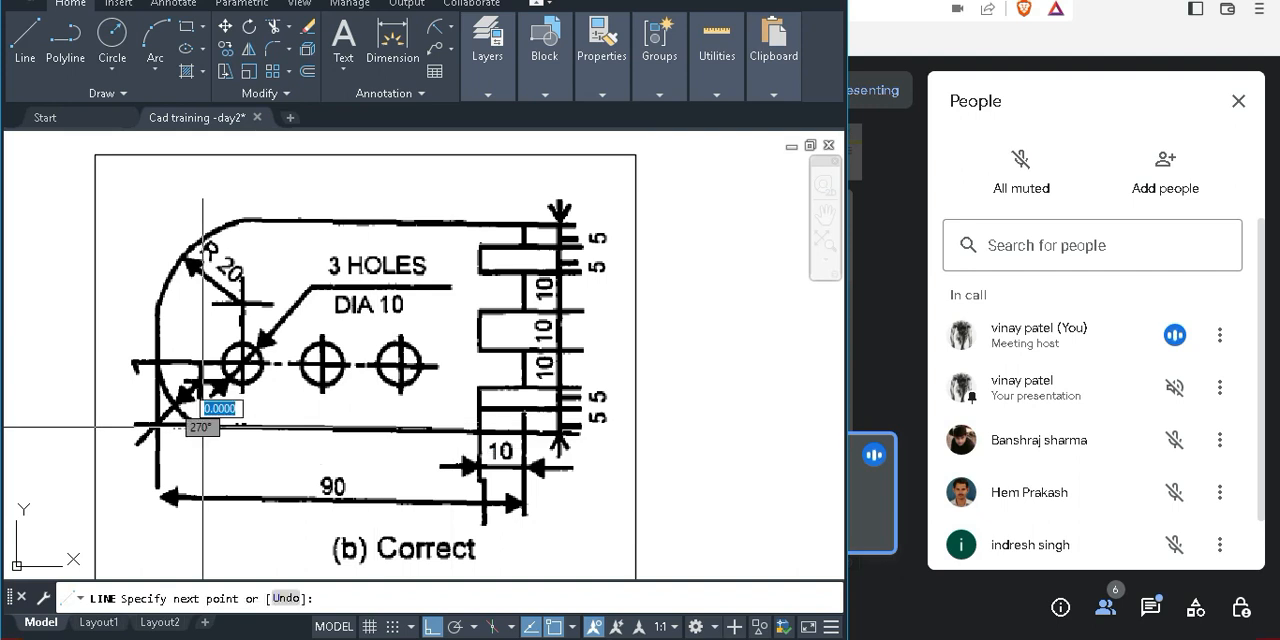
{"action": "left_click", "coordinate": [734, 427]}
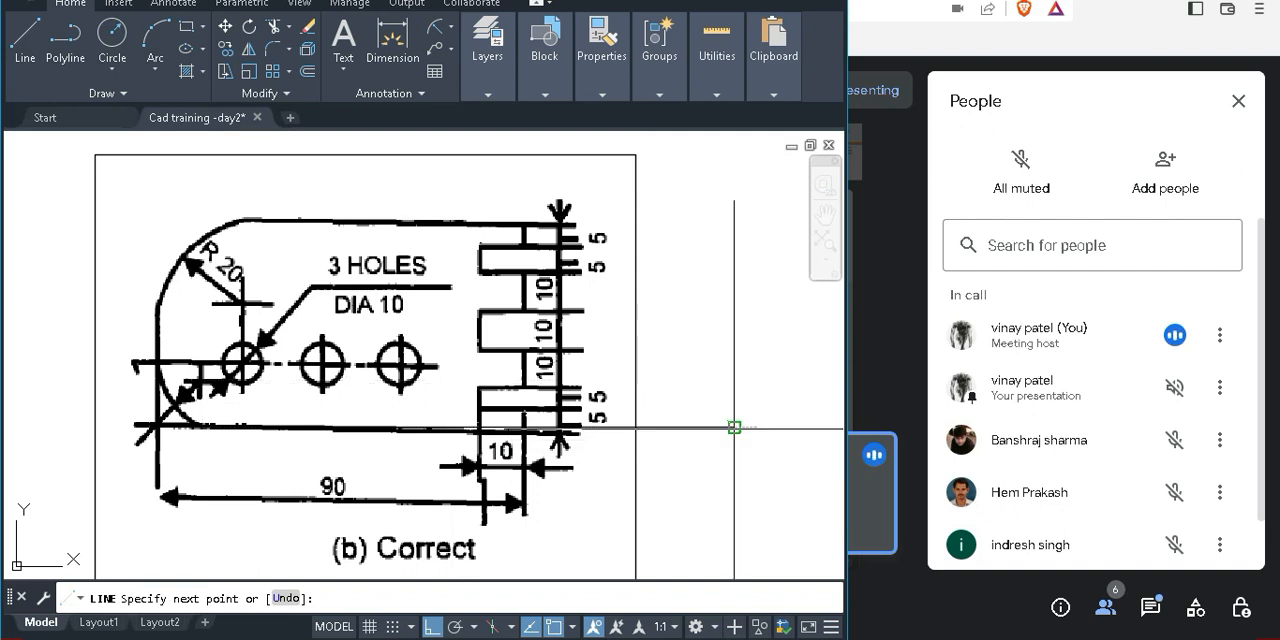
{"action": "key", "text": "Escape"}
Maximize the CAD window and set the colour of the horizontal line along the image's bottom edge to Red
{"action": "scroll", "coordinate": [443, 441], "scroll_direction": "up", "scroll_amount": 2}
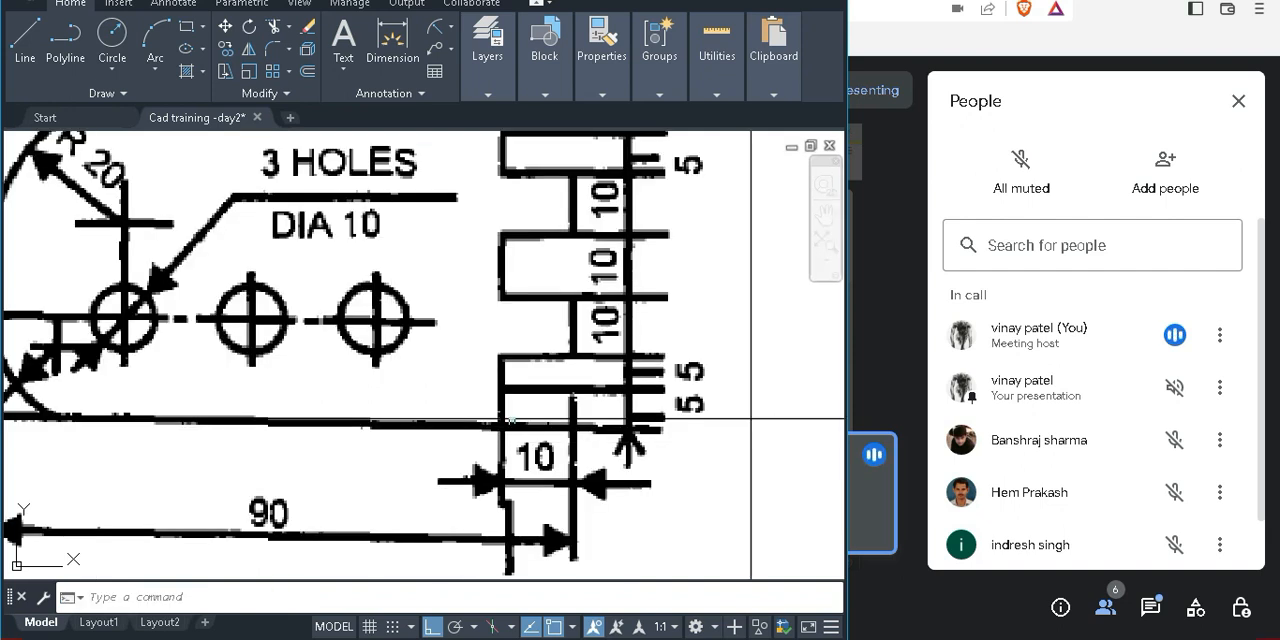
{"action": "left_click", "coordinate": [510, 421]}
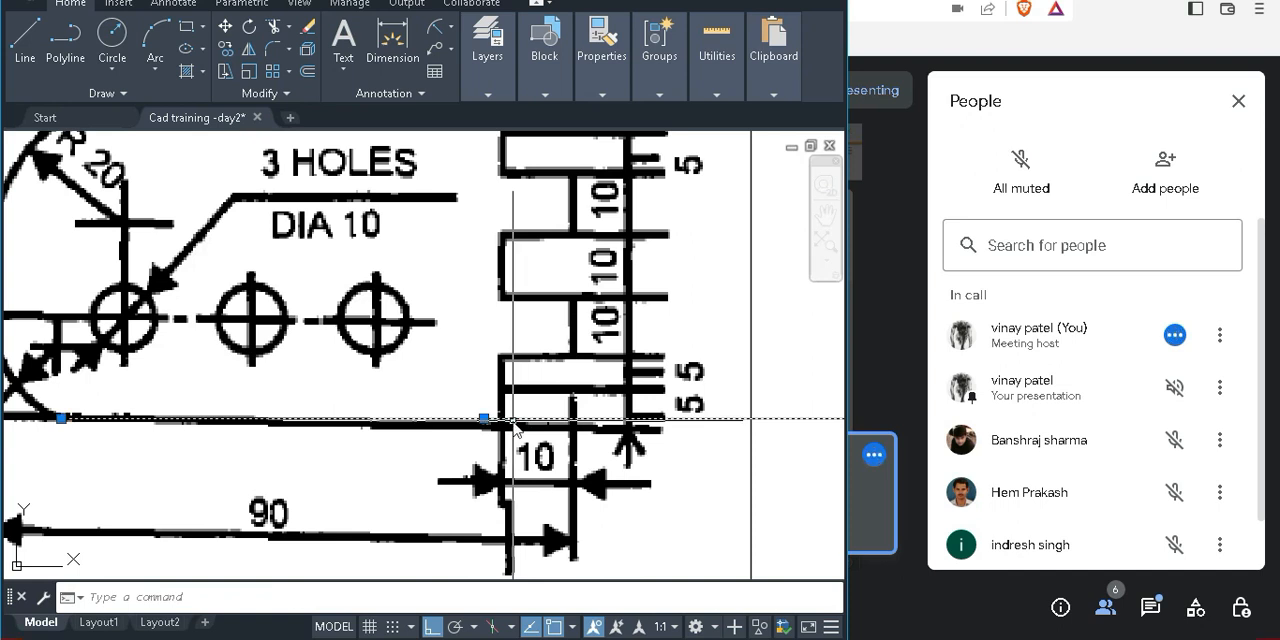
{"action": "type", "text": "CH"}
{"action": "key", "text": "Return"}
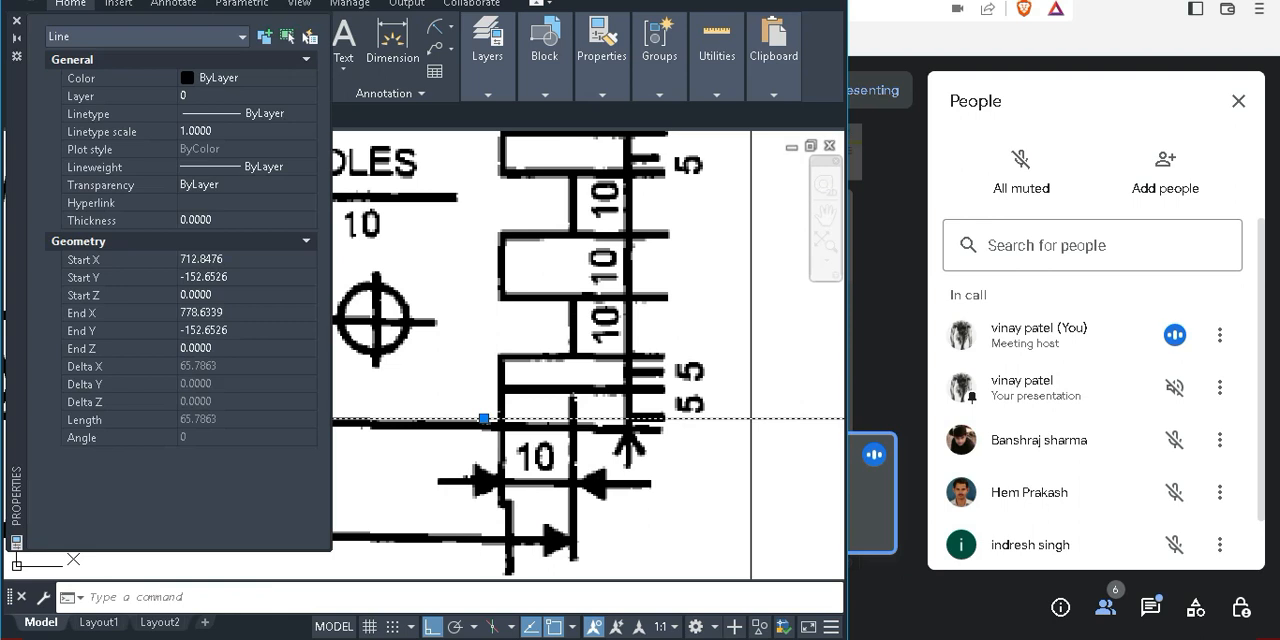
{"action": "key", "text": "super+Up"}
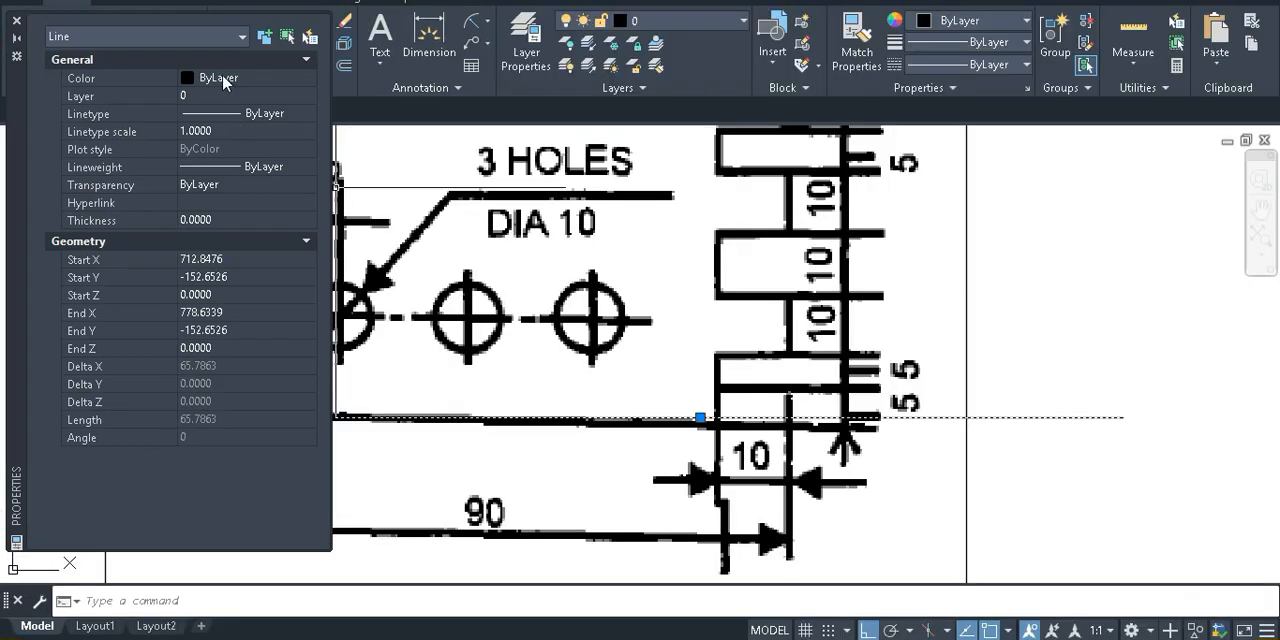
{"action": "left_click", "coordinate": [222, 77]}
{"action": "left_click", "coordinate": [222, 77]}
{"action": "left_click", "coordinate": [208, 129]}
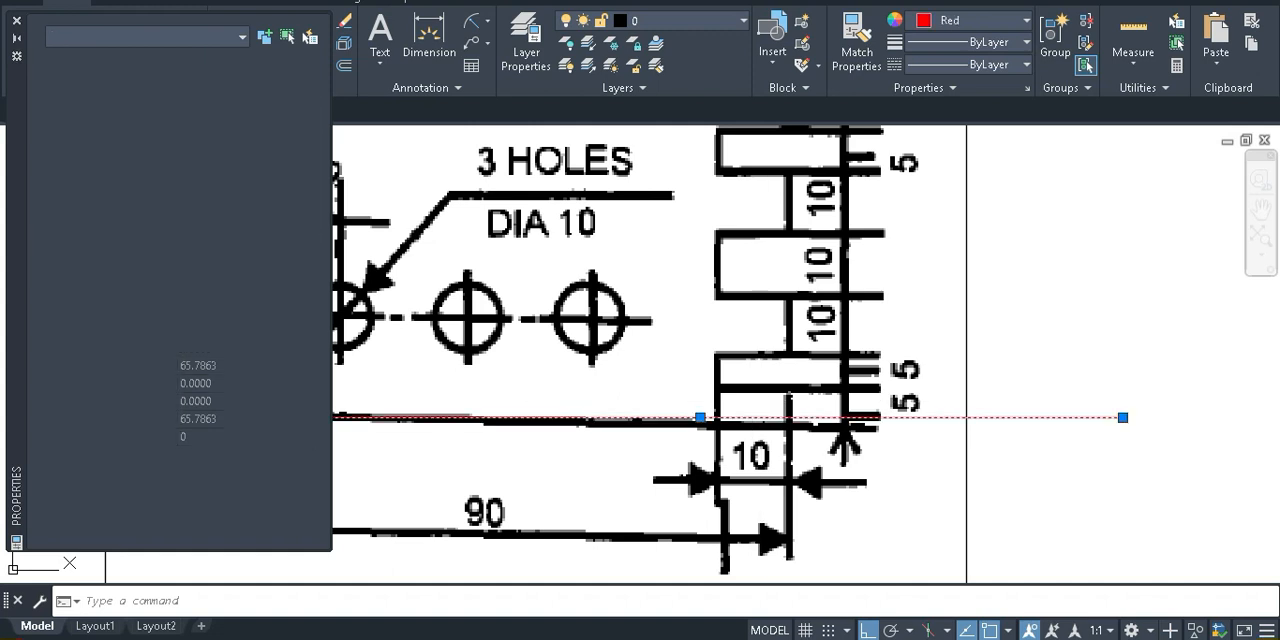
{"action": "key", "text": "Escape"}
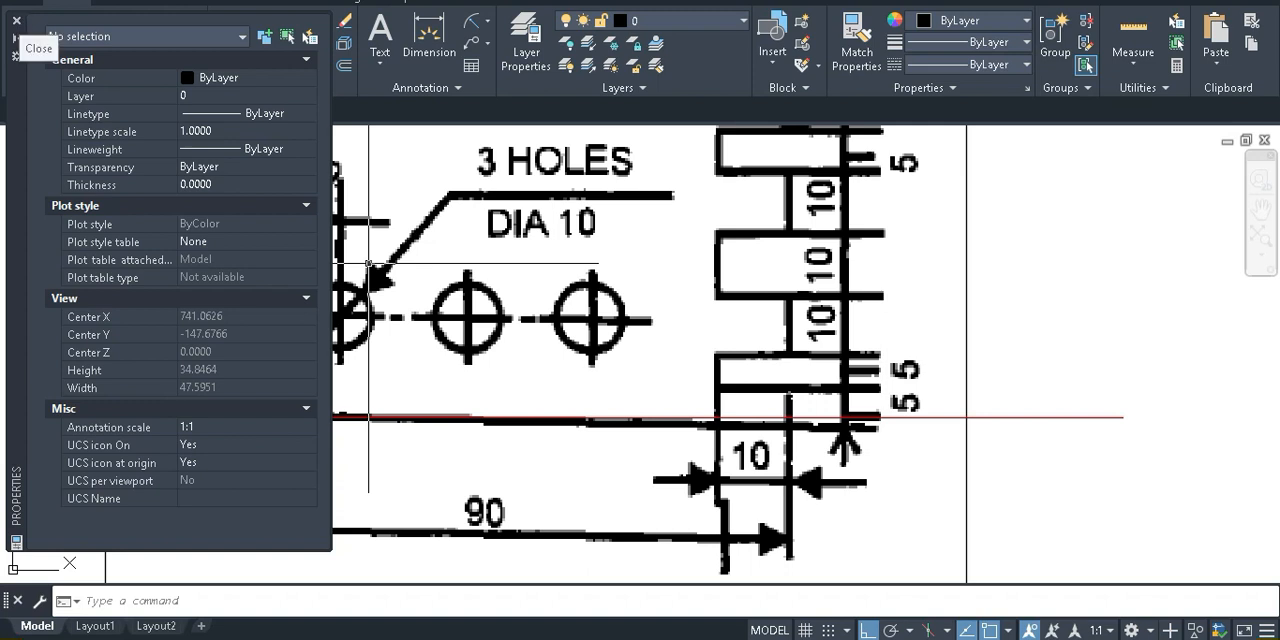
{"action": "left_click", "coordinate": [16, 20]}
Rotate the pasted reference image by 0.1 degrees about the red line's start point at the lower-left arc
{"action": "scroll", "coordinate": [722, 430], "scroll_direction": "down", "scroll_amount": 2}
{"action": "type", "text": "ro"}
{"action": "key", "text": "Return"}
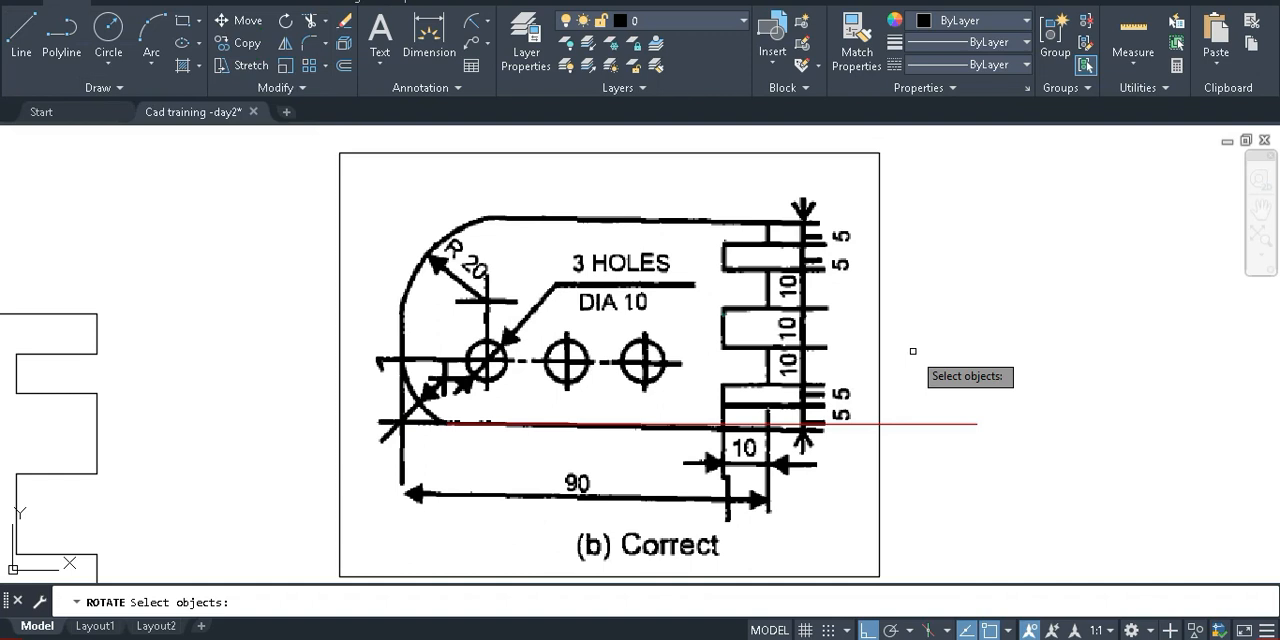
{"action": "left_click", "coordinate": [445, 413]}
{"action": "key", "text": "Return"}
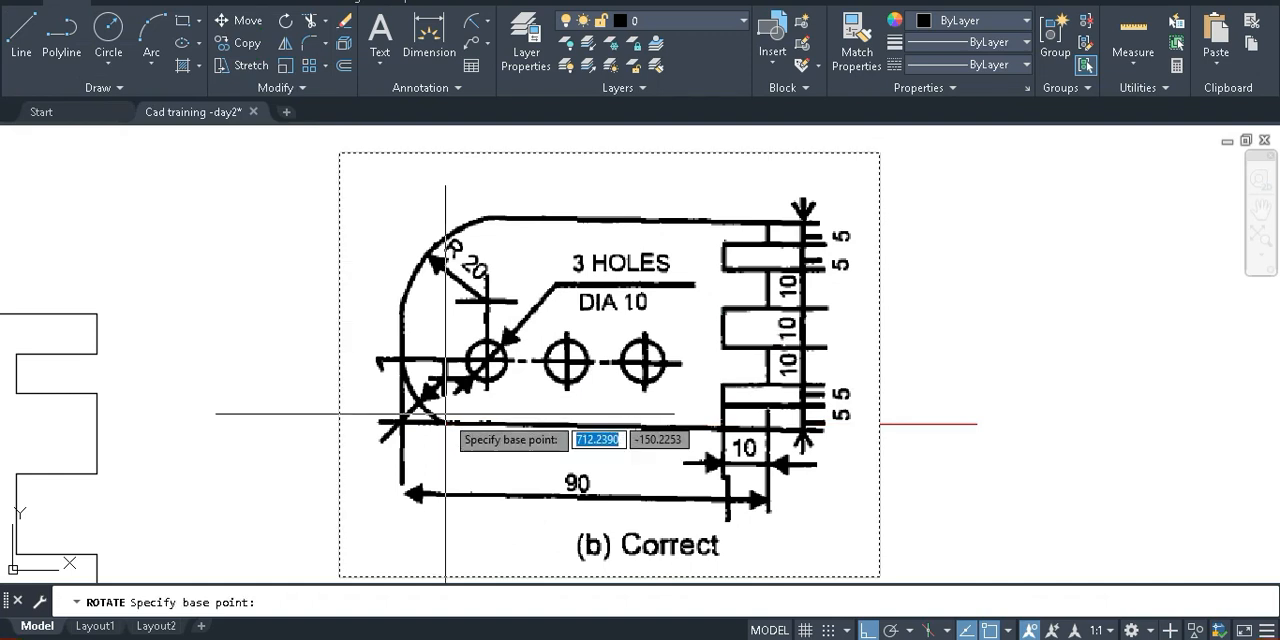
{"action": "left_click", "coordinate": [452, 424]}
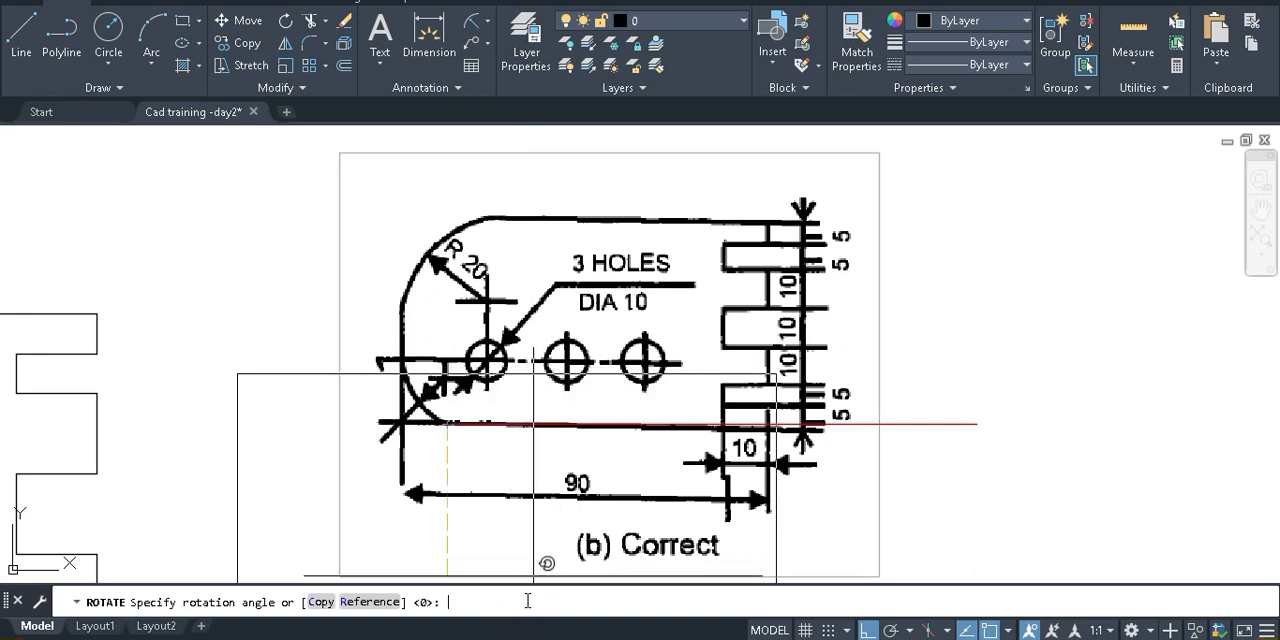
{"action": "type", "text": ".1"}
{"action": "key", "text": "Return"}
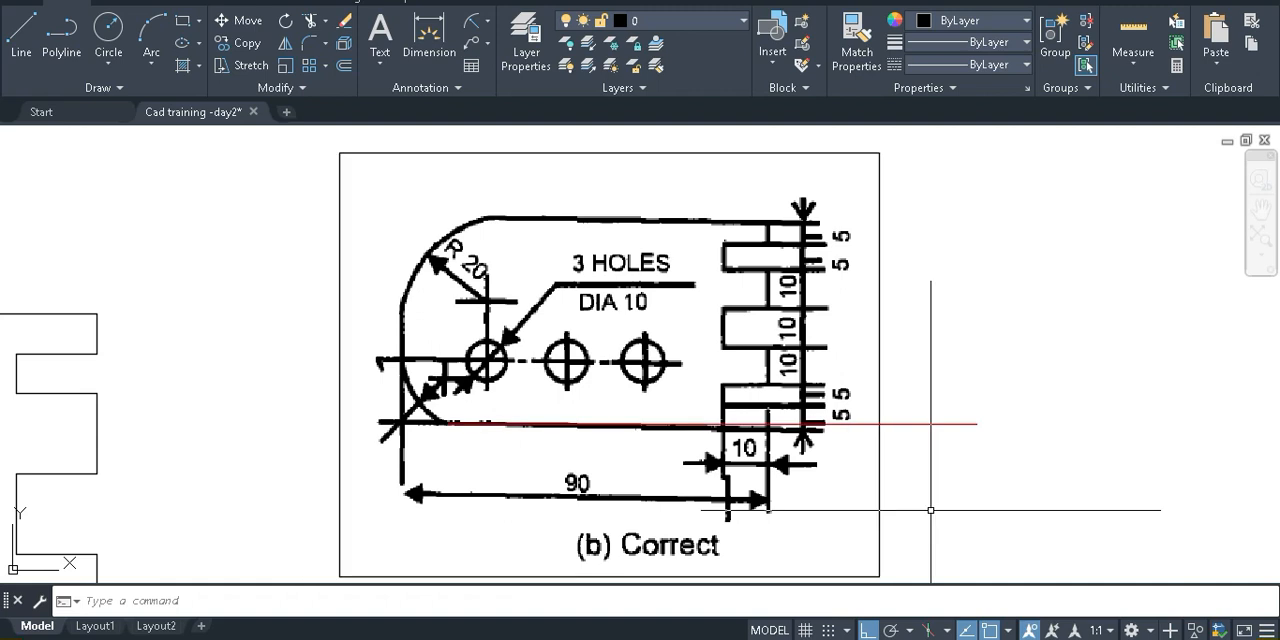
Rotate the pasted reference image by -0.1 degrees about the red line's start point at the lower-left arc
{"action": "type", "text": "Ro"}
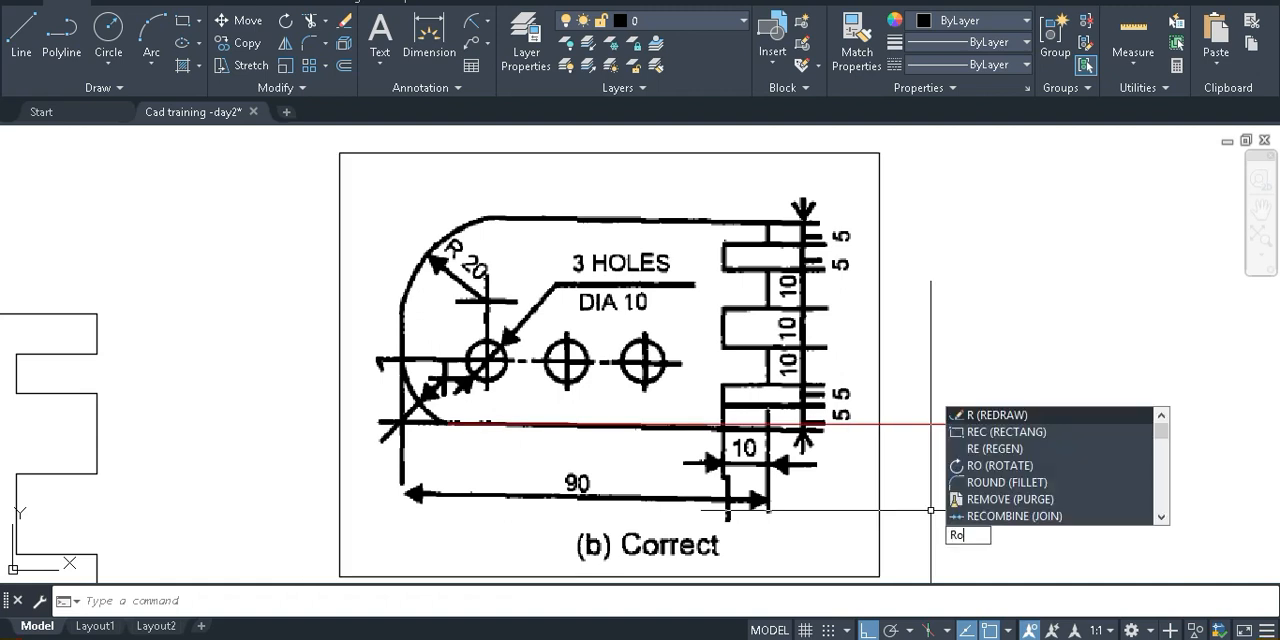
{"action": "key", "text": "Return"}
{"action": "left_click", "coordinate": [975, 513]}
{"action": "left_click", "coordinate": [530, 458]}
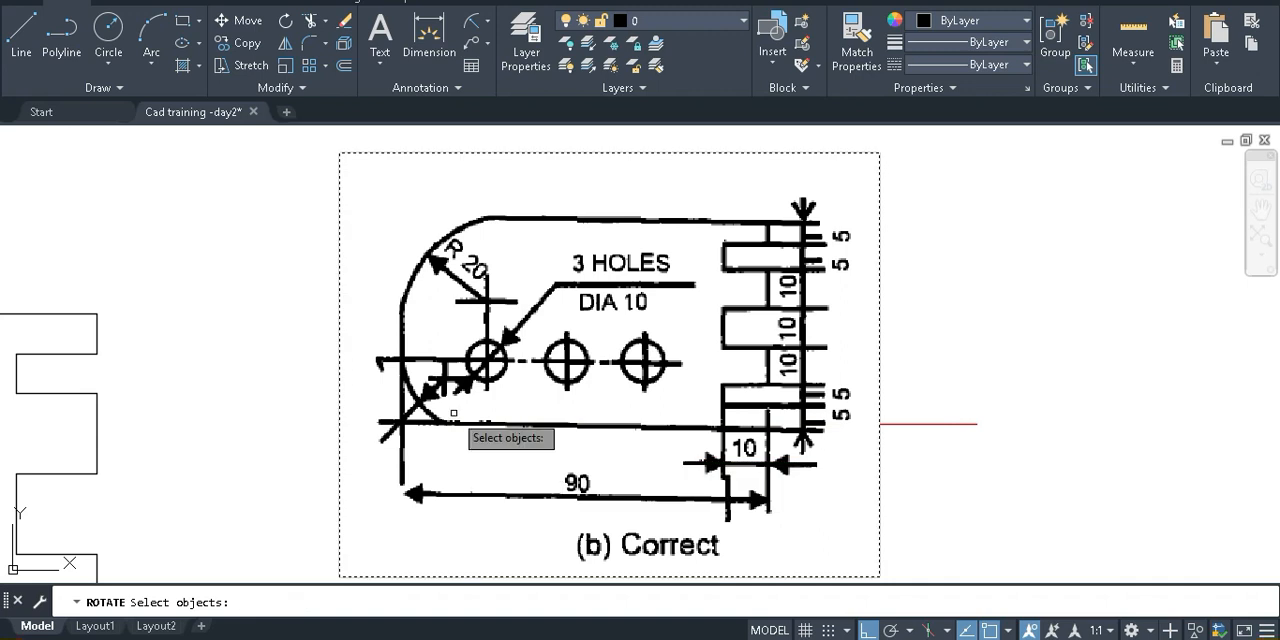
{"action": "key", "text": "Return"}
{"action": "left_click", "coordinate": [446, 423]}
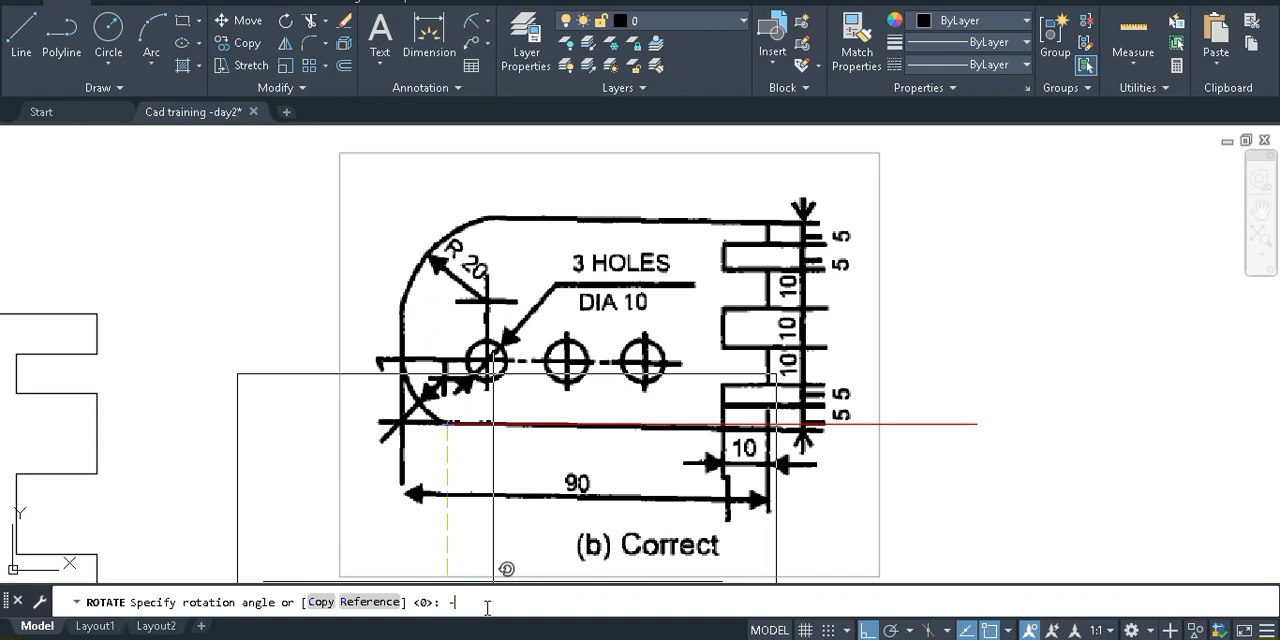
{"action": "type", "text": "-.1"}
{"action": "key", "text": "Return"}
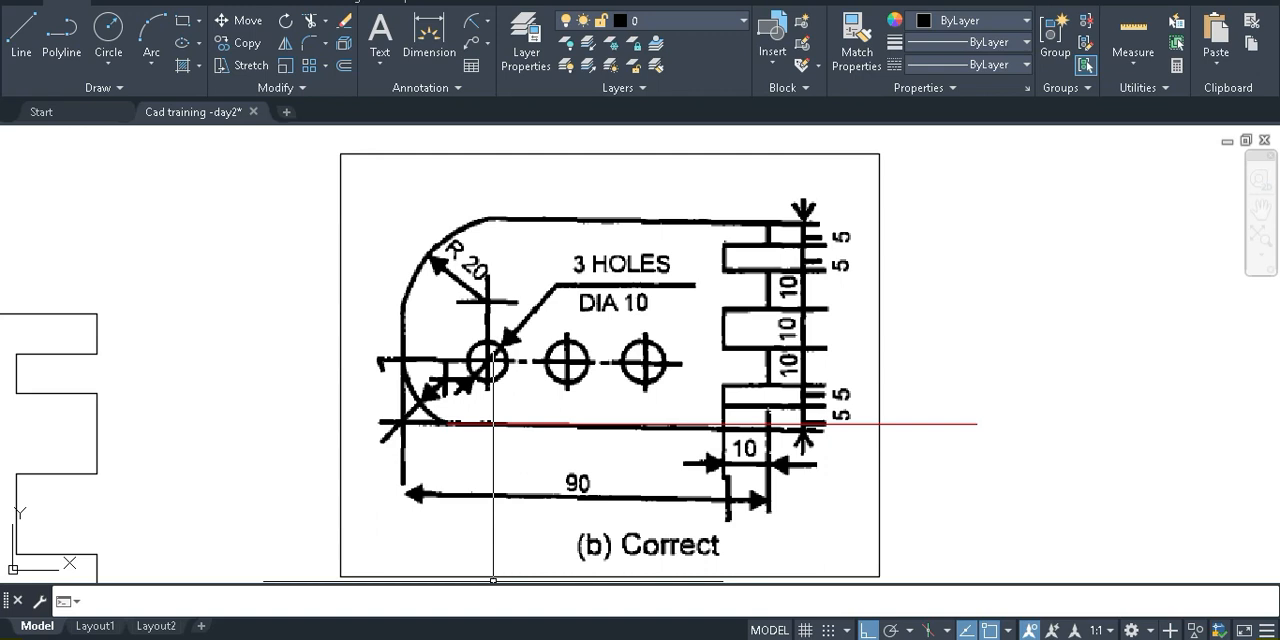
Try twice more to rotate the reference image about the red line's start point, accepting the default angle of 0
{"action": "key", "text": "Return"}
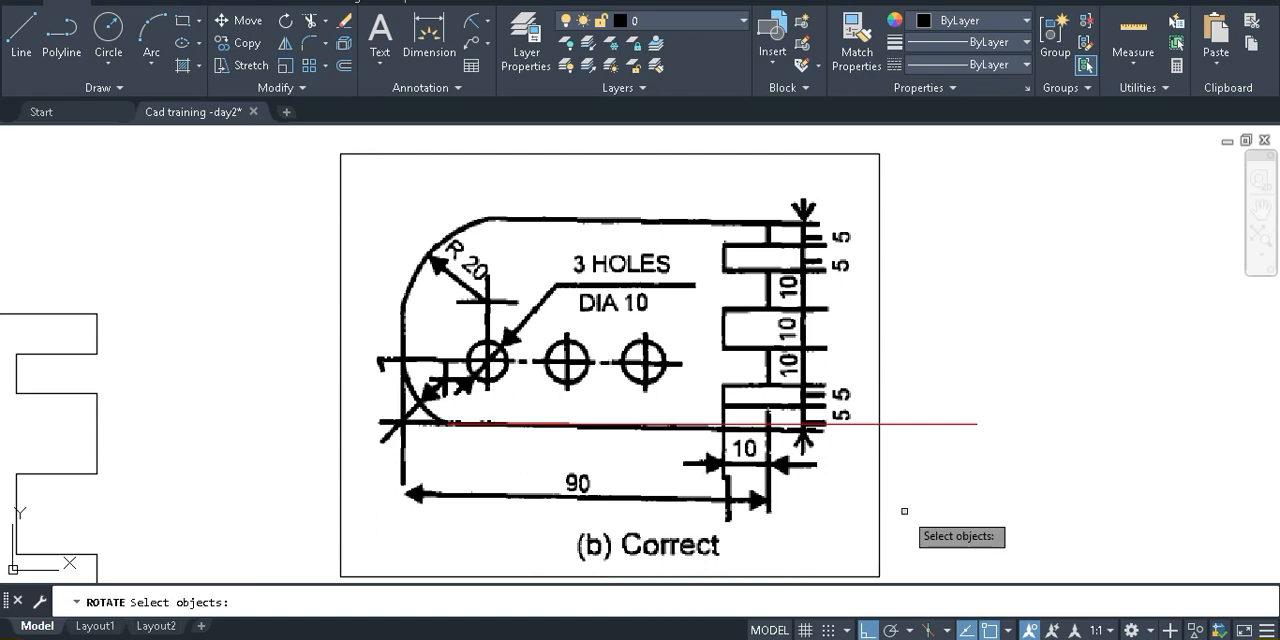
{"action": "left_click", "coordinate": [704, 474]}
{"action": "key", "text": "Return"}
{"action": "left_click", "coordinate": [452, 417]}
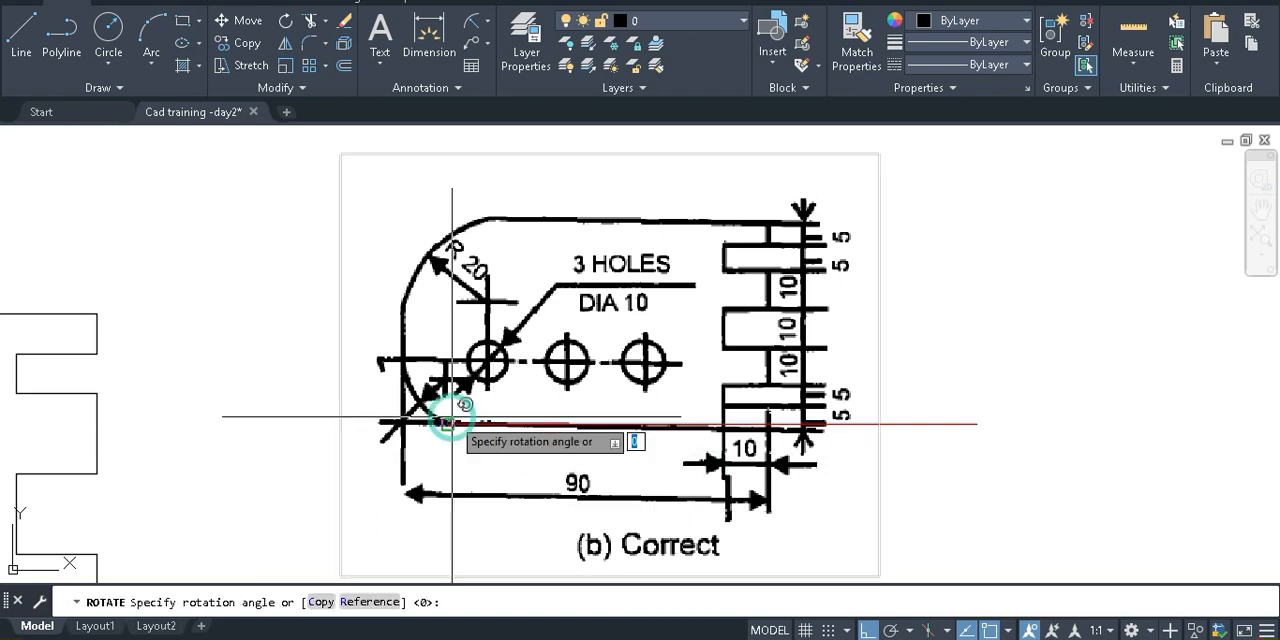
{"action": "key", "text": "Return"}
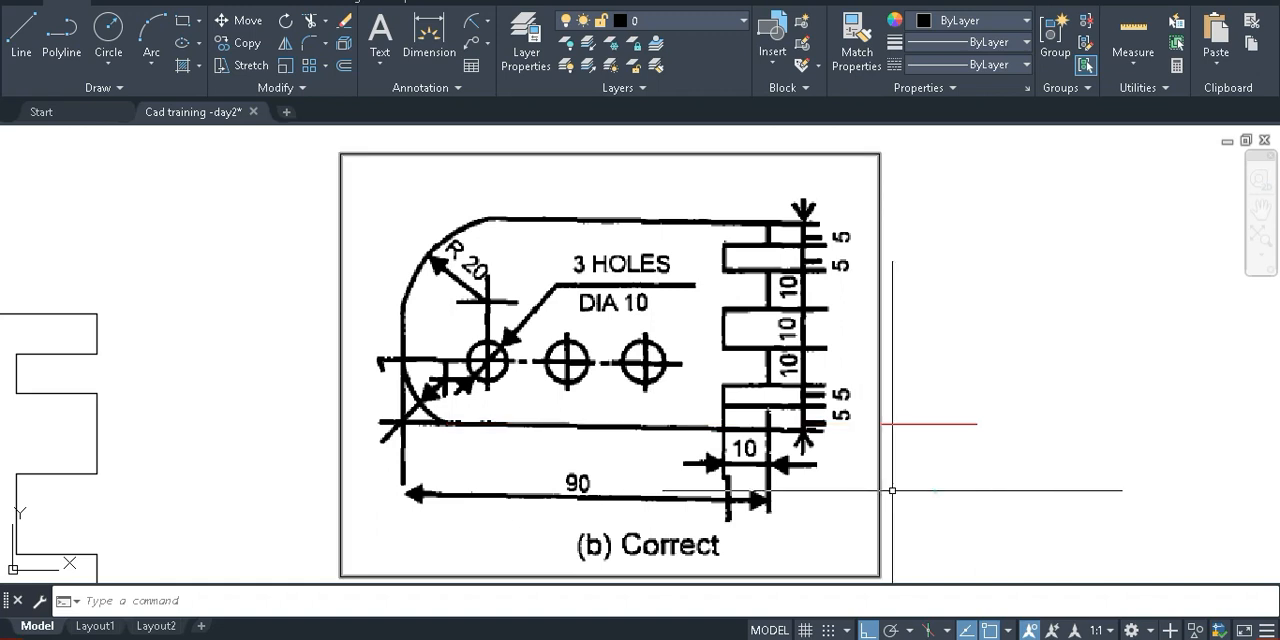
{"action": "key", "text": "Return"}
{"action": "left_click", "coordinate": [770, 480]}
{"action": "key", "text": "Return"}
{"action": "left_click", "coordinate": [443, 425]}
{"action": "key", "text": "Return"}
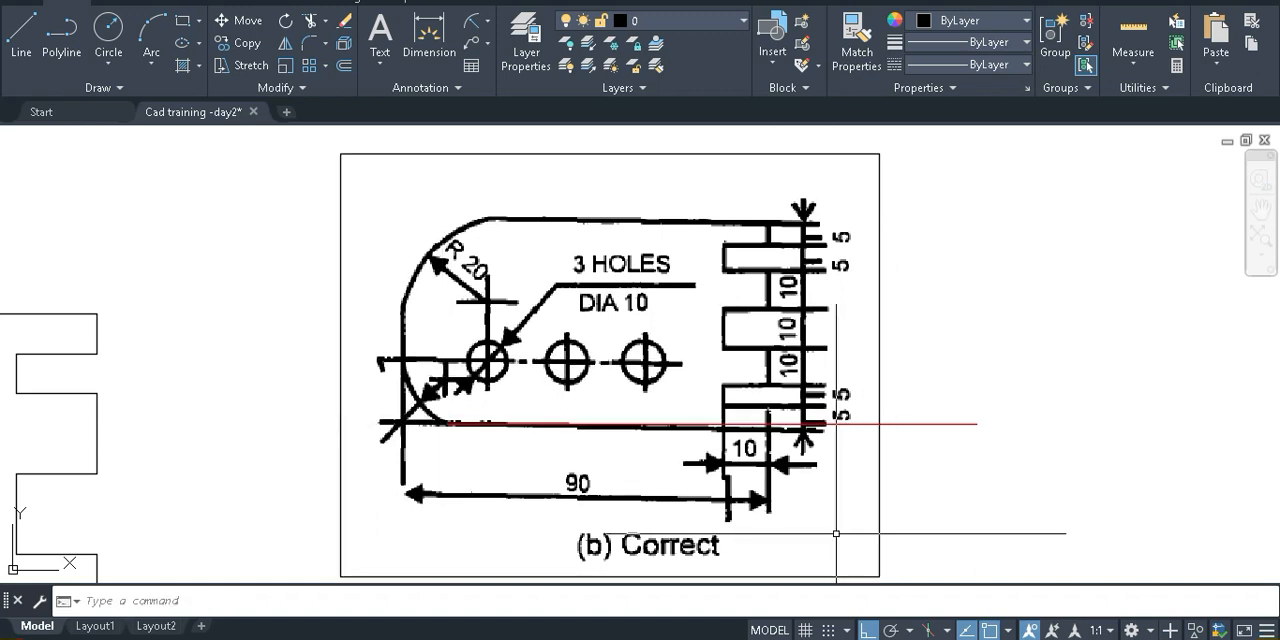
Try to rotate the reference image about a point on its left frame edge and undo the recent changes to the image
{"action": "scroll", "coordinate": [964, 517], "scroll_direction": "up", "scroll_amount": 2}
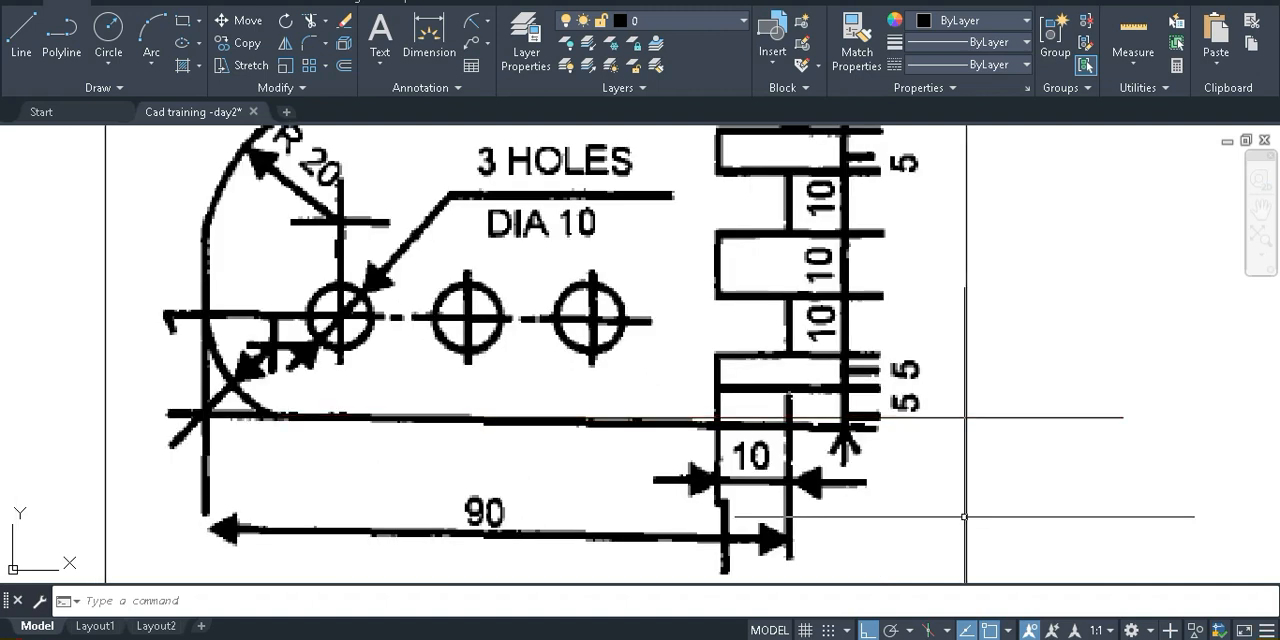
{"action": "scroll", "coordinate": [964, 517], "scroll_direction": "down", "scroll_amount": 2}
{"action": "type", "text": "ro"}
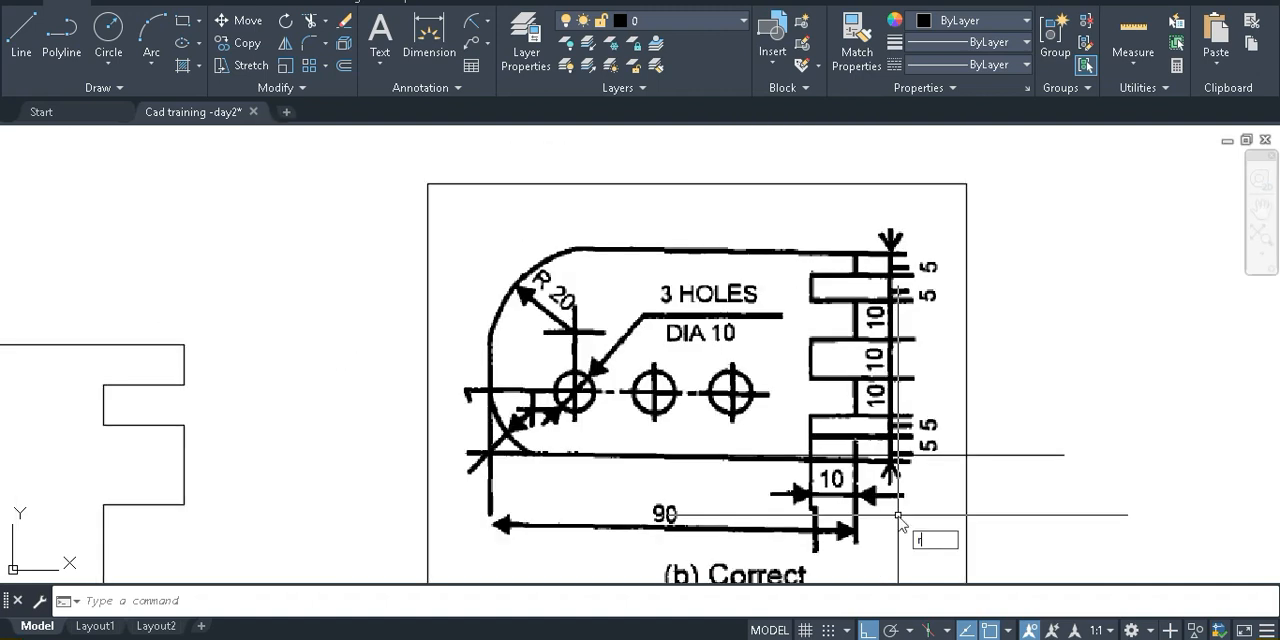
{"action": "key", "text": "Return"}
{"action": "left_click", "coordinate": [830, 510]}
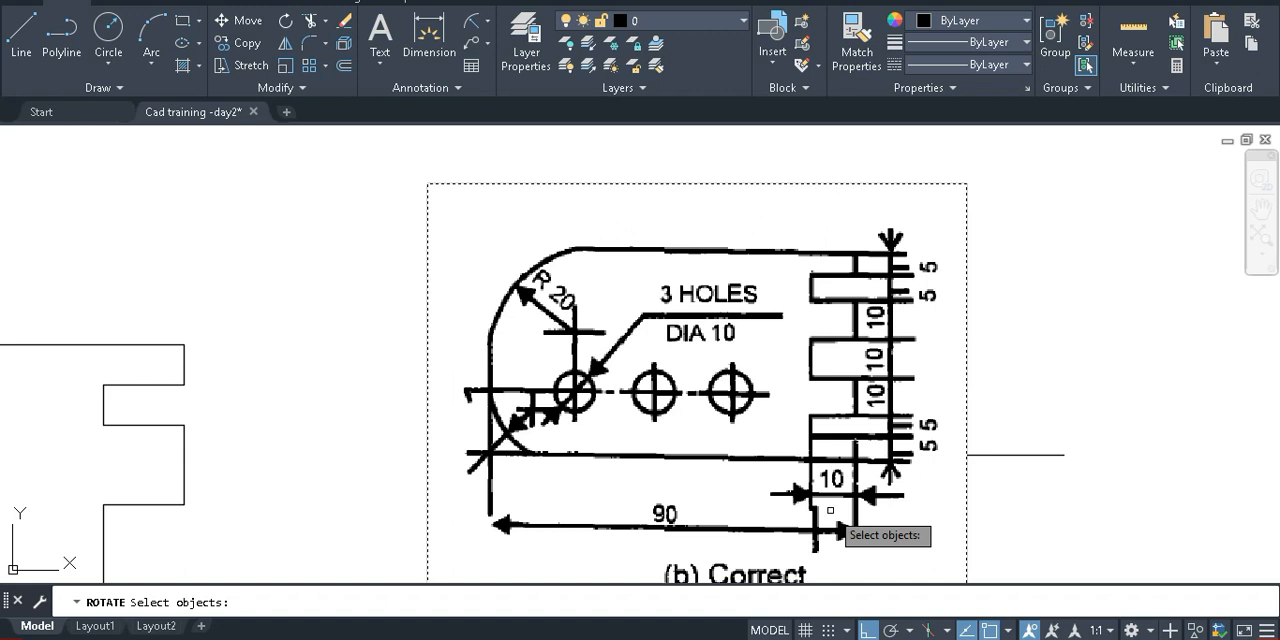
{"action": "key", "text": "Return"}
{"action": "left_click", "coordinate": [427, 454]}
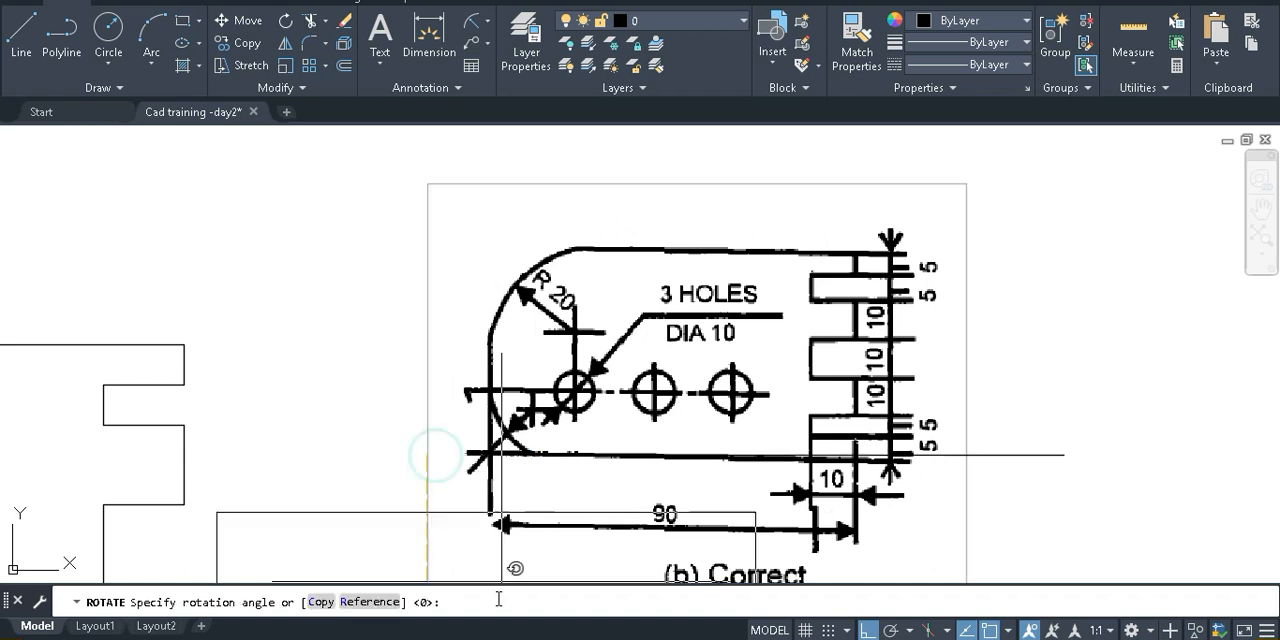
{"action": "key", "text": "ctrl+z"}
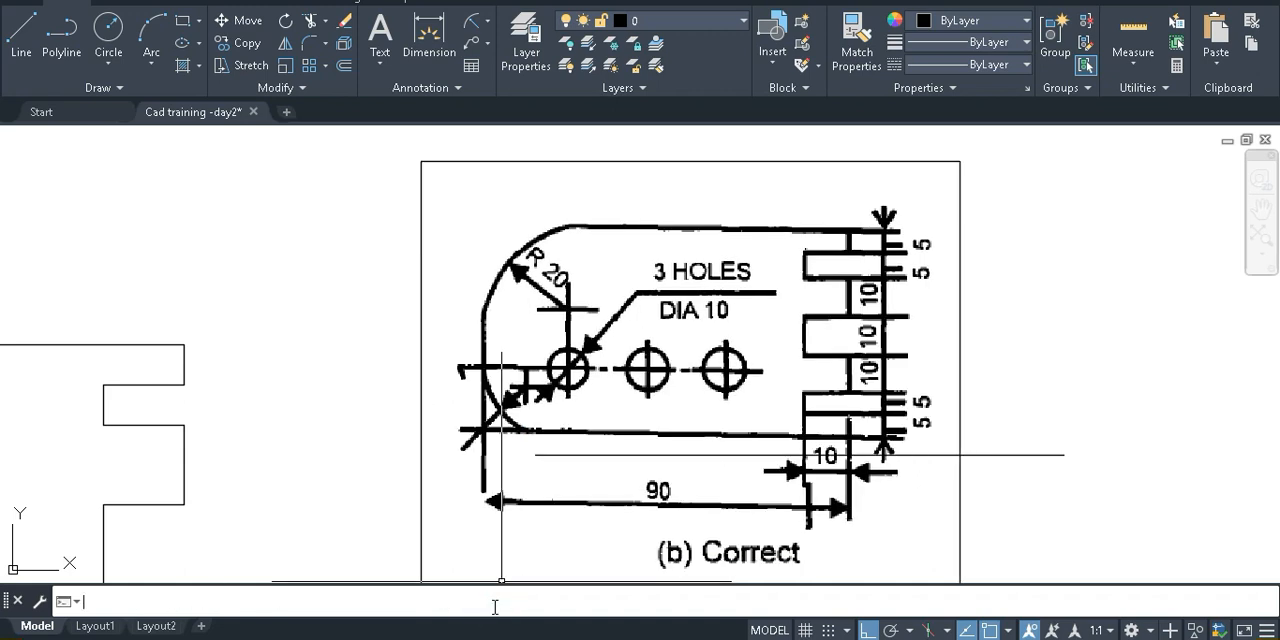
Try to rotate the reference image by 10 degrees about the lower-left corner of its frame
{"action": "middle_click_drag", "start_coordinate": [682, 411], "coordinate": [532, 418]}
{"action": "scroll", "coordinate": [578, 414], "scroll_direction": "down", "scroll_amount": 2}
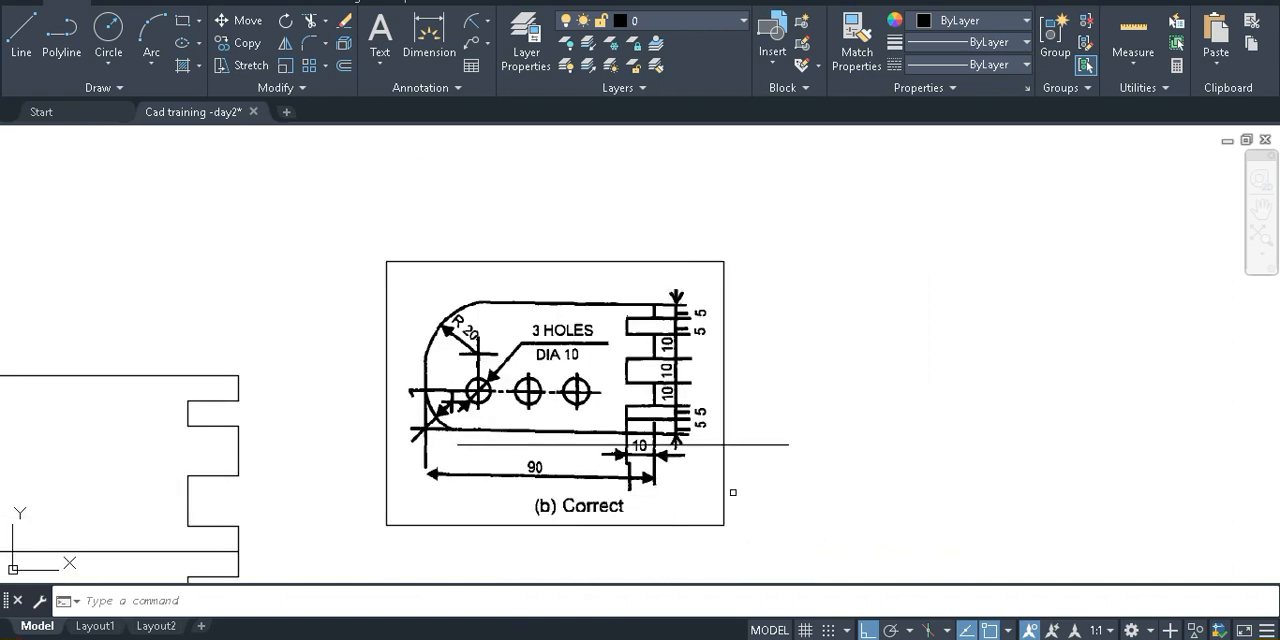
{"action": "type", "text": "r"}
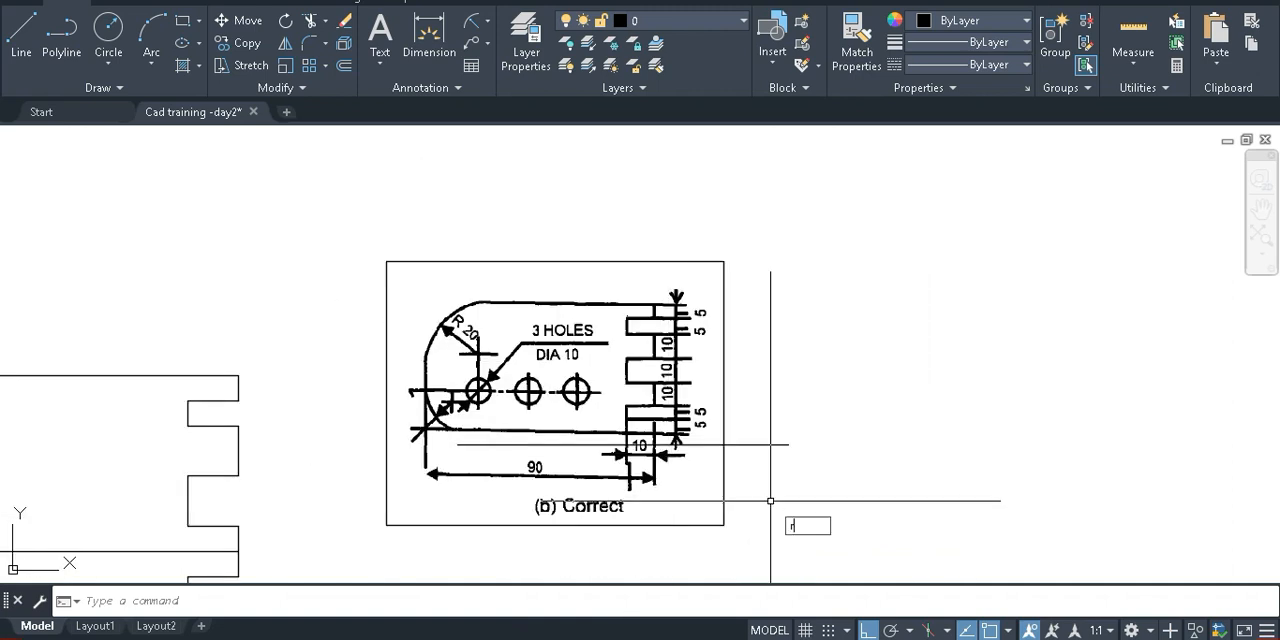
{"action": "type", "text": "o"}
{"action": "key", "text": "Return"}
{"action": "left_click", "coordinate": [771, 500]}
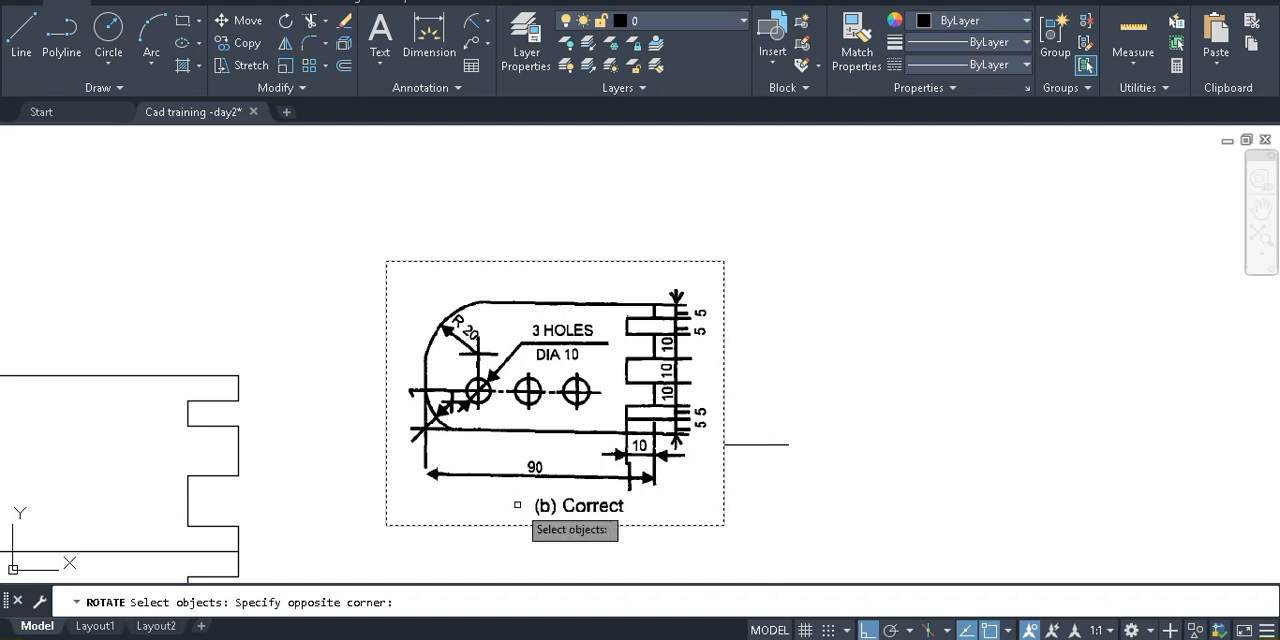
{"action": "key", "text": "Return"}
{"action": "left_click", "coordinate": [386, 524]}
{"action": "type", "text": "10"}
{"action": "key", "text": "Return"}
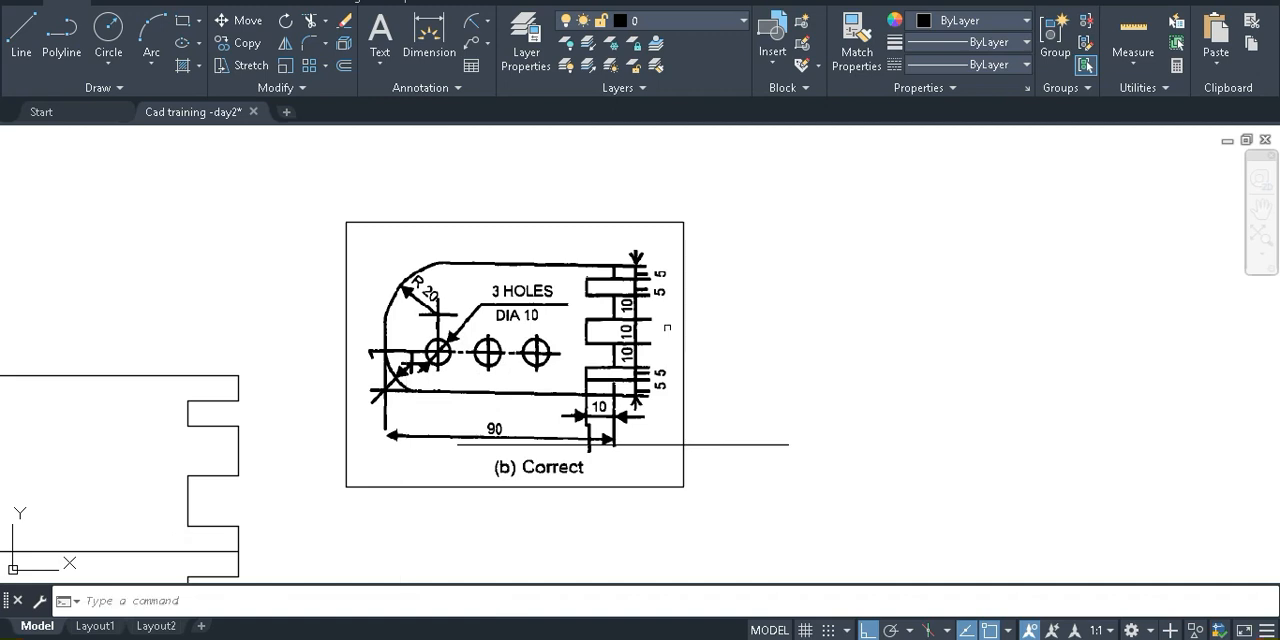
Try to explode the pasted reference image and undo the Explode
{"action": "left_click", "coordinate": [681, 320]}
{"action": "type", "text": "ex"}
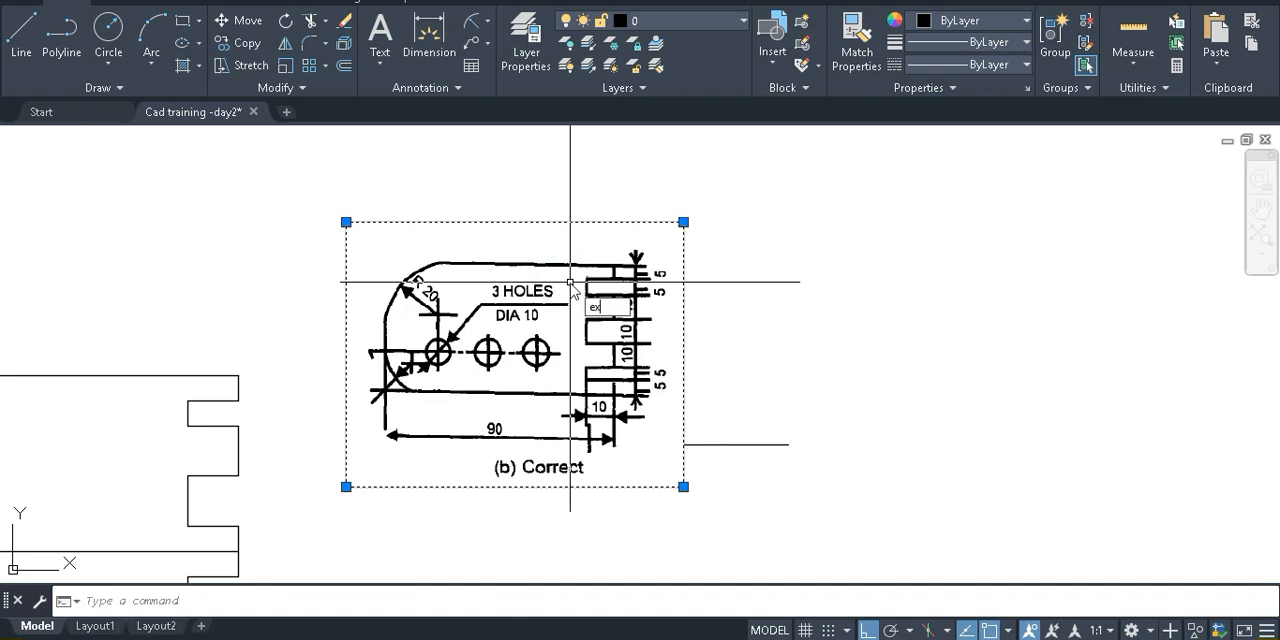
{"action": "type", "text": "plode"}
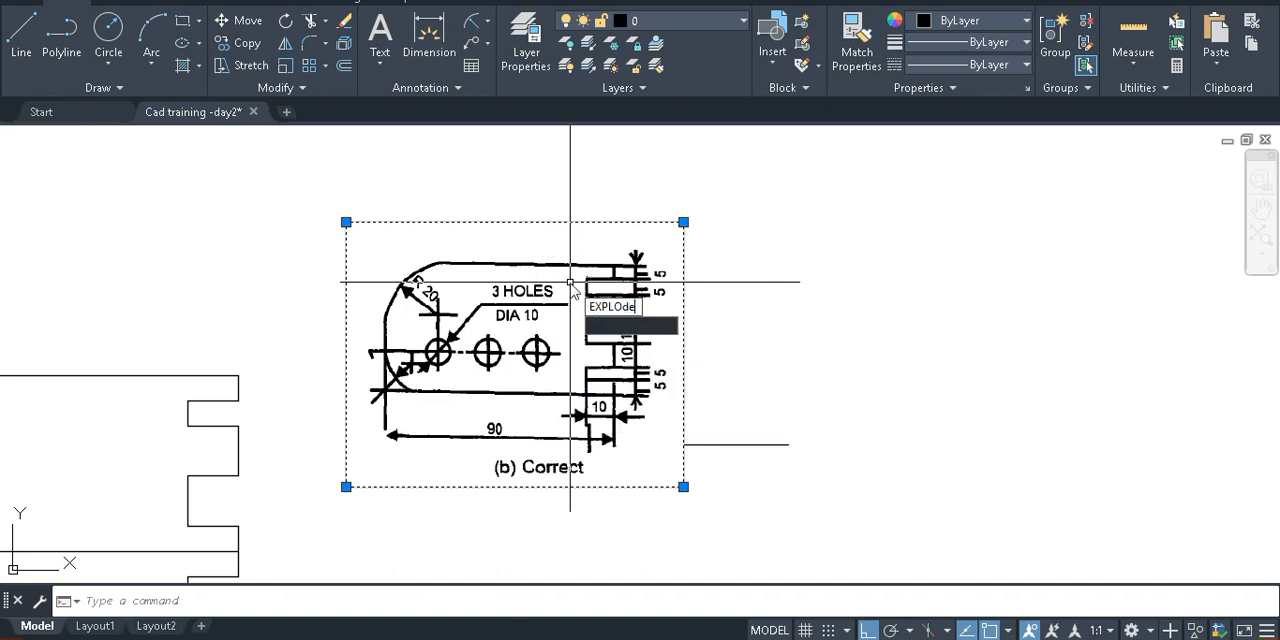
{"action": "key", "text": "Return"}
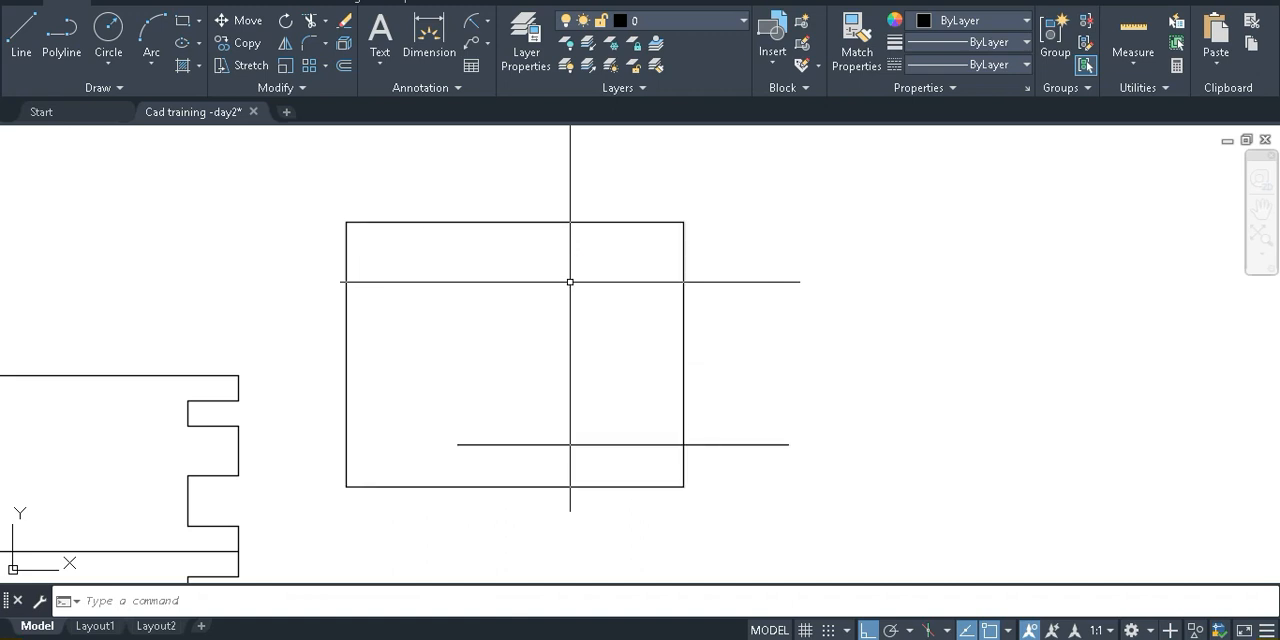
{"action": "key", "text": "ctrl+z"}
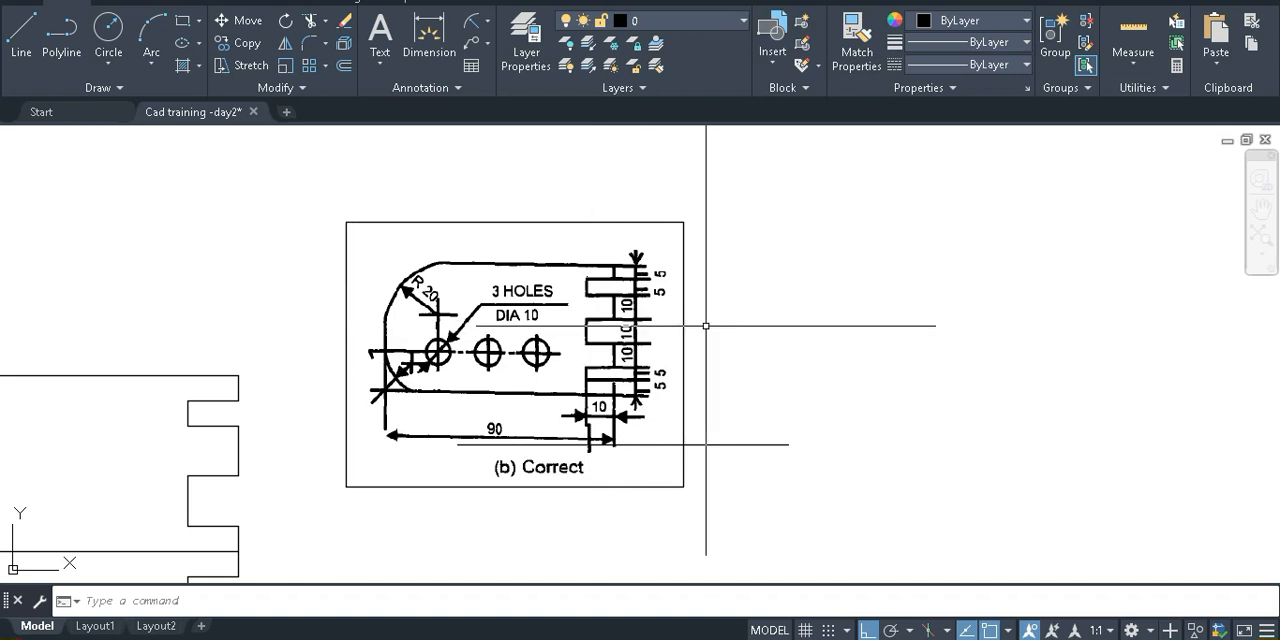
Delete the horizontal guide line that crosses the lower part of the reference image
{"action": "scroll", "coordinate": [457, 324], "scroll_direction": "up", "scroll_amount": 3}
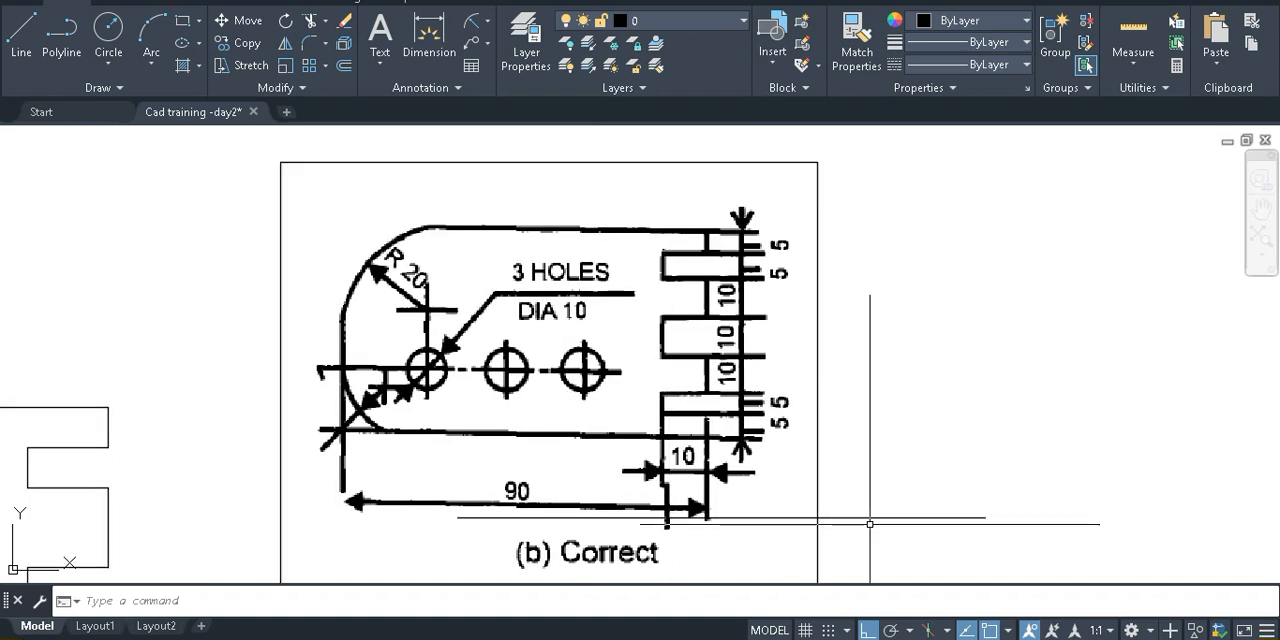
{"action": "middle_click_drag", "start_coordinate": [870, 524], "coordinate": [880, 502]}
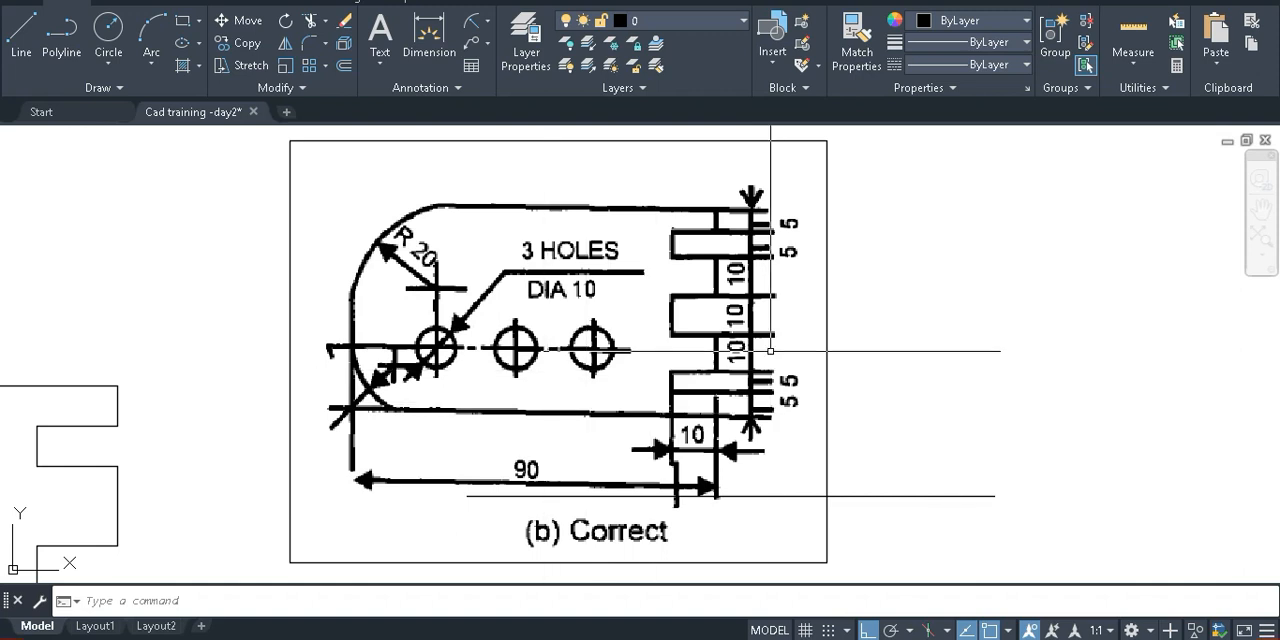
{"action": "left_click", "coordinate": [861, 496]}
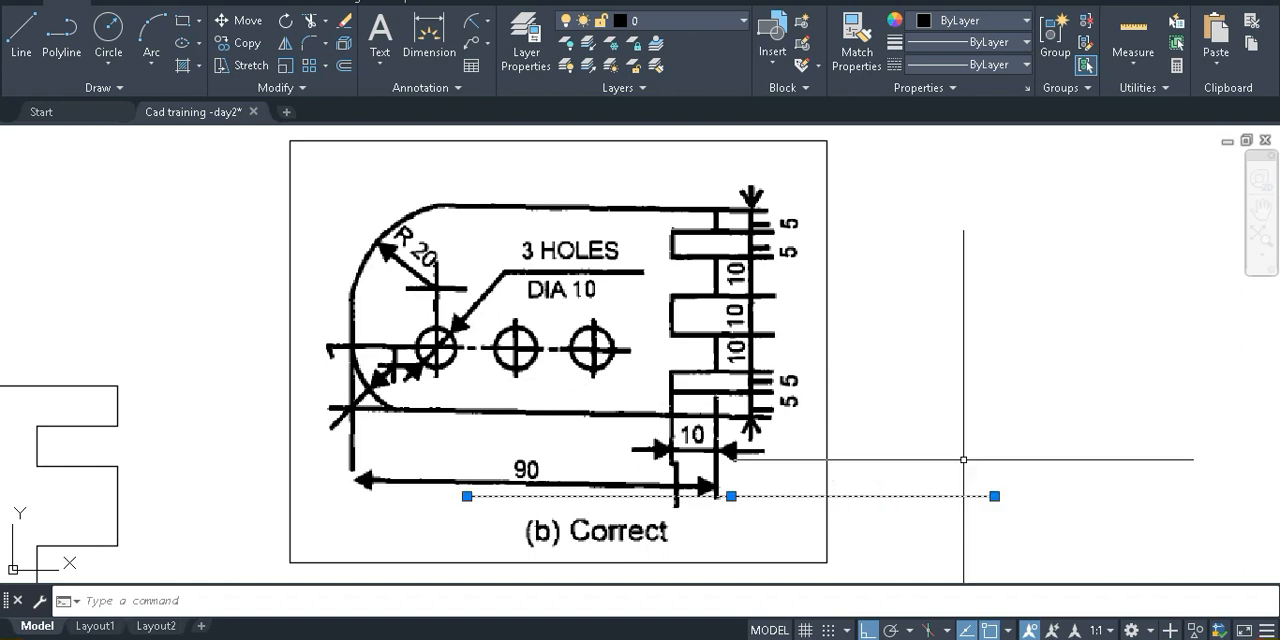
{"action": "key", "text": "Delete"}
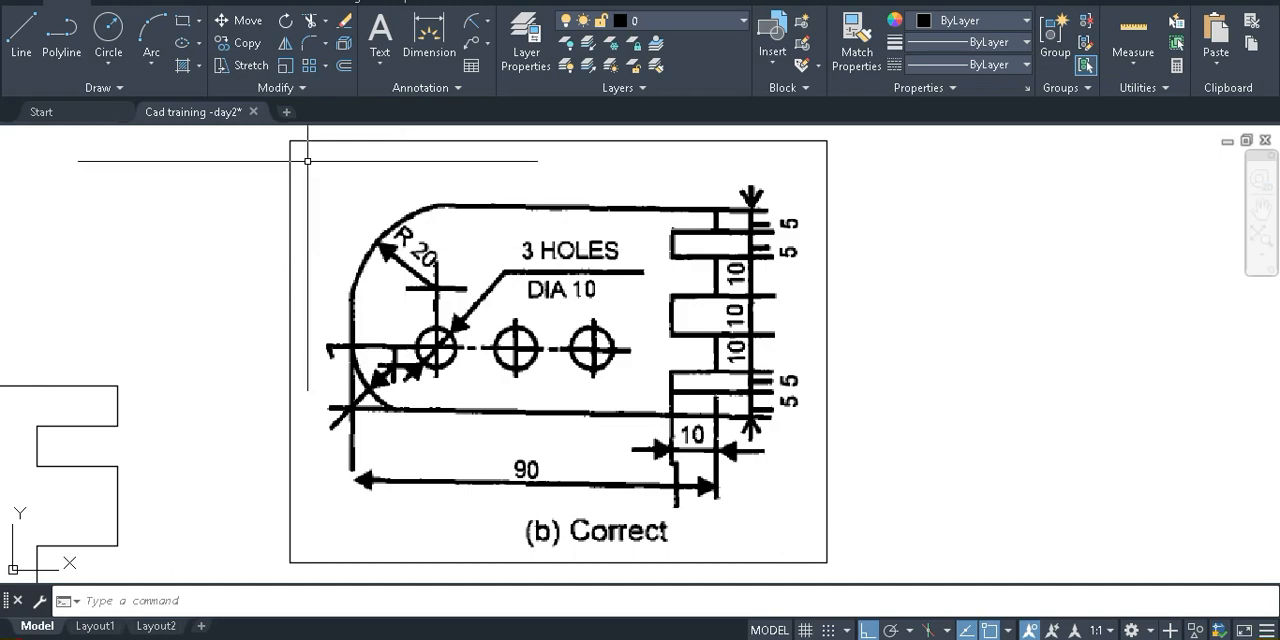
Take a screen clip of the reference image, paste it into Paint and select the plate drawing with its caption for copying
{"action": "key", "text": "super+shift+s"}
{"action": "mouse_move", "coordinate": [301, 159]}
{"action": "left_mouse_down"}
{"action": "mouse_move", "coordinate": [886, 551]}
{"action": "mouse_move", "coordinate": [829, 543]}
{"action": "mouse_move", "coordinate": [838, 567]}
{"action": "left_mouse_up"}
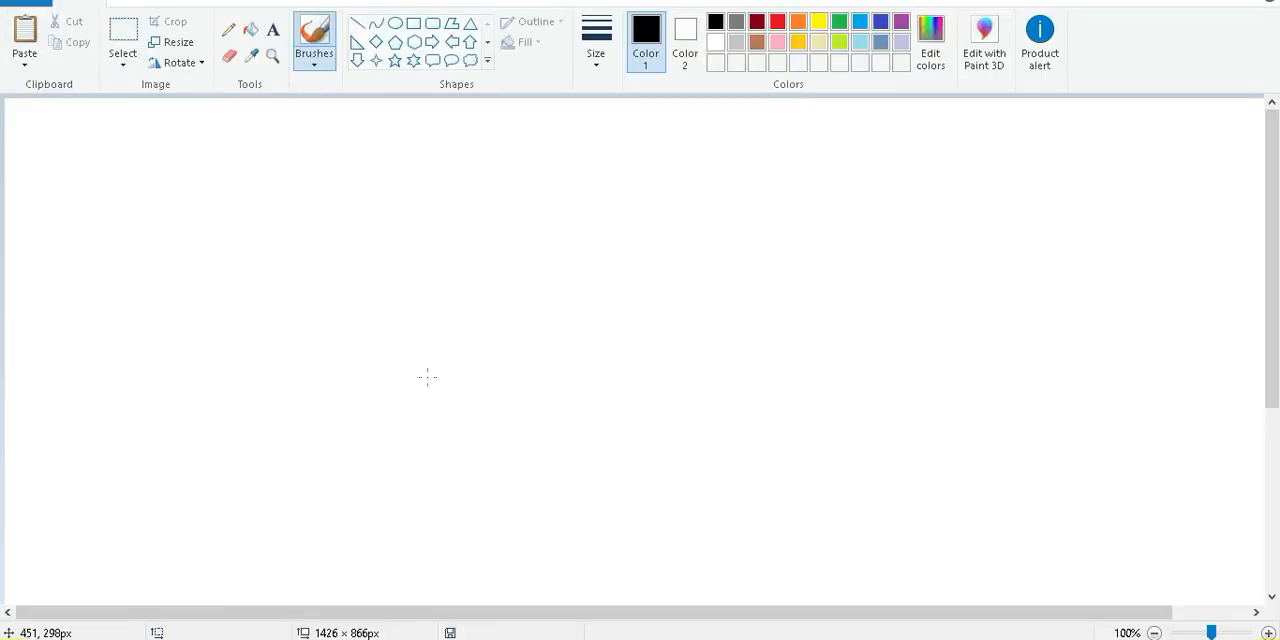
{"action": "key", "text": "ctrl+v"}
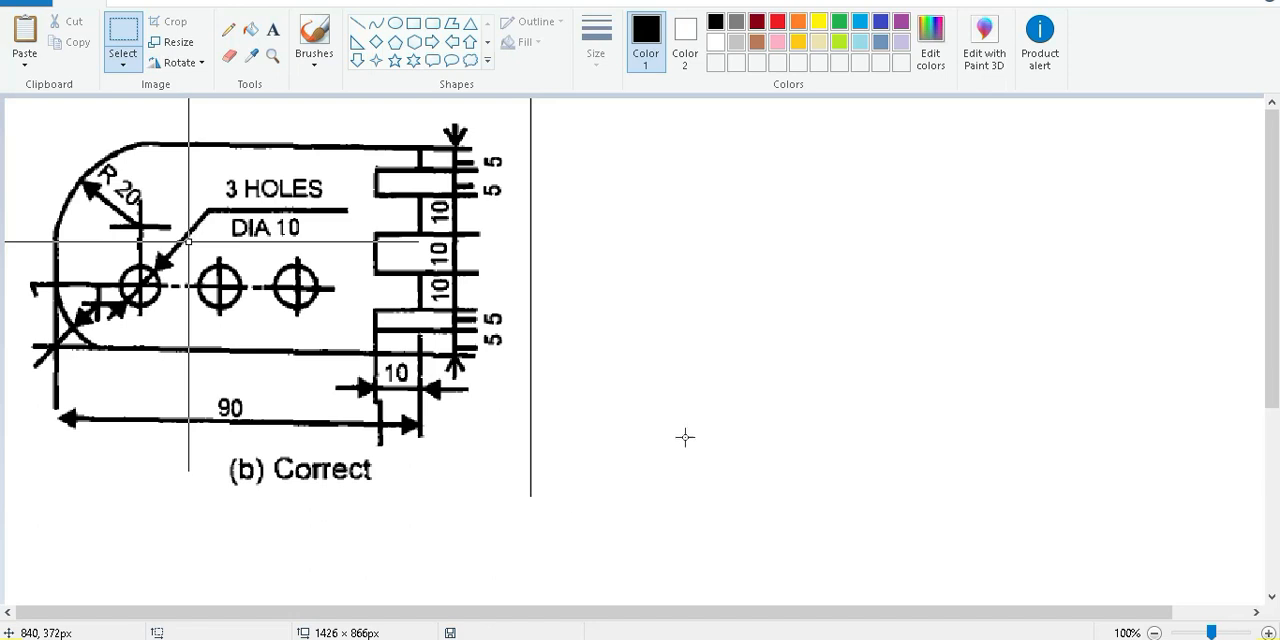
{"action": "left_click_drag", "start_coordinate": [514, 497], "coordinate": [18, 51]}
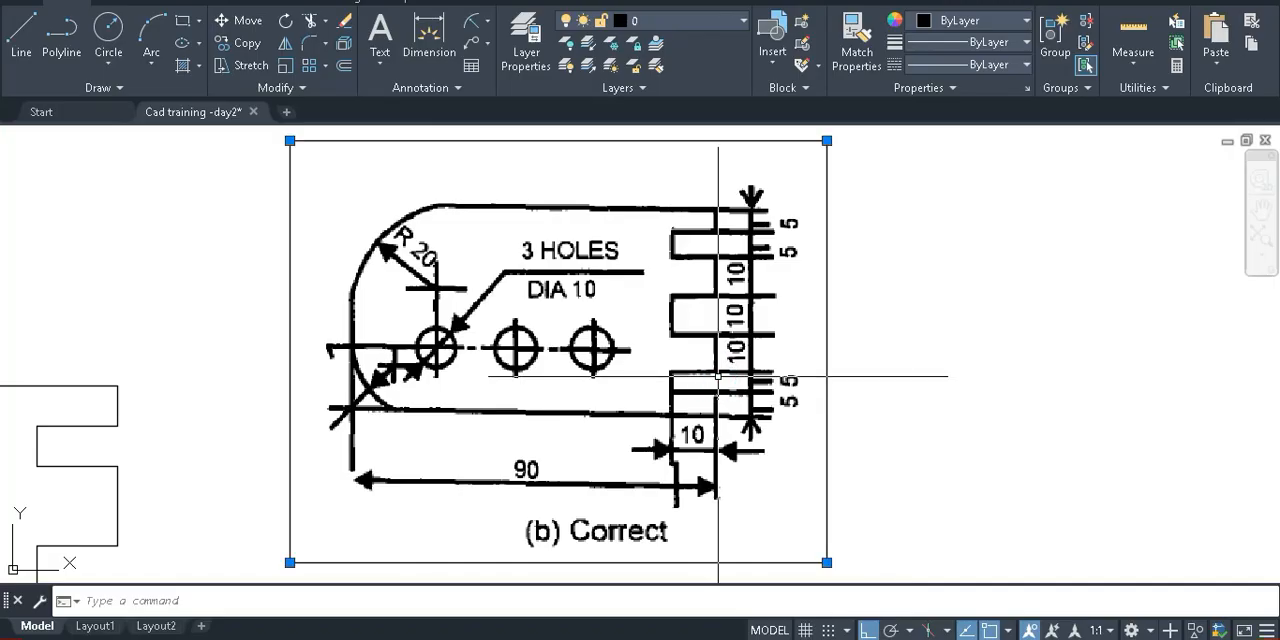
In AutoCAD, replace the old reference image with the recaptured one, pasted beside the plate with the default OLE text size
{"action": "key", "text": "Delete"}
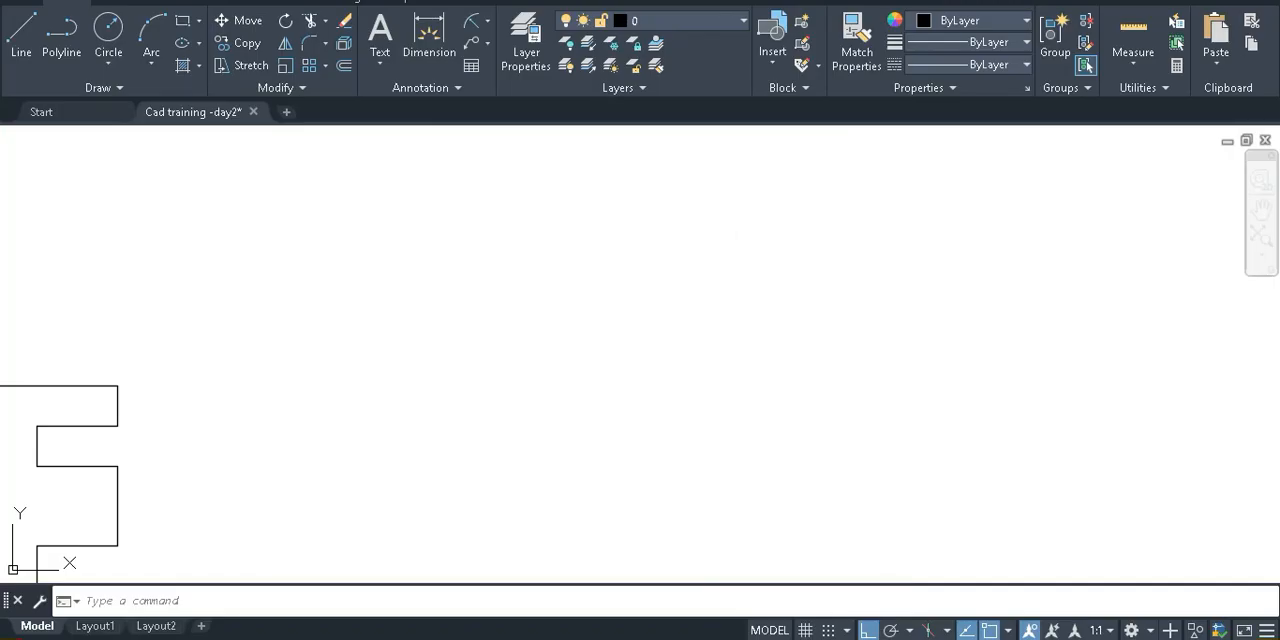
{"action": "key", "text": "ctrl+v"}
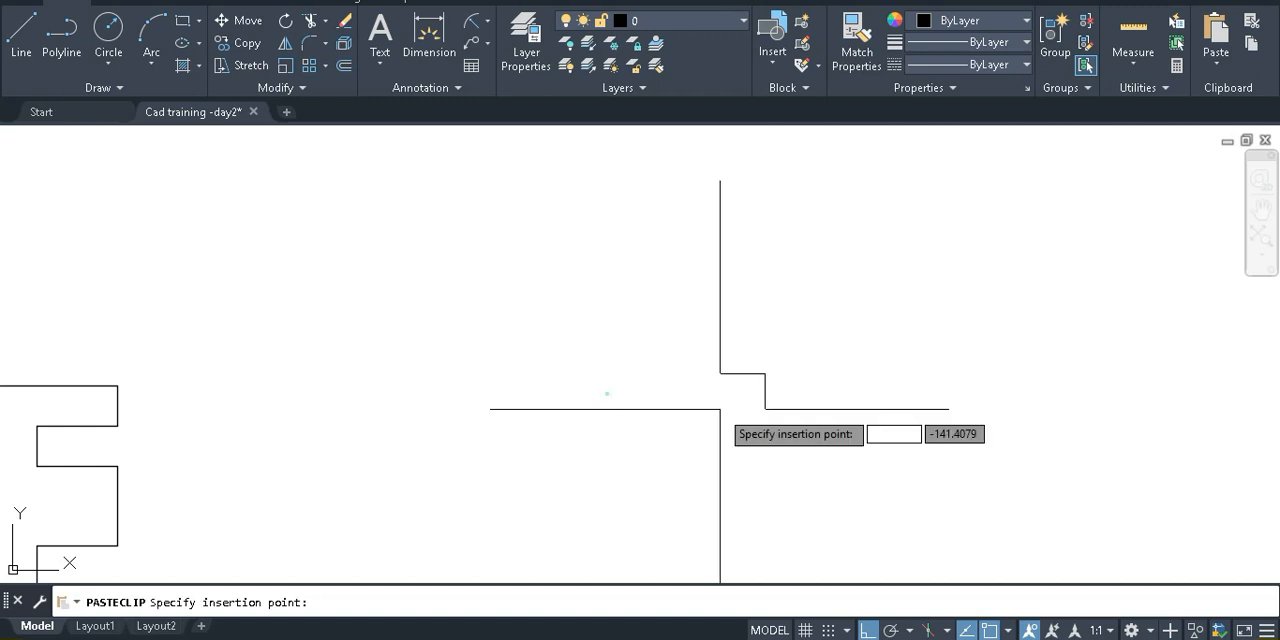
{"action": "left_click", "coordinate": [720, 408]}
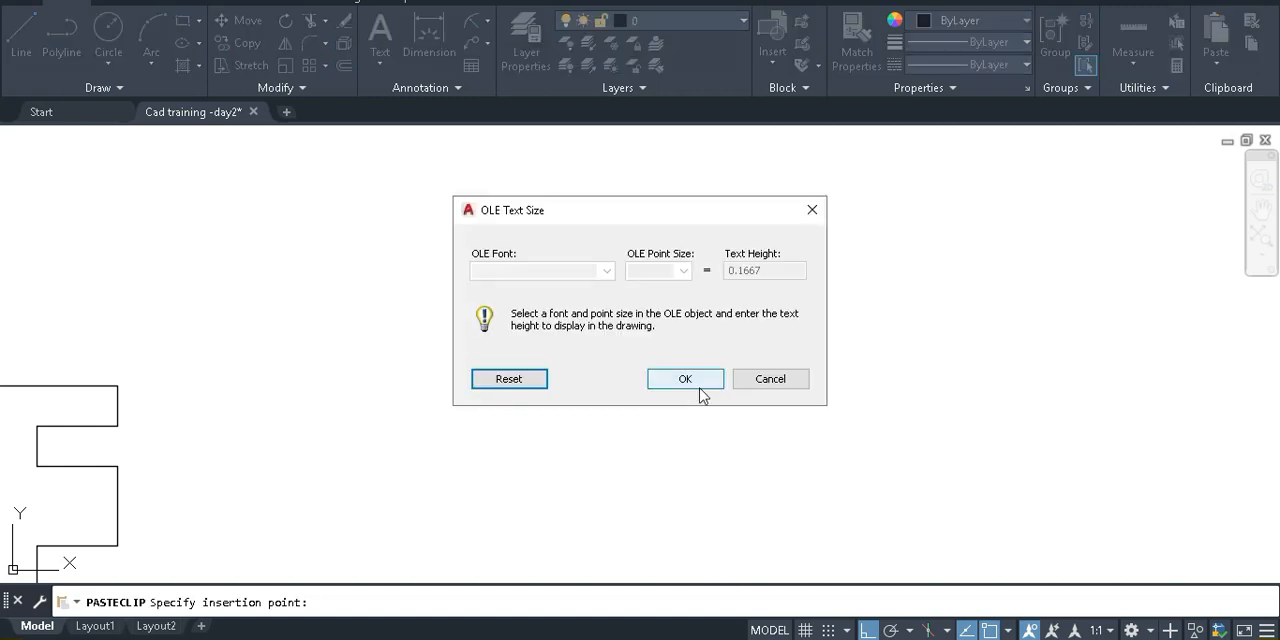
{"action": "left_click", "coordinate": [686, 379]}
{"action": "left_click", "coordinate": [629, 372]}
{"action": "left_click", "coordinate": [652, 357]}
{"action": "left_click", "coordinate": [850, 357]}
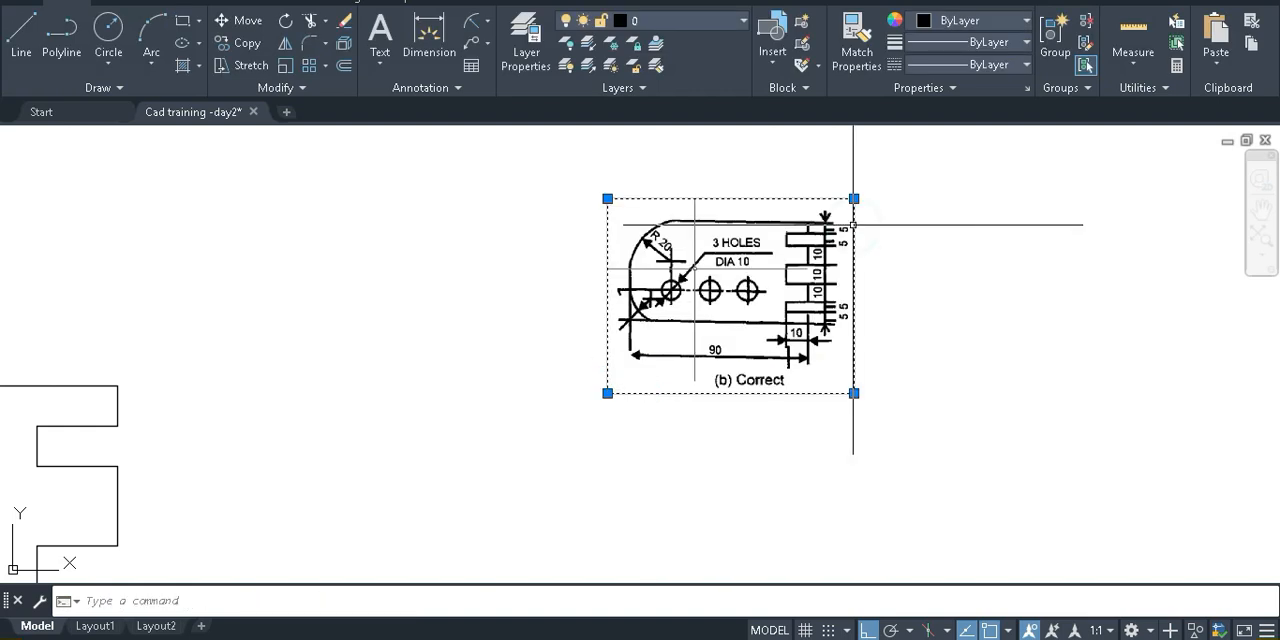
{"action": "key", "text": "Escape"}
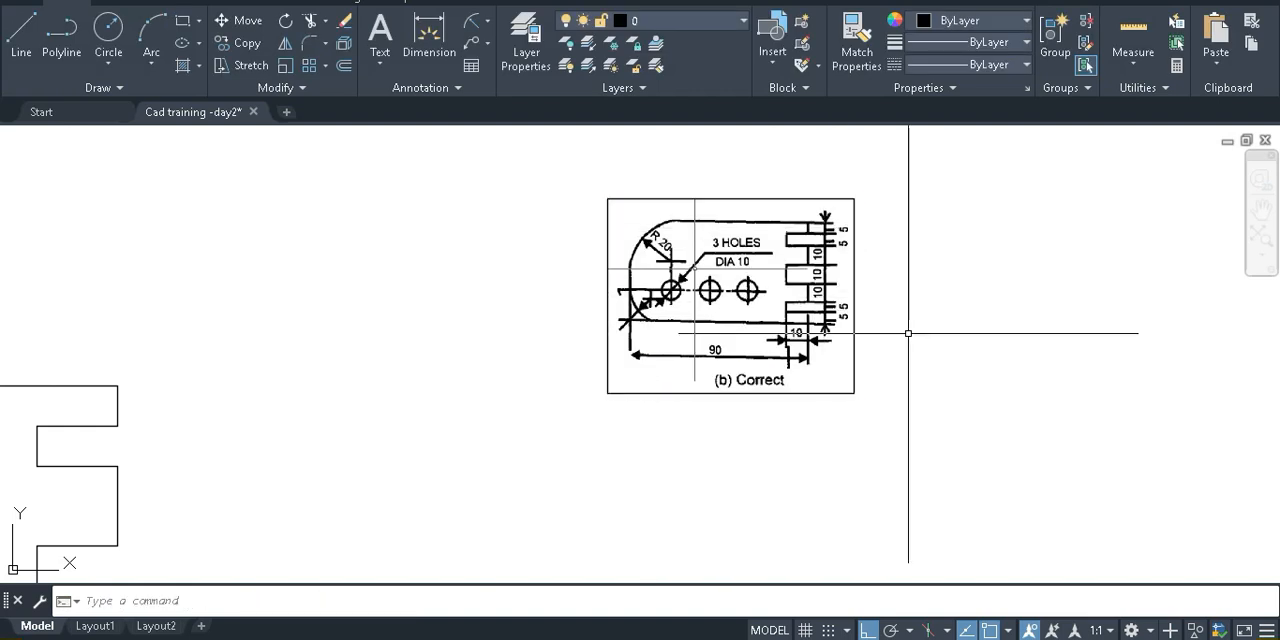
Try copying the reference image by a distance of 15 with Ortho off, and undo the copy
{"action": "type", "text": "co"}
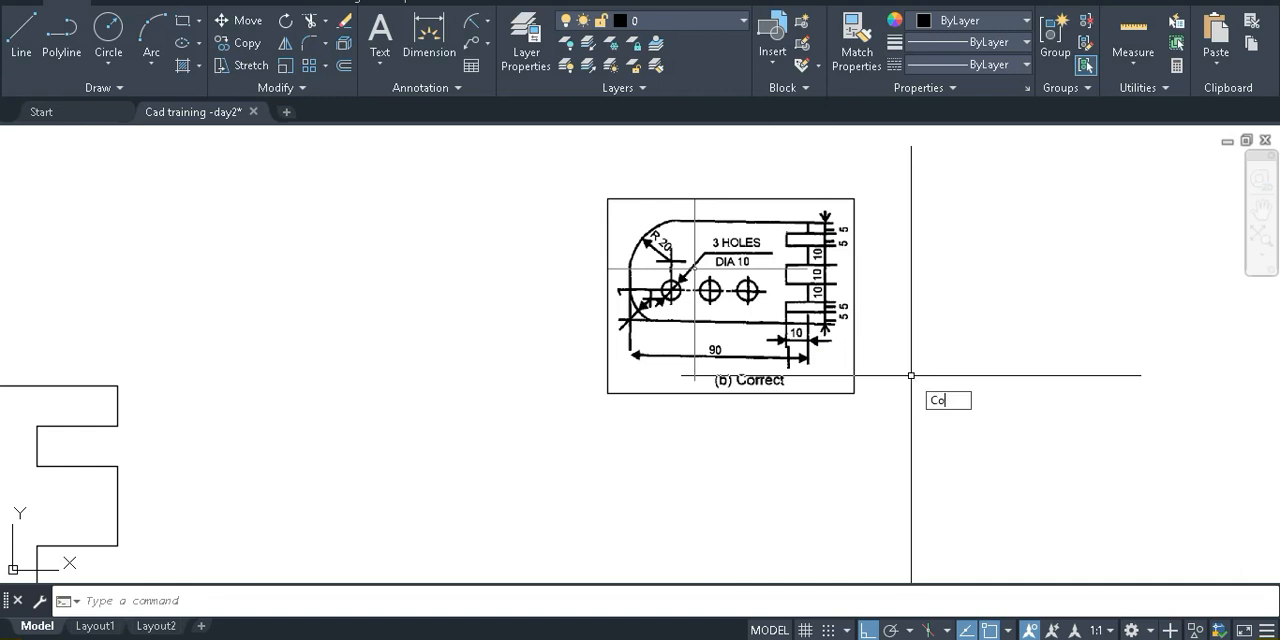
{"action": "key", "text": "Return"}
{"action": "left_click", "coordinate": [606, 240]}
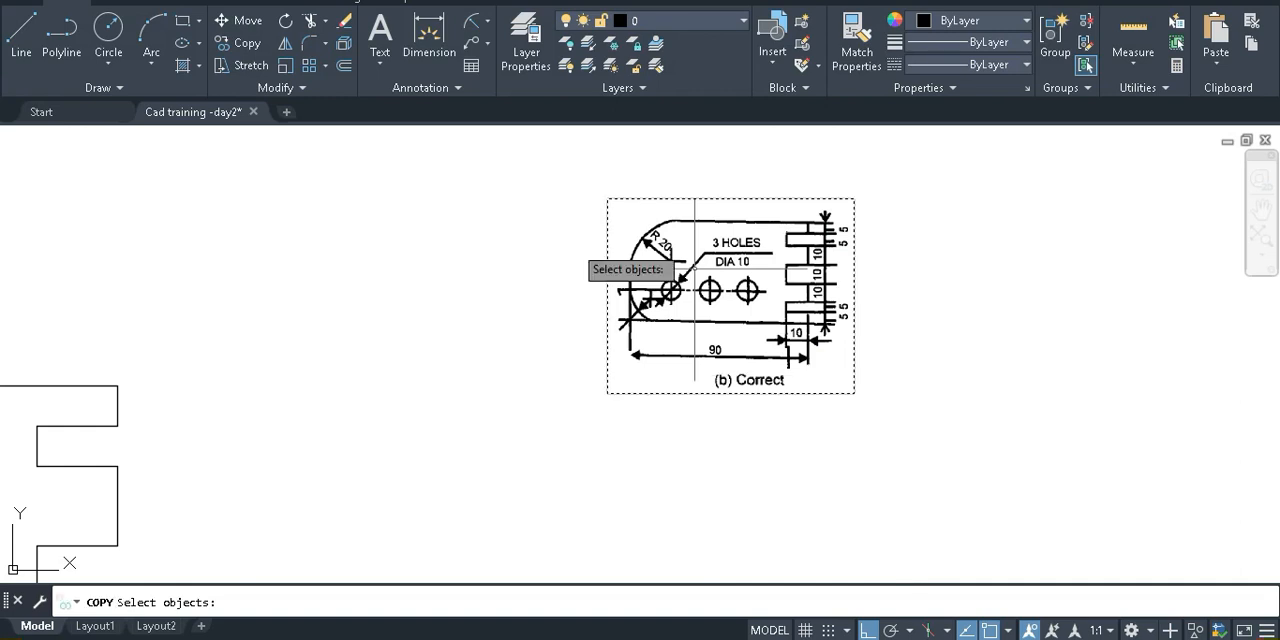
{"action": "key", "text": "Return"}
{"action": "left_click", "coordinate": [607, 296]}
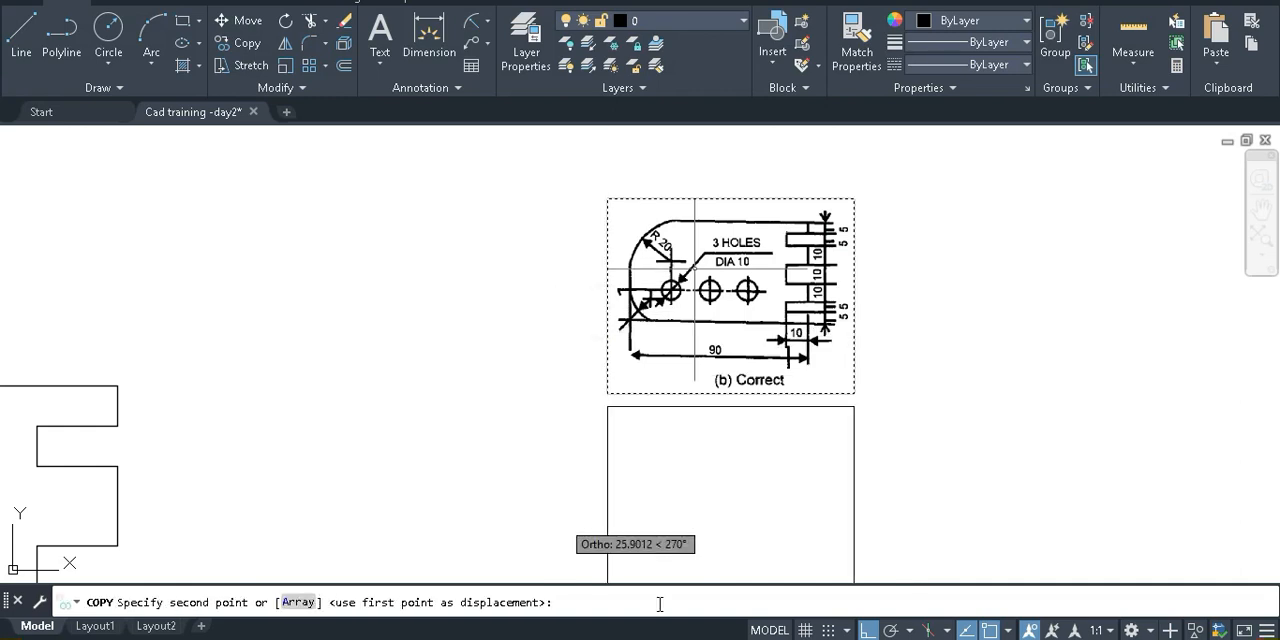
{"action": "key", "text": "F8"}
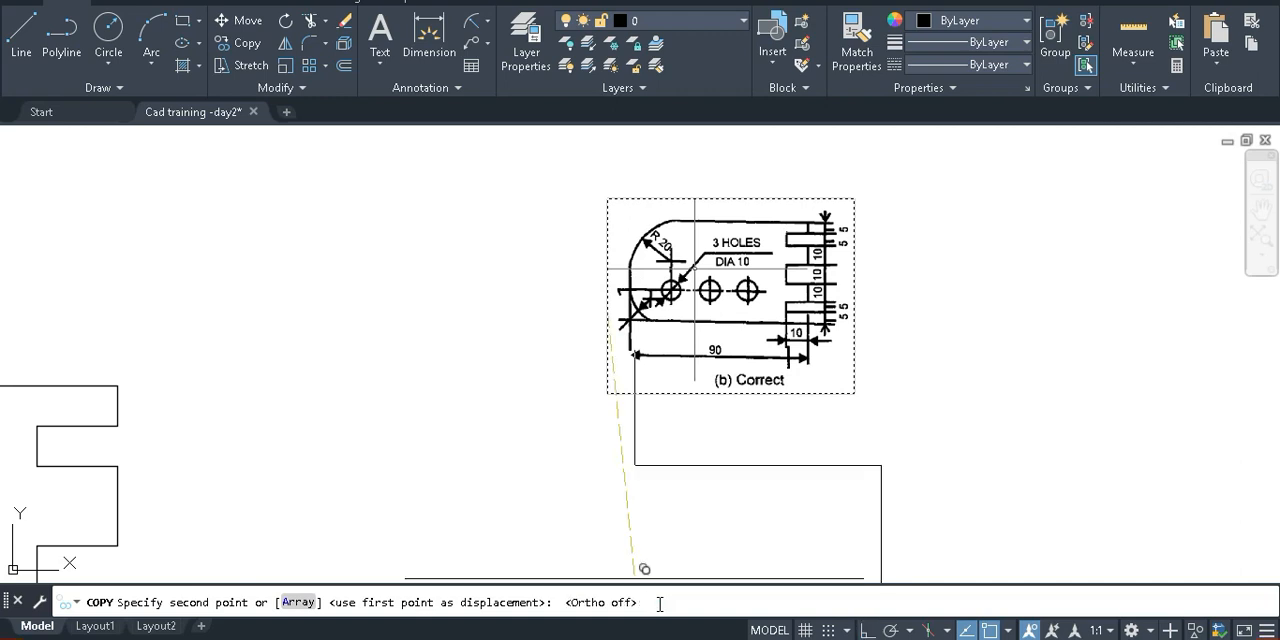
{"action": "type", "text": "15"}
{"action": "key", "text": "Return"}
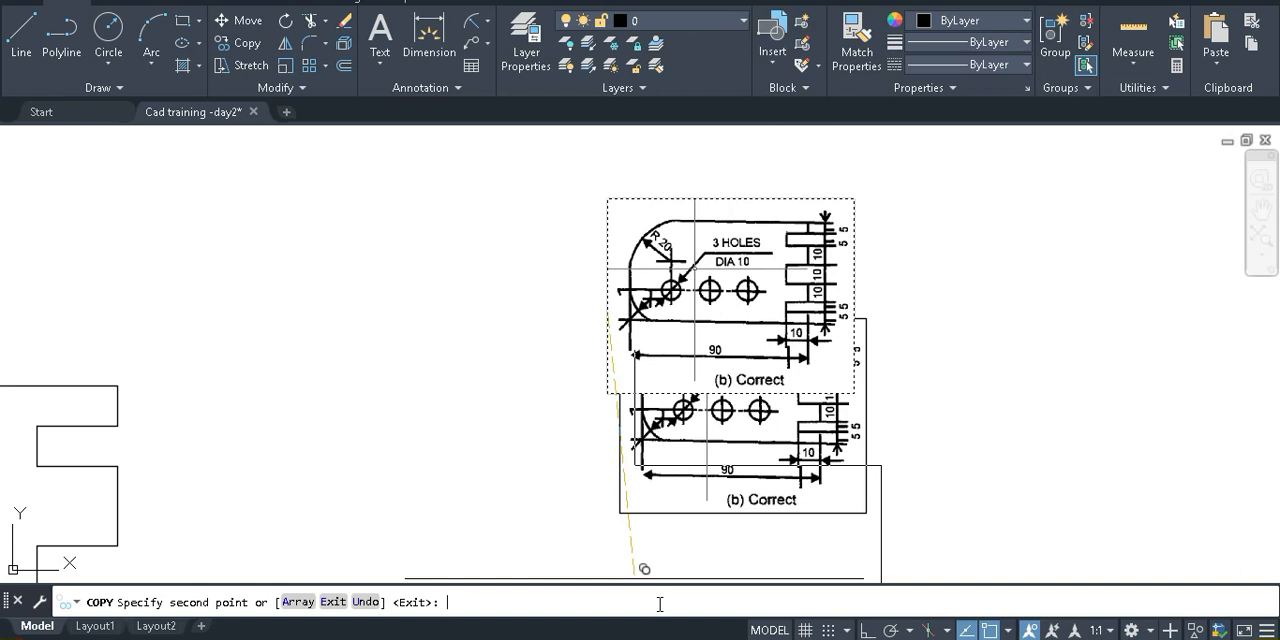
{"action": "key", "text": "Return"}
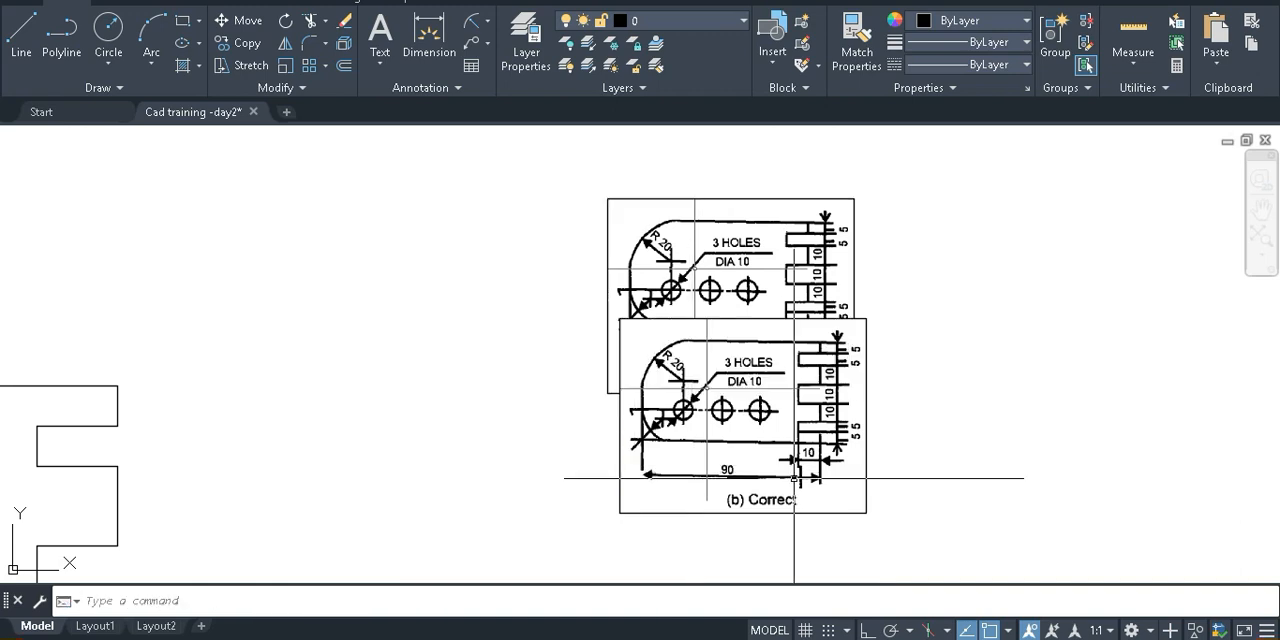
{"action": "key", "text": "ctrl+z"}
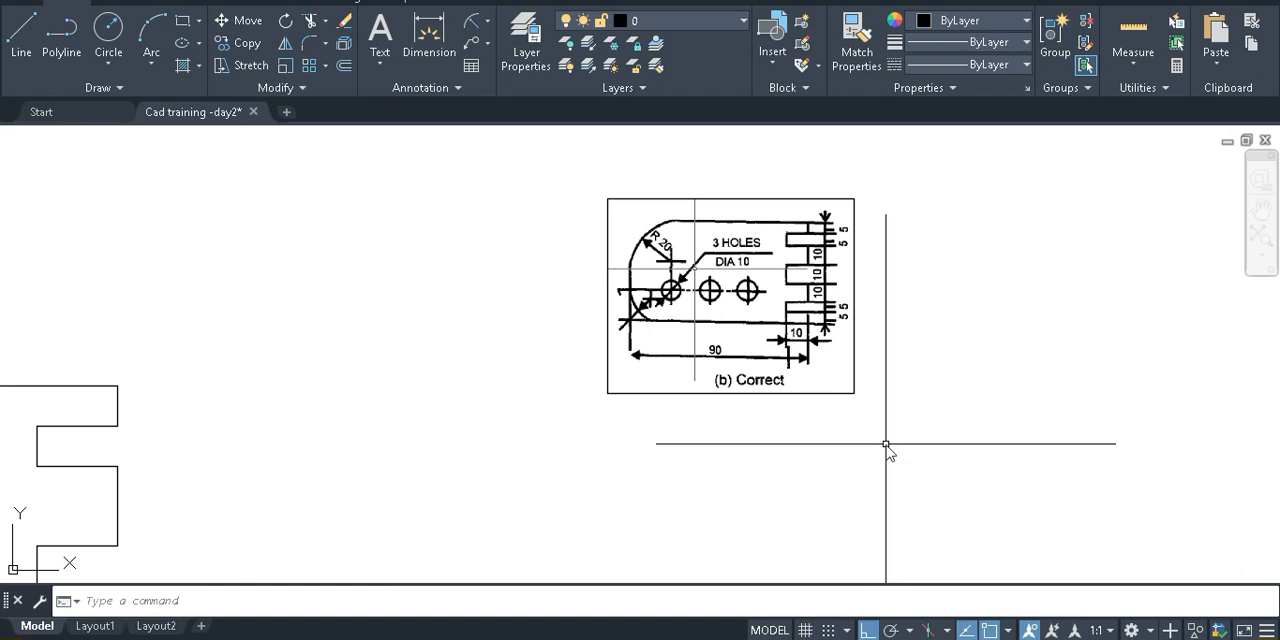
Try to rotate the reference image about its lower-left corner with Ortho off
{"action": "type", "text": "RO"}
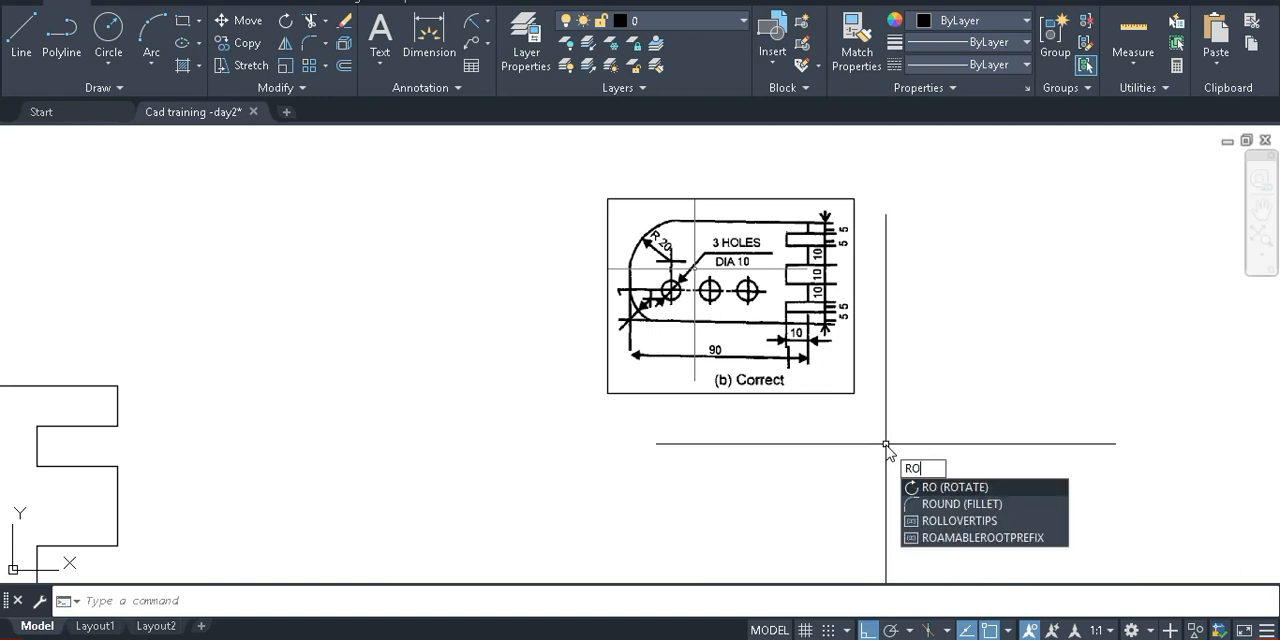
{"action": "key", "text": "Return"}
{"action": "left_click", "coordinate": [789, 429]}
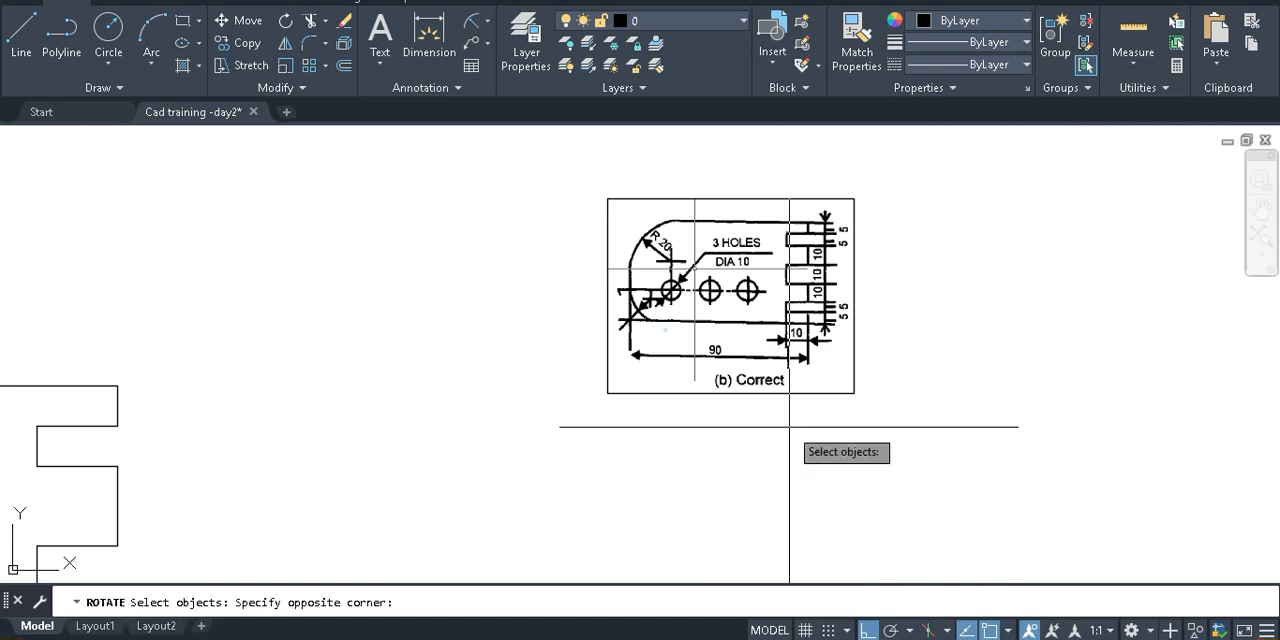
{"action": "left_click", "coordinate": [608, 391]}
{"action": "key", "text": "Return"}
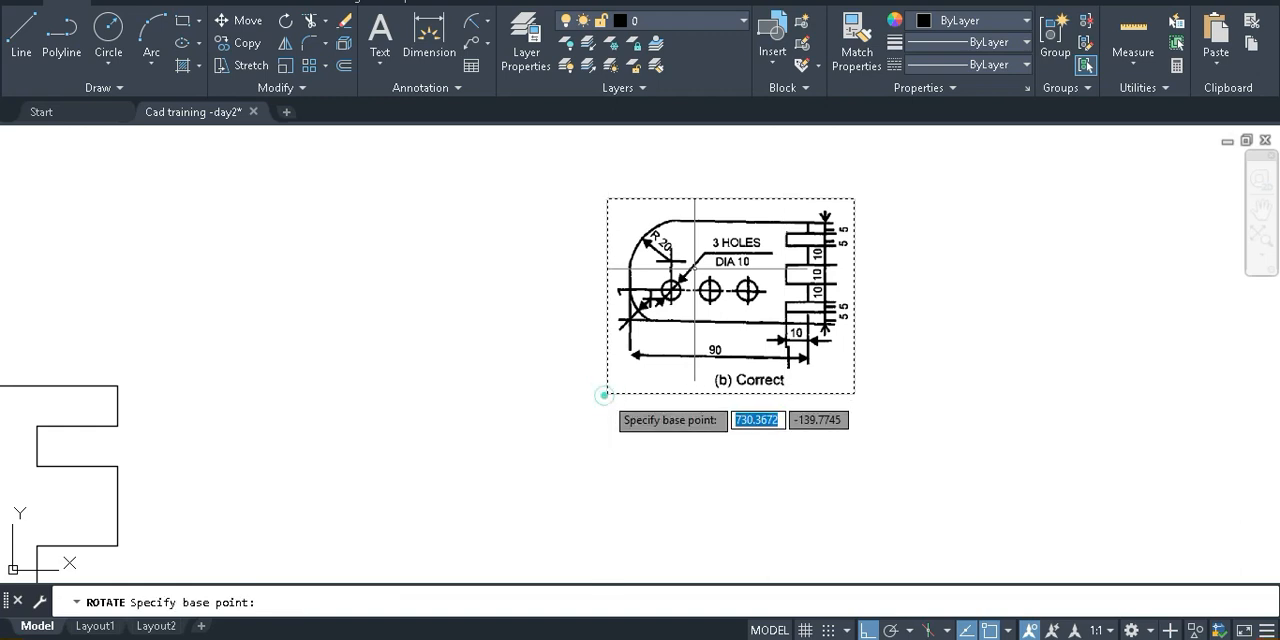
{"action": "left_click", "coordinate": [660, 398]}
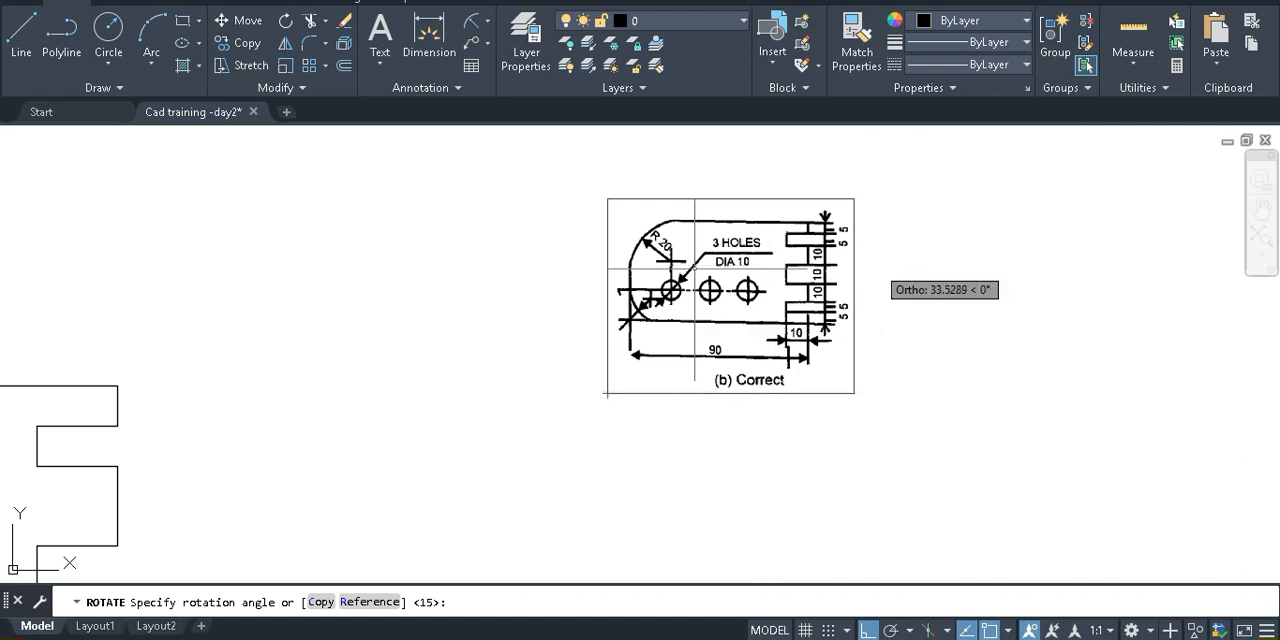
{"action": "key", "text": "F8"}
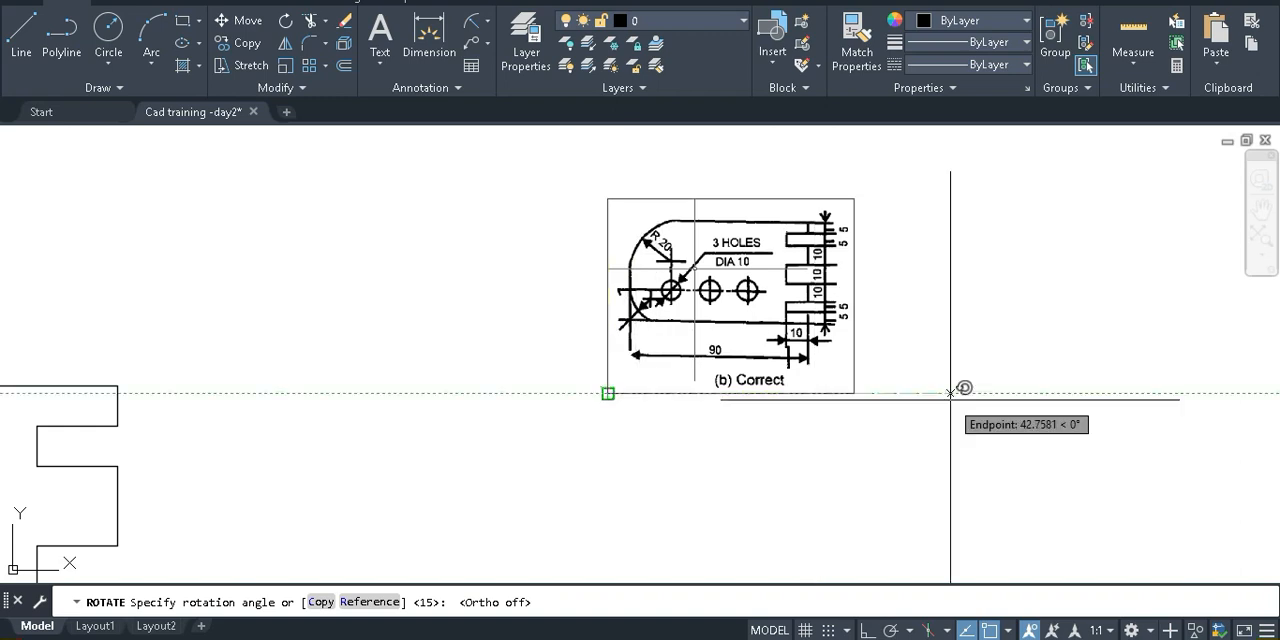
{"action": "left_click", "coordinate": [950, 398]}
Draw a horizontal line about 22.4 units long over the plate's lower edge in the reference image, with Ortho on
{"action": "scroll", "coordinate": [829, 357], "scroll_direction": "up", "scroll_amount": 2}
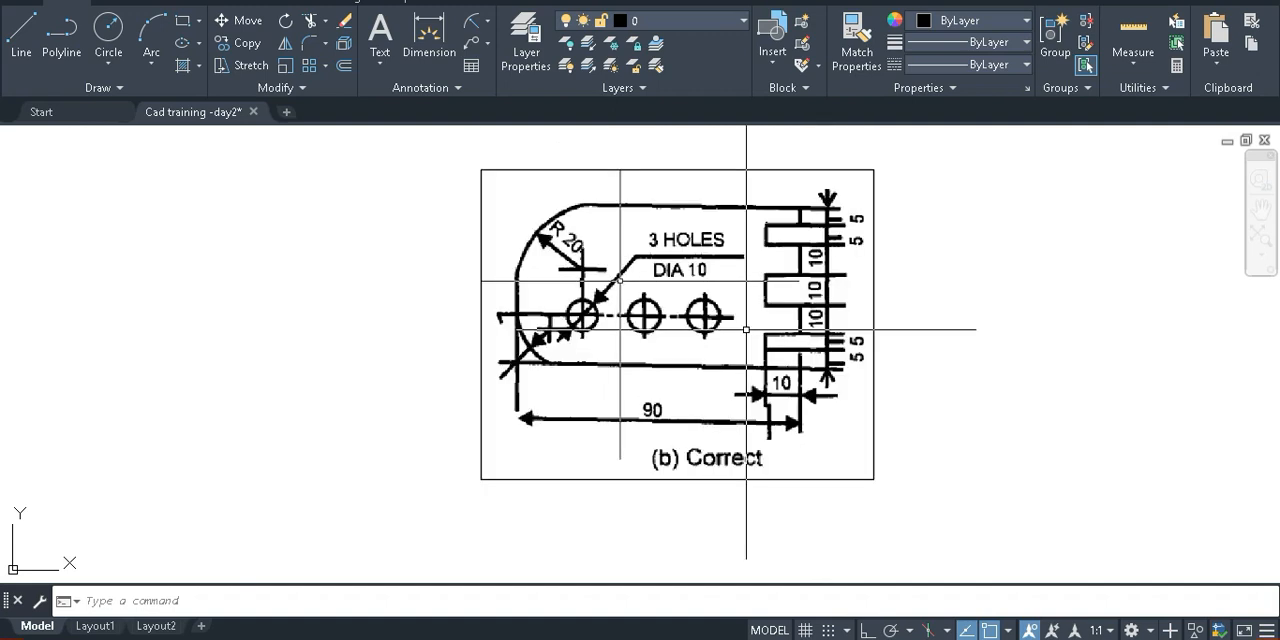
{"action": "scroll", "coordinate": [749, 315], "scroll_direction": "up", "scroll_amount": 2}
{"action": "type", "text": "l"}
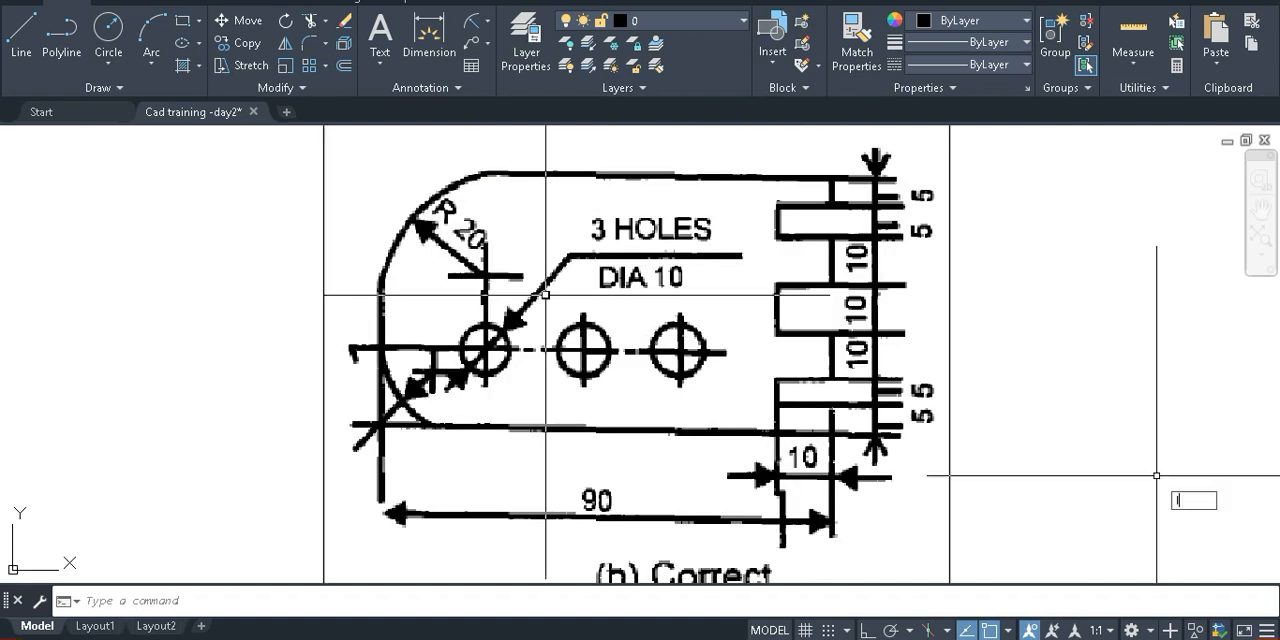
{"action": "key", "text": "Return"}
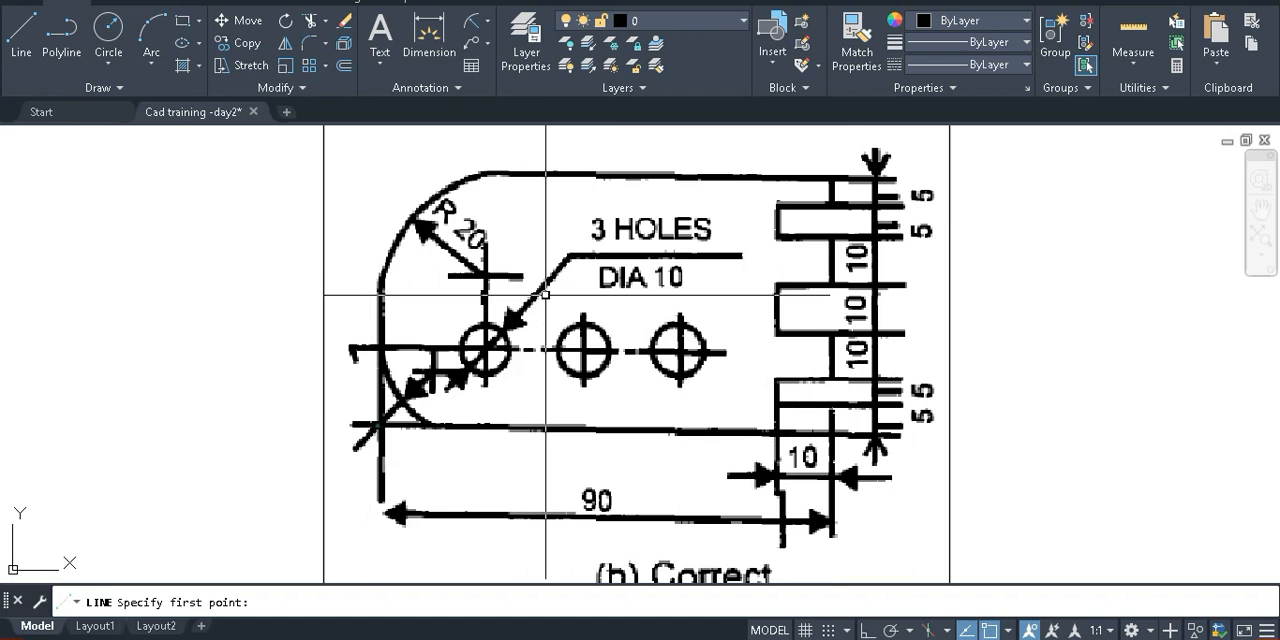
{"action": "left_click", "coordinate": [374, 426]}
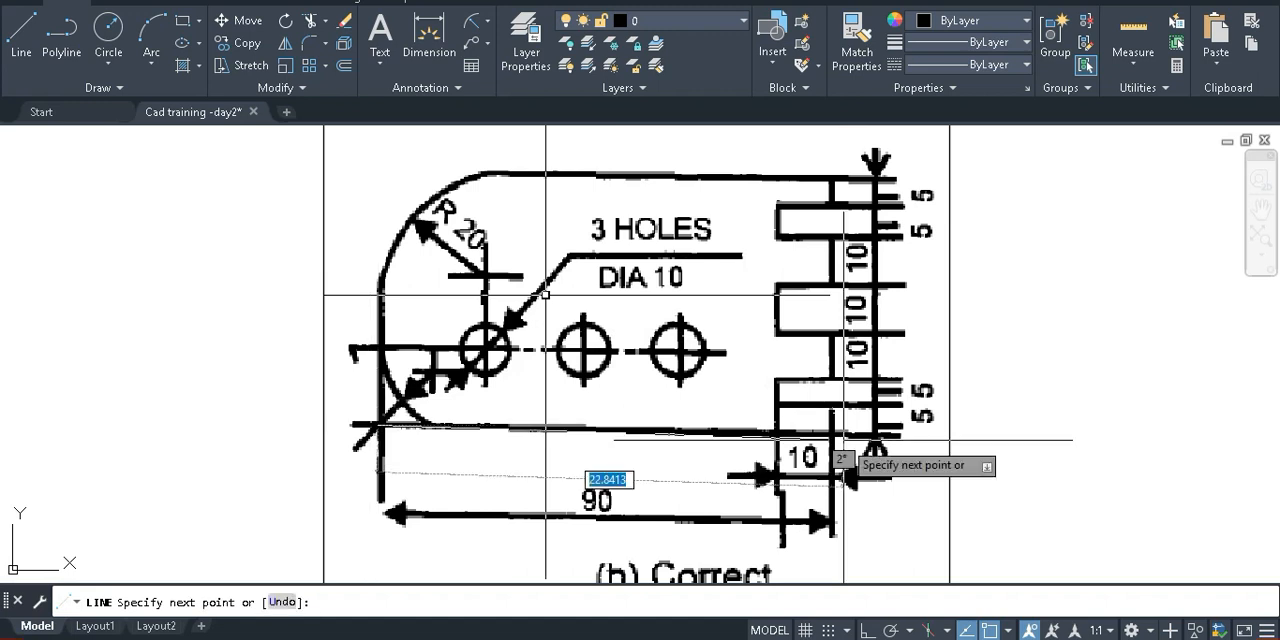
{"action": "key", "text": "F8"}
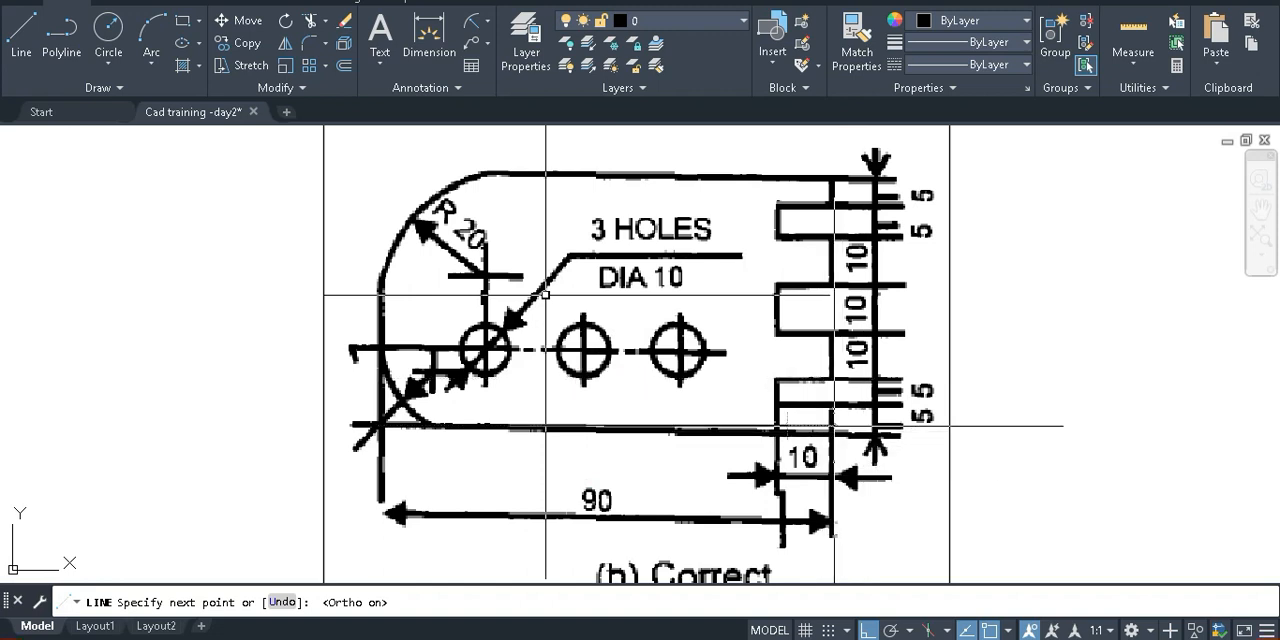
{"action": "key", "text": "Escape"}
Change the colour of the horizontal line over the plate's lower edge to Red
{"action": "left_click", "coordinate": [812, 428]}
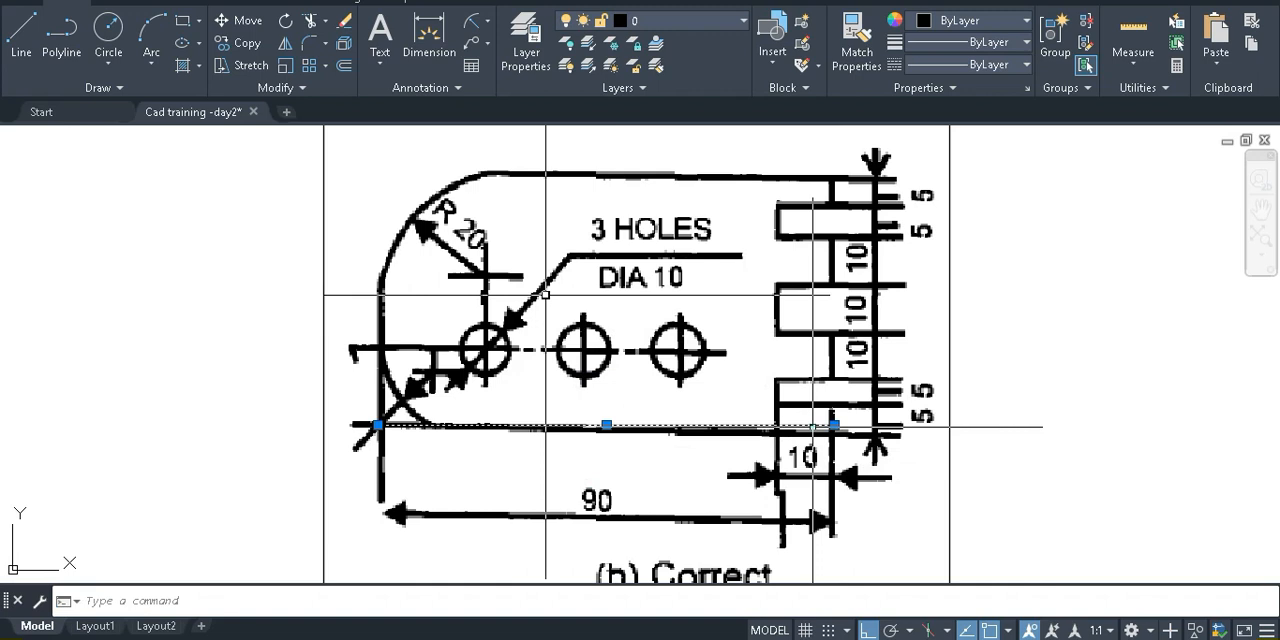
{"action": "type", "text": "ch"}
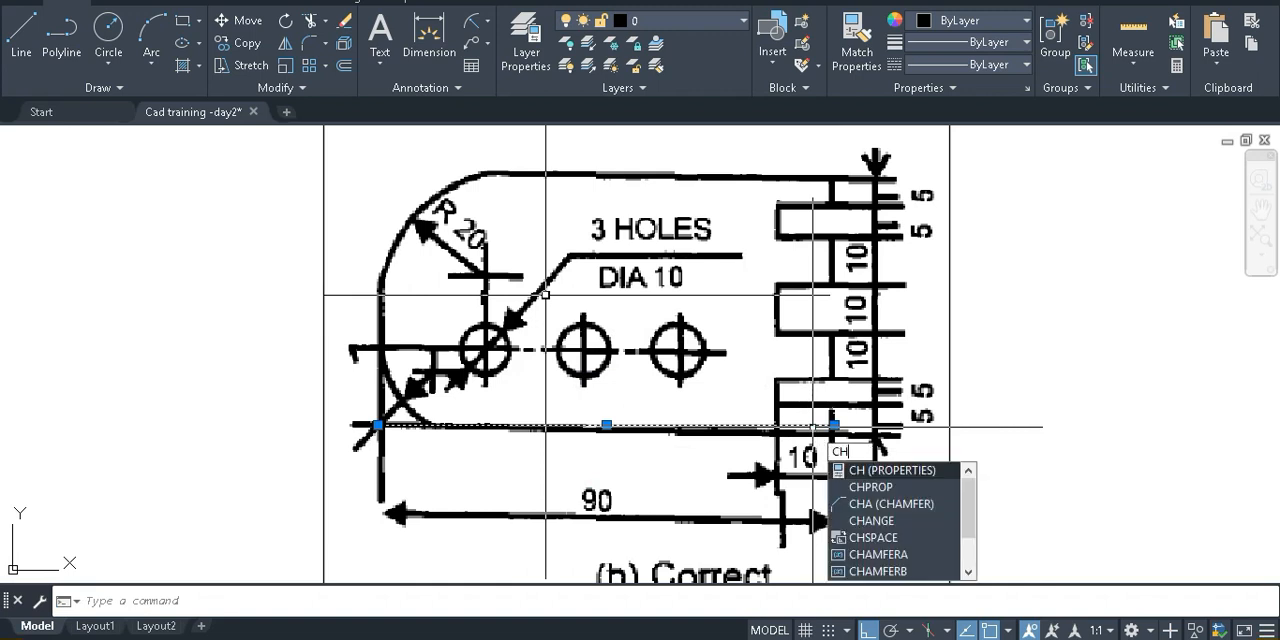
{"action": "key", "text": "Return"}
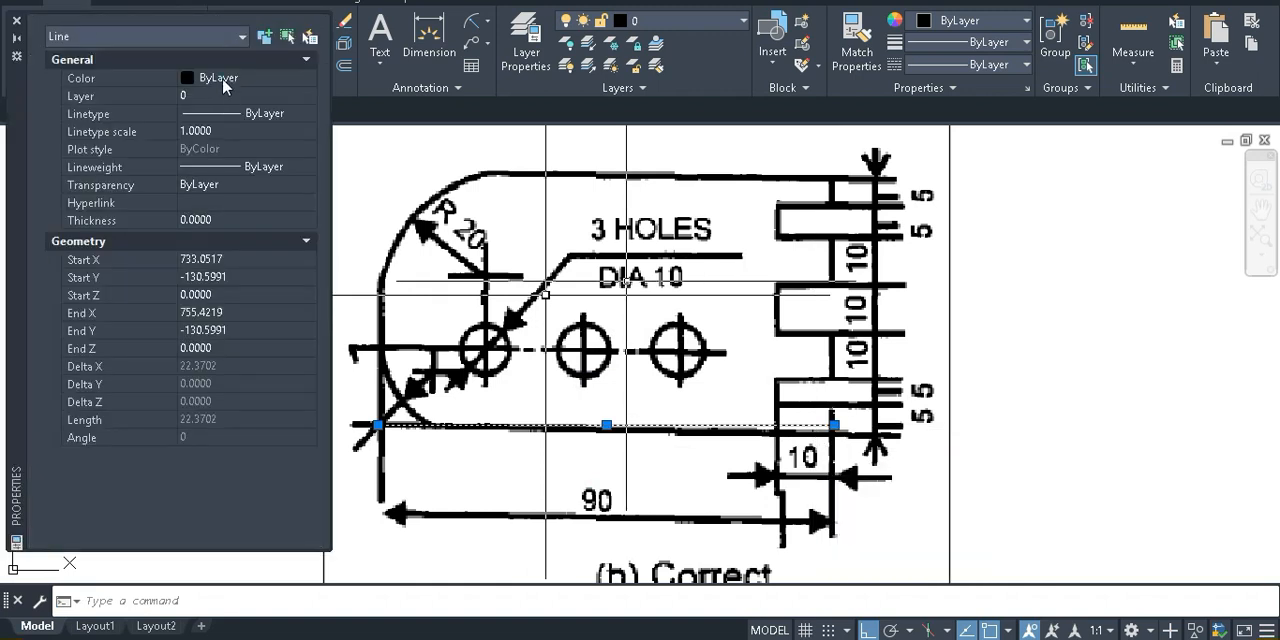
{"action": "left_click", "coordinate": [225, 80]}
{"action": "left_click", "coordinate": [228, 78]}
{"action": "left_click", "coordinate": [232, 127]}
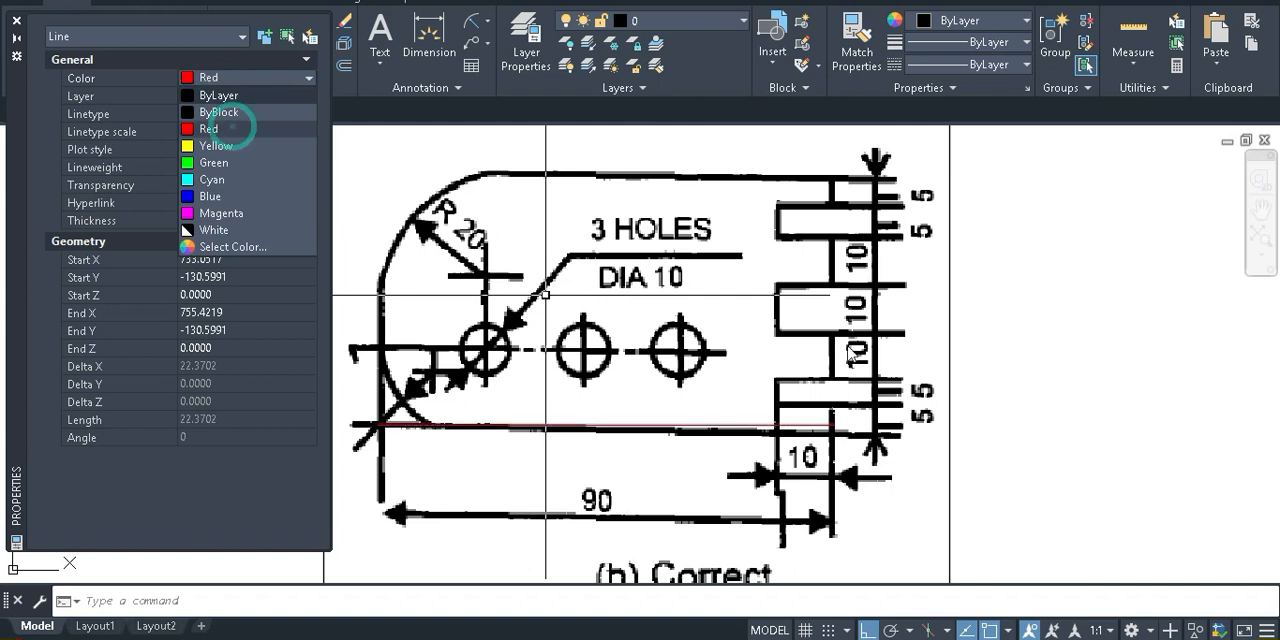
{"action": "key", "text": "Escape"}
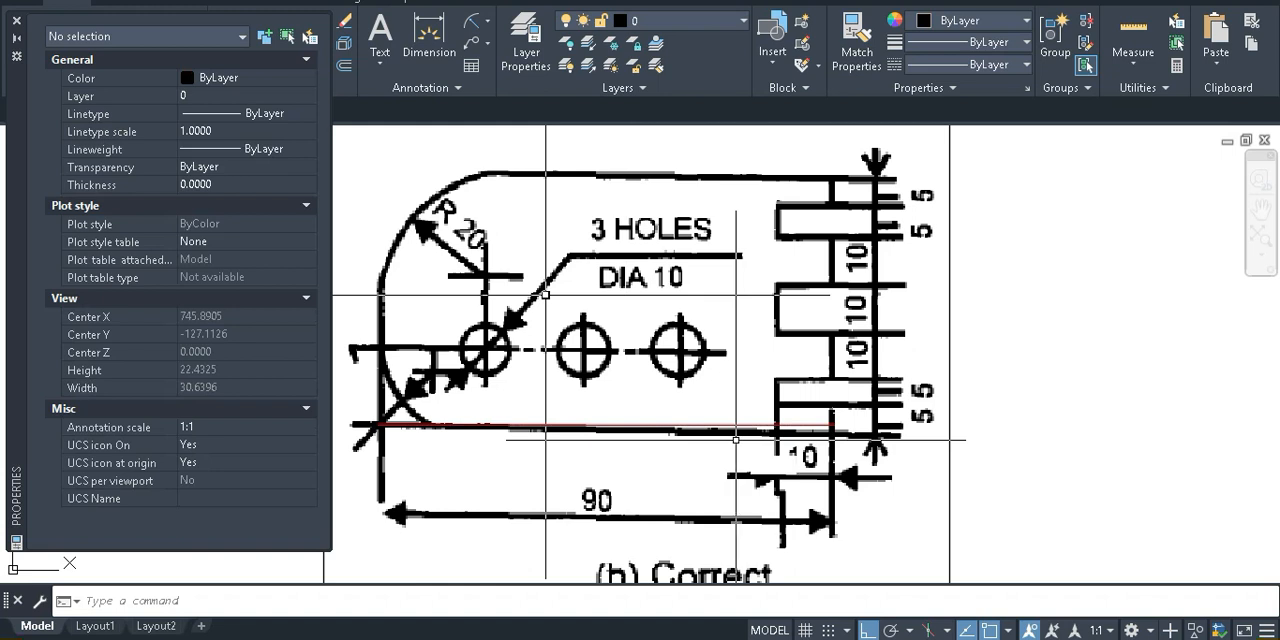
Draw a vertical line about 11.6 units long upward from the left end of the red horizontal line
{"action": "type", "text": "l"}
{"action": "key", "text": "Return"}
{"action": "left_click", "coordinate": [377, 425]}
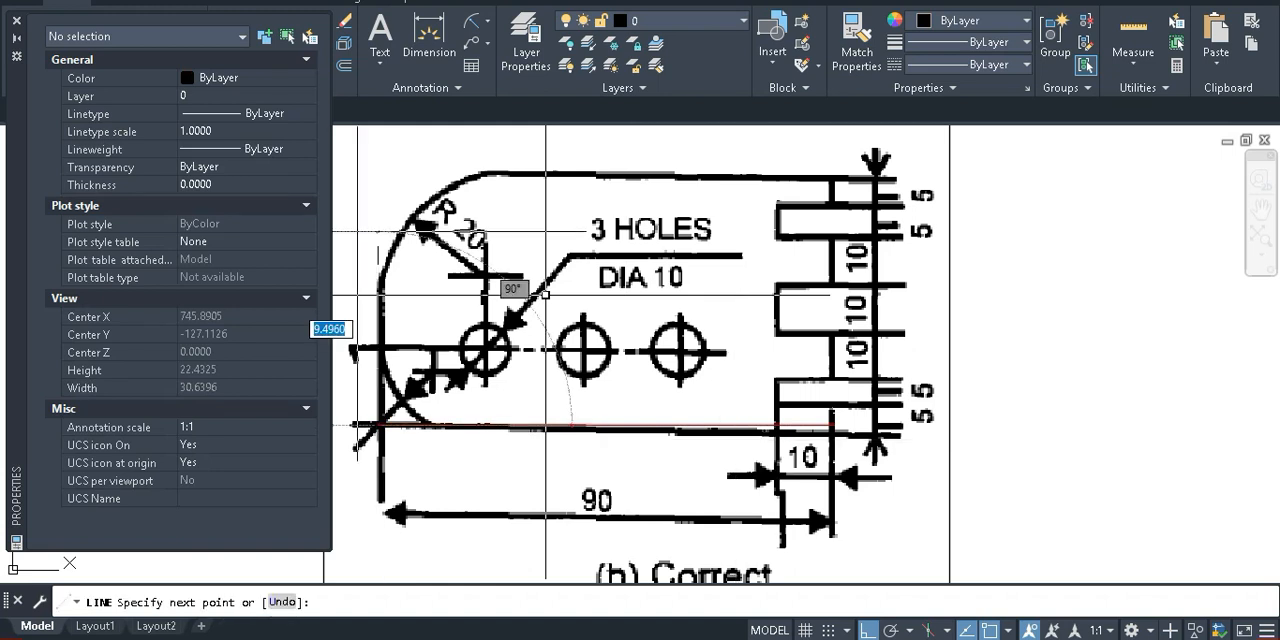
{"action": "left_click", "coordinate": [371, 189]}
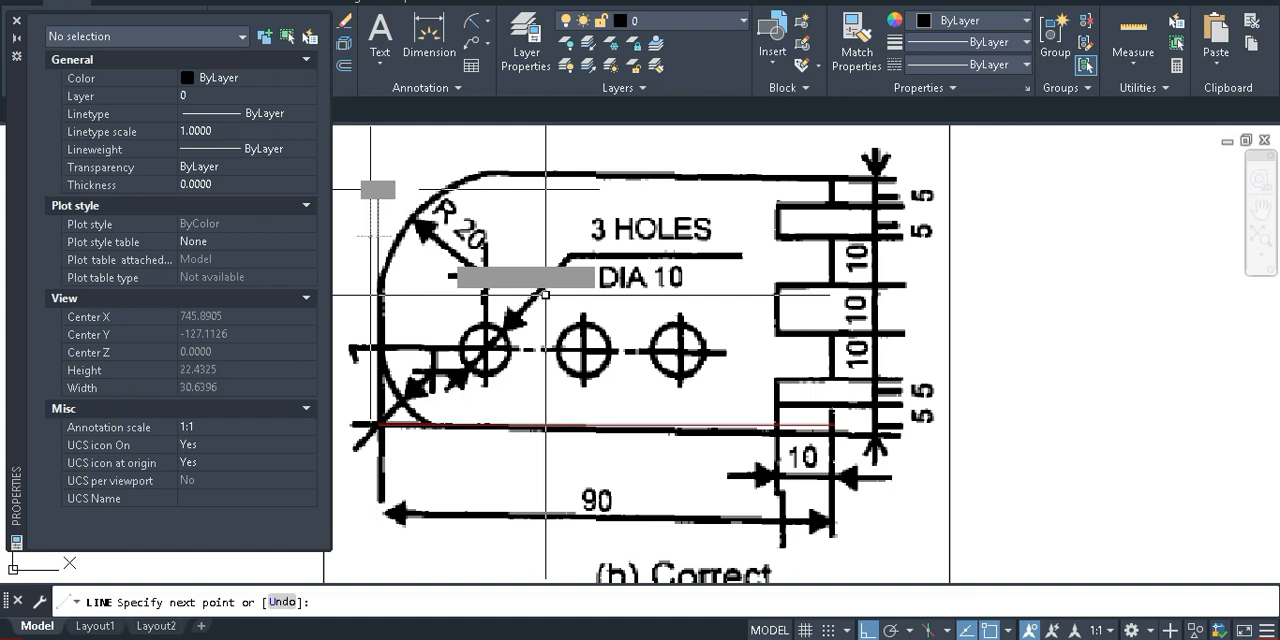
{"action": "key", "text": "Escape"}
Change the colour of the vertical line over the plate's left edge to Red
{"action": "left_click", "coordinate": [379, 250]}
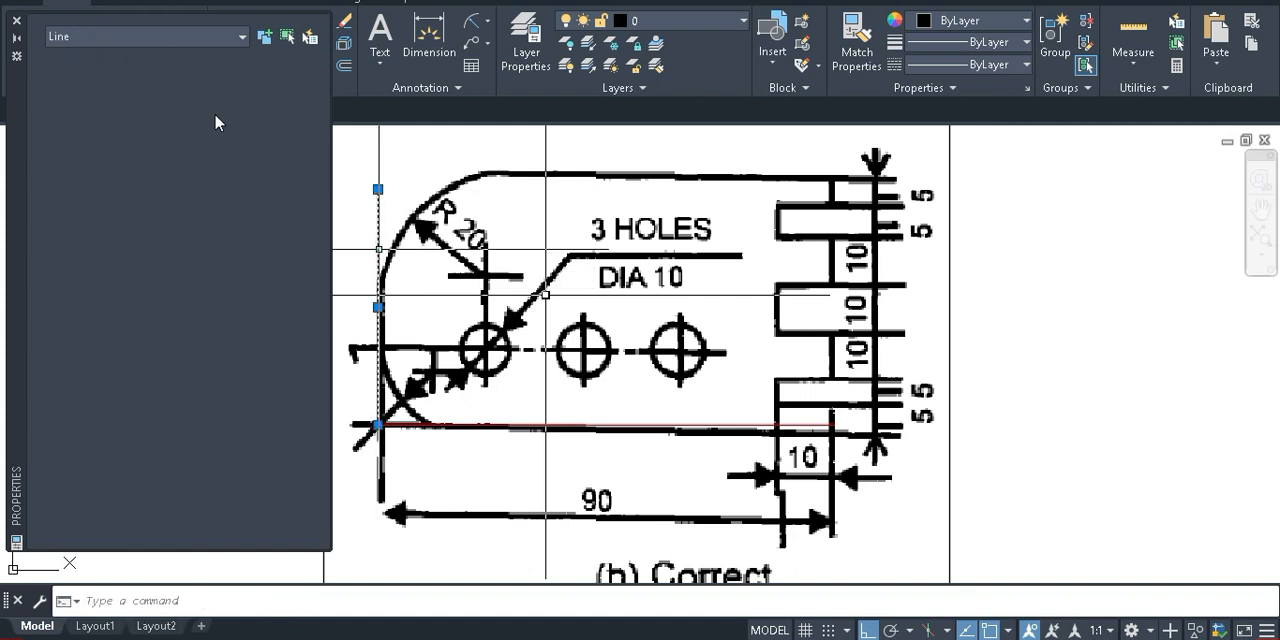
{"action": "left_click", "coordinate": [224, 80]}
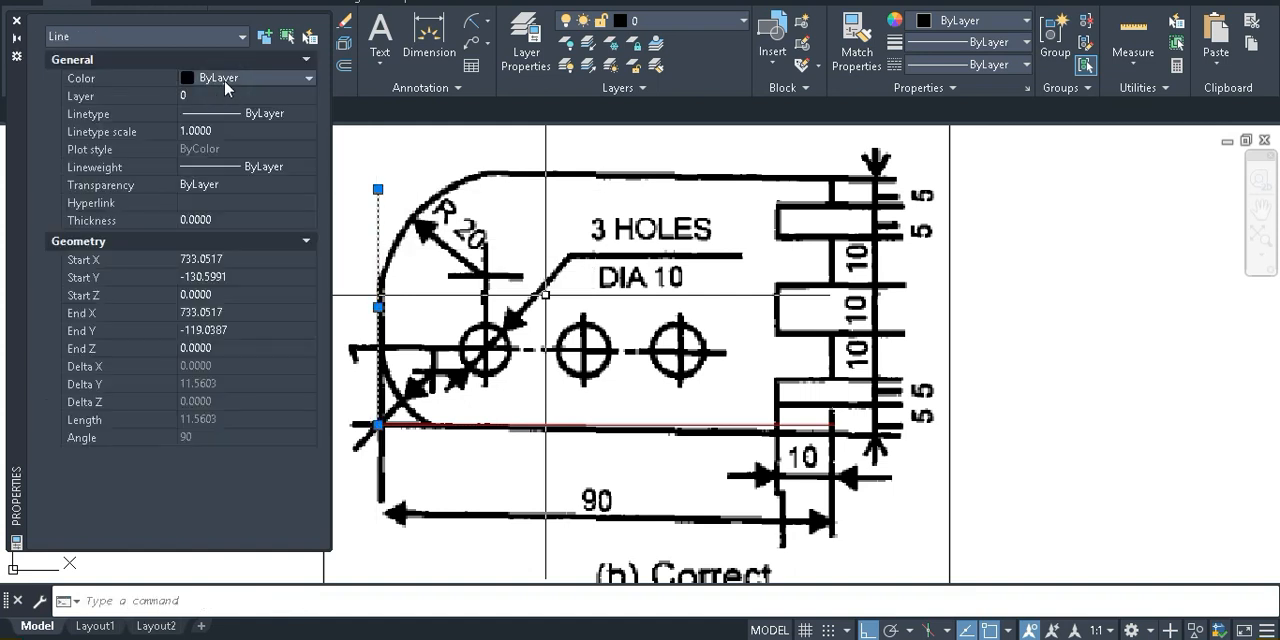
{"action": "left_click", "coordinate": [224, 80]}
{"action": "left_click", "coordinate": [209, 129]}
Dimension the red horizontal line's length, placing the dimension below the reference image
{"action": "middle_click_drag", "start_coordinate": [545, 296], "coordinate": [642, 296]}
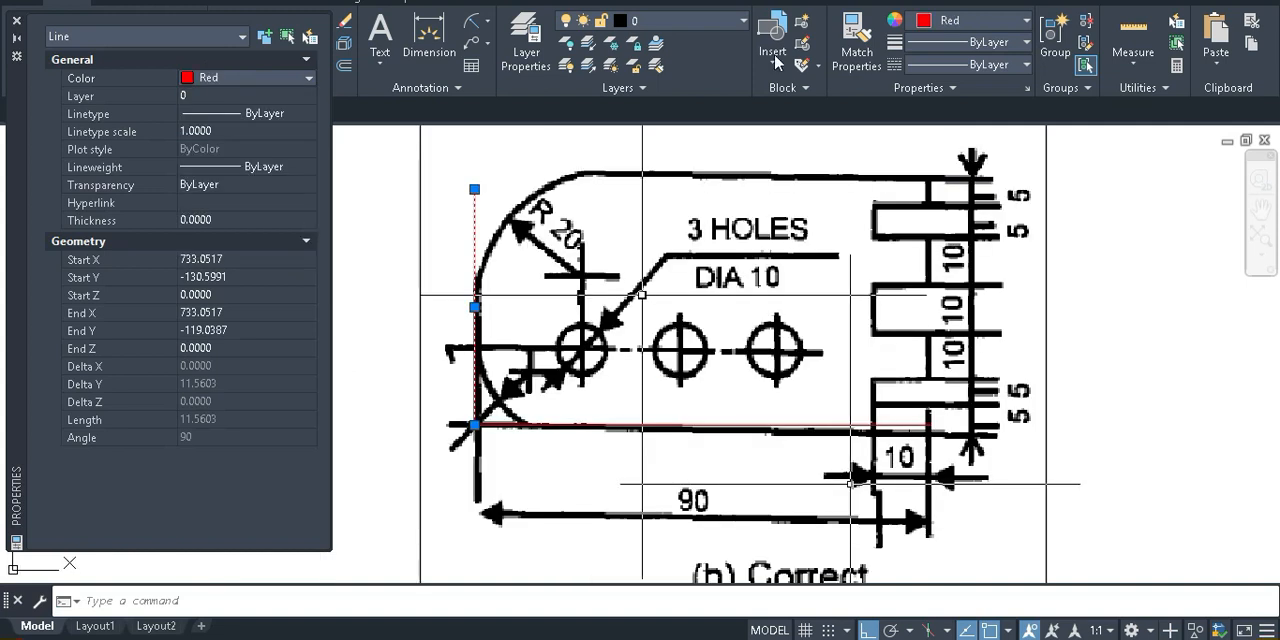
{"action": "left_click", "coordinate": [427, 38]}
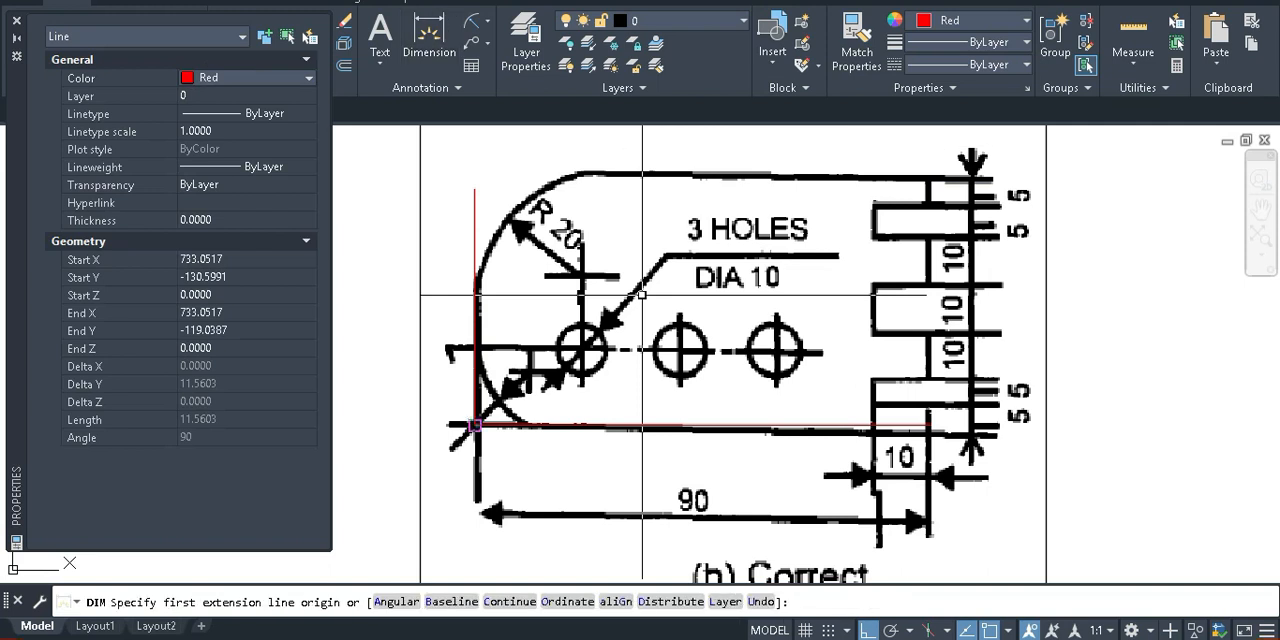
{"action": "left_click", "coordinate": [476, 425]}
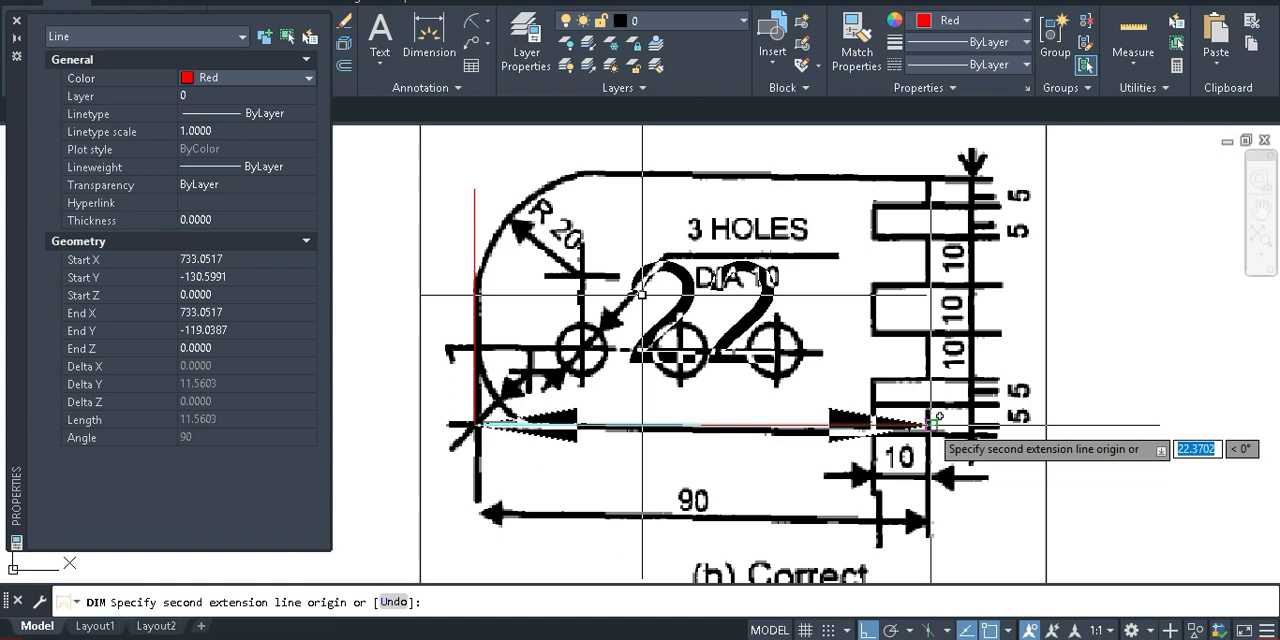
{"action": "left_click", "coordinate": [926, 440]}
{"action": "scroll", "coordinate": [747, 406], "scroll_direction": "down", "scroll_amount": 5}
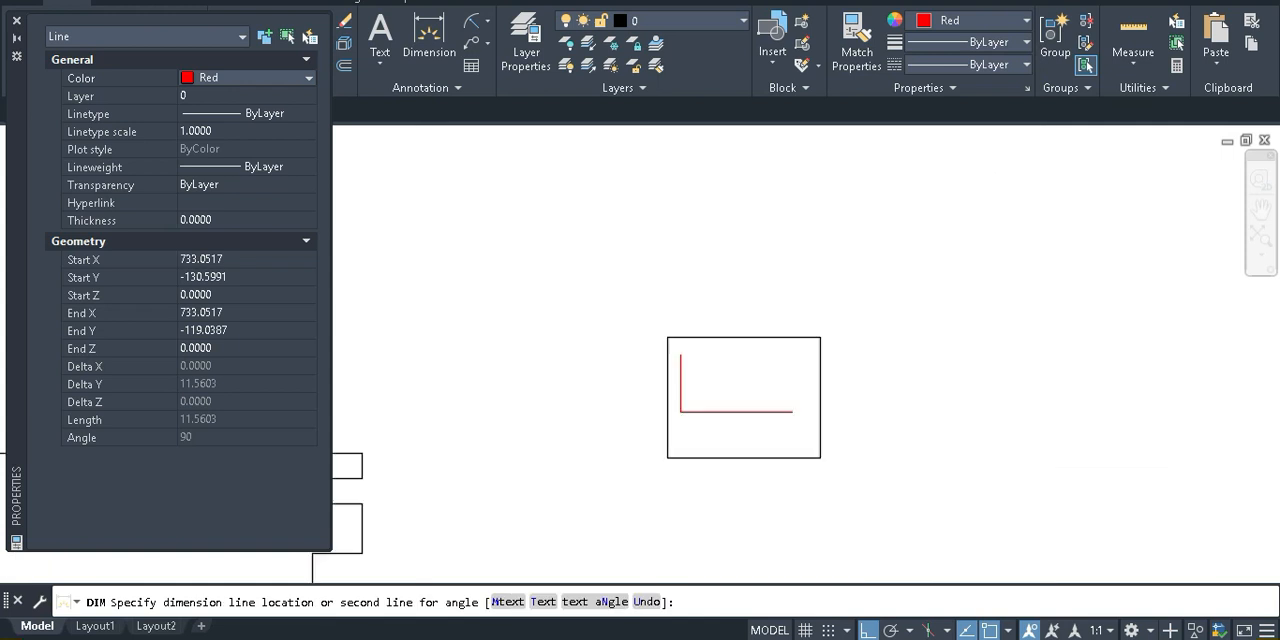
{"action": "left_click", "coordinate": [724, 492]}
Draw a horizontal line over the plate's upper edge in reference image (b), ending just past the red vertical line
{"action": "scroll", "coordinate": [714, 401], "scroll_direction": "up", "scroll_amount": 4}
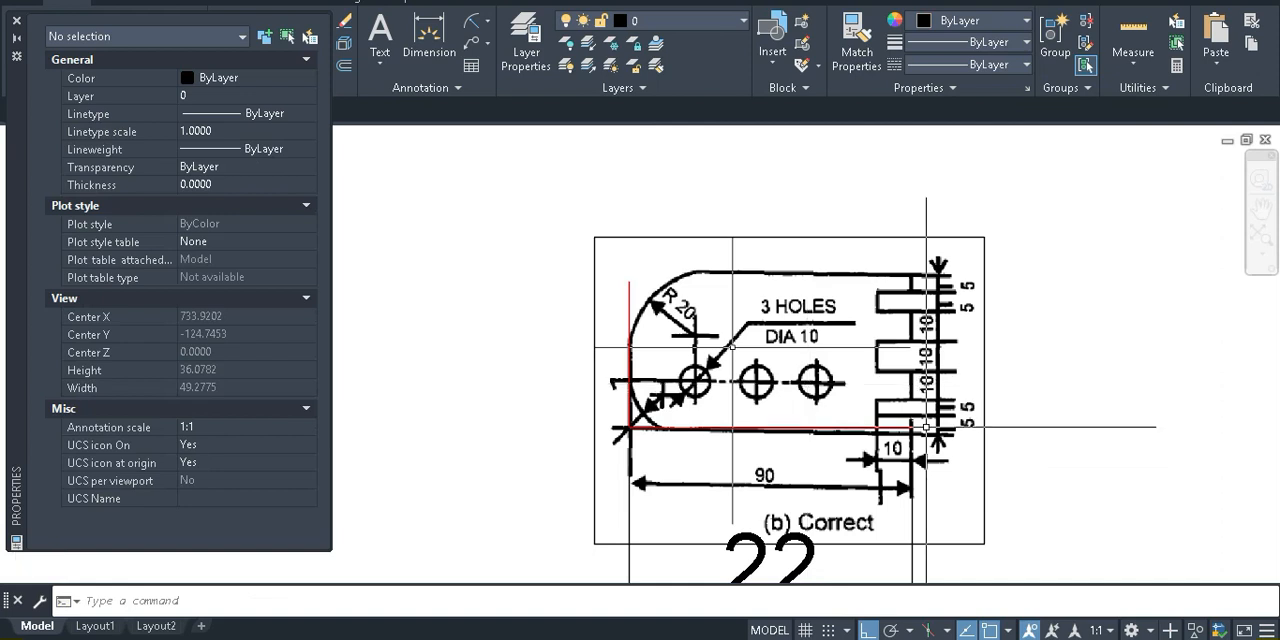
{"action": "scroll", "coordinate": [929, 420], "scroll_direction": "up", "scroll_amount": 4}
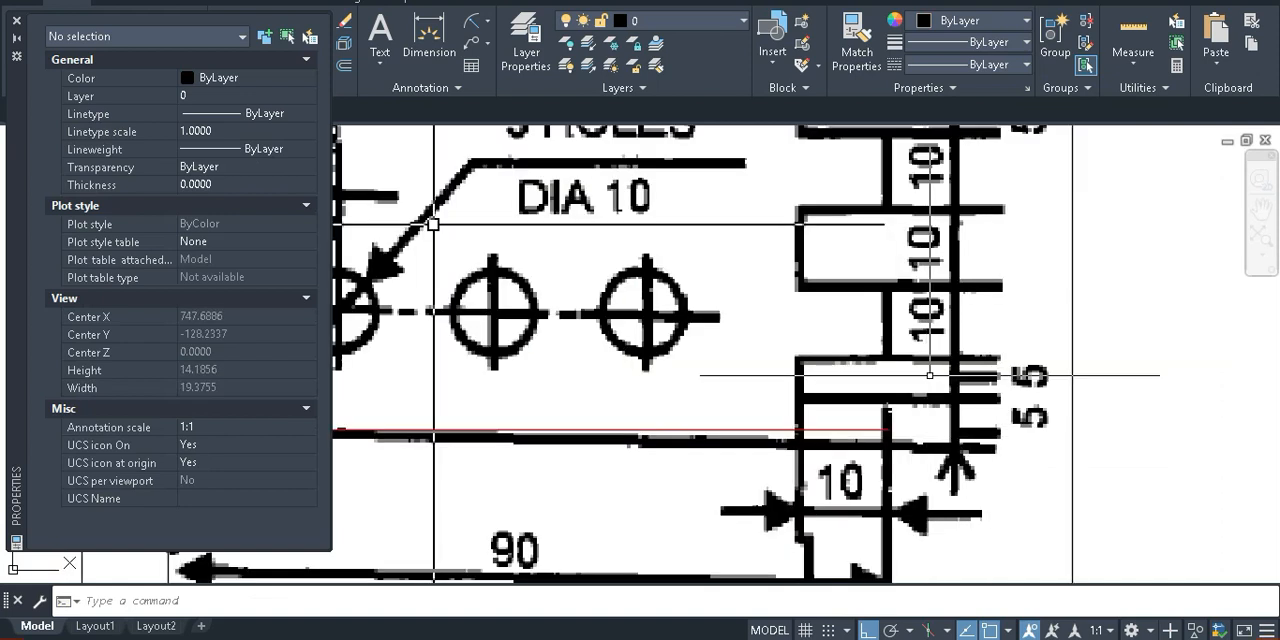
{"action": "middle_click_drag", "start_coordinate": [930, 379], "coordinate": [902, 509]}
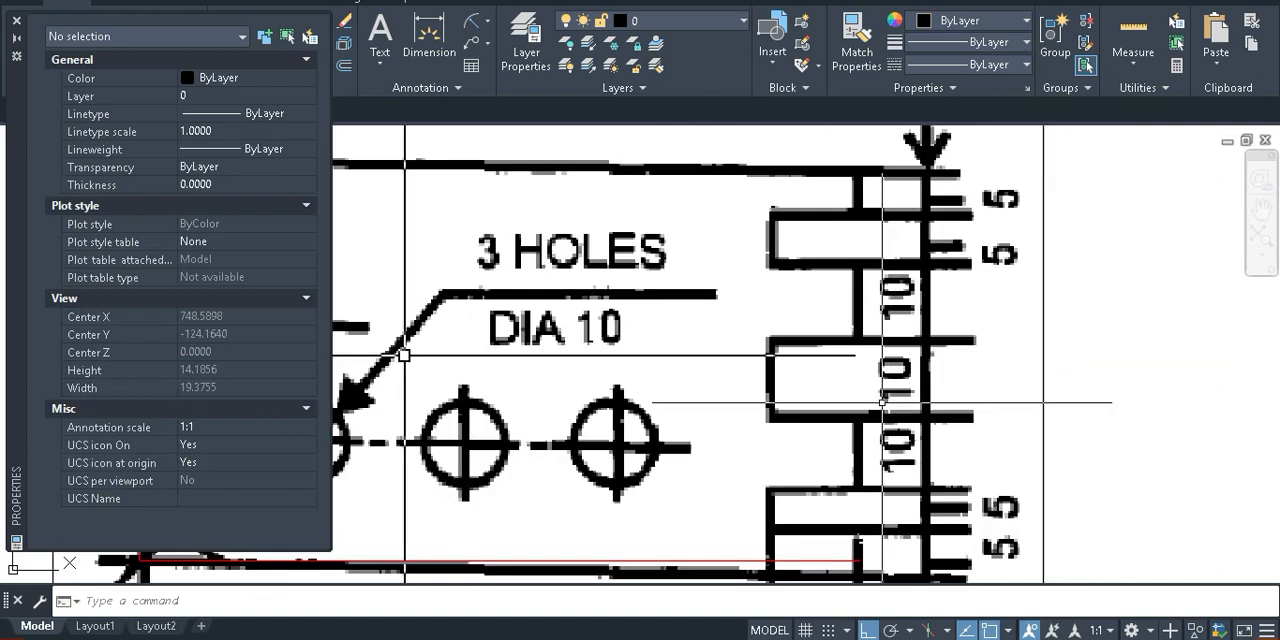
{"action": "scroll", "coordinate": [921, 208], "scroll_direction": "down", "scroll_amount": 4}
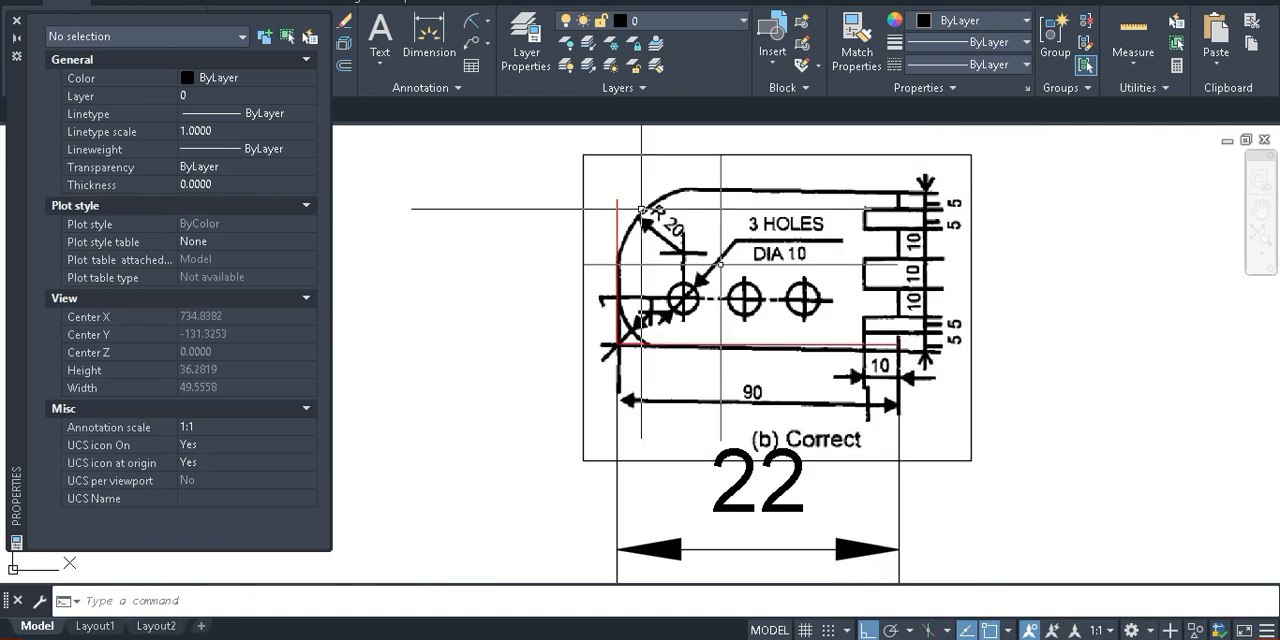
{"action": "type", "text": "l"}
{"action": "key", "text": "Return"}
{"action": "scroll", "coordinate": [736, 185], "scroll_direction": "up", "scroll_amount": 4}
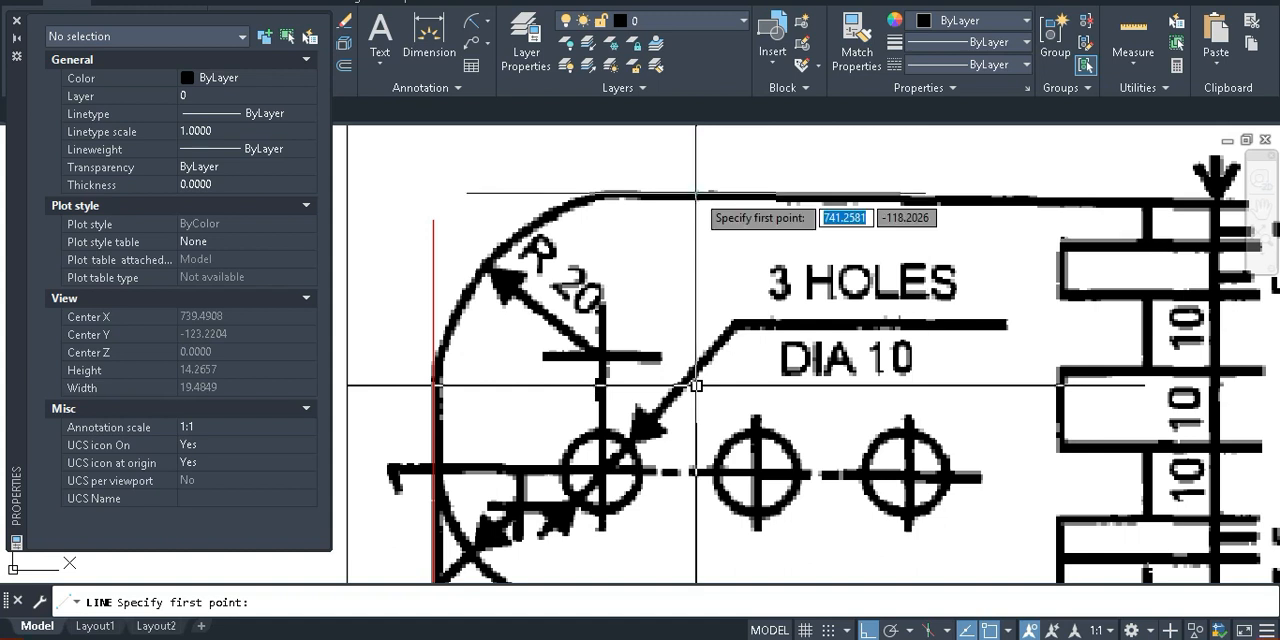
{"action": "left_click", "coordinate": [696, 385]}
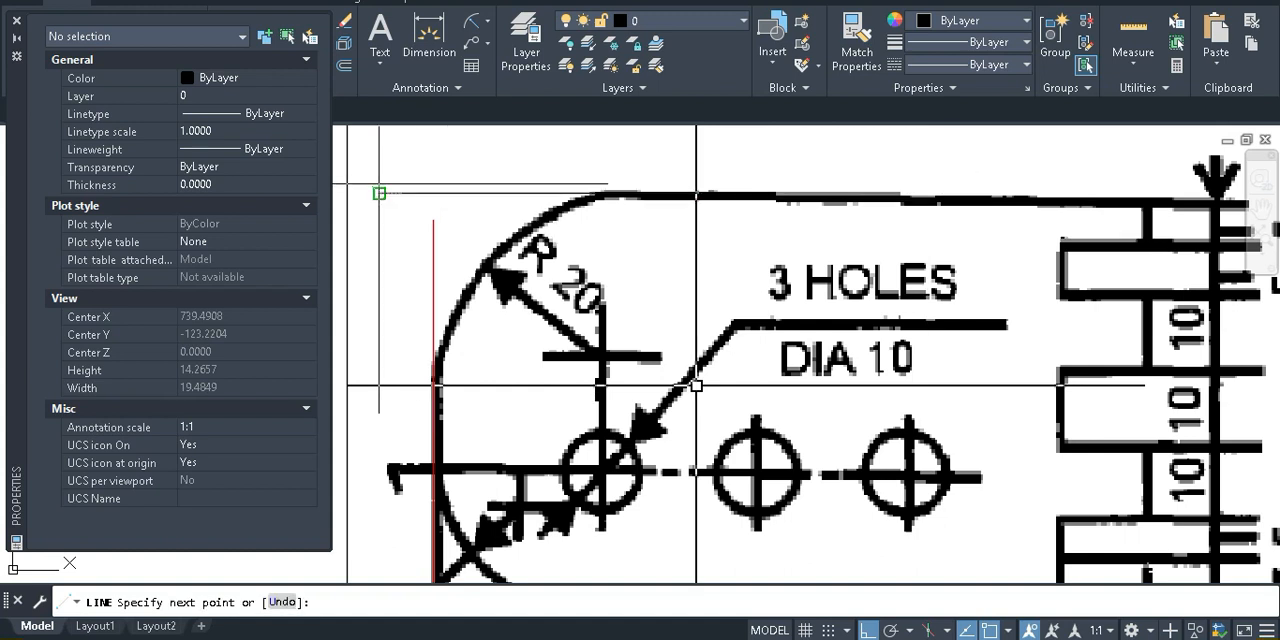
{"action": "left_click", "coordinate": [379, 193]}
{"action": "key", "text": "Return"}
Extend the red vertical line's upper end to the horizontal line over the plate's upper edge
{"action": "type", "text": "ex"}
{"action": "key", "text": "Return"}
{"action": "left_click", "coordinate": [431, 233]}
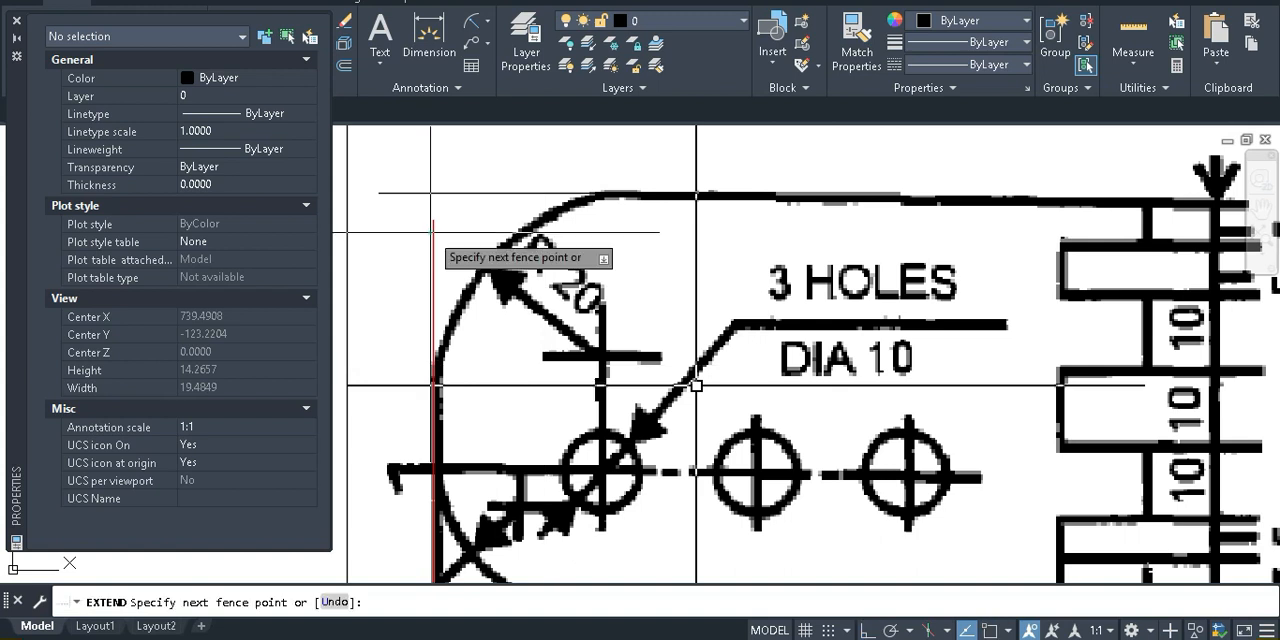
{"action": "key", "text": "Return"}
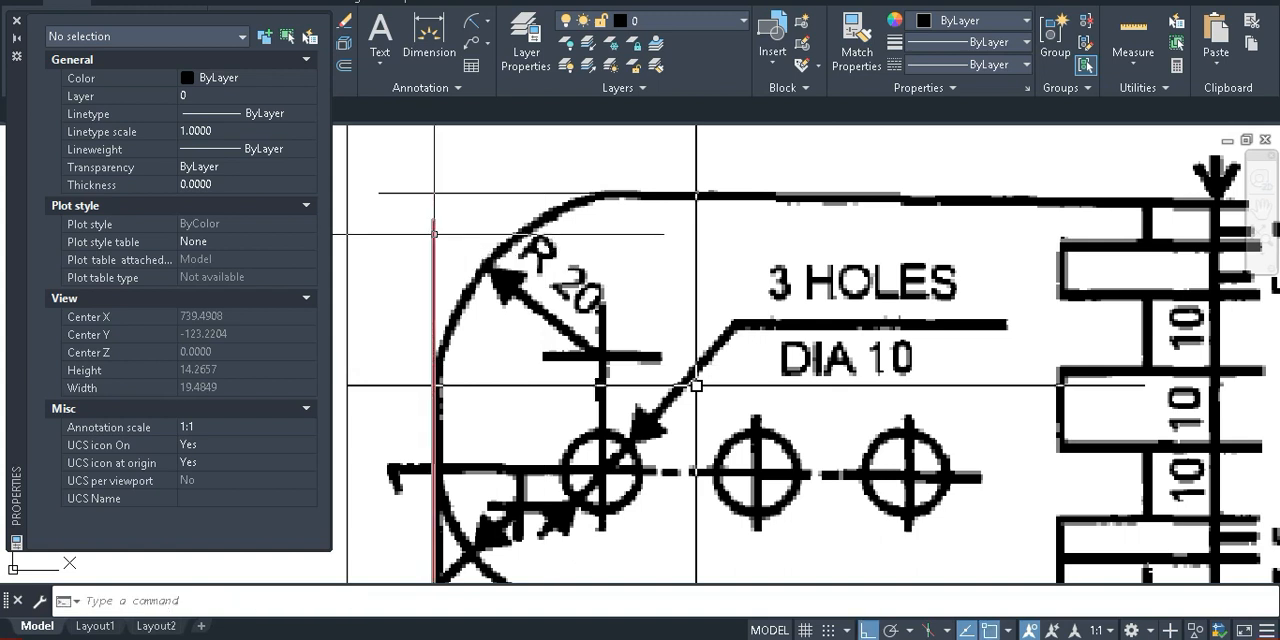
{"action": "key", "text": "Return"}
{"action": "left_click", "coordinate": [435, 230]}
{"action": "key", "text": "Return"}
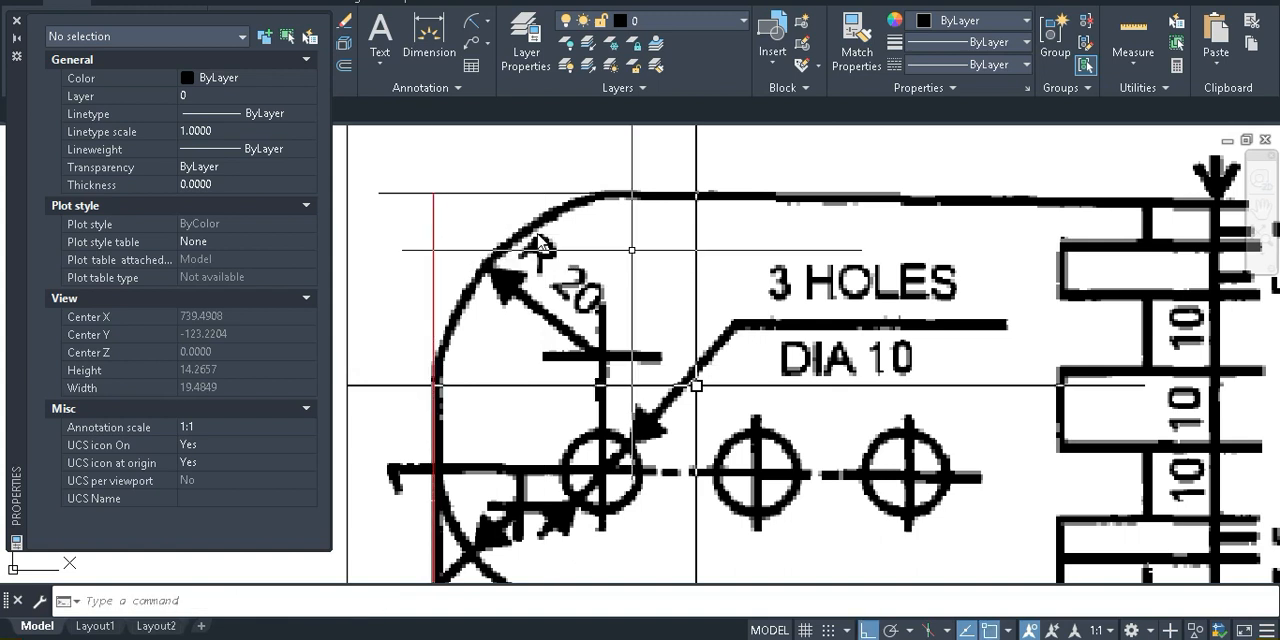
Trim the upper horizontal line's overhang beyond the red vertical line
{"action": "type", "text": "tr"}
{"action": "key", "text": "Return"}
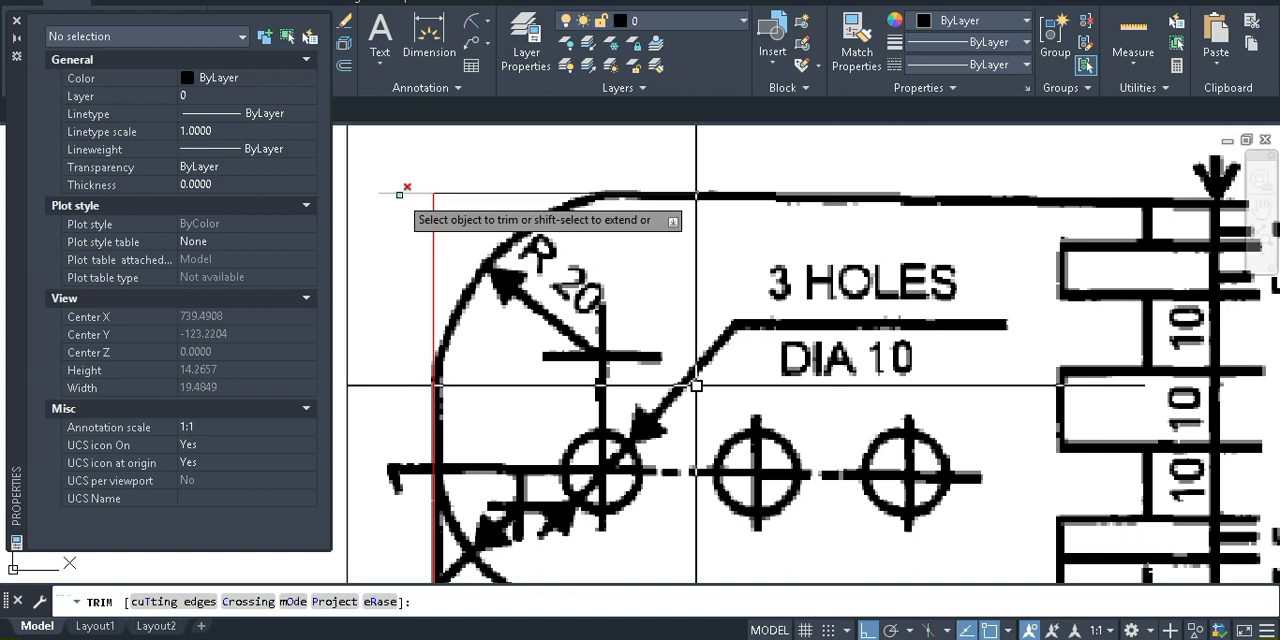
{"action": "key", "text": "Escape"}
Dimension the red vertical line's full height, placing the dimension to the left of the reference image
{"action": "scroll", "coordinate": [696, 385], "scroll_direction": "down", "scroll_amount": 6}
{"action": "left_click", "coordinate": [430, 28]}
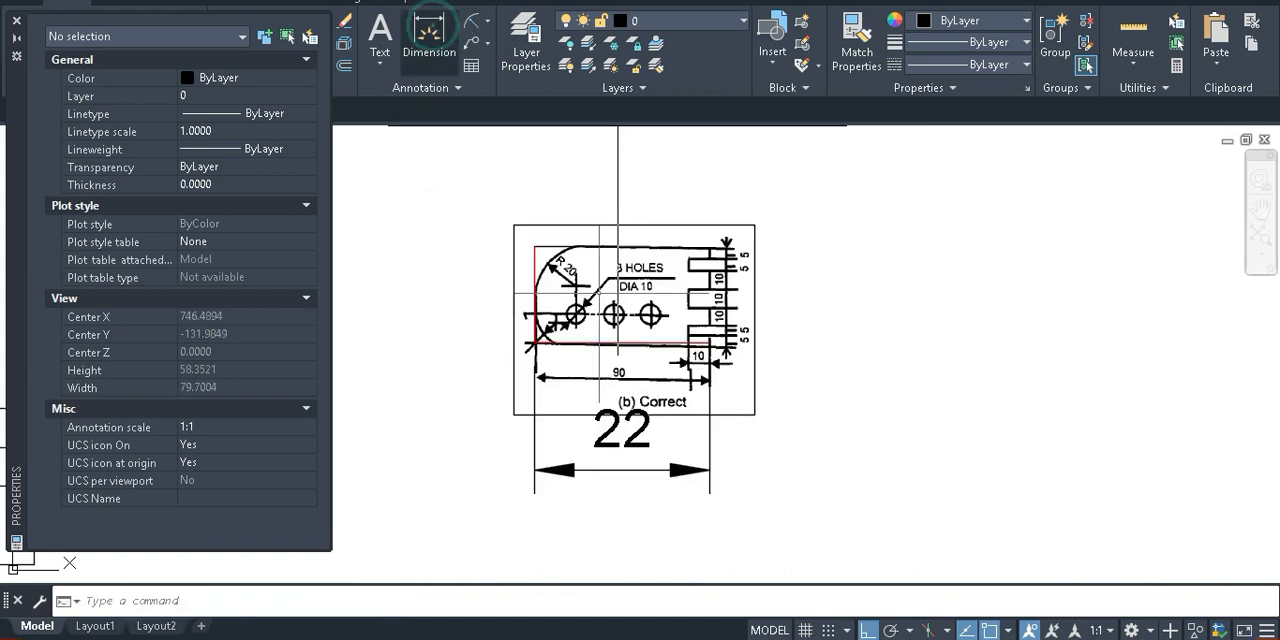
{"action": "left_click", "coordinate": [531, 247]}
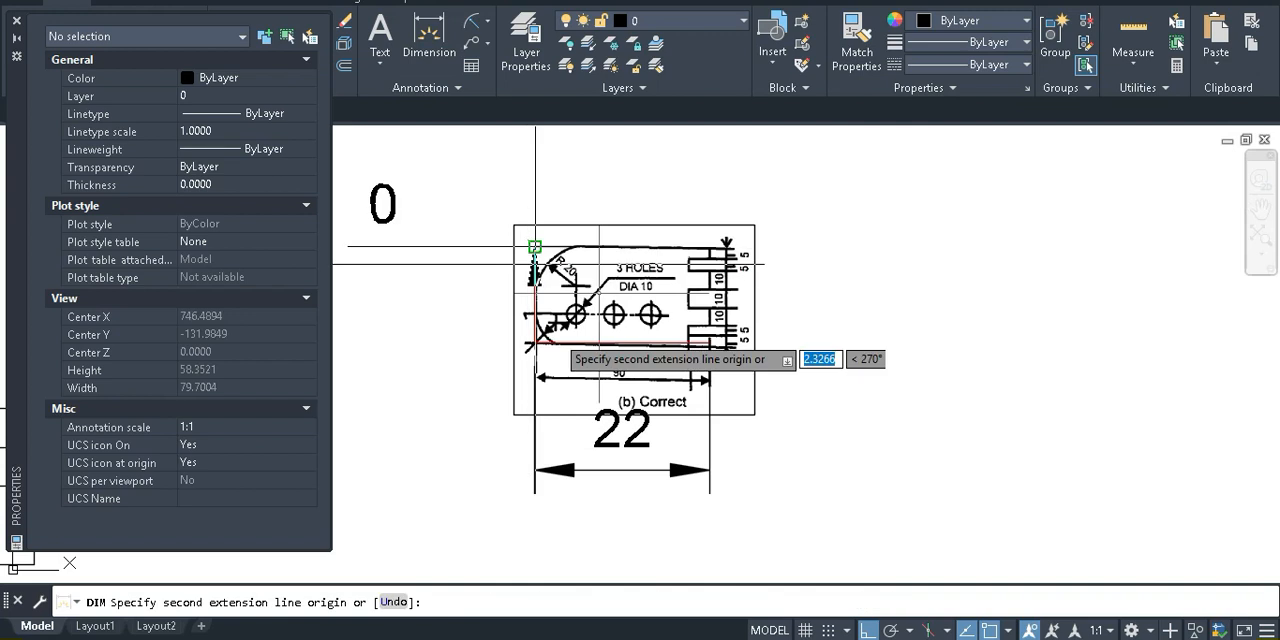
{"action": "left_click", "coordinate": [533, 343]}
{"action": "left_click", "coordinate": [451, 333]}
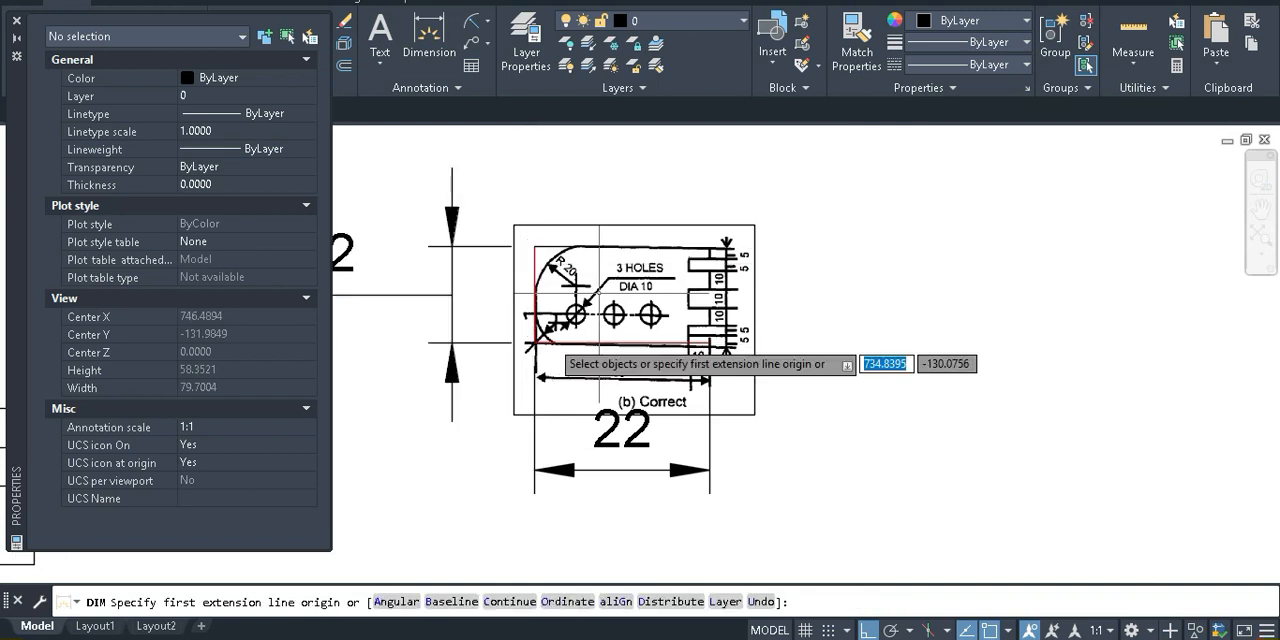
{"action": "scroll", "coordinate": [549, 342], "scroll_direction": "down", "scroll_amount": 2}
{"action": "middle_click_drag", "start_coordinate": [651, 387], "coordinate": [749, 420]}
{"action": "key", "text": "Escape"}
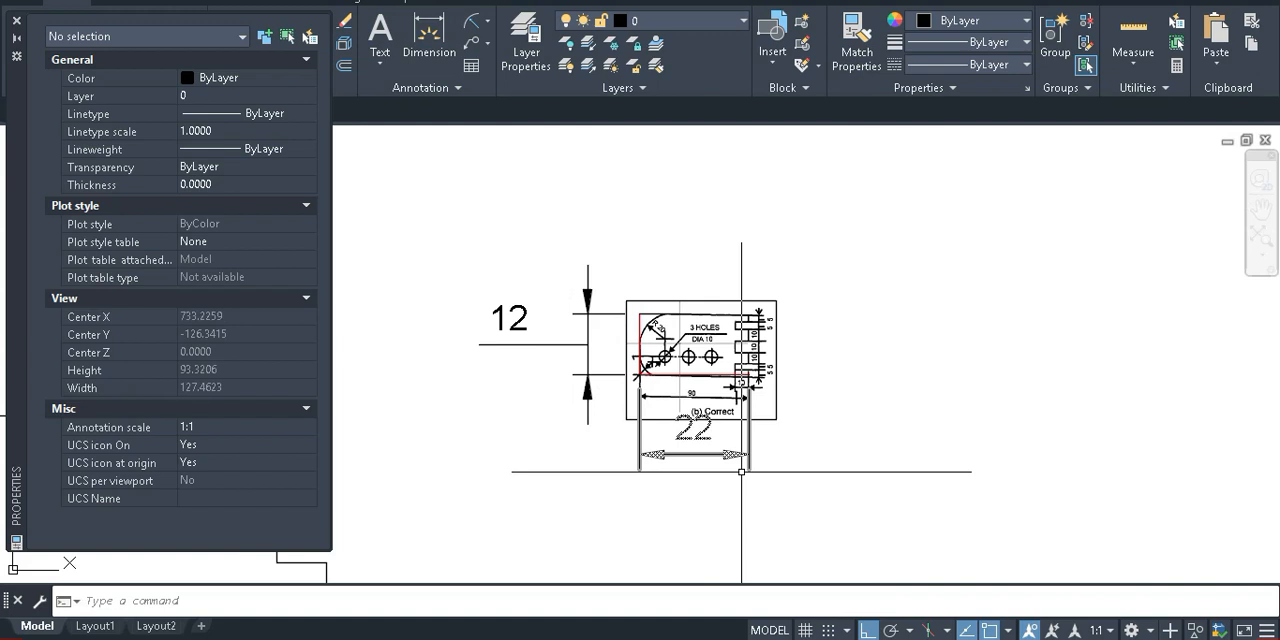
Examine the properties of the horizontal dimension below the reference image, from lines and arrows through primary units to tolerances
{"action": "scroll", "coordinate": [703, 446], "scroll_direction": "up", "scroll_amount": 2}
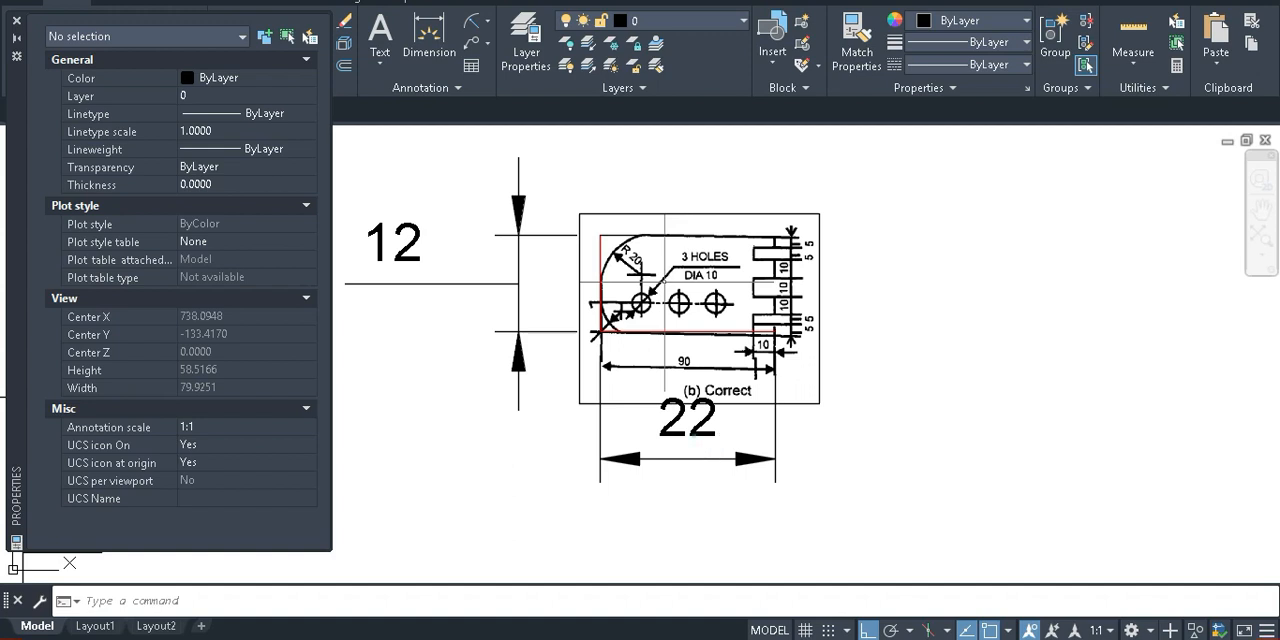
{"action": "left_click", "coordinate": [690, 434]}
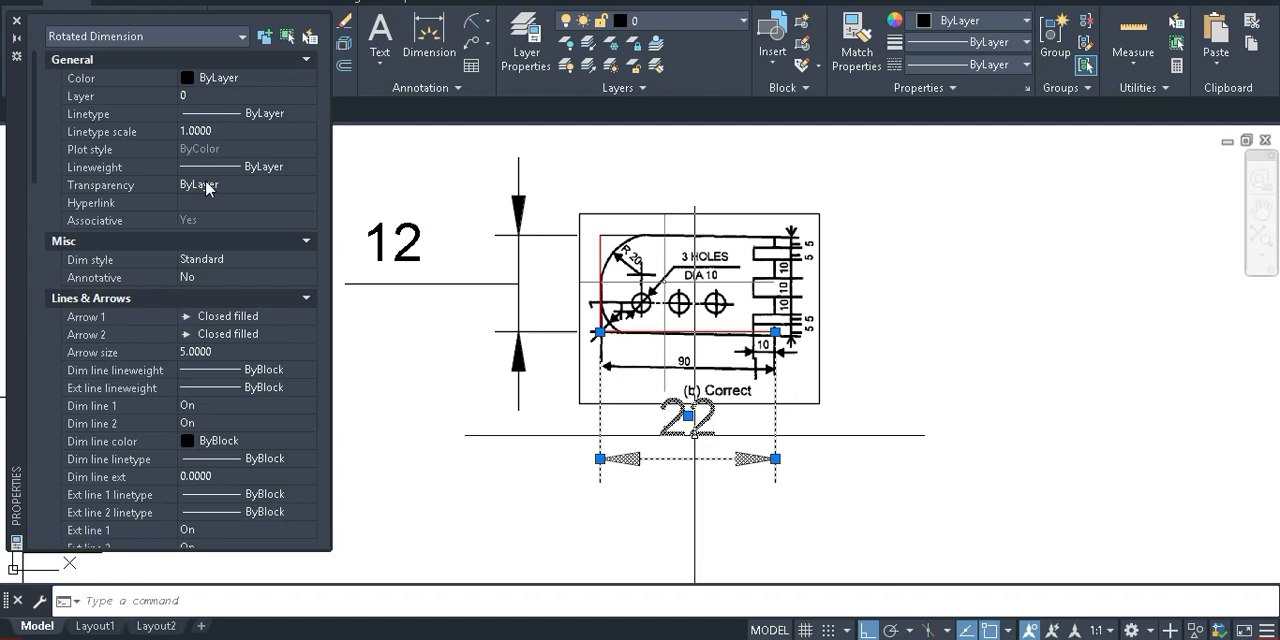
{"action": "scroll", "coordinate": [220, 320], "scroll_direction": "down", "scroll_amount": 8}
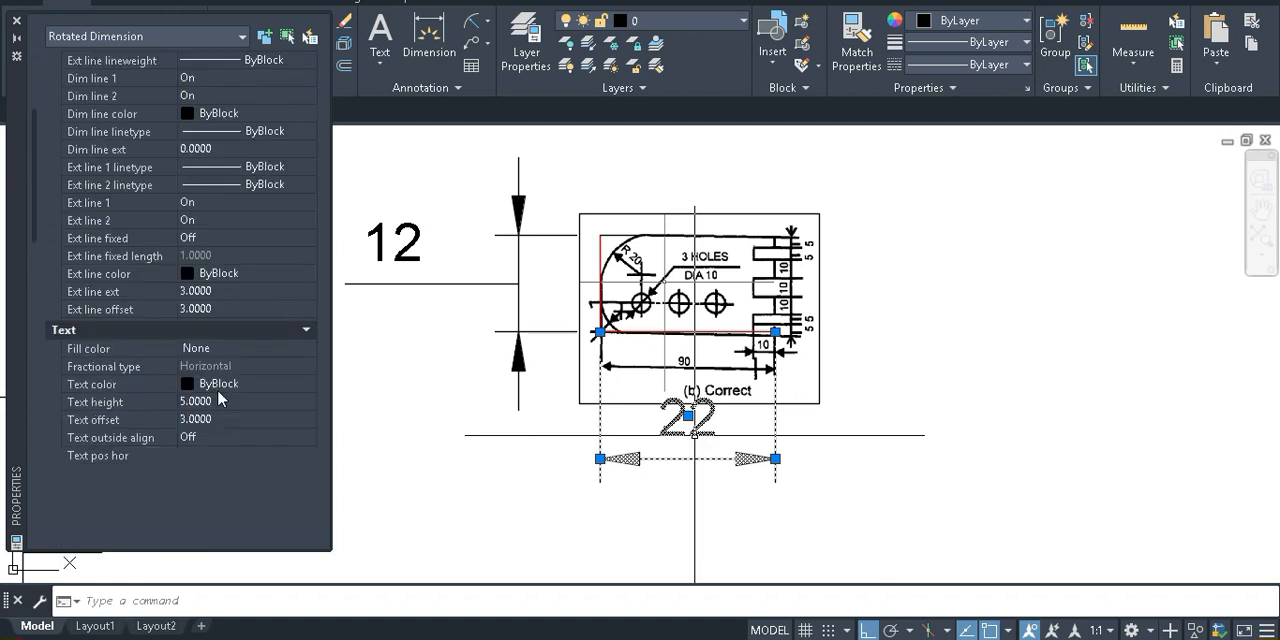
{"action": "scroll", "coordinate": [235, 400], "scroll_direction": "down", "scroll_amount": 6}
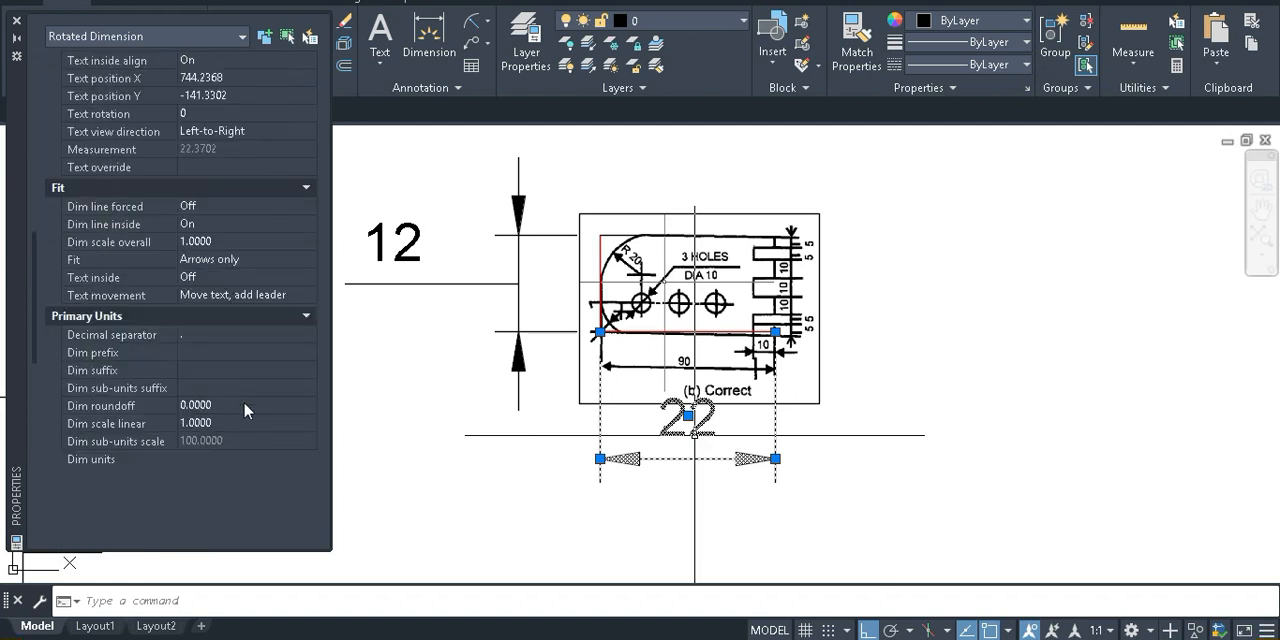
{"action": "scroll", "coordinate": [219, 306], "scroll_direction": "down", "scroll_amount": 2}
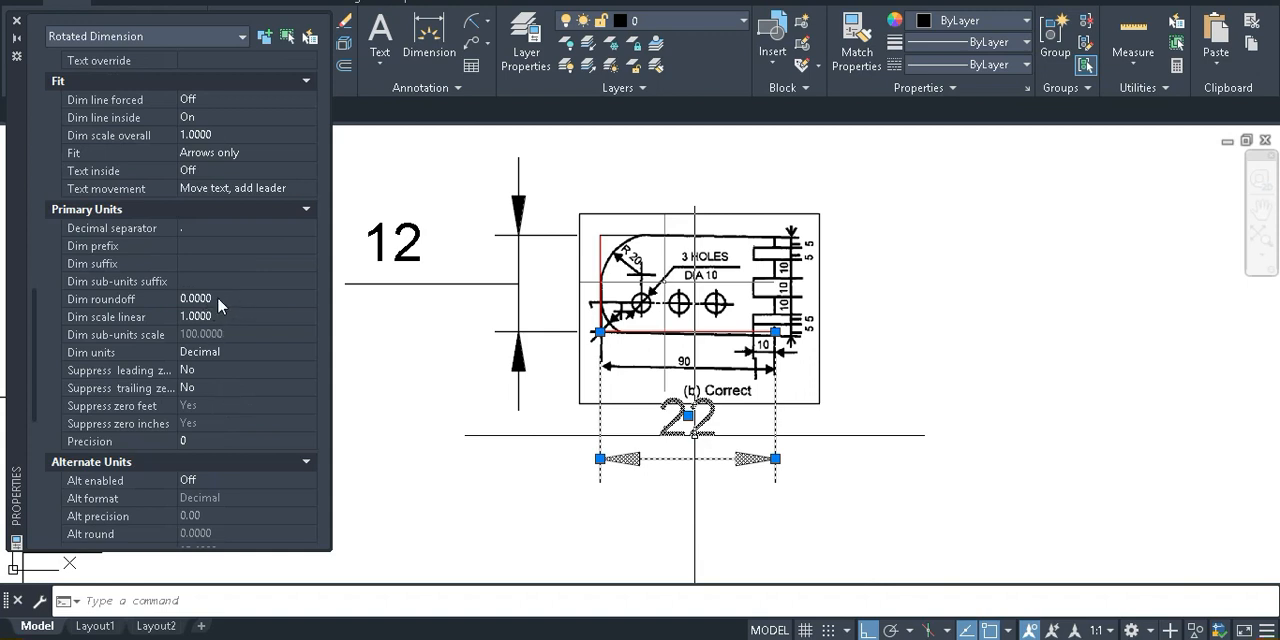
{"action": "left_click", "coordinate": [217, 298]}
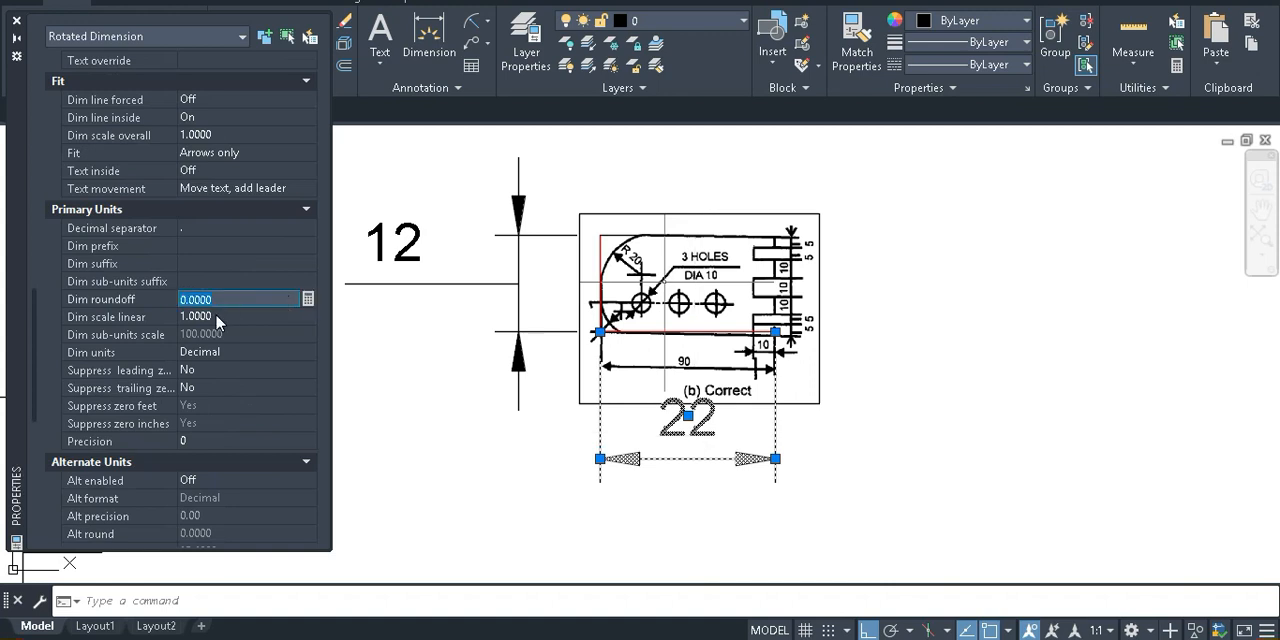
{"action": "left_click", "coordinate": [217, 316]}
{"action": "scroll", "coordinate": [217, 350], "scroll_direction": "down", "scroll_amount": 3}
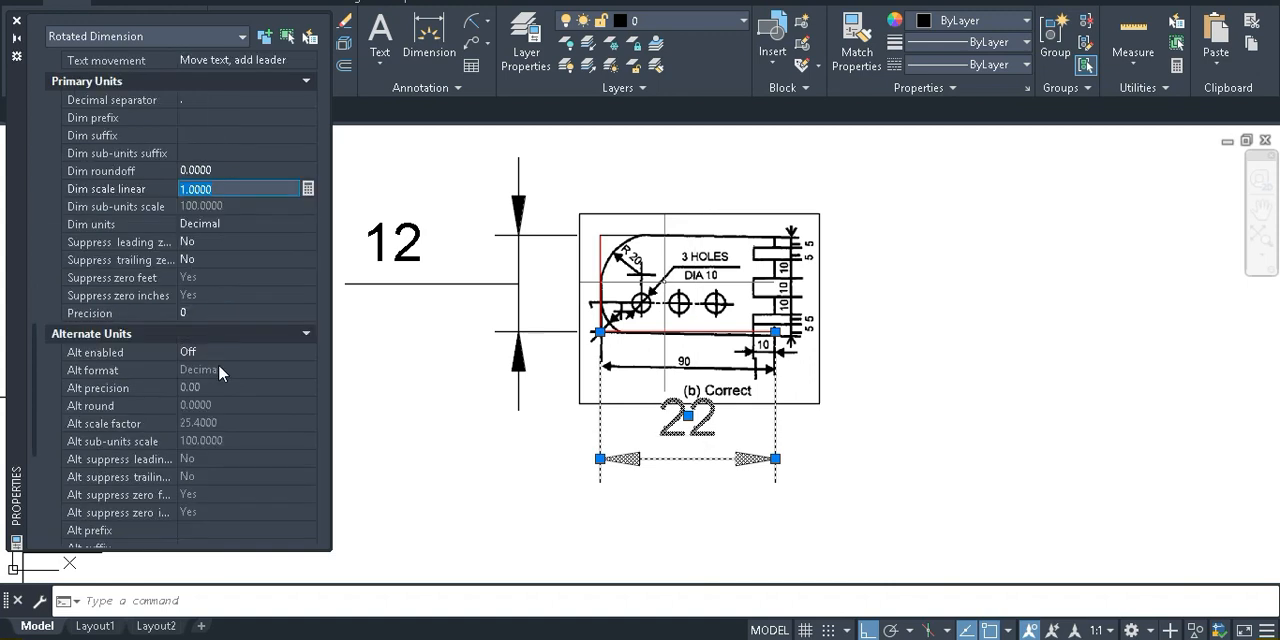
{"action": "scroll", "coordinate": [201, 401], "scroll_direction": "down", "scroll_amount": 4}
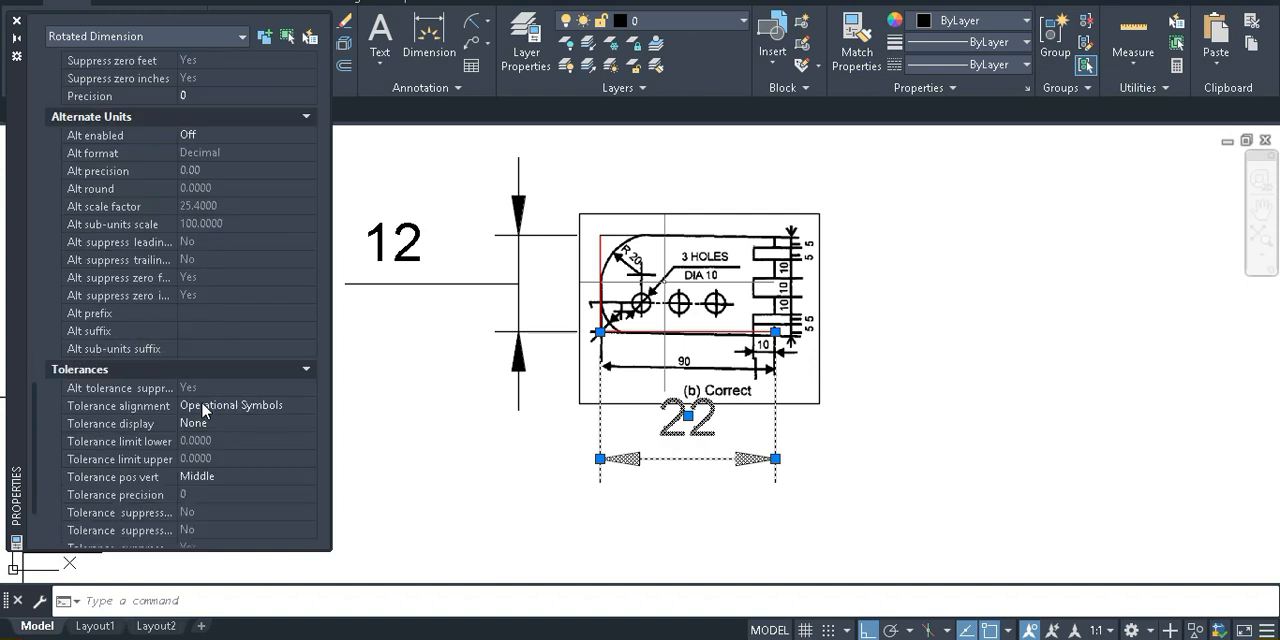
{"action": "scroll", "coordinate": [203, 410], "scroll_direction": "down", "scroll_amount": 2}
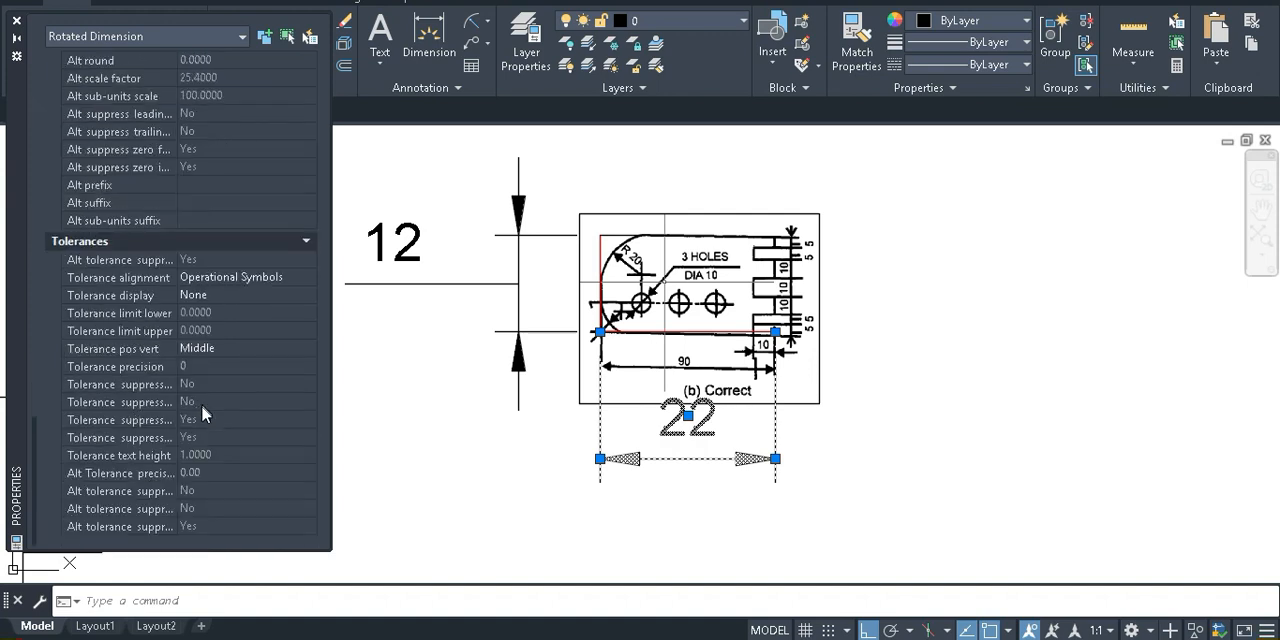
{"action": "scroll", "coordinate": [201, 413], "scroll_direction": "up", "scroll_amount": 4}
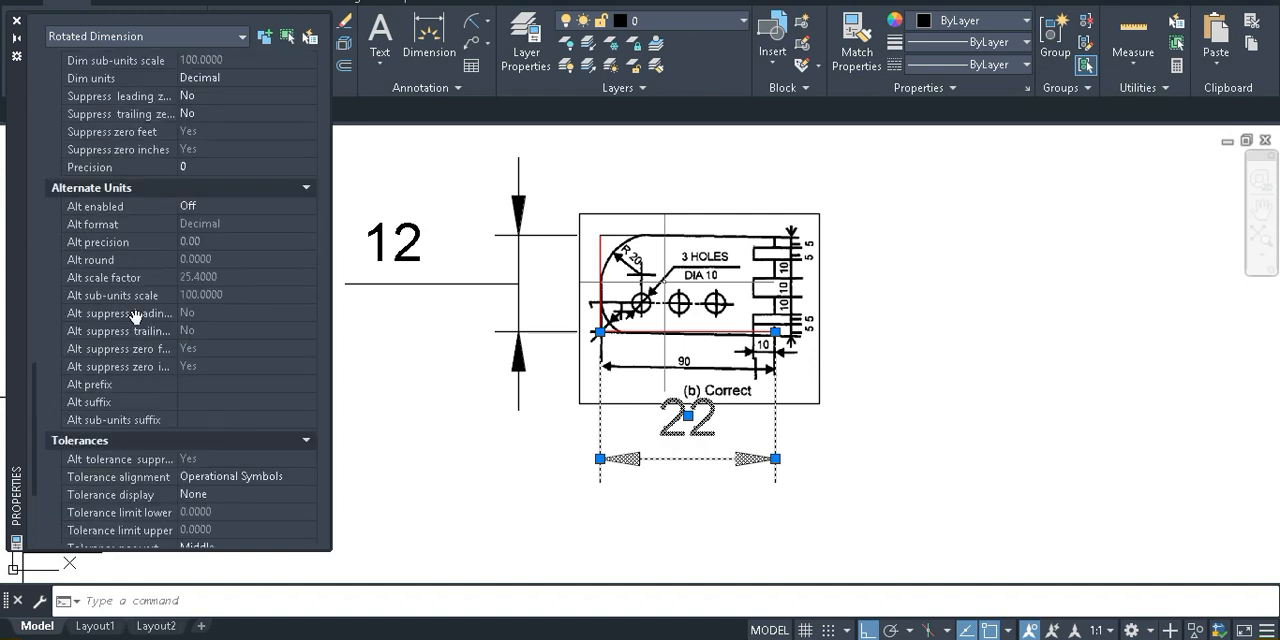
{"action": "scroll", "coordinate": [157, 352], "scroll_direction": "up", "scroll_amount": 2}
{"action": "scroll", "coordinate": [159, 353], "scroll_direction": "up", "scroll_amount": 4}
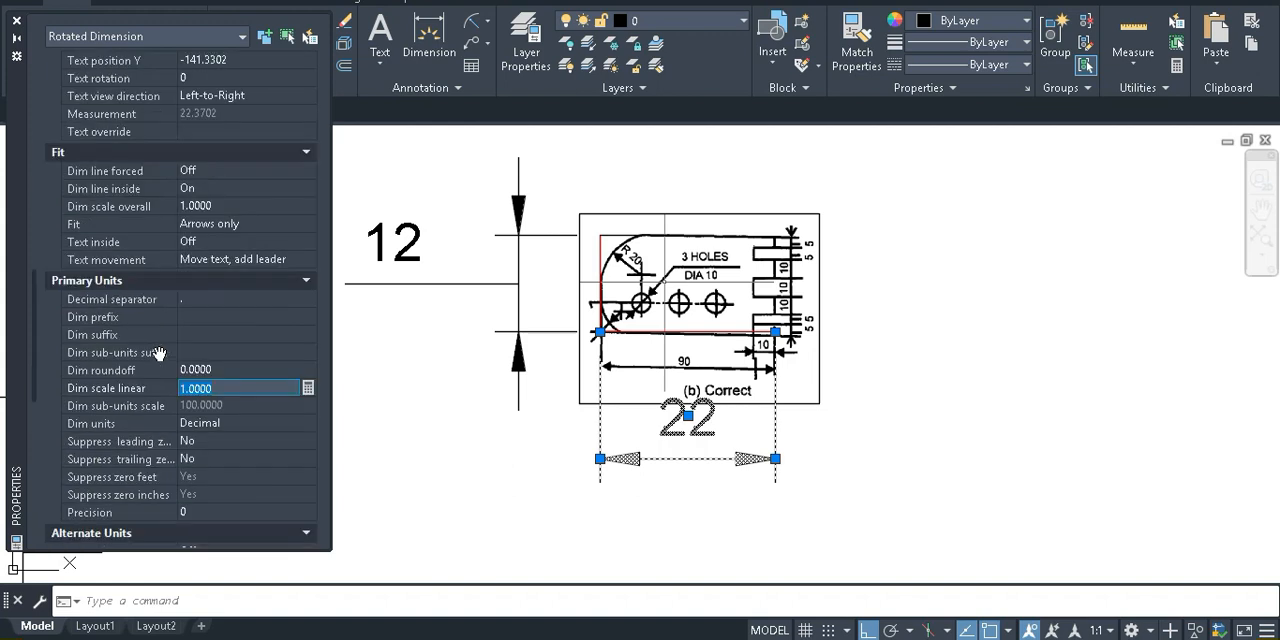
{"action": "scroll", "coordinate": [159, 353], "scroll_direction": "up", "scroll_amount": 4}
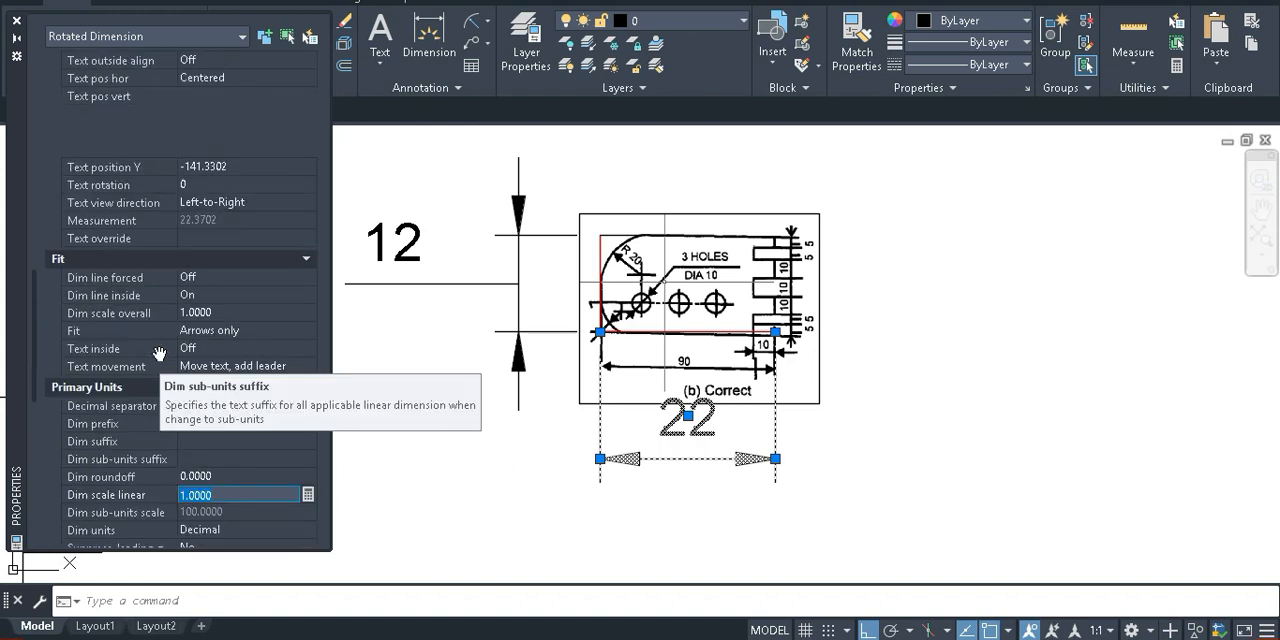
{"action": "scroll", "coordinate": [159, 353], "scroll_direction": "up", "scroll_amount": 2}
{"action": "scroll", "coordinate": [159, 353], "scroll_direction": "up", "scroll_amount": 2}
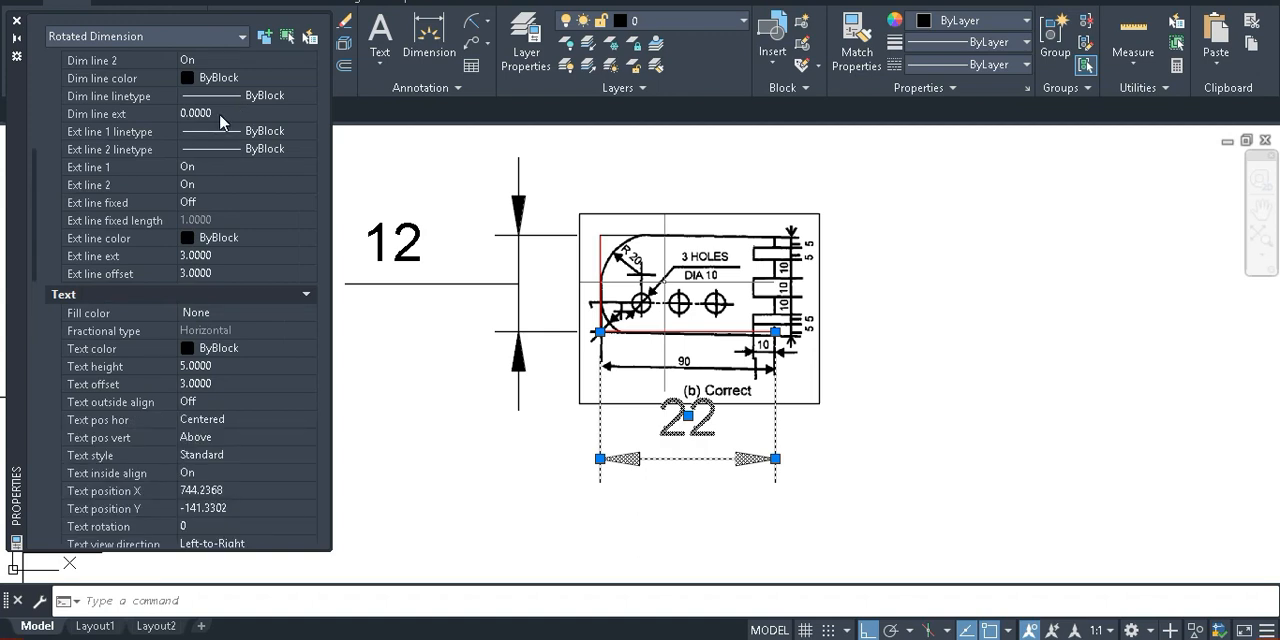
{"action": "scroll", "coordinate": [188, 252], "scroll_direction": "up", "scroll_amount": 6}
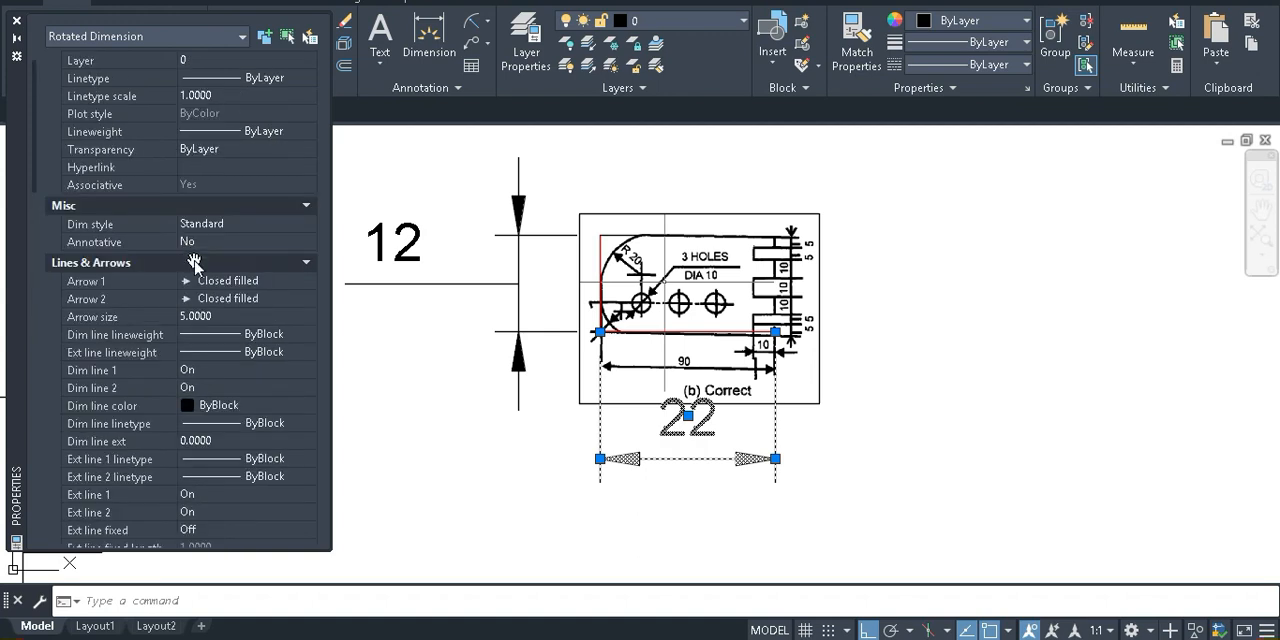
{"action": "scroll", "coordinate": [195, 262], "scroll_direction": "up", "scroll_amount": 1}
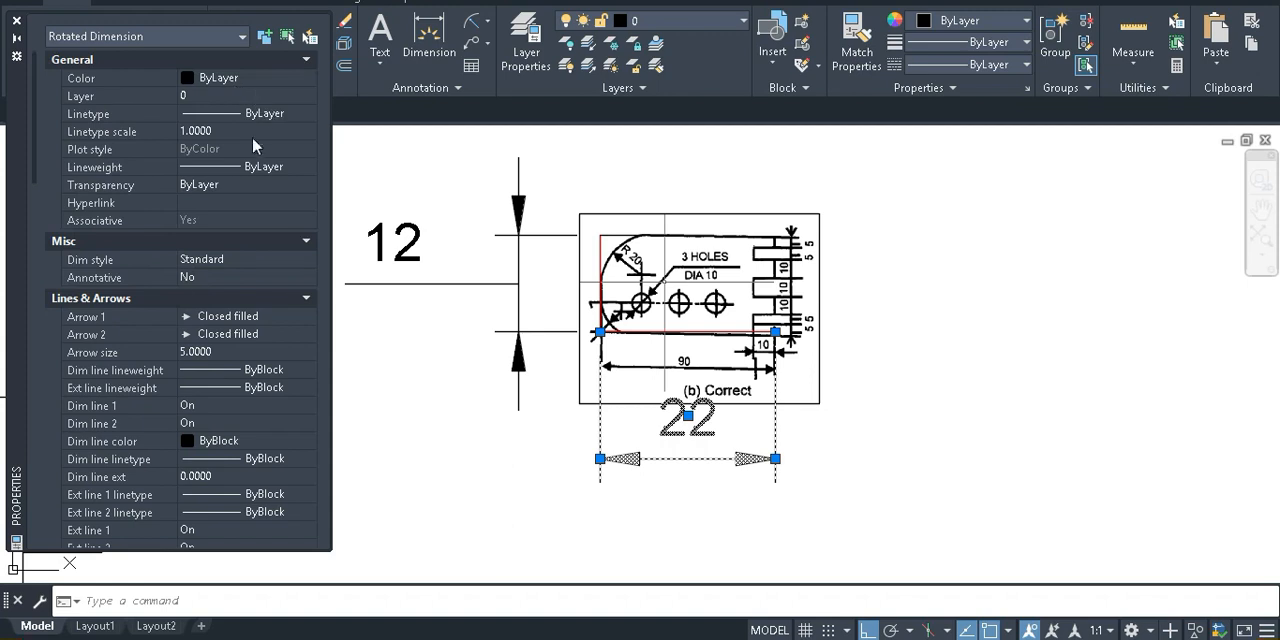
{"action": "left_click_drag", "start_coordinate": [17, 386], "coordinate": [80, 392]}
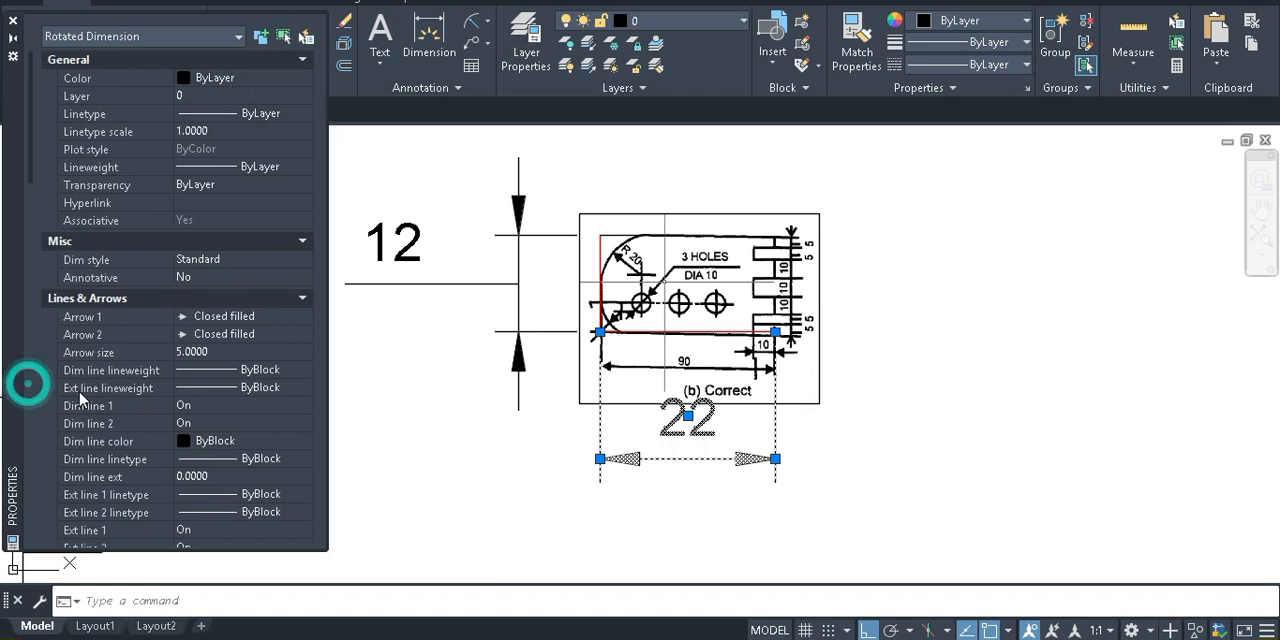
{"action": "scroll", "coordinate": [113, 405], "scroll_direction": "down", "scroll_amount": 1}
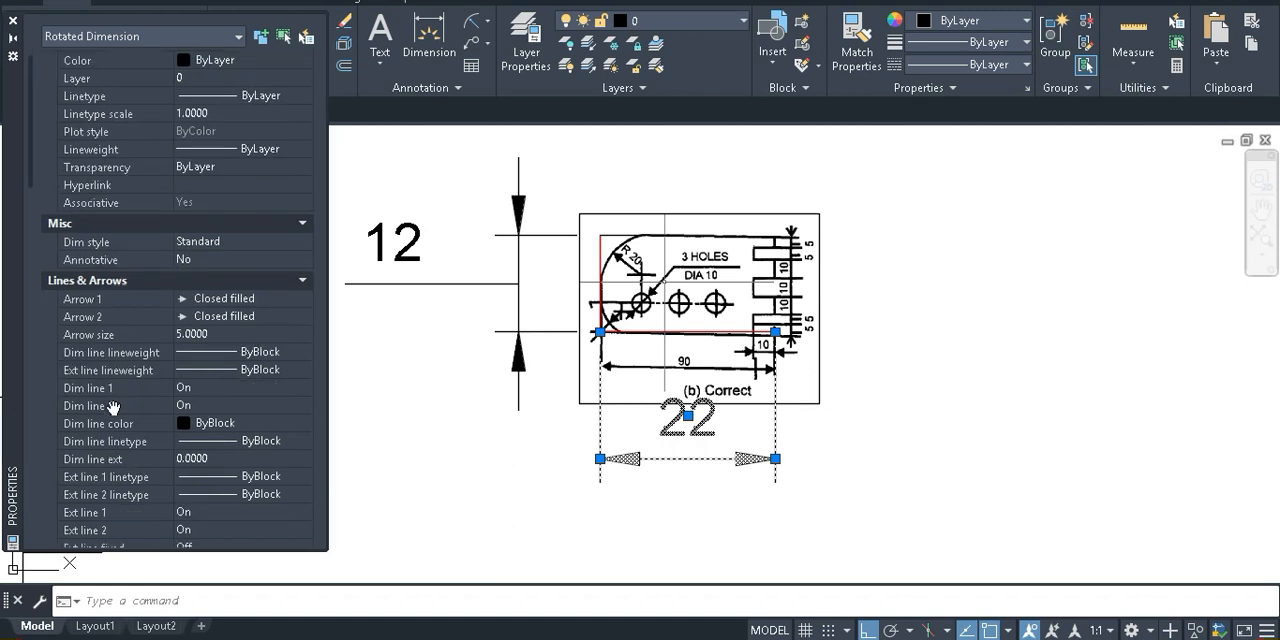
{"action": "left_click", "coordinate": [215, 458]}
{"action": "left_click", "coordinate": [302, 461]}
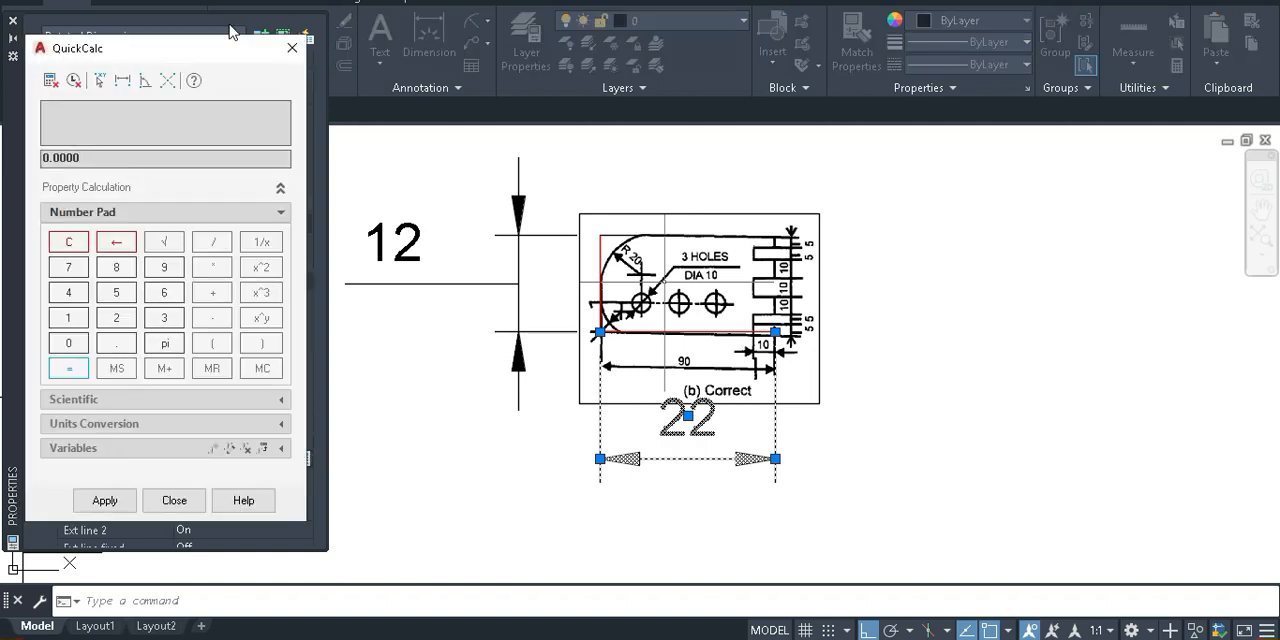
{"action": "left_click", "coordinate": [292, 48]}
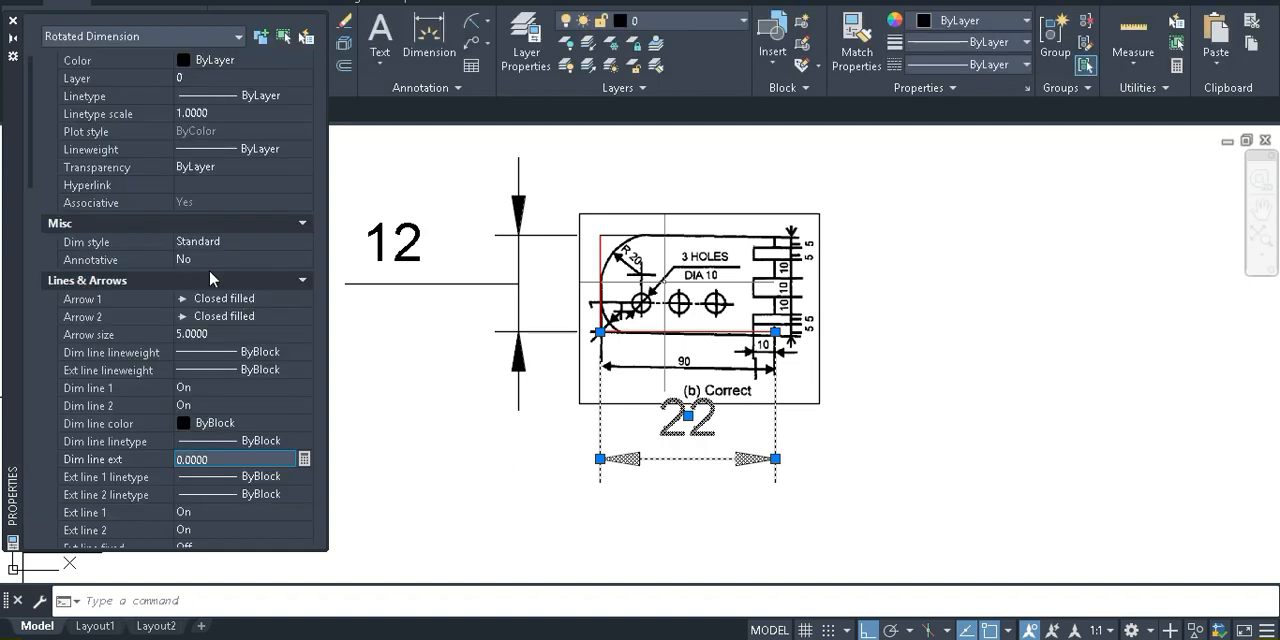
Look through the horizontal dimension's extension line, text, fit, primary unit, alternate unit and tolerance properties, and clear the selection
{"action": "scroll", "coordinate": [209, 269], "scroll_direction": "down", "scroll_amount": 4}
{"action": "scroll", "coordinate": [209, 269], "scroll_direction": "down", "scroll_amount": 2}
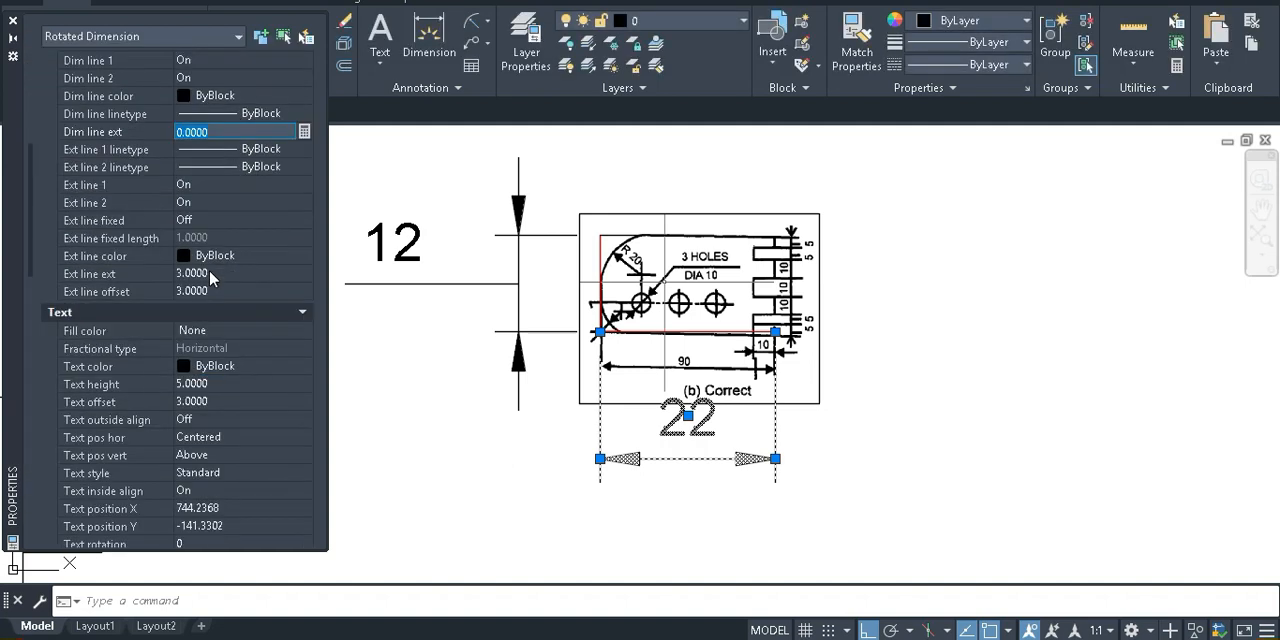
{"action": "scroll", "coordinate": [209, 269], "scroll_direction": "down", "scroll_amount": 3}
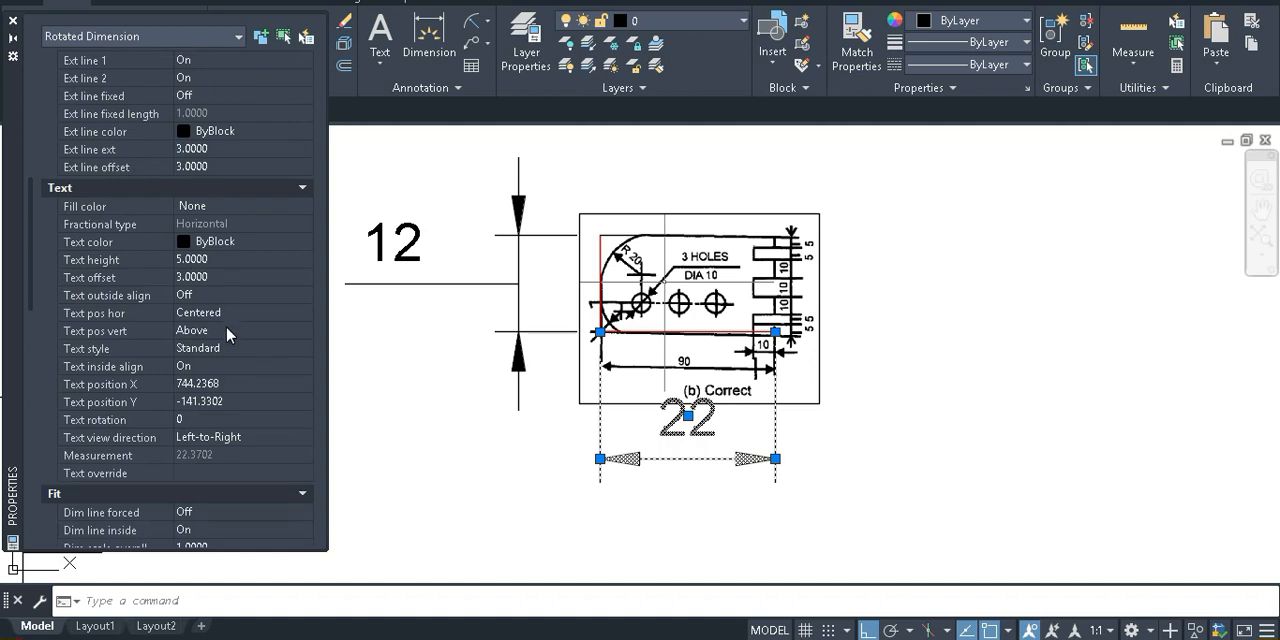
{"action": "scroll", "coordinate": [227, 327], "scroll_direction": "down", "scroll_amount": 3}
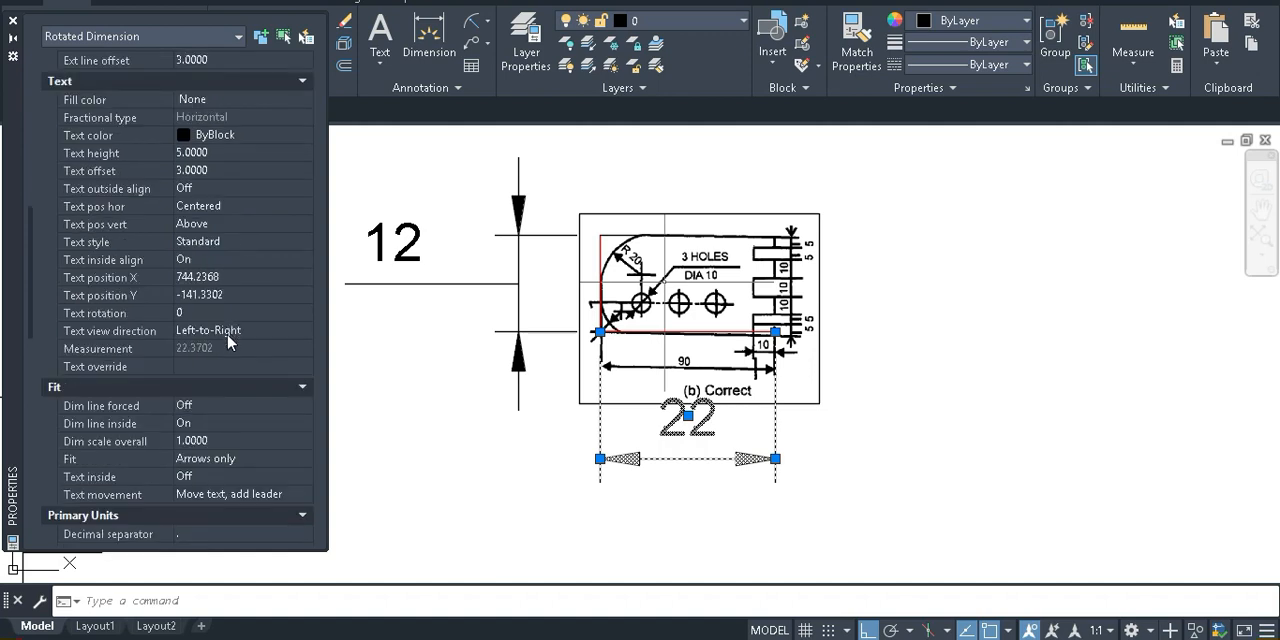
{"action": "scroll", "coordinate": [232, 339], "scroll_direction": "down", "scroll_amount": 5}
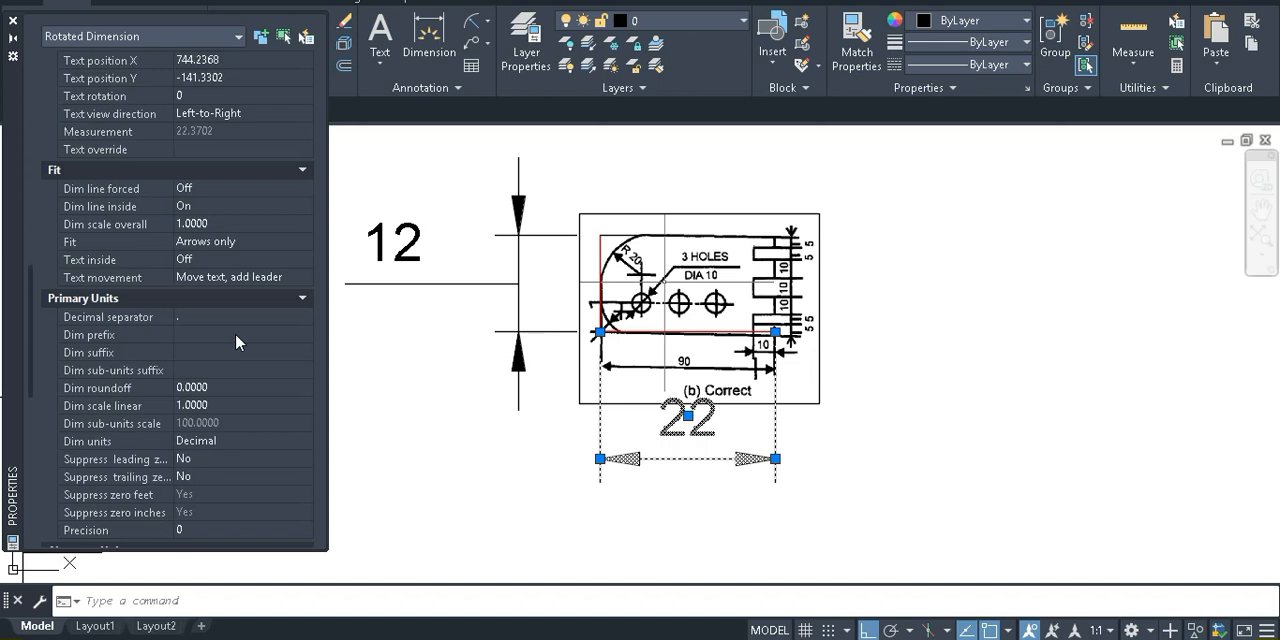
{"action": "left_click", "coordinate": [212, 390]}
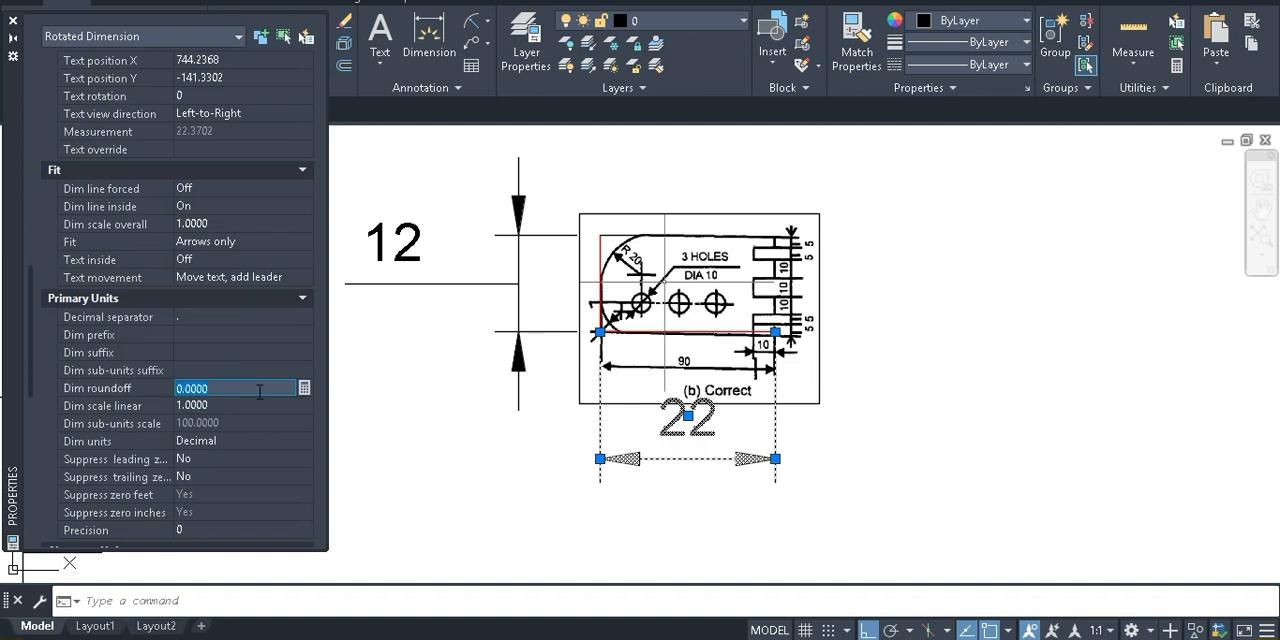
{"action": "scroll", "coordinate": [269, 395], "scroll_direction": "down", "scroll_amount": 5}
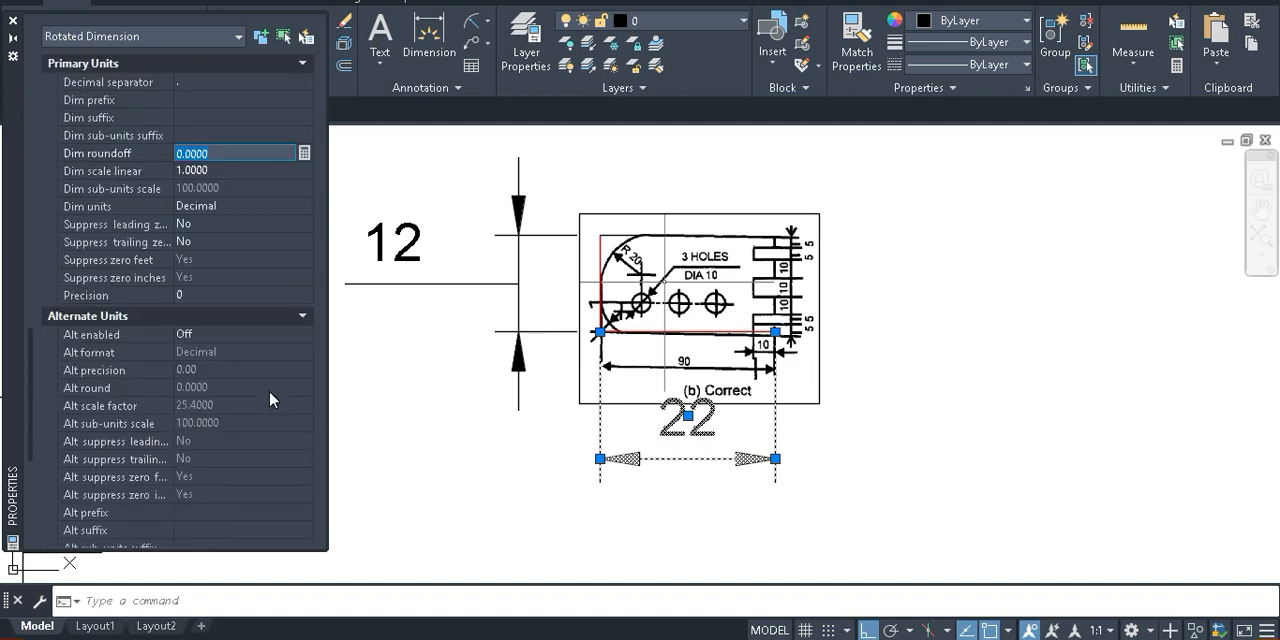
{"action": "scroll", "coordinate": [269, 393], "scroll_direction": "down", "scroll_amount": 7}
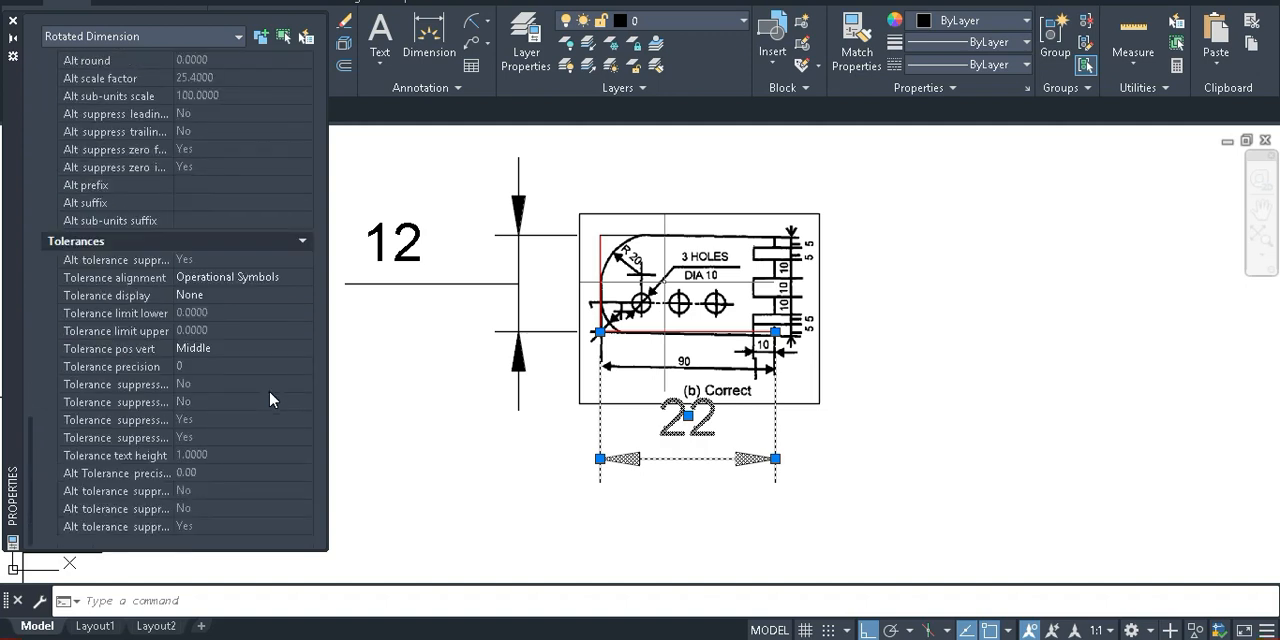
{"action": "scroll", "coordinate": [269, 399], "scroll_direction": "up", "scroll_amount": 15}
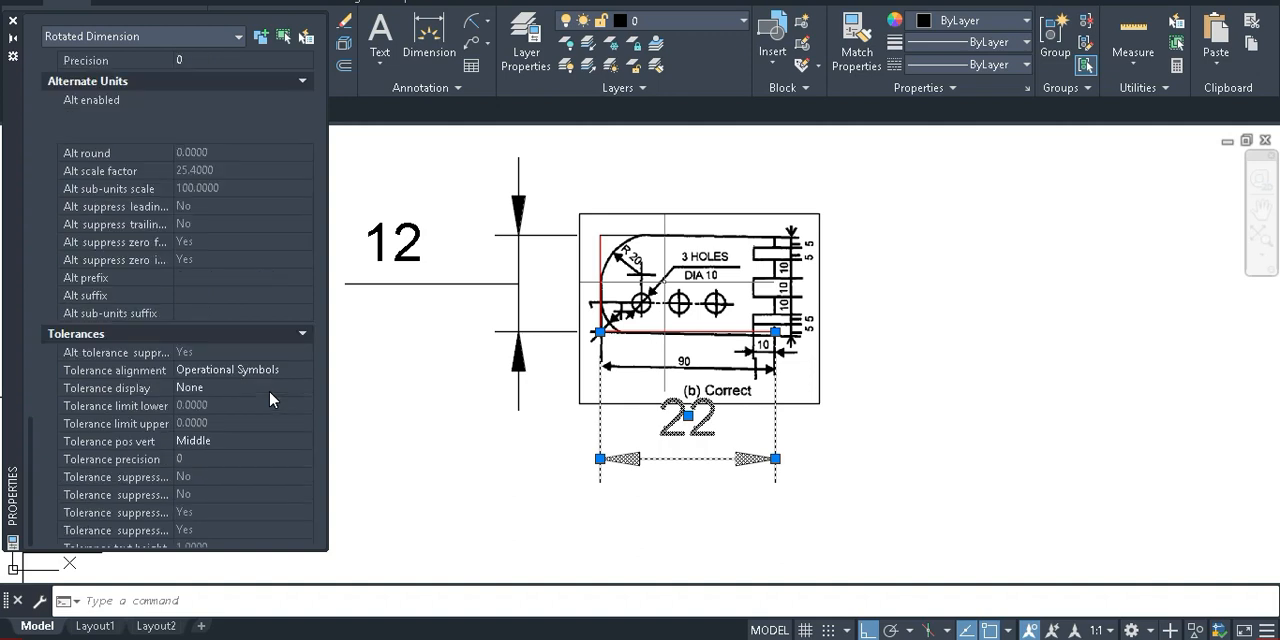
{"action": "scroll", "coordinate": [269, 390], "scroll_direction": "up", "scroll_amount": 10}
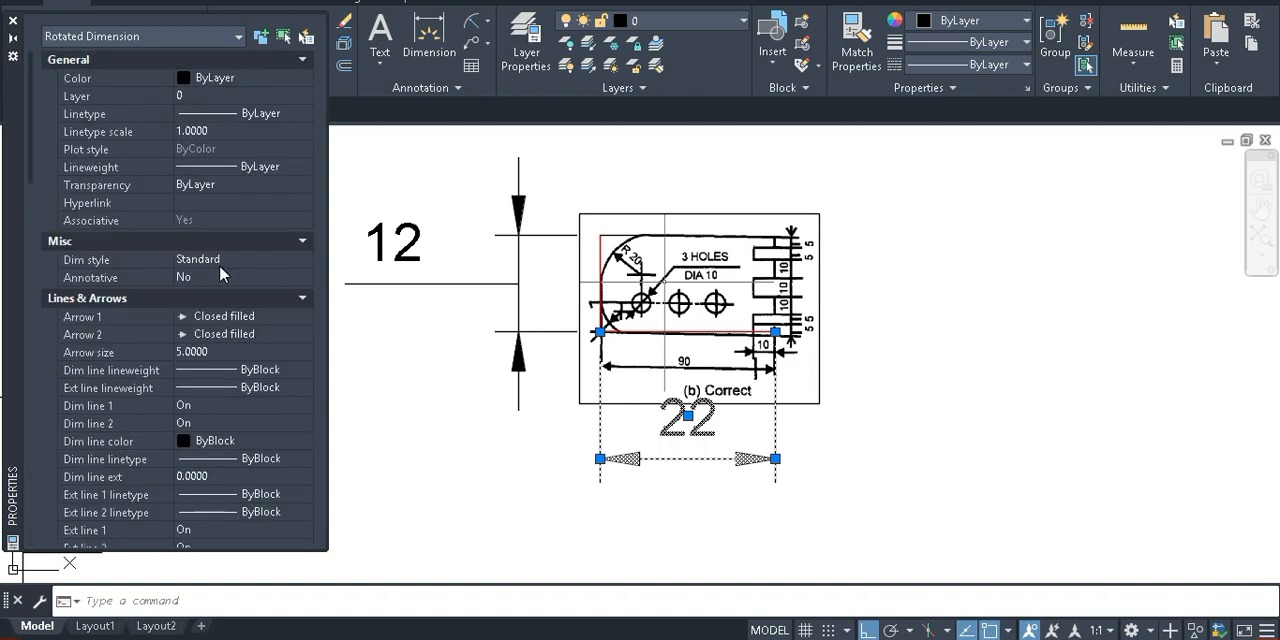
{"action": "key", "text": "Escape"}
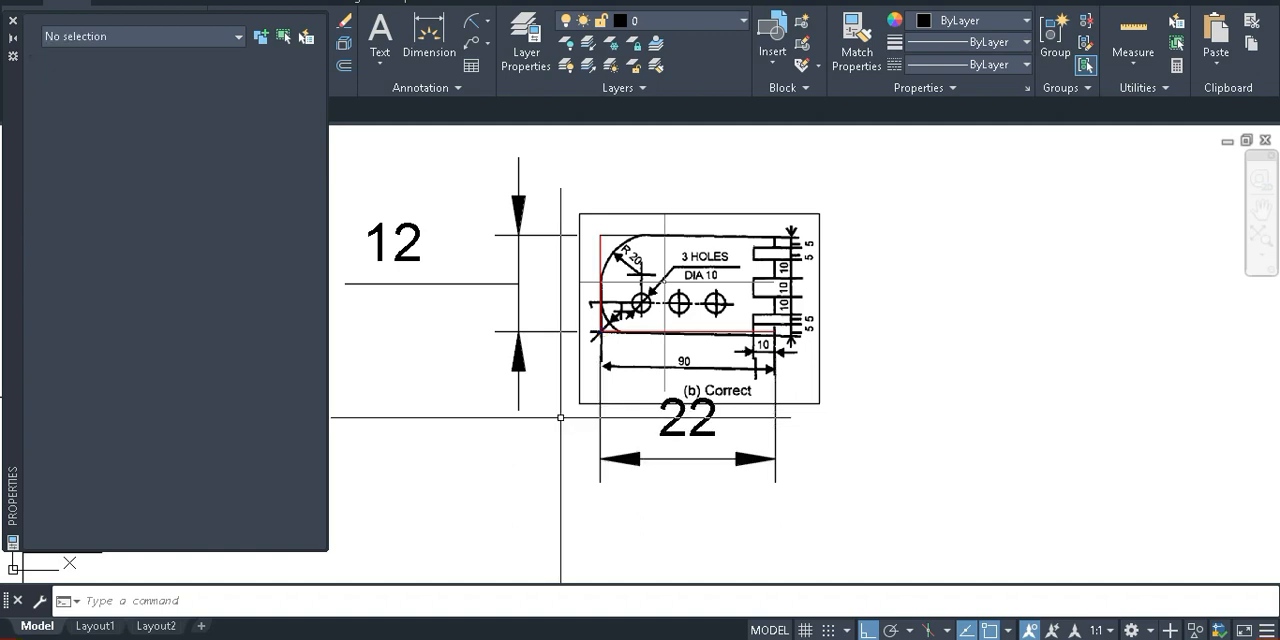
Reselect the horizontal dimension below the reference image and inspect its primary unit properties, including roundoff, linear scale and precision
{"action": "left_click", "coordinate": [752, 459]}
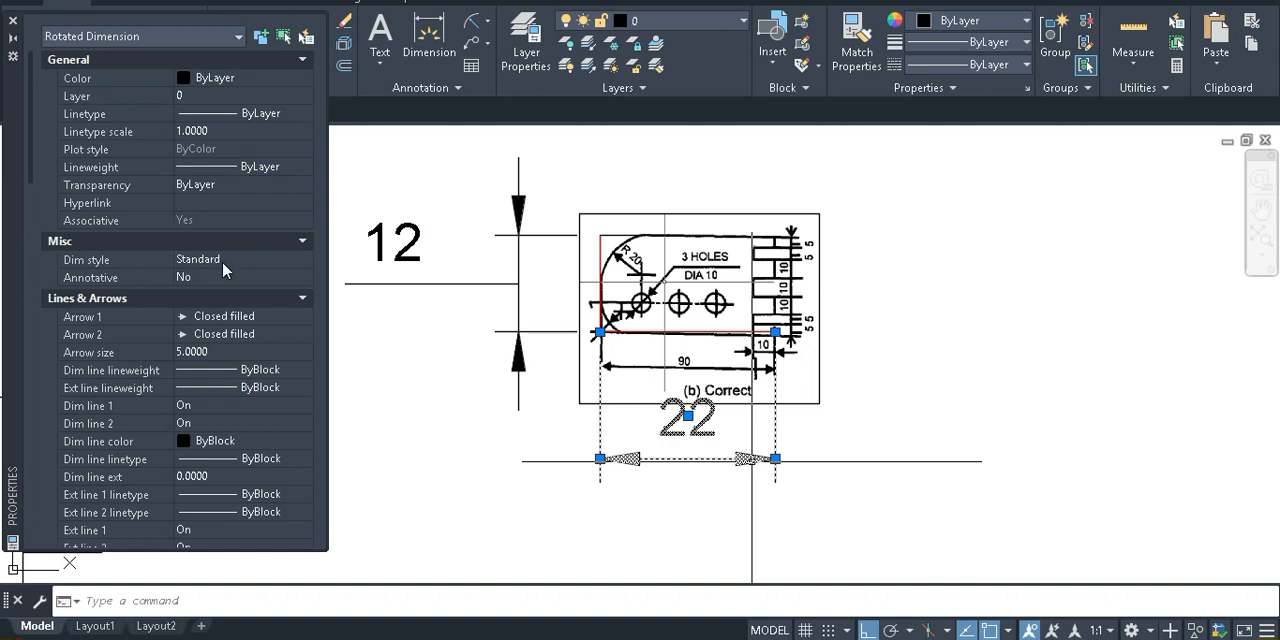
{"action": "left_click", "coordinate": [30, 195]}
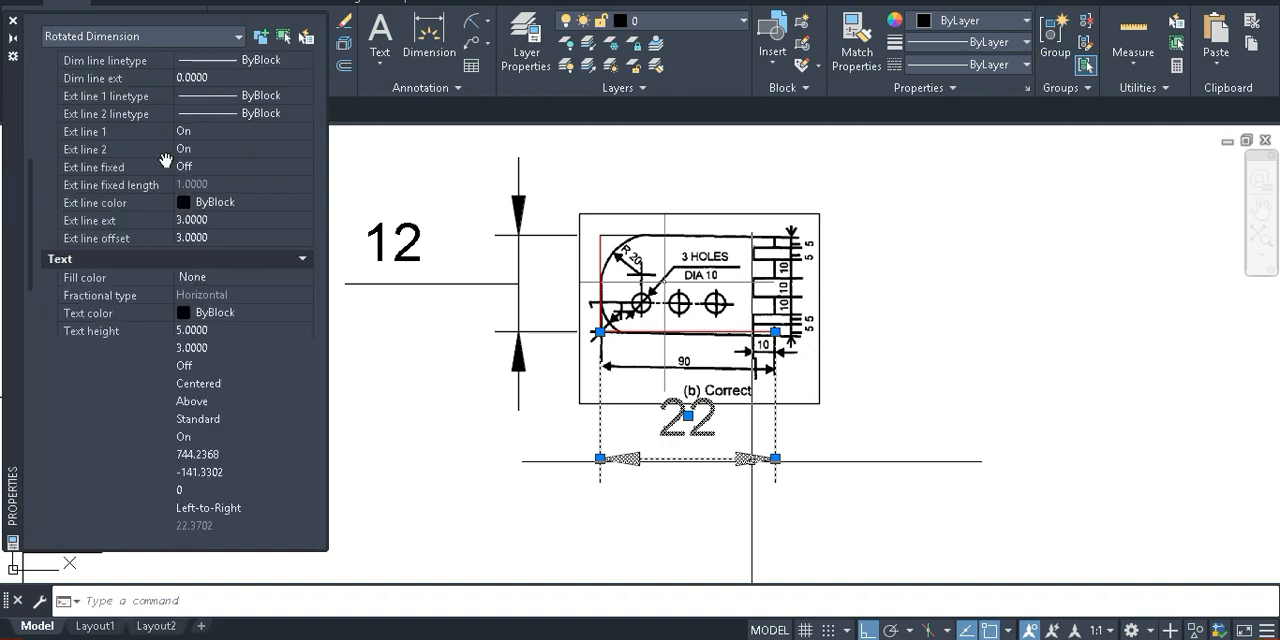
{"action": "scroll", "coordinate": [207, 287], "scroll_direction": "up", "scroll_amount": 6}
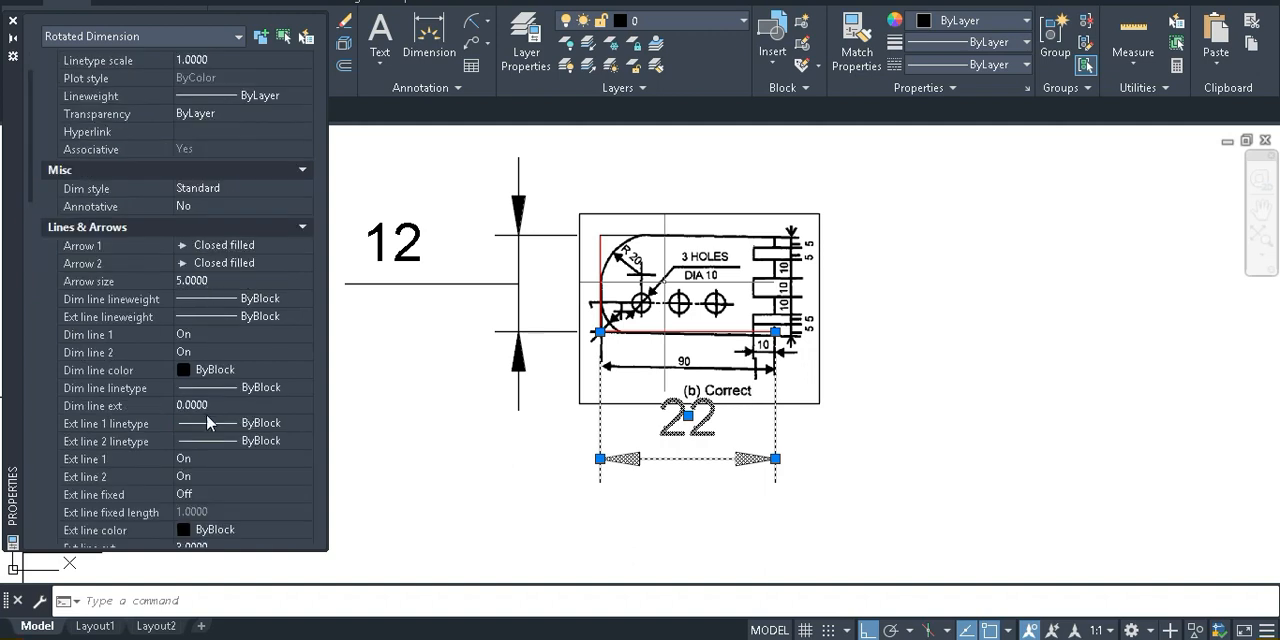
{"action": "scroll", "coordinate": [207, 411], "scroll_direction": "up", "scroll_amount": 2}
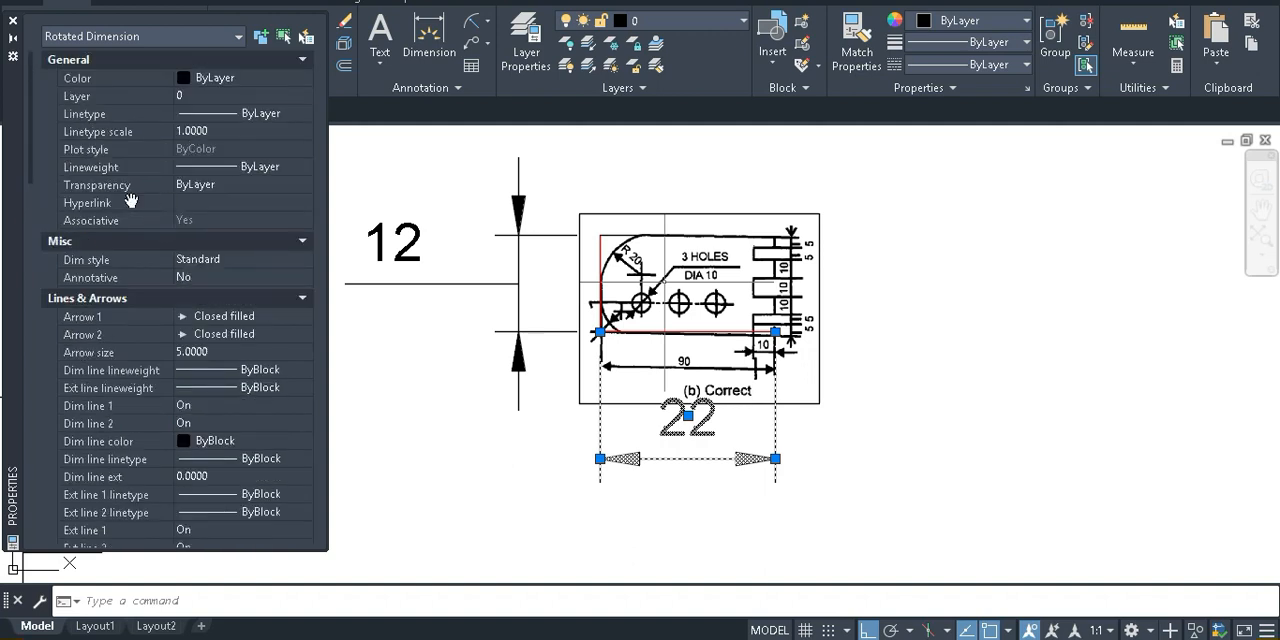
{"action": "scroll", "coordinate": [108, 303], "scroll_direction": "down", "scroll_amount": 1}
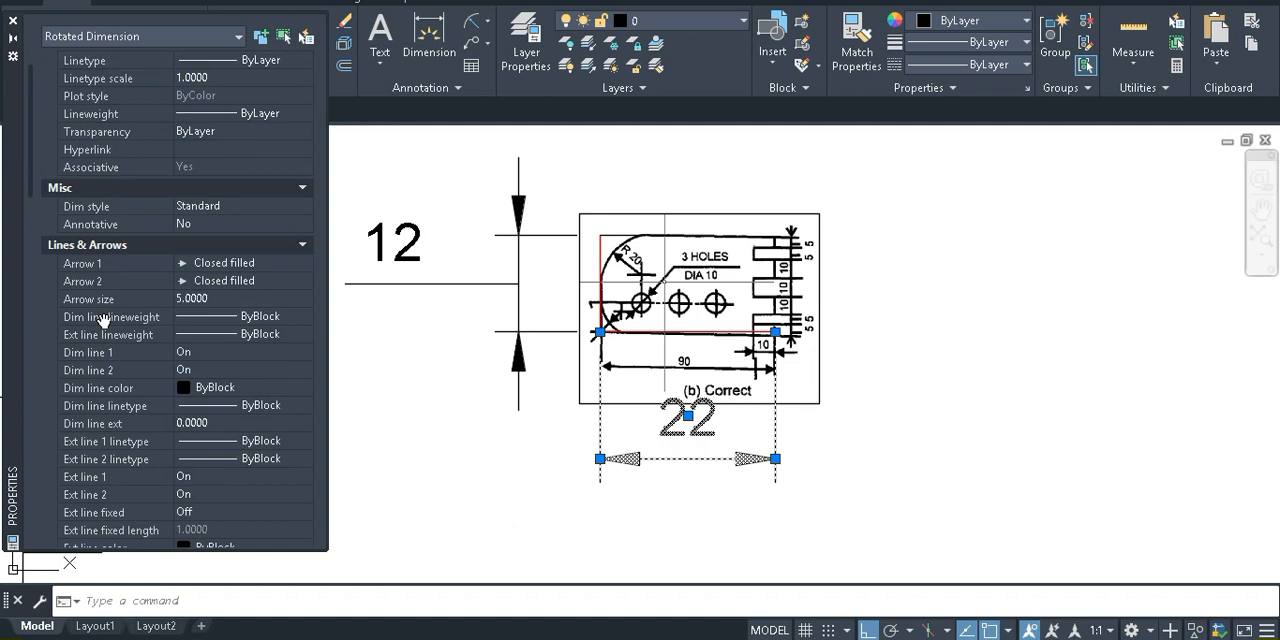
{"action": "scroll", "coordinate": [104, 320], "scroll_direction": "down", "scroll_amount": 2}
{"action": "scroll", "coordinate": [104, 320], "scroll_direction": "down", "scroll_amount": 6}
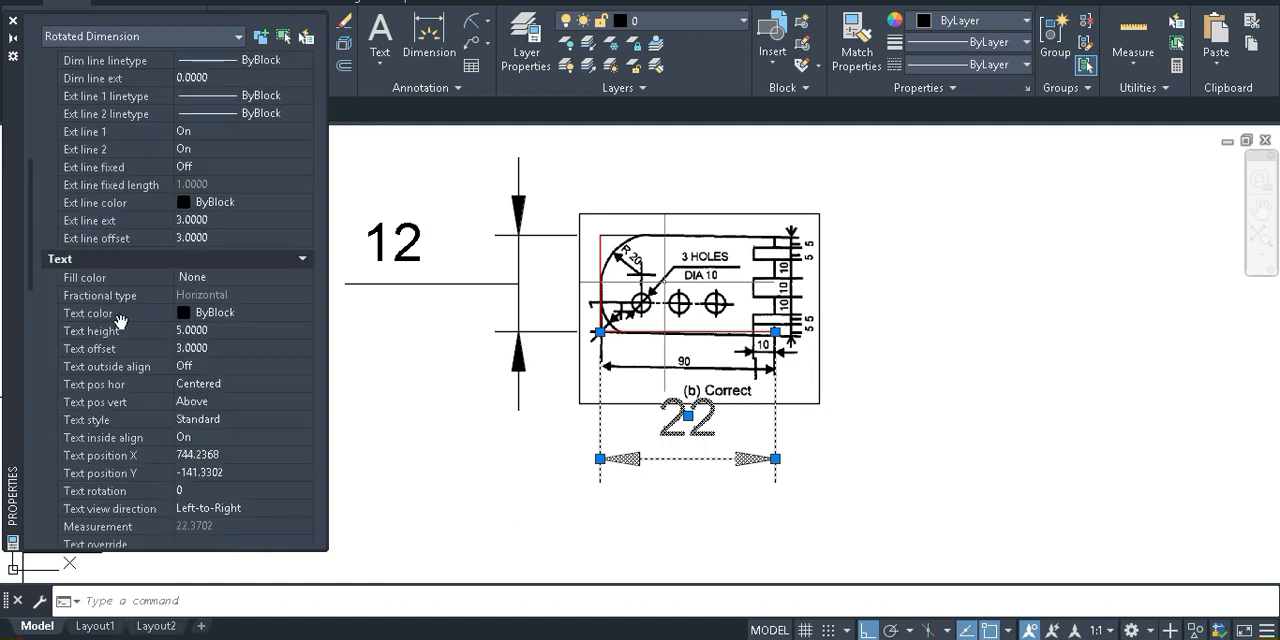
{"action": "scroll", "coordinate": [219, 240], "scroll_direction": "down", "scroll_amount": 2}
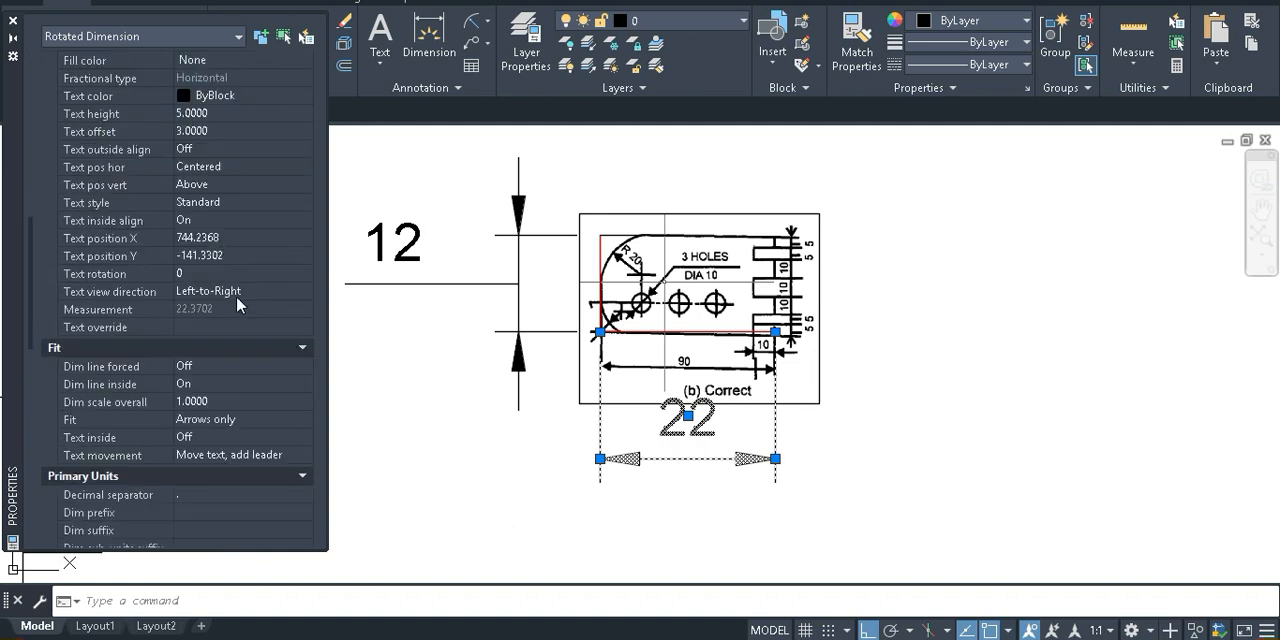
{"action": "scroll", "coordinate": [236, 295], "scroll_direction": "down", "scroll_amount": 6}
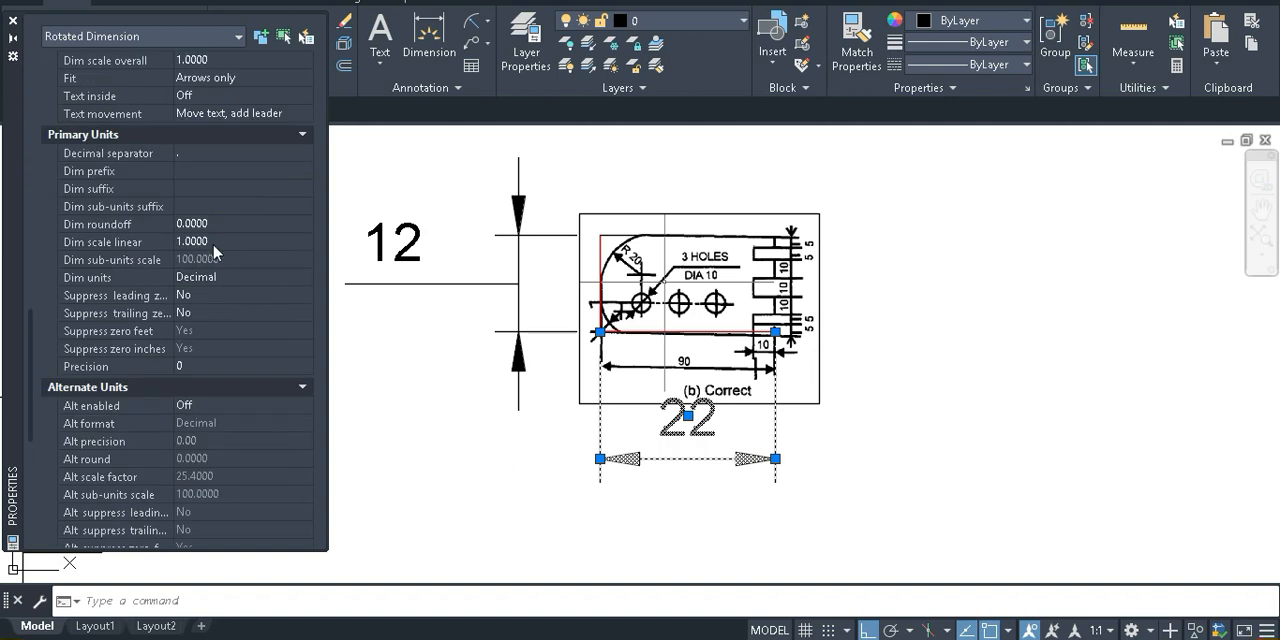
{"action": "left_click", "coordinate": [250, 224]}
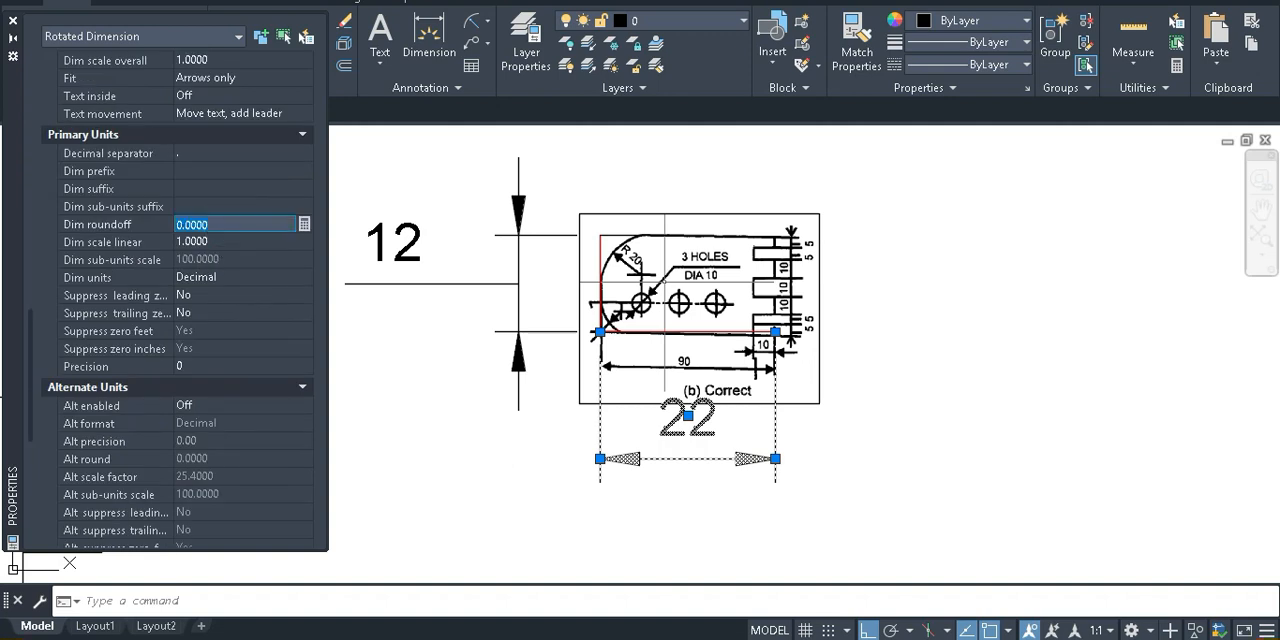
{"action": "key", "text": "Escape"}
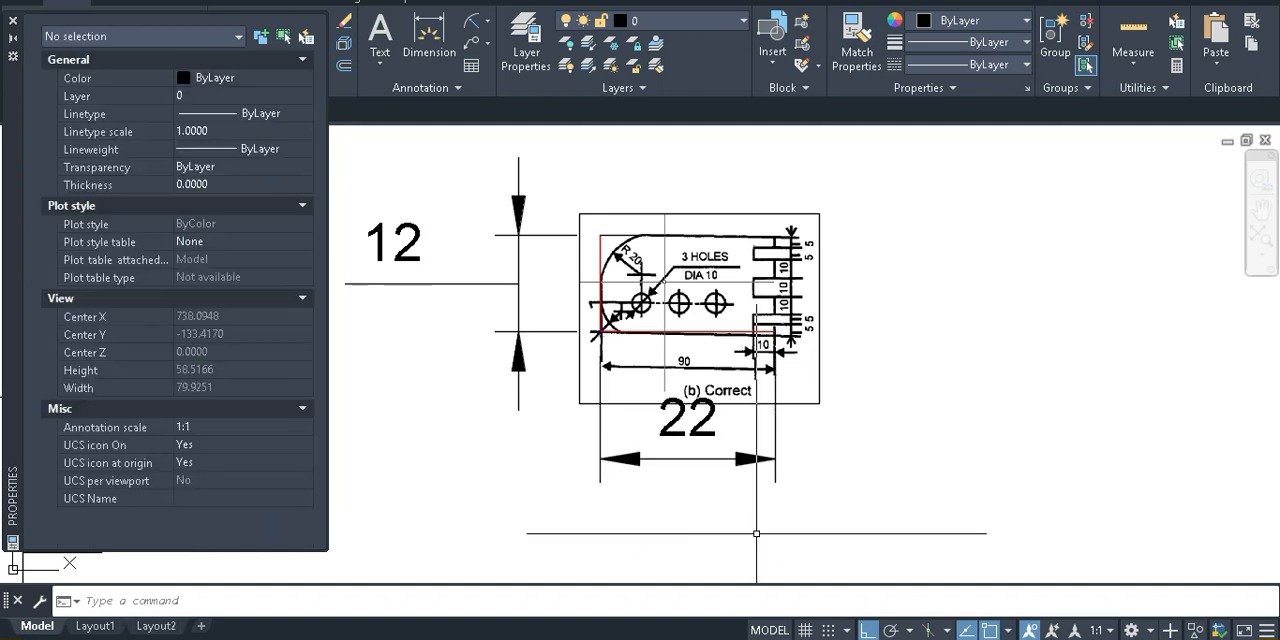
Set the Standard dimension style's linear precision to 0.0 and make the style current
{"action": "type", "text": "d"}
{"action": "key", "text": "Return"}
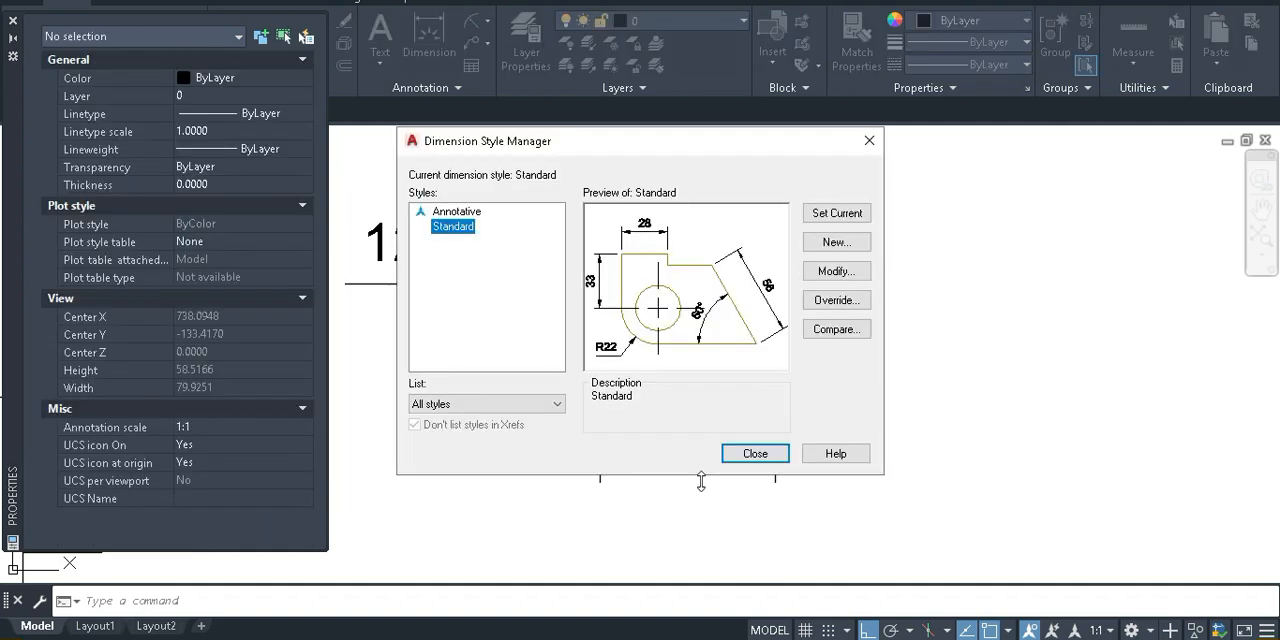
{"action": "left_click", "coordinate": [860, 273]}
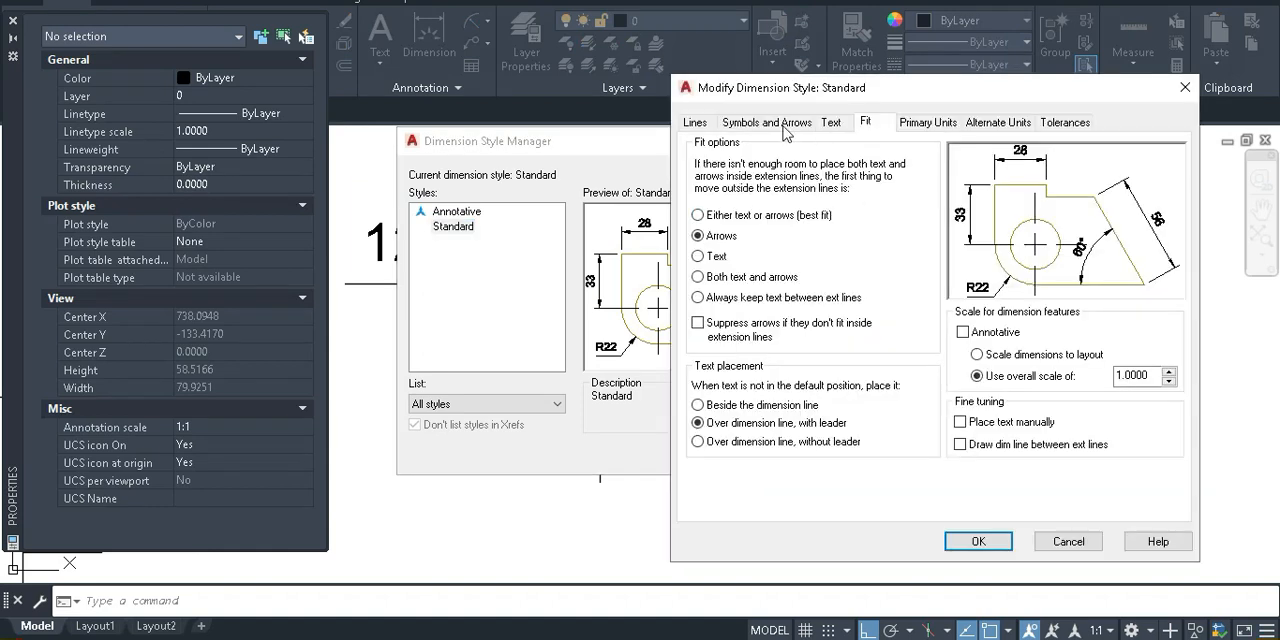
{"action": "left_click", "coordinate": [926, 124]}
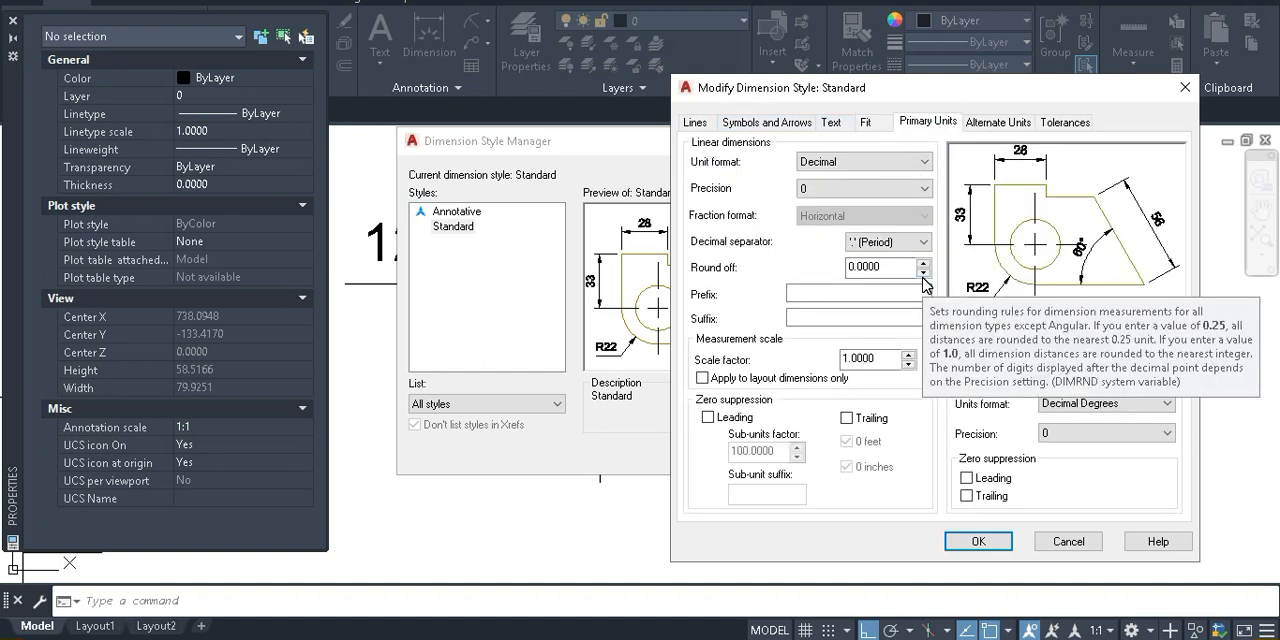
{"action": "left_click", "coordinate": [924, 274]}
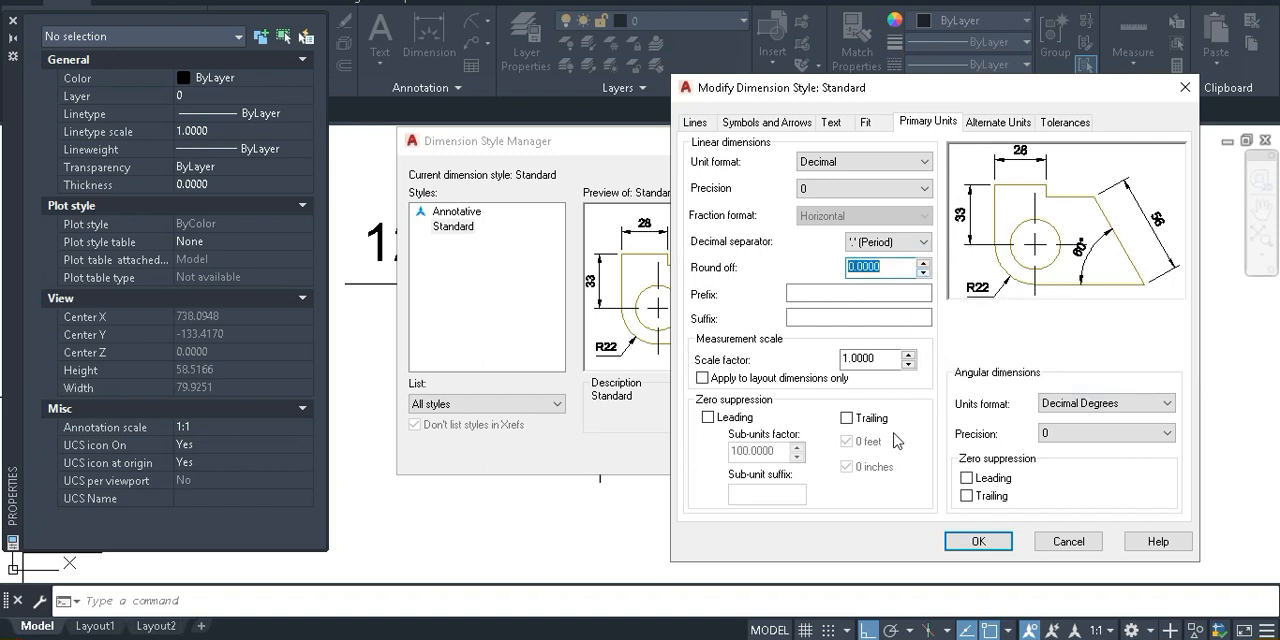
{"action": "left_click", "coordinate": [966, 340]}
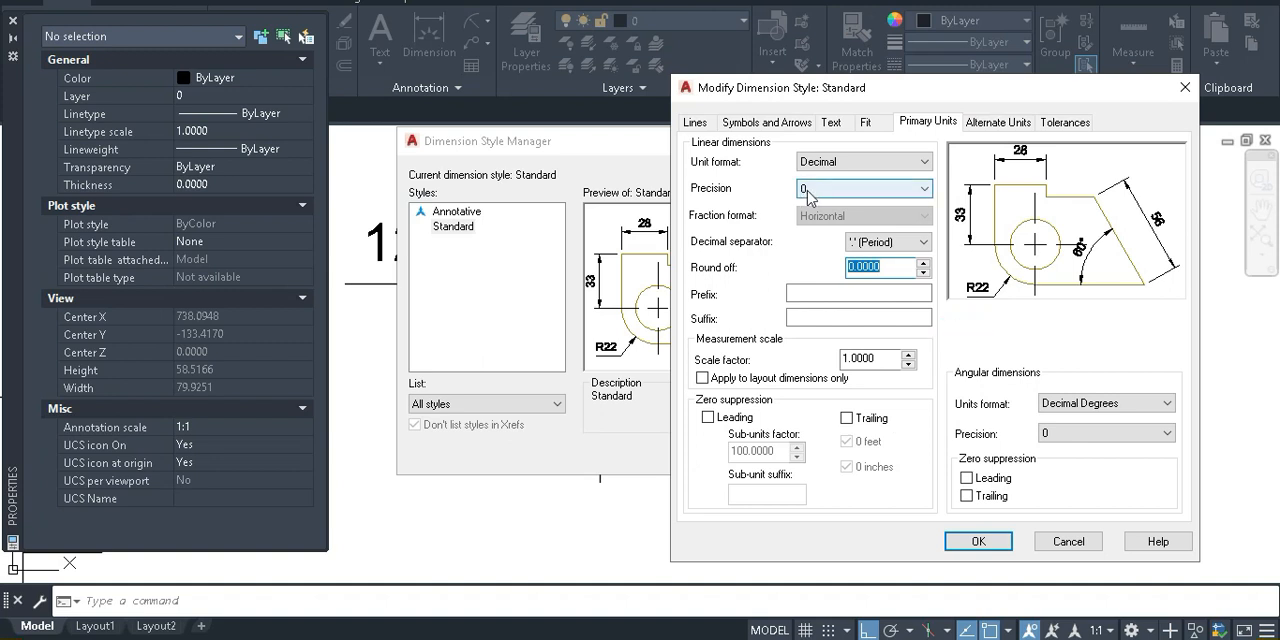
{"action": "left_click", "coordinate": [895, 198]}
{"action": "left_click", "coordinate": [848, 217]}
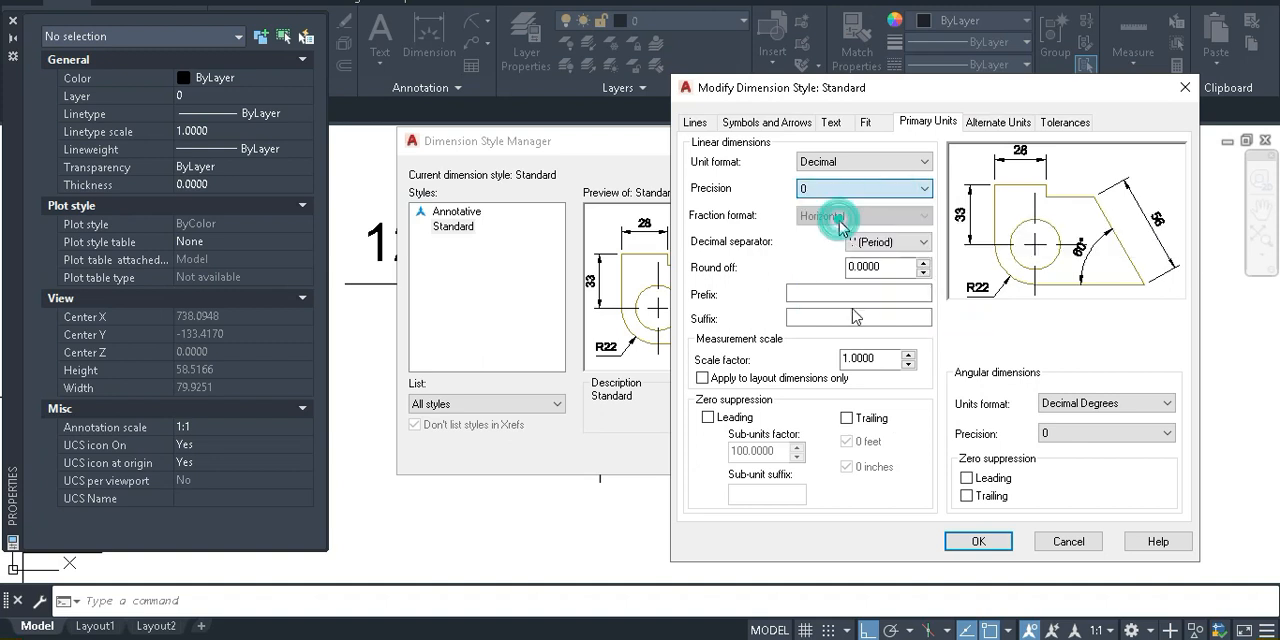
{"action": "left_click", "coordinate": [980, 545]}
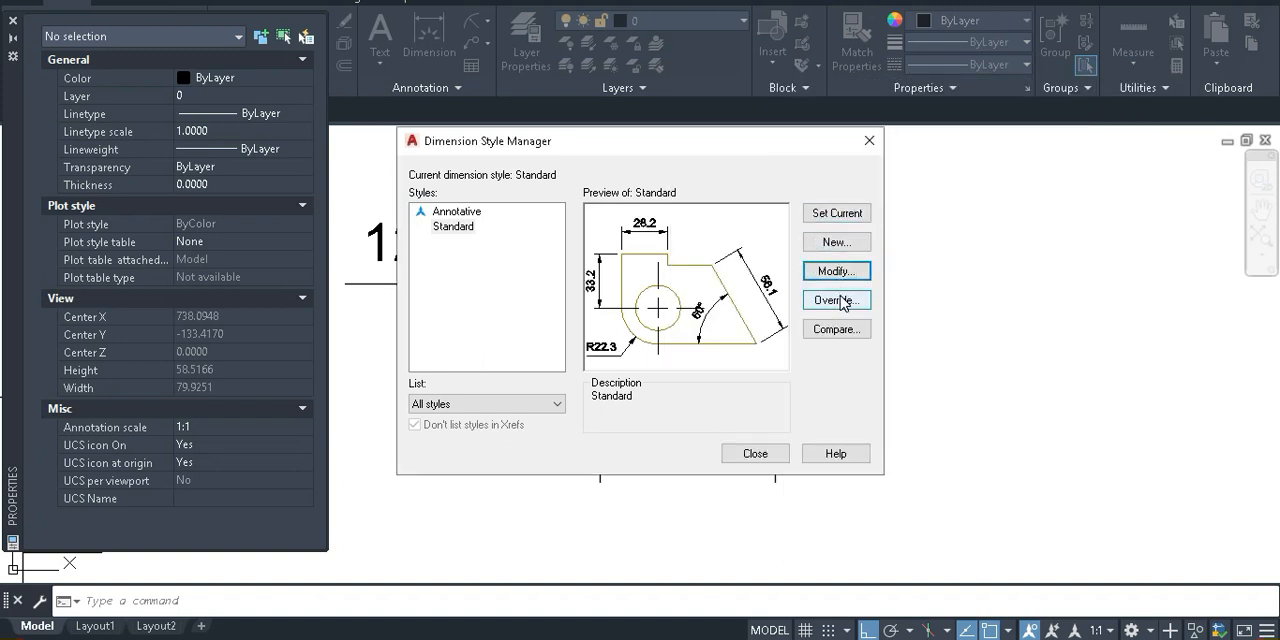
{"action": "left_click", "coordinate": [837, 213]}
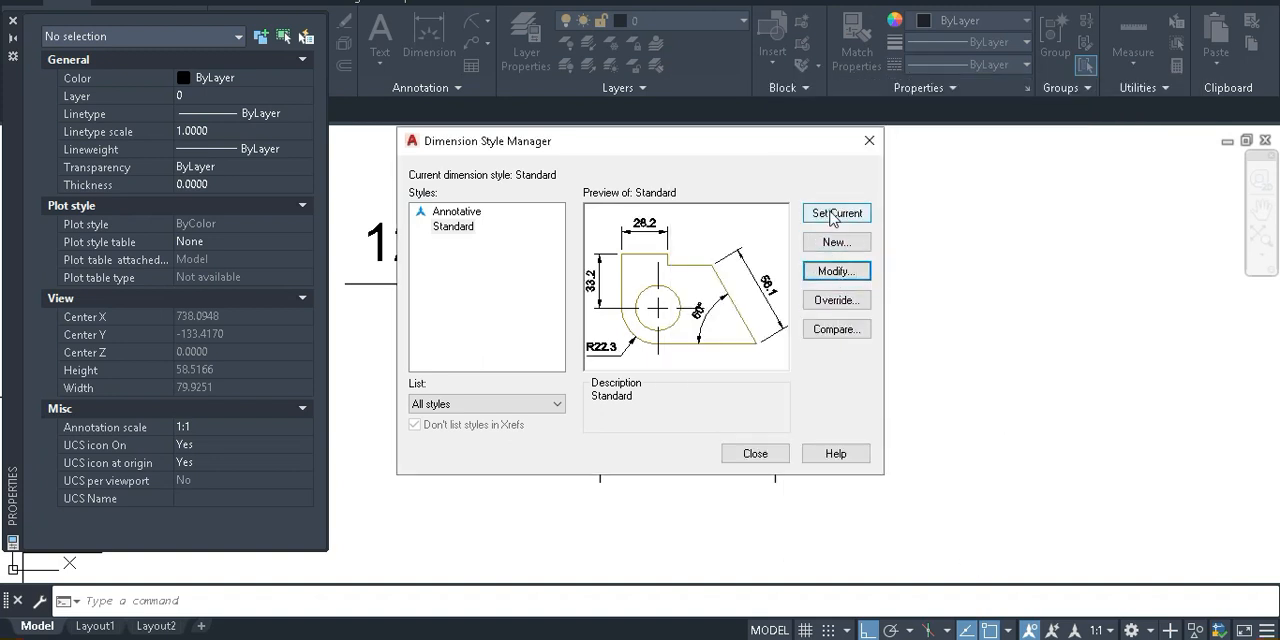
{"action": "left_click", "coordinate": [755, 455]}
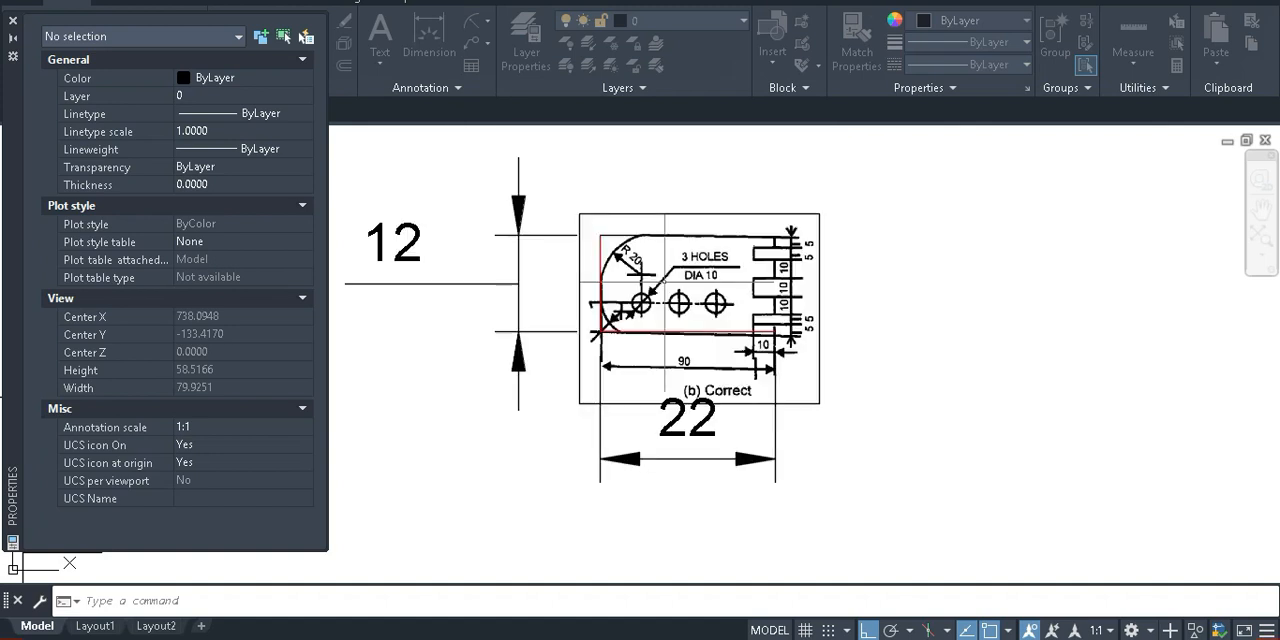
Select the horizontal dimension below the reference image and set its primary unit precision to 0.00000
{"action": "middle_click_drag", "start_coordinate": [697, 439], "coordinate": [813, 434]}
{"action": "left_click", "coordinate": [835, 472]}
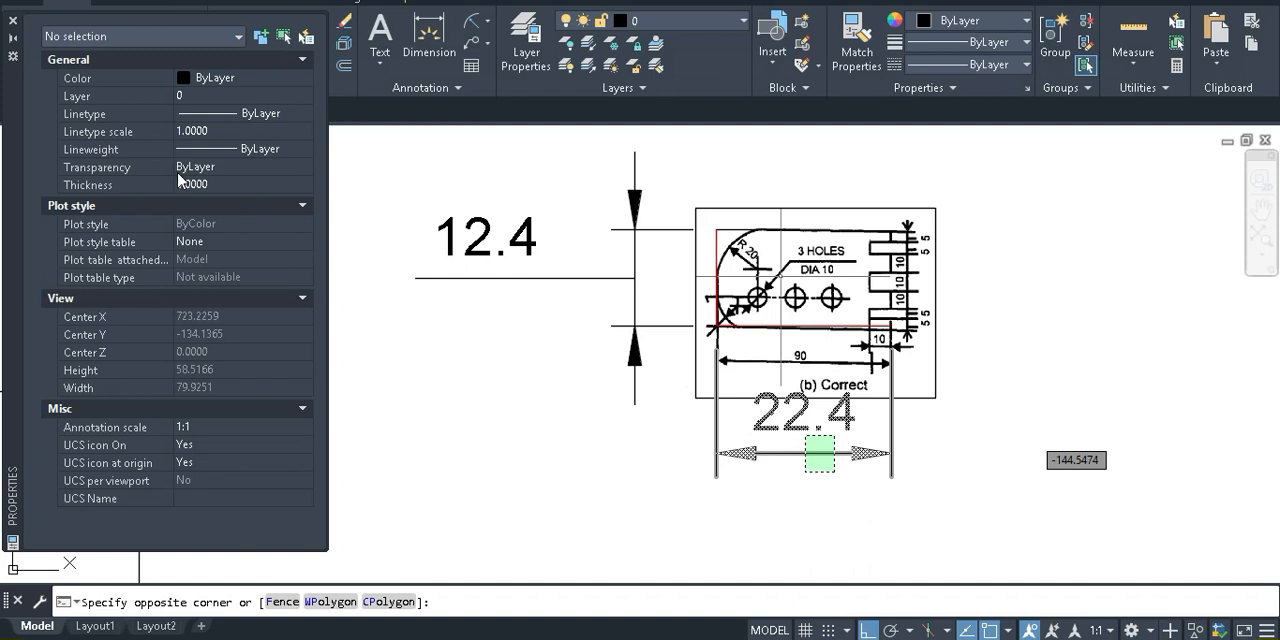
{"action": "left_click", "coordinate": [805, 435]}
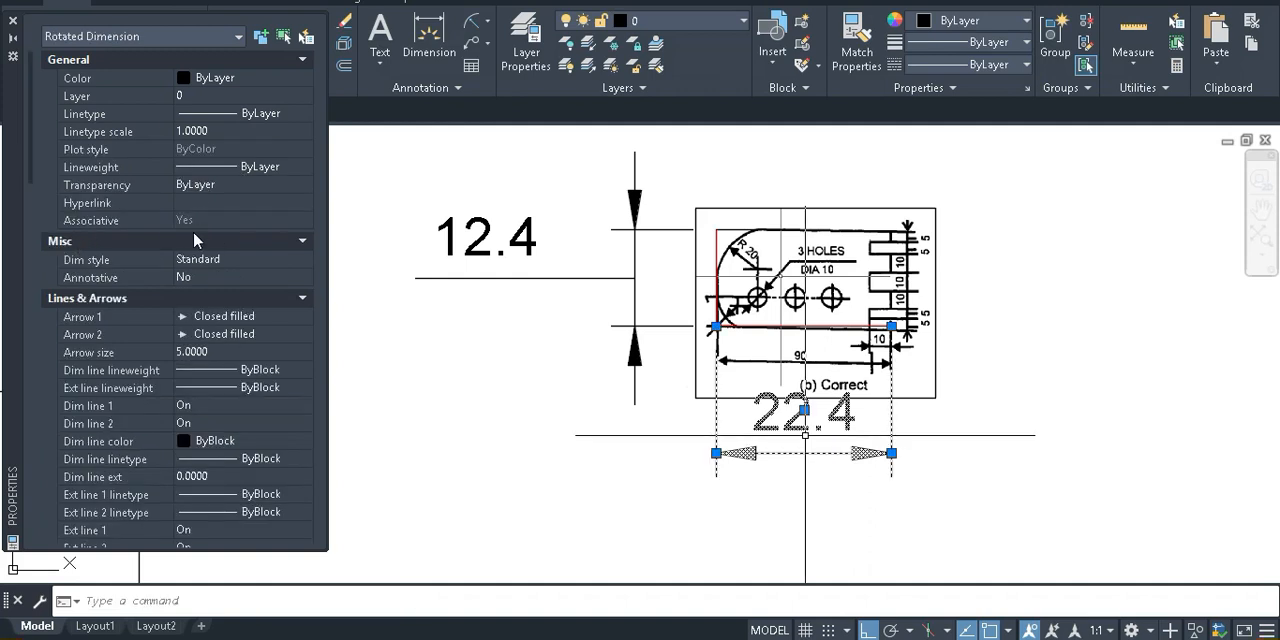
{"action": "left_click", "coordinate": [301, 243]}
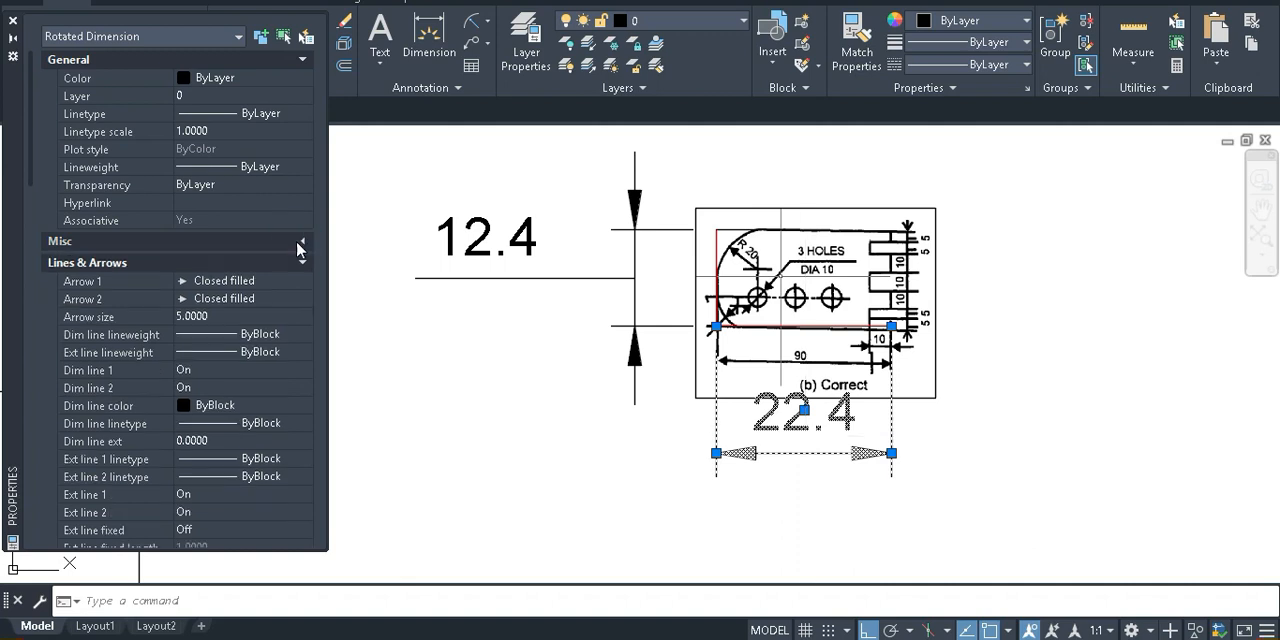
{"action": "left_click", "coordinate": [299, 265]}
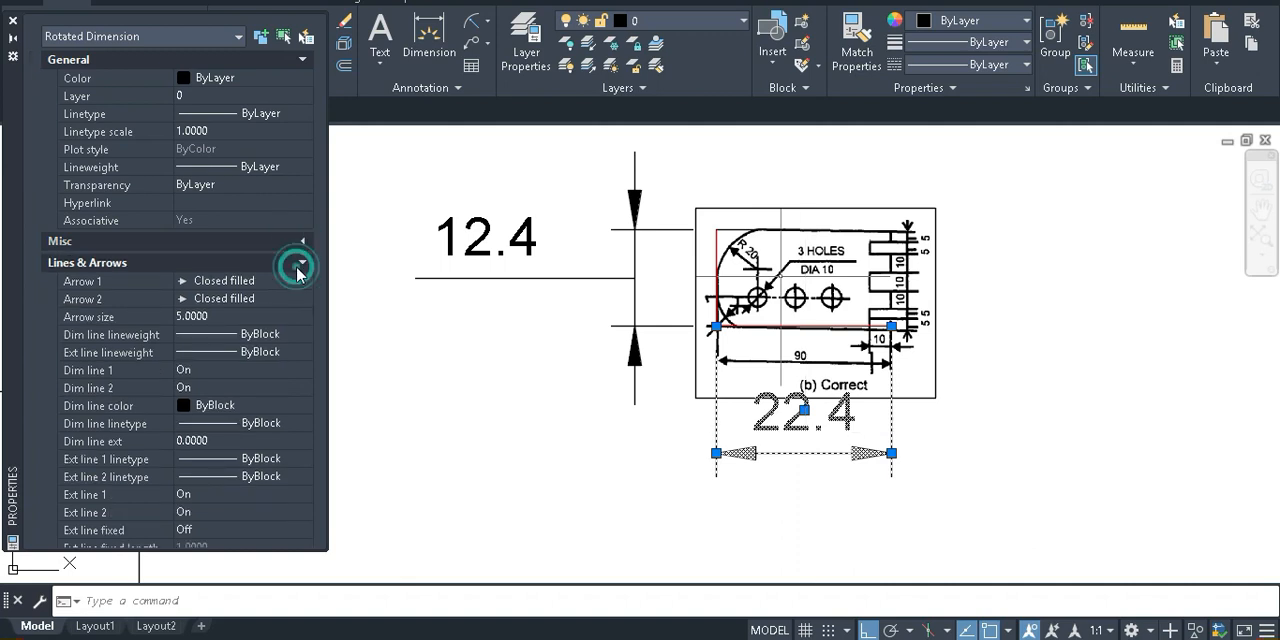
{"action": "scroll", "coordinate": [296, 272], "scroll_direction": "down", "scroll_amount": 3}
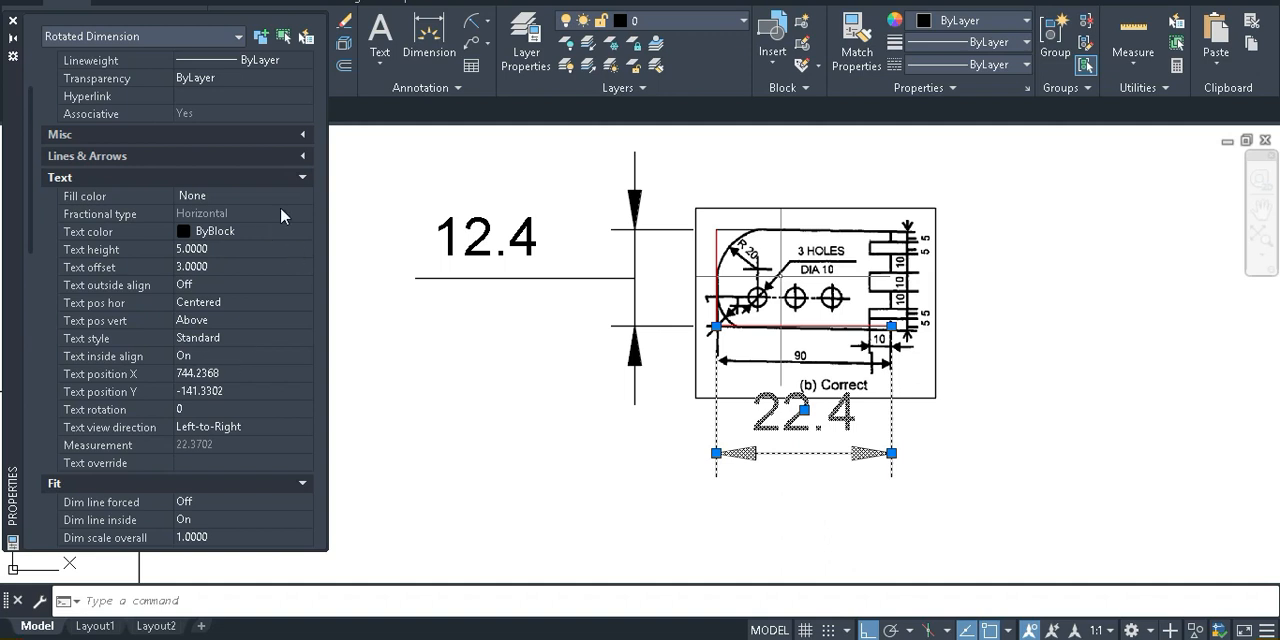
{"action": "left_click", "coordinate": [297, 178]}
{"action": "scroll", "coordinate": [235, 304], "scroll_direction": "down", "scroll_amount": 4}
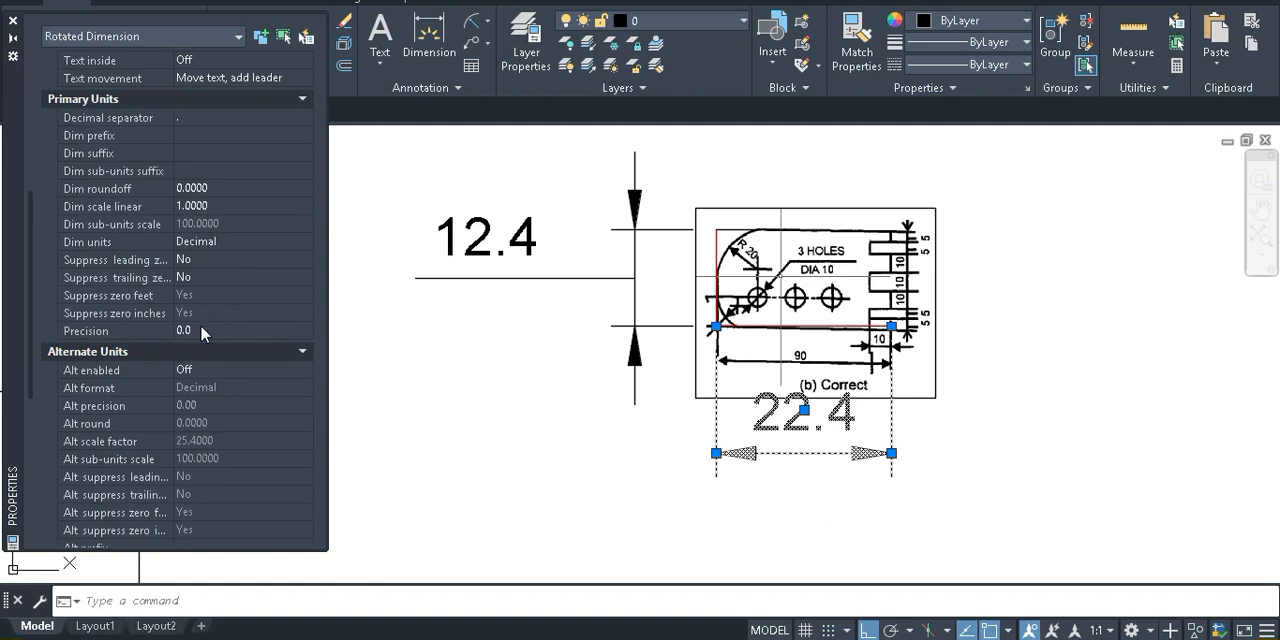
{"action": "left_click", "coordinate": [270, 328]}
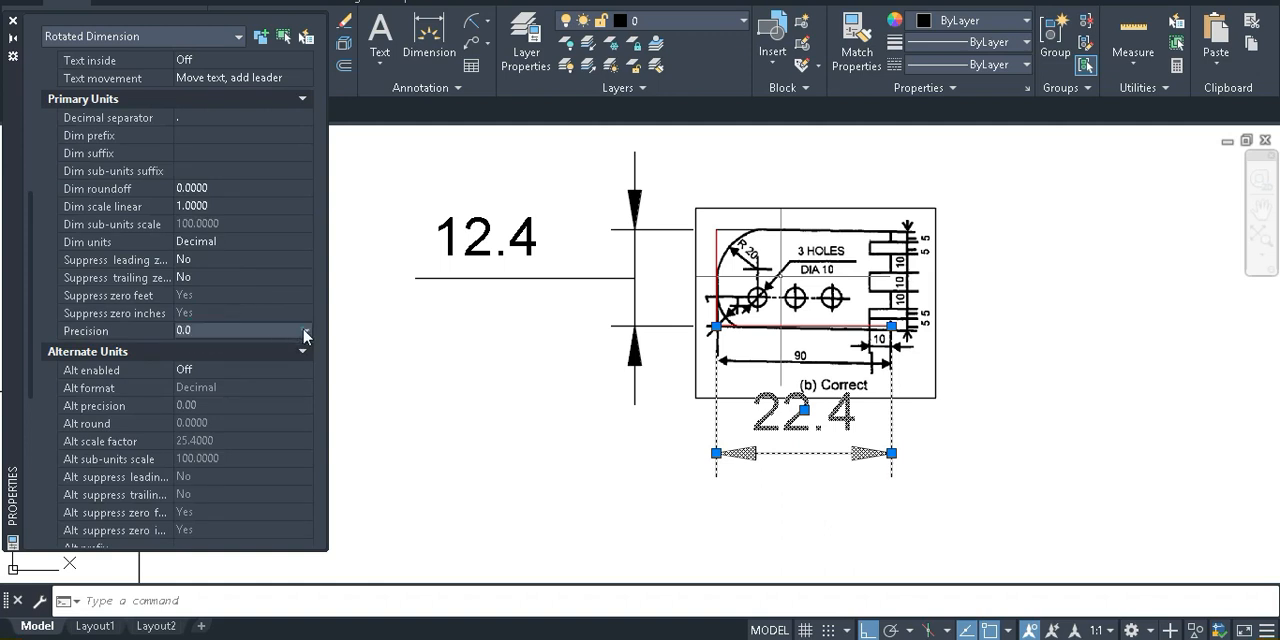
{"action": "left_click", "coordinate": [248, 330]}
{"action": "left_click", "coordinate": [222, 429]}
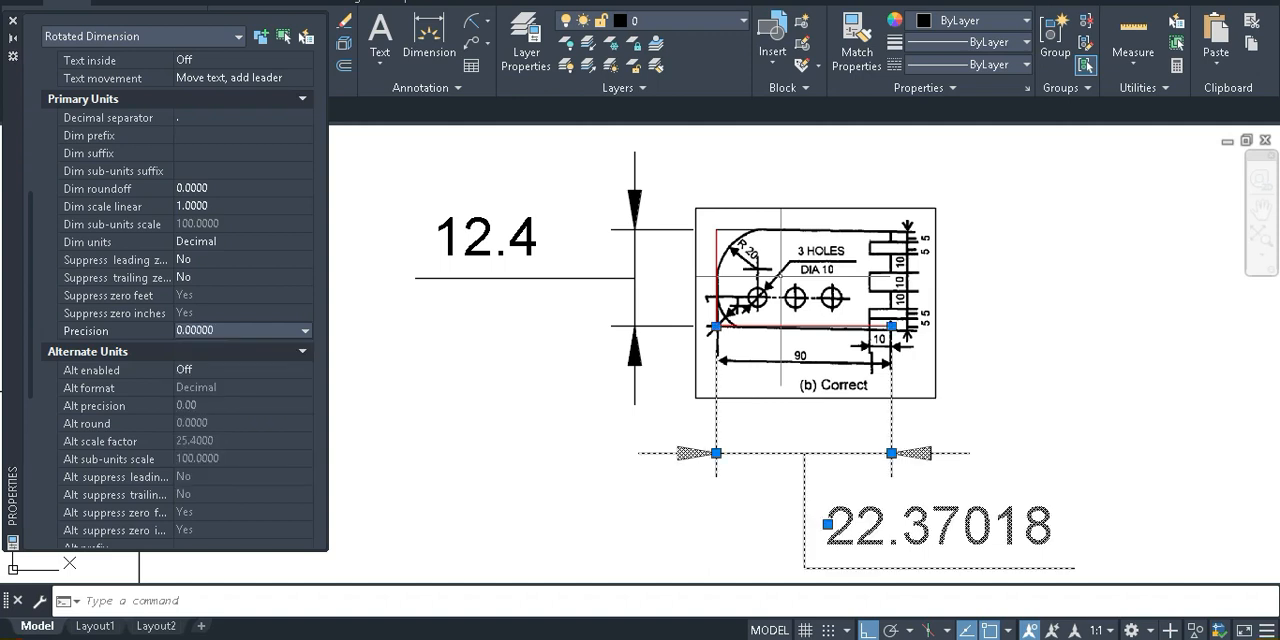
Switch to the Google Meet call to admit the waiting participant, and return to AutoCAD with the dimension selection cleared
{"action": "left_click", "coordinate": [226, 603]}
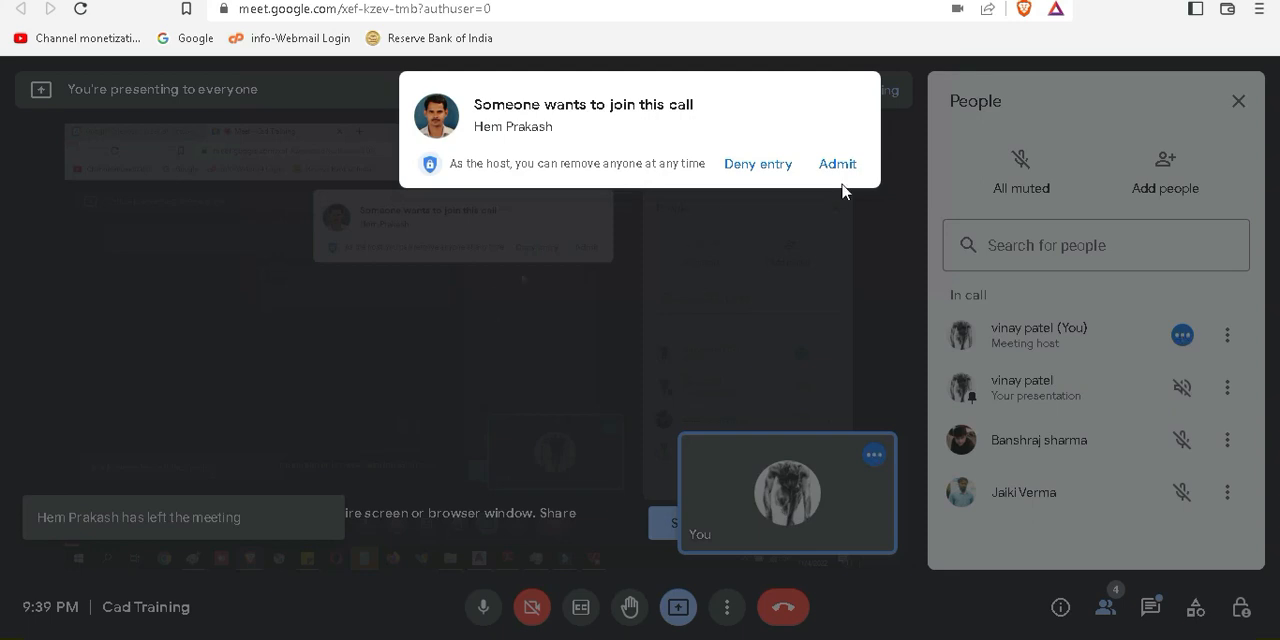
{"action": "left_click", "coordinate": [838, 165]}
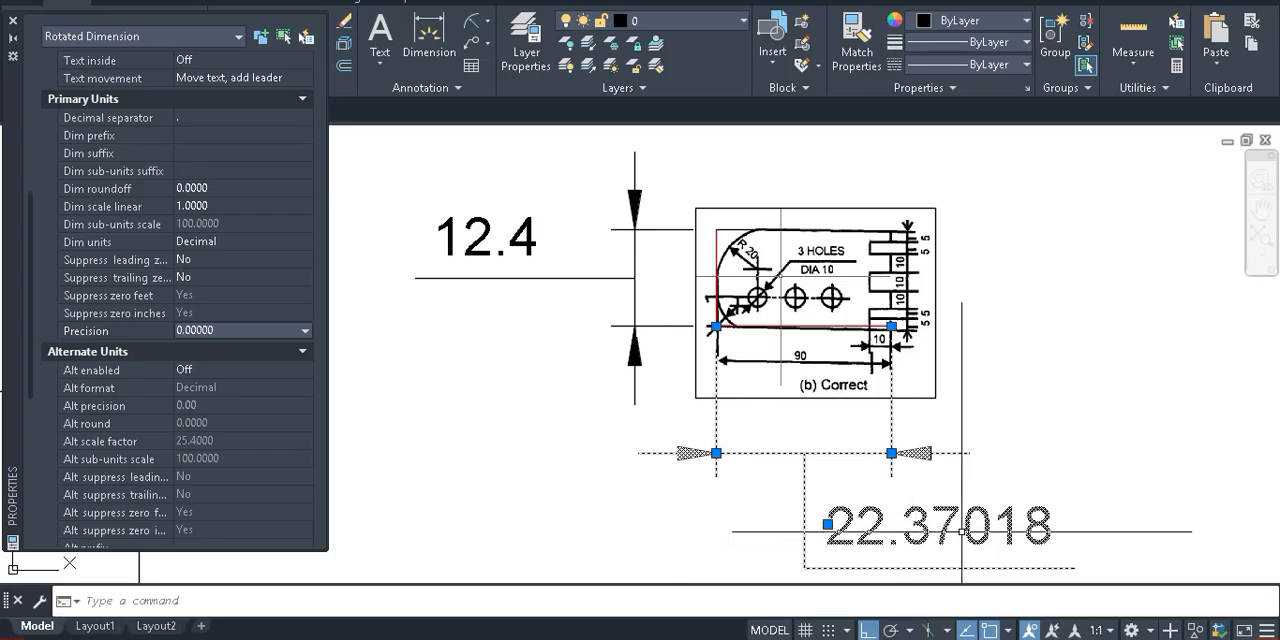
{"action": "key", "text": "Escape"}
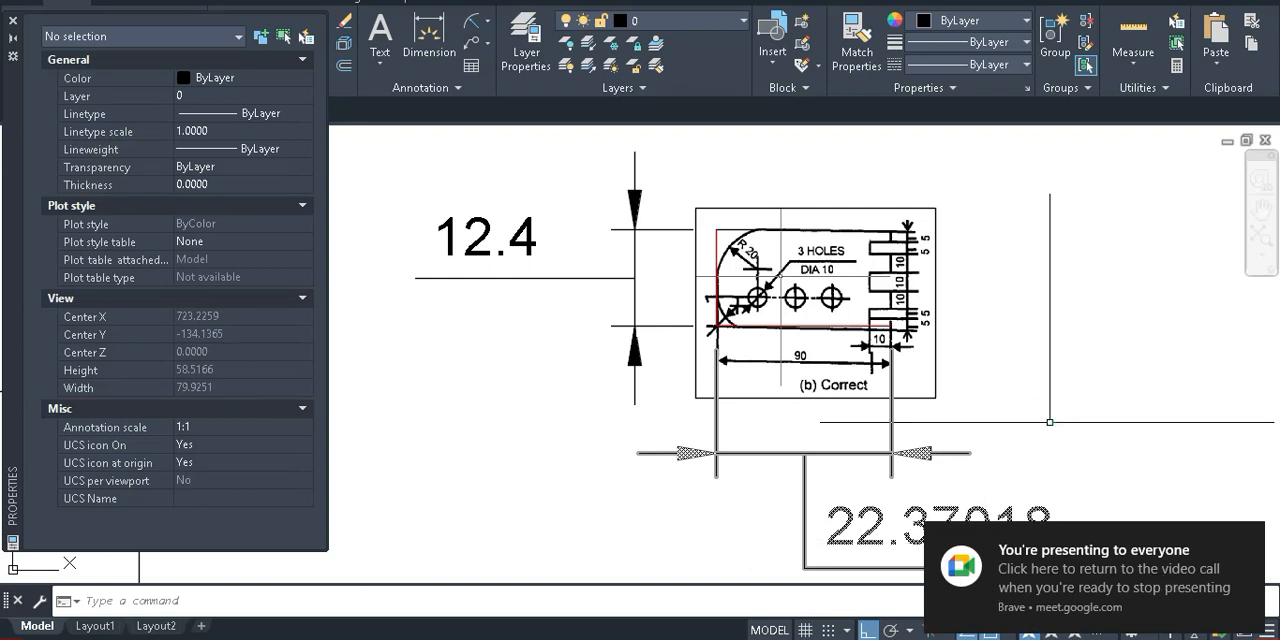
{"action": "left_click", "coordinate": [1053, 422]}
{"action": "left_click", "coordinate": [1114, 452]}
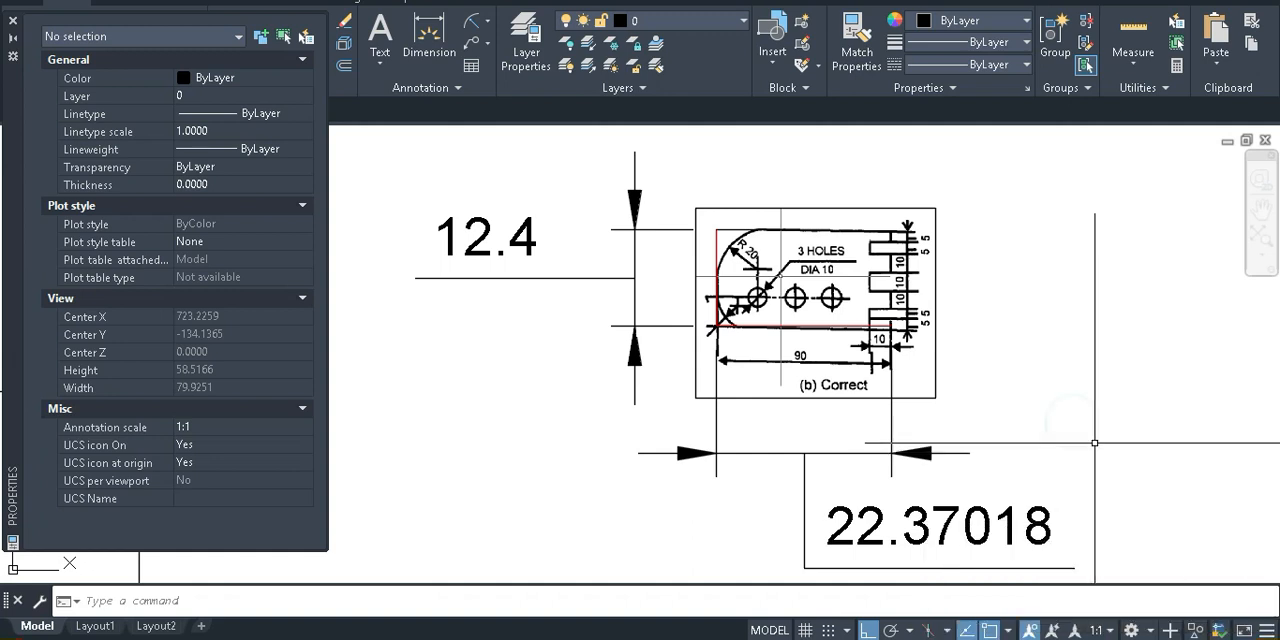
Use text editing on the horizontal dimension below the image to copy its 22.37018 value, leaving the text unchanged
{"action": "type", "text": "ed"}
{"action": "key", "text": "Return"}
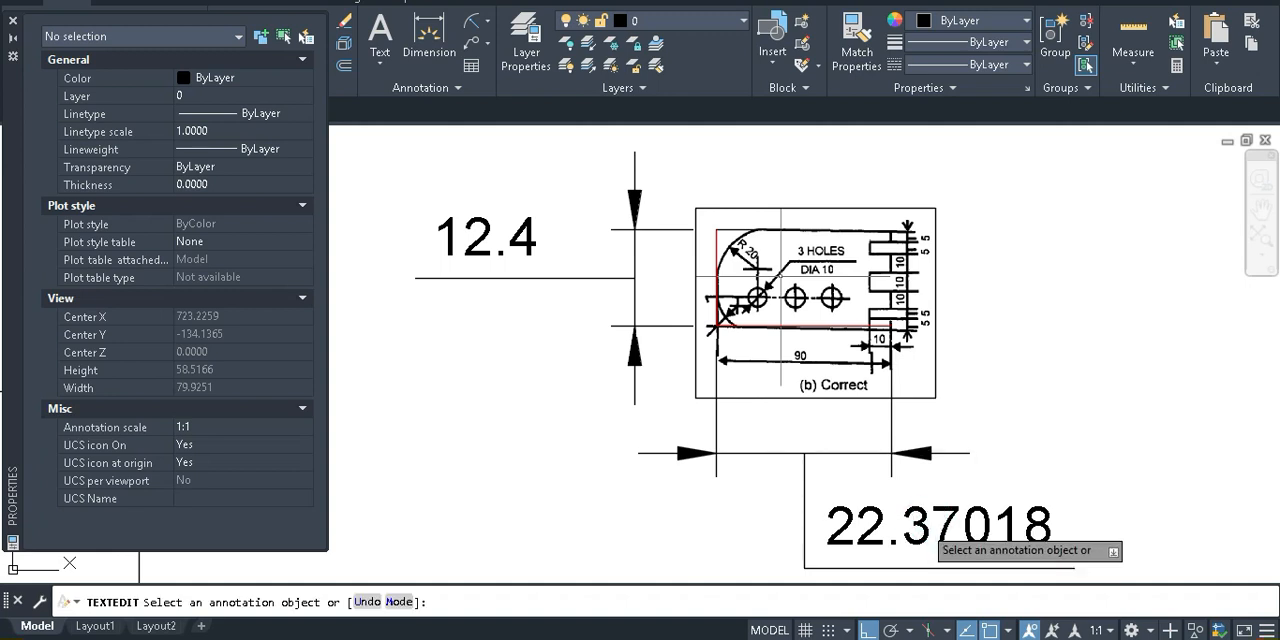
{"action": "left_click", "coordinate": [946, 536]}
{"action": "key", "text": "ctrl+c"}
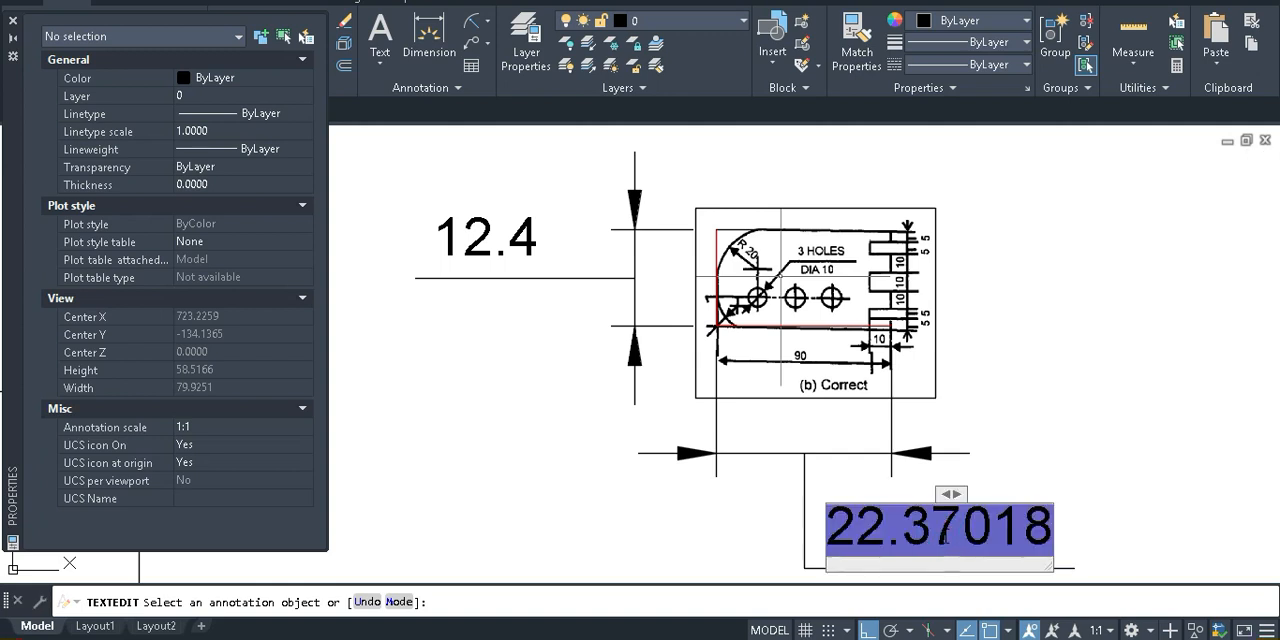
{"action": "left_click", "coordinate": [872, 544]}
{"action": "left_click", "coordinate": [720, 534]}
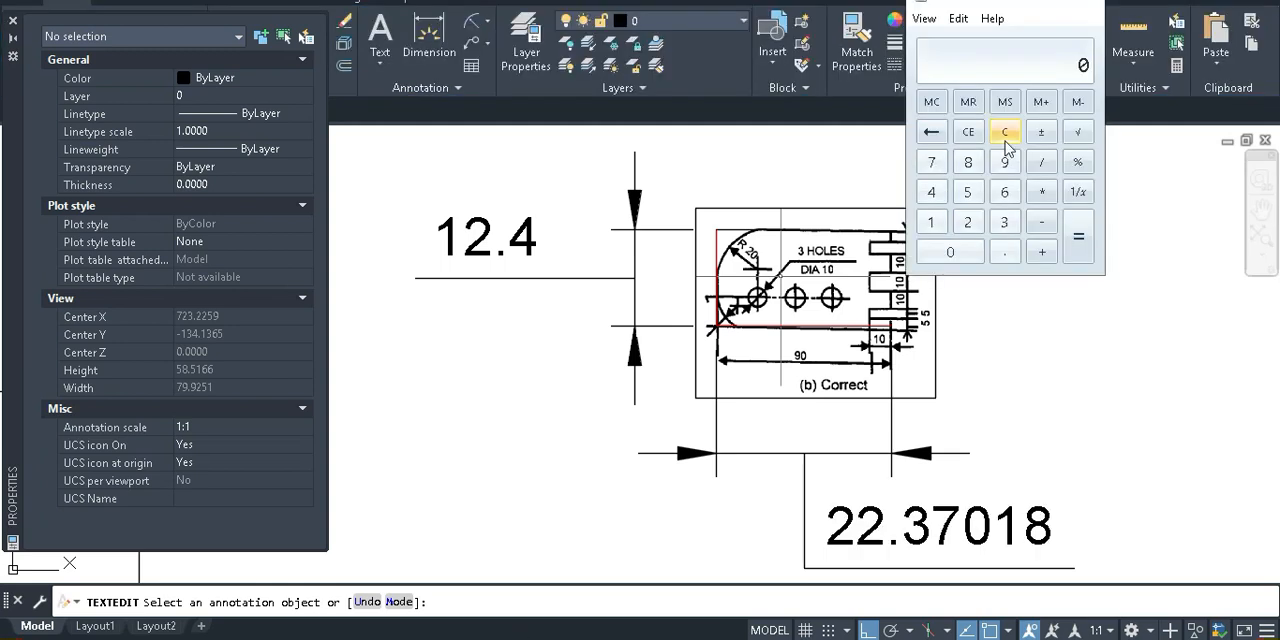
In Calculator, divide 90 by the copied value 22.37018, copy the quotient and return to AutoCAD
{"action": "left_click", "coordinate": [1005, 162]}
{"action": "left_click", "coordinate": [973, 253]}
{"action": "left_click", "coordinate": [1040, 165]}
{"action": "key", "text": "ctrl+v"}
{"action": "key", "text": "Return"}
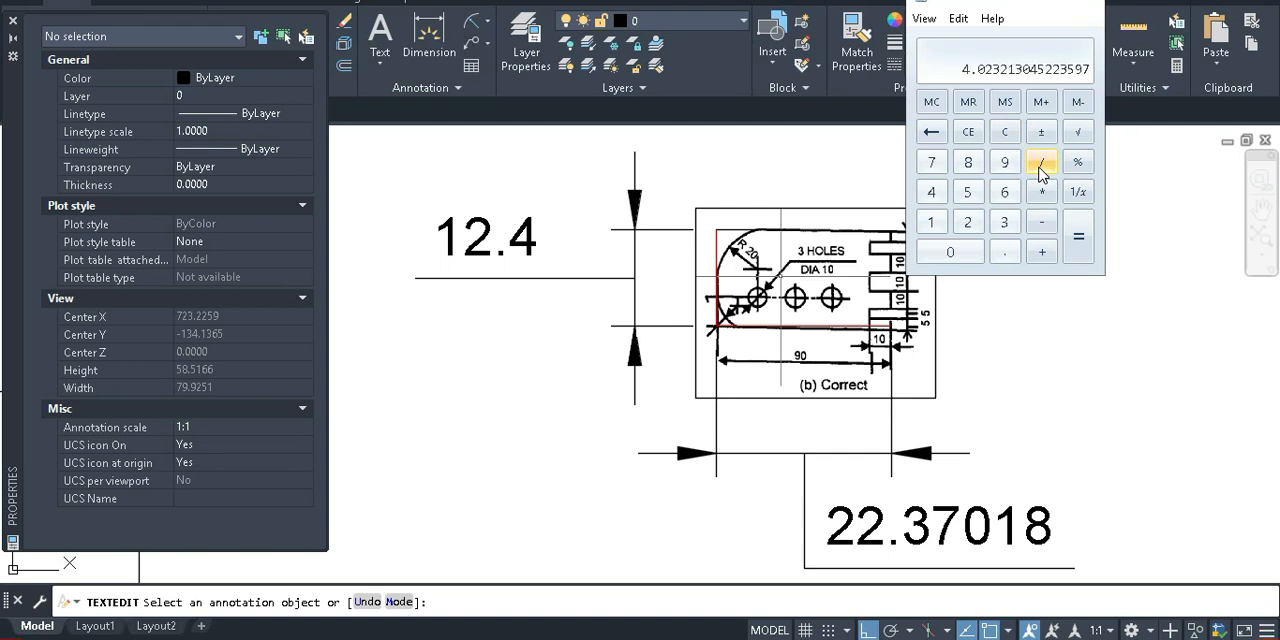
{"action": "left_click", "coordinate": [958, 20]}
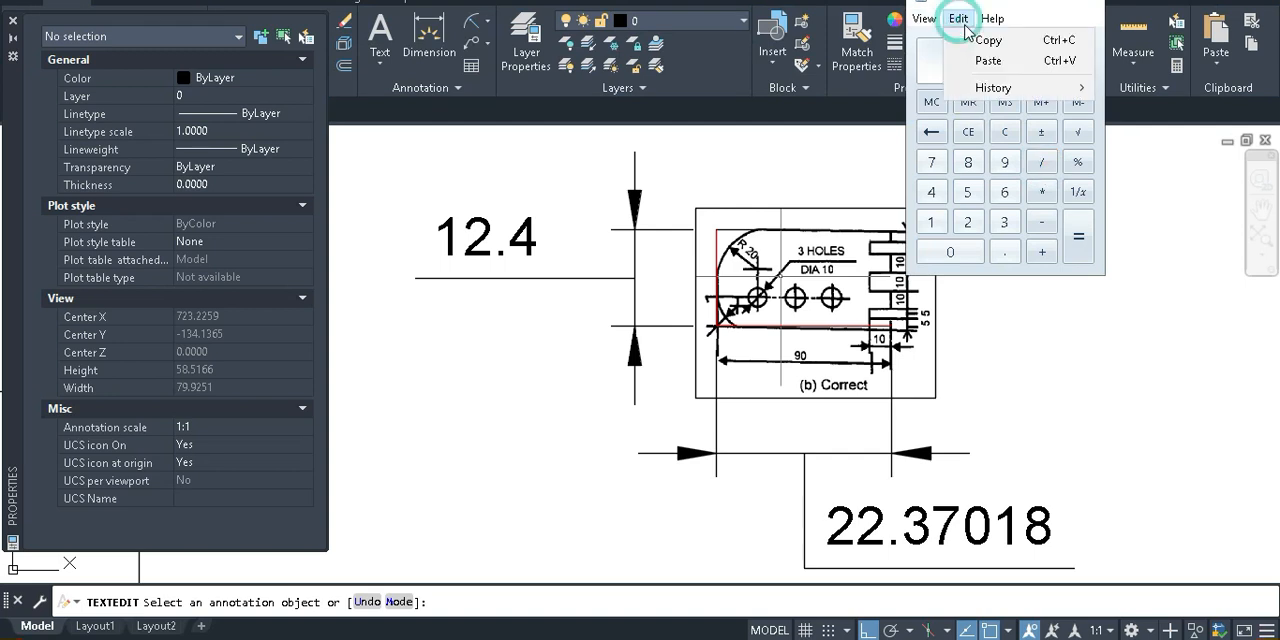
{"action": "left_click", "coordinate": [990, 42]}
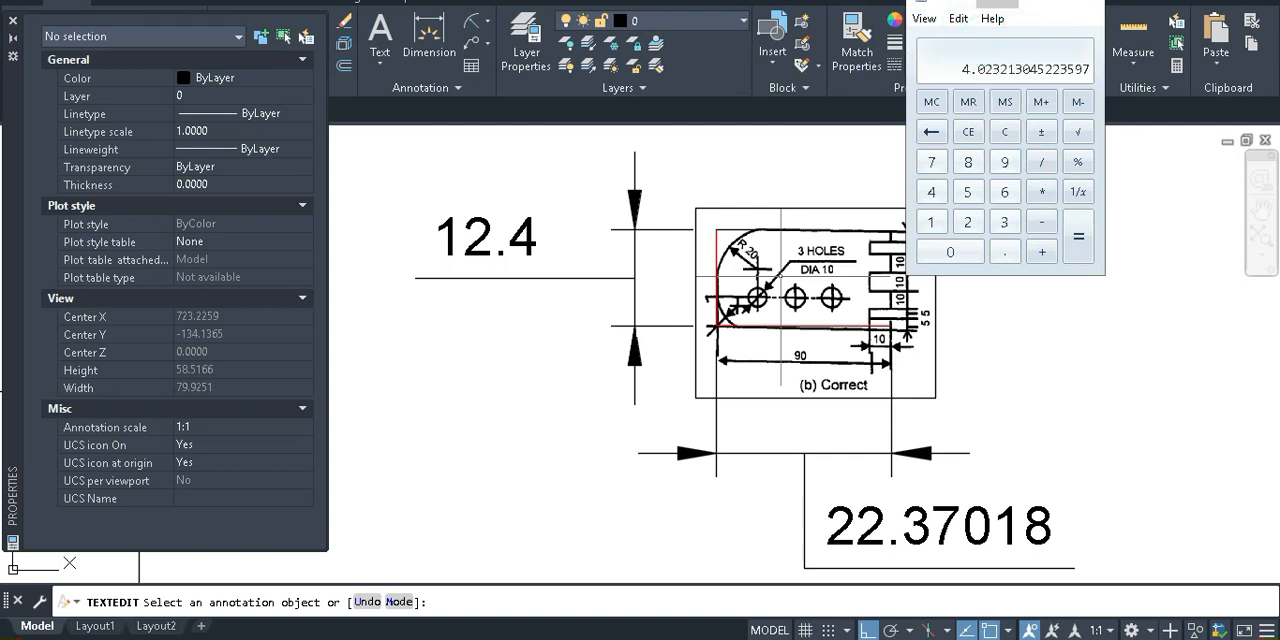
{"action": "left_click", "coordinate": [1118, 518]}
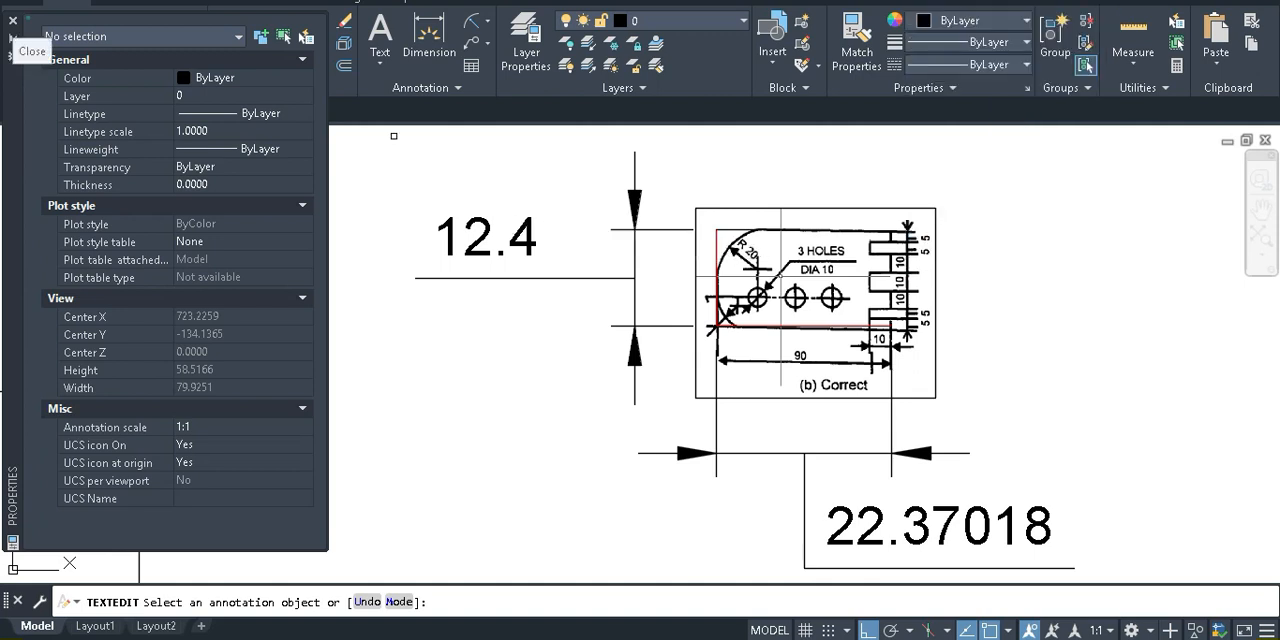
Close the object properties and scale the reference image, red lines and both dimensions about the image's lower-left corner by the copied factor 4.023213045223597
{"action": "left_click", "coordinate": [13, 20]}
{"action": "scroll", "coordinate": [836, 404], "scroll_direction": "down", "scroll_amount": 2}
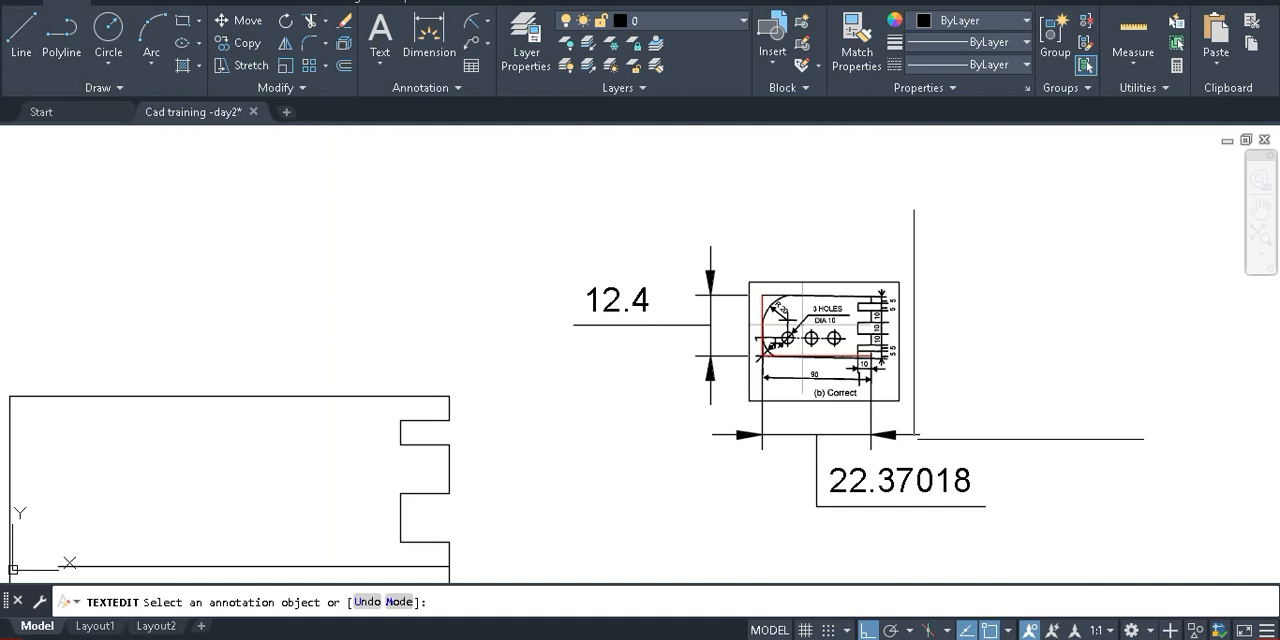
{"action": "key", "text": "Escape"}
{"action": "left_click_drag", "start_coordinate": [1028, 513], "coordinate": [720, 259]}
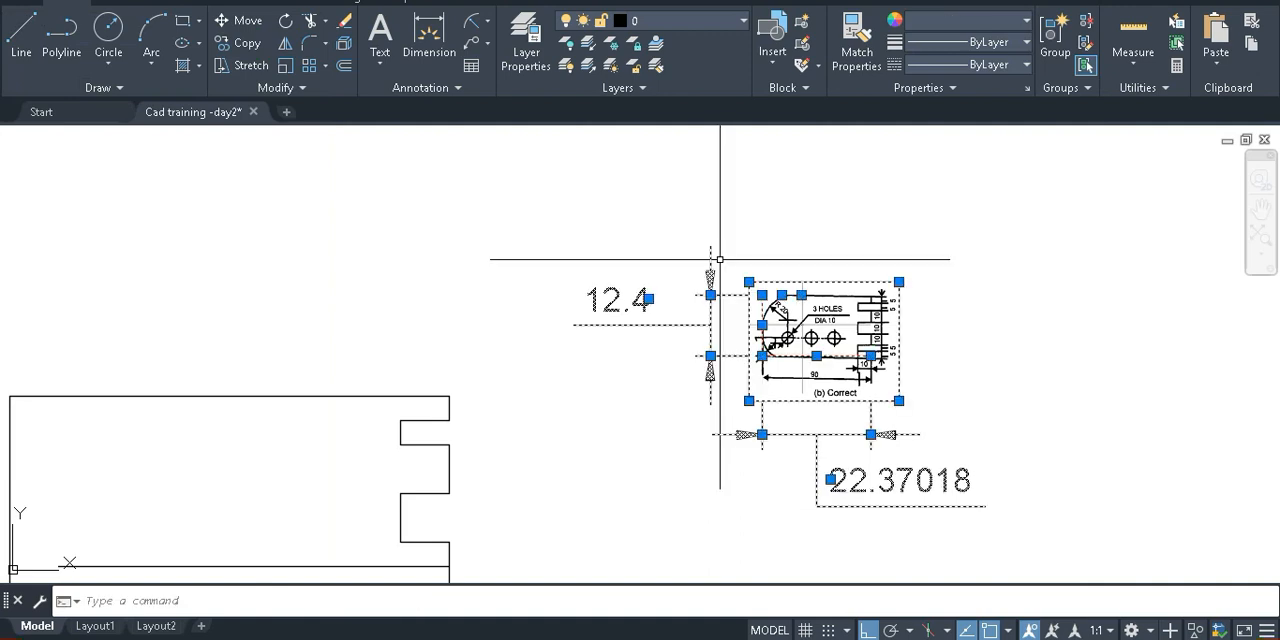
{"action": "type", "text": "sc"}
{"action": "key", "text": "Return"}
{"action": "left_click", "coordinate": [750, 400]}
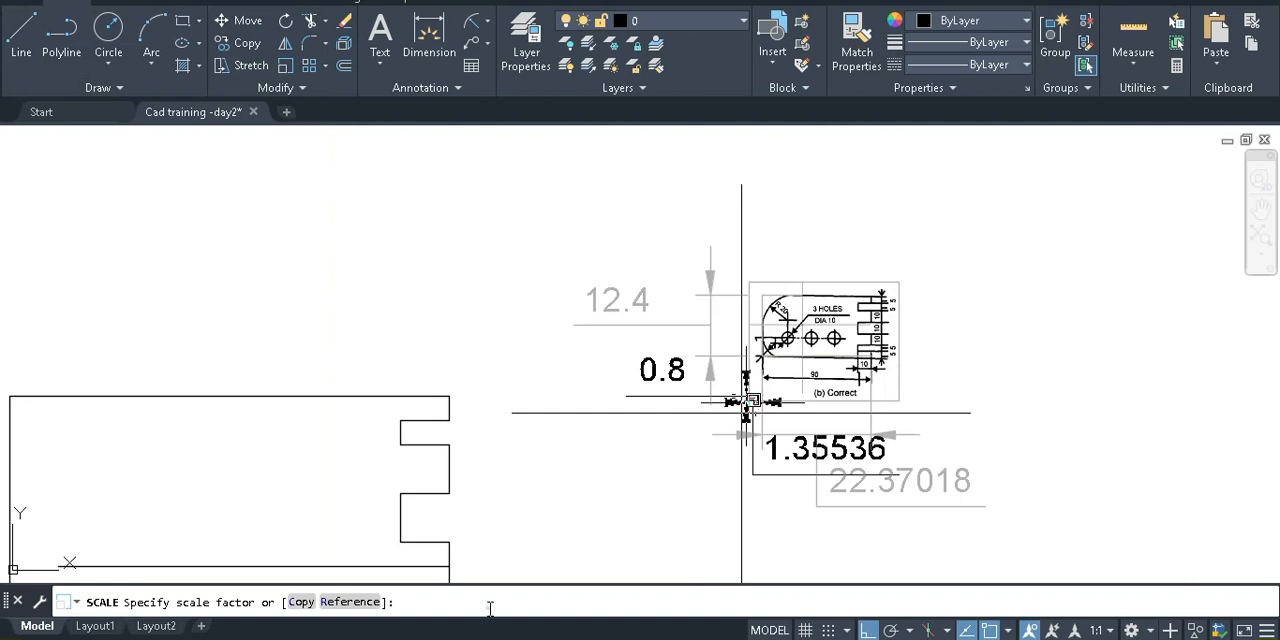
{"action": "key", "text": "ctrl+v"}
{"action": "key", "text": "Return"}
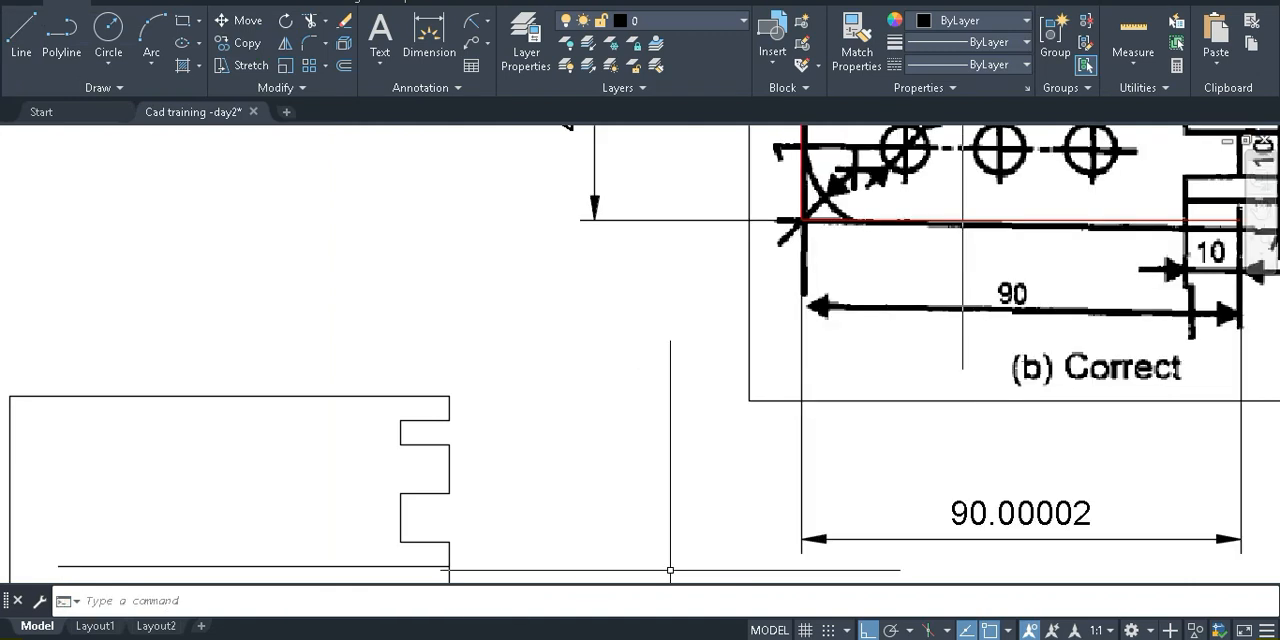
{"action": "scroll", "coordinate": [741, 412], "scroll_direction": "down", "scroll_amount": 4}
{"action": "middle_click_drag", "start_coordinate": [879, 393], "coordinate": [791, 334]}
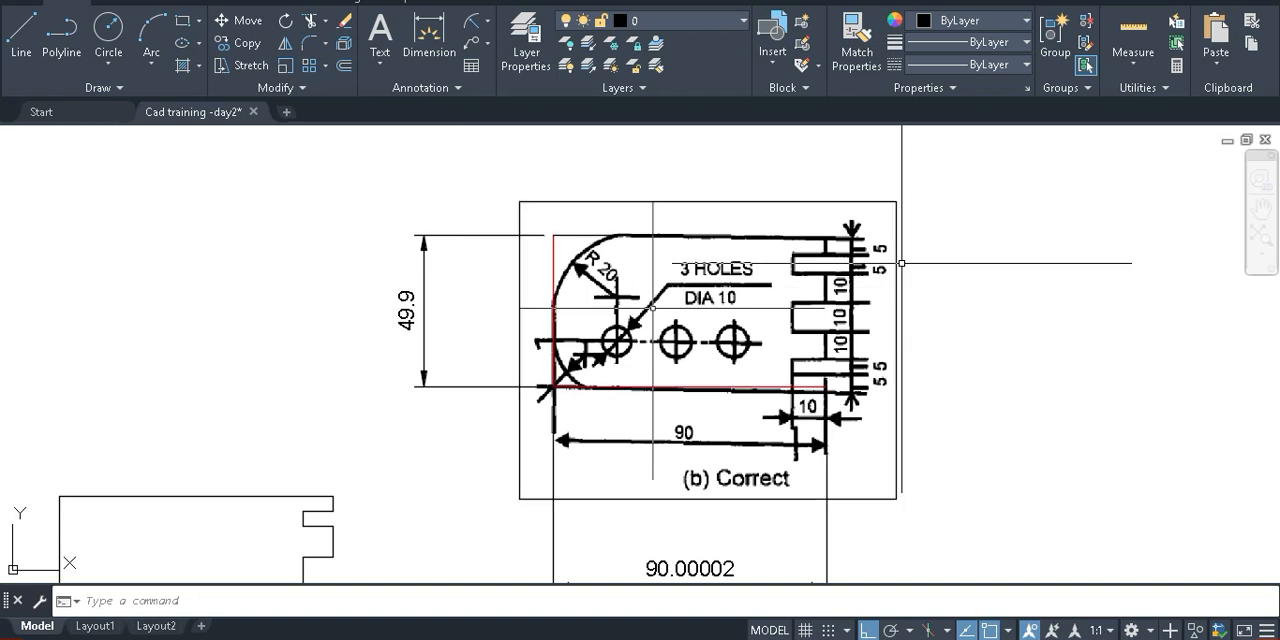
{"action": "scroll", "coordinate": [901, 263], "scroll_direction": "up", "scroll_amount": 2}
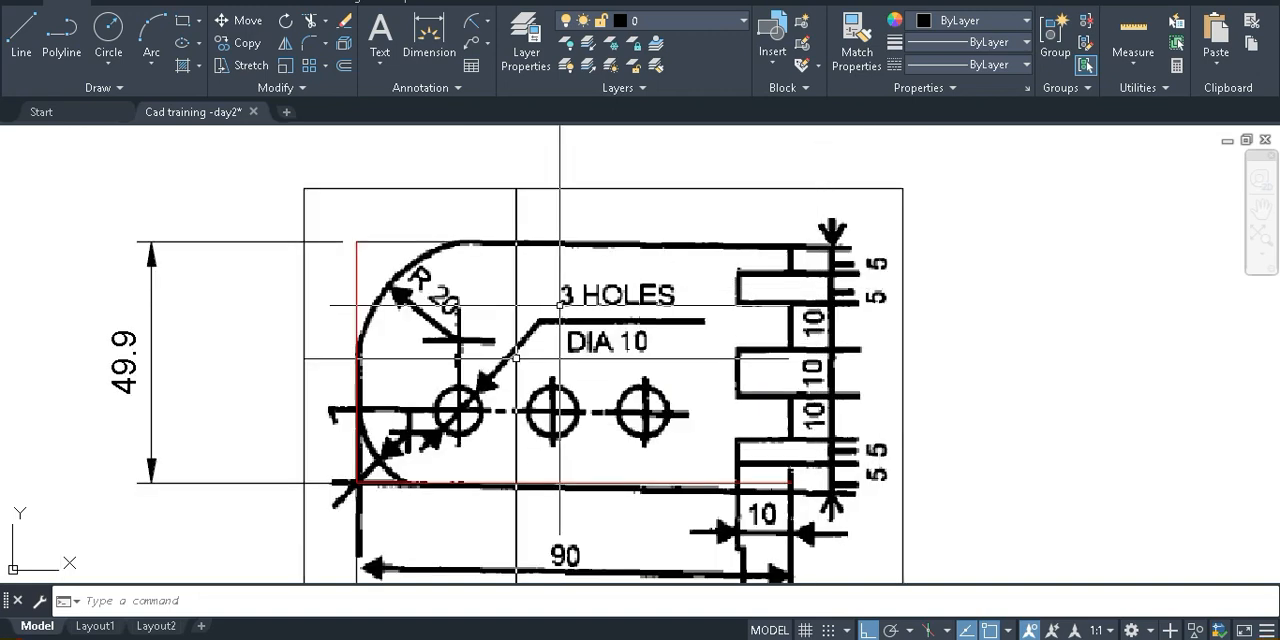
{"action": "left_click", "coordinate": [428, 40]}
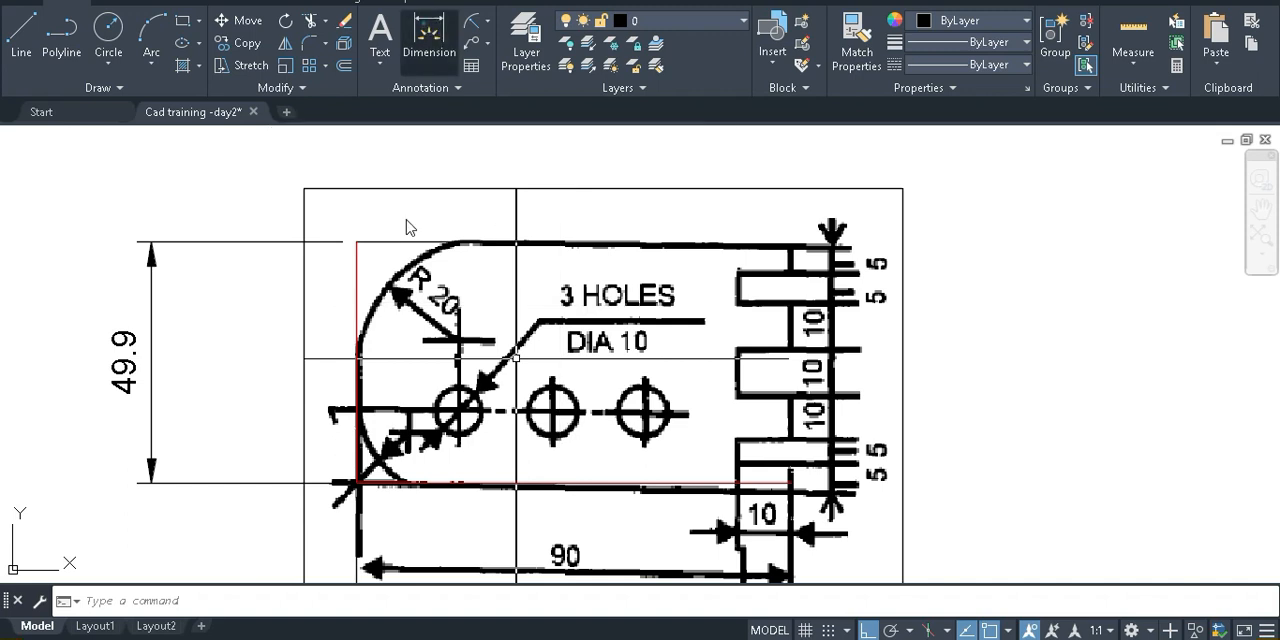
{"action": "scroll", "coordinate": [338, 438], "scroll_direction": "up", "scroll_amount": 2}
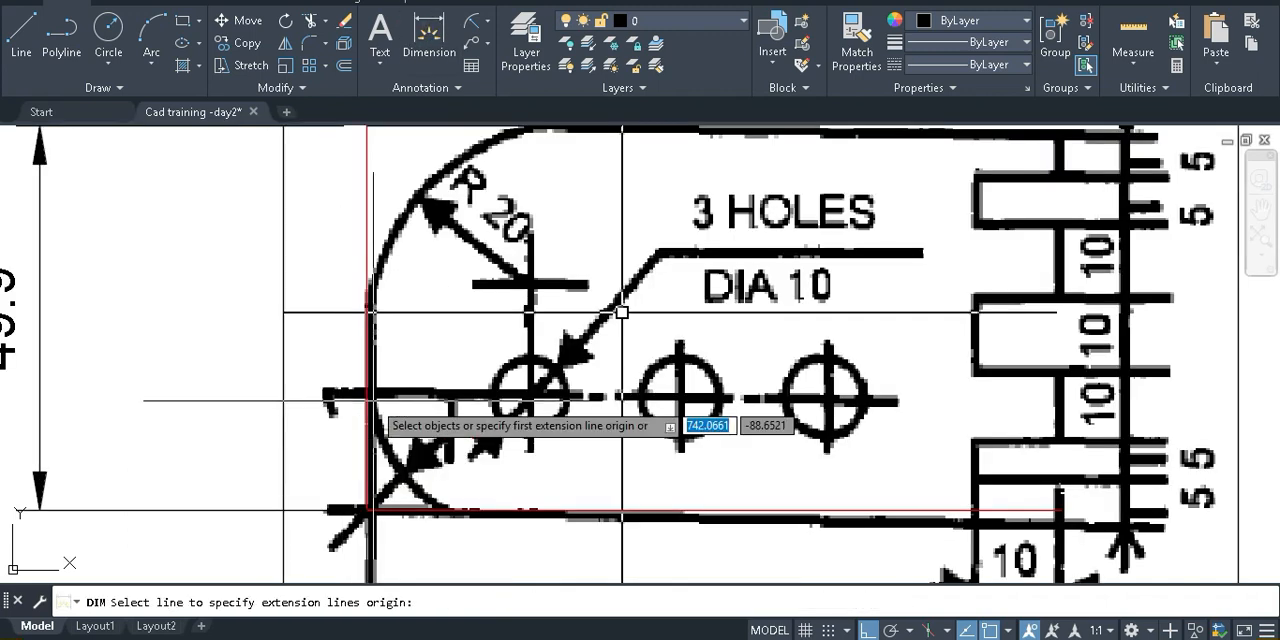
{"action": "scroll", "coordinate": [372, 402], "scroll_direction": "up", "scroll_amount": 2}
{"action": "left_click", "coordinate": [369, 398]}
{"action": "key", "text": "Escape"}
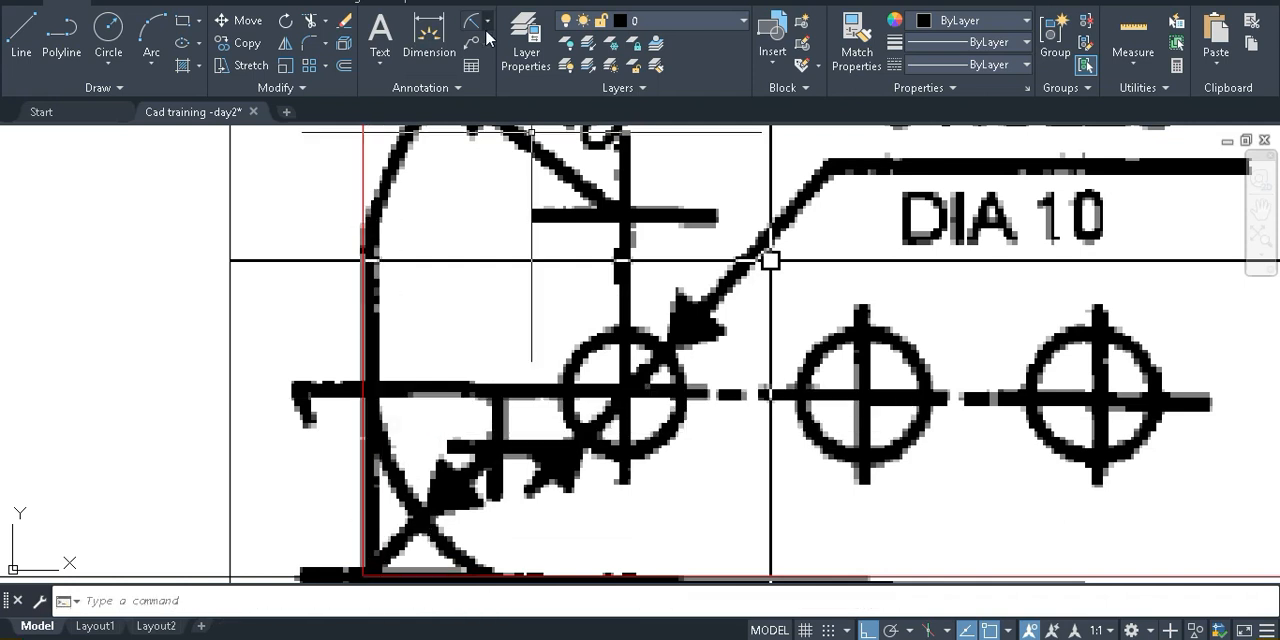
Add a horizontal linear dimension from the red left edge line to the first hole's centre, placed below the plate's lower edge
{"action": "left_click", "coordinate": [487, 21]}
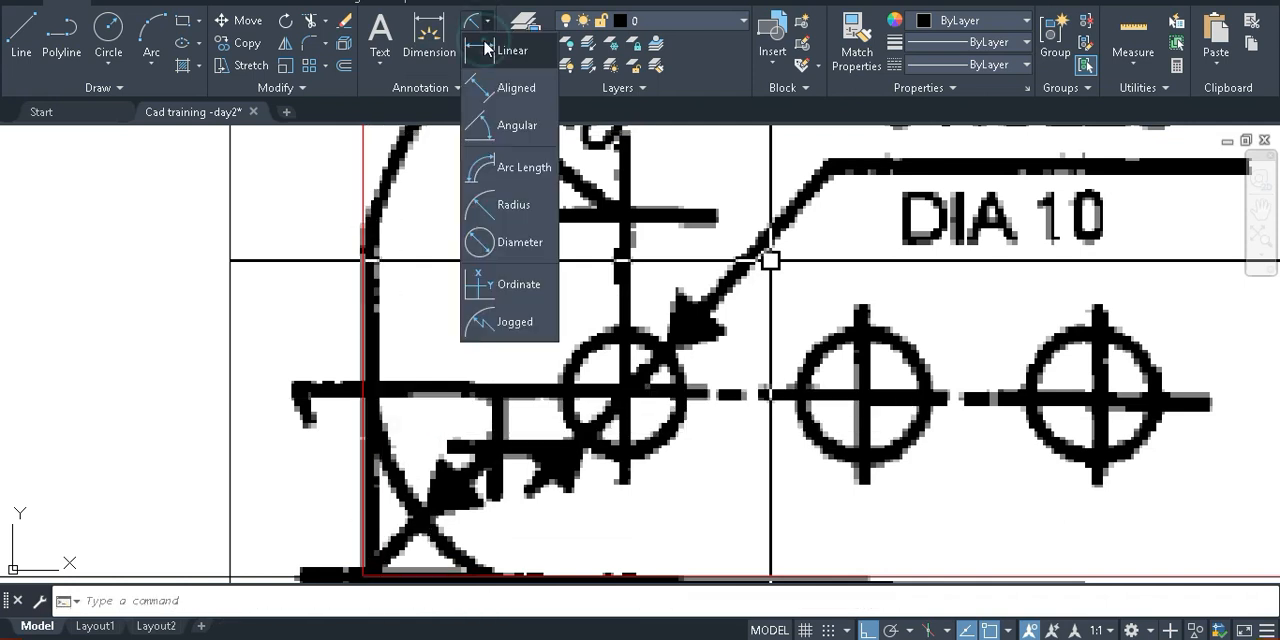
{"action": "left_click", "coordinate": [487, 50]}
{"action": "left_click", "coordinate": [363, 393]}
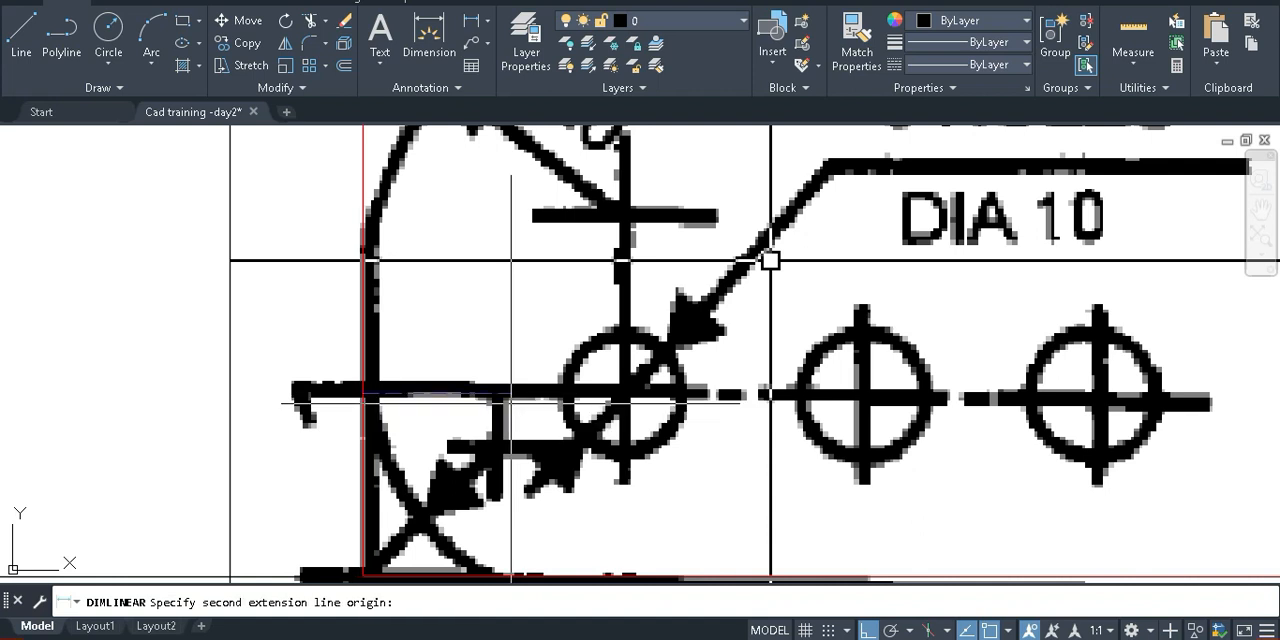
{"action": "left_click", "coordinate": [625, 393]}
{"action": "middle_click_drag", "start_coordinate": [592, 453], "coordinate": [604, 336]}
{"action": "left_click", "coordinate": [582, 530]}
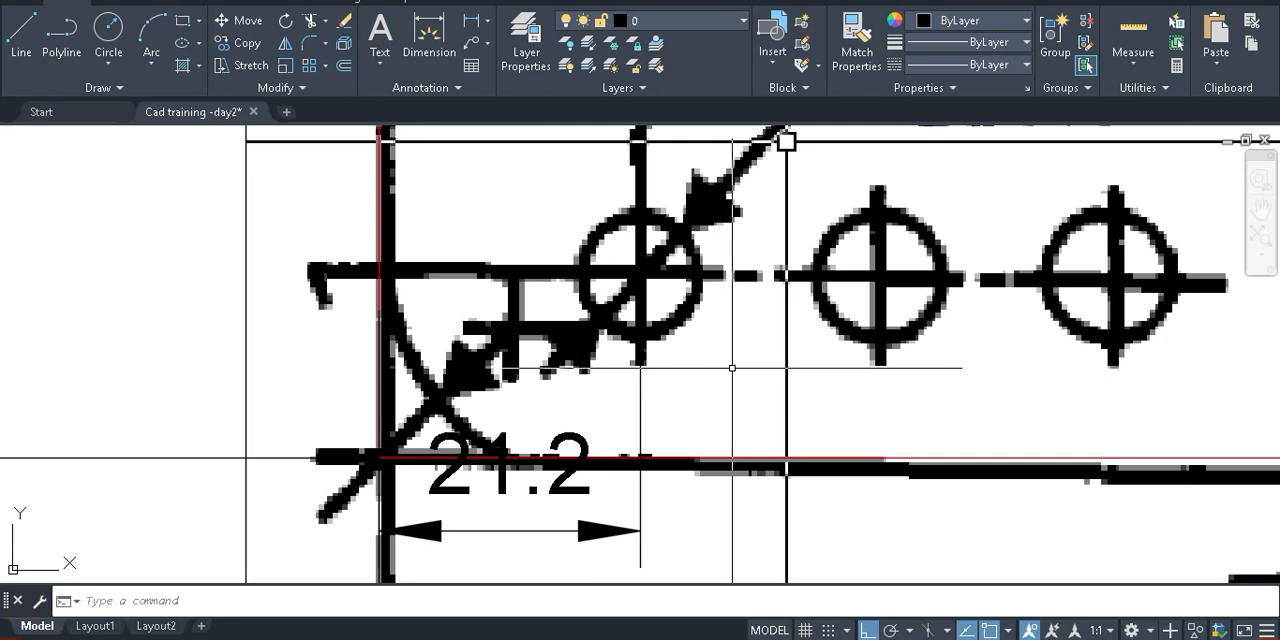
Add a horizontal linear dimension between the first and second hole centres, placed in line with the edge-to-hole dimension
{"action": "key", "text": "Return"}
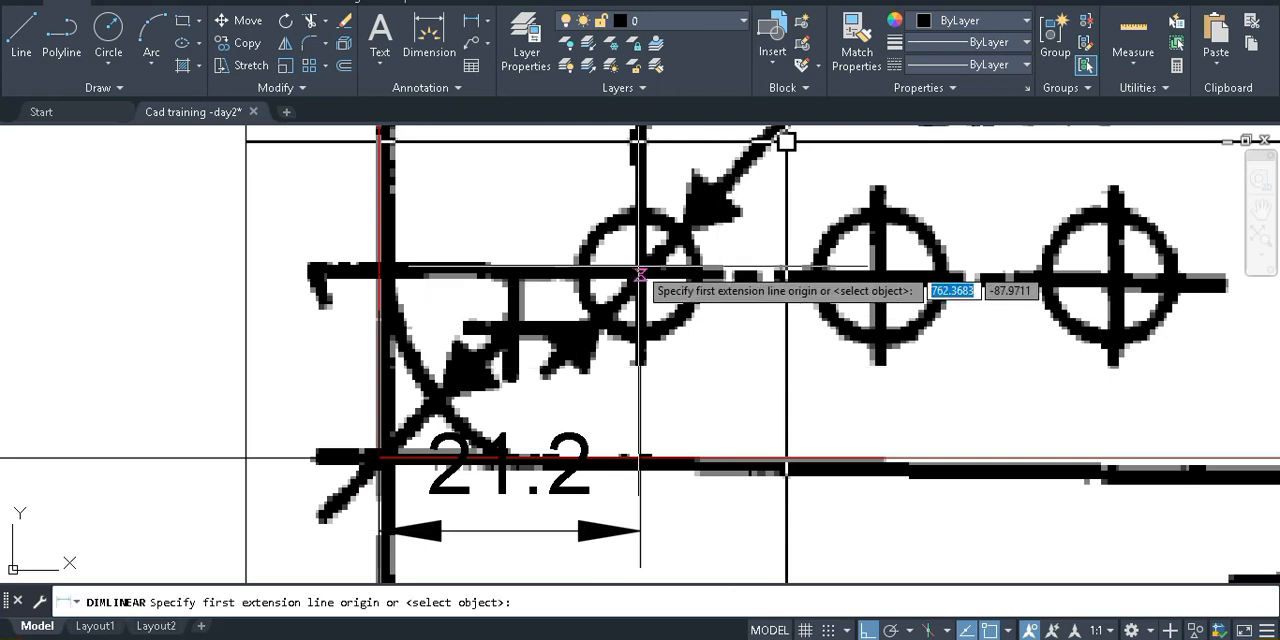
{"action": "left_click", "coordinate": [640, 273]}
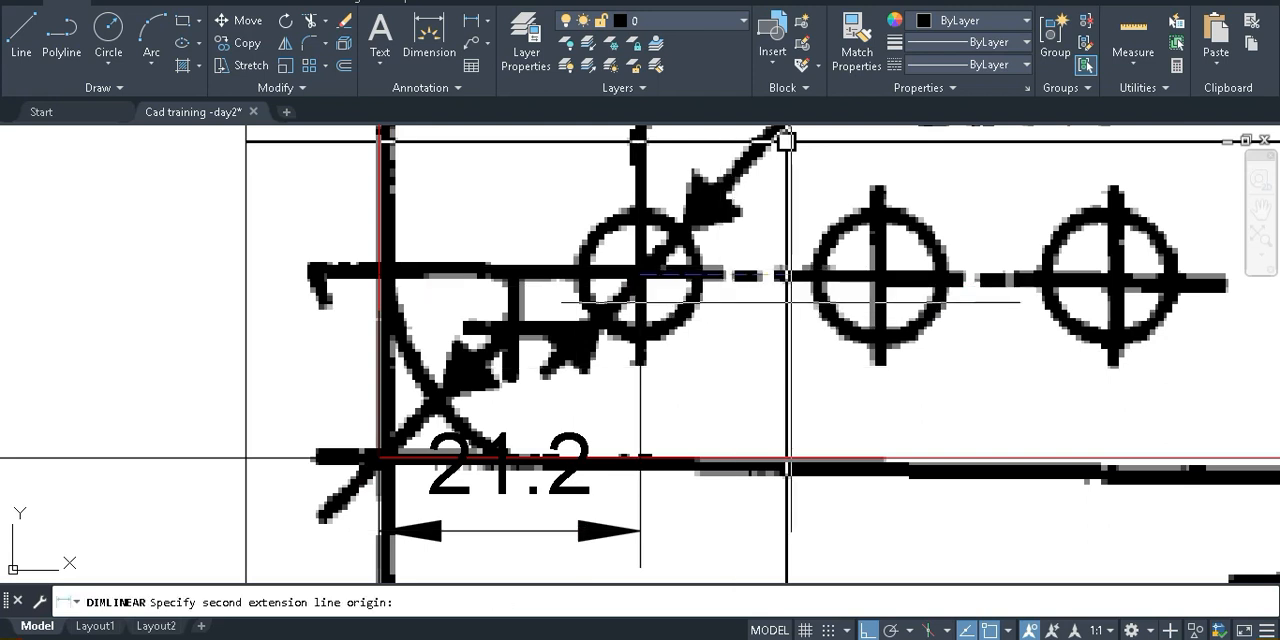
{"action": "left_click", "coordinate": [882, 276]}
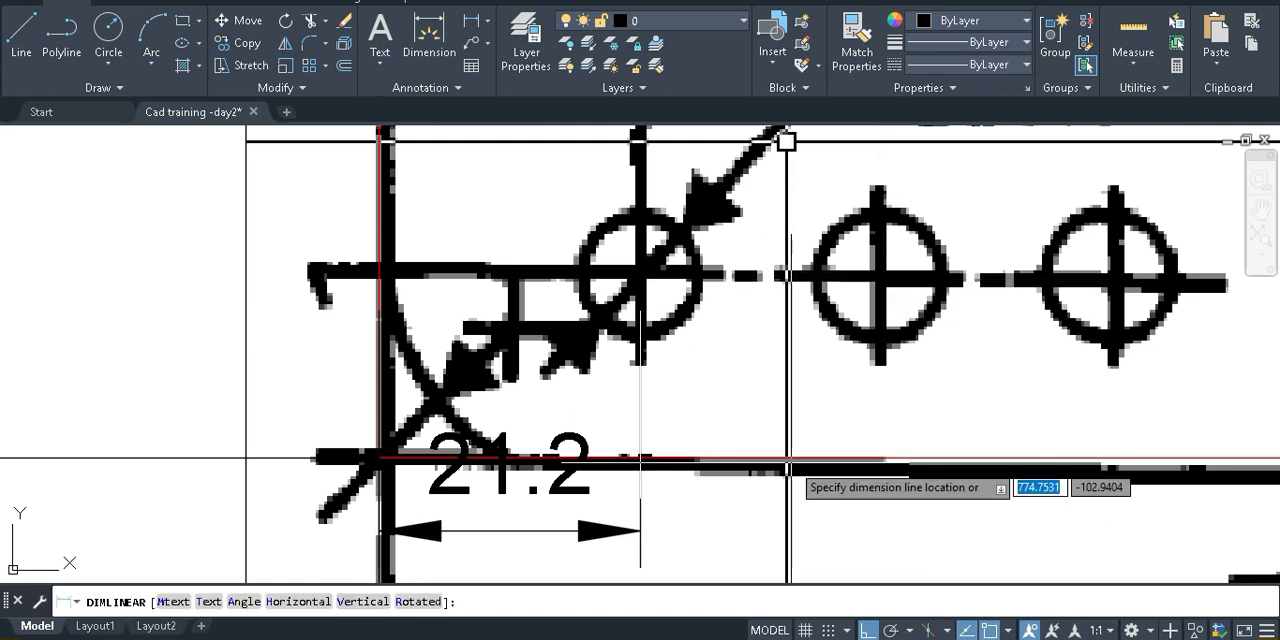
{"action": "left_click", "coordinate": [778, 537]}
{"action": "key", "text": "Return"}
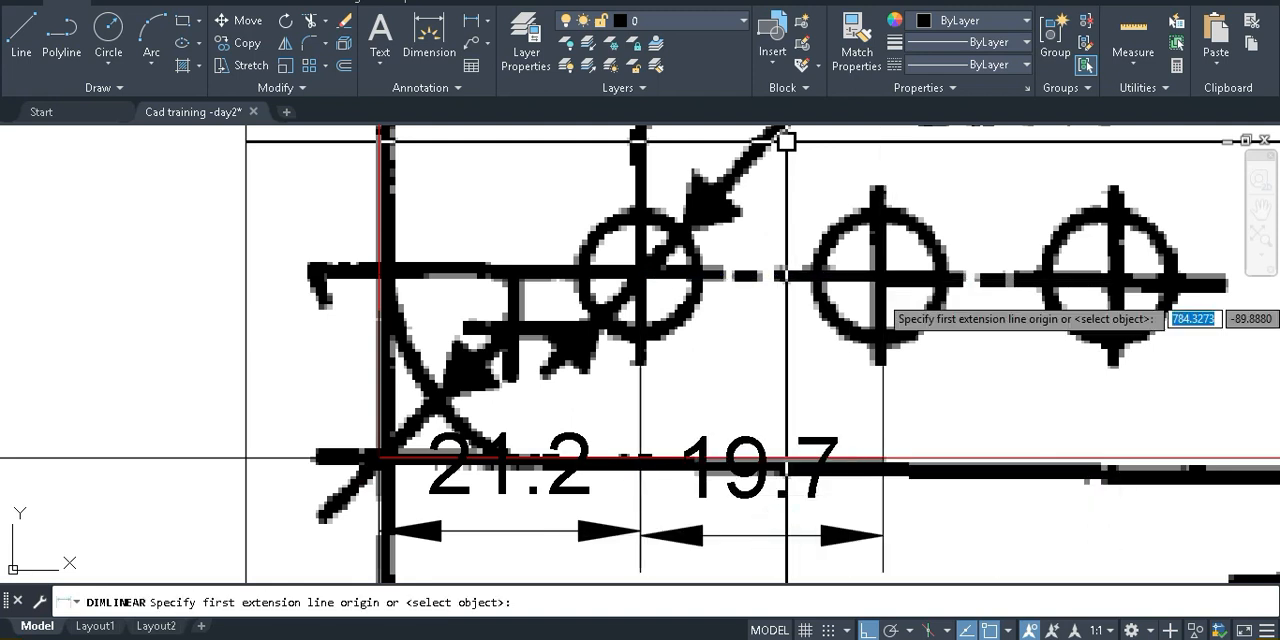
Add a horizontal linear dimension between the second and third hole centres, aligned with the first two dimensions below the plate's lower edge
{"action": "left_click", "coordinate": [880, 276]}
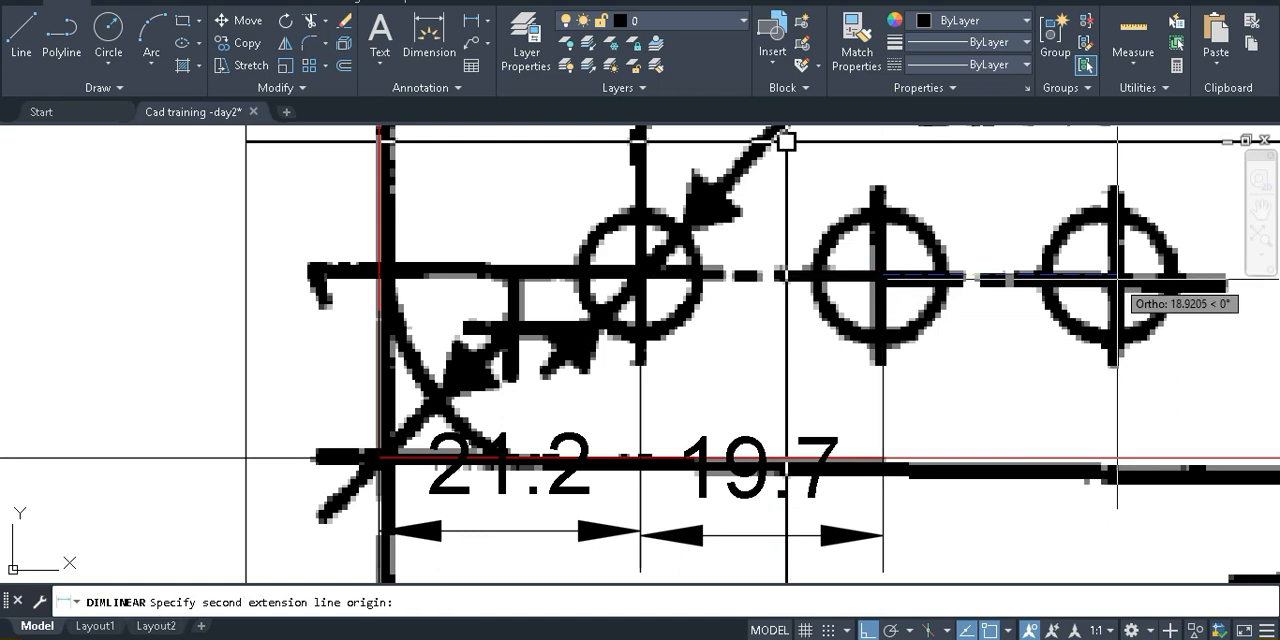
{"action": "left_click", "coordinate": [1116, 284]}
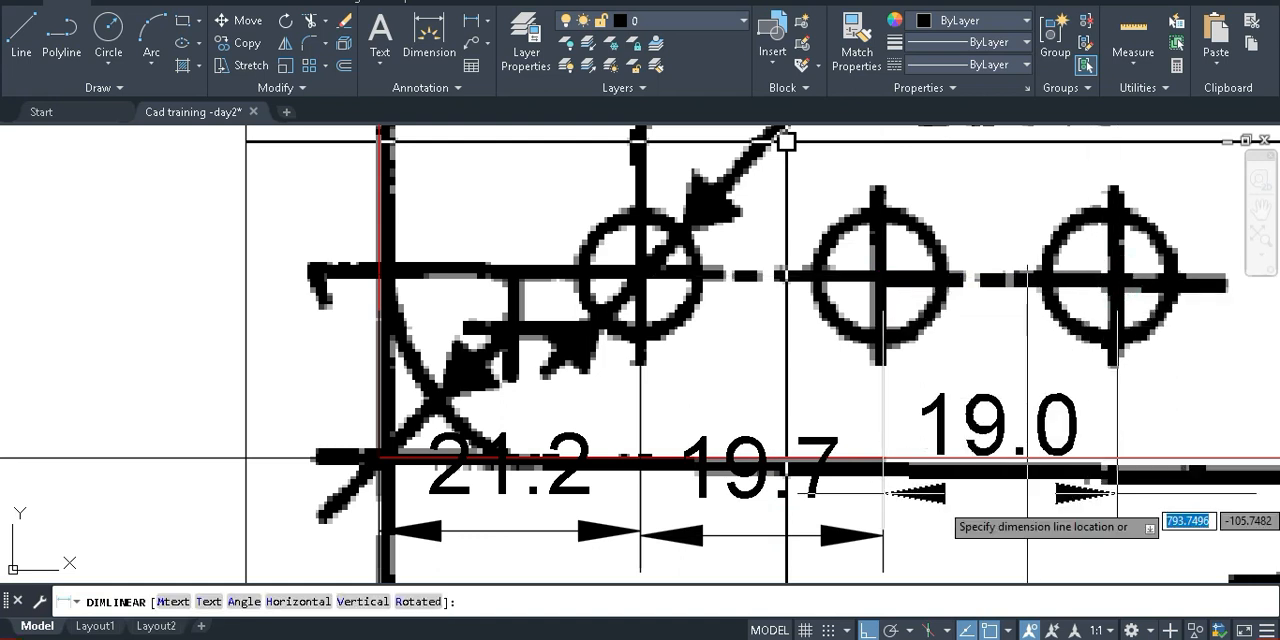
{"action": "left_click", "coordinate": [1020, 535]}
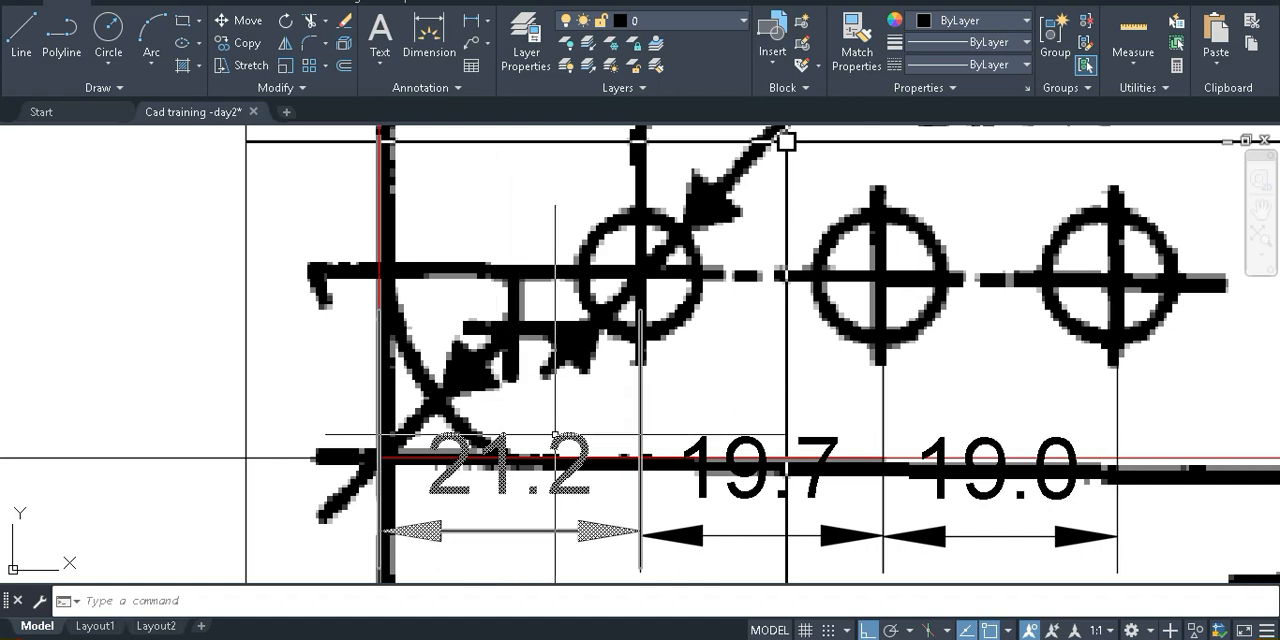
{"action": "middle_click_drag", "start_coordinate": [557, 440], "coordinate": [497, 440]}
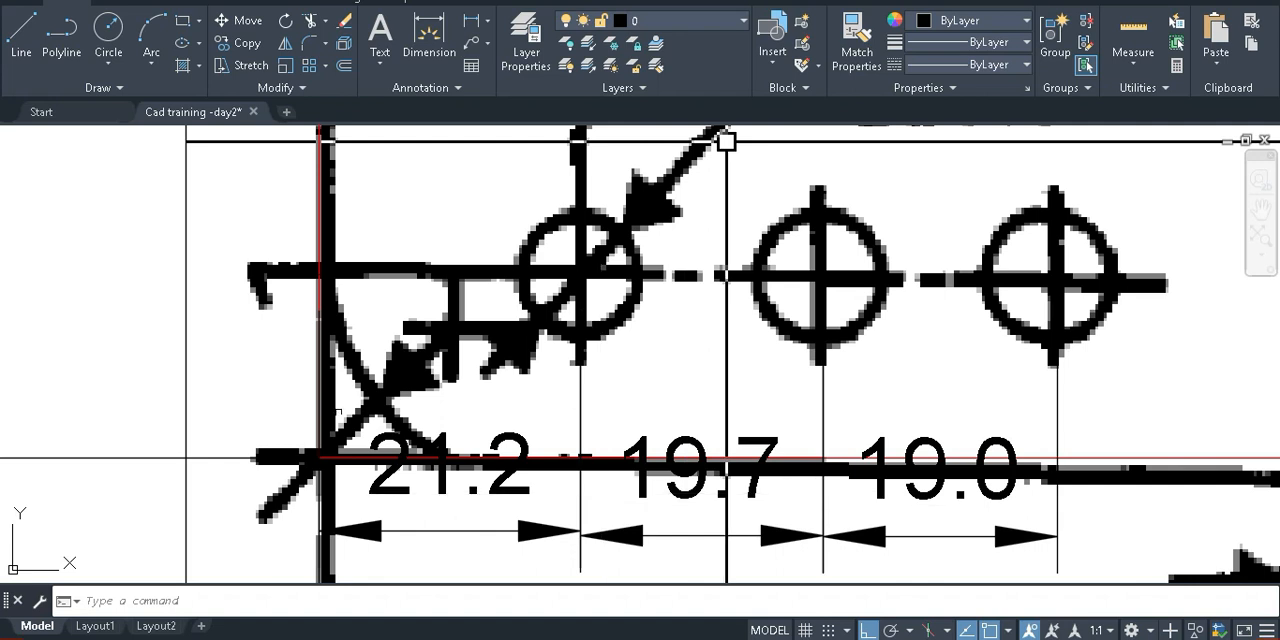
{"action": "scroll", "coordinate": [726, 141], "scroll_direction": "down", "scroll_amount": 2}
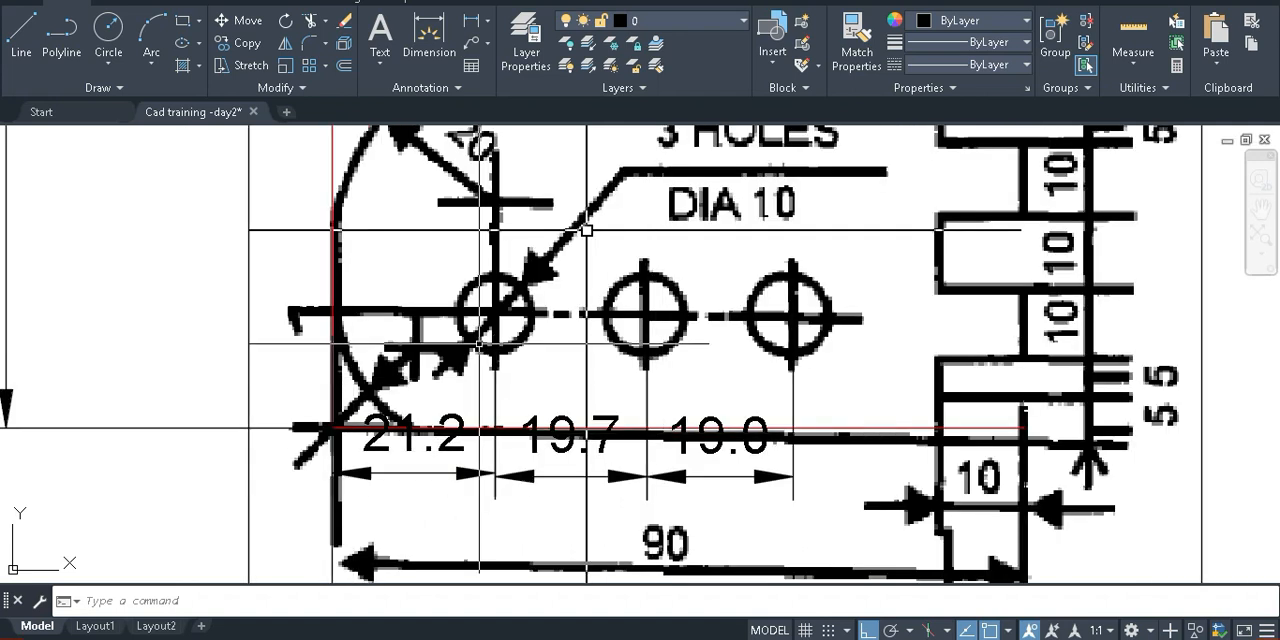
{"action": "scroll", "coordinate": [586, 225], "scroll_direction": "down", "scroll_amount": 2}
{"action": "middle_click_drag", "start_coordinate": [636, 287], "coordinate": [563, 305]}
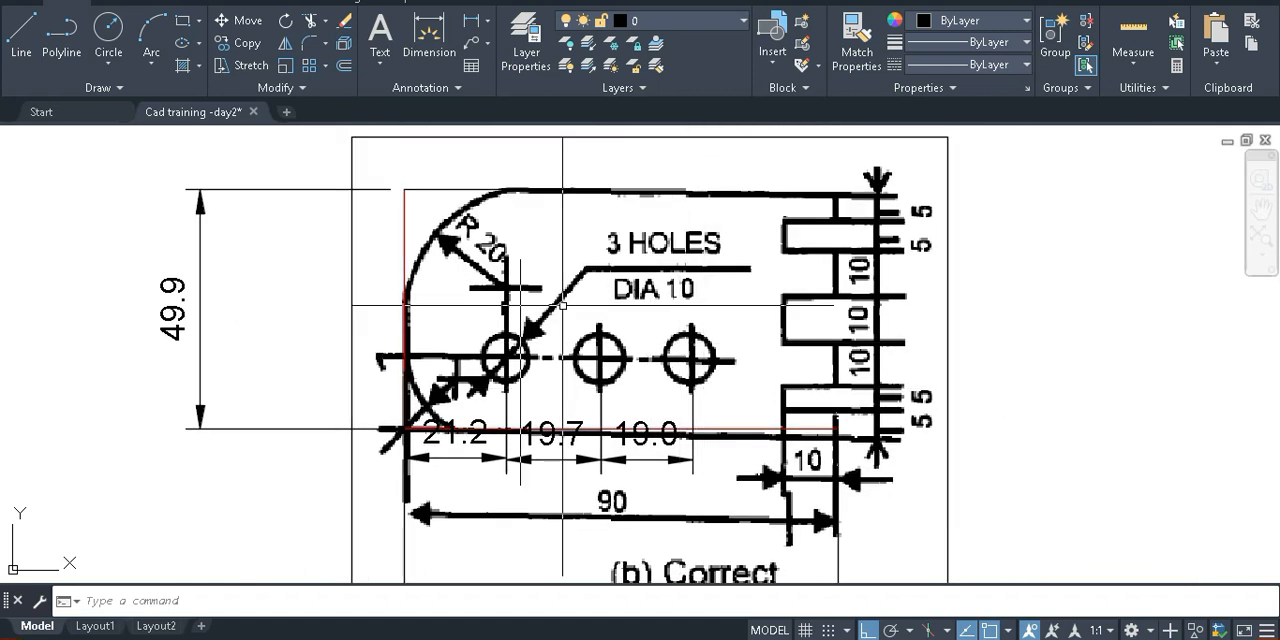
{"action": "scroll", "coordinate": [431, 285], "scroll_direction": "up", "scroll_amount": 4}
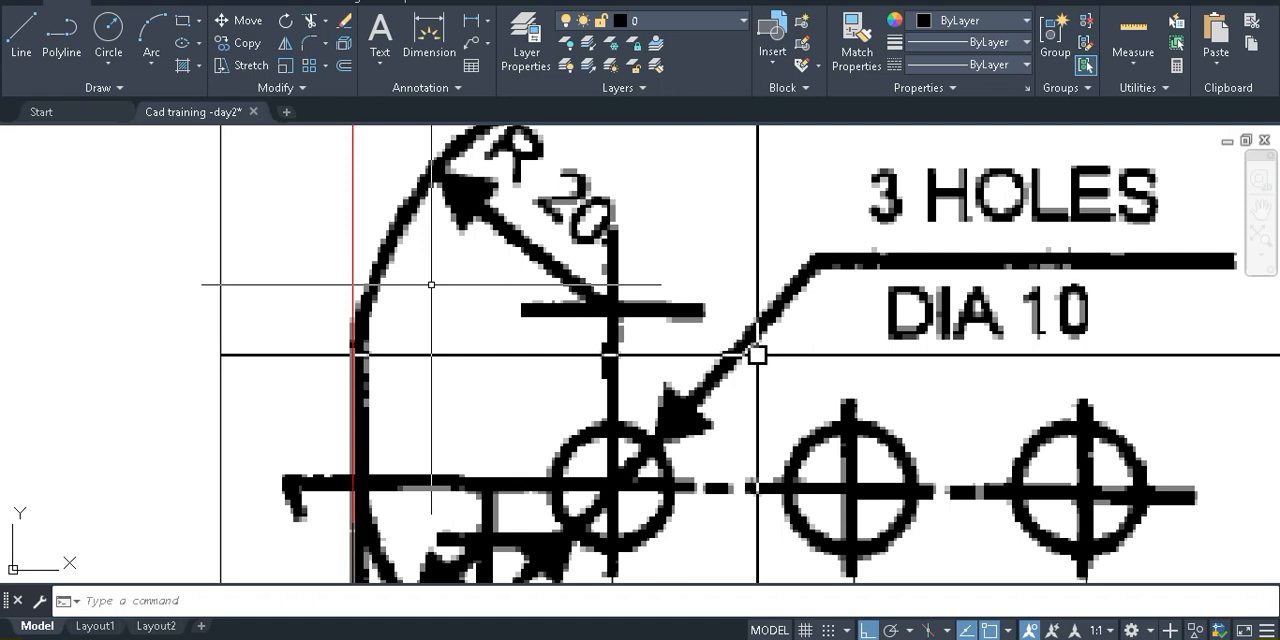
{"action": "left_click", "coordinate": [353, 355]}
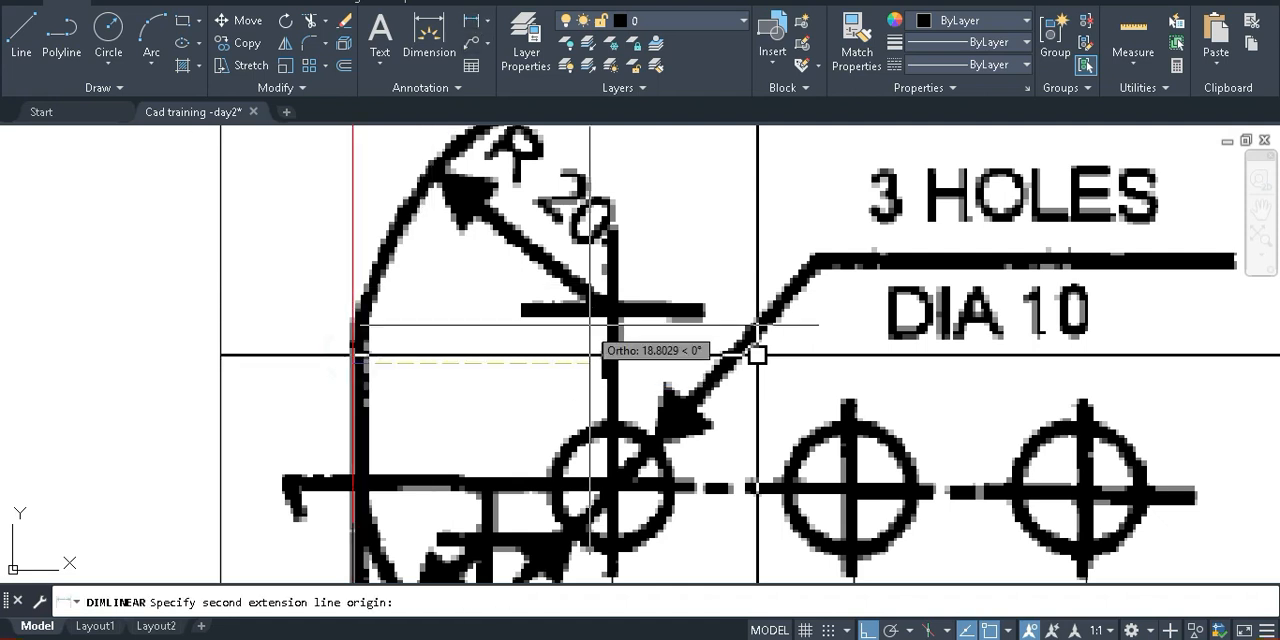
{"action": "left_click", "coordinate": [612, 314]}
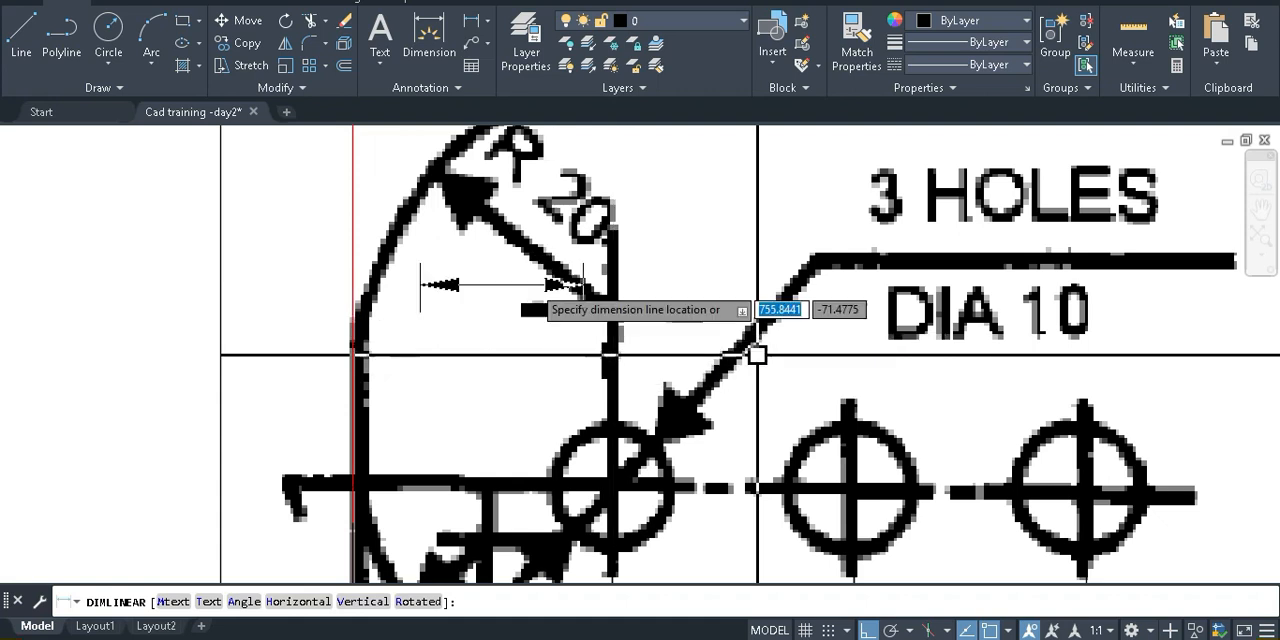
{"action": "scroll", "coordinate": [535, 290], "scroll_direction": "down", "scroll_amount": 4}
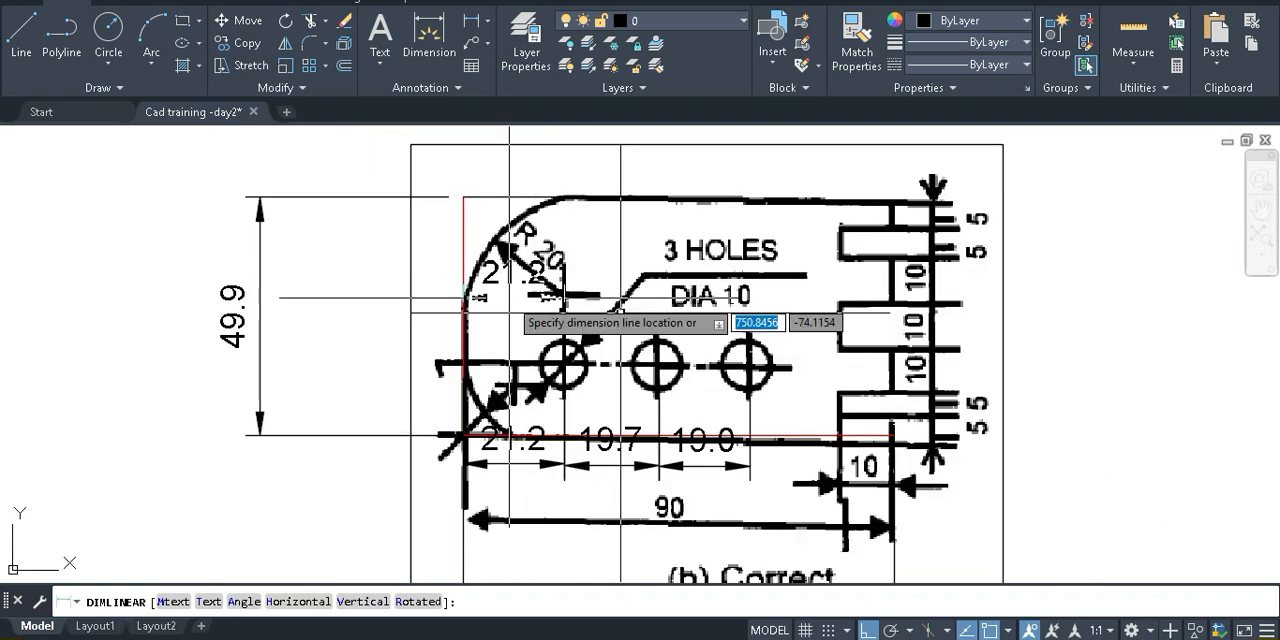
{"action": "key", "text": "Escape"}
Add a vertical linear dimension from the R 20 arc's centre mark to the plate's upper edge, placed outside the plate beside its curved end
{"action": "key", "text": "Return"}
{"action": "scroll", "coordinate": [567, 182], "scroll_direction": "up", "scroll_amount": 5}
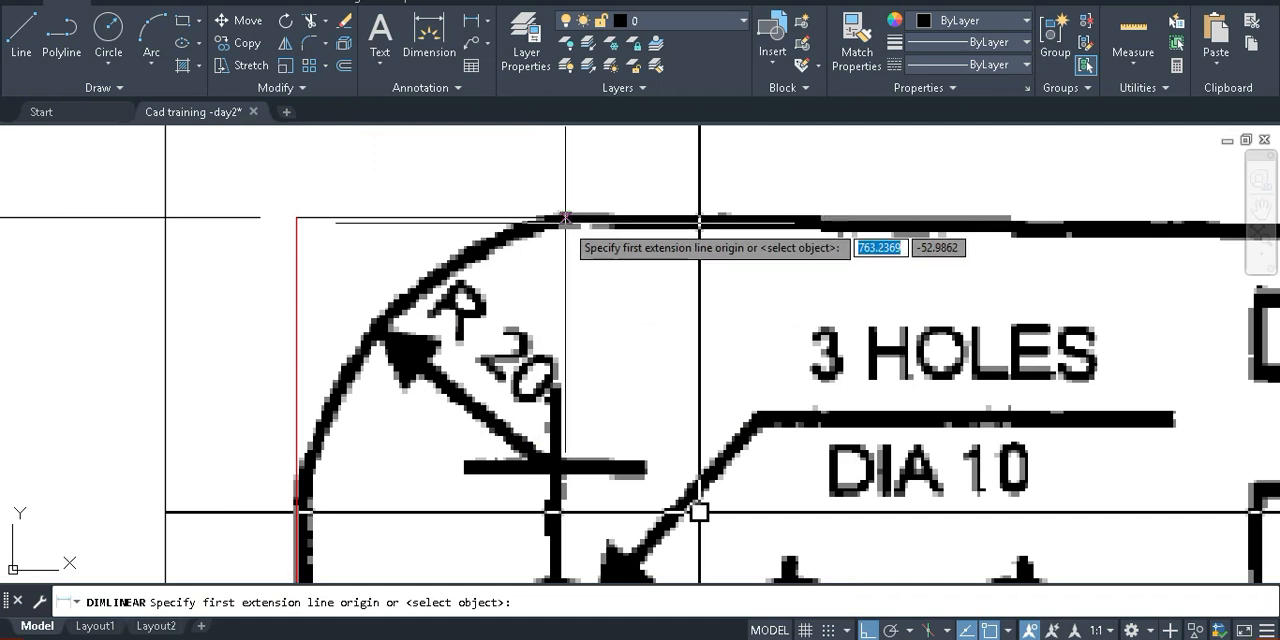
{"action": "left_click", "coordinate": [556, 385]}
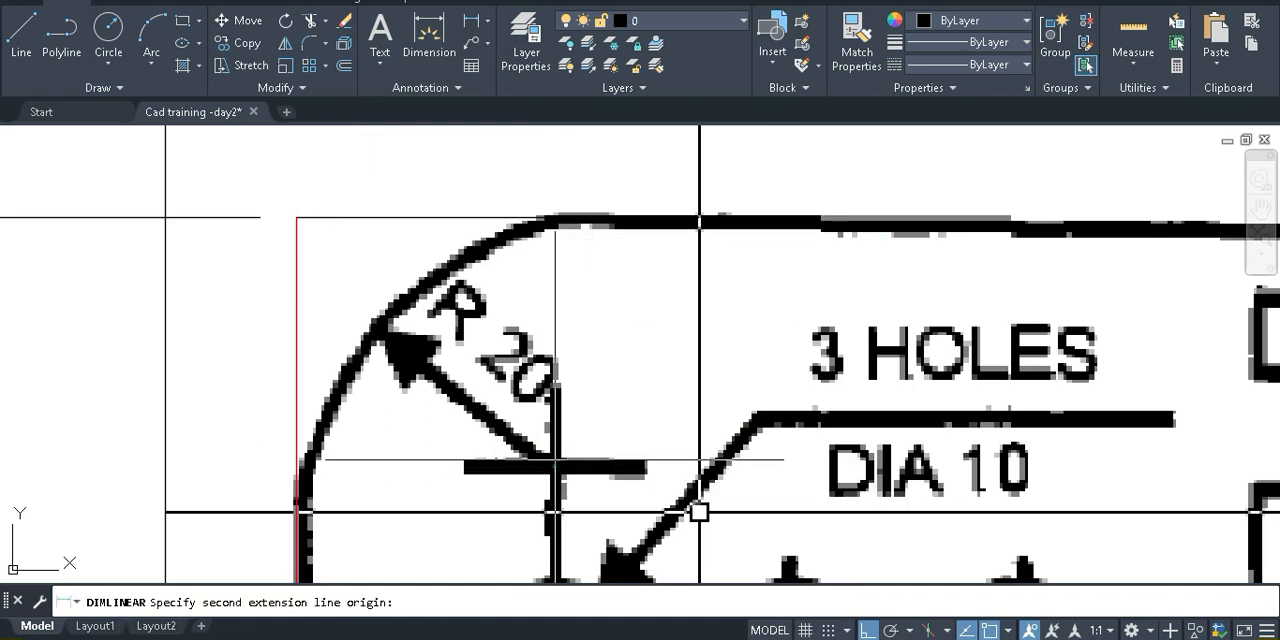
{"action": "left_click", "coordinate": [561, 217]}
{"action": "scroll", "coordinate": [698, 512], "scroll_direction": "down", "scroll_amount": 2}
{"action": "middle_click_drag", "start_coordinate": [159, 317], "coordinate": [209, 281]}
{"action": "left_click", "coordinate": [209, 283]}
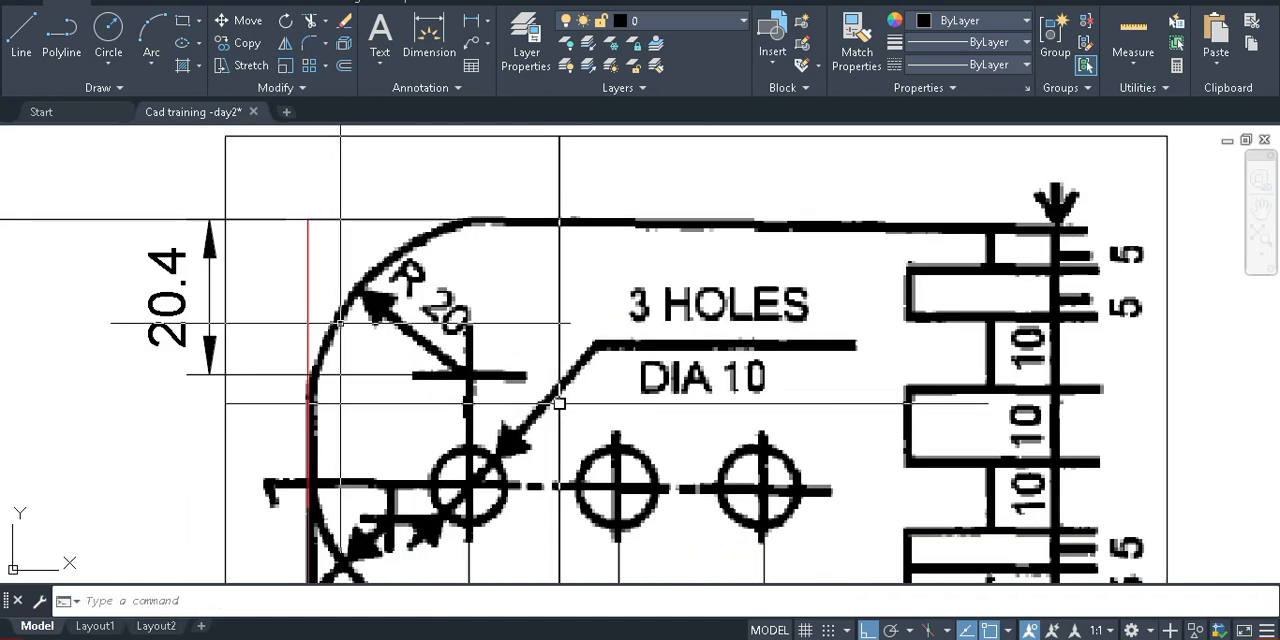
Draw a circle of about 19.6 radius centred on the R 20 centre mark to compare with the plate's rounded corner
{"action": "scroll", "coordinate": [559, 403], "scroll_direction": "down", "scroll_amount": 5}
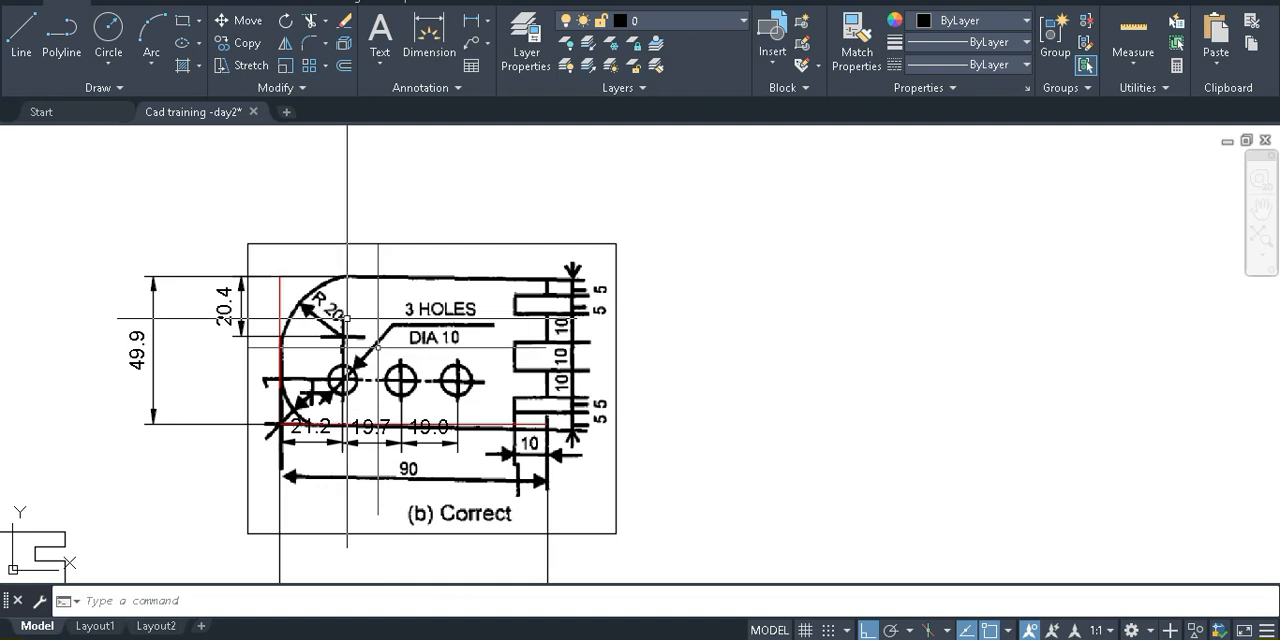
{"action": "scroll", "coordinate": [345, 318], "scroll_direction": "up", "scroll_amount": 3}
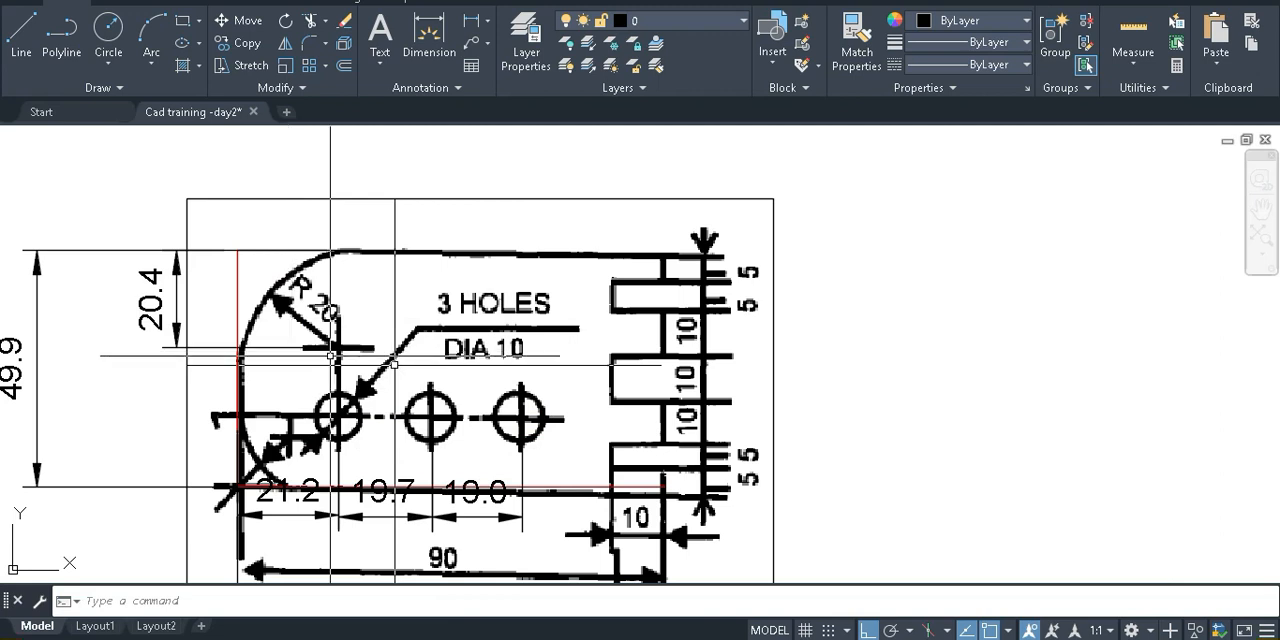
{"action": "scroll", "coordinate": [318, 367], "scroll_direction": "up", "scroll_amount": 2}
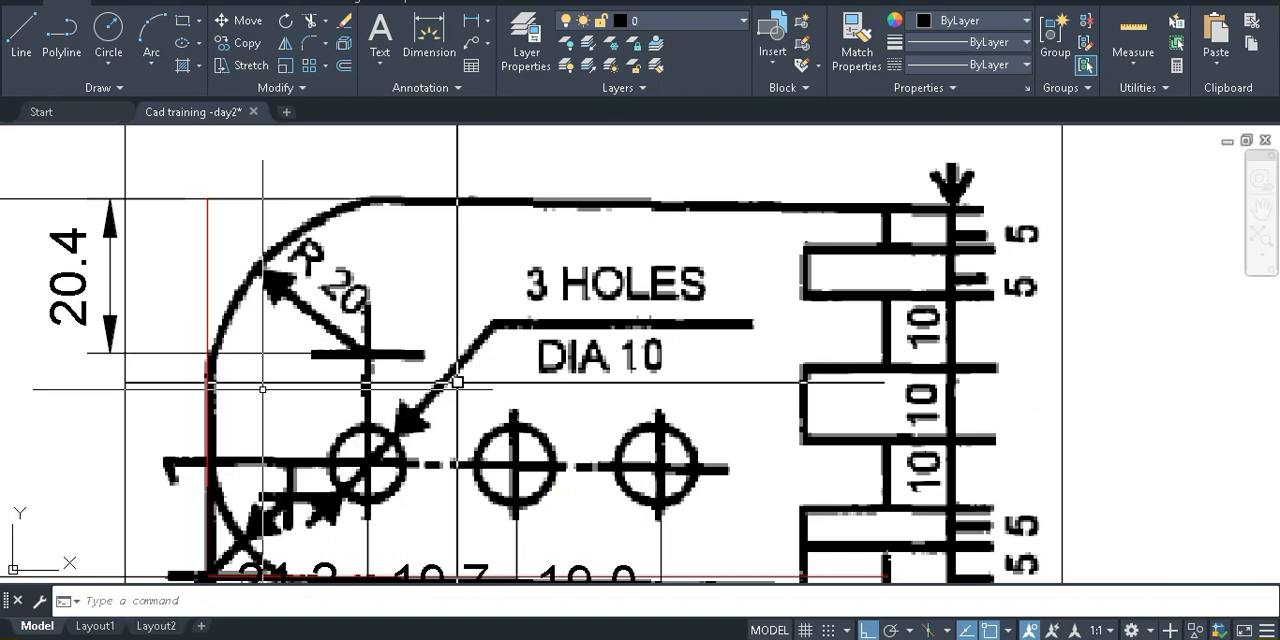
{"action": "middle_click_drag", "start_coordinate": [457, 381], "coordinate": [507, 353]}
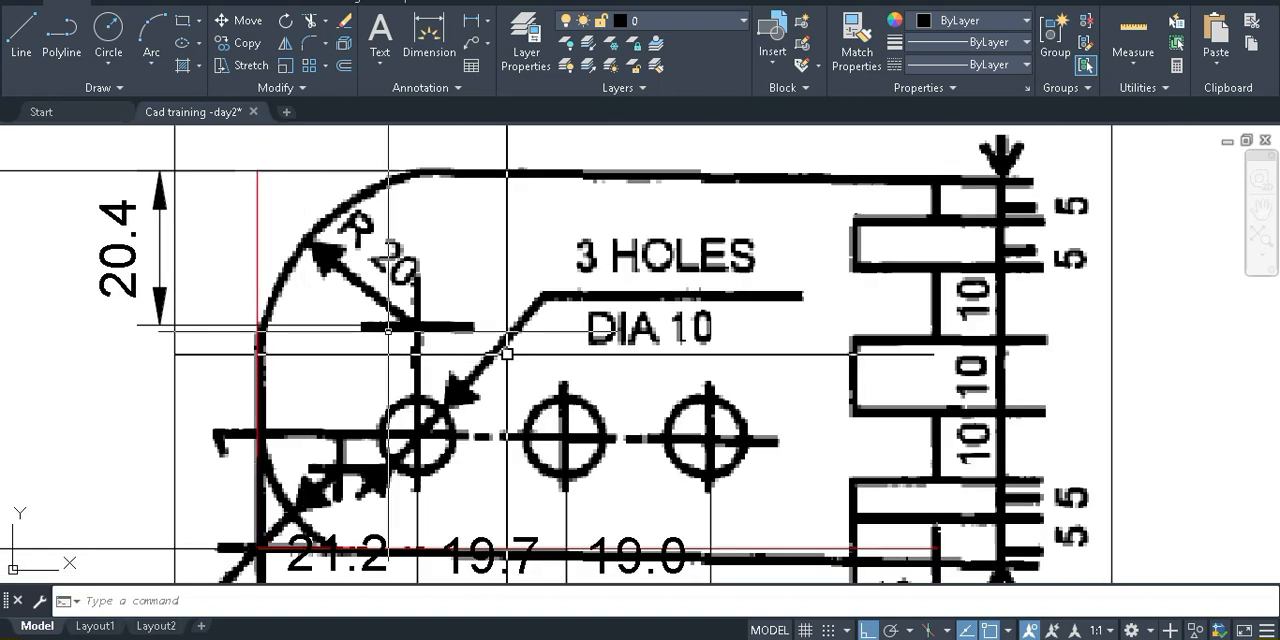
{"action": "type", "text": "c"}
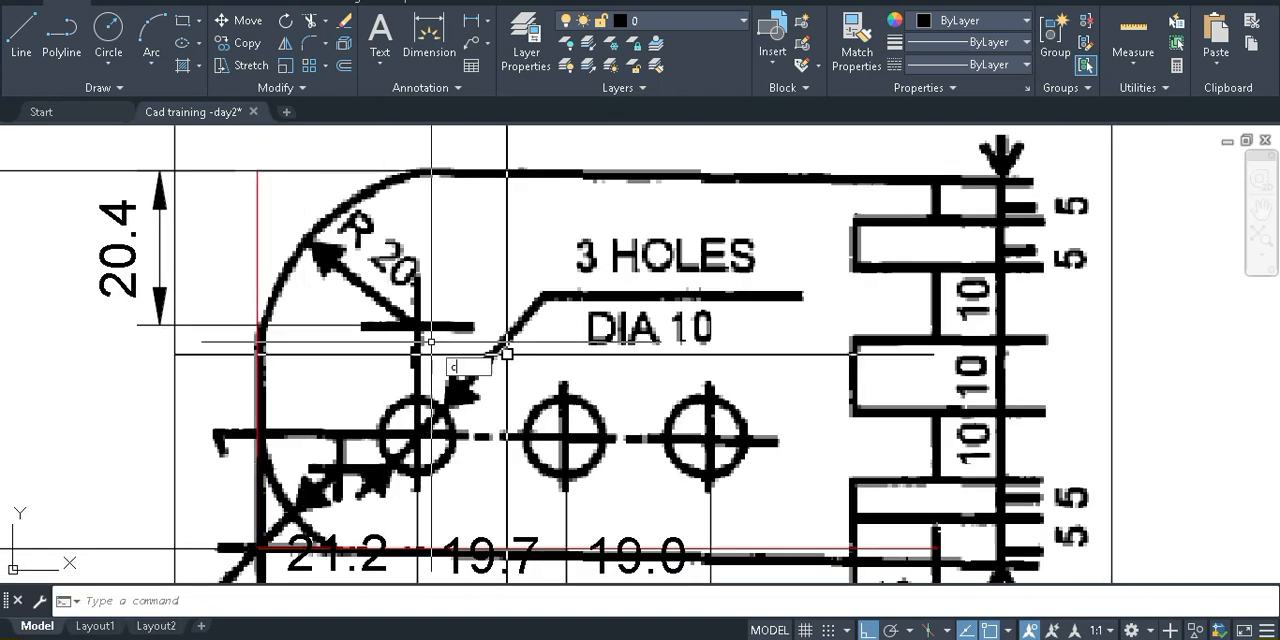
{"action": "key", "text": "Return"}
{"action": "left_click", "coordinate": [417, 326]}
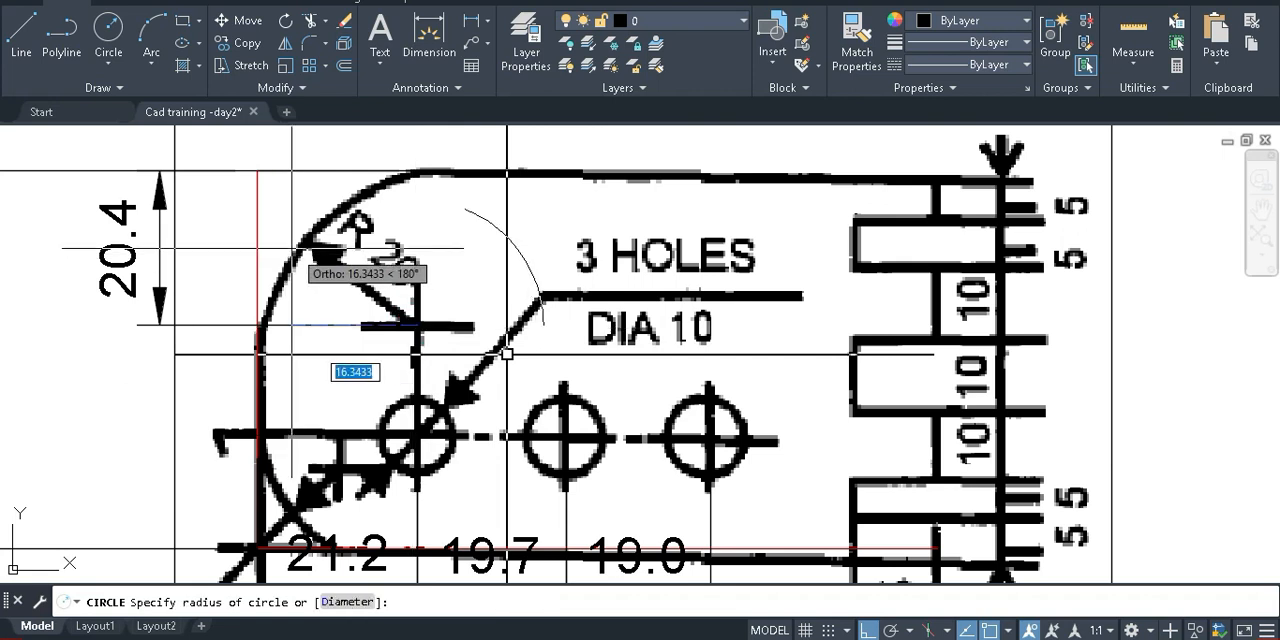
{"action": "left_click", "coordinate": [268, 188]}
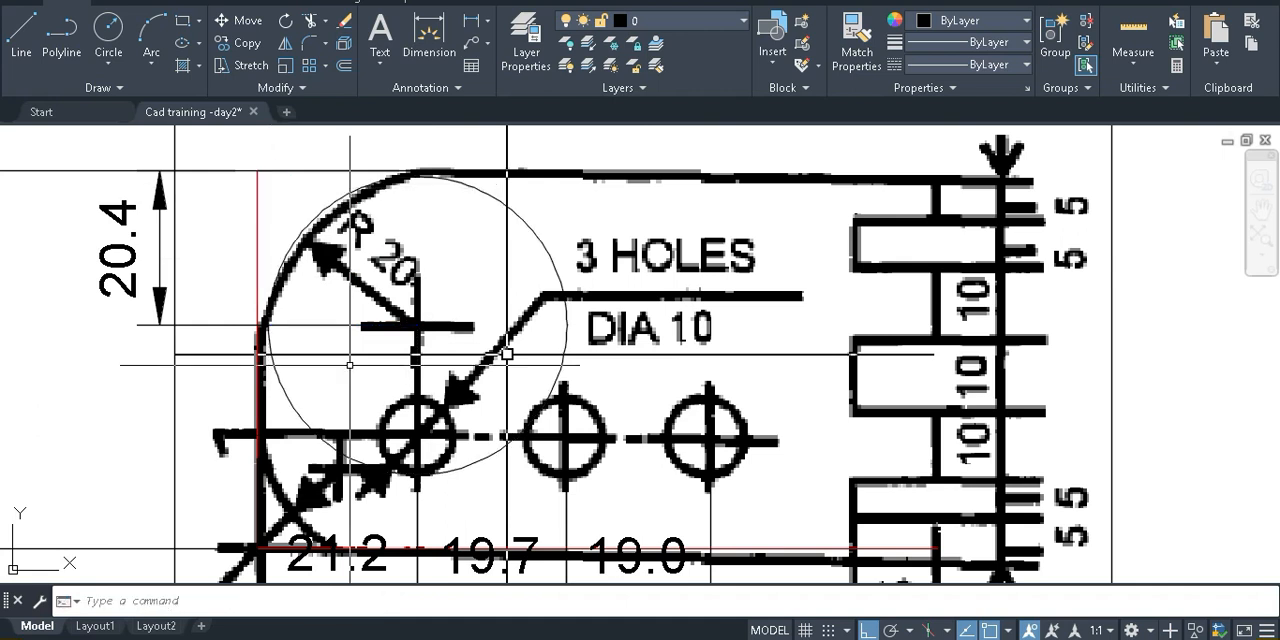
{"action": "middle_click_drag", "start_coordinate": [346, 364], "coordinate": [363, 360]}
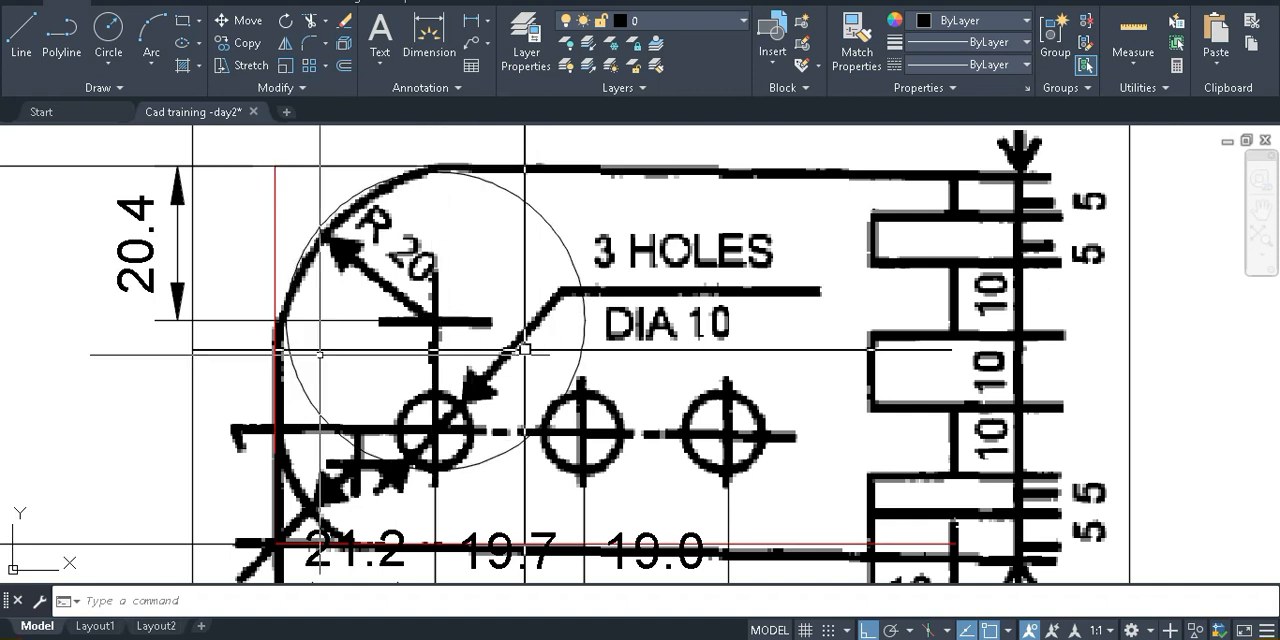
{"action": "scroll", "coordinate": [270, 368], "scroll_direction": "up", "scroll_amount": 2}
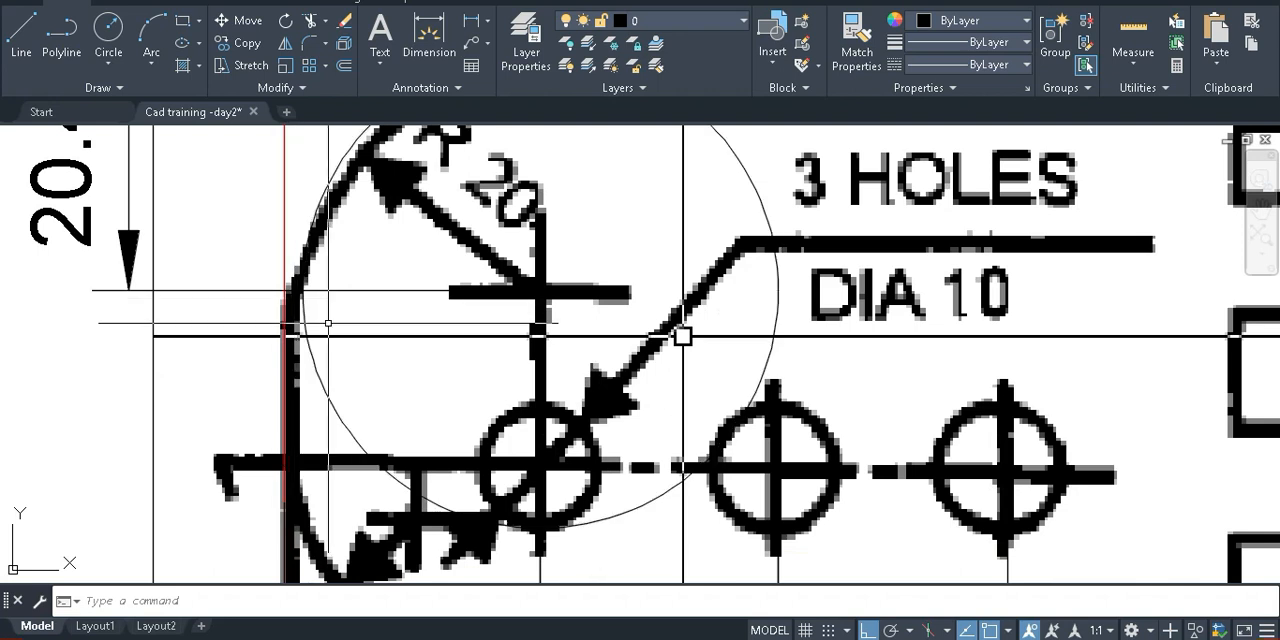
{"action": "type", "text": "l"}
{"action": "key", "text": "Return"}
{"action": "scroll", "coordinate": [293, 300], "scroll_direction": "up", "scroll_amount": 2}
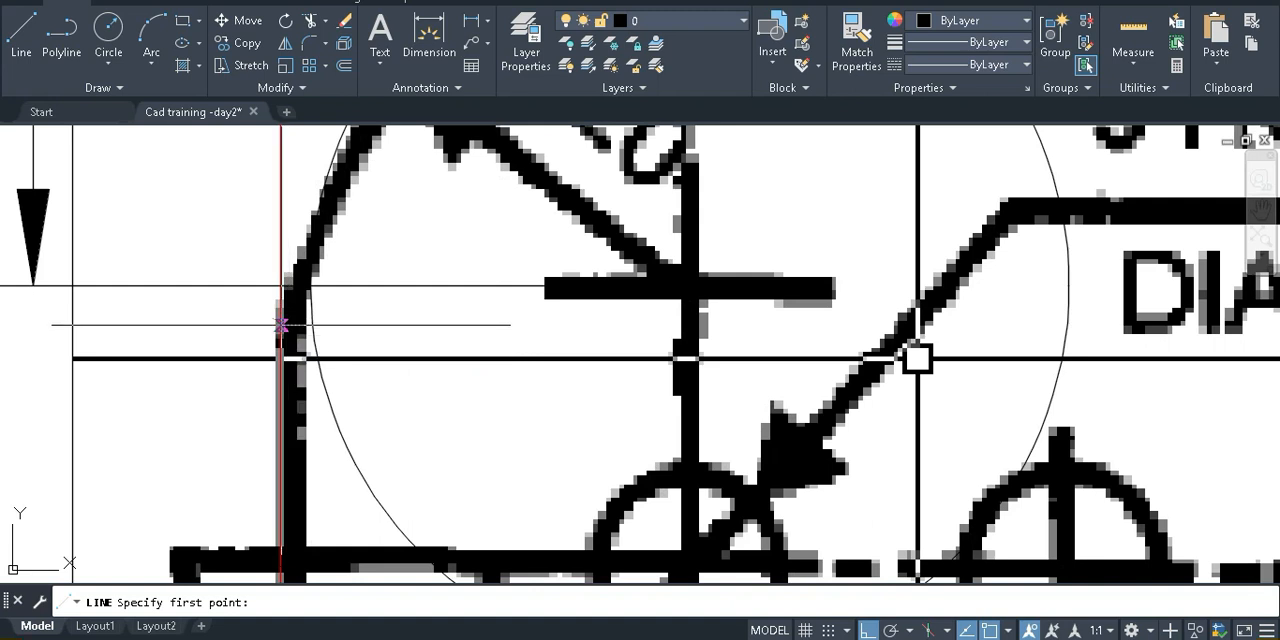
{"action": "left_click", "coordinate": [281, 325]}
{"action": "middle_click_drag", "start_coordinate": [351, 197], "coordinate": [326, 335]}
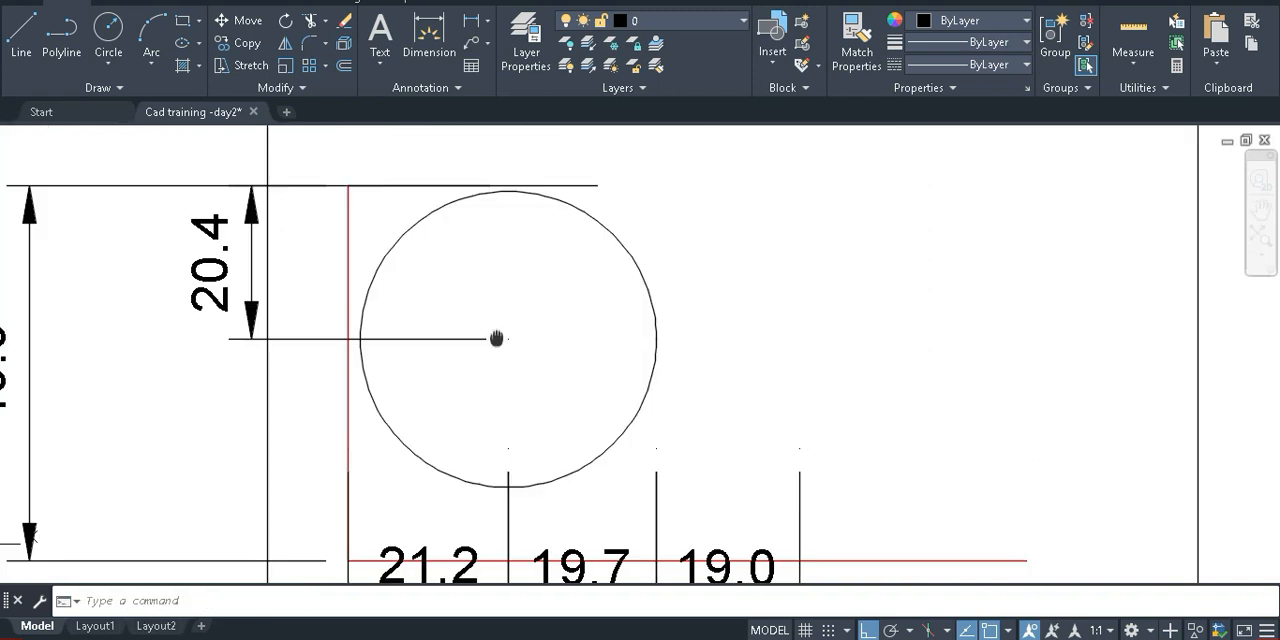
{"action": "middle_click_drag", "start_coordinate": [597, 368], "coordinate": [575, 351]}
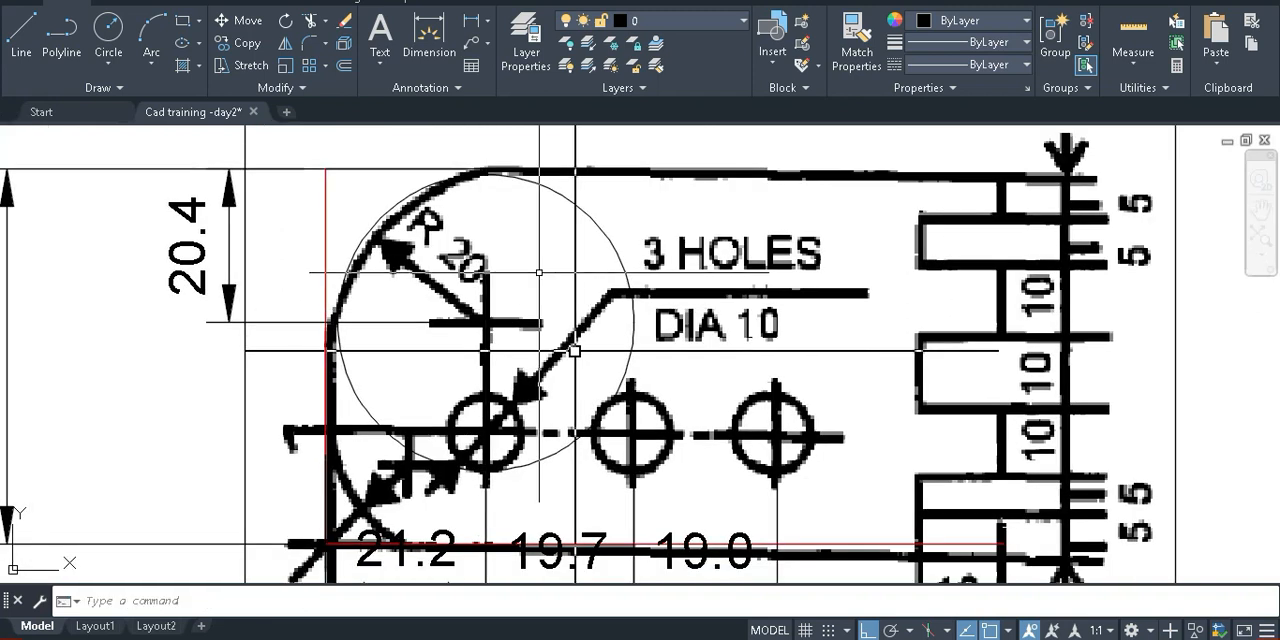
Move the circle horizontally about 1.4 units away from the red left edge line
{"action": "type", "text": "m"}
{"action": "key", "text": "Return"}
{"action": "left_click", "coordinate": [586, 206]}
{"action": "key", "text": "Return"}
{"action": "left_click", "coordinate": [657, 216]}
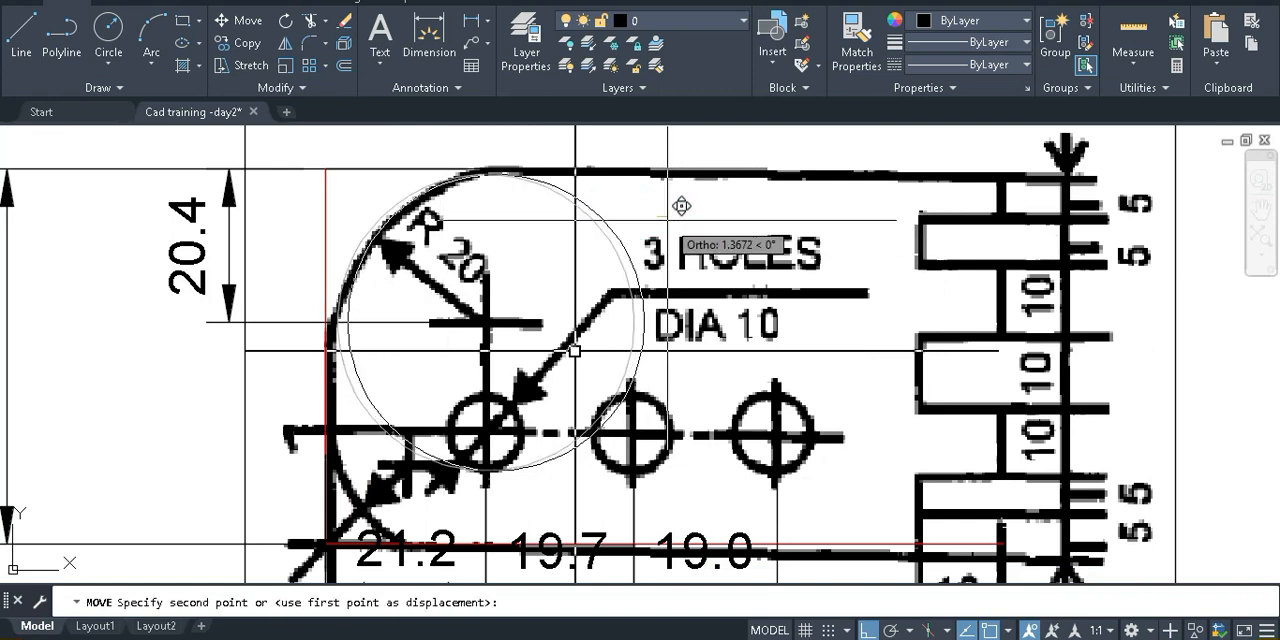
{"action": "left_click", "coordinate": [687, 240]}
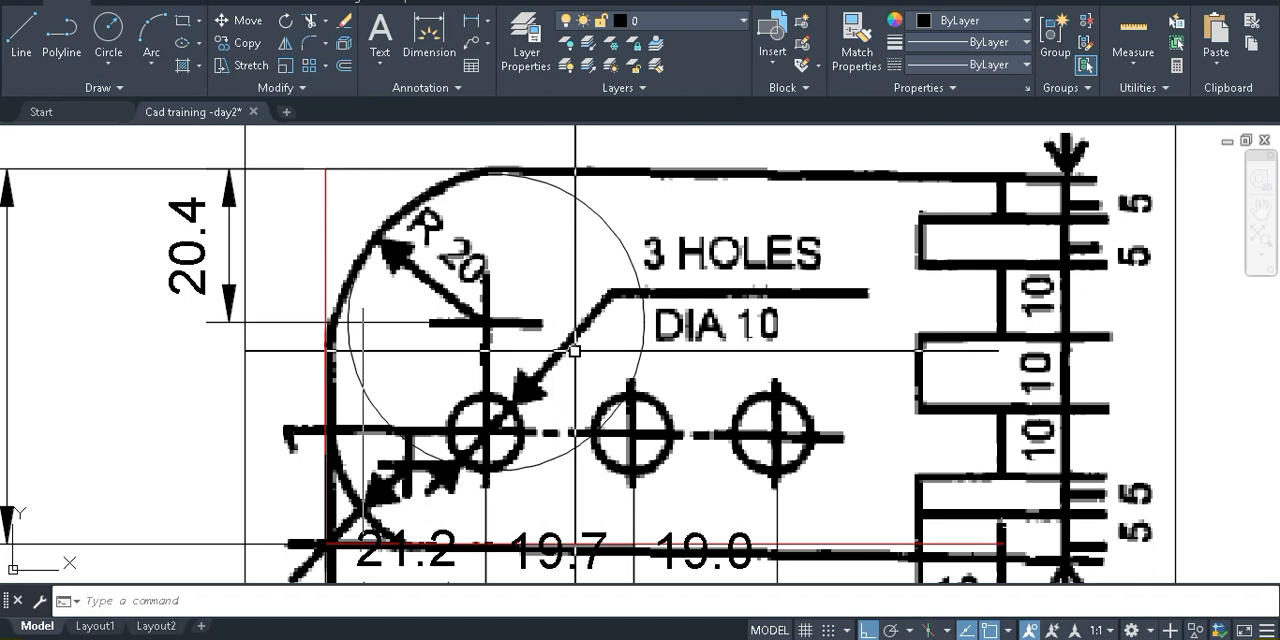
Draw a line from the red left edge line, near the arc's lower end, tangent to the circle
{"action": "scroll", "coordinate": [330, 313], "scroll_direction": "up", "scroll_amount": 2}
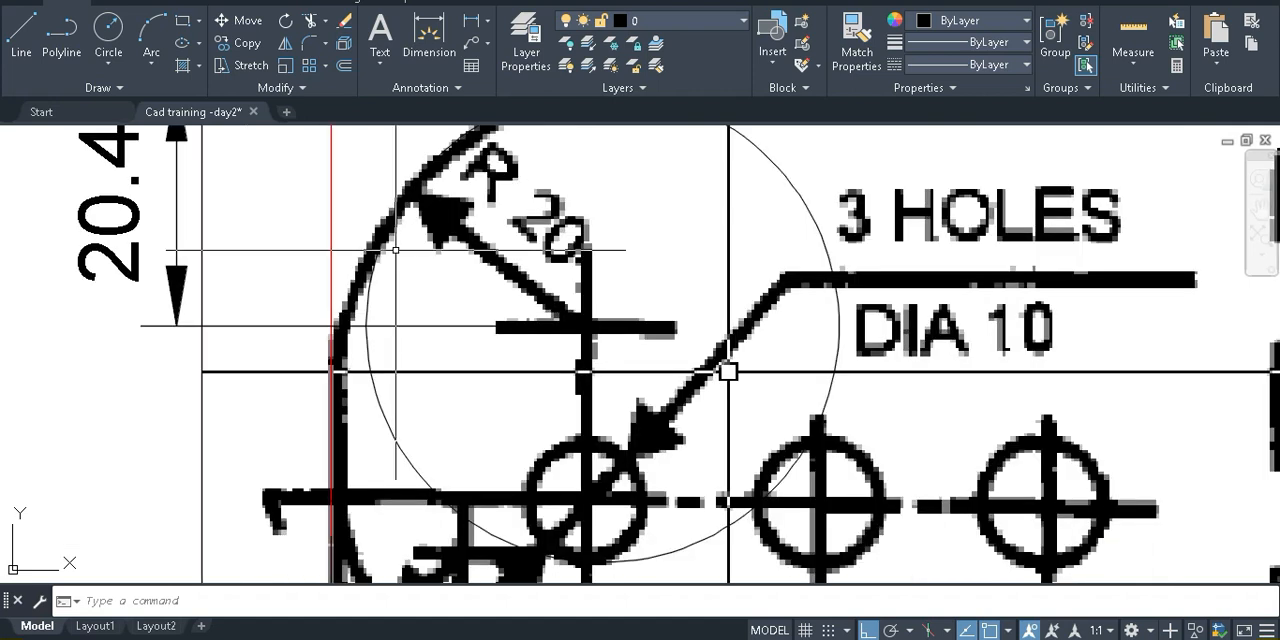
{"action": "type", "text": "l"}
{"action": "key", "text": "Return"}
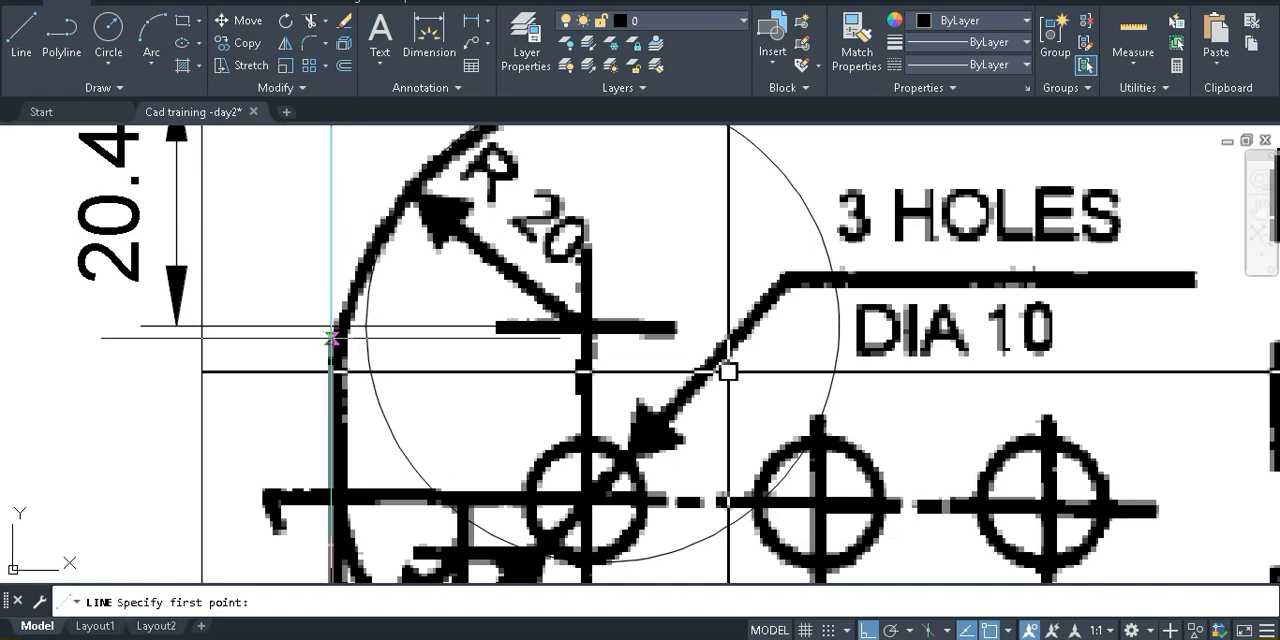
{"action": "left_click", "coordinate": [331, 338]}
{"action": "right_click", "coordinate": [400, 205], "text": "shift"}
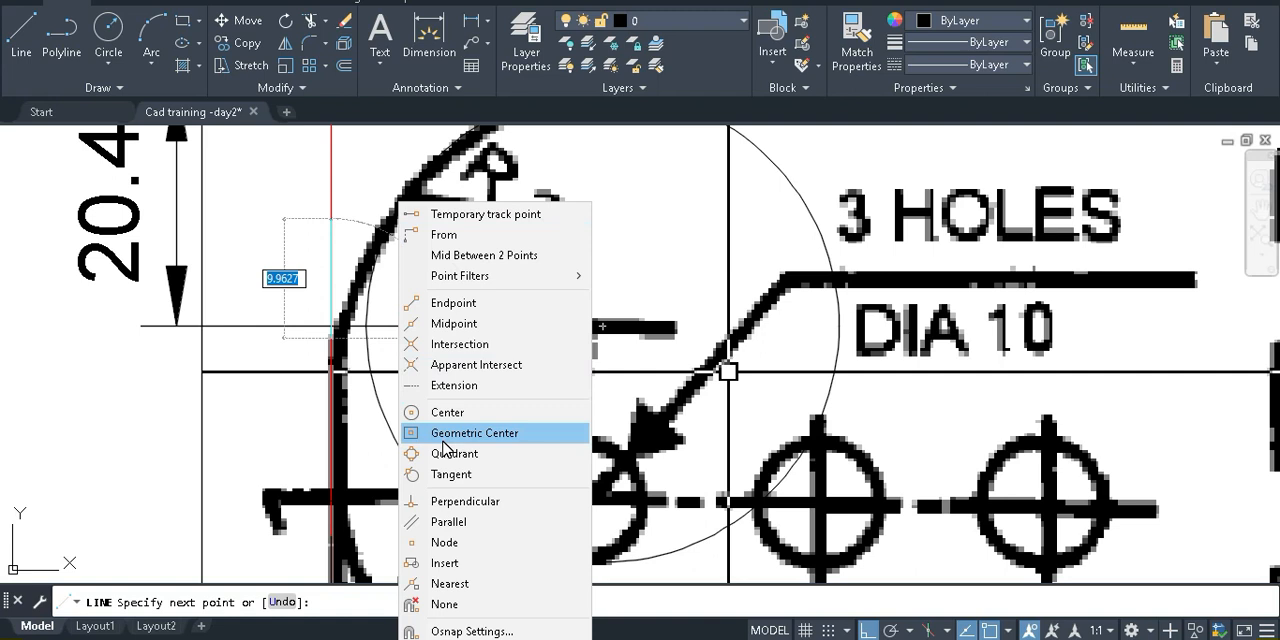
{"action": "left_click", "coordinate": [441, 472]}
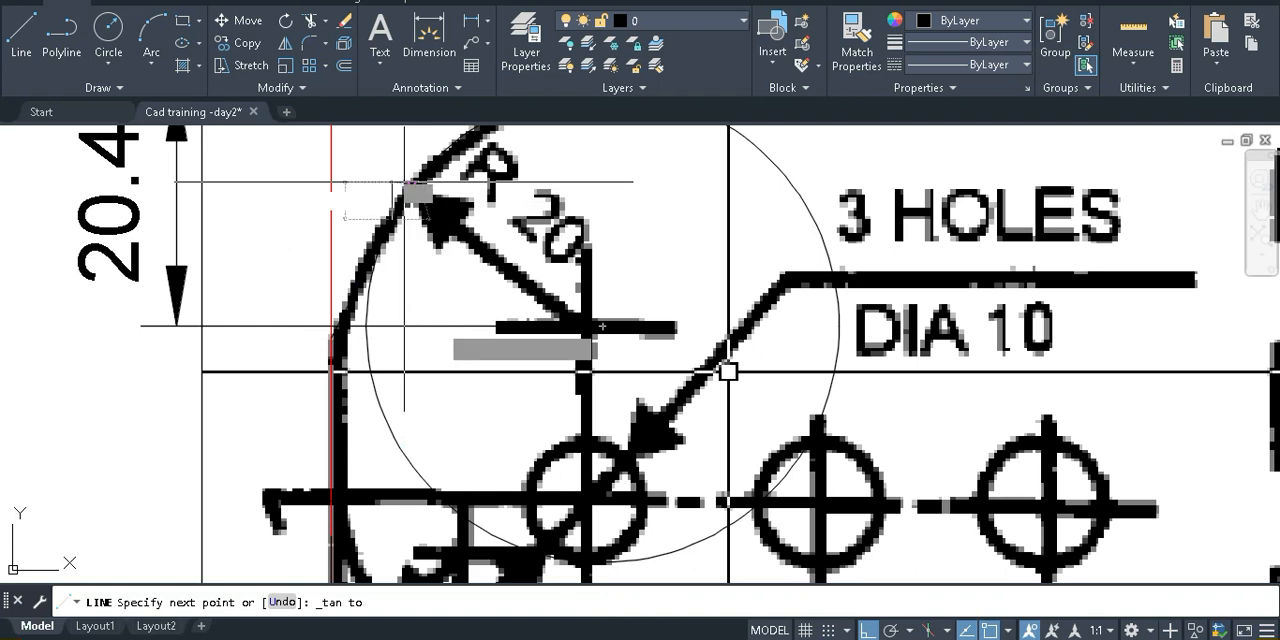
{"action": "left_click", "coordinate": [404, 182]}
{"action": "key", "text": "Escape"}
Try deleting the reference image from around the traced lines and dimensions, and undo the deletion
{"action": "scroll", "coordinate": [388, 324], "scroll_direction": "down", "scroll_amount": 2}
{"action": "middle_click_drag", "start_coordinate": [431, 346], "coordinate": [391, 339]}
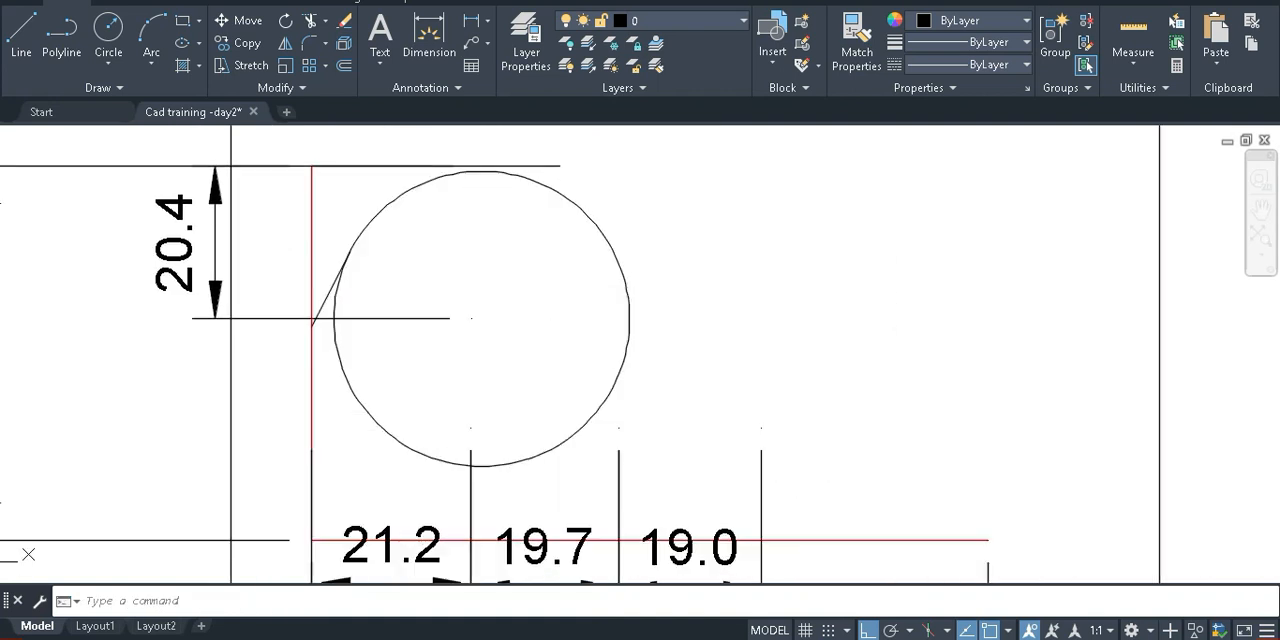
{"action": "middle_click_drag", "start_coordinate": [503, 334], "coordinate": [499, 294]}
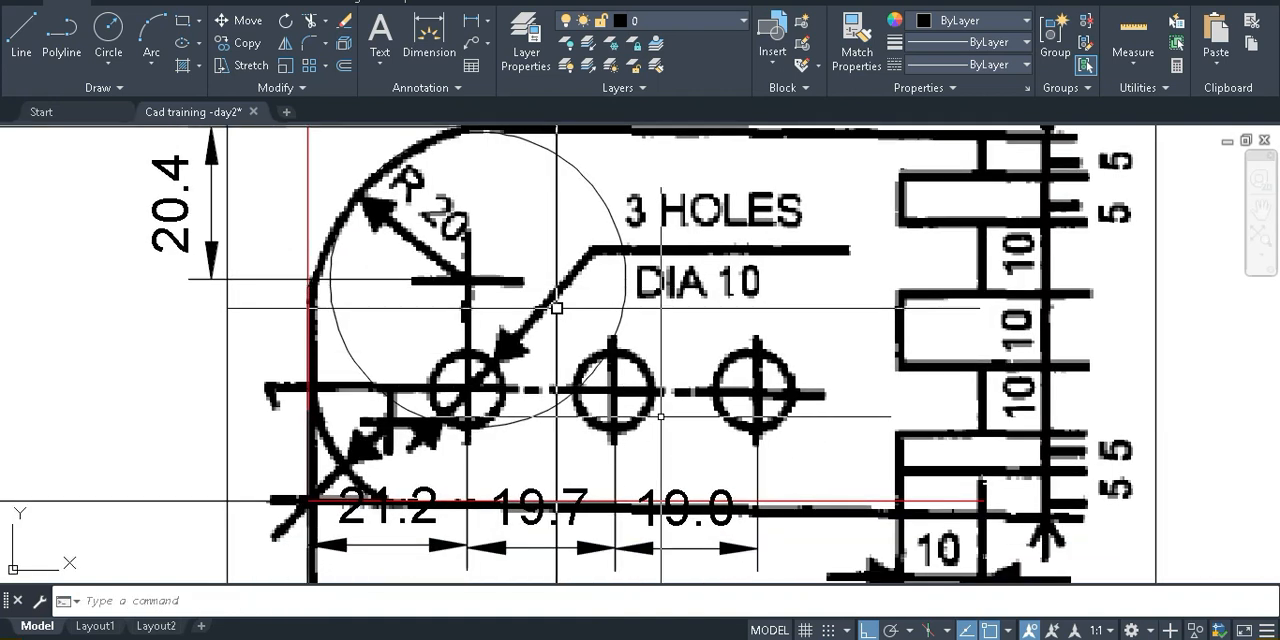
{"action": "middle_click_drag", "start_coordinate": [626, 435], "coordinate": [628, 374]}
{"action": "scroll", "coordinate": [800, 425], "scroll_direction": "down", "scroll_amount": 2}
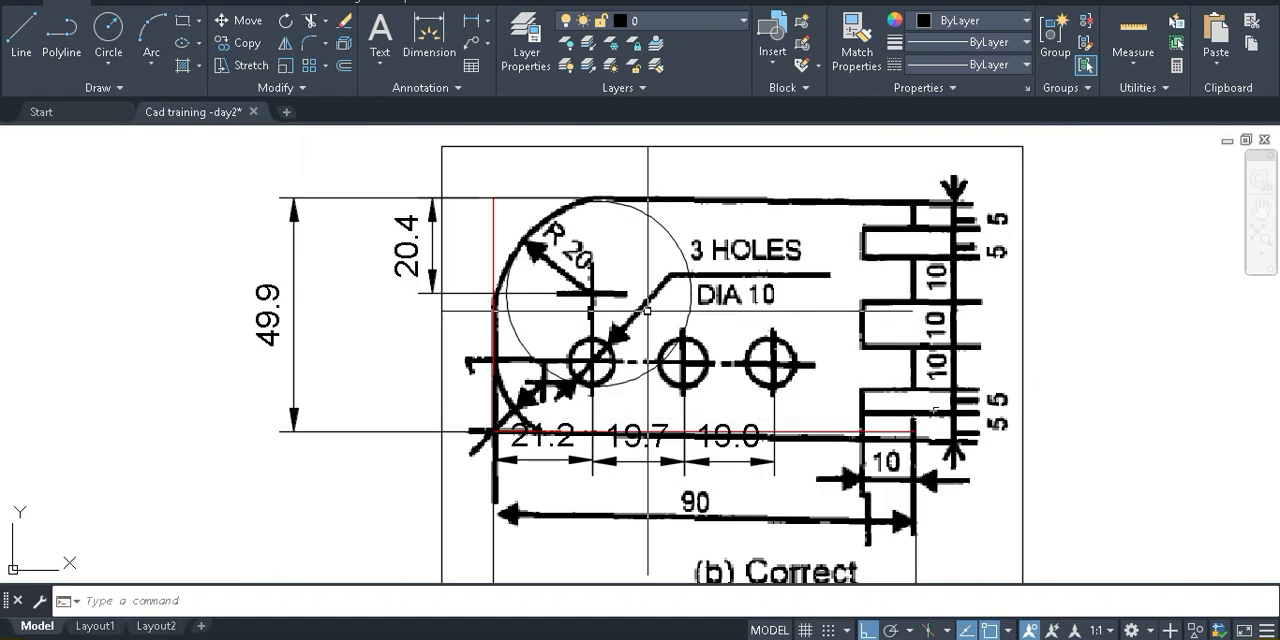
{"action": "middle_click_drag", "start_coordinate": [826, 448], "coordinate": [752, 425]}
{"action": "scroll", "coordinate": [866, 388], "scroll_direction": "down", "scroll_amount": 1}
{"action": "left_click", "coordinate": [989, 330]}
{"action": "left_click", "coordinate": [908, 312]}
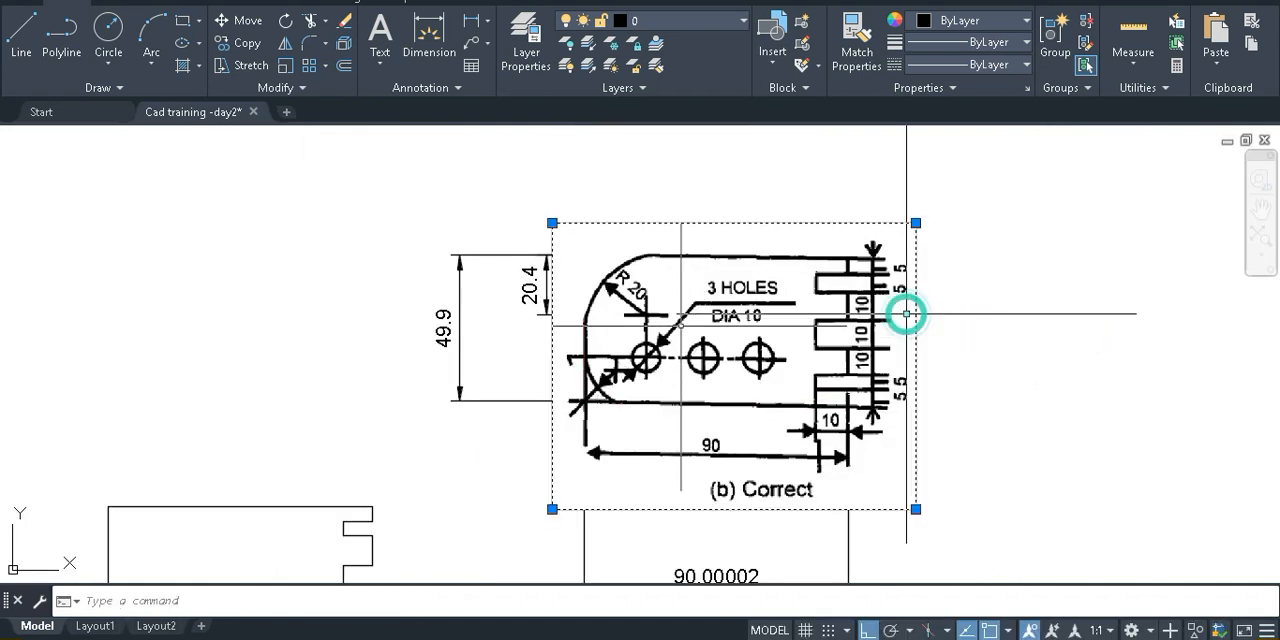
{"action": "key", "text": "Delete"}
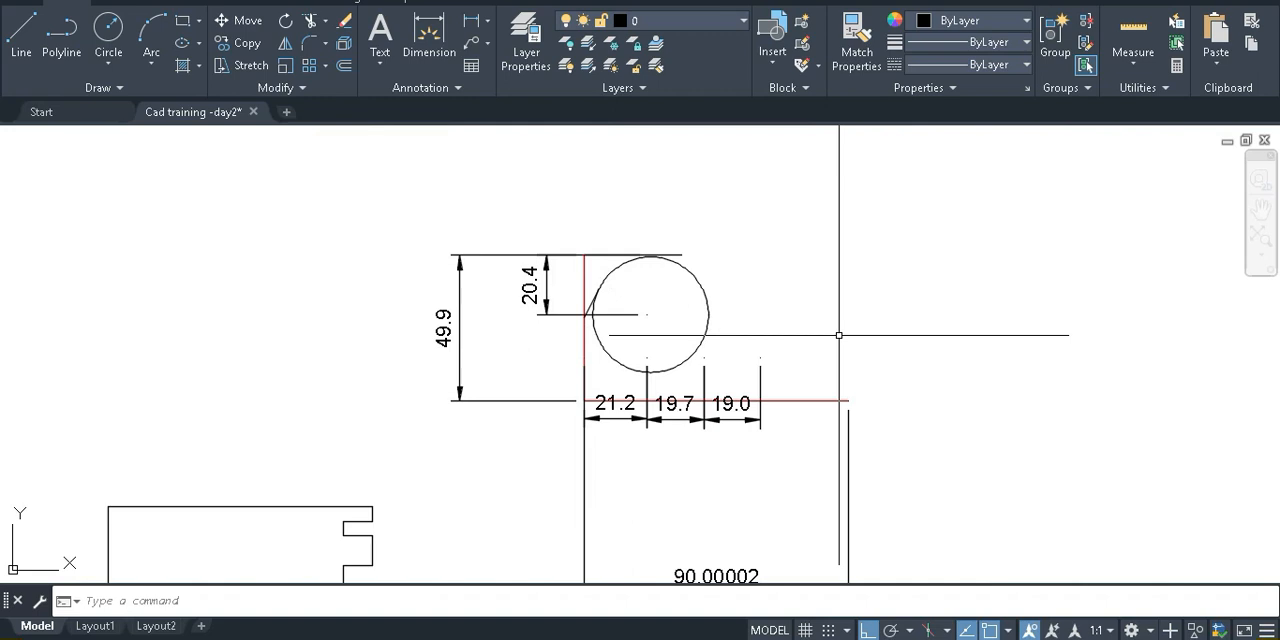
{"action": "key", "text": "ctrl+z"}
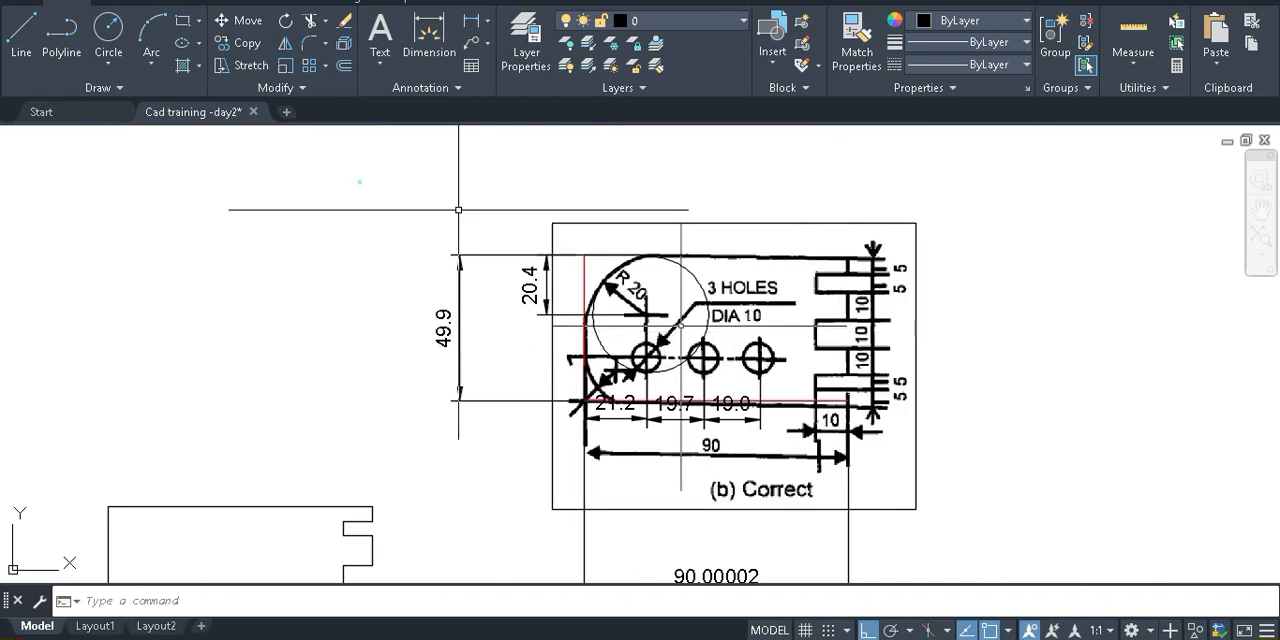
Change the colour of the traced lines, circle and dimensions over the reference image to Red
{"action": "left_click", "coordinate": [361, 182]}
{"action": "left_click", "coordinate": [855, 446]}
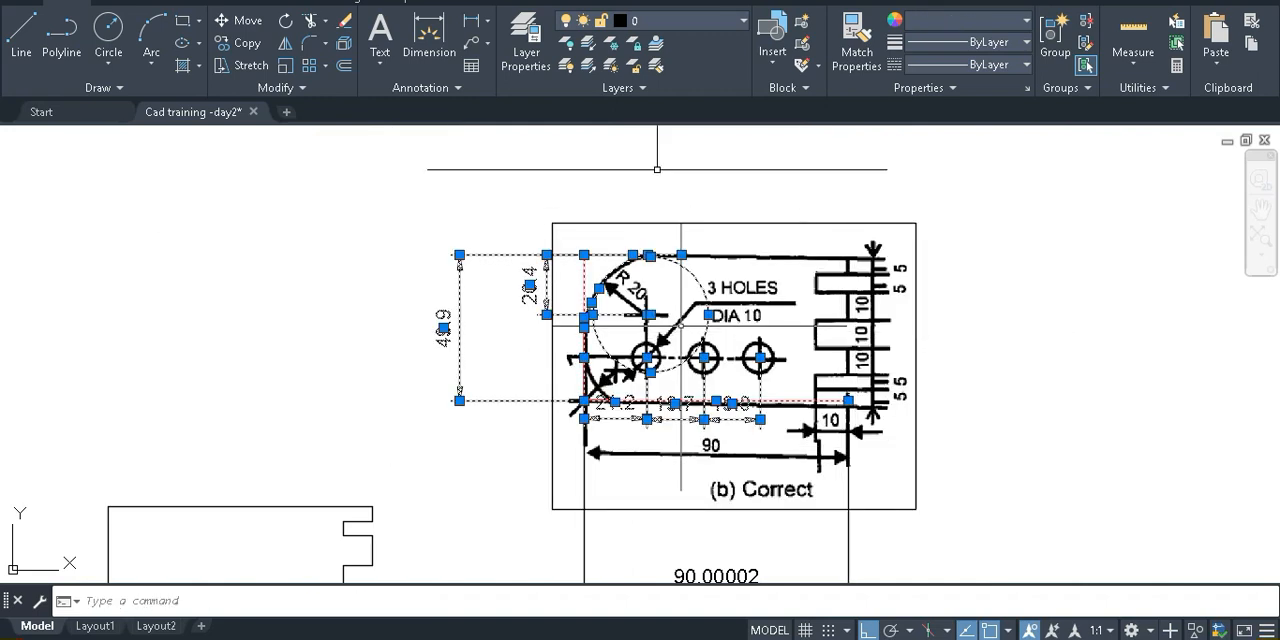
{"action": "type", "text": "ch"}
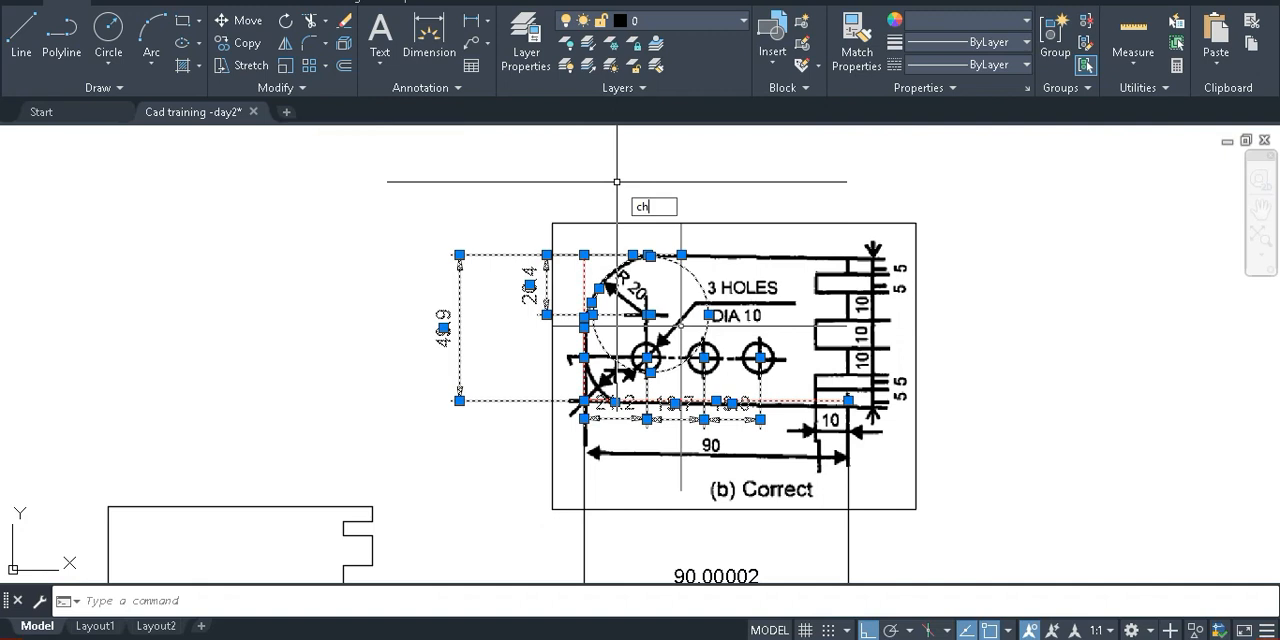
{"action": "key", "text": "Return"}
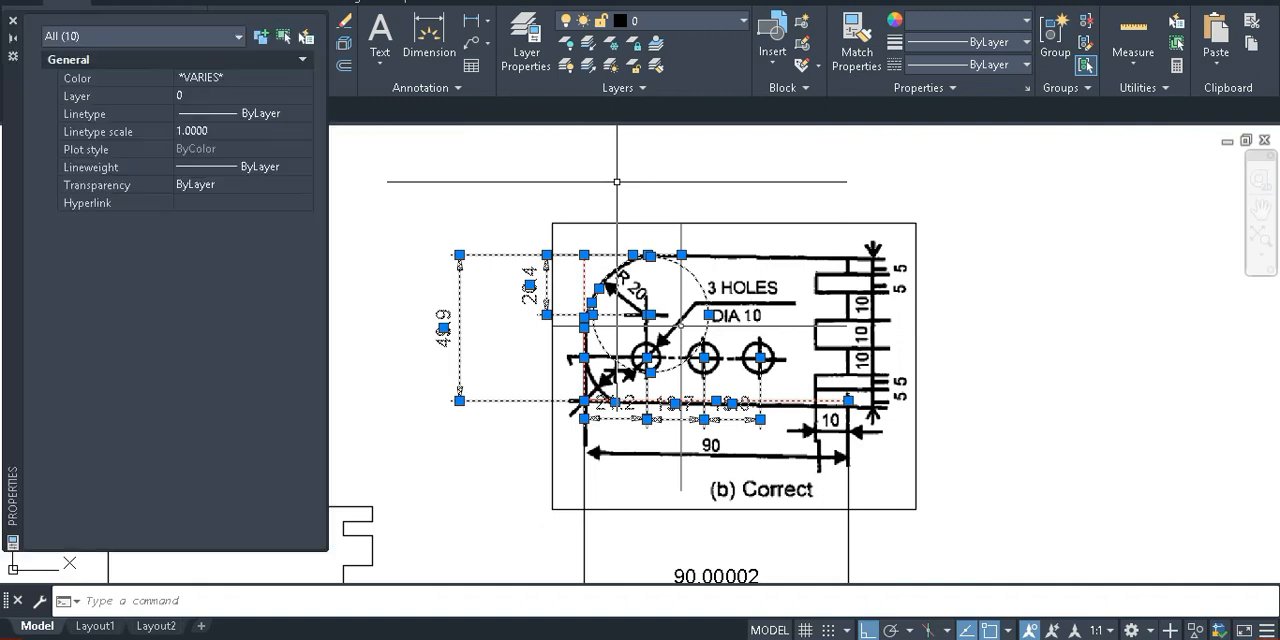
{"action": "left_click", "coordinate": [215, 78]}
{"action": "left_click", "coordinate": [215, 78]}
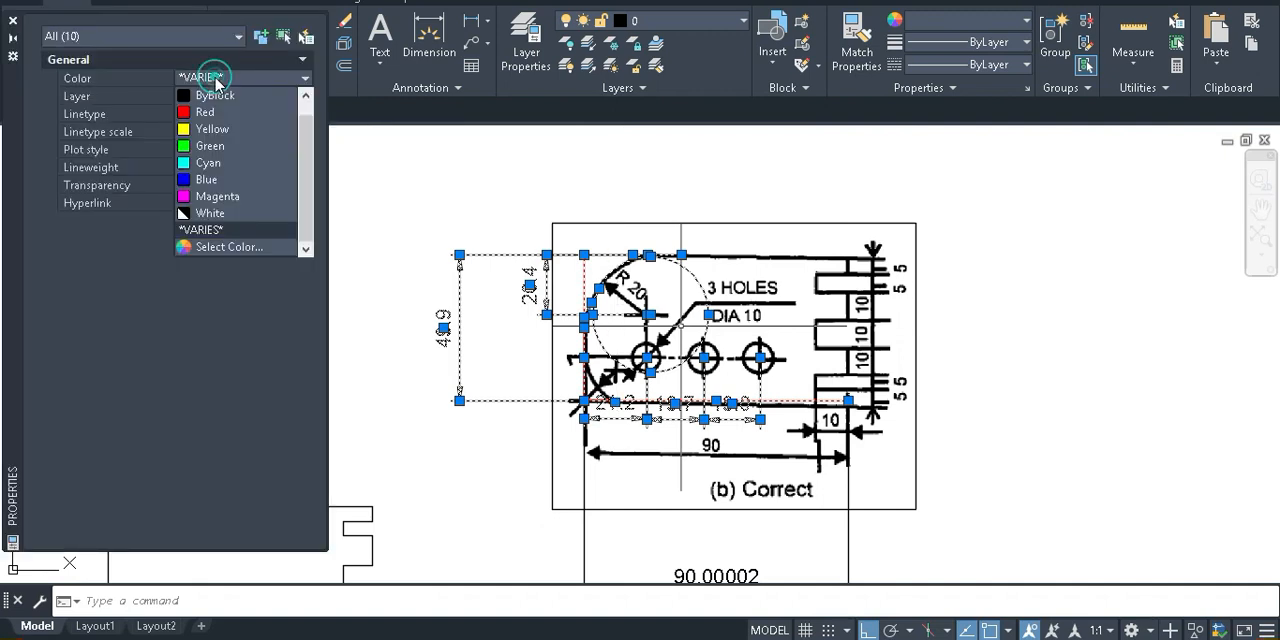
{"action": "left_click", "coordinate": [205, 112]}
{"action": "scroll", "coordinate": [646, 322], "scroll_direction": "up", "scroll_amount": 2}
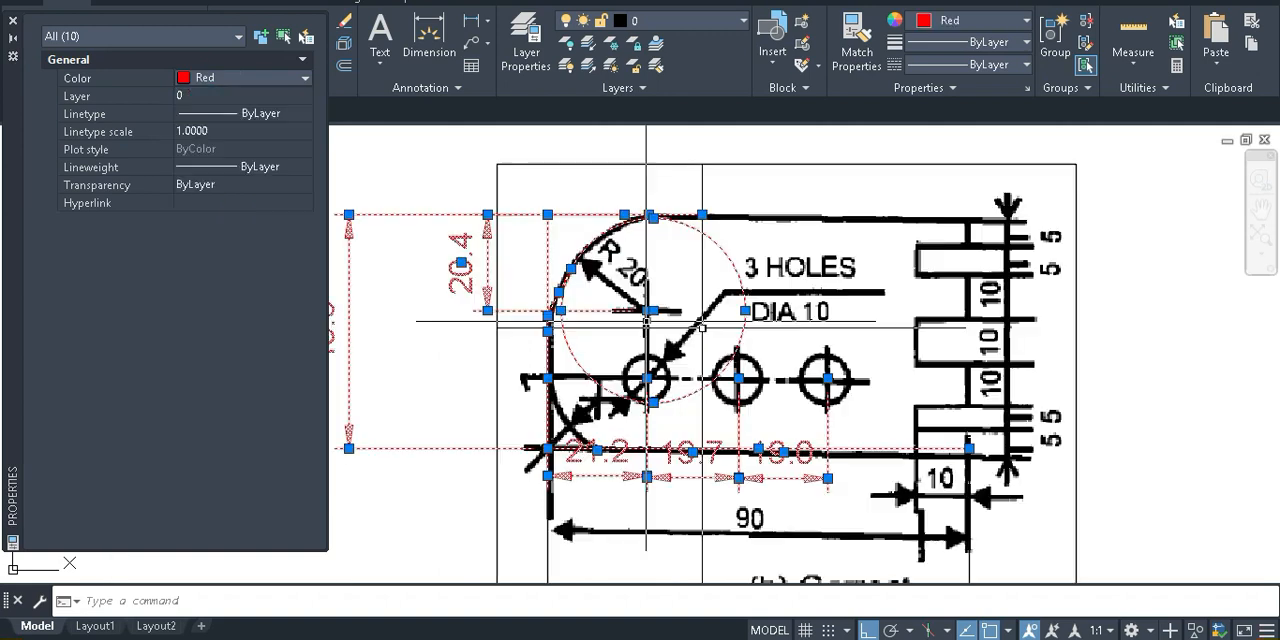
{"action": "key", "text": "Escape"}
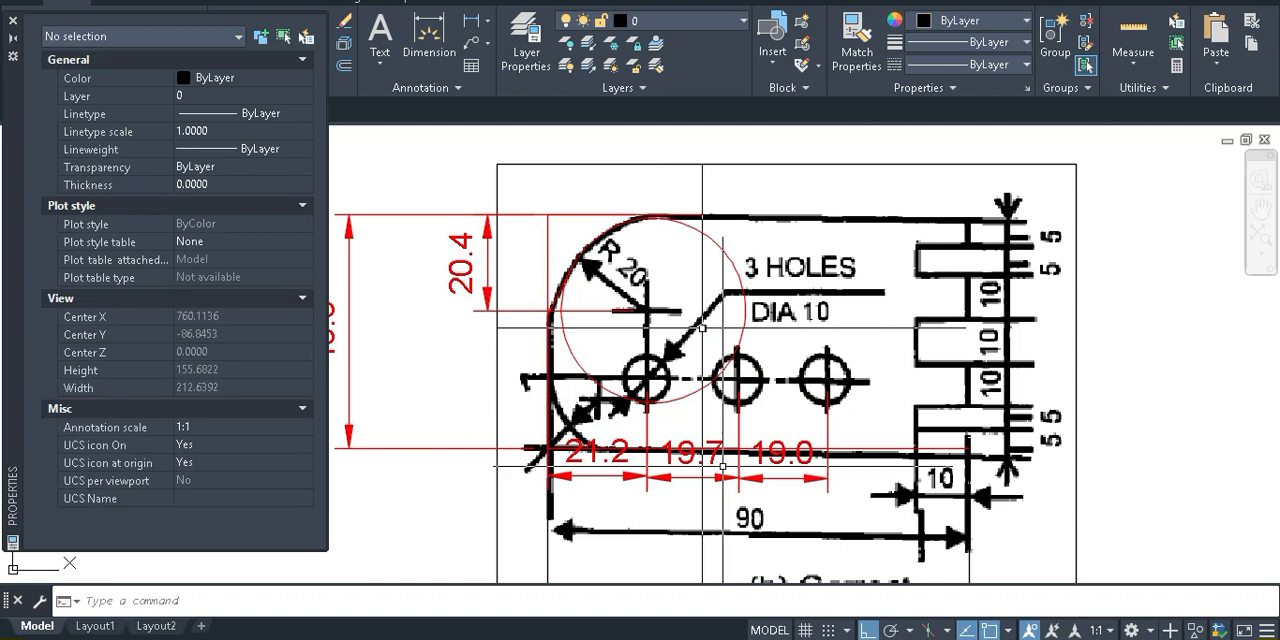
Compare the hole spacings dimensioned on the reference image with the notched plate outline being drawn
{"action": "scroll", "coordinate": [722, 465], "scroll_direction": "down", "scroll_amount": 5}
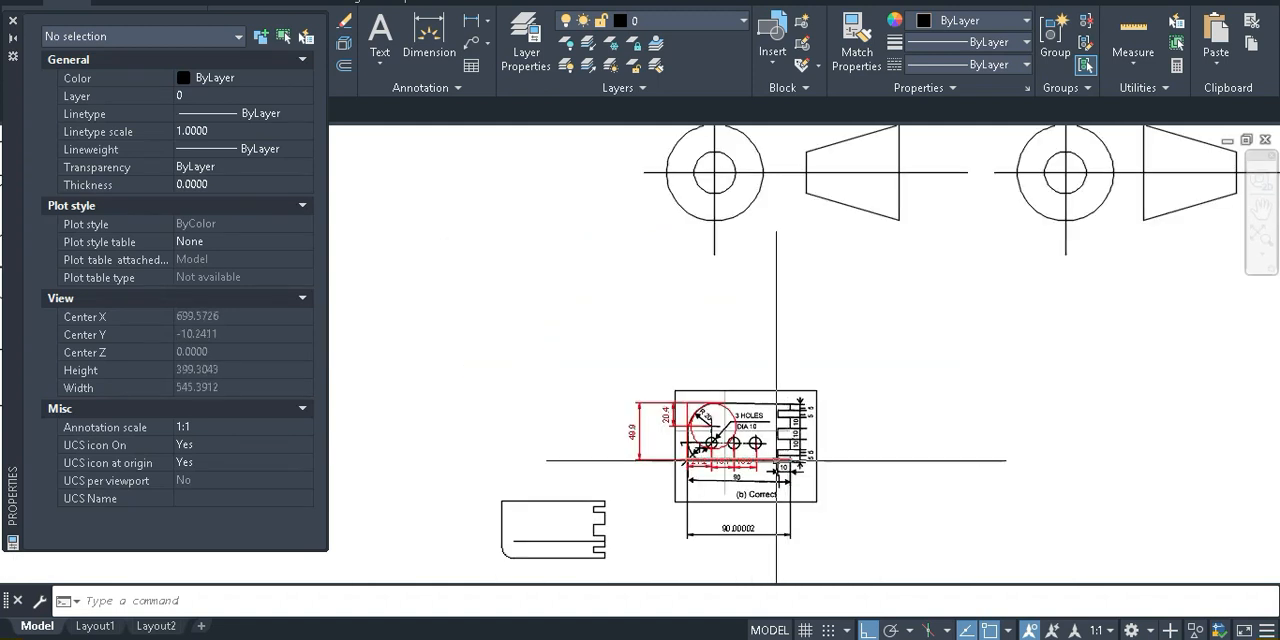
{"action": "scroll", "coordinate": [776, 461], "scroll_direction": "up", "scroll_amount": 3}
{"action": "middle_click_drag", "start_coordinate": [776, 461], "coordinate": [821, 401]}
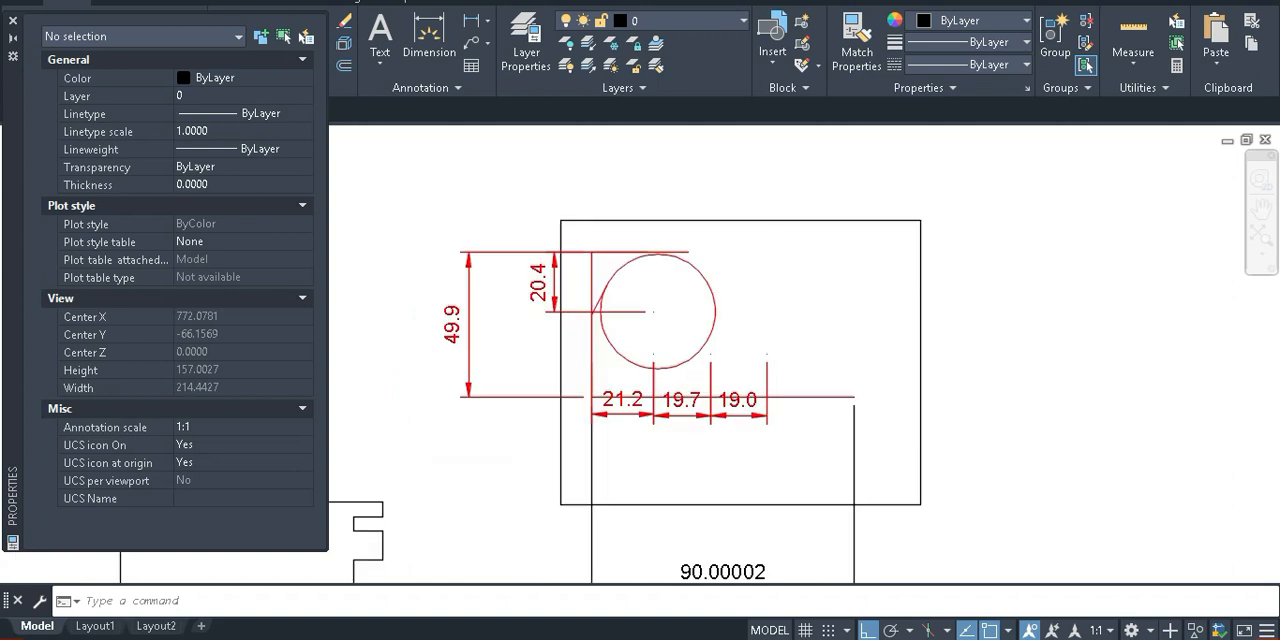
{"action": "middle_click_drag", "start_coordinate": [724, 474], "coordinate": [769, 311]}
{"action": "scroll", "coordinate": [730, 420], "scroll_direction": "down", "scroll_amount": 4}
{"action": "scroll", "coordinate": [551, 403], "scroll_direction": "up", "scroll_amount": 2}
{"action": "middle_click_drag", "start_coordinate": [551, 403], "coordinate": [547, 457]}
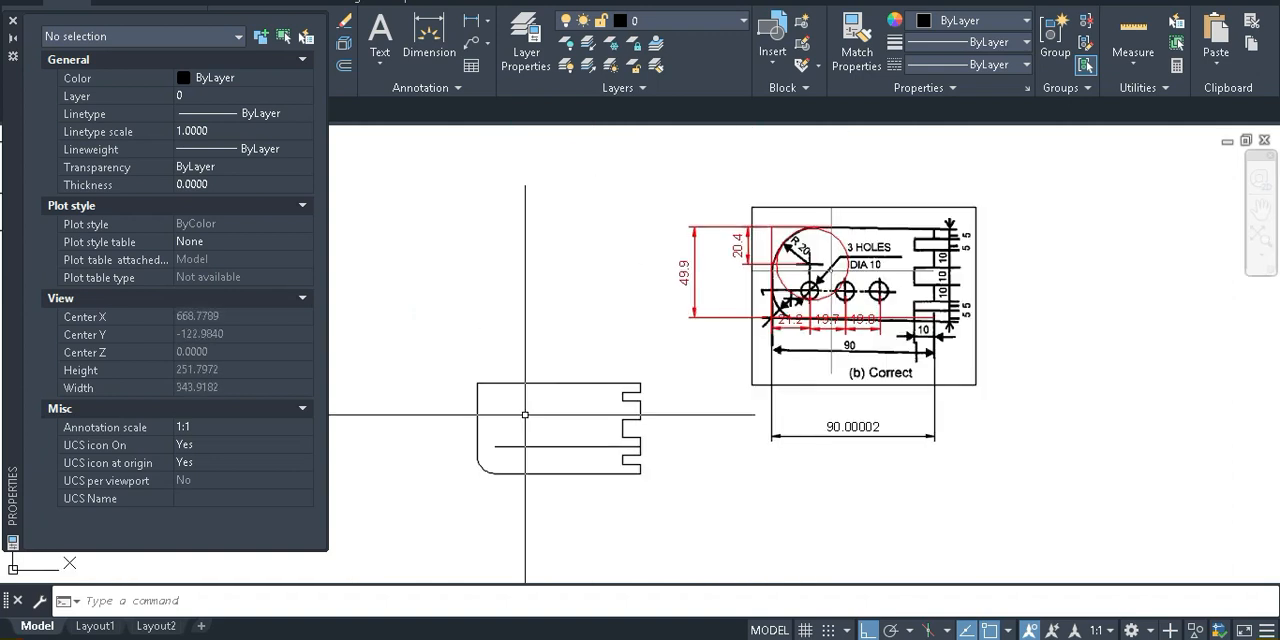
{"action": "scroll", "coordinate": [780, 305], "scroll_direction": "up", "scroll_amount": 2}
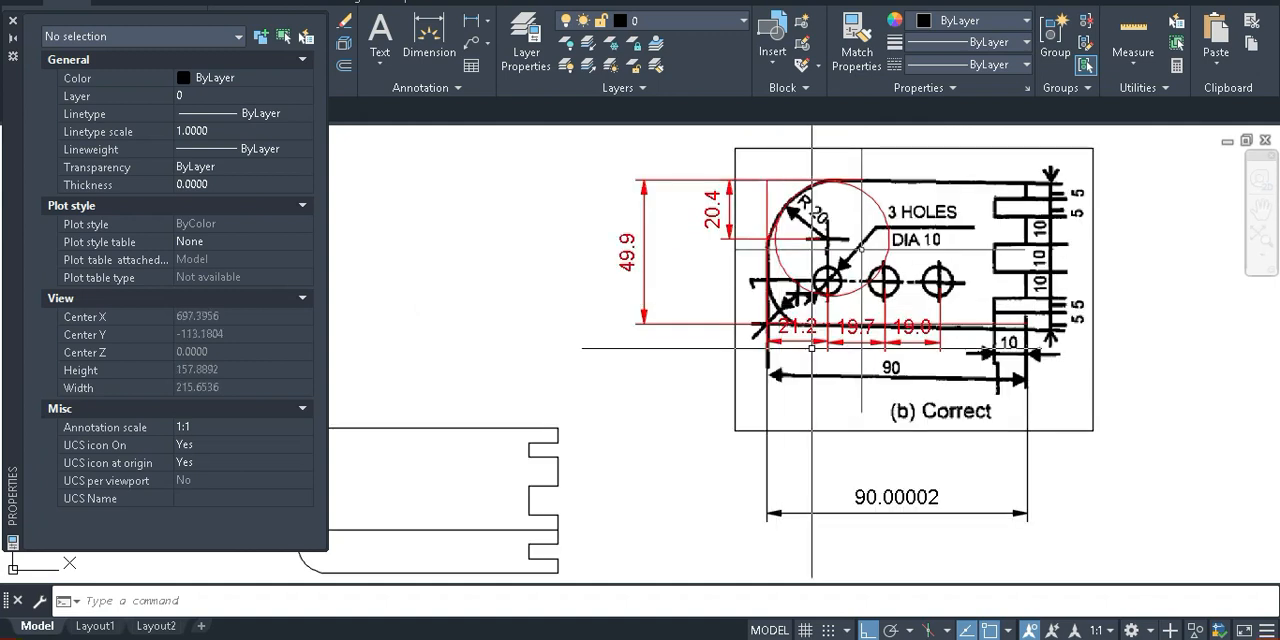
{"action": "middle_click_drag", "start_coordinate": [812, 348], "coordinate": [945, 310]}
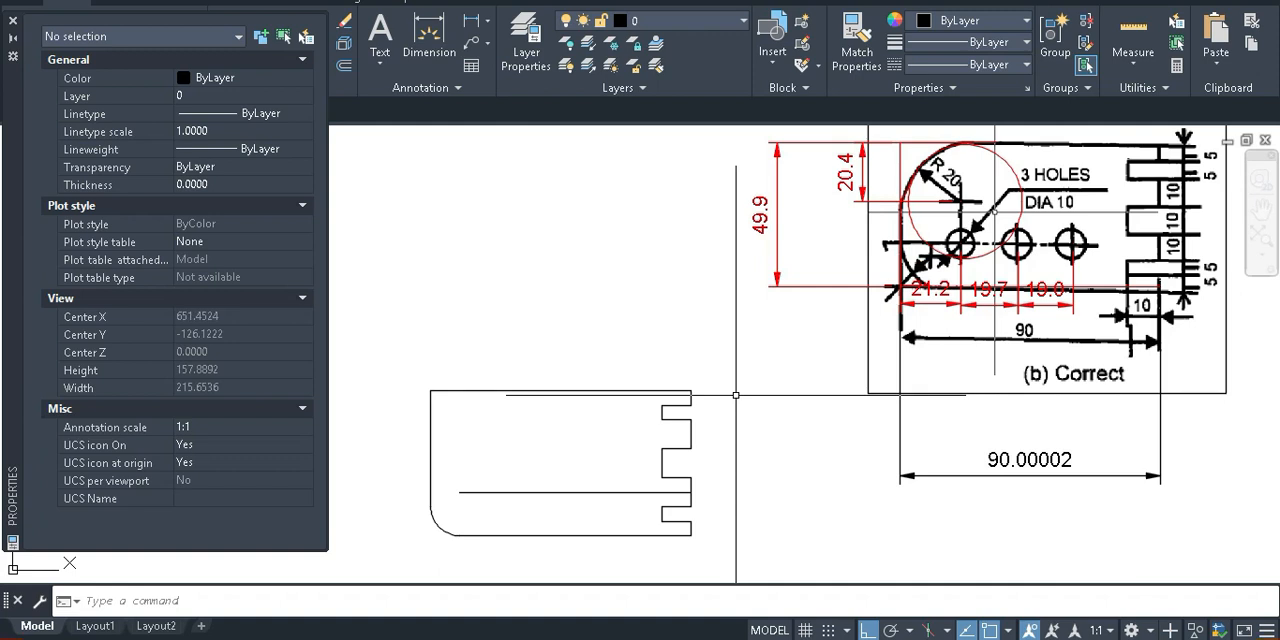
{"action": "middle_click_drag", "start_coordinate": [536, 457], "coordinate": [600, 408]}
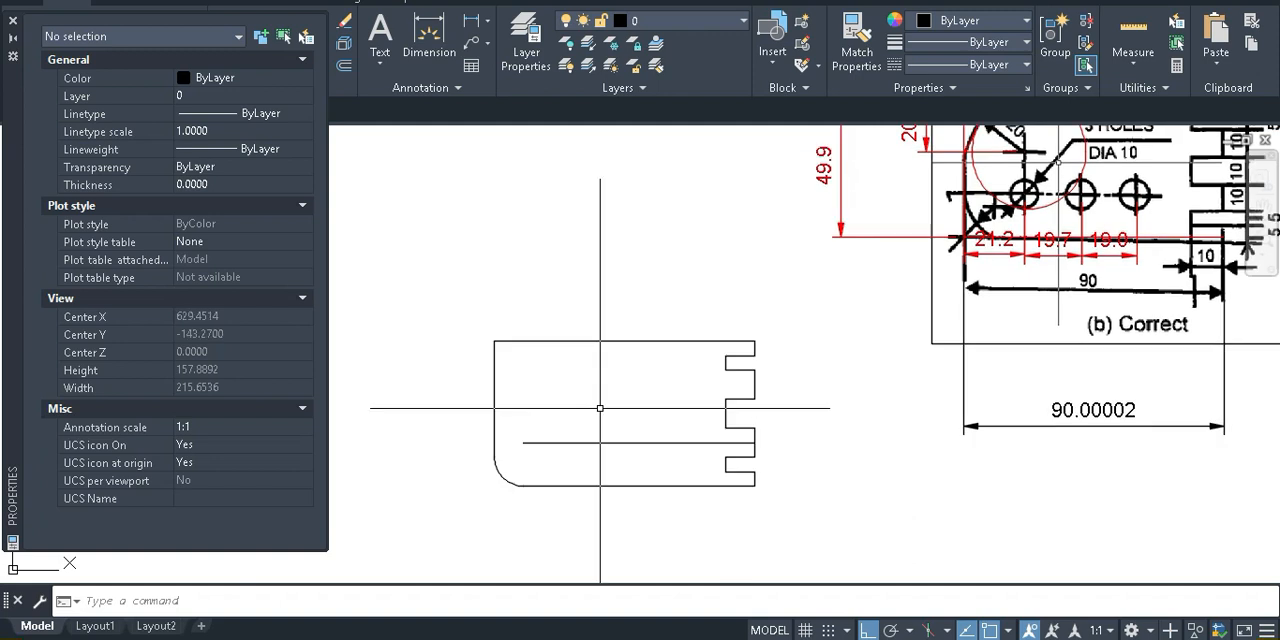
Offset the plate's straight vertical edge opposite the notches 21.2 units inward to locate the first hole
{"action": "type", "text": "o"}
{"action": "key", "text": "Return"}
{"action": "type", "text": "21."}
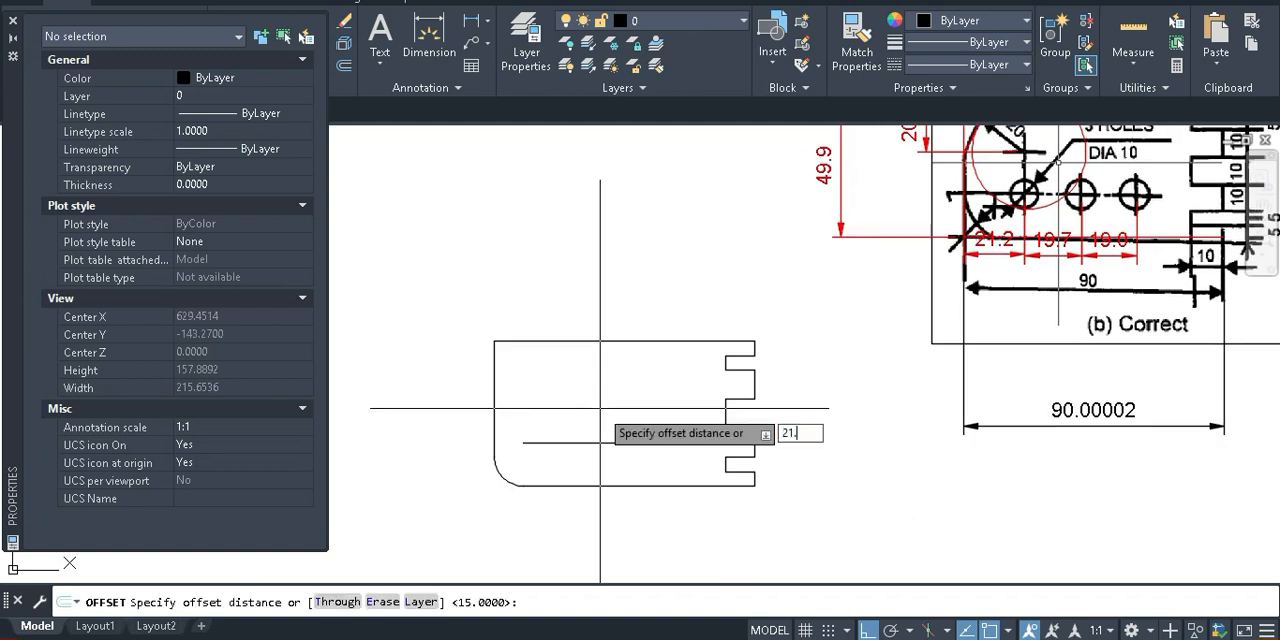
{"action": "type", "text": "2"}
{"action": "key", "text": "Return"}
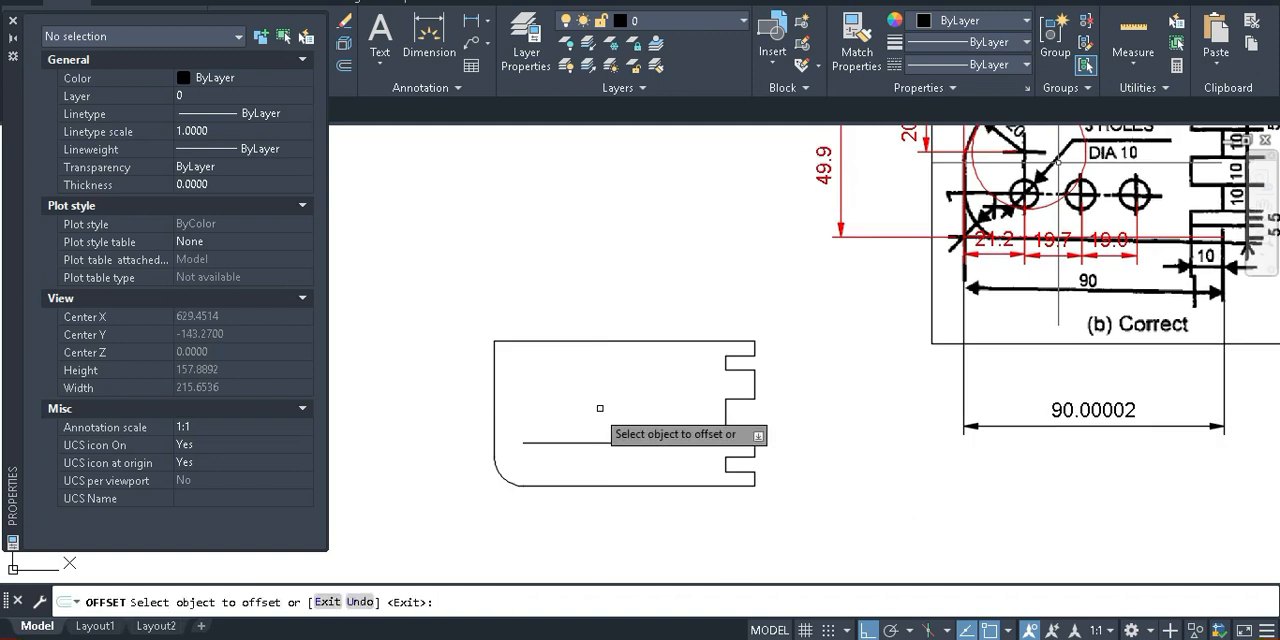
{"action": "left_click", "coordinate": [494, 355]}
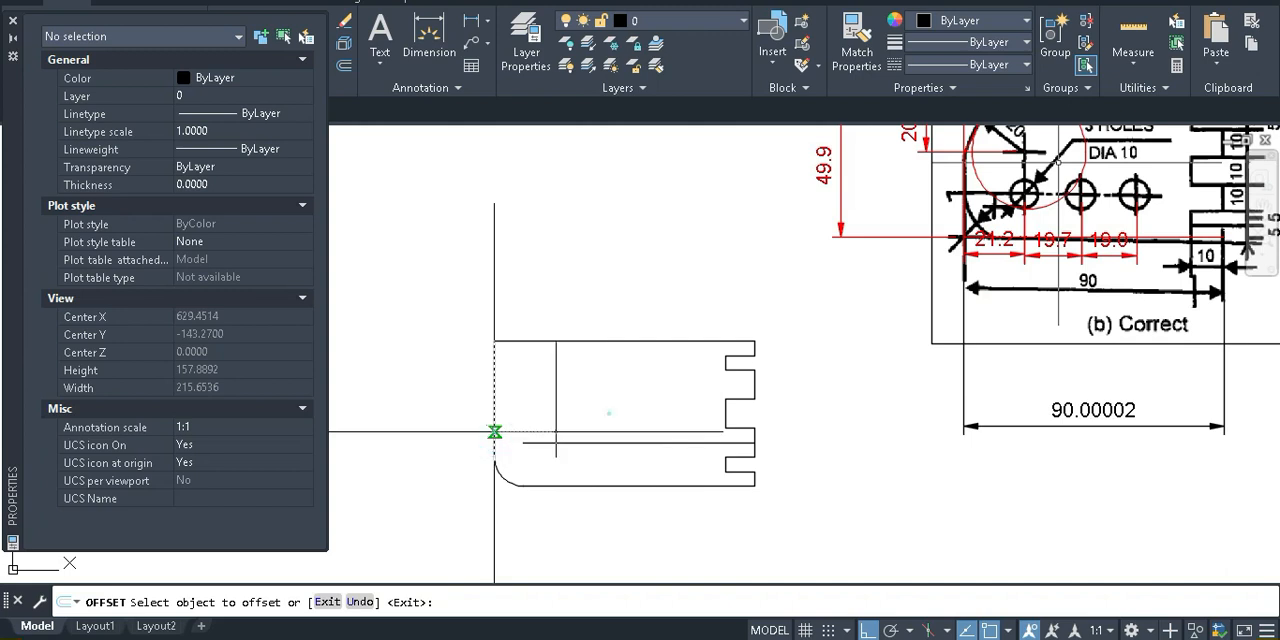
{"action": "key", "text": "Return"}
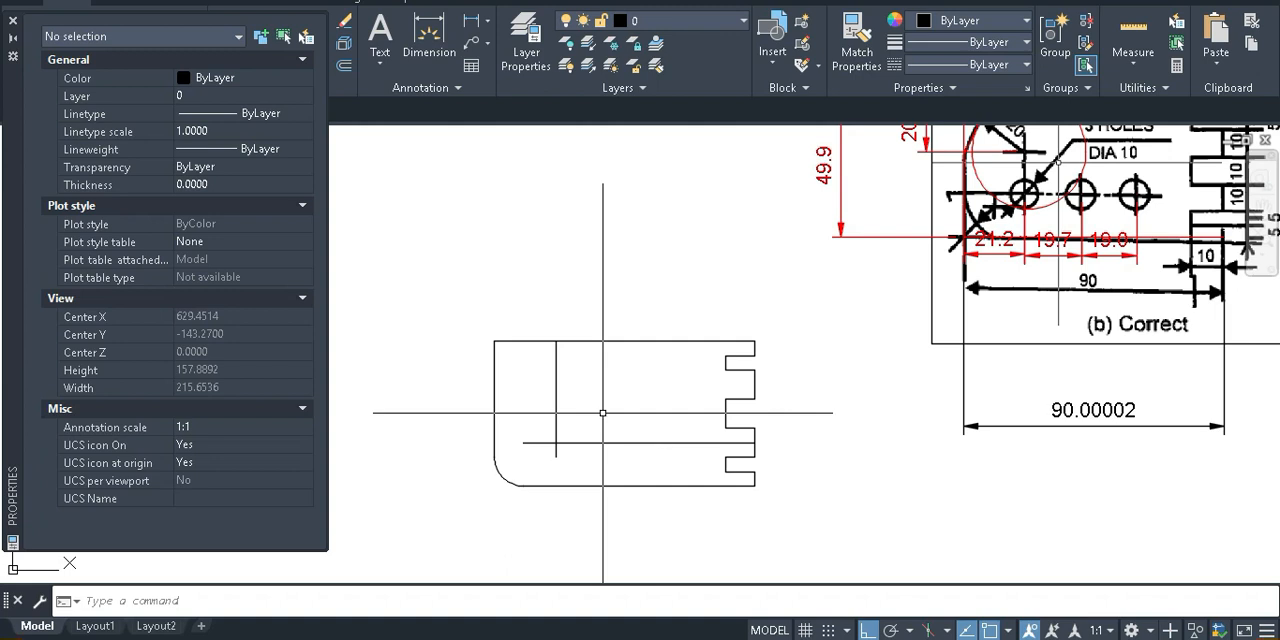
Offset the first hole's vertical line 20 units toward the notches, and the resulting line another 20 units
{"action": "key", "text": "Return"}
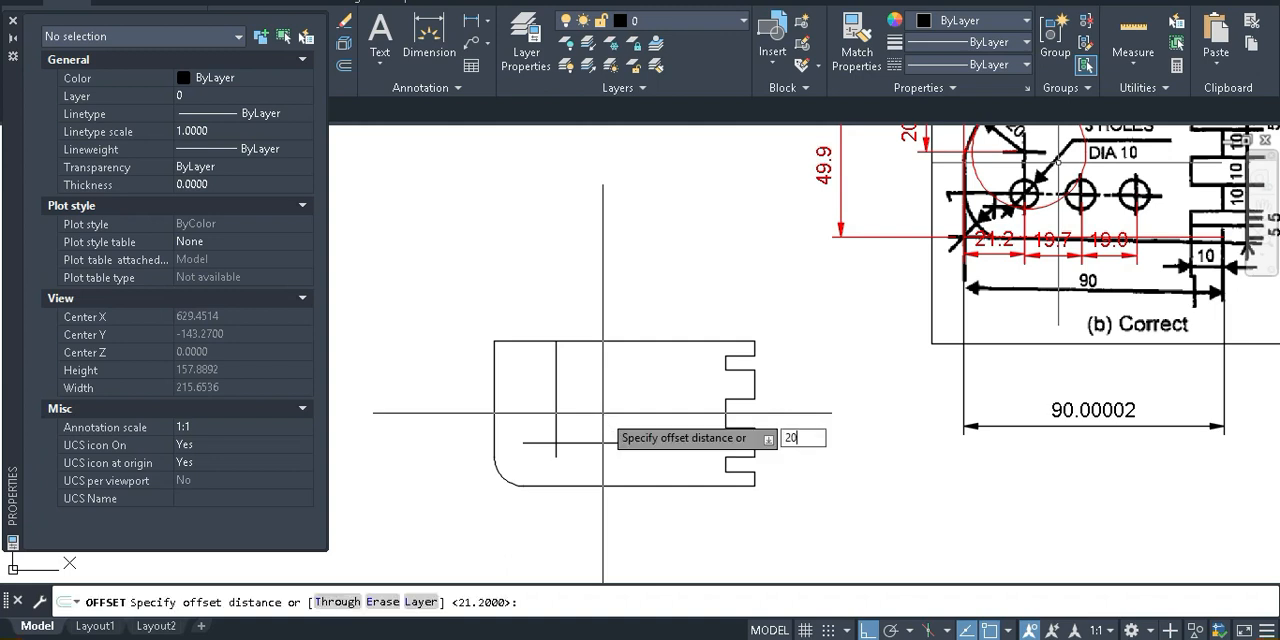
{"action": "key", "text": "Return"}
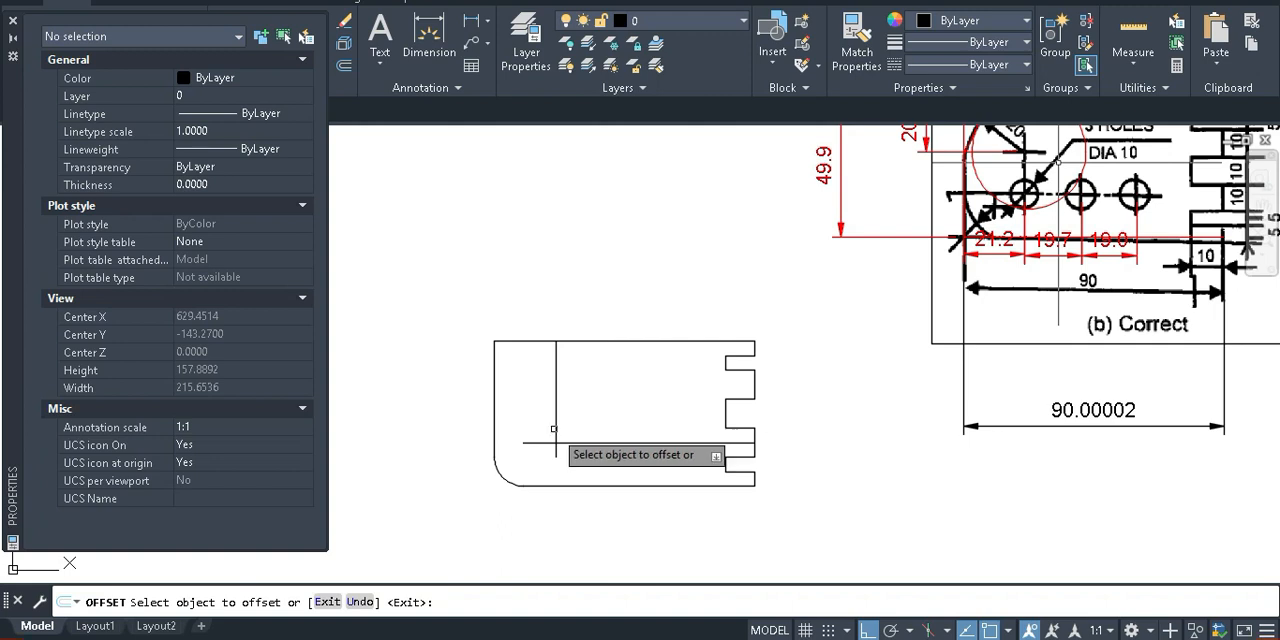
{"action": "left_click", "coordinate": [555, 428]}
{"action": "left_click", "coordinate": [612, 408]}
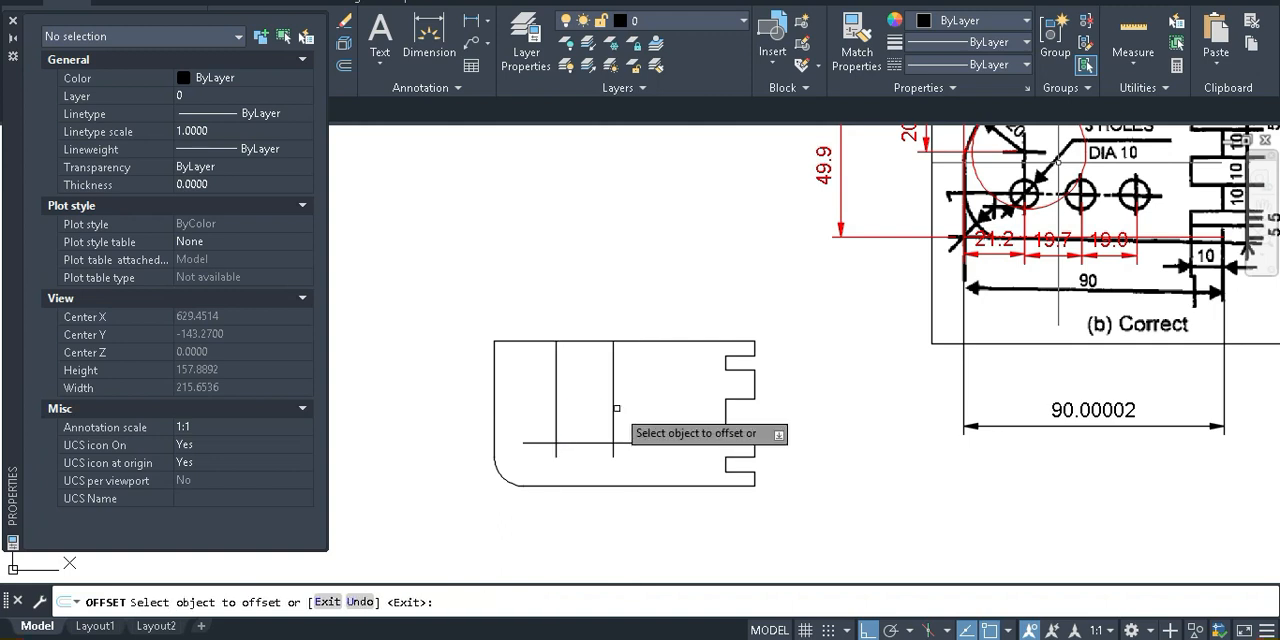
{"action": "left_click", "coordinate": [613, 415]}
{"action": "left_click", "coordinate": [680, 428]}
{"action": "key", "text": "Return"}
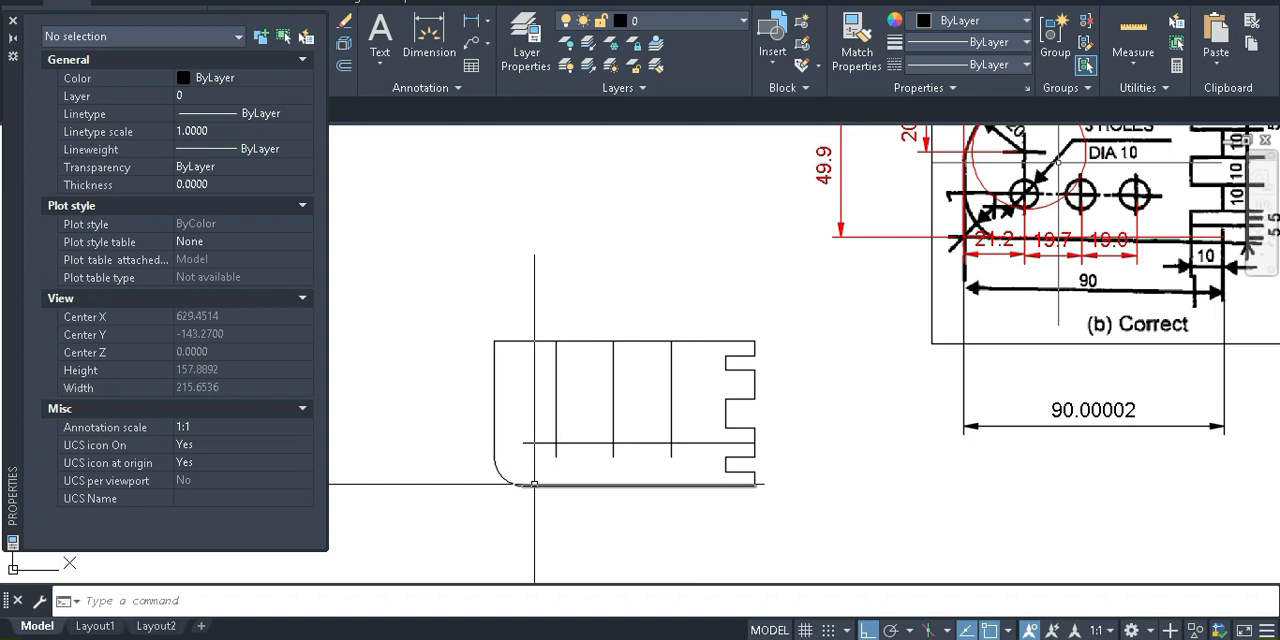
Draw a 10-diameter circle centred where the first vertical offset line crosses the horizontal centre line
{"action": "type", "text": "c"}
{"action": "key", "text": "Return"}
{"action": "key", "text": "Escape"}
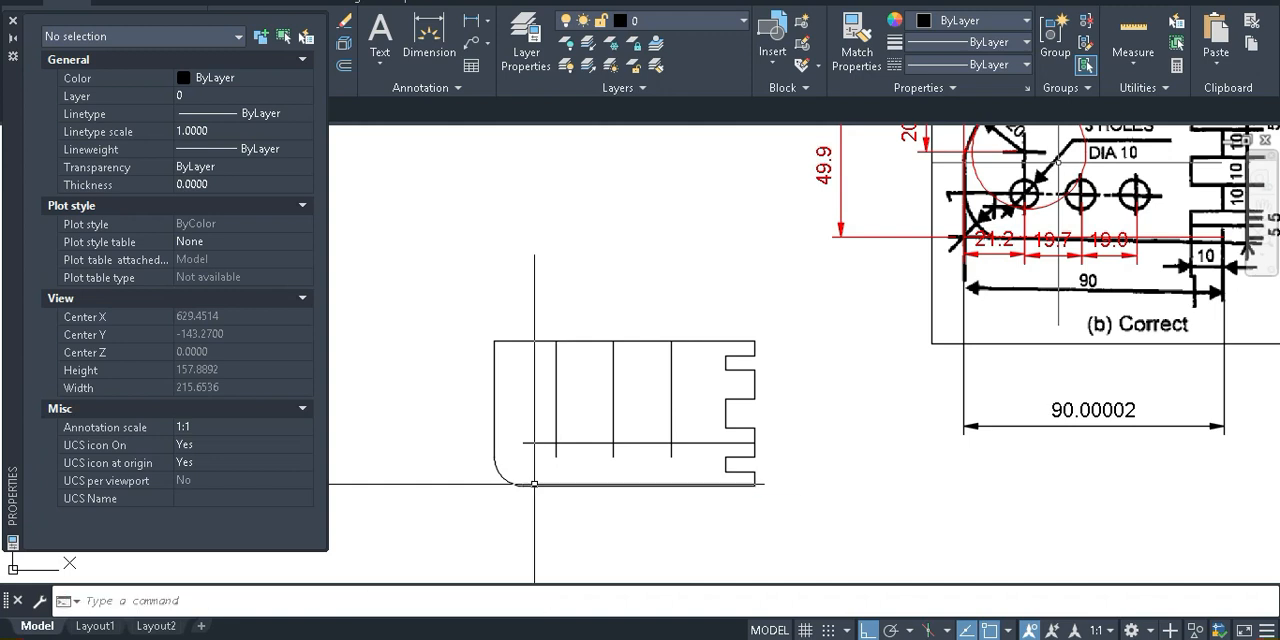
{"action": "key", "text": "Return"}
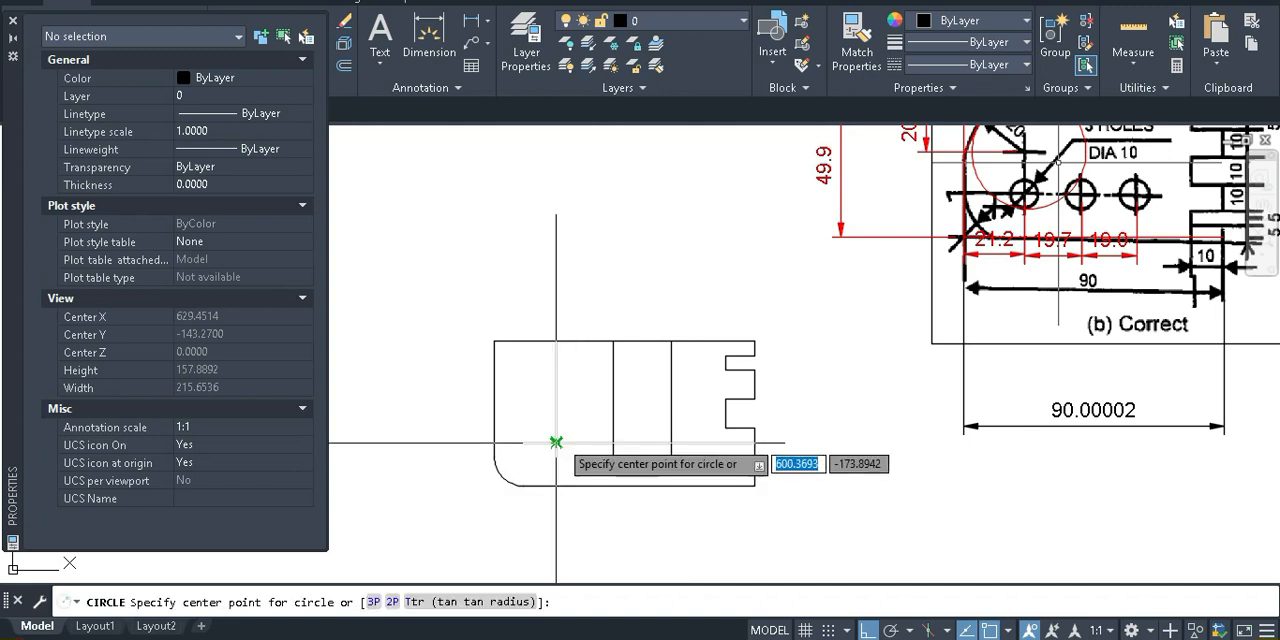
{"action": "key", "text": "Escape"}
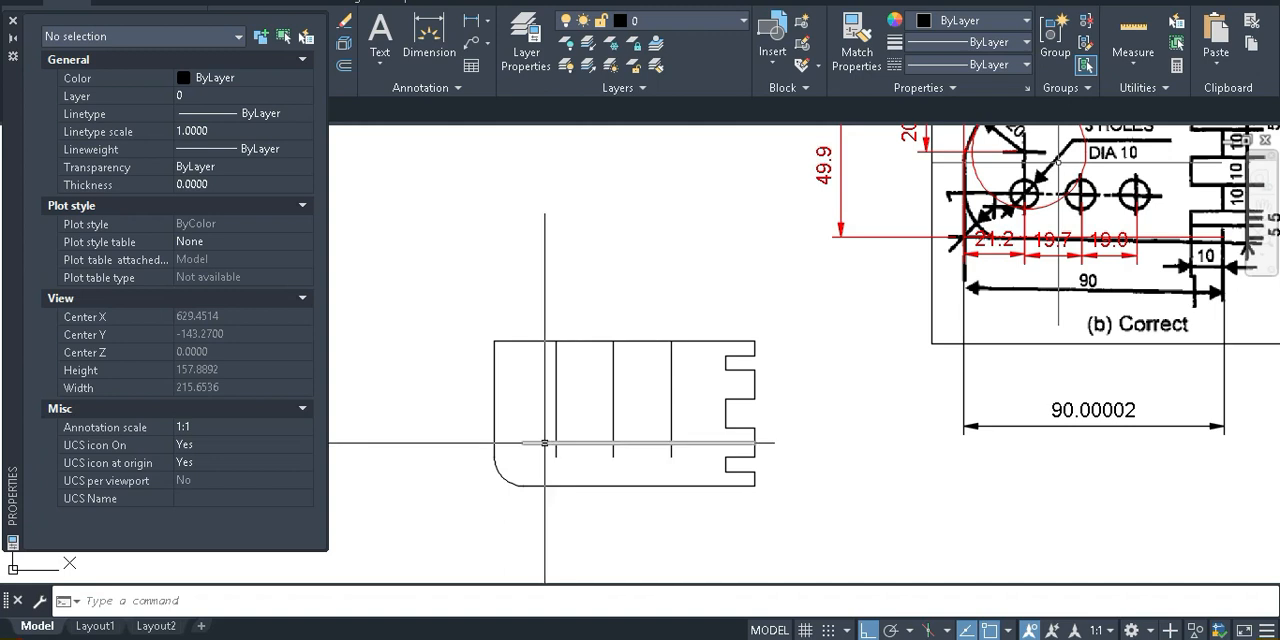
{"action": "key", "text": "Return"}
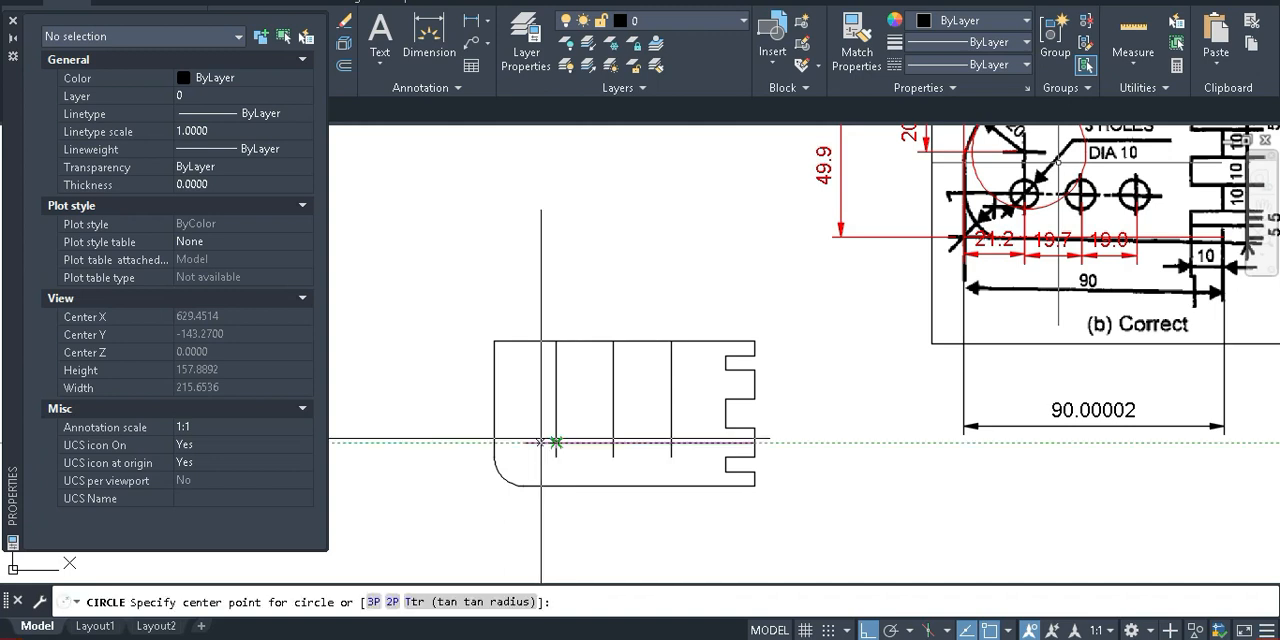
{"action": "left_click", "coordinate": [555, 442]}
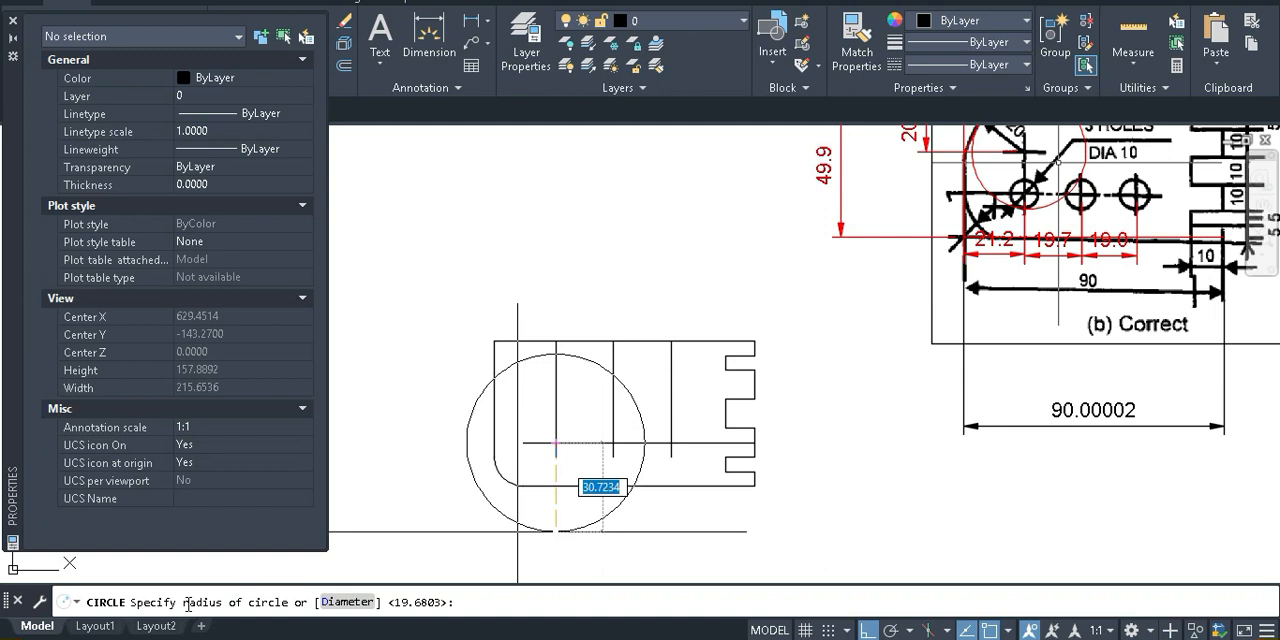
{"action": "type", "text": "d"}
{"action": "key", "text": "Return"}
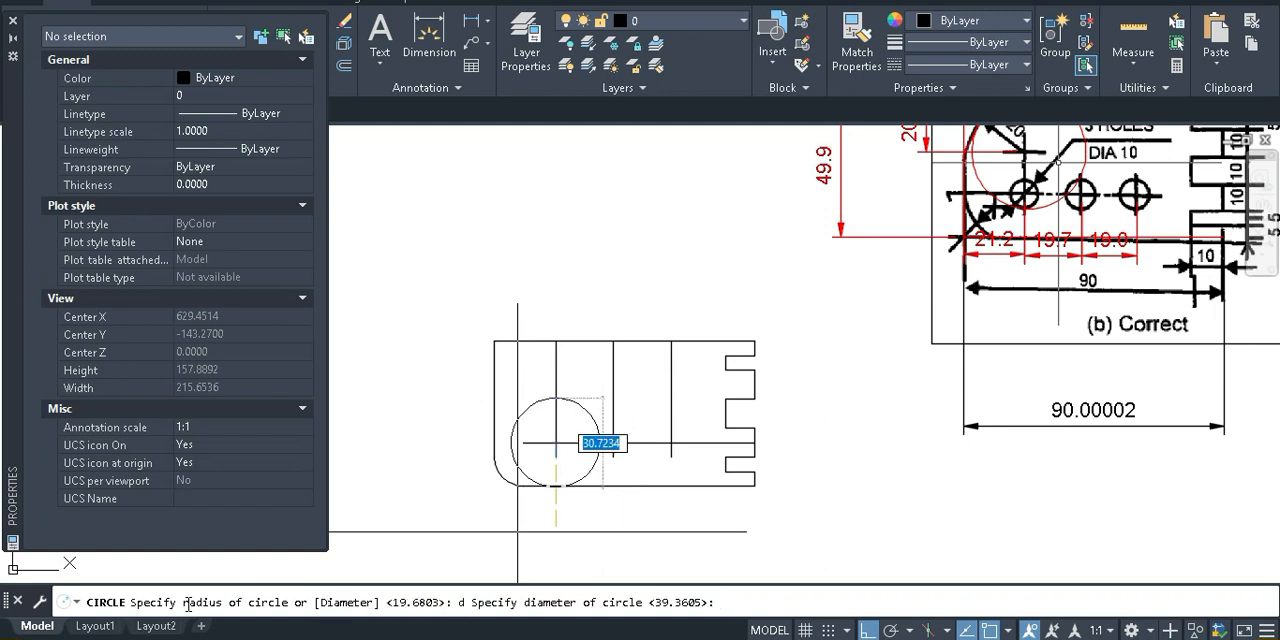
{"action": "type", "text": "10"}
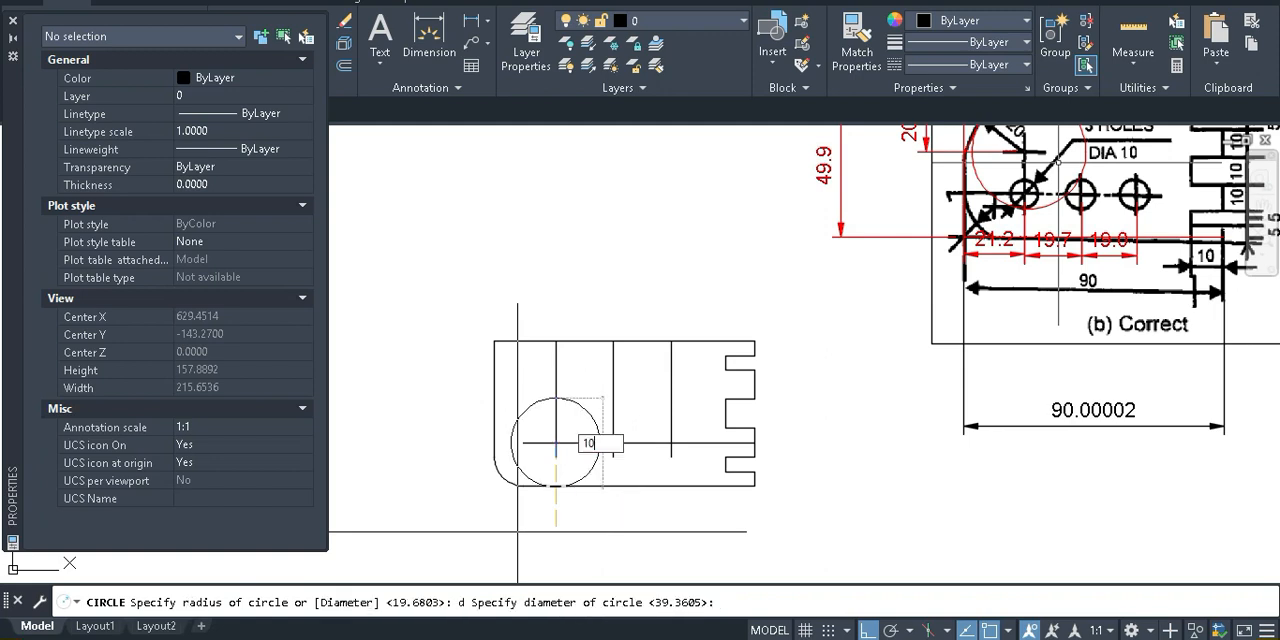
{"action": "key", "text": "Return"}
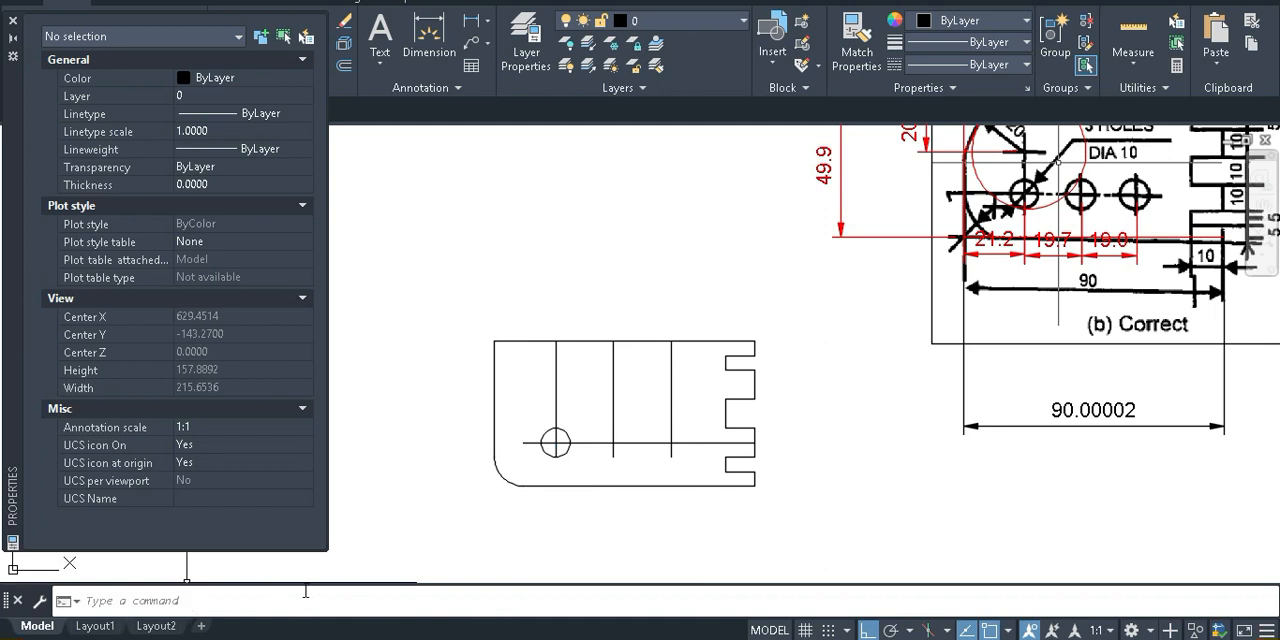
{"action": "type", "text": "c"}
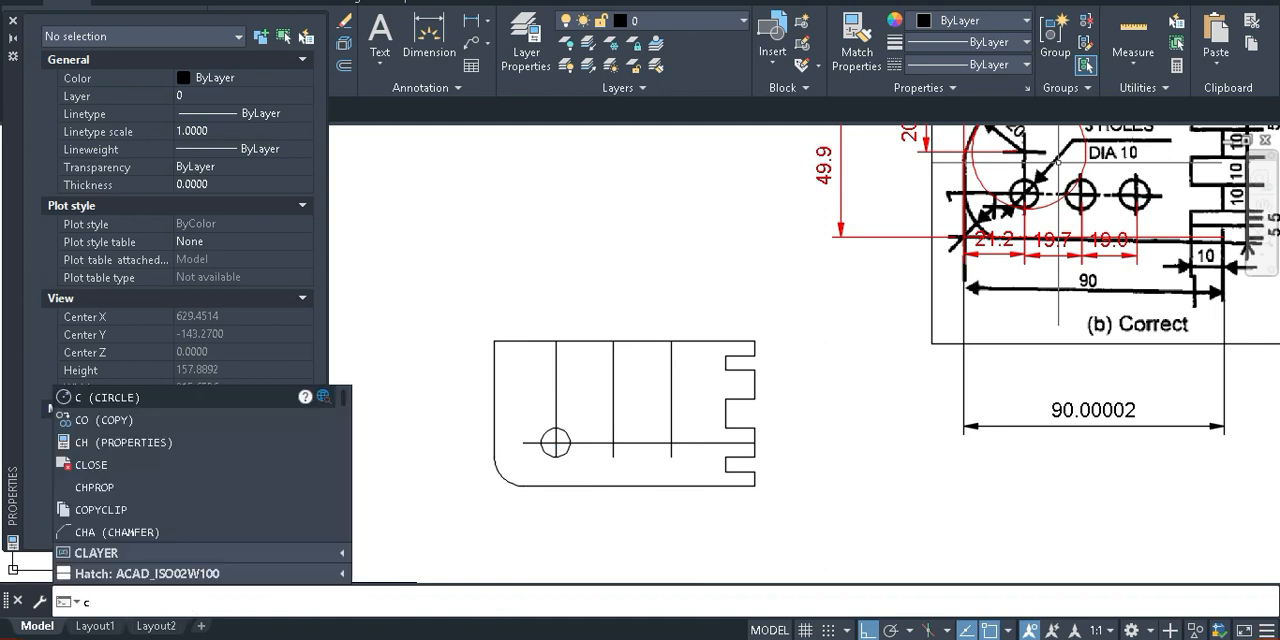
{"action": "key", "text": "Return"}
{"action": "key", "text": "Escape"}
Copy the 10-diameter circle from its centre to the other two crossings of the vertical offset lines with the horizontal centre line
{"action": "scroll", "coordinate": [559, 459], "scroll_direction": "up", "scroll_amount": 3}
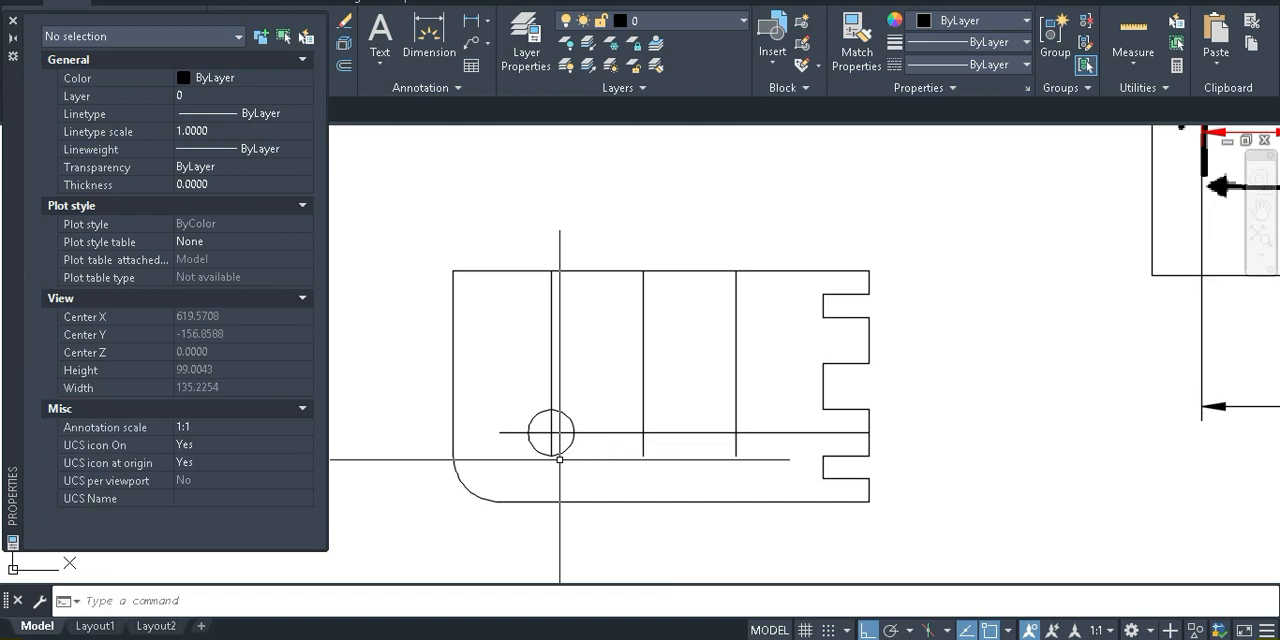
{"action": "type", "text": "co"}
{"action": "key", "text": "Return"}
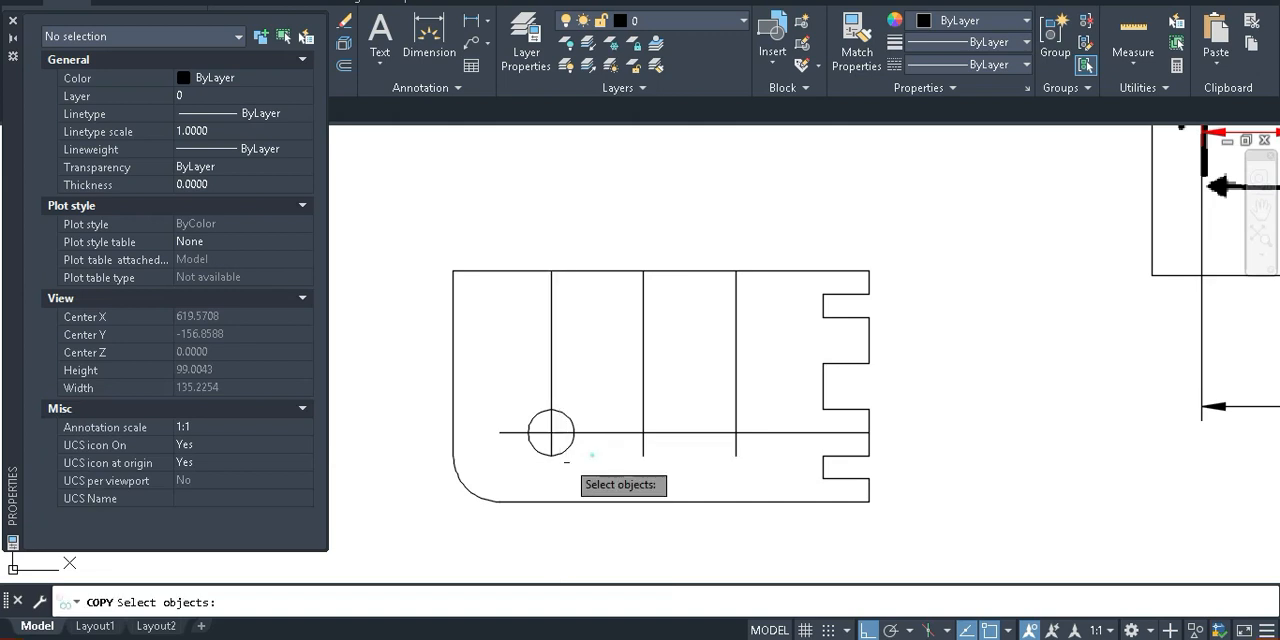
{"action": "scroll", "coordinate": [567, 460], "scroll_direction": "up", "scroll_amount": 4}
{"action": "left_click", "coordinate": [593, 457]}
{"action": "left_click", "coordinate": [571, 440]}
{"action": "left_click", "coordinate": [592, 460]}
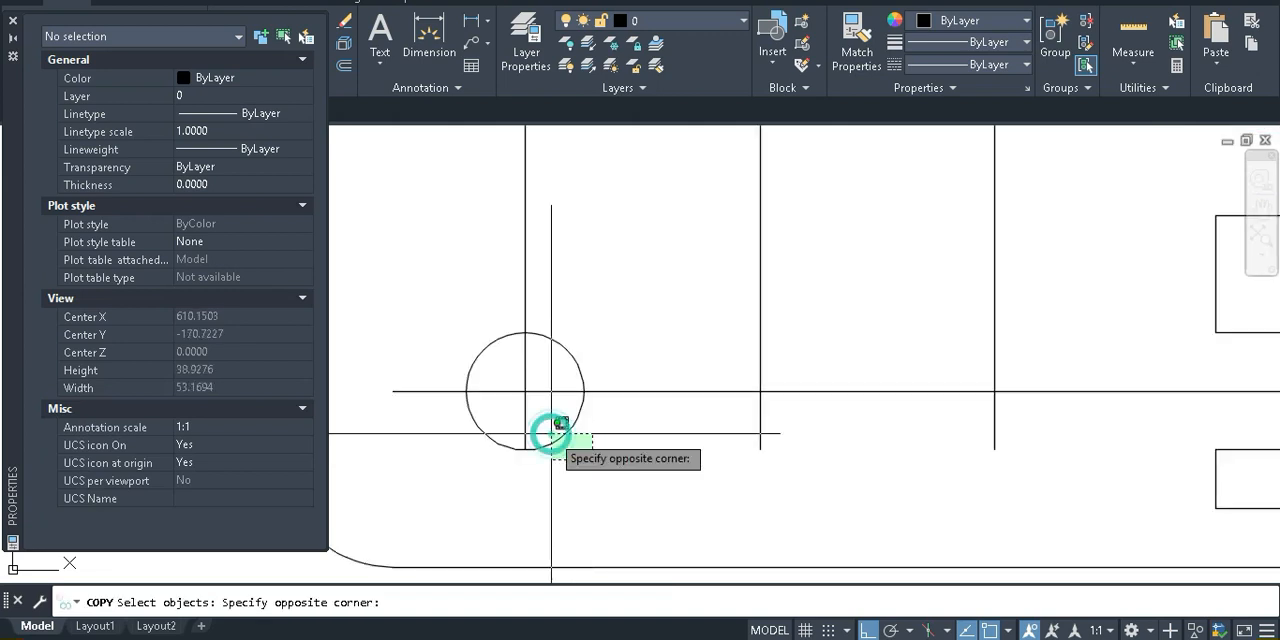
{"action": "left_click", "coordinate": [545, 430]}
{"action": "key", "text": "Return"}
{"action": "left_click", "coordinate": [524, 391]}
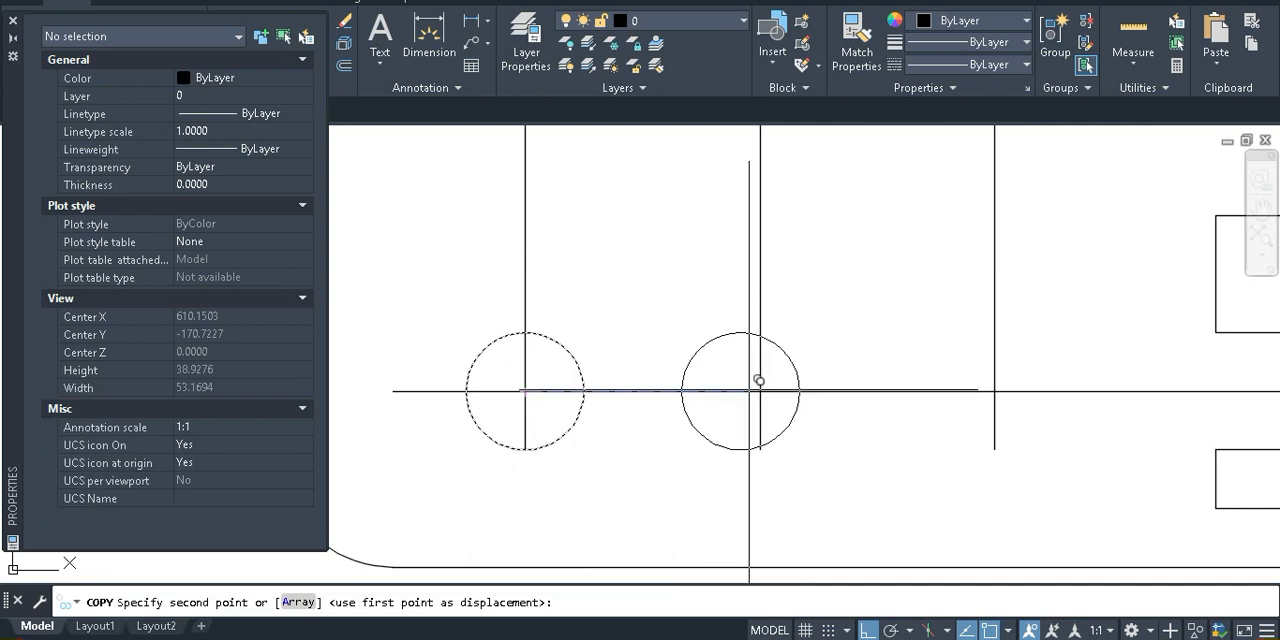
{"action": "left_click", "coordinate": [760, 391]}
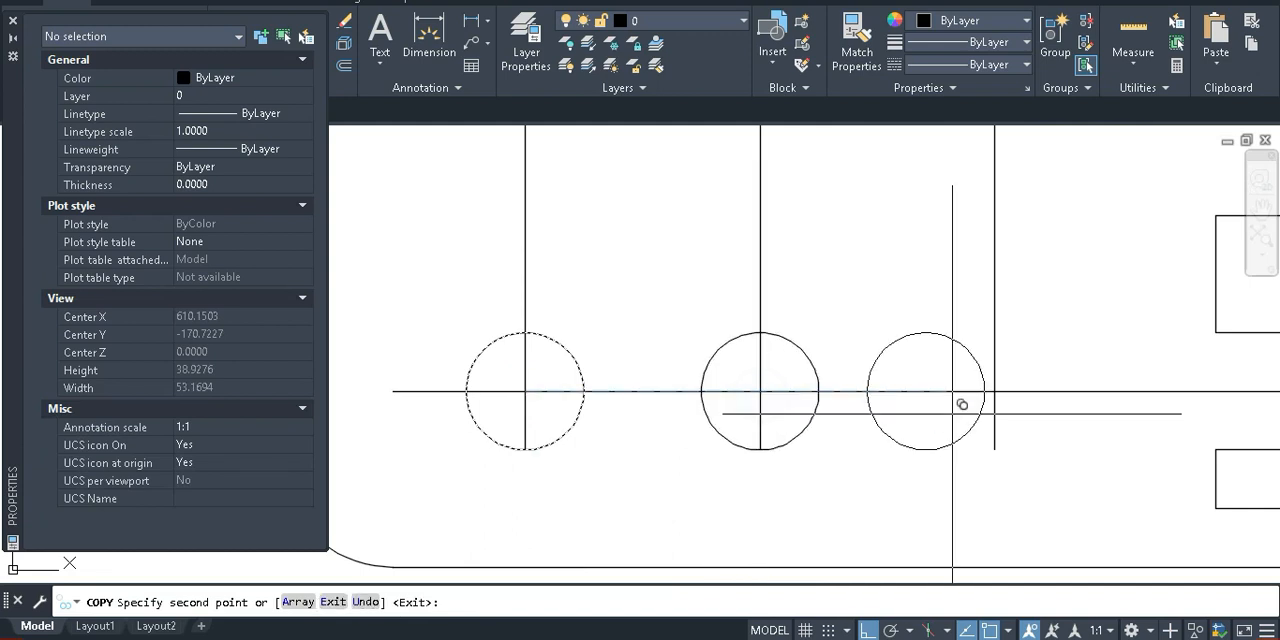
{"action": "left_click", "coordinate": [995, 391]}
{"action": "key", "text": "Escape"}
Close the Properties palette to free the drawing area around the plate and reference image
{"action": "scroll", "coordinate": [880, 404], "scroll_direction": "down", "scroll_amount": 8}
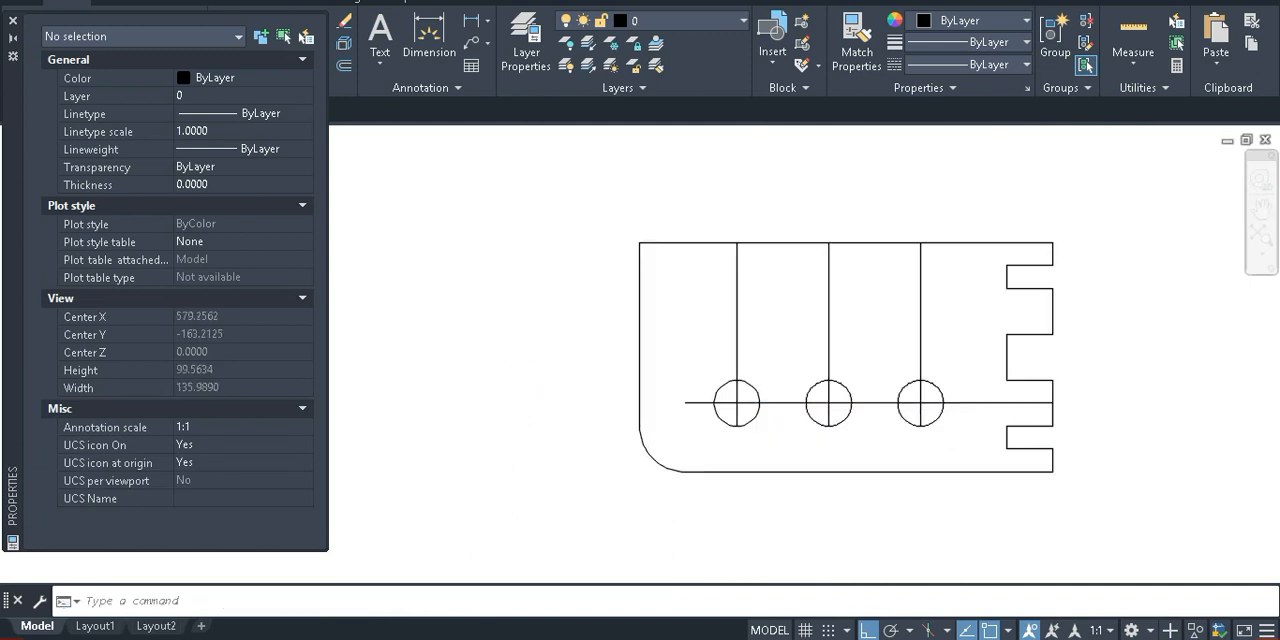
{"action": "middle_click_drag", "start_coordinate": [1001, 335], "coordinate": [901, 360]}
{"action": "scroll", "coordinate": [901, 360], "scroll_direction": "up", "scroll_amount": 2}
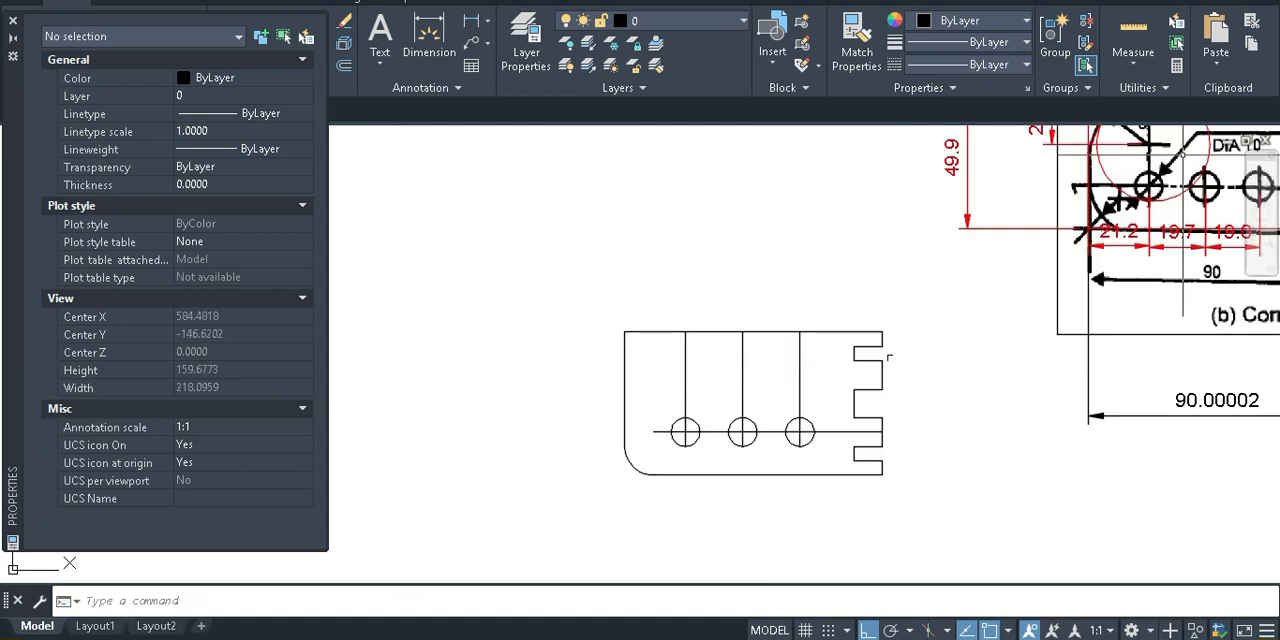
{"action": "middle_click_drag", "start_coordinate": [852, 373], "coordinate": [797, 449]}
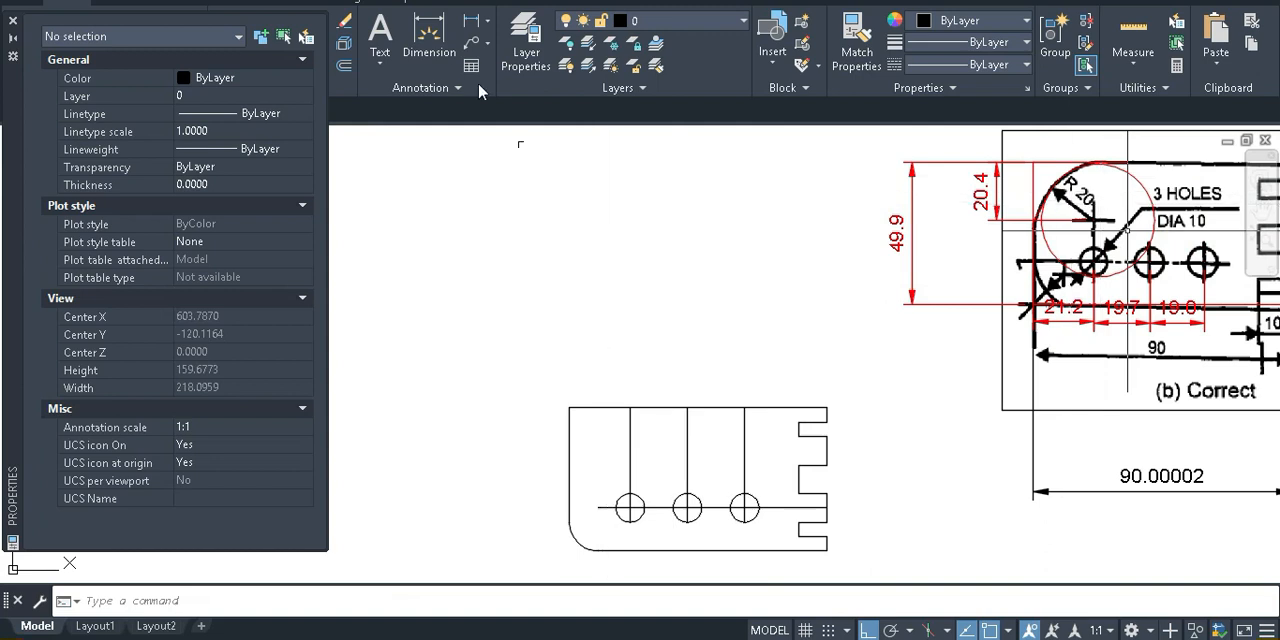
{"action": "left_click", "coordinate": [13, 21]}
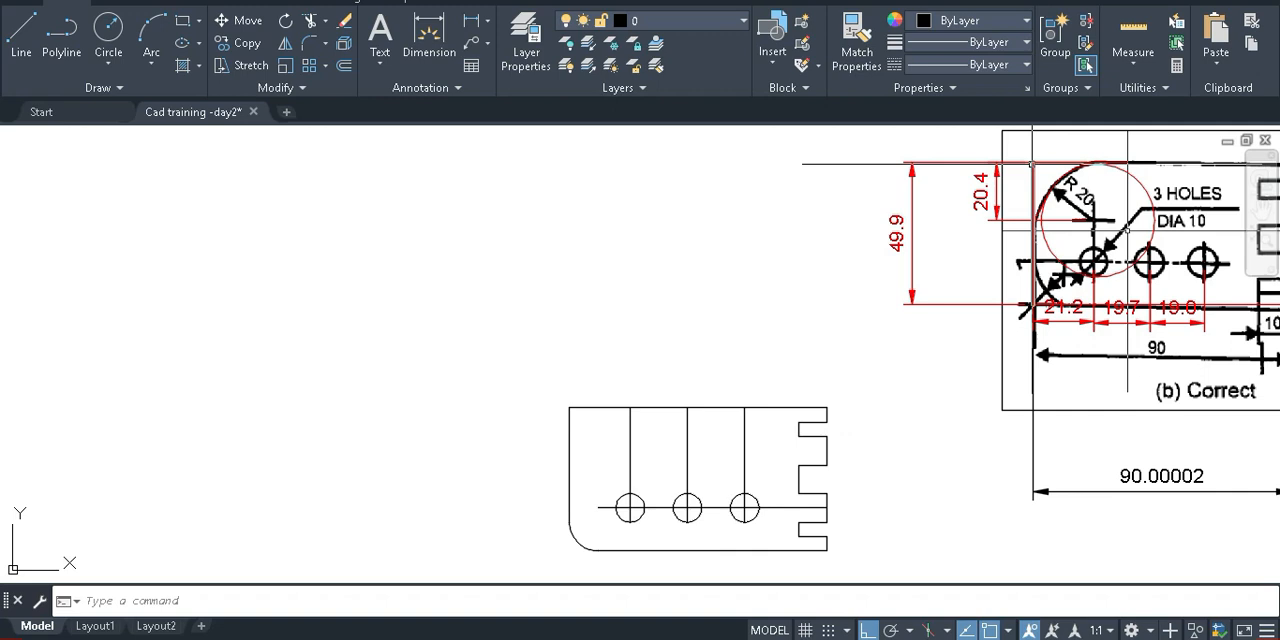
Fillet the plate's upper corner opposite the notches with a radius of 20
{"action": "type", "text": "FI"}
{"action": "key", "text": "Return"}
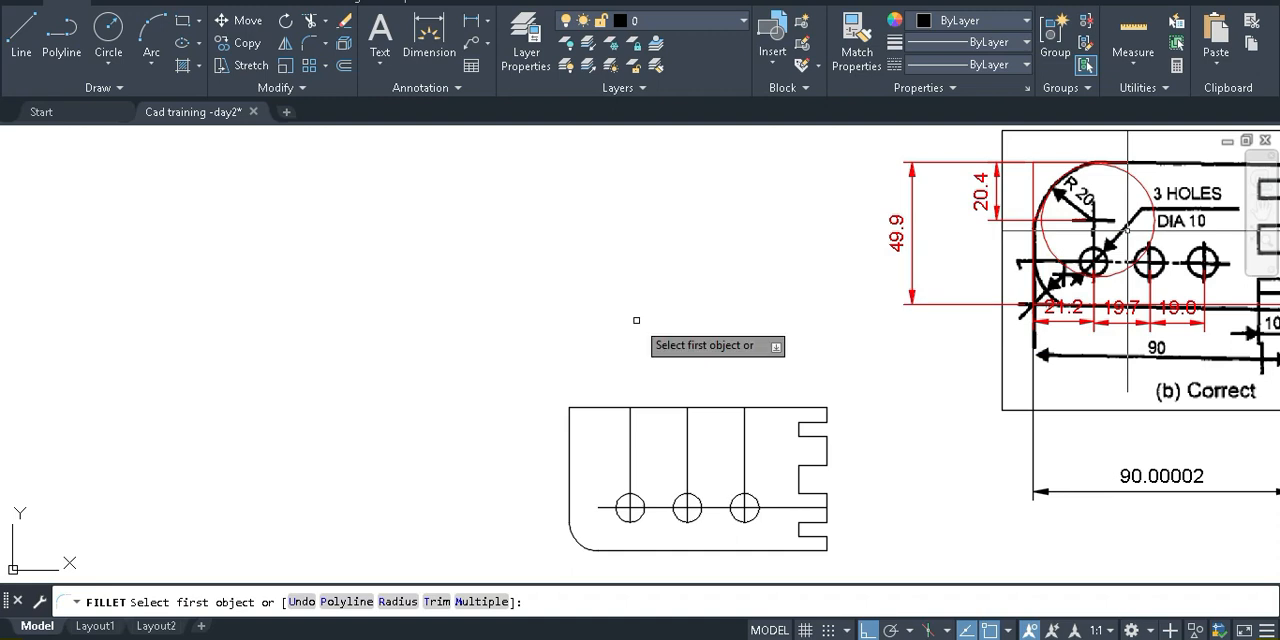
{"action": "type", "text": "r"}
{"action": "key", "text": "Return"}
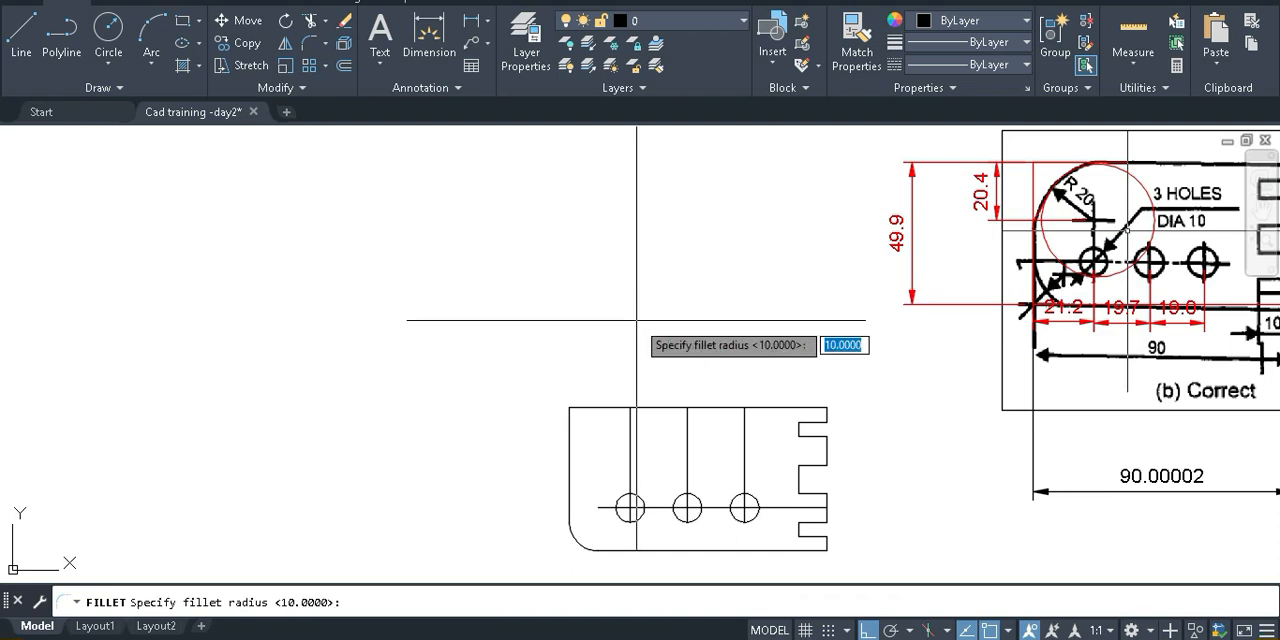
{"action": "type", "text": "20"}
{"action": "key", "text": "Return"}
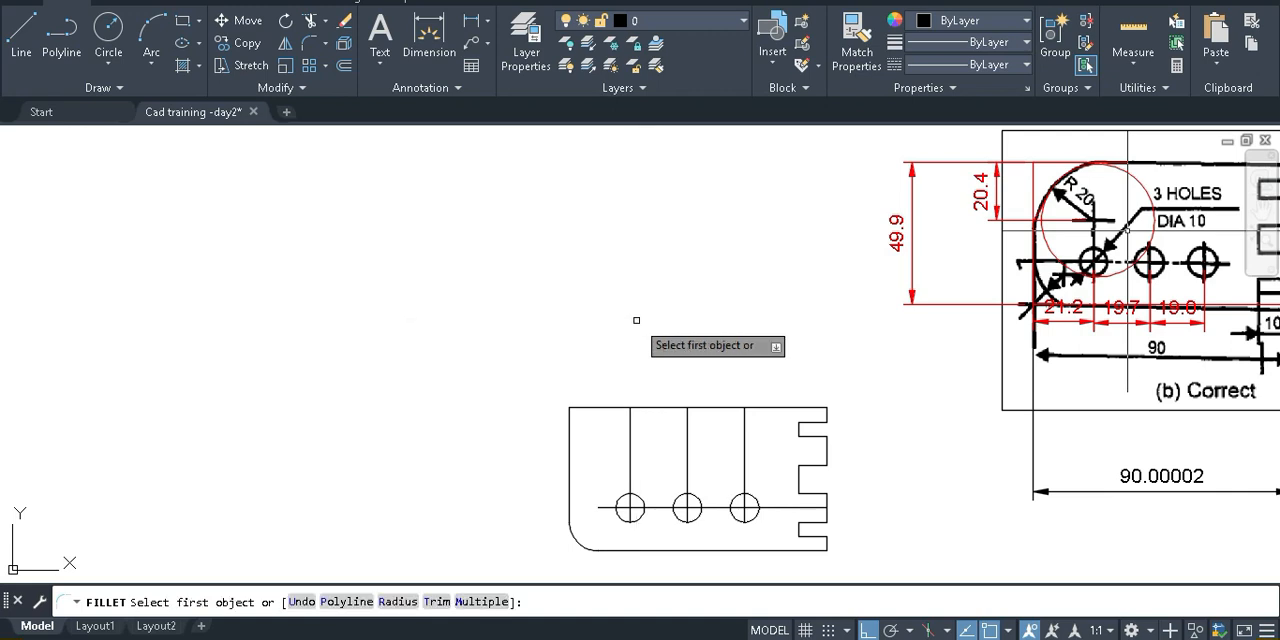
{"action": "scroll", "coordinate": [600, 415], "scroll_direction": "up", "scroll_amount": 4}
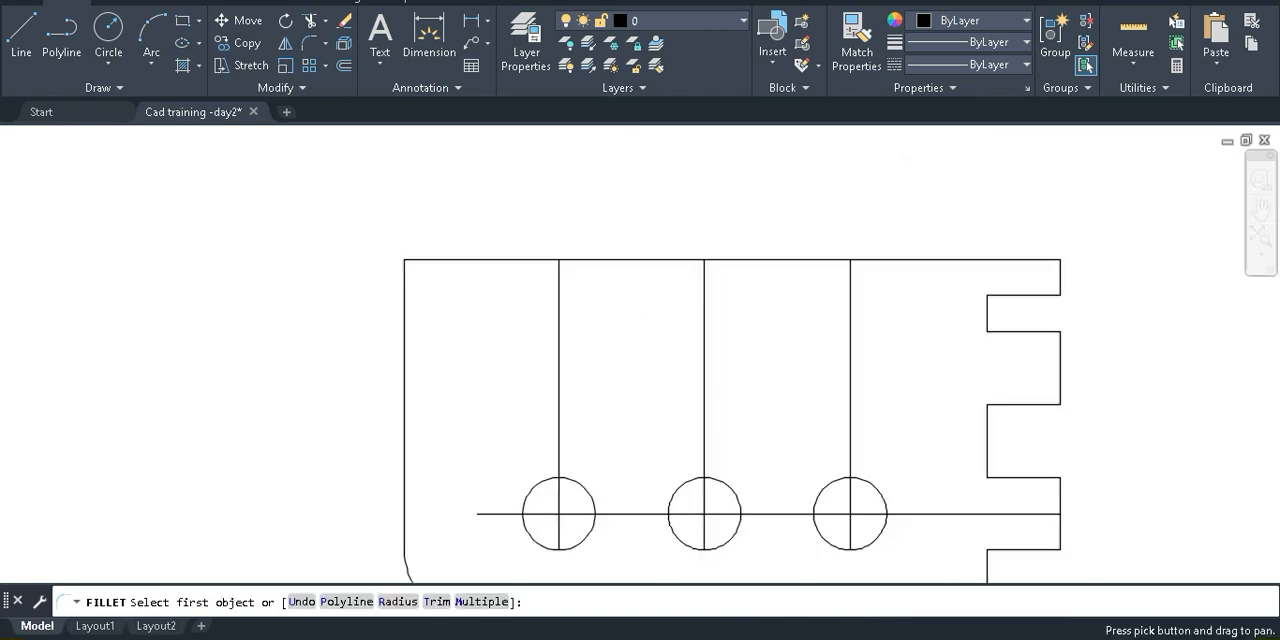
{"action": "middle_click_drag", "start_coordinate": [600, 415], "coordinate": [497, 284]}
{"action": "left_click", "coordinate": [401, 329]}
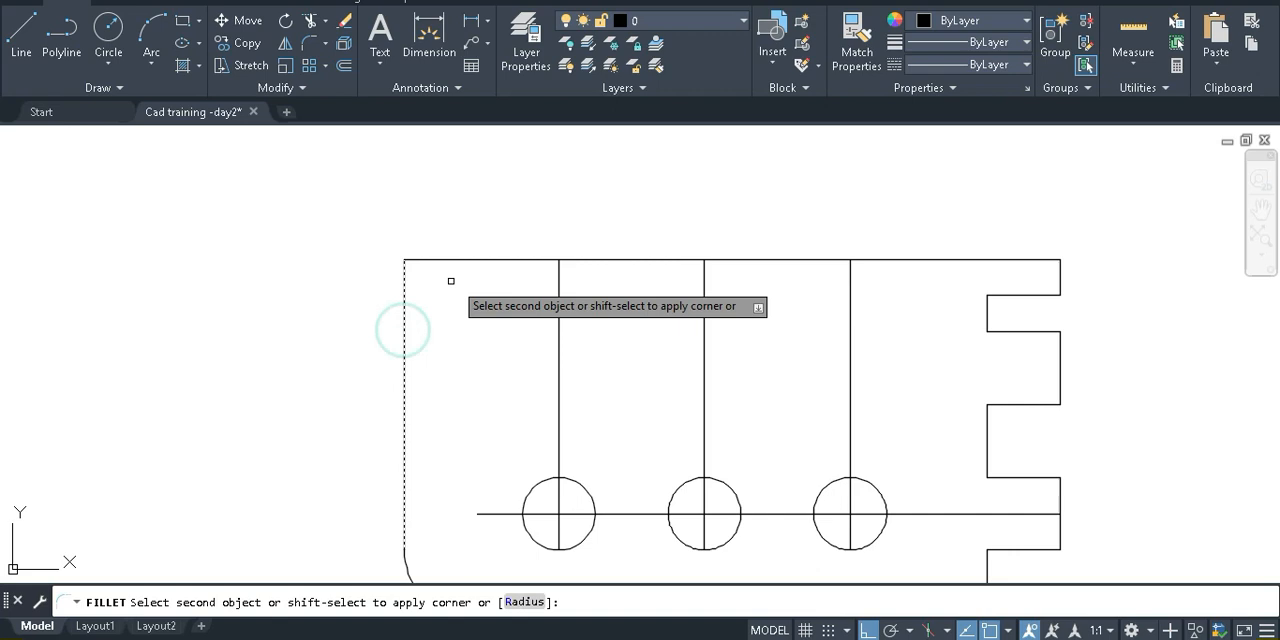
{"action": "left_click", "coordinate": [506, 261]}
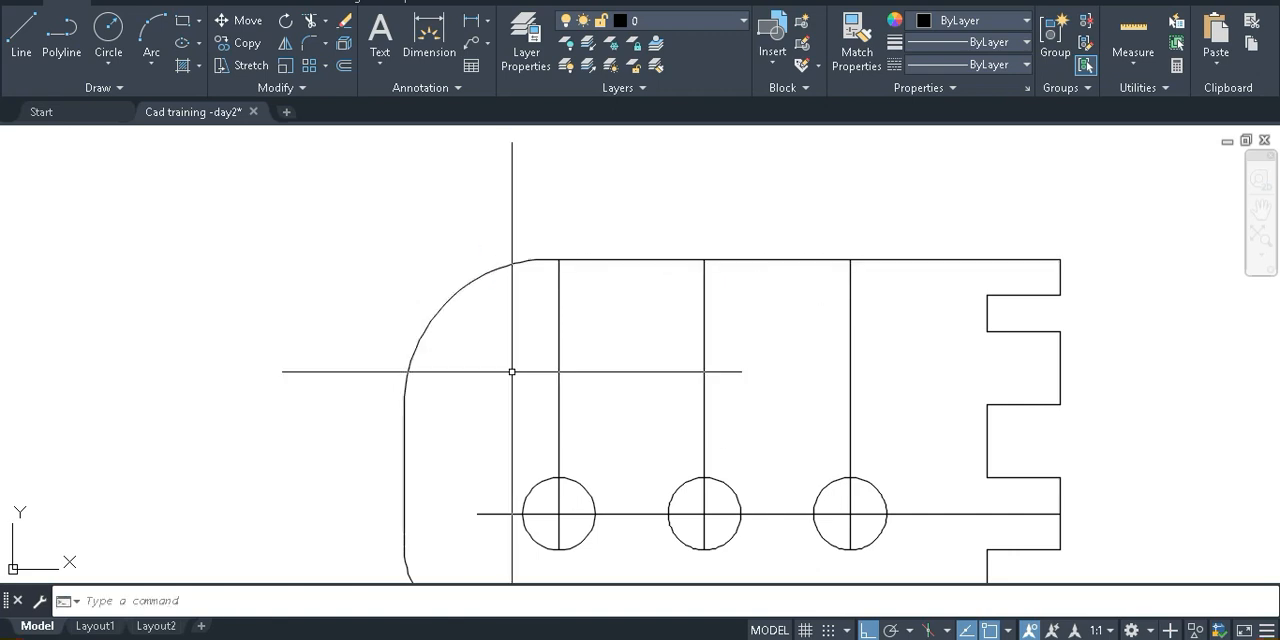
Draw a concentric construction circle around the first hole, about one and a half times the hole's diameter
{"action": "middle_click_drag", "start_coordinate": [511, 383], "coordinate": [443, 381]}
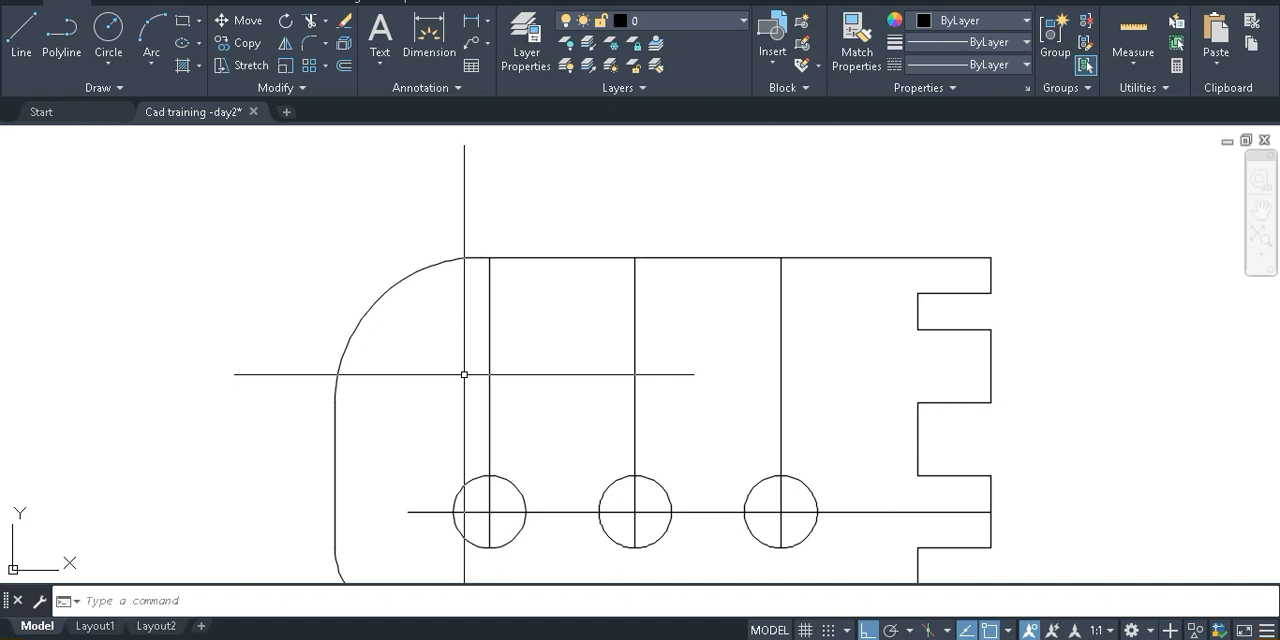
{"action": "middle_click_drag", "start_coordinate": [563, 477], "coordinate": [549, 363]}
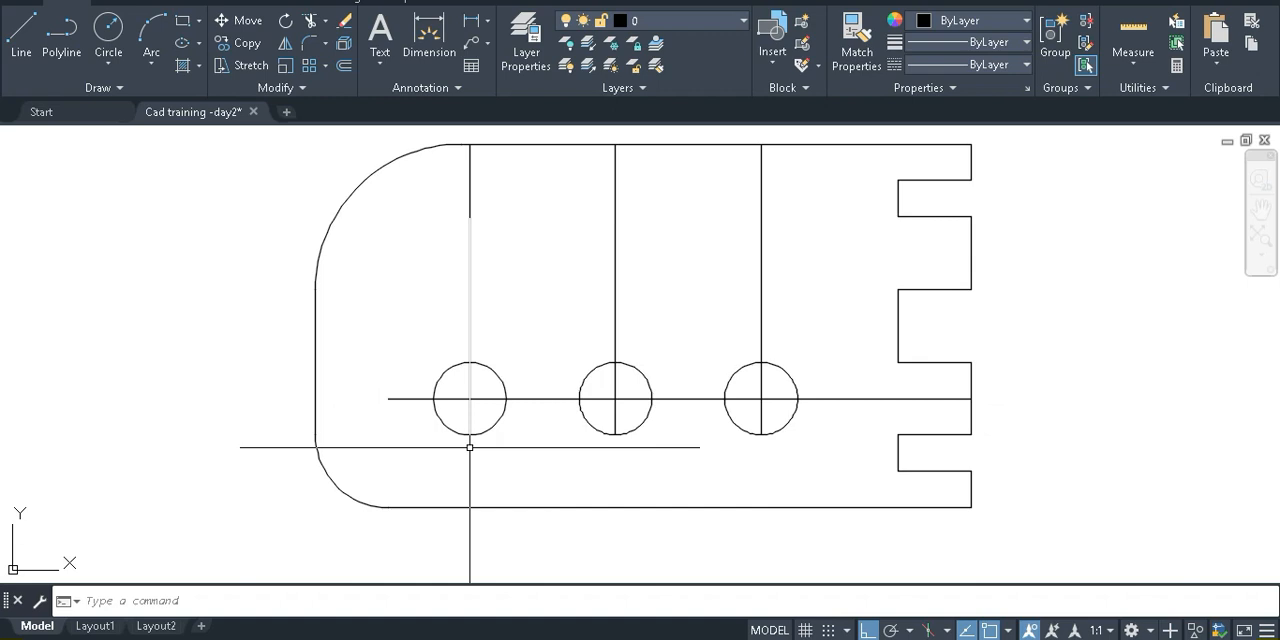
{"action": "type", "text": "c"}
{"action": "key", "text": "Return"}
{"action": "left_click", "coordinate": [470, 399]}
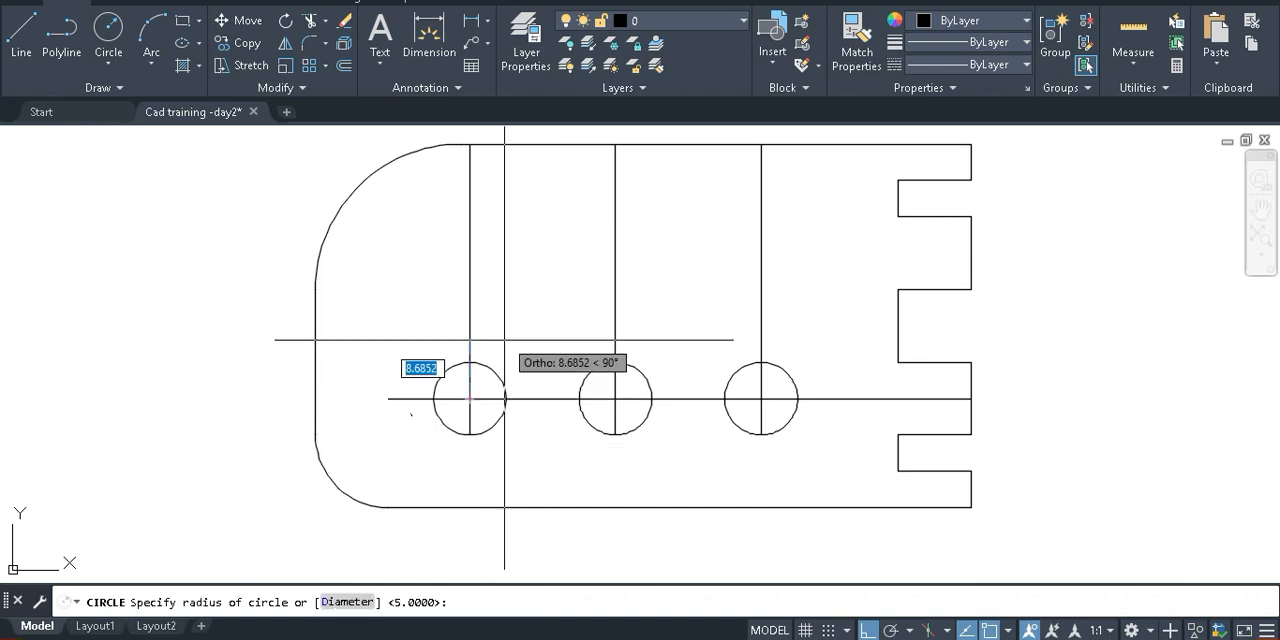
{"action": "left_click", "coordinate": [470, 344]}
Copy the larger construction circle from the first hole's centre to the centres of the other two holes
{"action": "type", "text": "Co"}
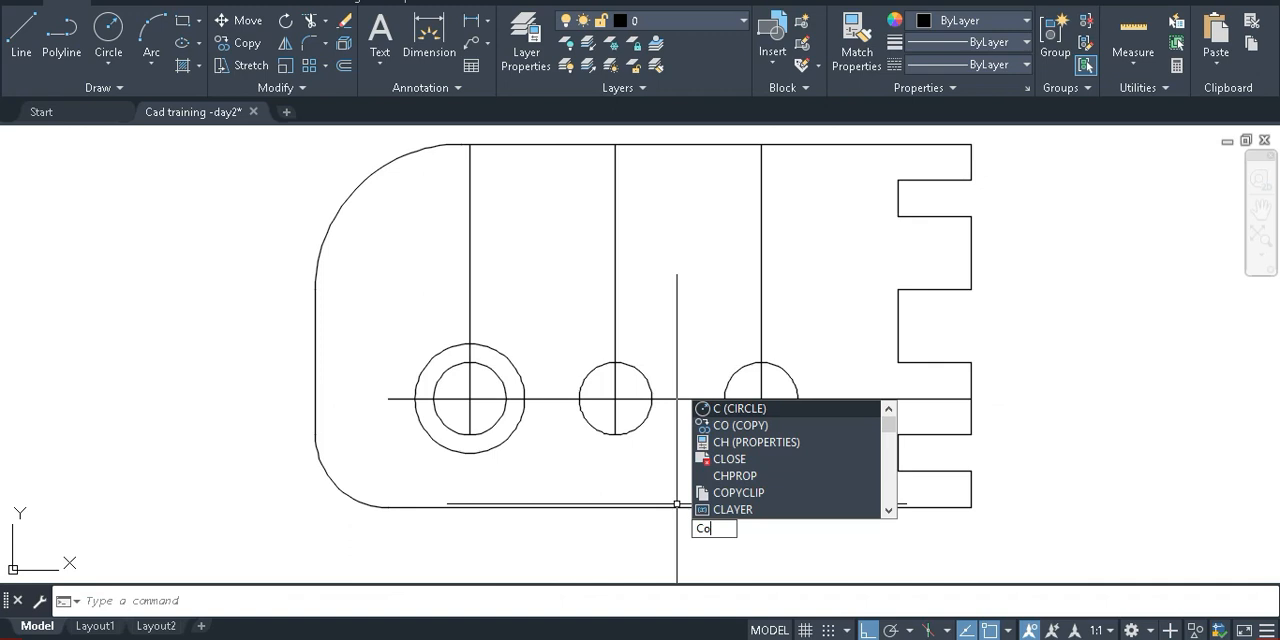
{"action": "key", "text": "Return"}
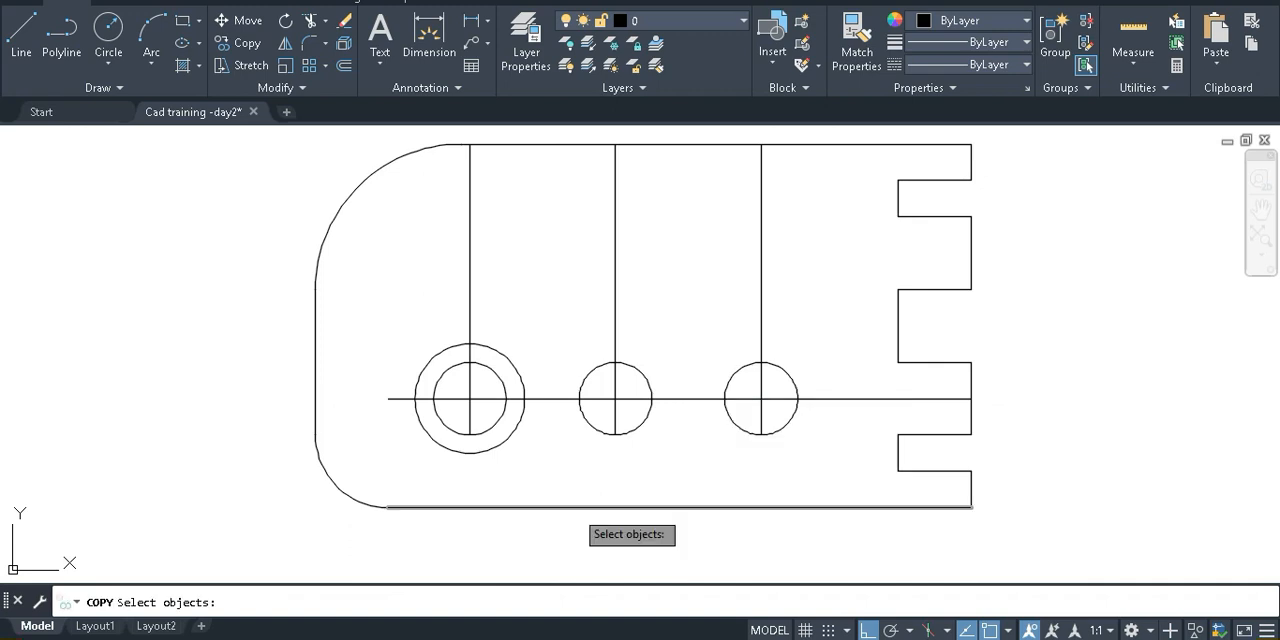
{"action": "left_click", "coordinate": [504, 437]}
{"action": "key", "text": "Return"}
{"action": "left_click", "coordinate": [470, 399]}
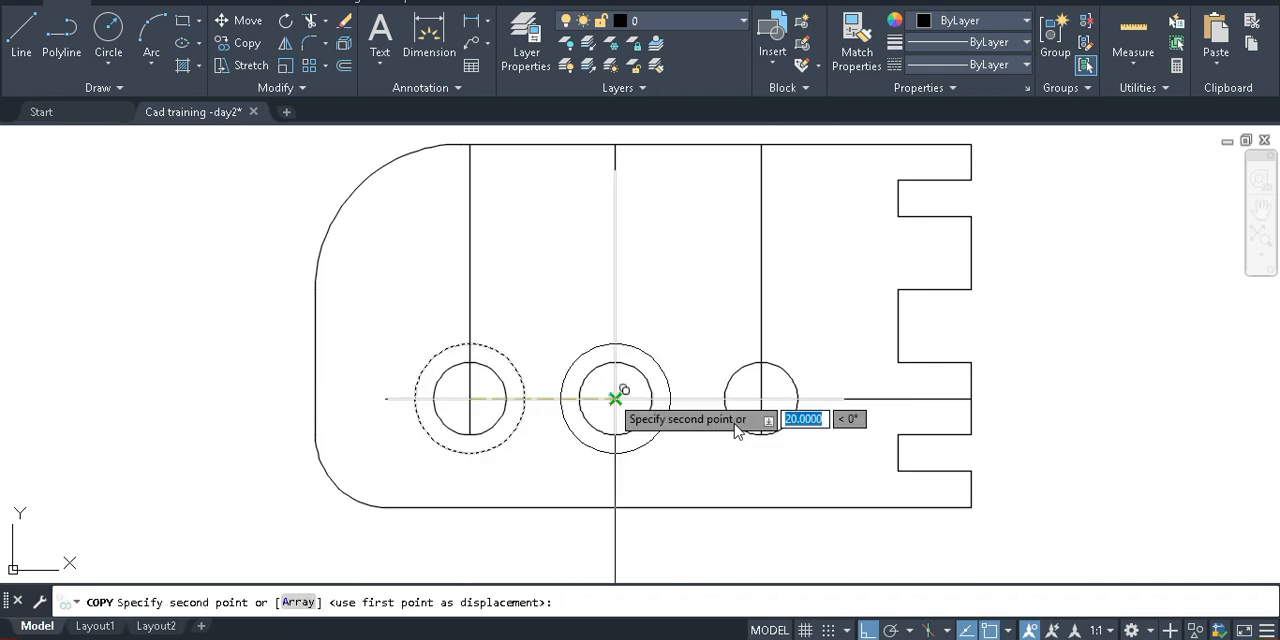
{"action": "left_click", "coordinate": [615, 399]}
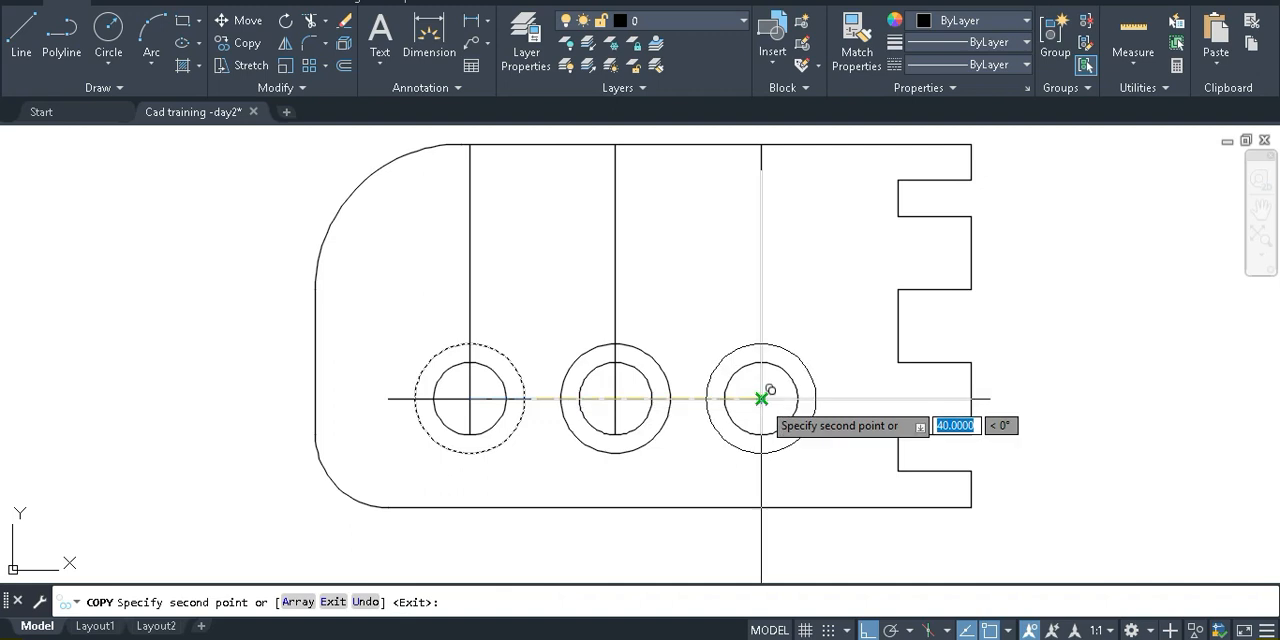
{"action": "left_click", "coordinate": [761, 399]}
{"action": "key", "text": "Return"}
Trim away the vertical and horizontal centre line portions lying outside the three larger construction circles
{"action": "type", "text": "tr"}
{"action": "key", "text": "Return"}
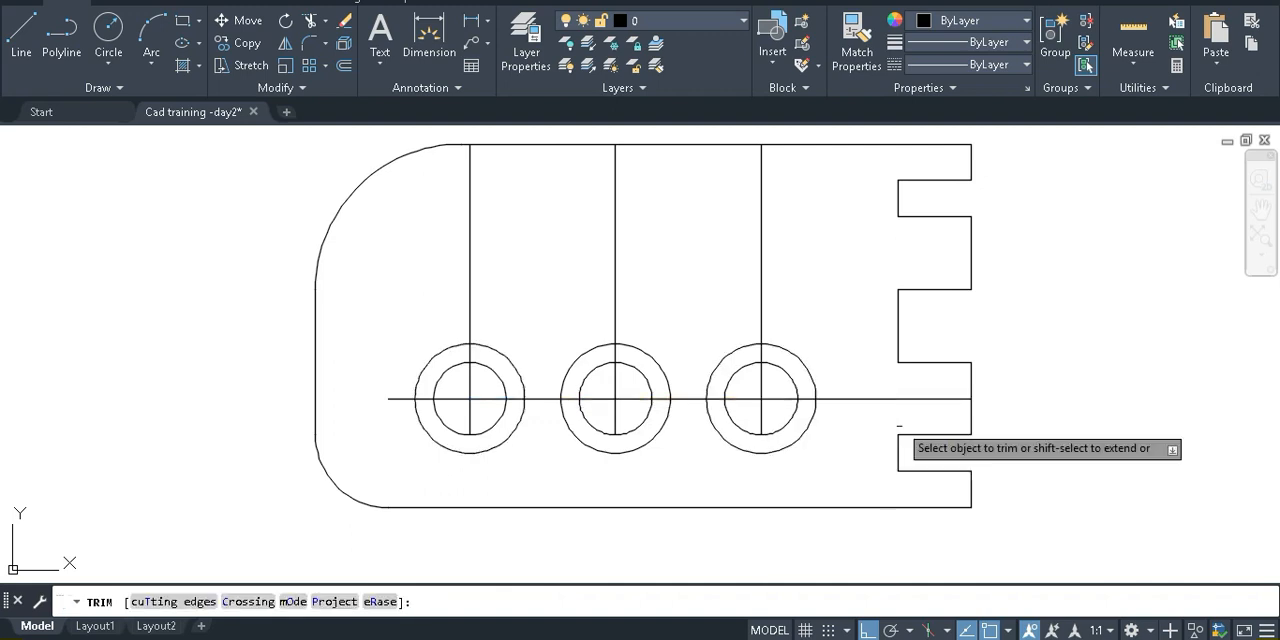
{"action": "mouse_move", "coordinate": [870, 410]}
{"action": "left_mouse_down"}
{"action": "mouse_move", "coordinate": [863, 370]}
{"action": "mouse_move", "coordinate": [568, 273]}
{"action": "mouse_move", "coordinate": [455, 278]}
{"action": "left_mouse_up"}
{"action": "key", "text": "Escape"}
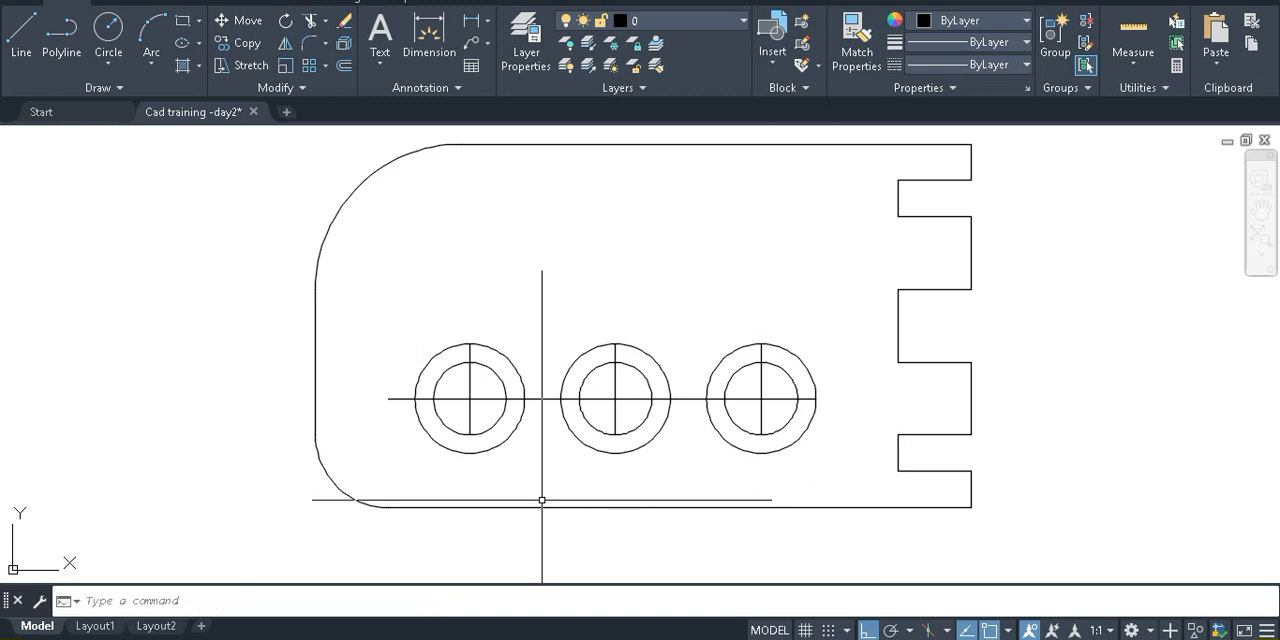
{"action": "key", "text": "Return"}
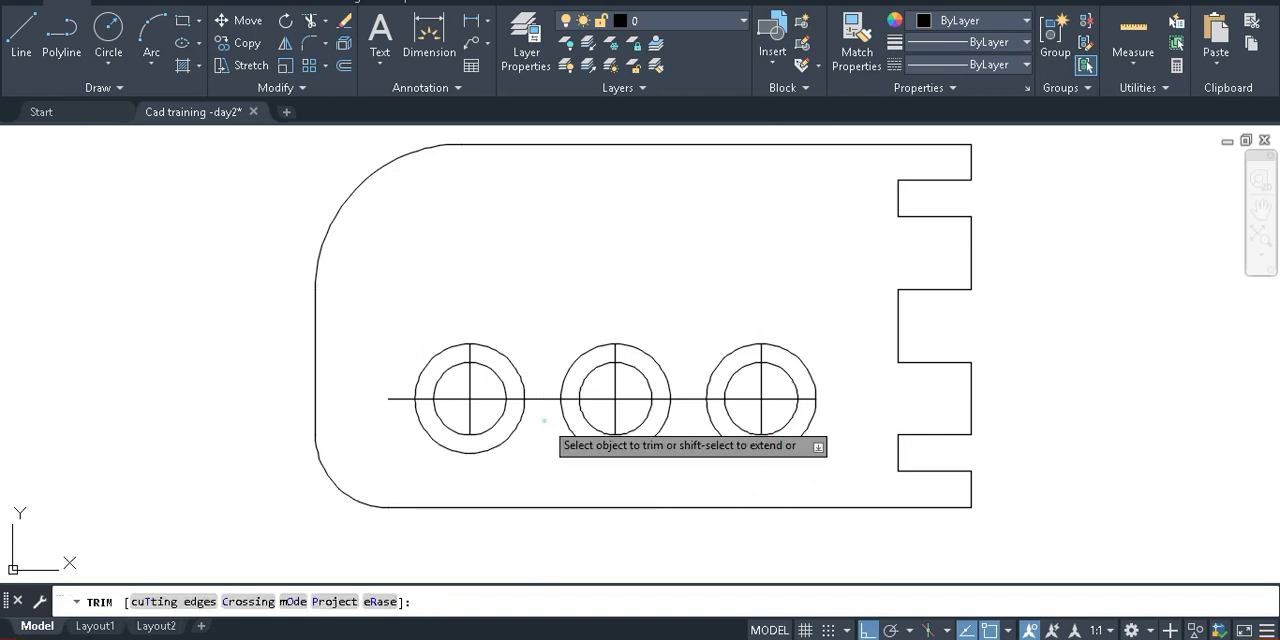
{"action": "mouse_move", "coordinate": [544, 420]}
{"action": "left_mouse_down"}
{"action": "mouse_move", "coordinate": [690, 421]}
{"action": "mouse_move", "coordinate": [700, 323]}
{"action": "left_mouse_up"}
{"action": "left_click_drag", "start_coordinate": [401, 415], "coordinate": [385, 328]}
{"action": "key", "text": "Return"}
Extend the lower ends of the three holes' vertical centre lines to the larger construction circles
{"action": "type", "text": "ex"}
{"action": "key", "text": "Return"}
{"action": "mouse_move", "coordinate": [470, 412]}
{"action": "left_mouse_down"}
{"action": "mouse_move", "coordinate": [481, 432]}
{"action": "mouse_move", "coordinate": [460, 434]}
{"action": "mouse_move", "coordinate": [606, 419]}
{"action": "left_mouse_up"}
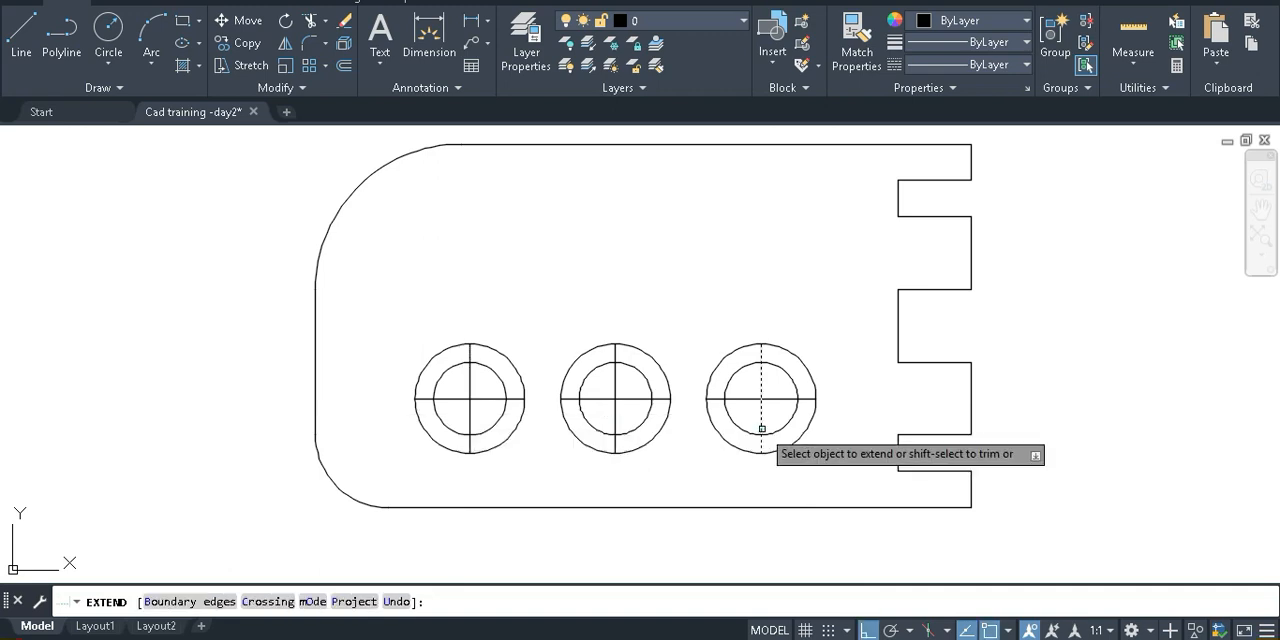
{"action": "key", "text": "Escape"}
Delete the three larger construction circles, keeping the holes and their centre marks
{"action": "left_click", "coordinate": [793, 441]}
{"action": "key", "text": "Delete"}
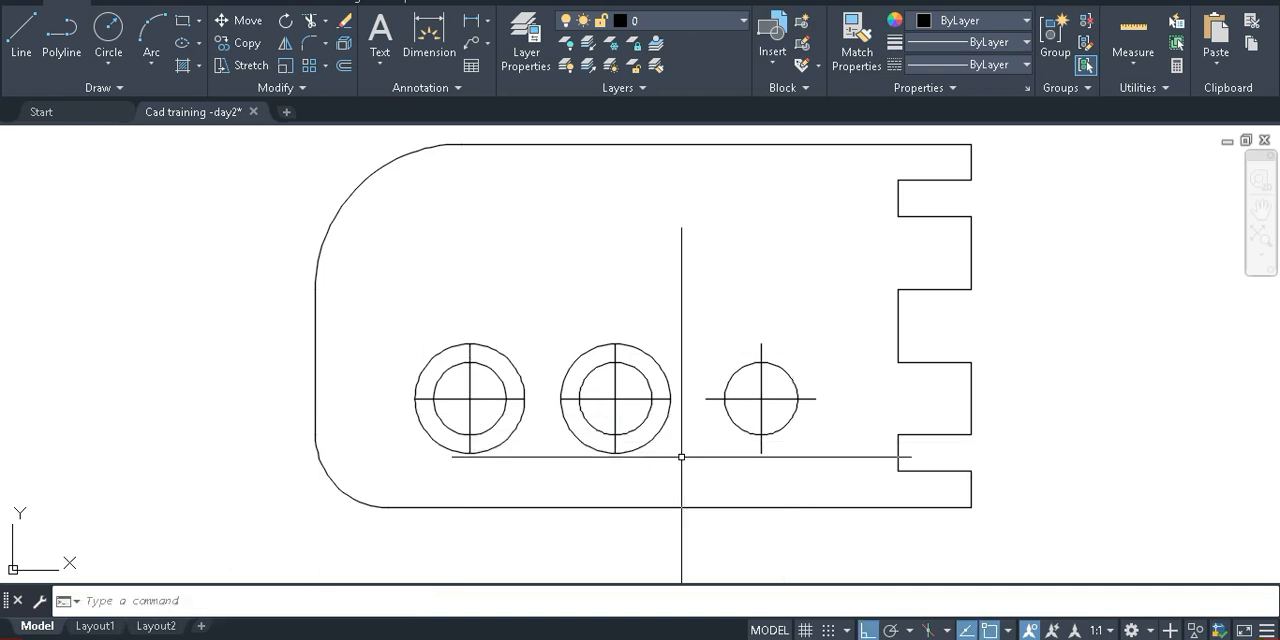
{"action": "left_click", "coordinate": [617, 450]}
{"action": "key", "text": "Delete"}
{"action": "left_click", "coordinate": [490, 448]}
{"action": "key", "text": "Delete"}
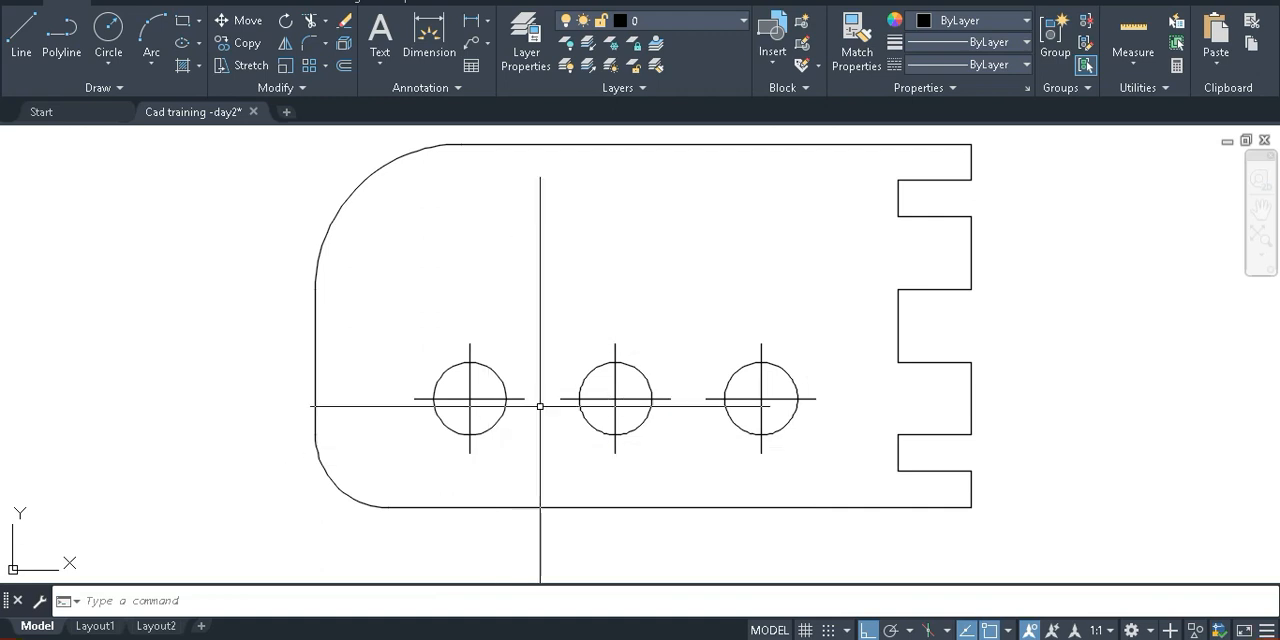
{"action": "scroll", "coordinate": [545, 402], "scroll_direction": "down", "scroll_amount": 2}
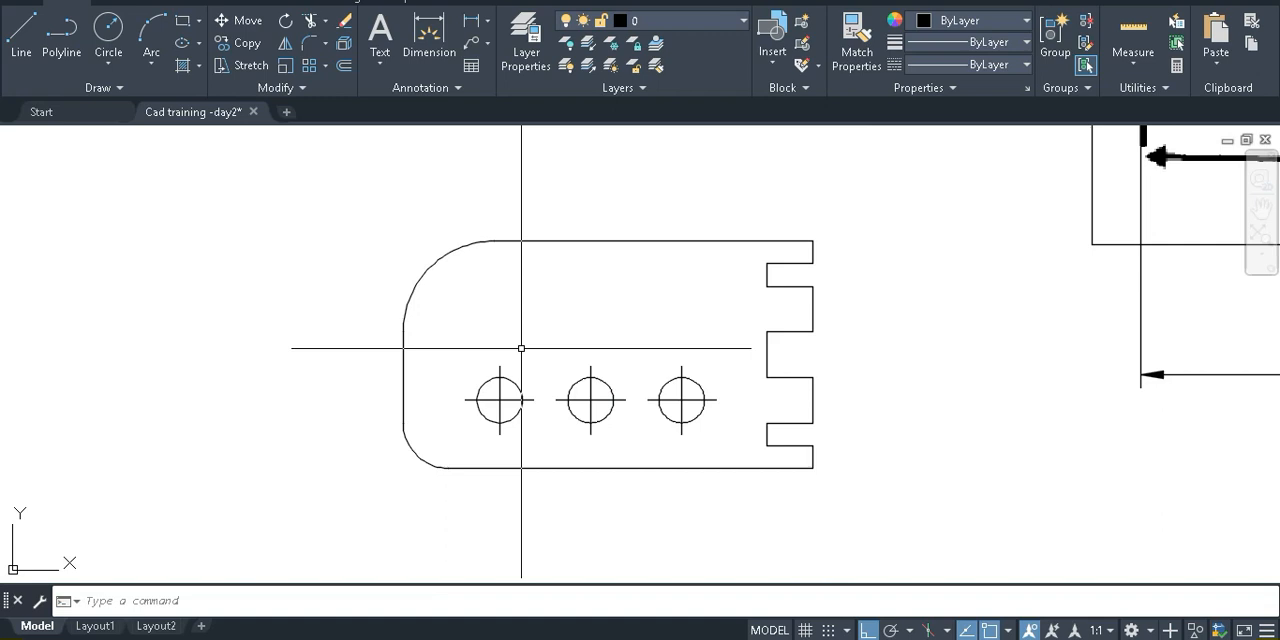
{"action": "middle_click_drag", "start_coordinate": [632, 315], "coordinate": [529, 313]}
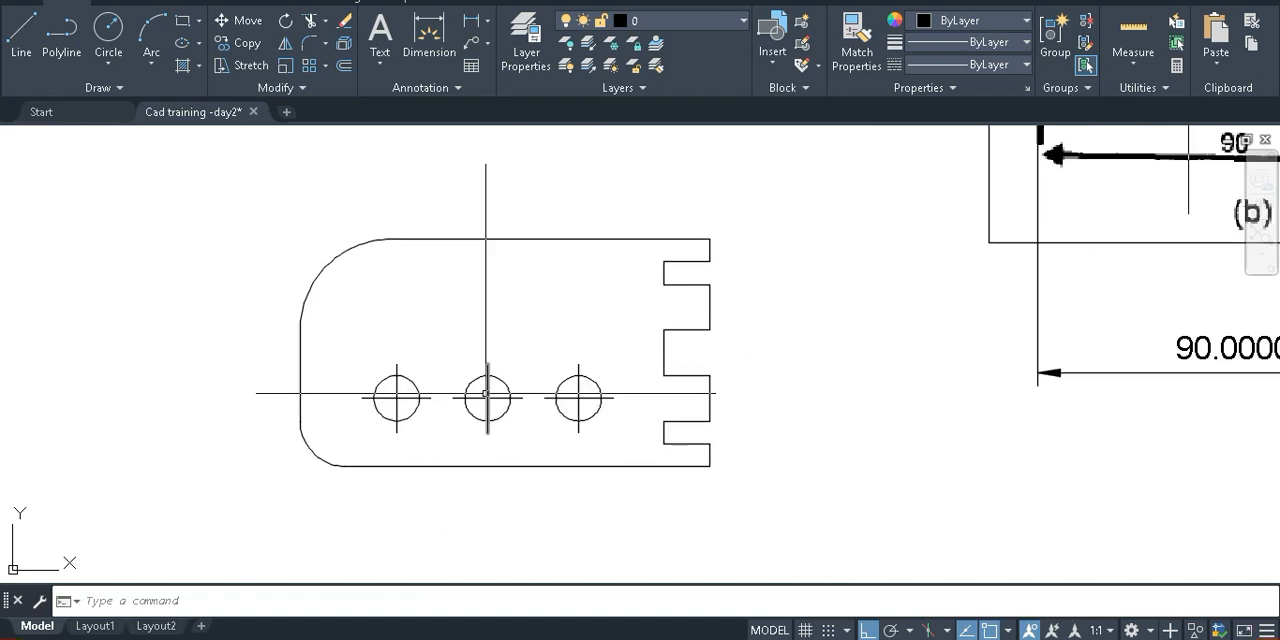
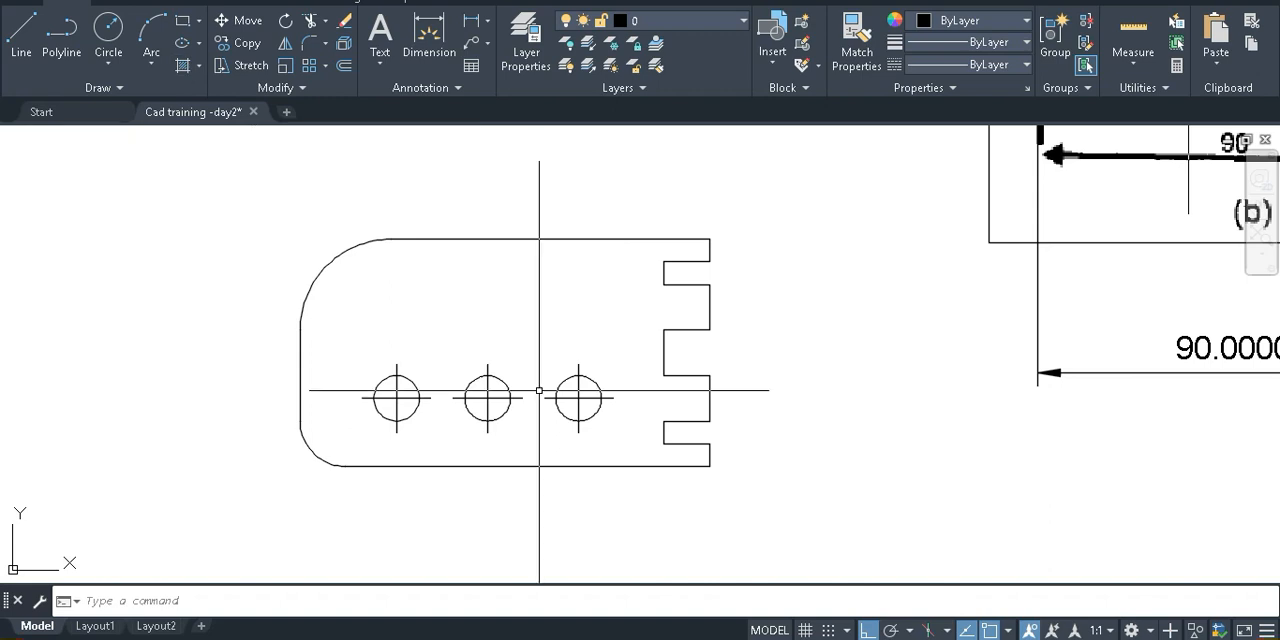
Hatch the upper-right quadrant of the middle hole with the ANSI31 pattern
{"action": "left_click", "coordinate": [182, 65]}
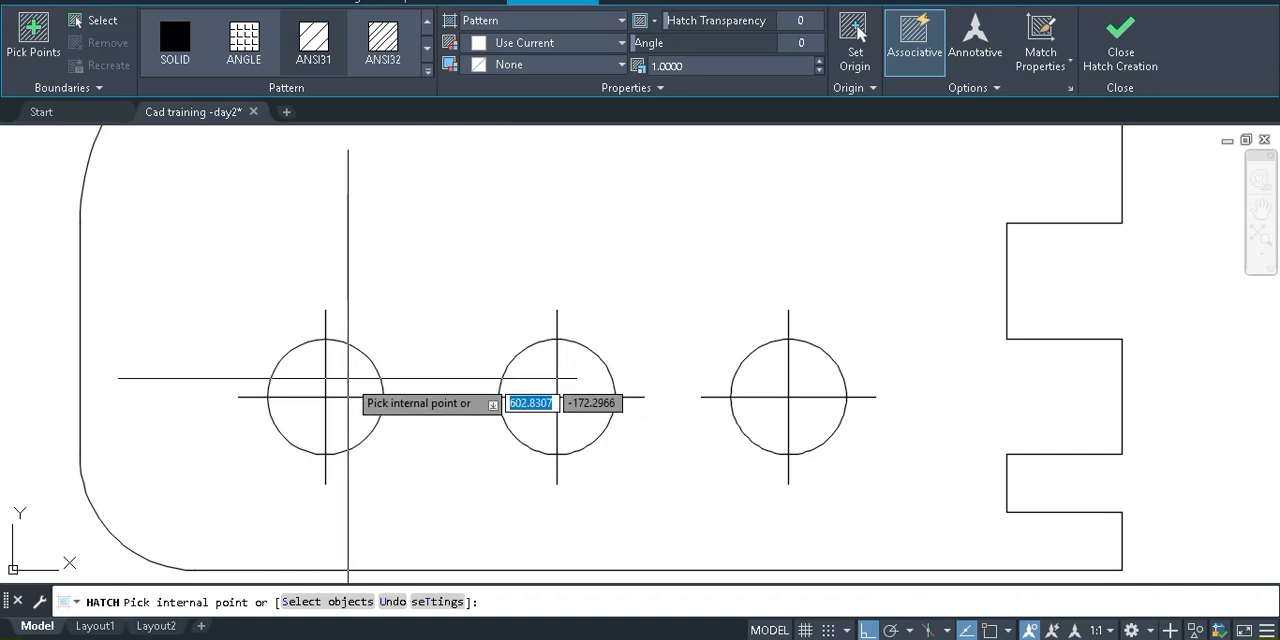
{"action": "key", "text": "Escape"}
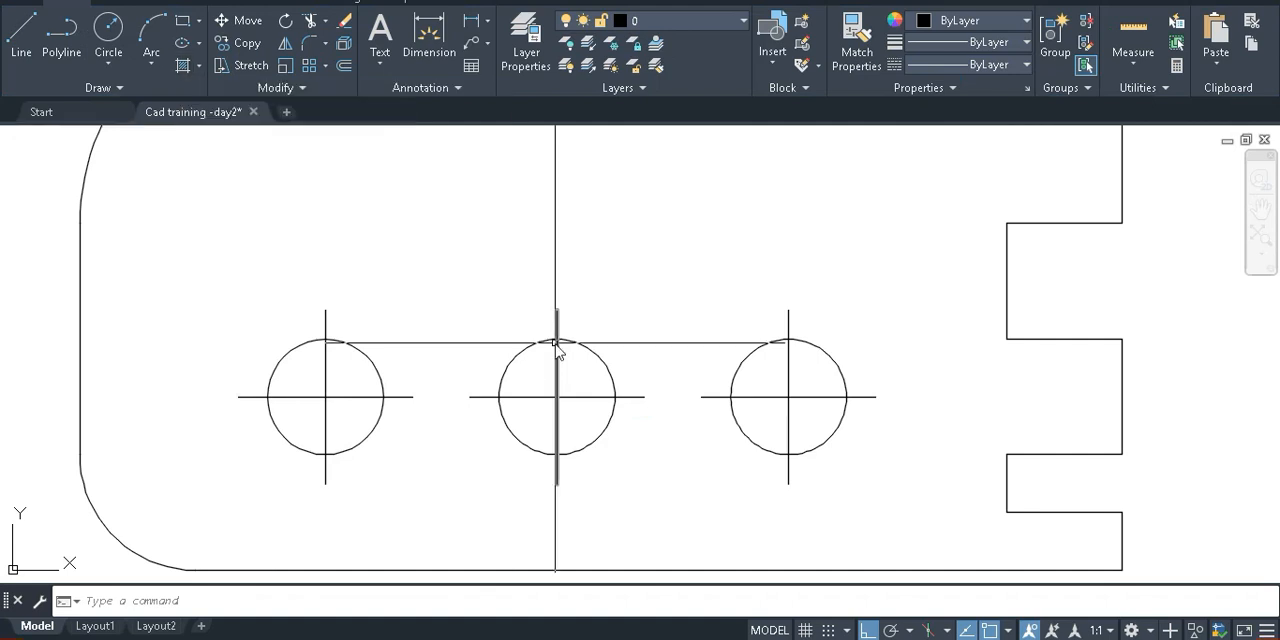
{"action": "type", "text": "hatch"}
{"action": "key", "text": "Return"}
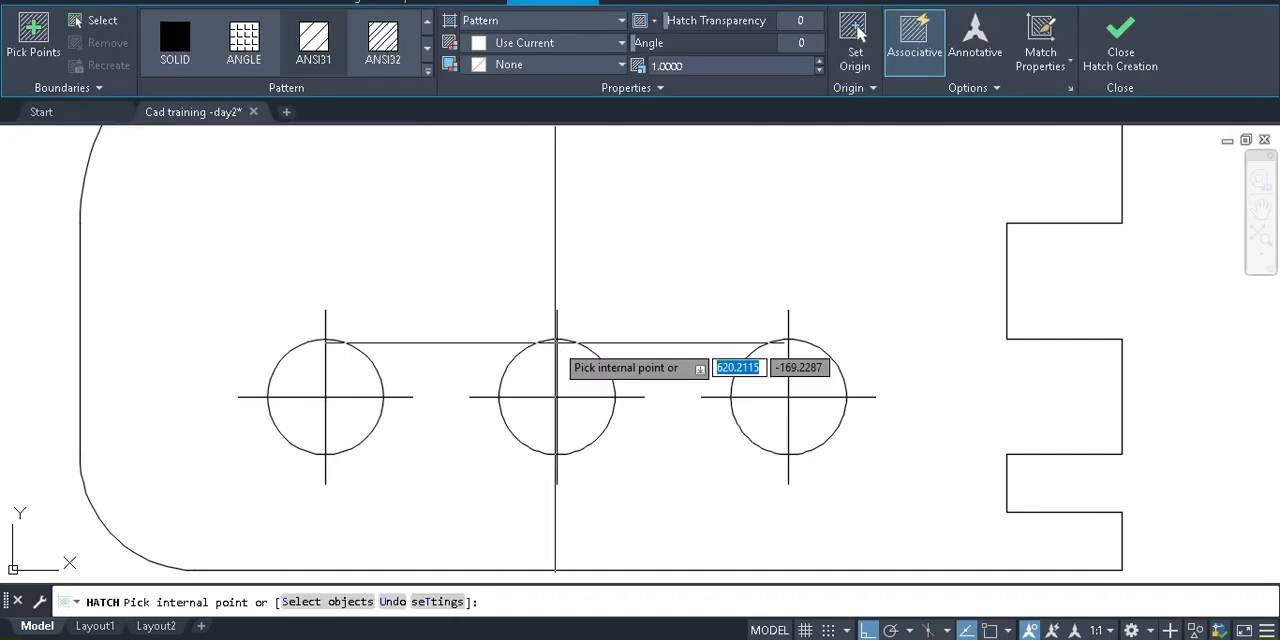
{"action": "left_click", "coordinate": [575, 365]}
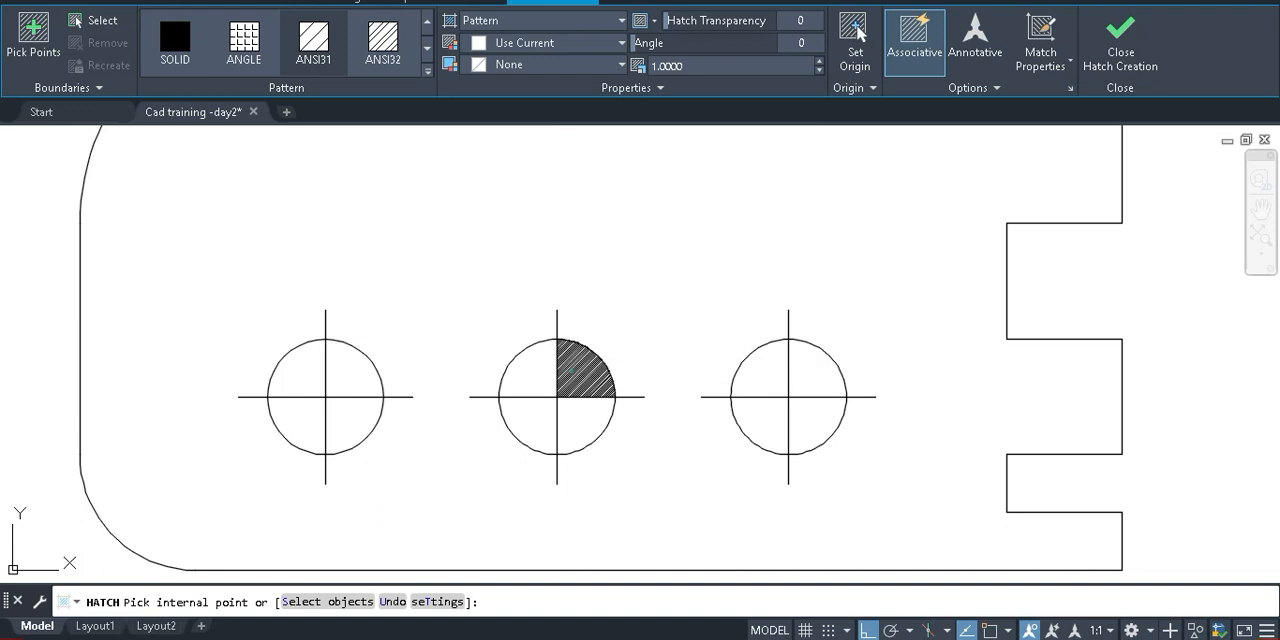
{"action": "key", "text": "Return"}
{"action": "scroll", "coordinate": [595, 393], "scroll_direction": "up", "scroll_amount": 2}
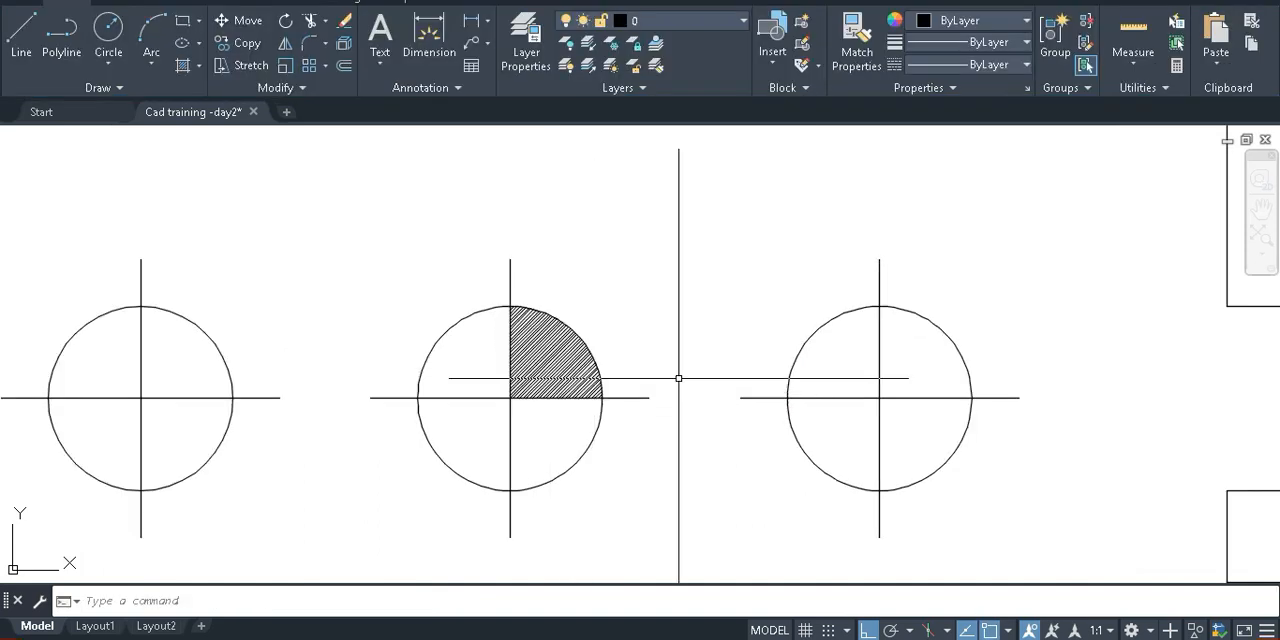
Set the pattern scale of the middle hole's quadrant hatch to 5
{"action": "left_click", "coordinate": [552, 374]}
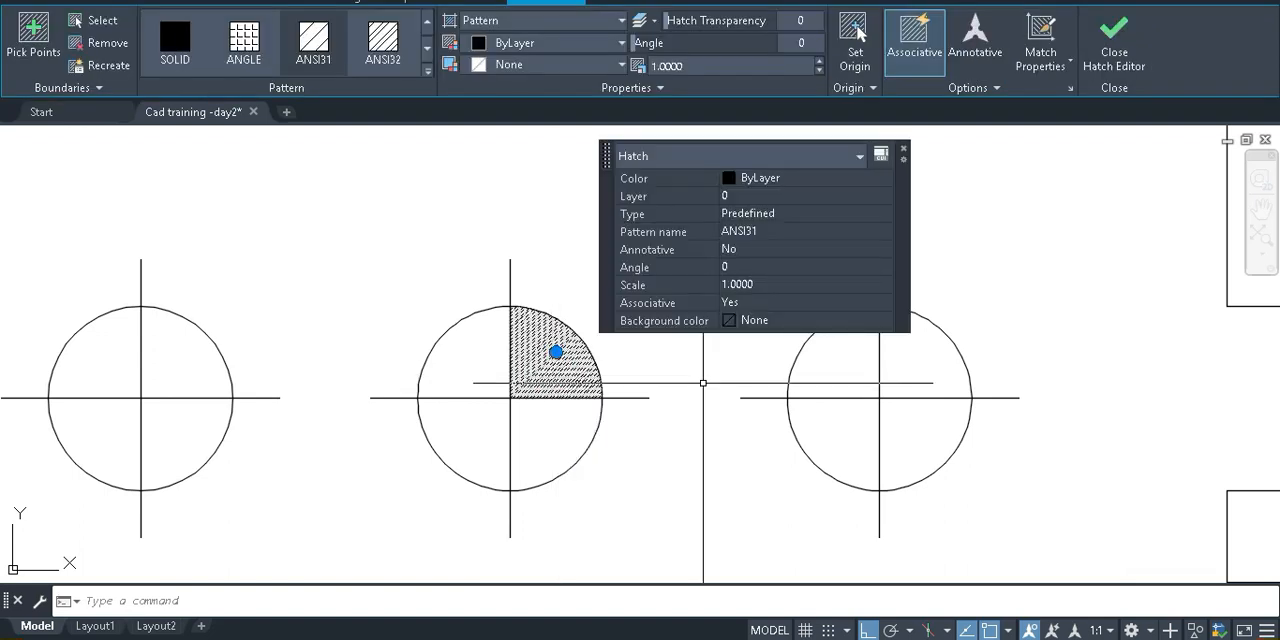
{"action": "key", "text": "Escape"}
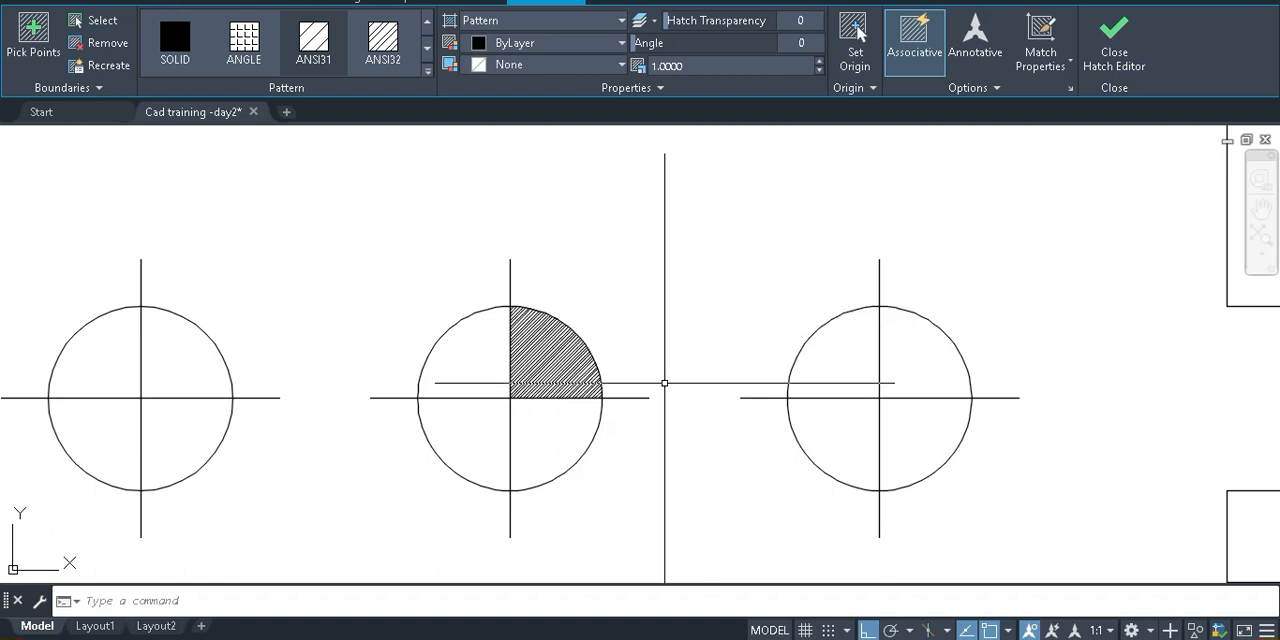
{"action": "scroll", "coordinate": [530, 348], "scroll_direction": "up", "scroll_amount": 4}
{"action": "scroll", "coordinate": [527, 347], "scroll_direction": "down", "scroll_amount": 4}
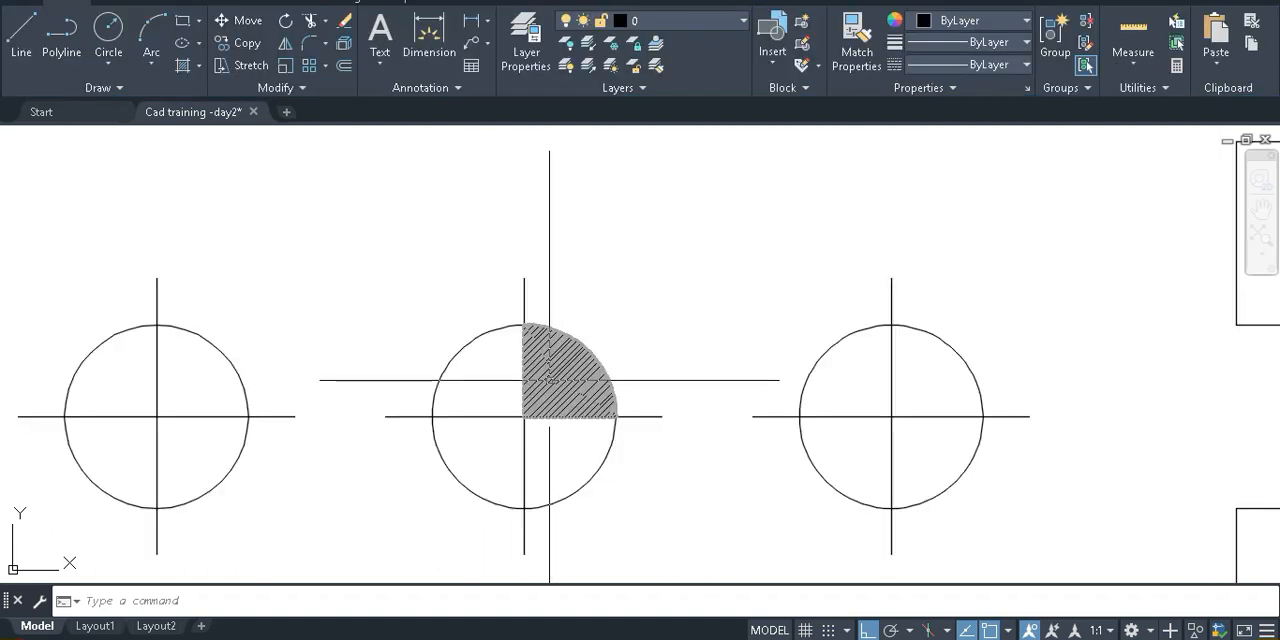
{"action": "left_click", "coordinate": [557, 378]}
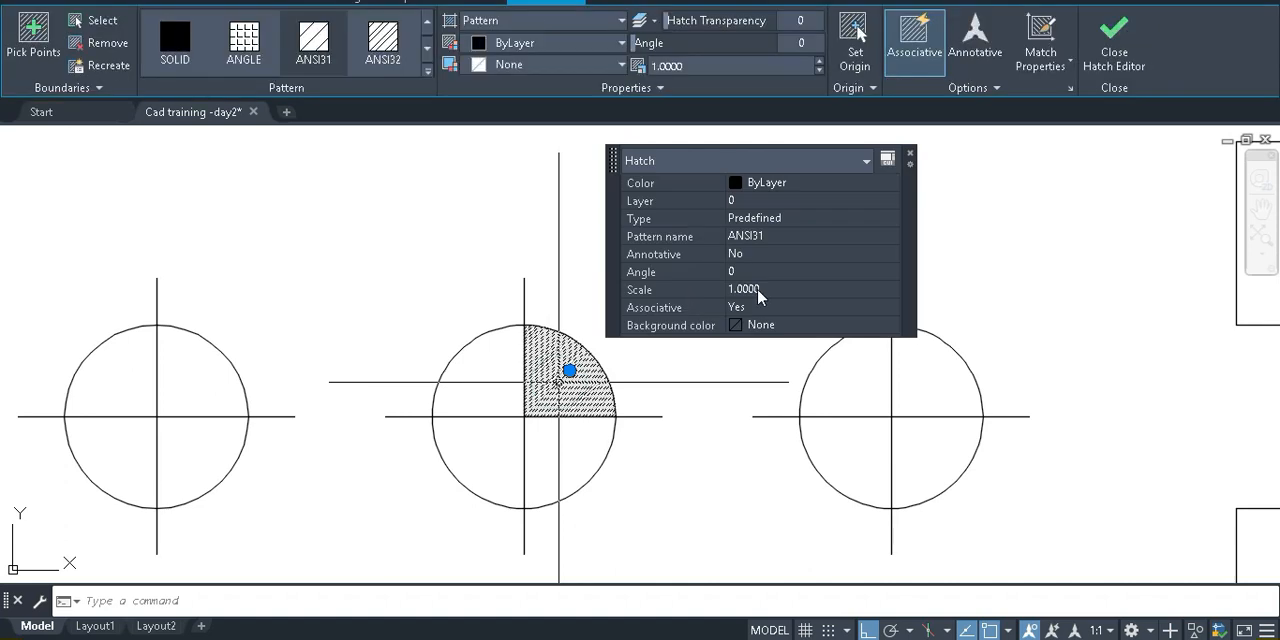
{"action": "left_click", "coordinate": [785, 288]}
{"action": "type", "text": "5"}
{"action": "key", "text": "Return"}
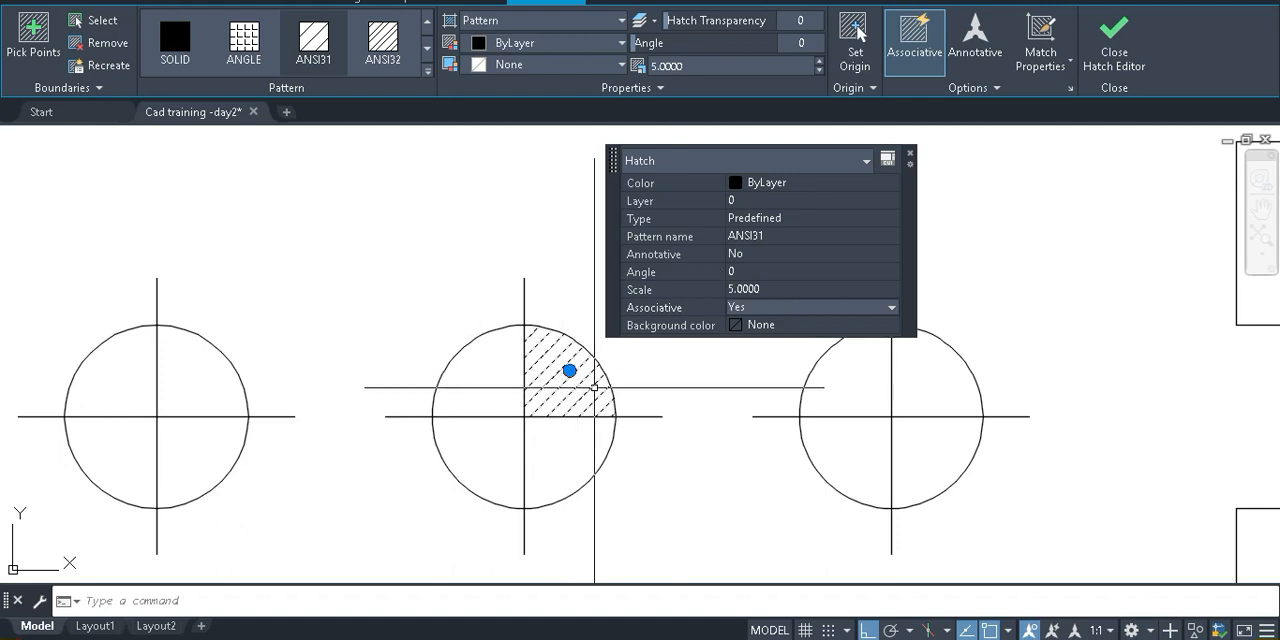
Try pattern angles of 5 and 50 on the middle hole's quadrant hatch
{"action": "left_click", "coordinate": [745, 271]}
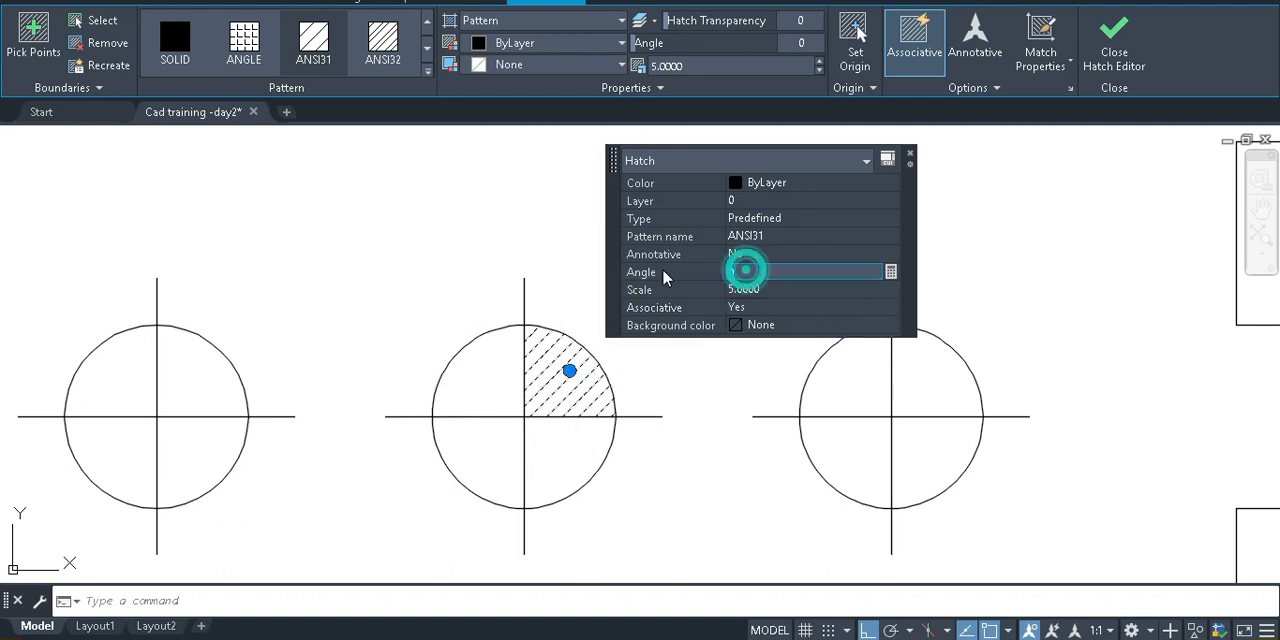
{"action": "key", "text": "BackSpace"}
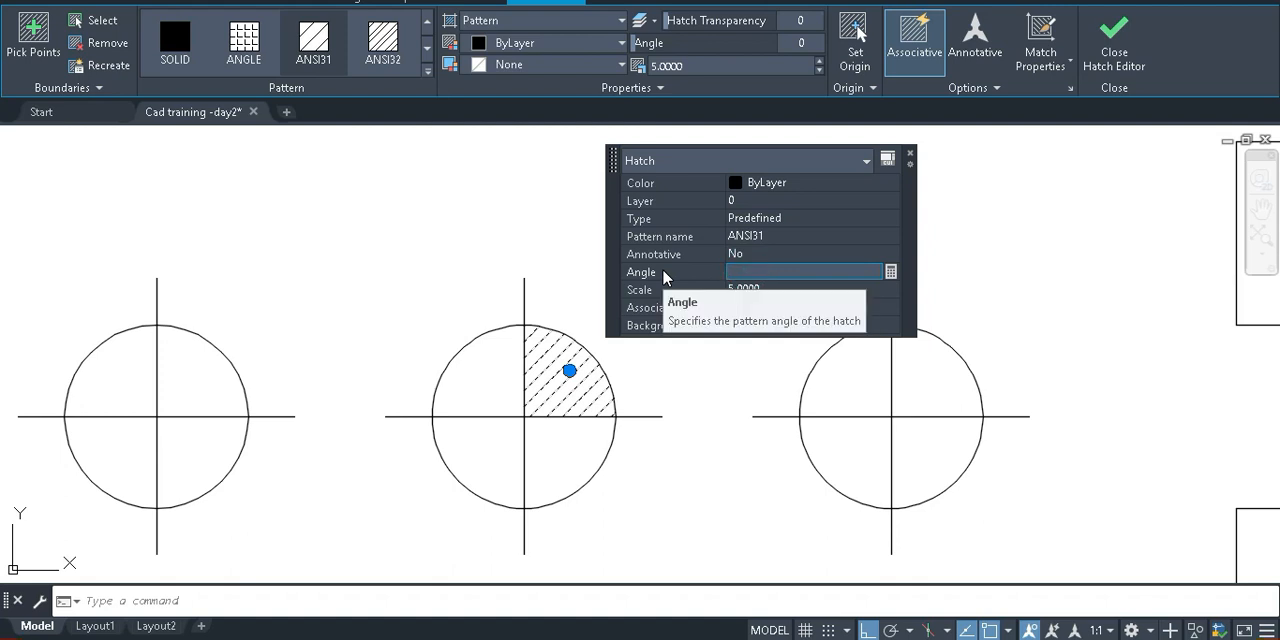
{"action": "type", "text": "5"}
{"action": "key", "text": "Return"}
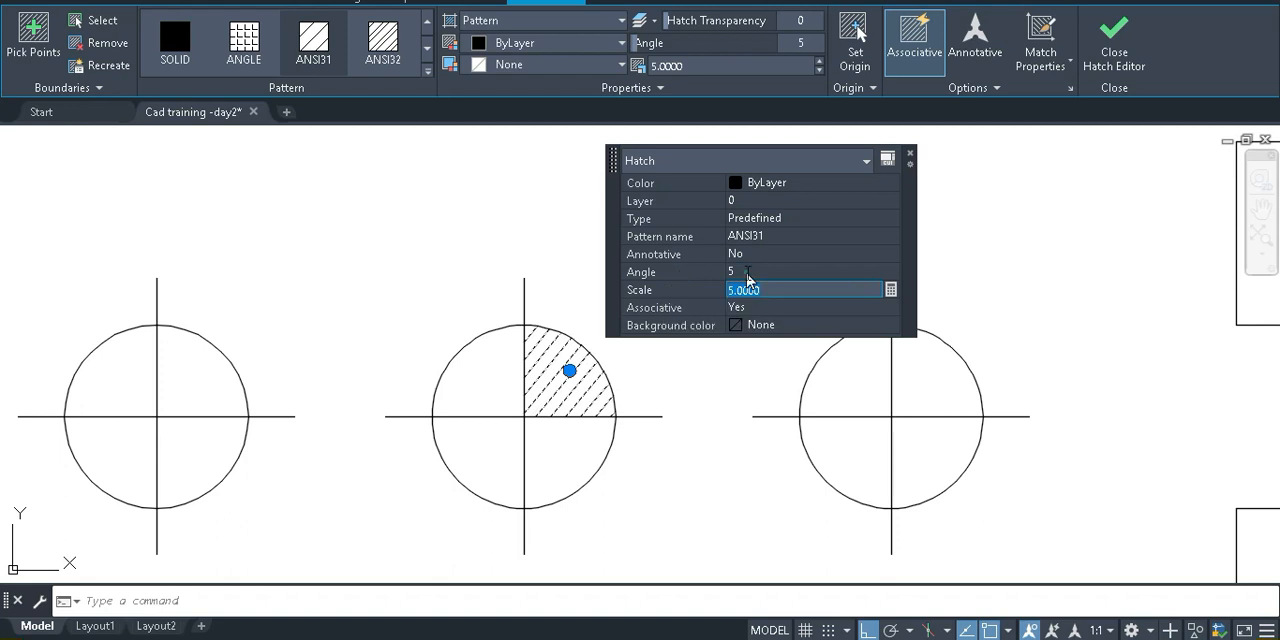
{"action": "type", "text": "50"}
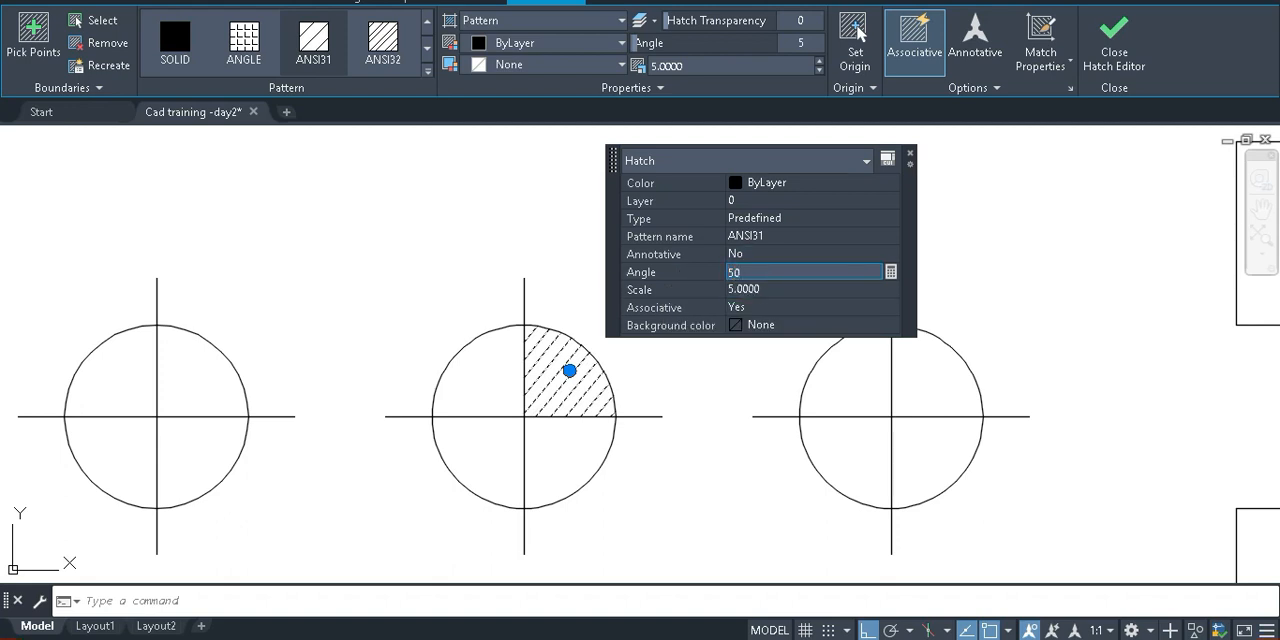
{"action": "key", "text": "Tab"}
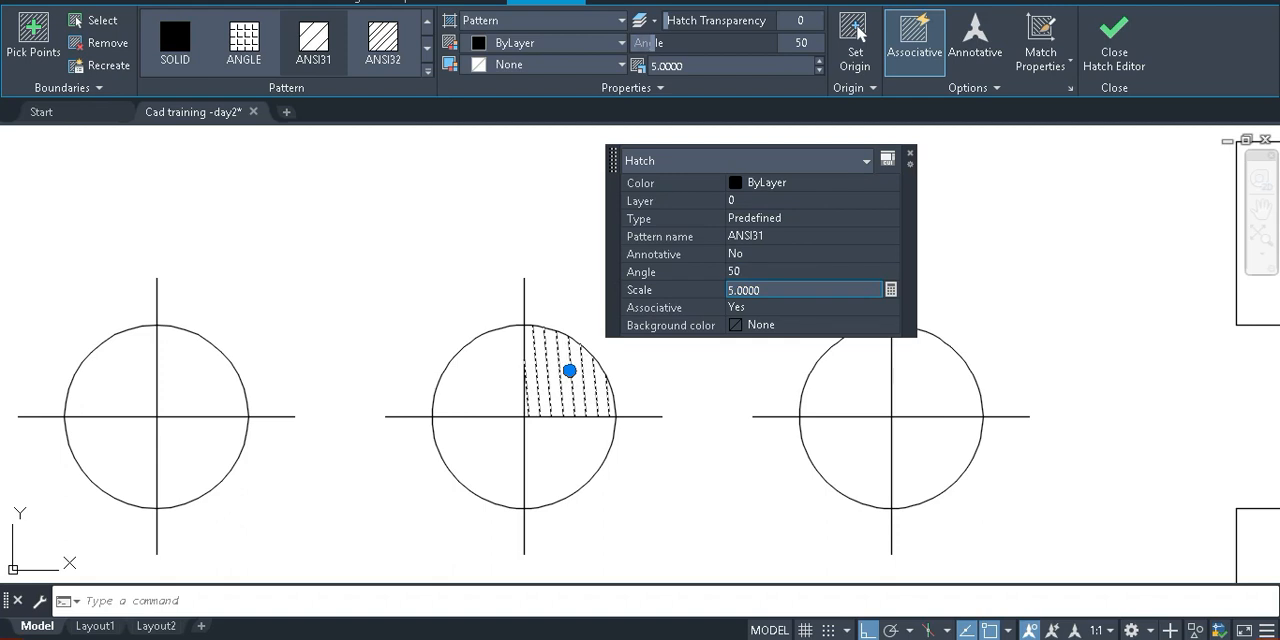
{"action": "key", "text": "Escape"}
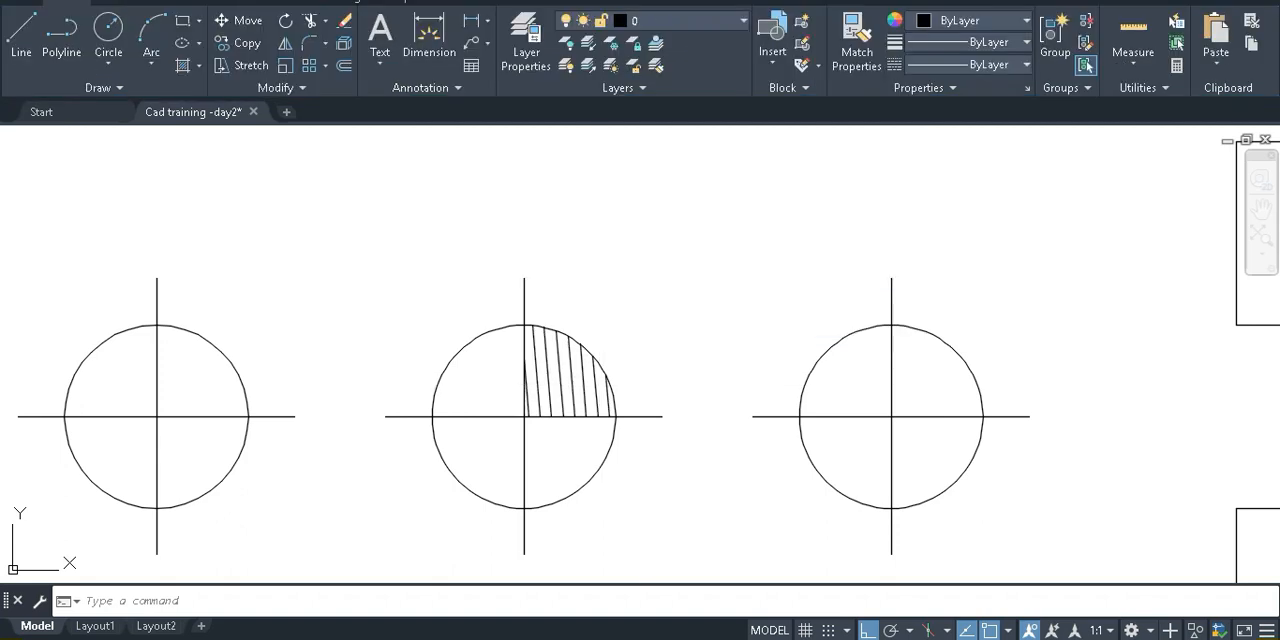
Undo the hatch property changes and remove the hatch from the middle hole
{"action": "left_click", "coordinate": [588, 391]}
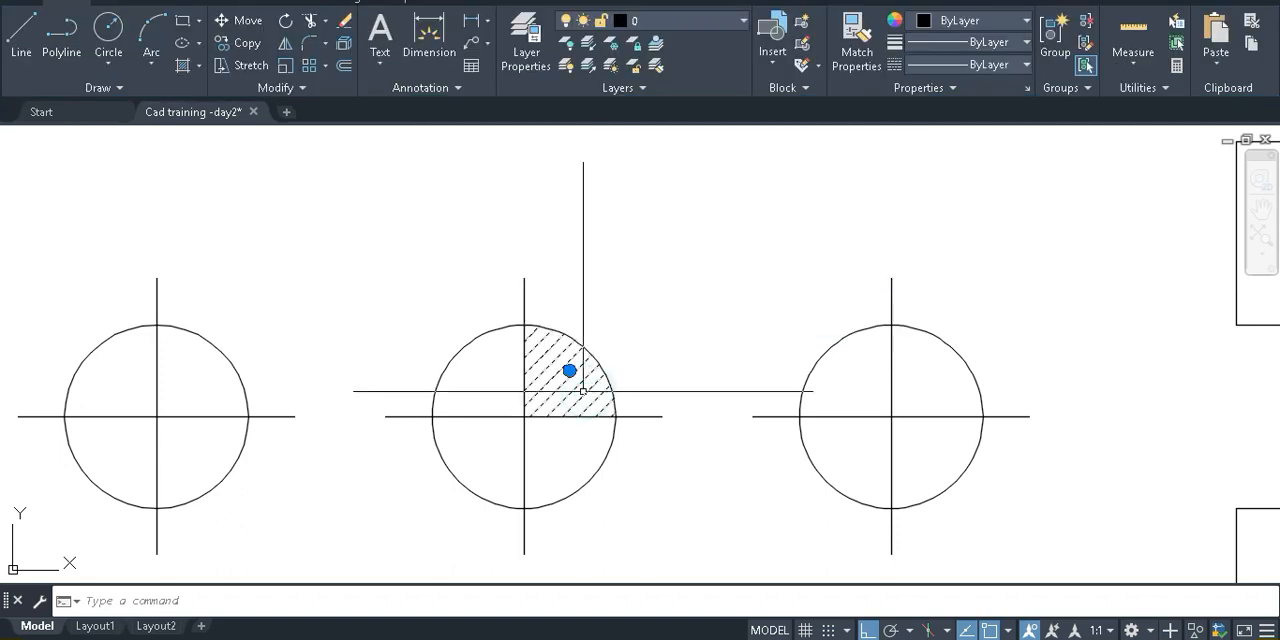
{"action": "scroll", "coordinate": [588, 388], "scroll_direction": "down", "scroll_amount": 2}
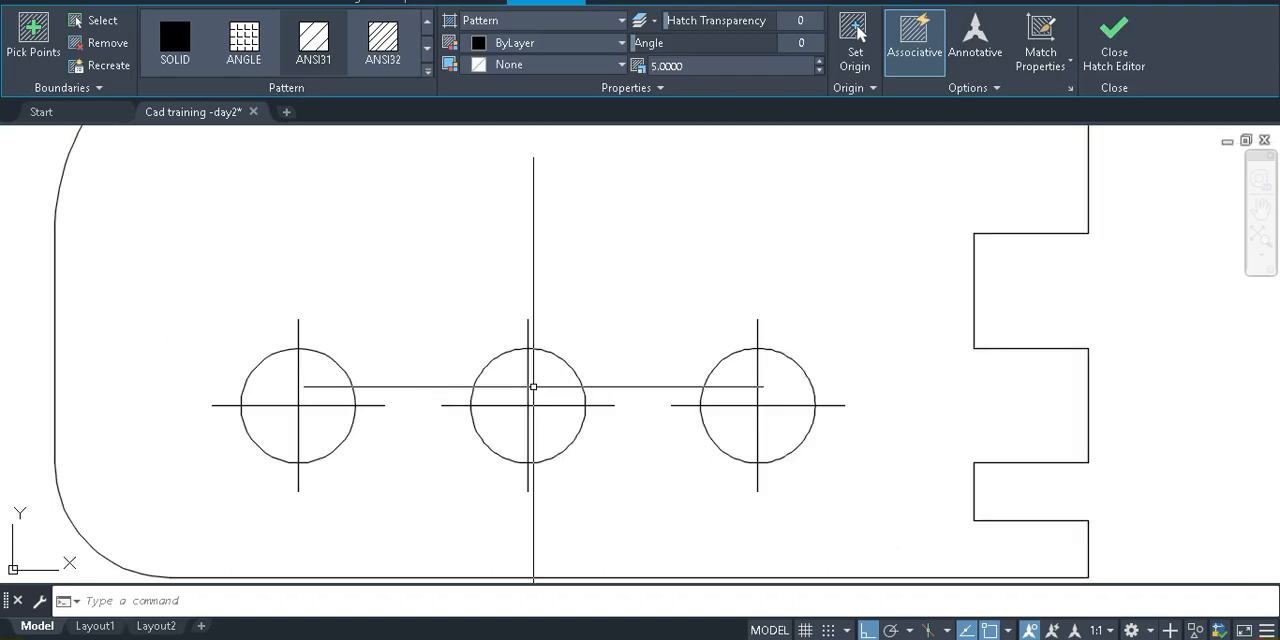
{"action": "scroll", "coordinate": [460, 412], "scroll_direction": "down", "scroll_amount": 2}
{"action": "key", "text": "Escape"}
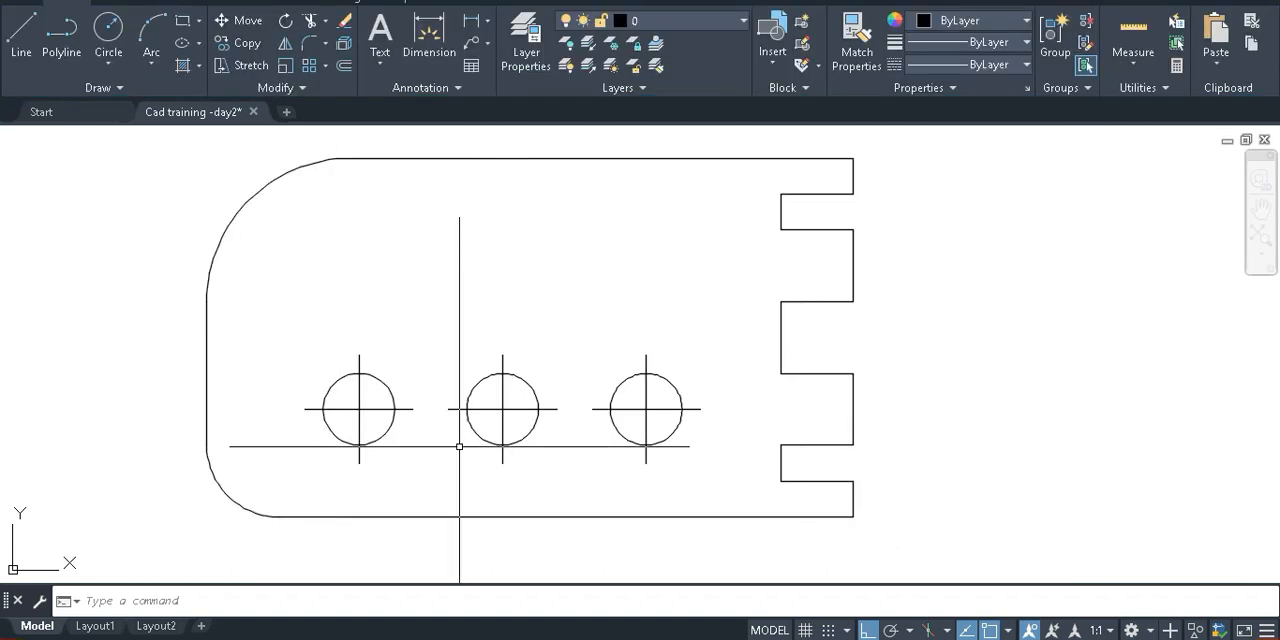
Examine the linetypes available in the drawing, including through the LINETYPE command
{"action": "scroll", "coordinate": [545, 420], "scroll_direction": "up", "scroll_amount": 2}
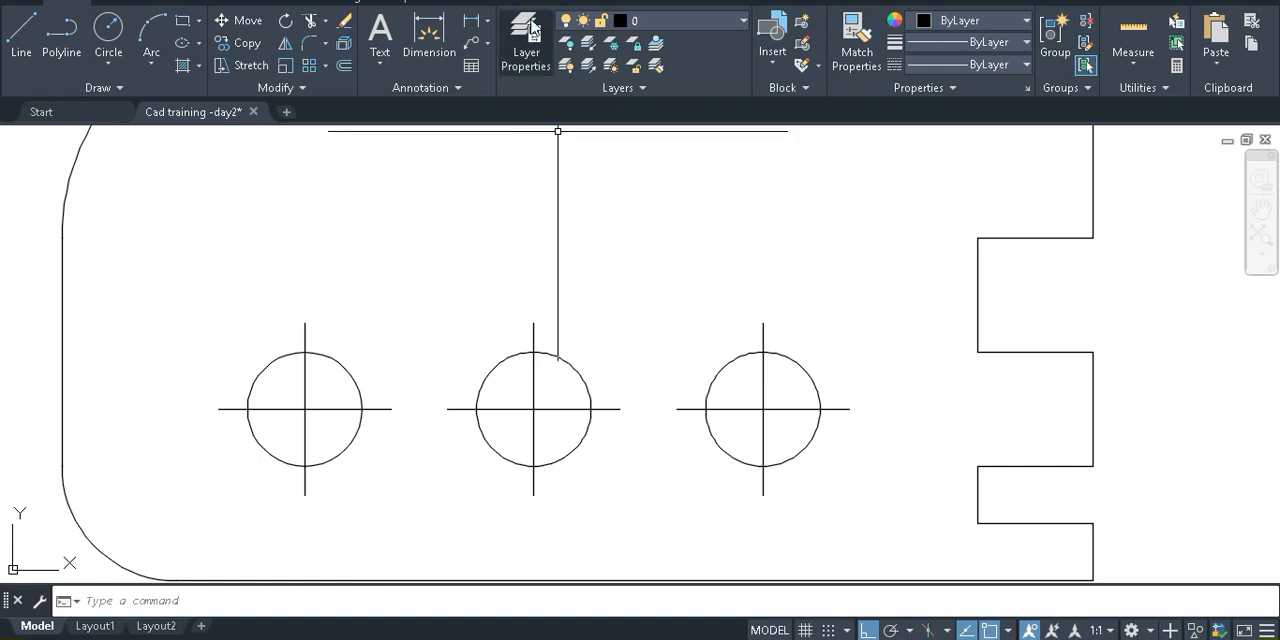
{"action": "left_click", "coordinate": [1025, 65]}
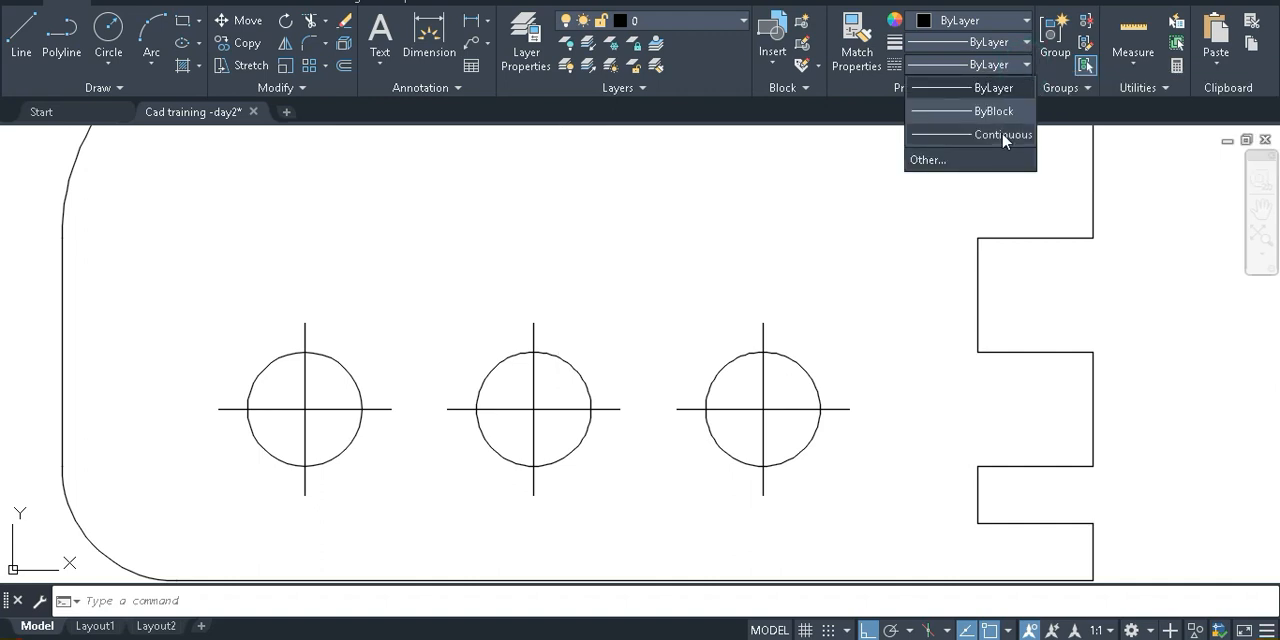
{"action": "left_click", "coordinate": [931, 160]}
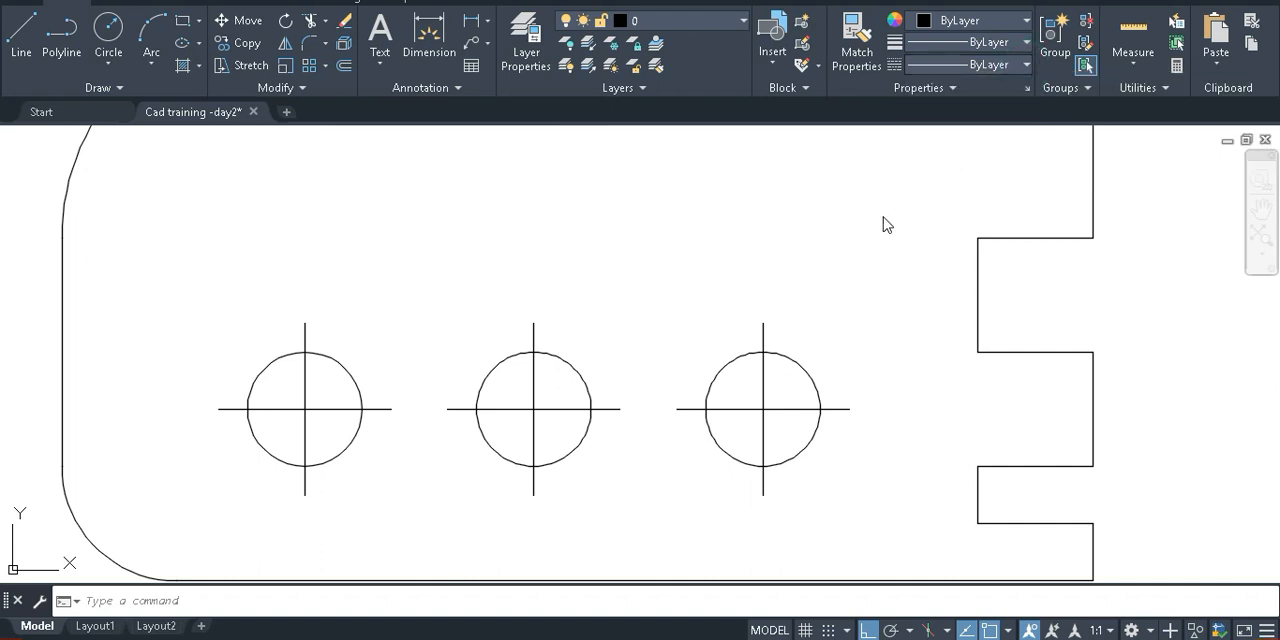
{"action": "left_click", "coordinate": [887, 119]}
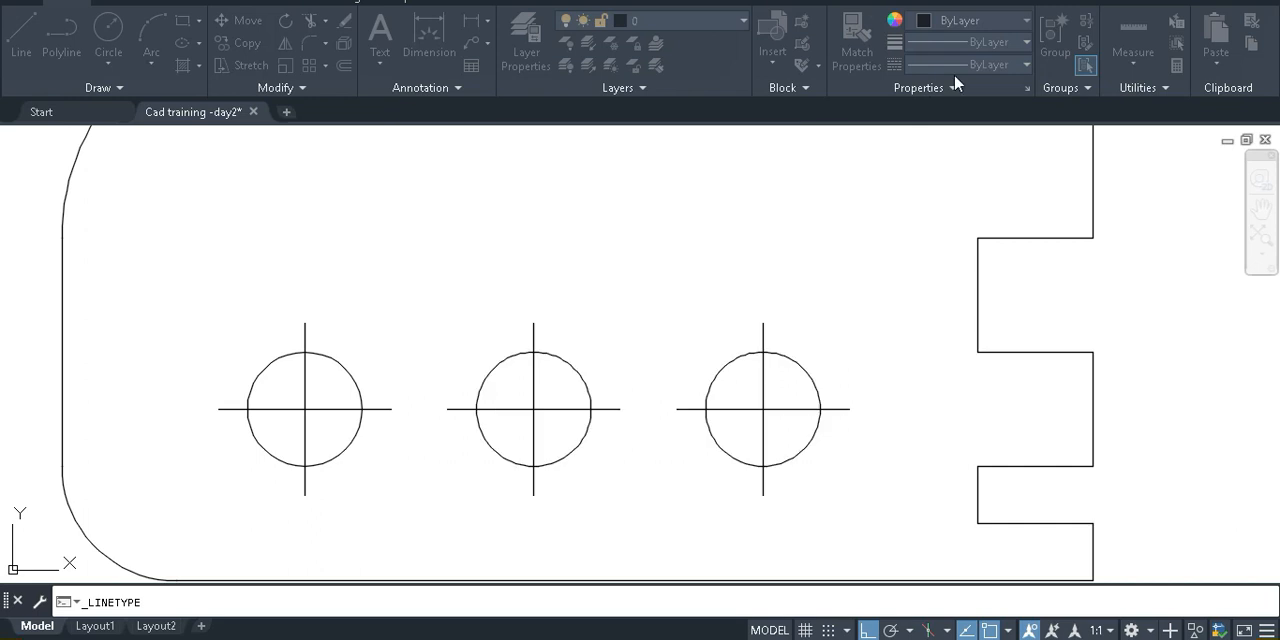
{"action": "left_click", "coordinate": [724, 233]}
{"action": "key", "text": "Escape"}
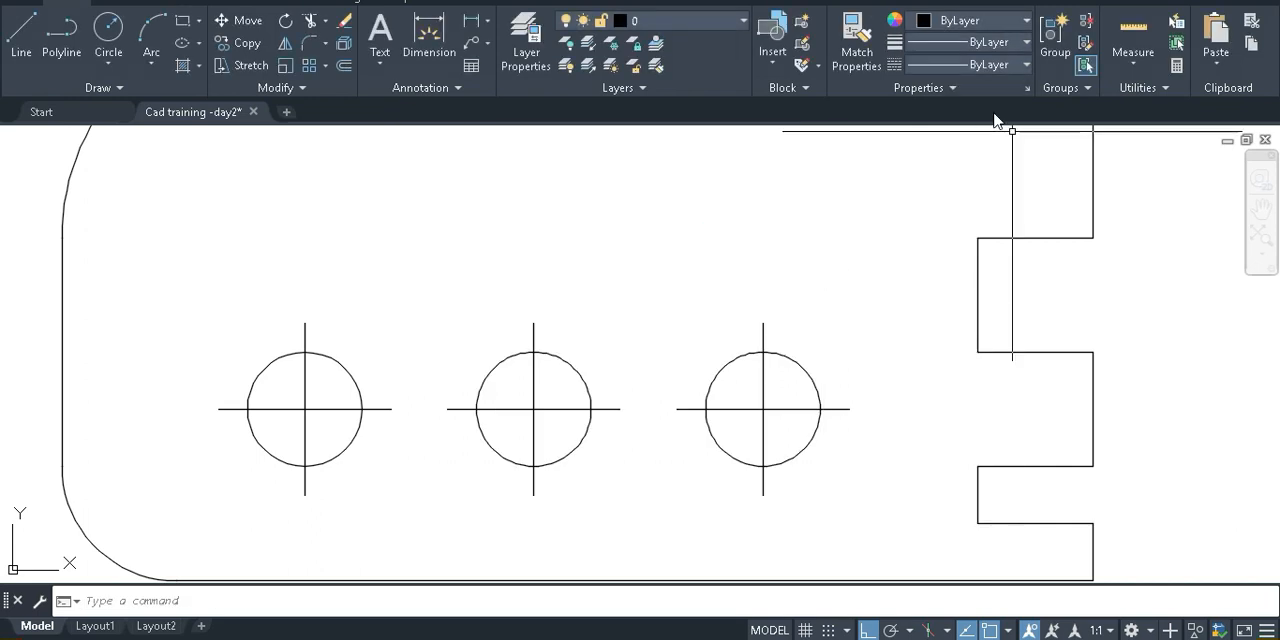
{"action": "left_click", "coordinate": [1027, 65]}
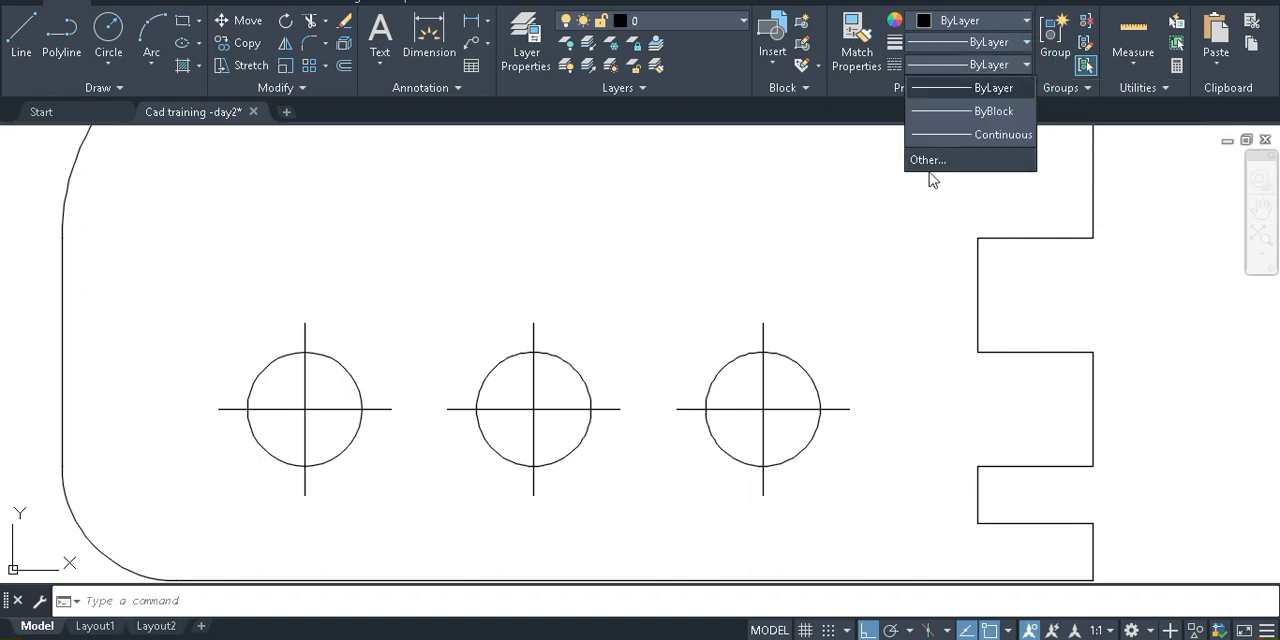
{"action": "left_click", "coordinate": [921, 212]}
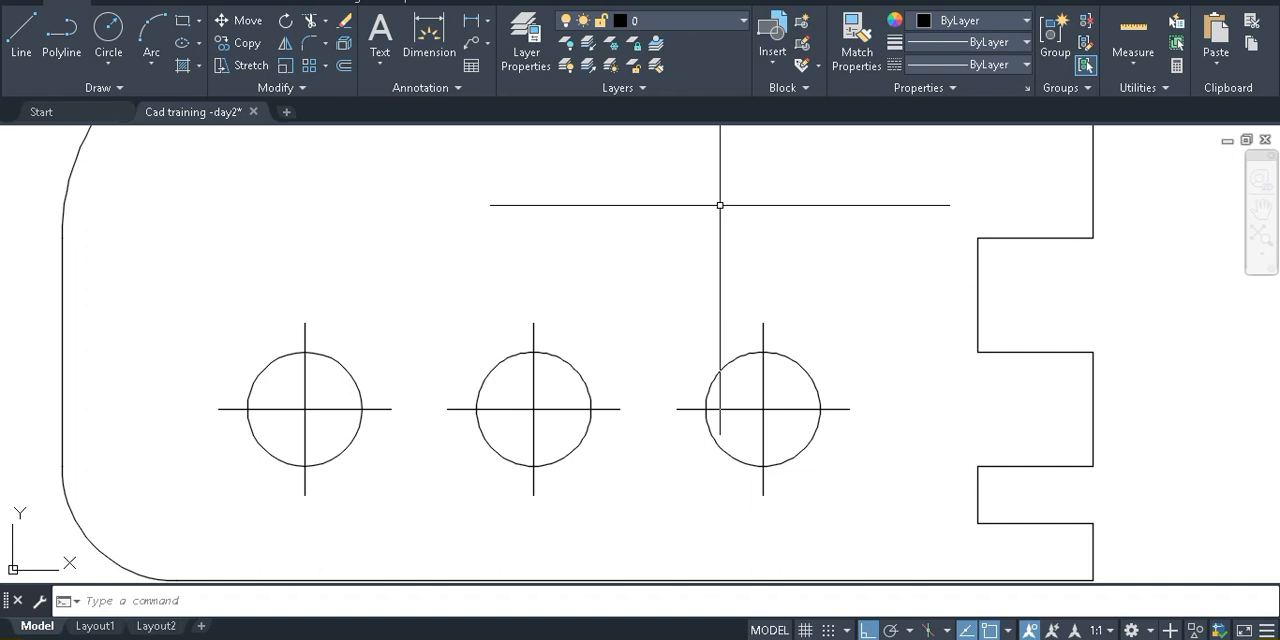
Create a new layer named axis
{"action": "scroll", "coordinate": [706, 223], "scroll_direction": "down", "scroll_amount": 2}
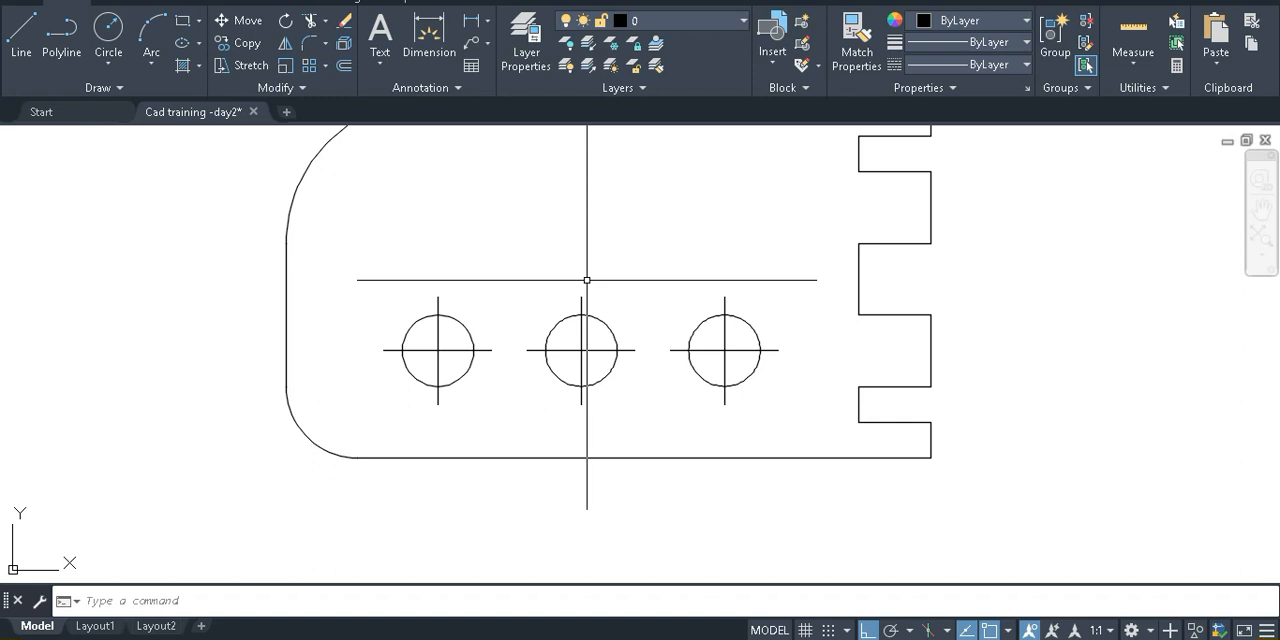
{"action": "type", "text": "LA"}
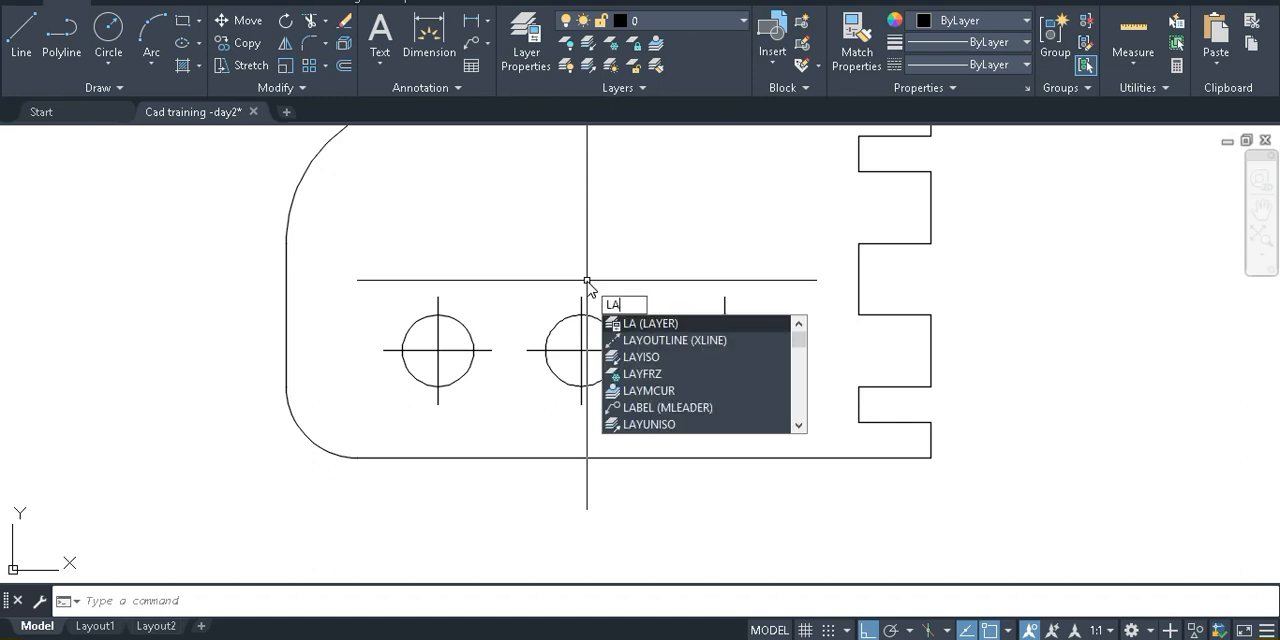
{"action": "key", "text": "Return"}
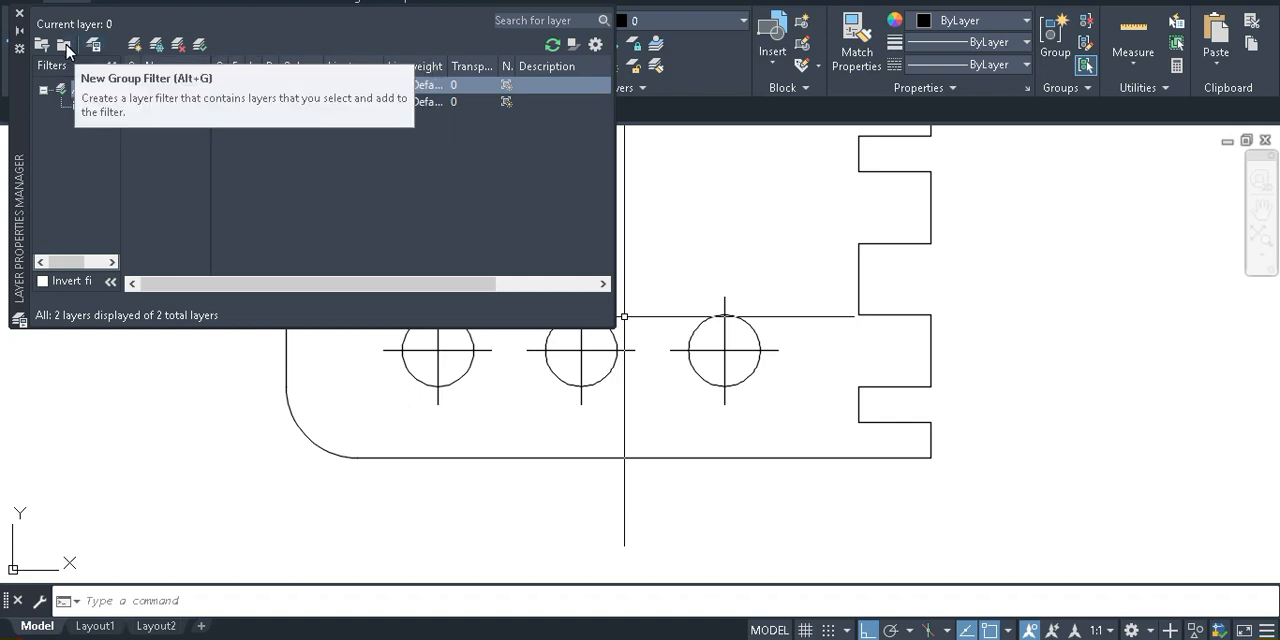
{"action": "left_click", "coordinate": [137, 45]}
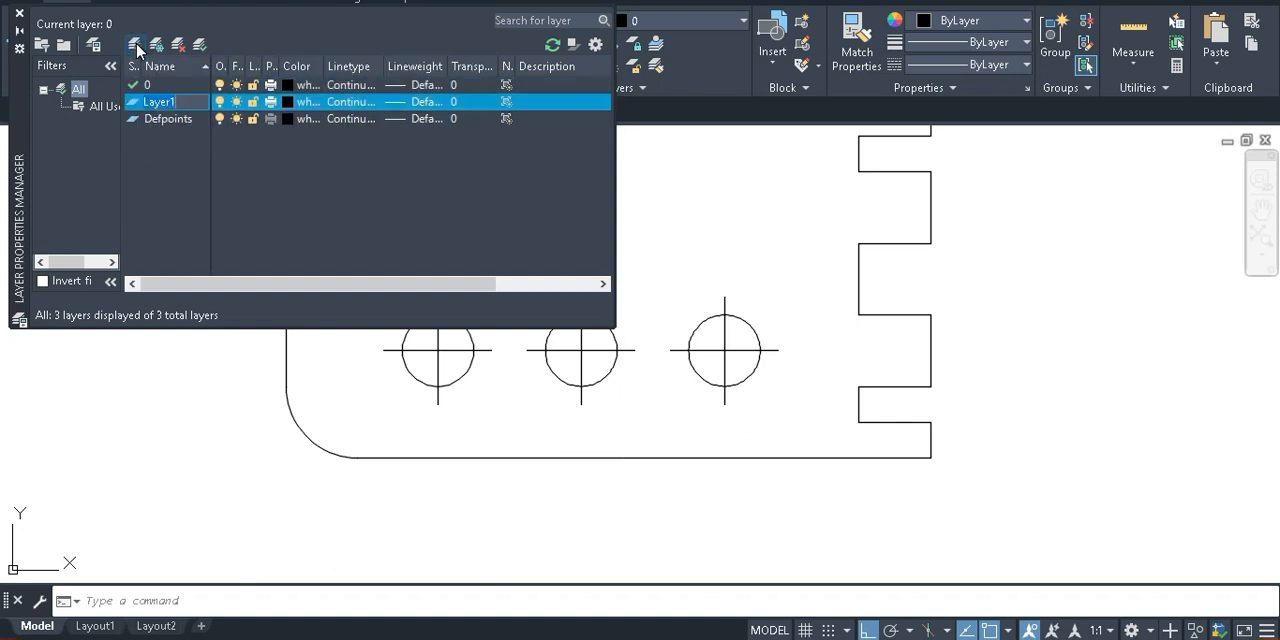
{"action": "left_click", "coordinate": [187, 100]}
{"action": "type", "text": "axis"}
{"action": "left_click", "coordinate": [423, 178]}
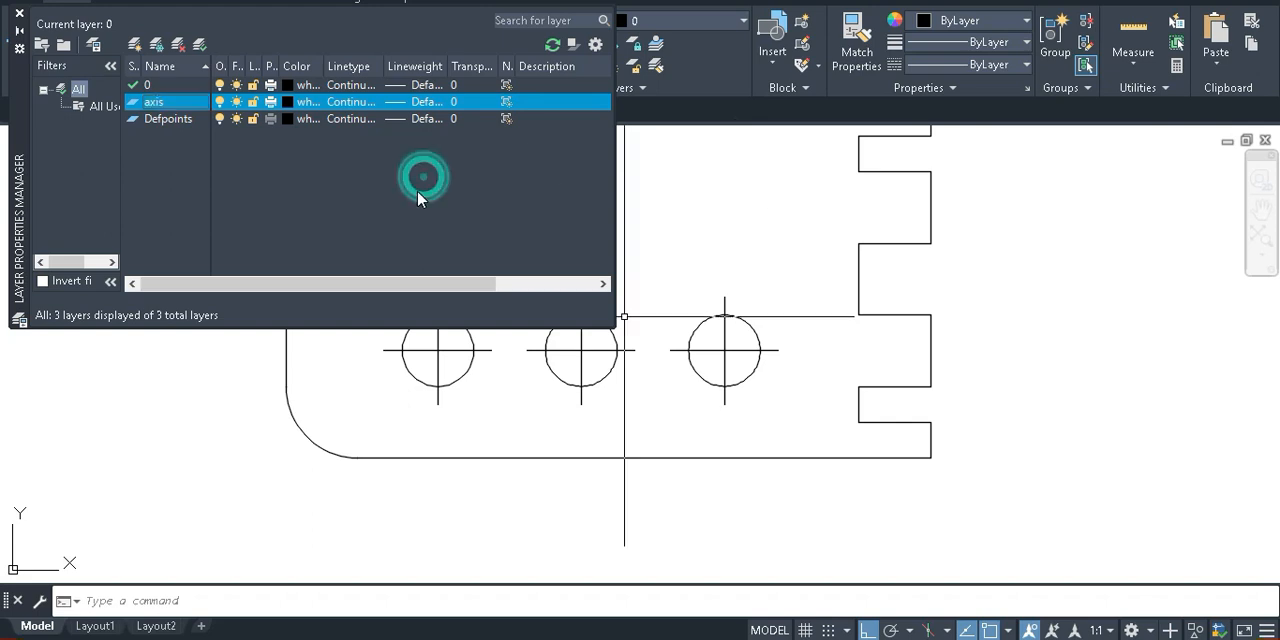
Set the axis layer's colour to index colour 20
{"action": "left_click", "coordinate": [295, 103]}
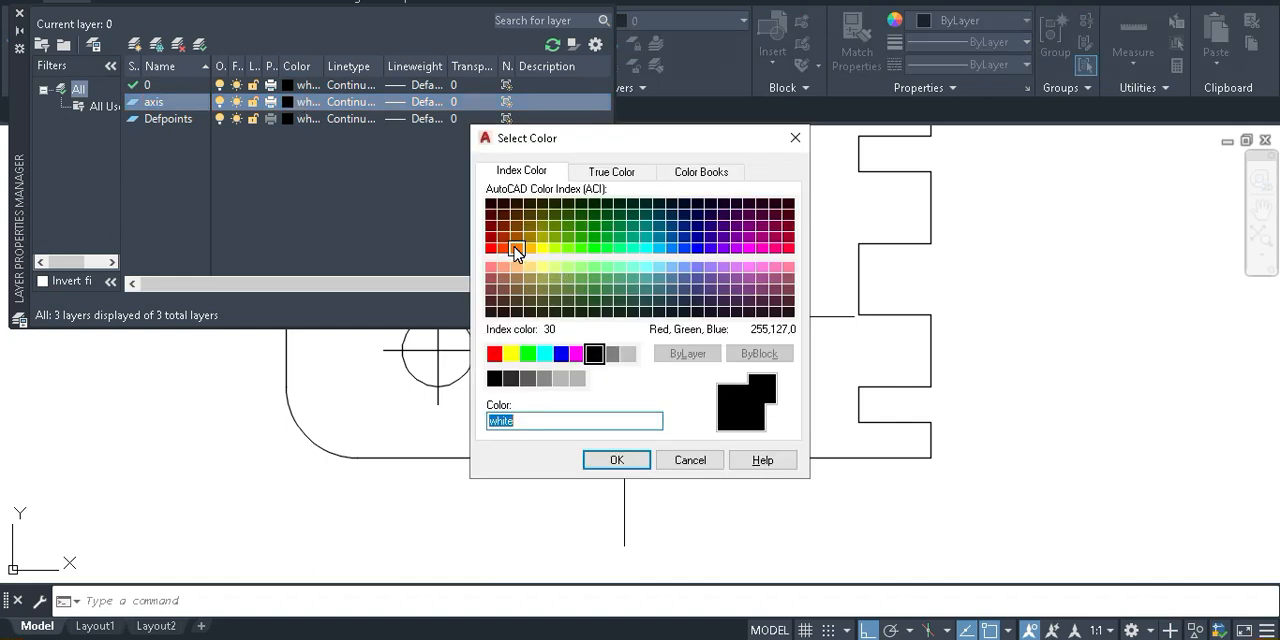
{"action": "left_click", "coordinate": [515, 249]}
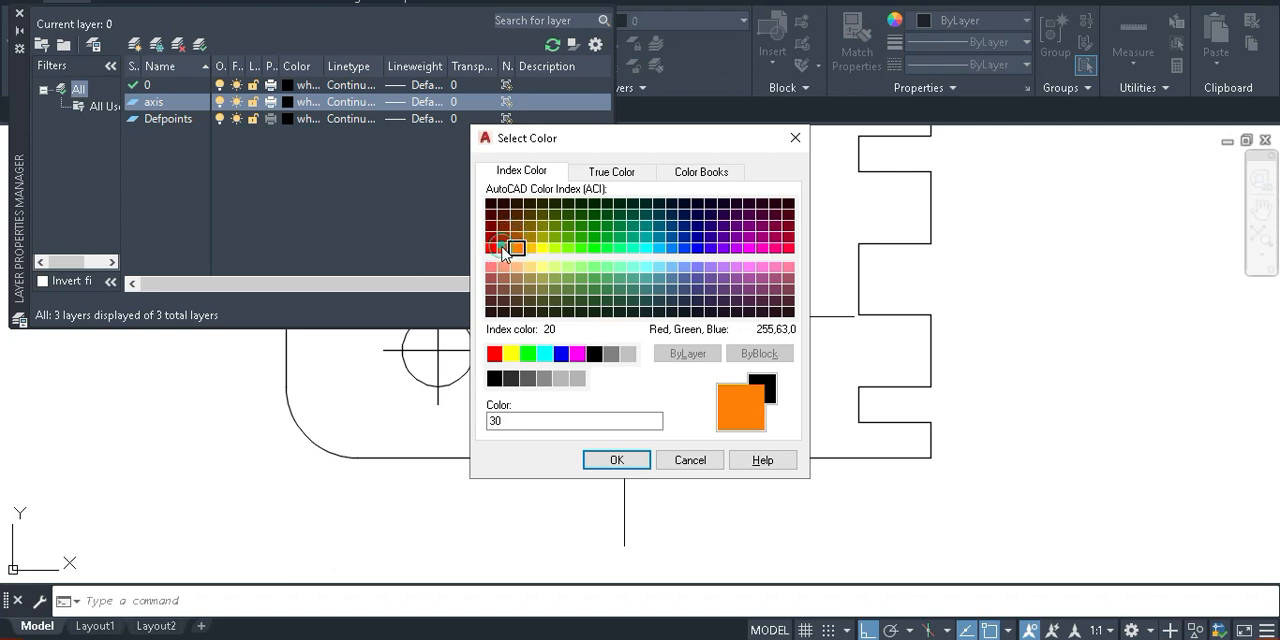
{"action": "left_click", "coordinate": [503, 247]}
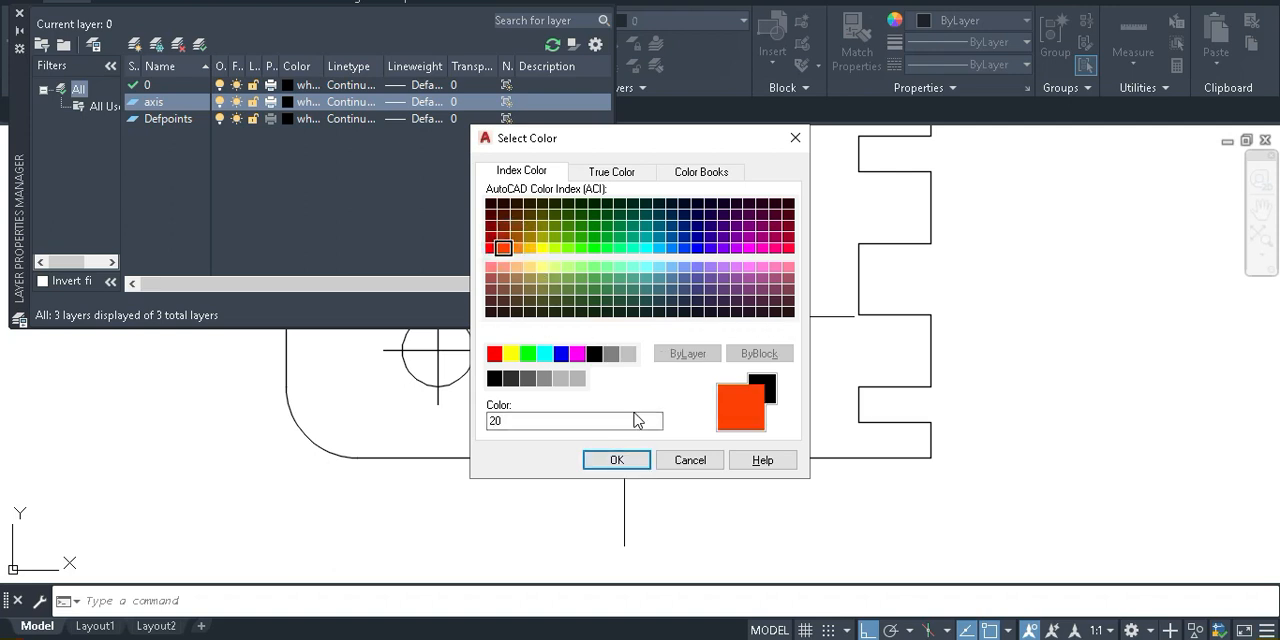
{"action": "left_click", "coordinate": [620, 460]}
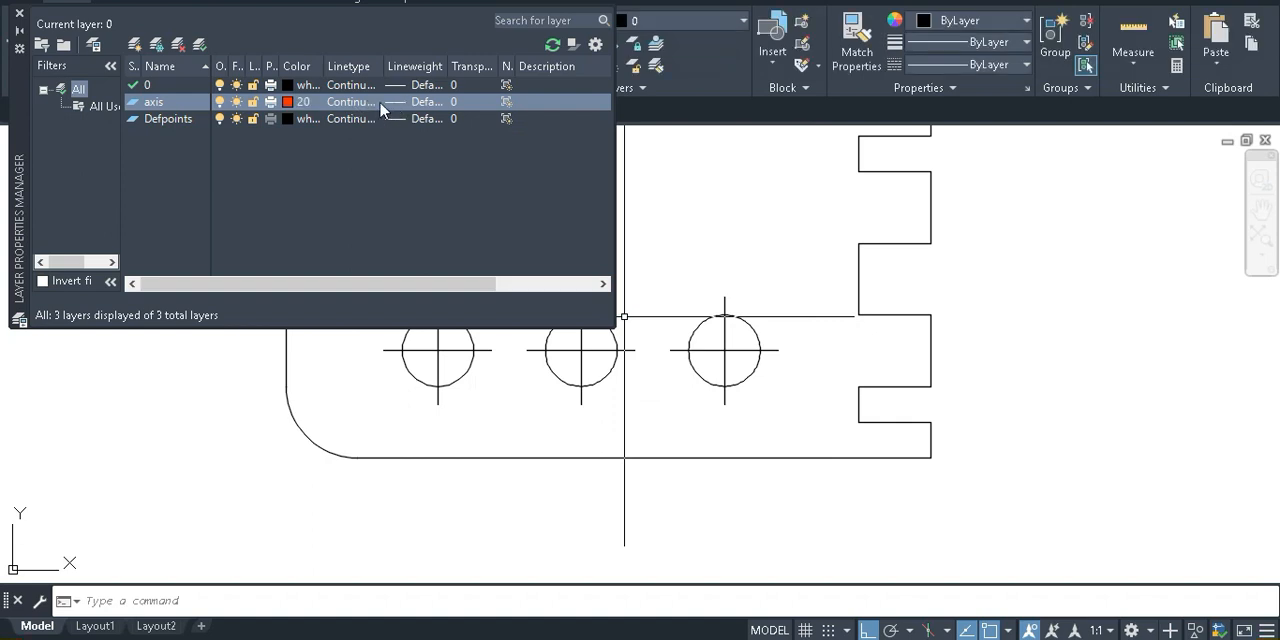
Load the CENTER linetype from acadlt.lin while choosing a linetype for the axis layer
{"action": "left_click", "coordinate": [358, 104]}
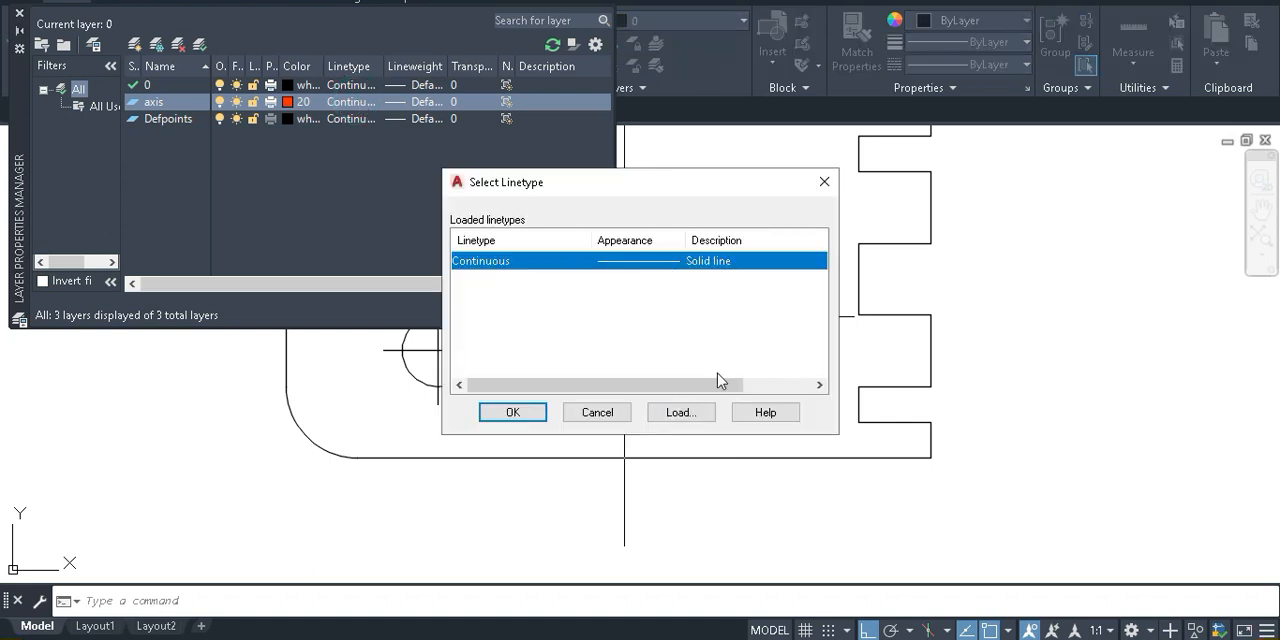
{"action": "left_click", "coordinate": [684, 414]}
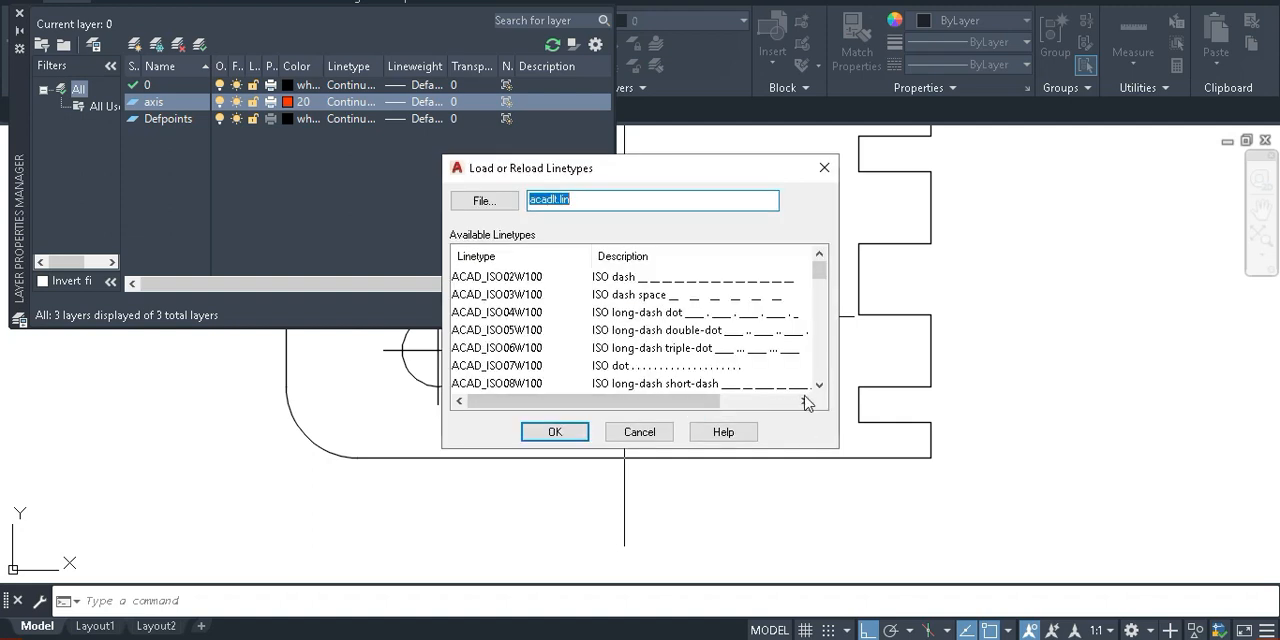
{"action": "left_click", "coordinate": [706, 404]}
{"action": "left_click_drag", "start_coordinate": [708, 410], "coordinate": [734, 410]}
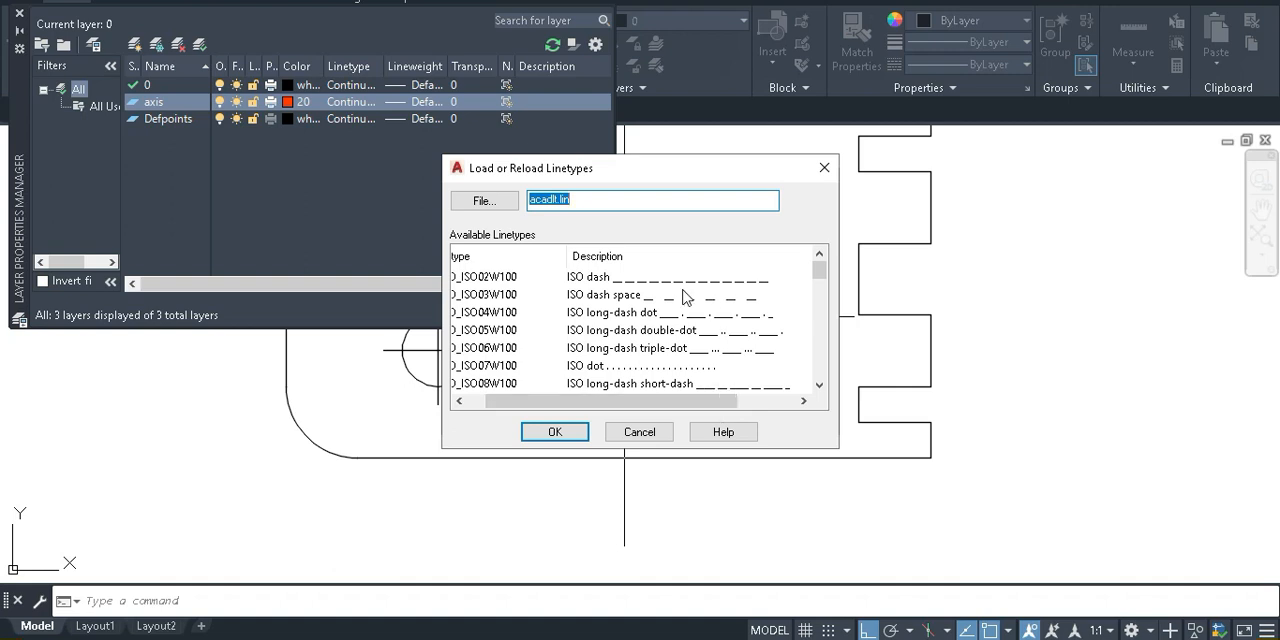
{"action": "left_click", "coordinate": [819, 386]}
{"action": "left_click", "coordinate": [819, 386]}
{"action": "left_click", "coordinate": [819, 387]}
{"action": "left_click", "coordinate": [820, 388]}
{"action": "left_click", "coordinate": [820, 389]}
{"action": "left_click", "coordinate": [819, 387]}
{"action": "left_click", "coordinate": [819, 387]}
{"action": "left_click", "coordinate": [819, 387]}
{"action": "left_click", "coordinate": [819, 388]}
{"action": "left_click", "coordinate": [819, 388]}
{"action": "left_click", "coordinate": [819, 389]}
{"action": "left_click", "coordinate": [819, 390]}
{"action": "left_click", "coordinate": [819, 387]}
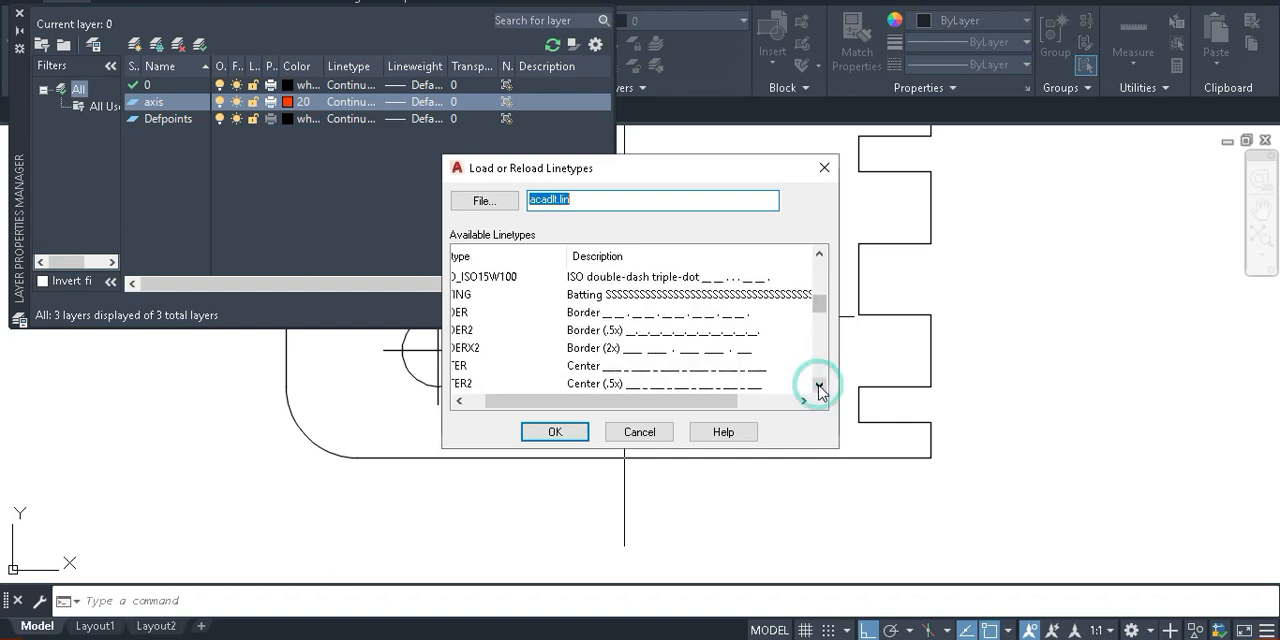
{"action": "left_click", "coordinate": [585, 368]}
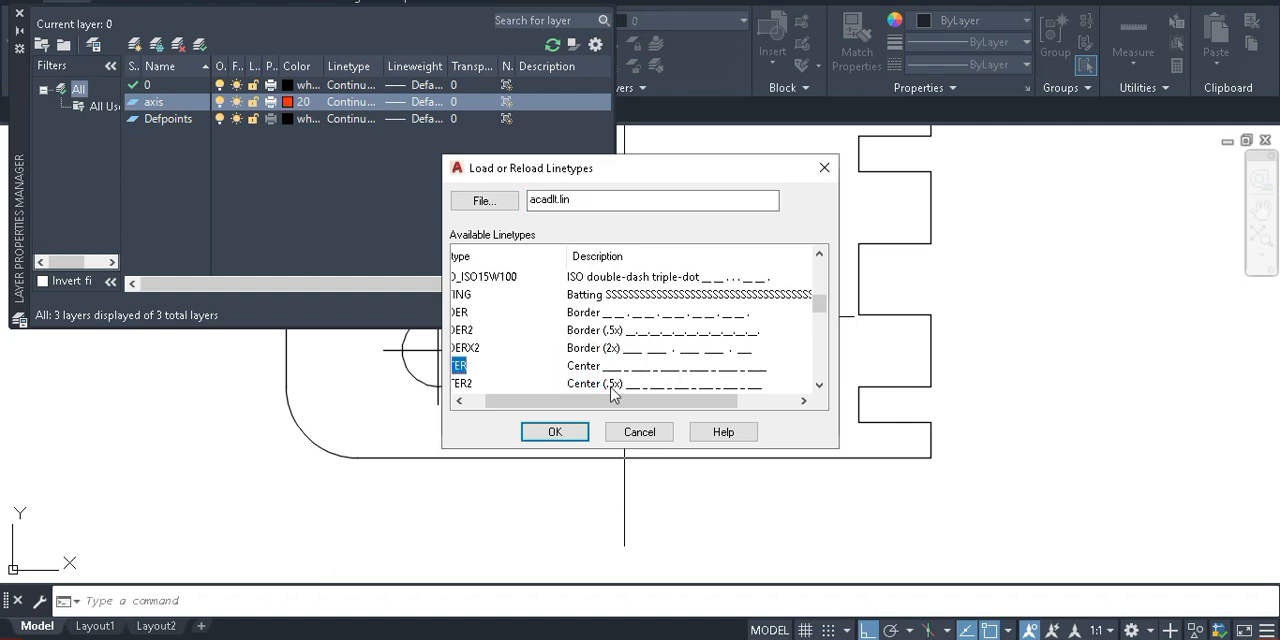
{"action": "left_click", "coordinate": [553, 432]}
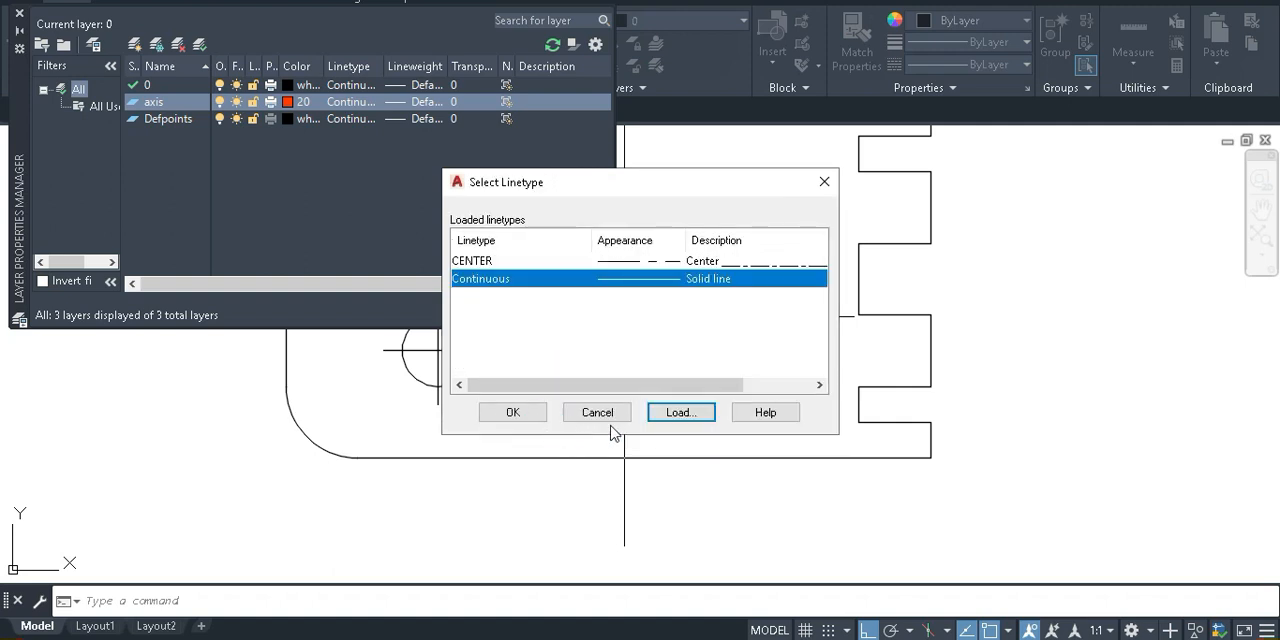
{"action": "left_click", "coordinate": [513, 412]}
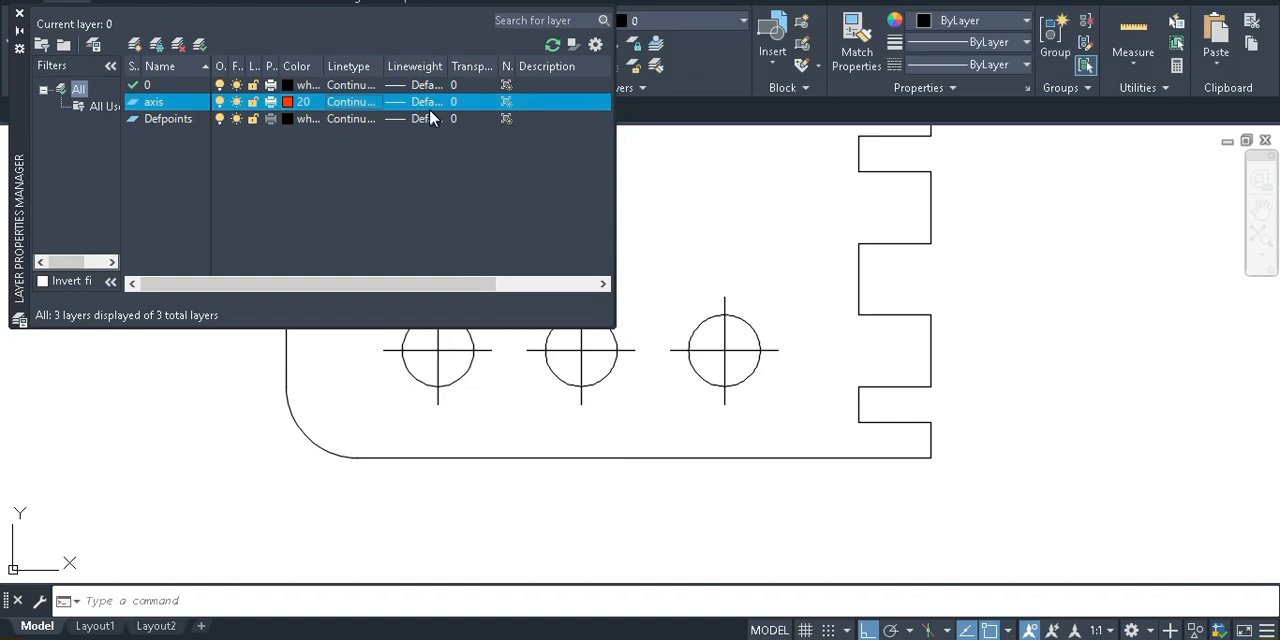
Assign the loaded CENTER linetype to the axis layer
{"action": "left_click", "coordinate": [360, 108]}
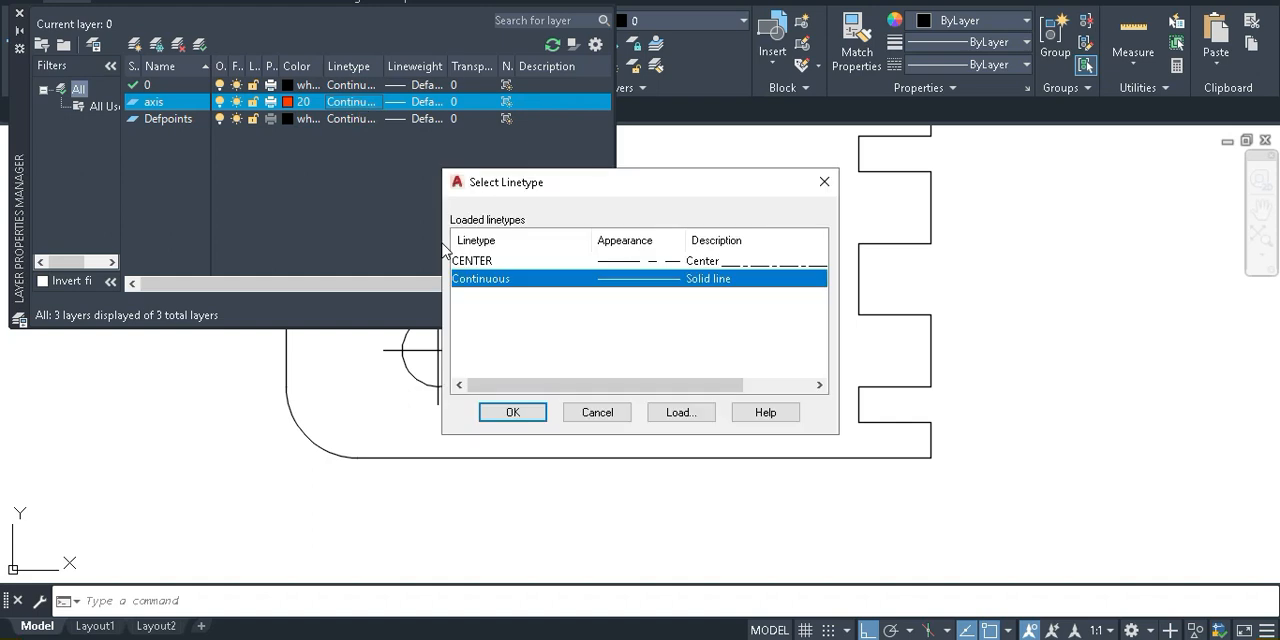
{"action": "left_click", "coordinate": [679, 413]}
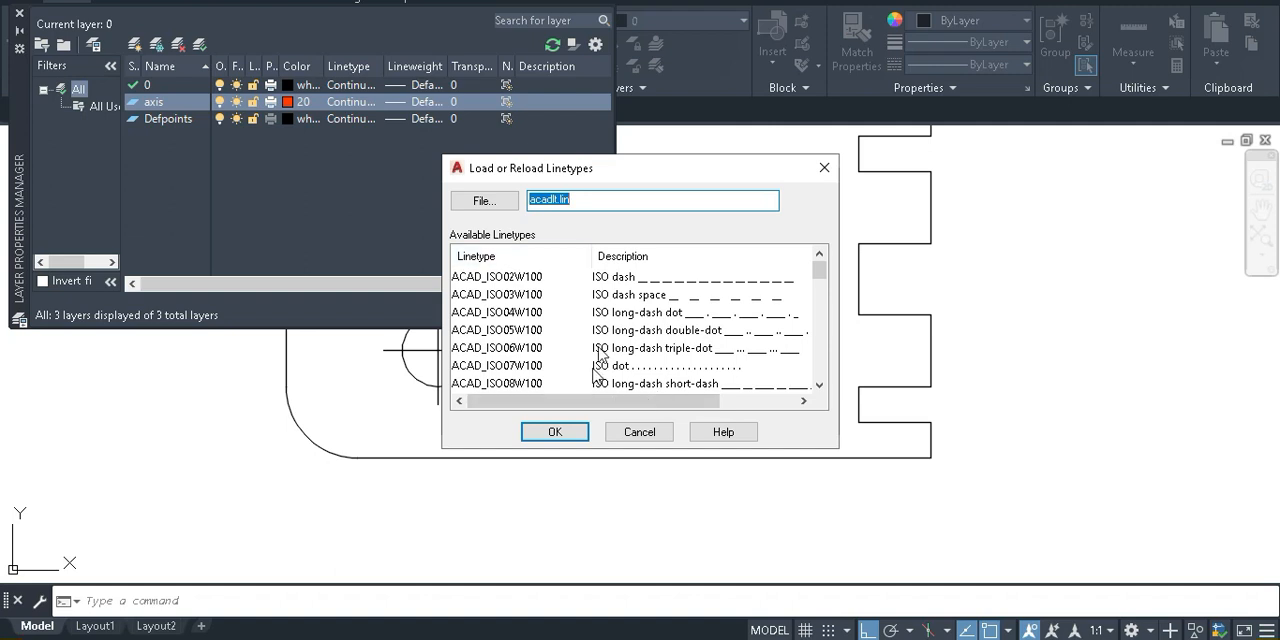
{"action": "left_click", "coordinate": [648, 432]}
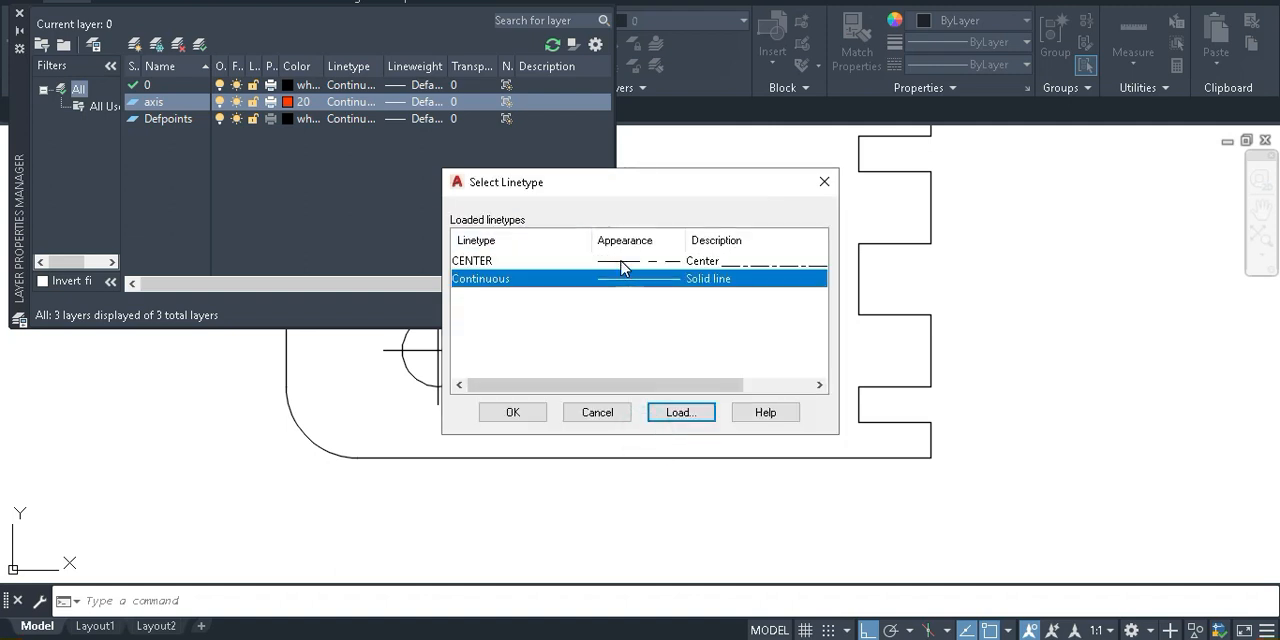
{"action": "left_click", "coordinate": [621, 262]}
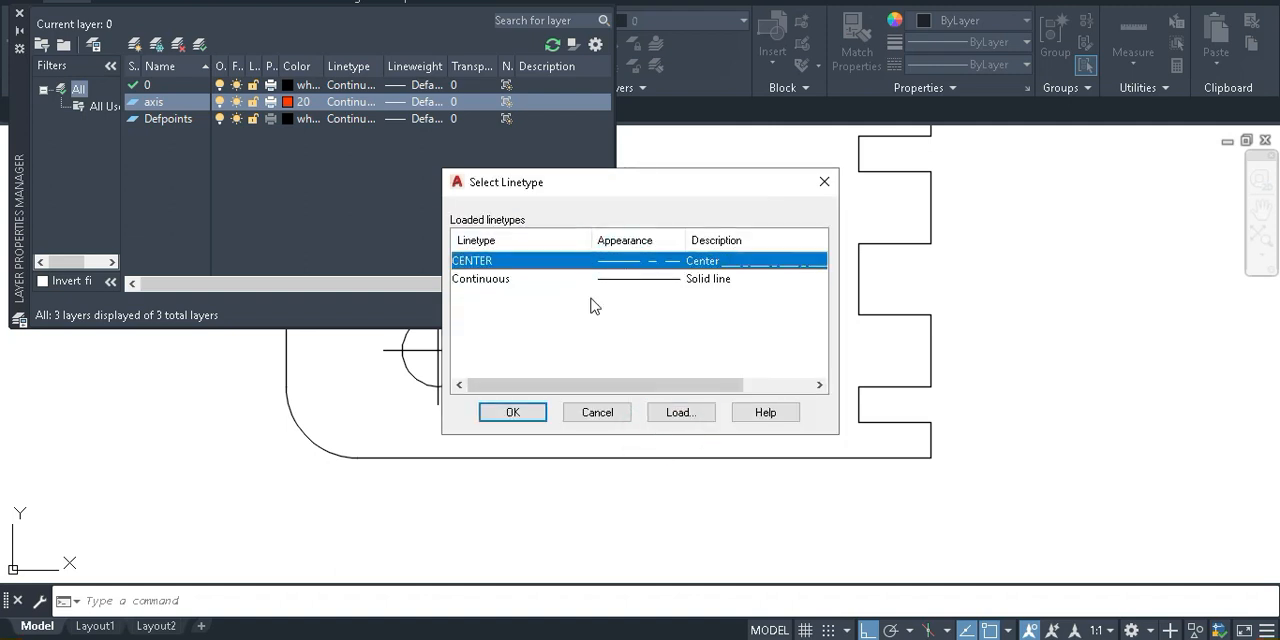
{"action": "left_click", "coordinate": [510, 412]}
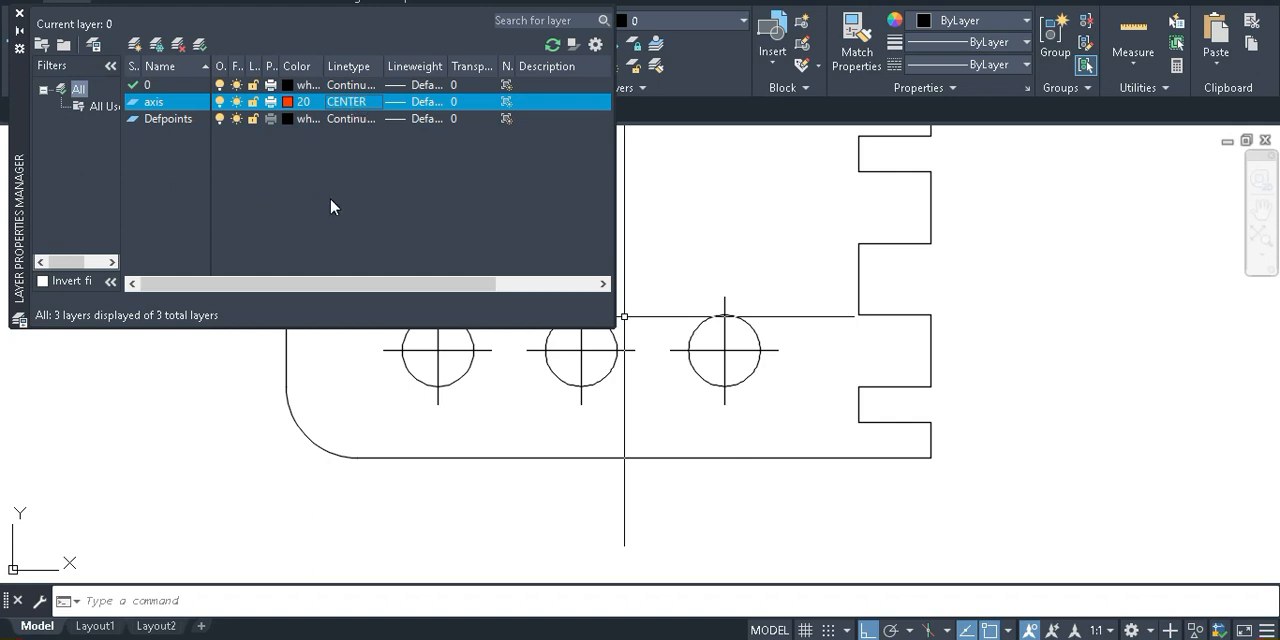
Create a new layer named hidden and set its colour to index colour 170
{"action": "left_click", "coordinate": [135, 45]}
{"action": "type", "text": "hidden"}
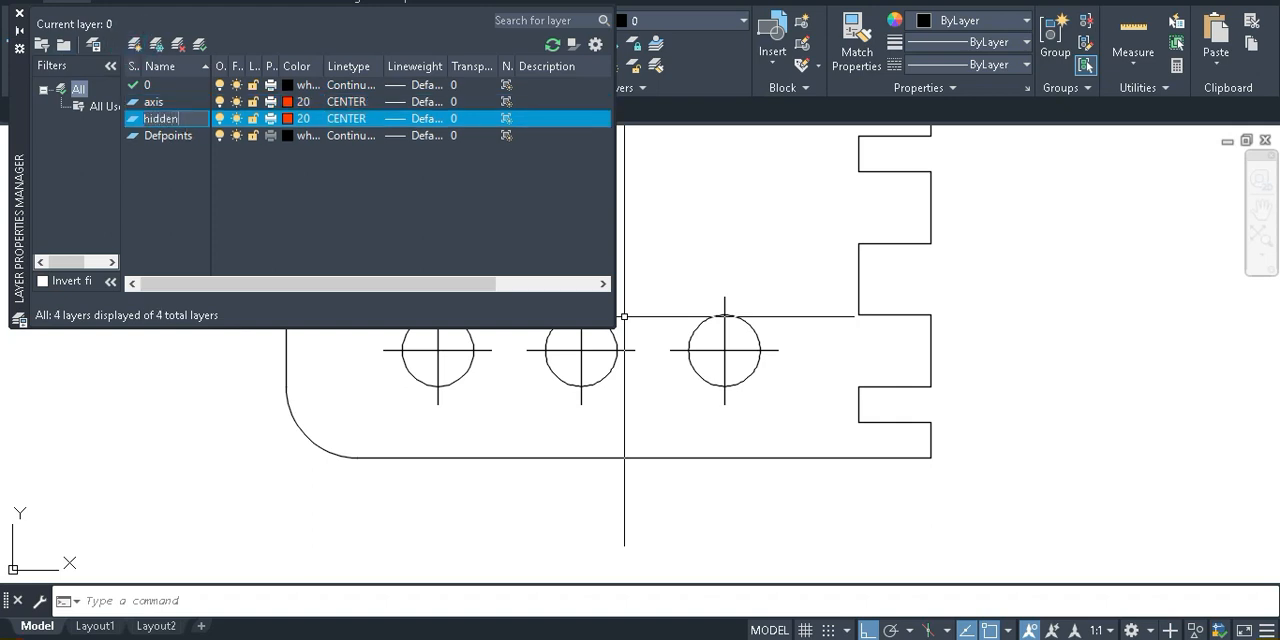
{"action": "left_click", "coordinate": [279, 199]}
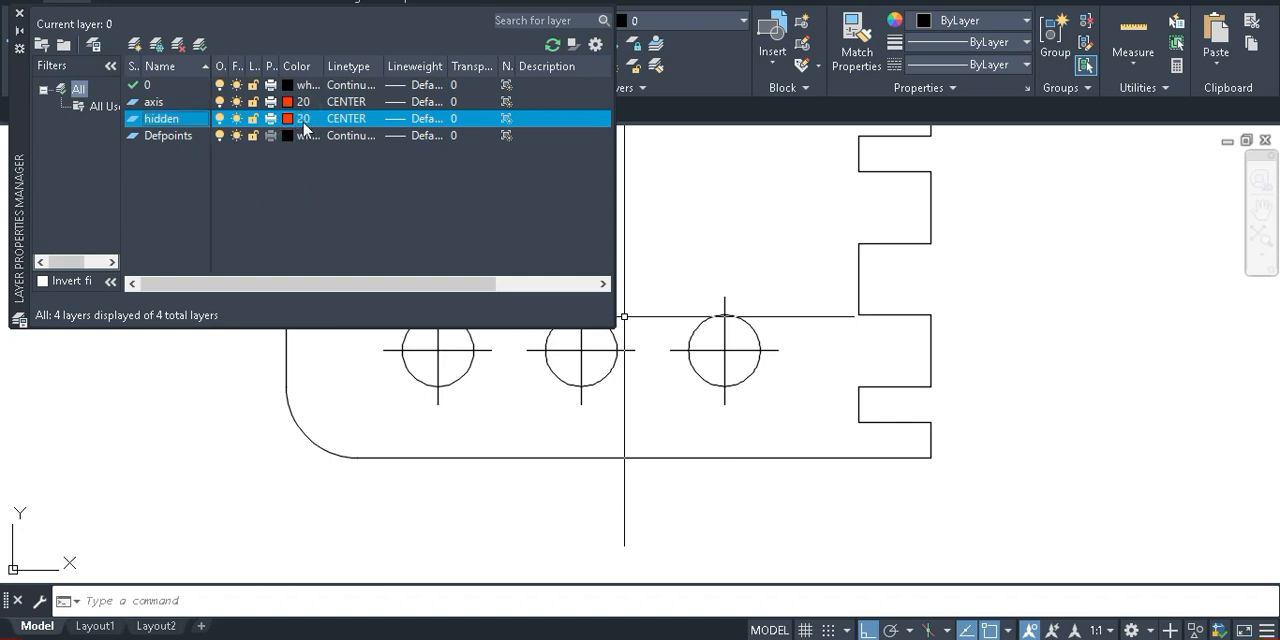
{"action": "left_click", "coordinate": [305, 119]}
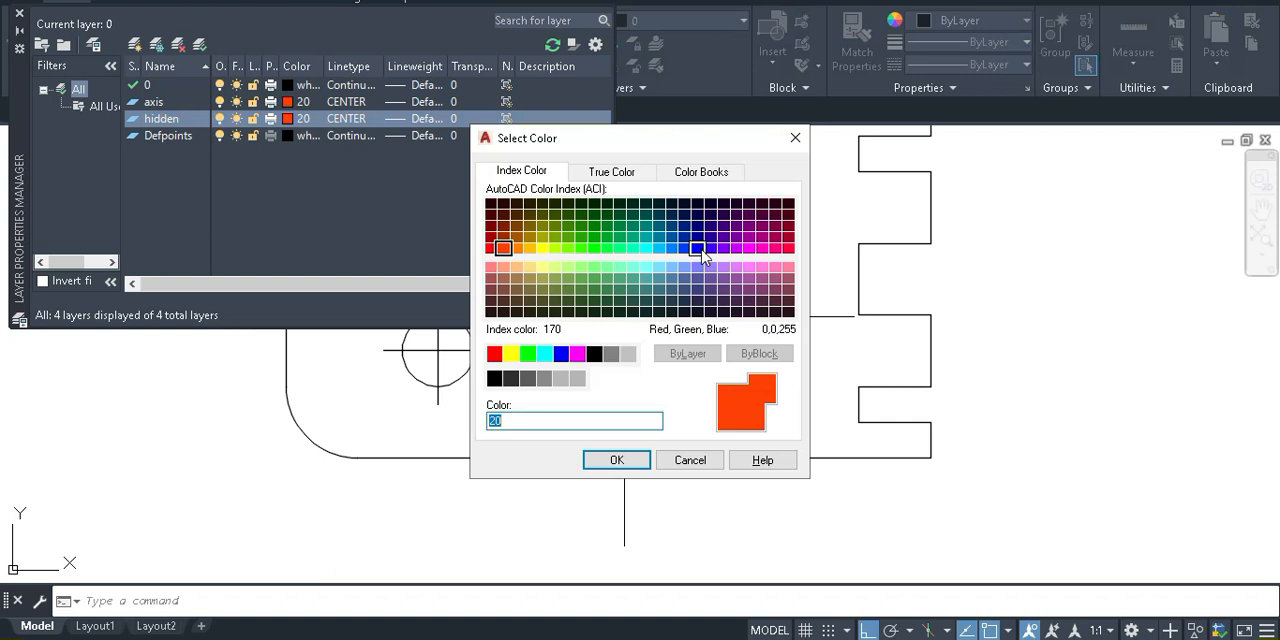
{"action": "left_click", "coordinate": [700, 250]}
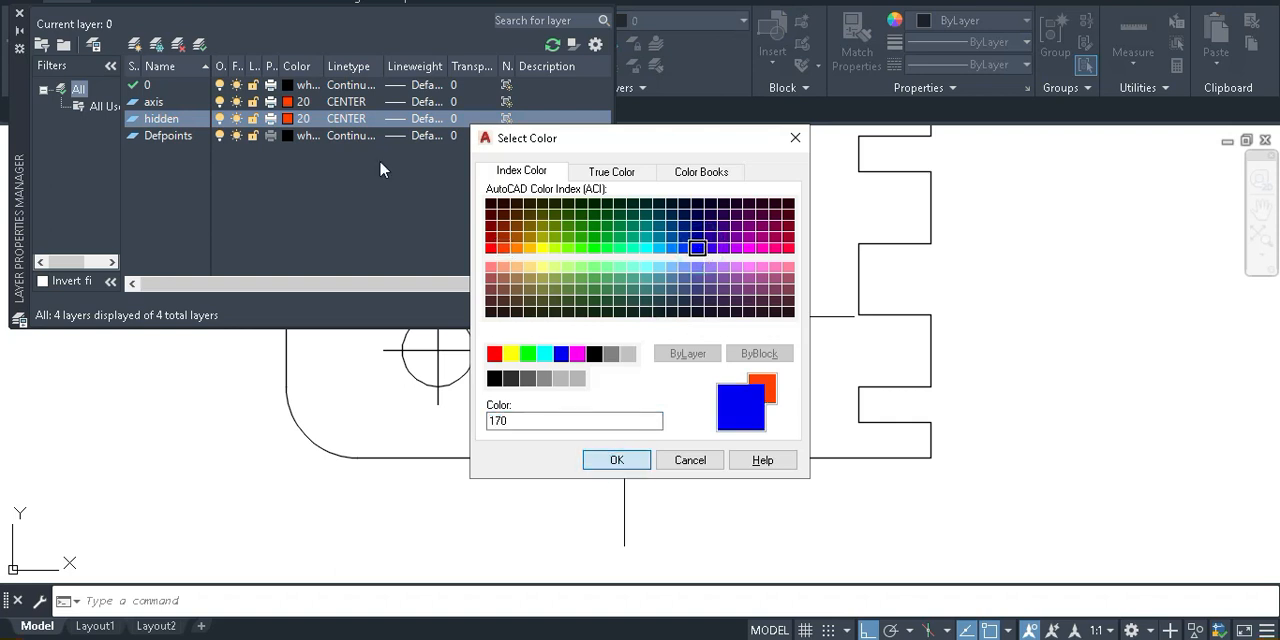
{"action": "key", "text": "Return"}
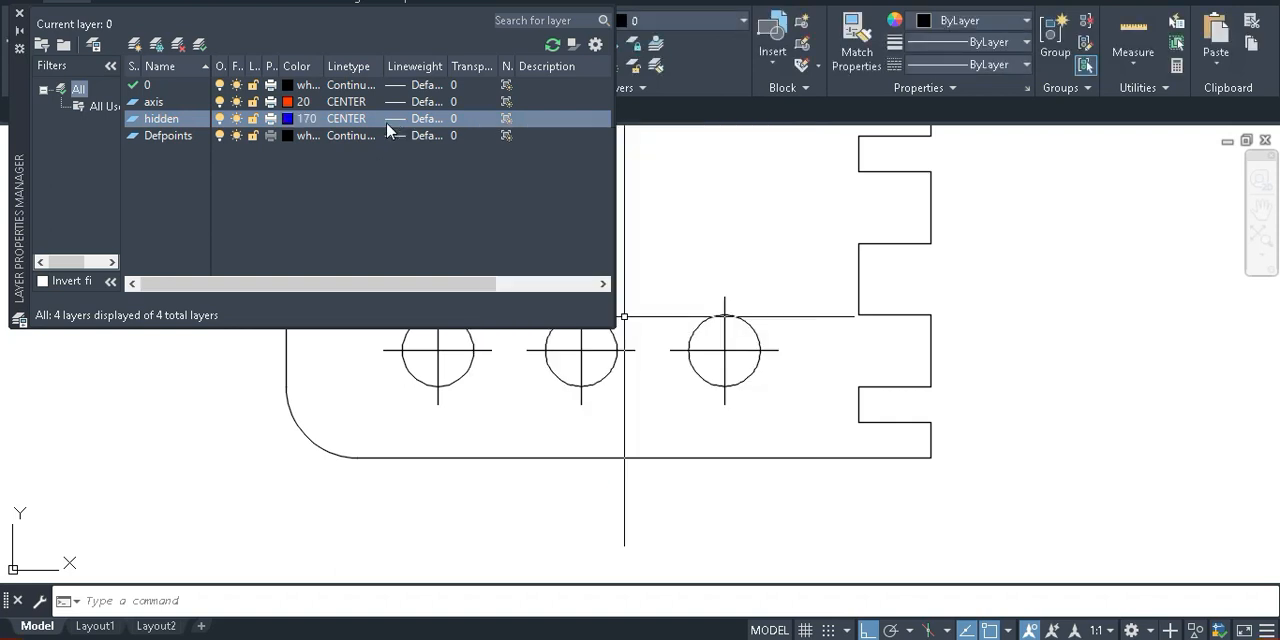
{"action": "left_click", "coordinate": [397, 124]}
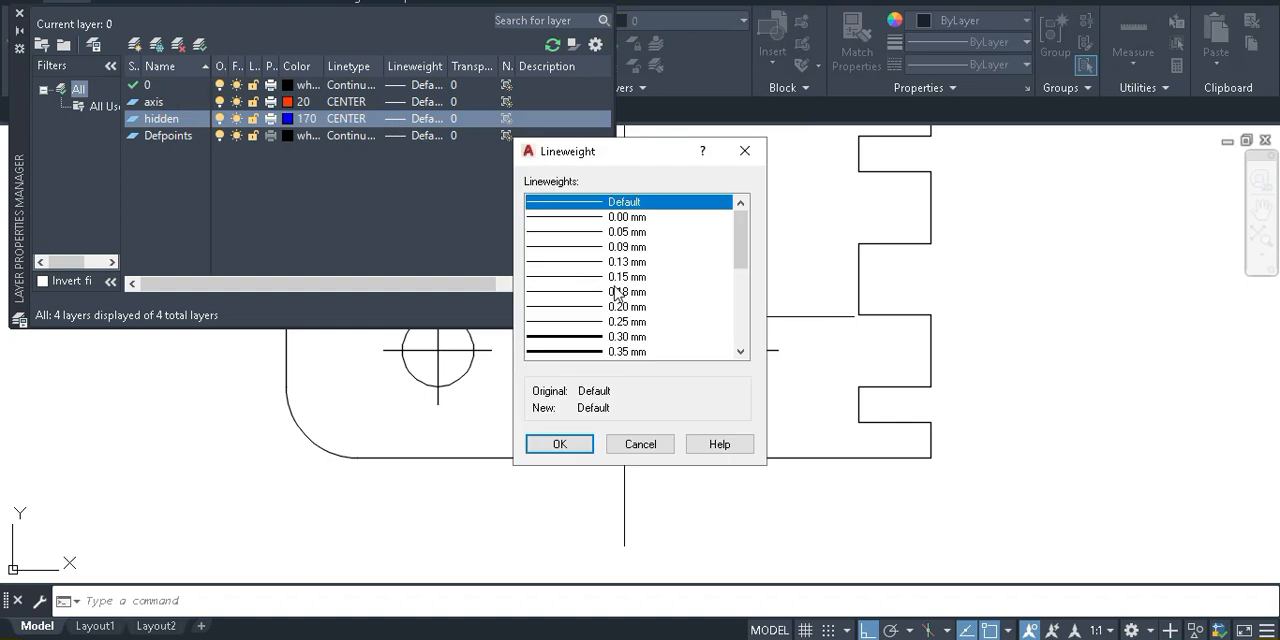
{"action": "left_click", "coordinate": [669, 444]}
Load the ACAD_ISO02W100 linetype, assign it to the hidden layer and close the layer manager
{"action": "left_click", "coordinate": [357, 120]}
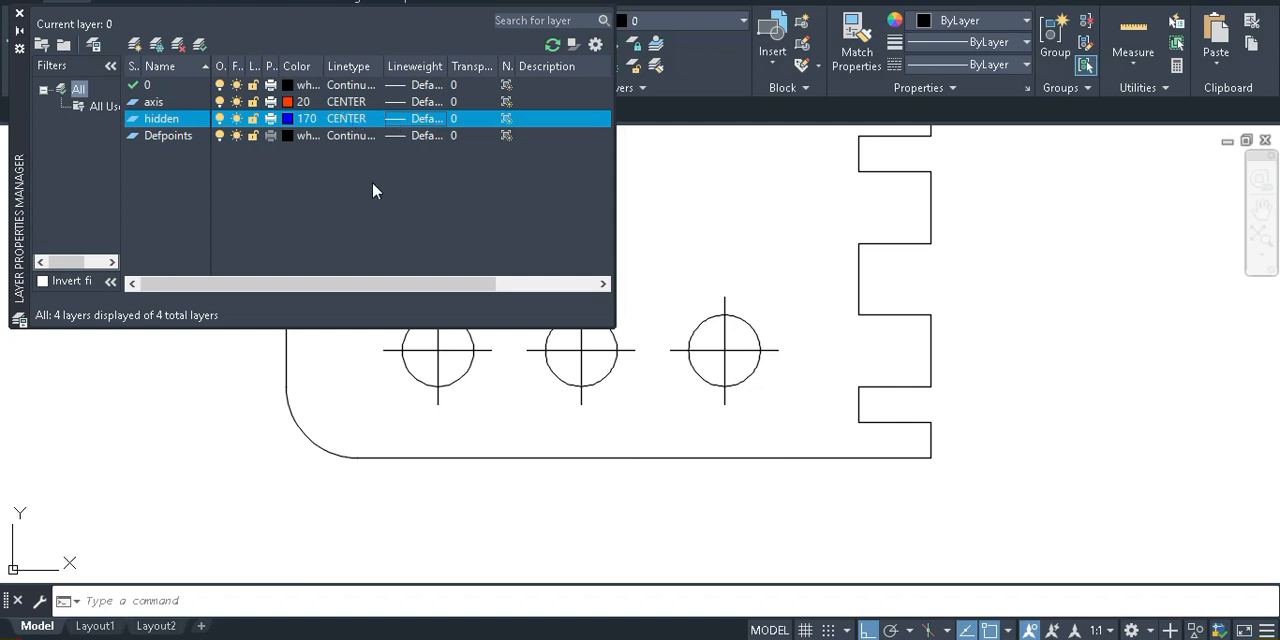
{"action": "left_click", "coordinate": [681, 412]}
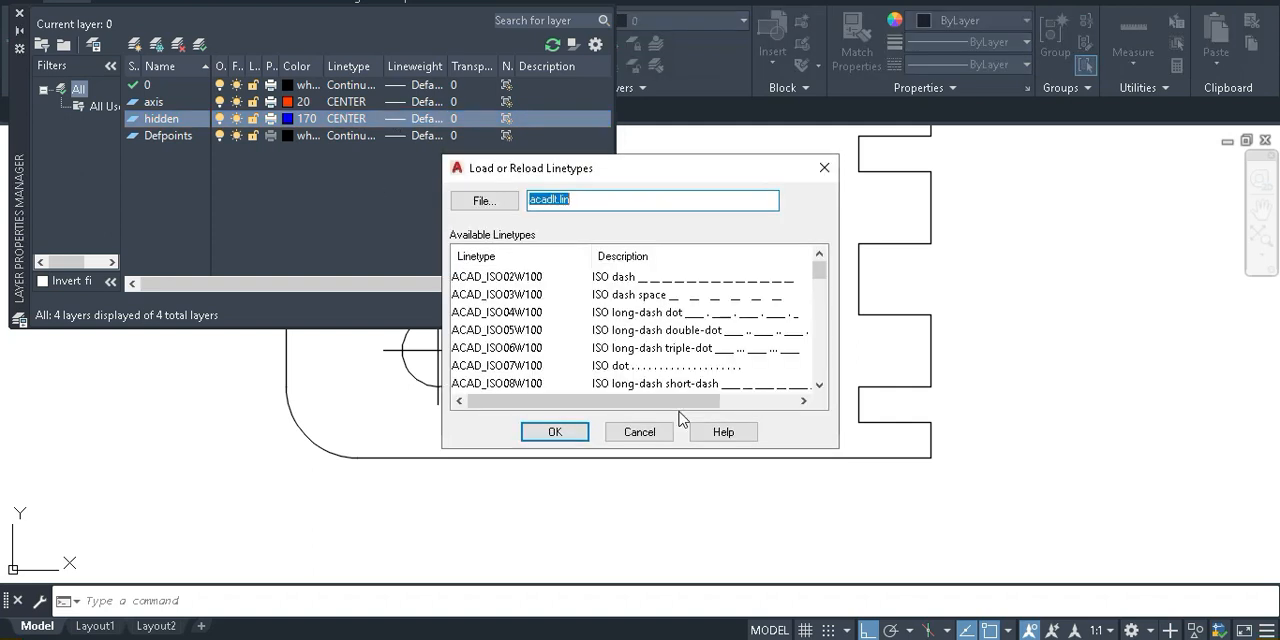
{"action": "left_click", "coordinate": [684, 283]}
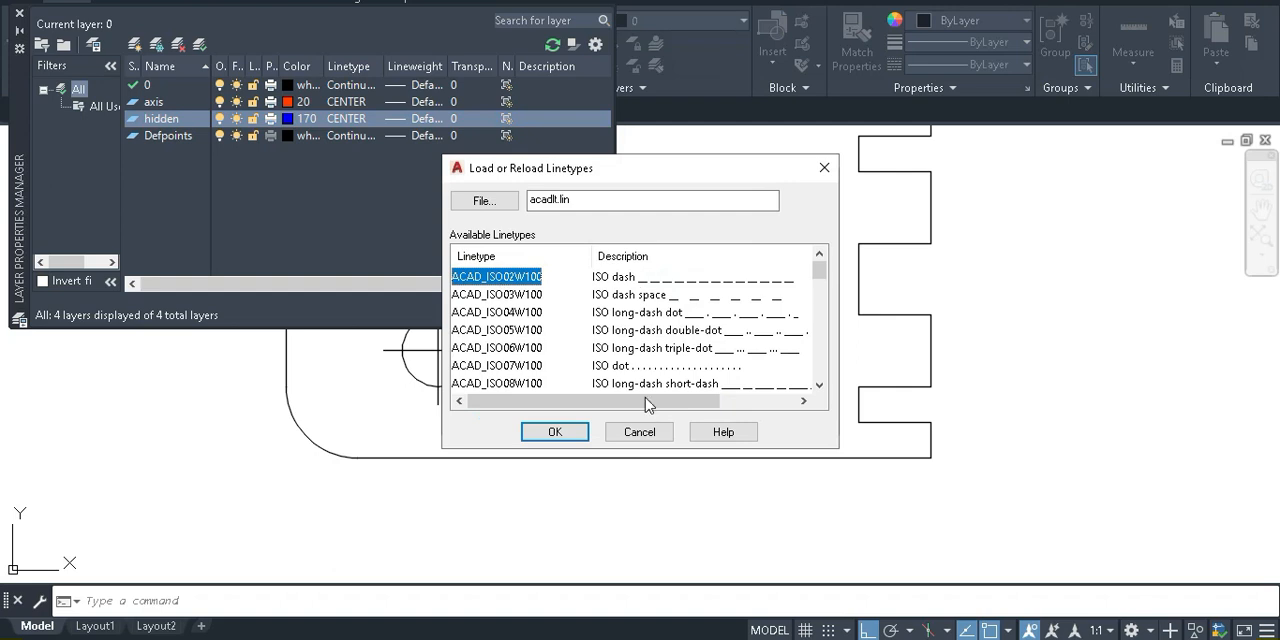
{"action": "left_click", "coordinate": [553, 435]}
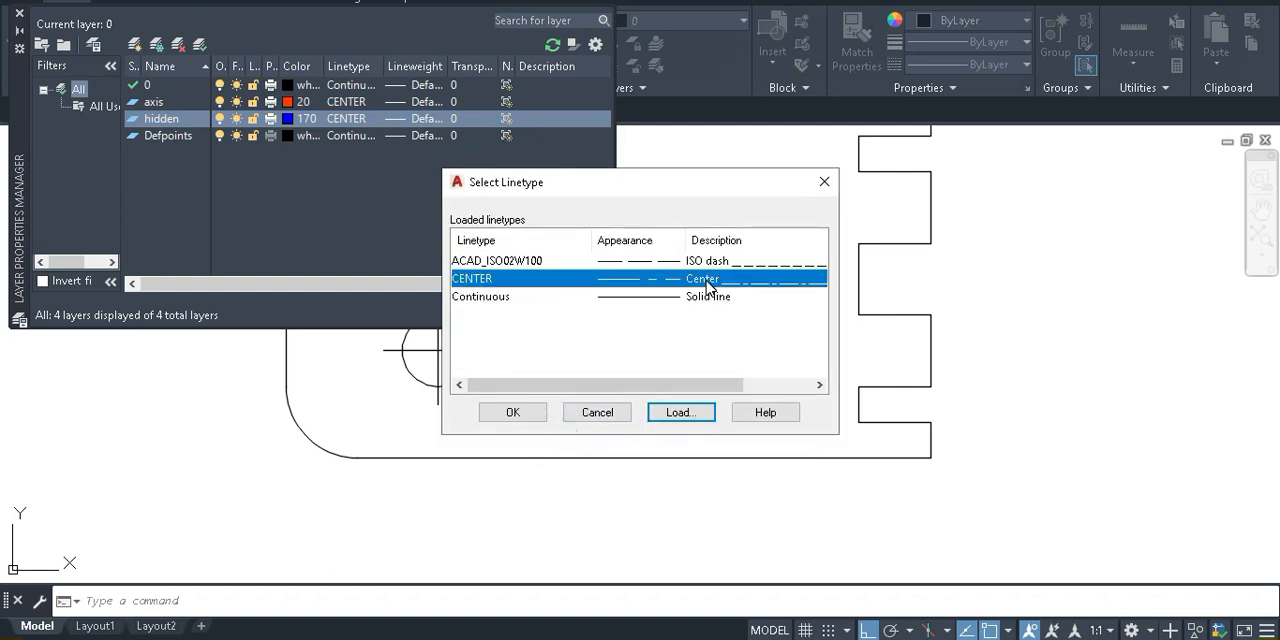
{"action": "left_click", "coordinate": [640, 261]}
{"action": "left_click", "coordinate": [512, 412]}
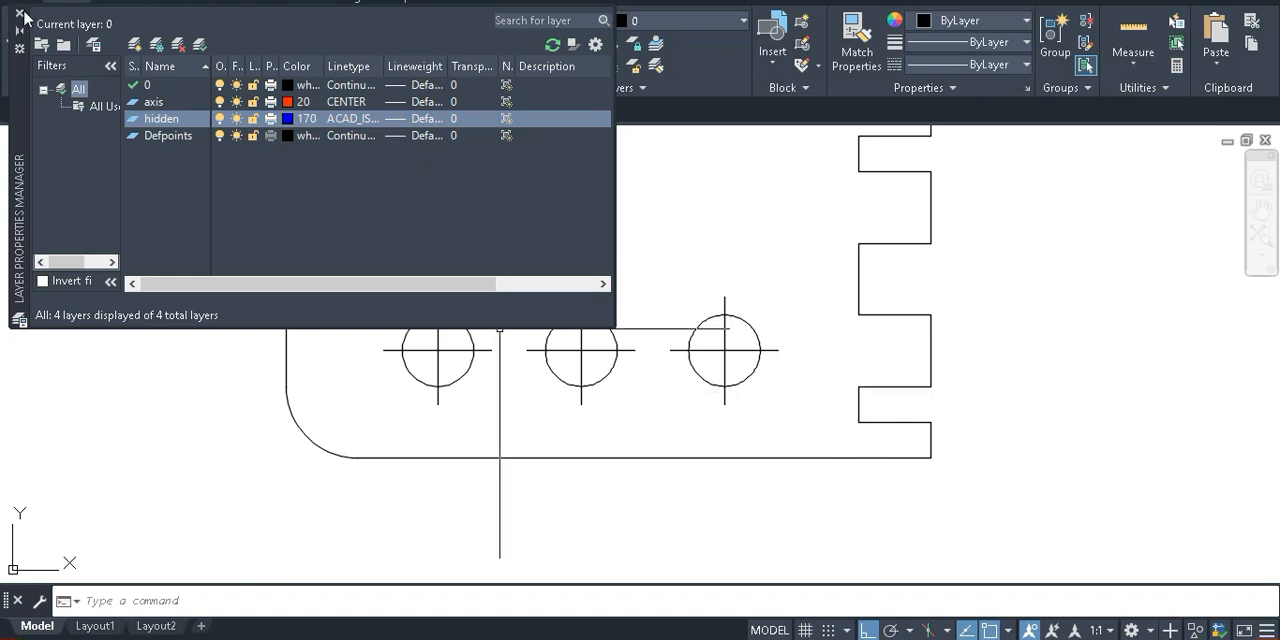
{"action": "left_click", "coordinate": [19, 13]}
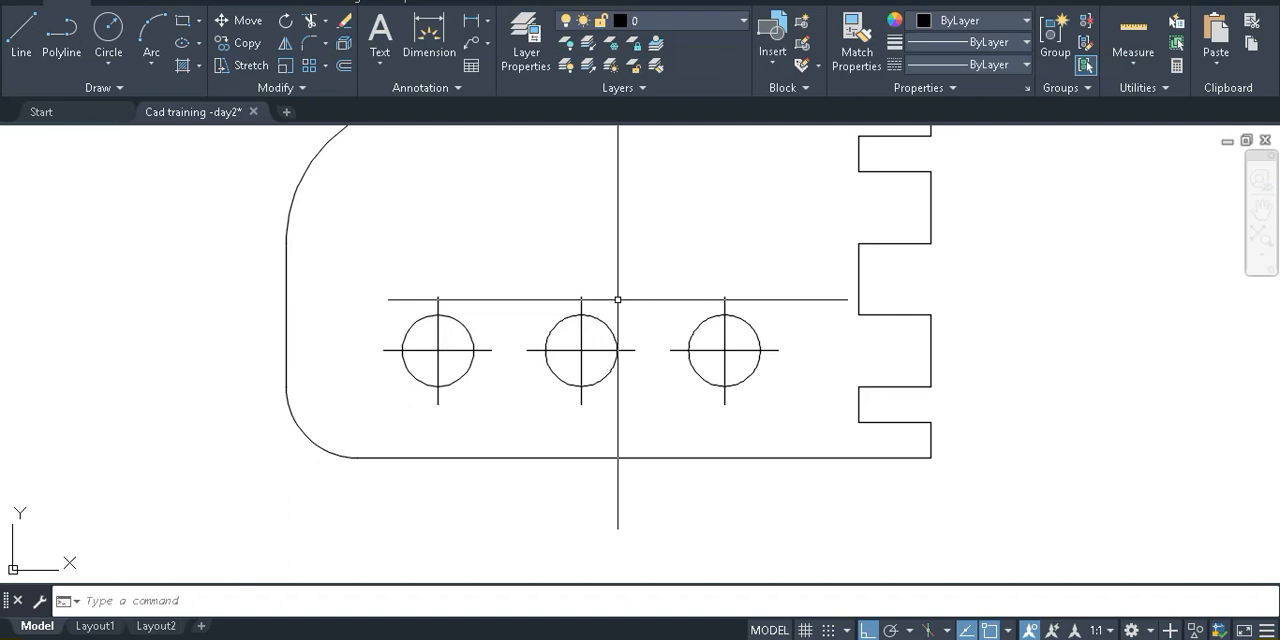
Change the linetype of the crossing centre lines on all three holes to CENTER
{"action": "left_click", "coordinate": [728, 360]}
{"action": "left_click", "coordinate": [600, 356]}
{"action": "left_click", "coordinate": [572, 345]}
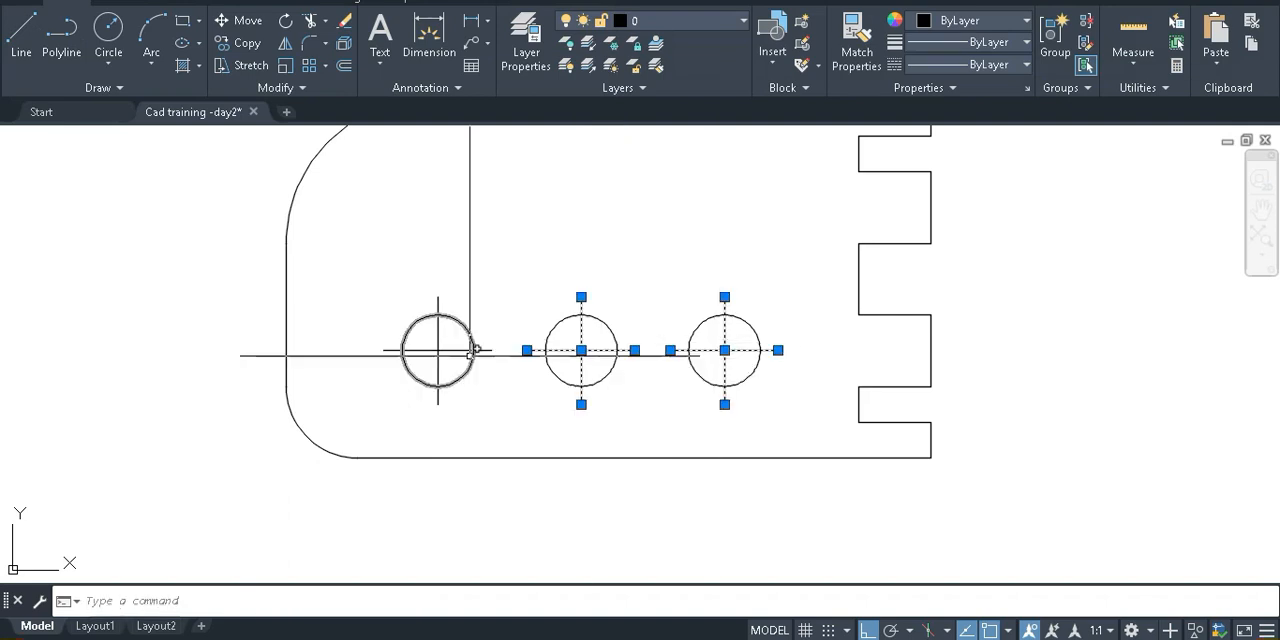
{"action": "left_click", "coordinate": [450, 360]}
{"action": "left_click", "coordinate": [434, 355]}
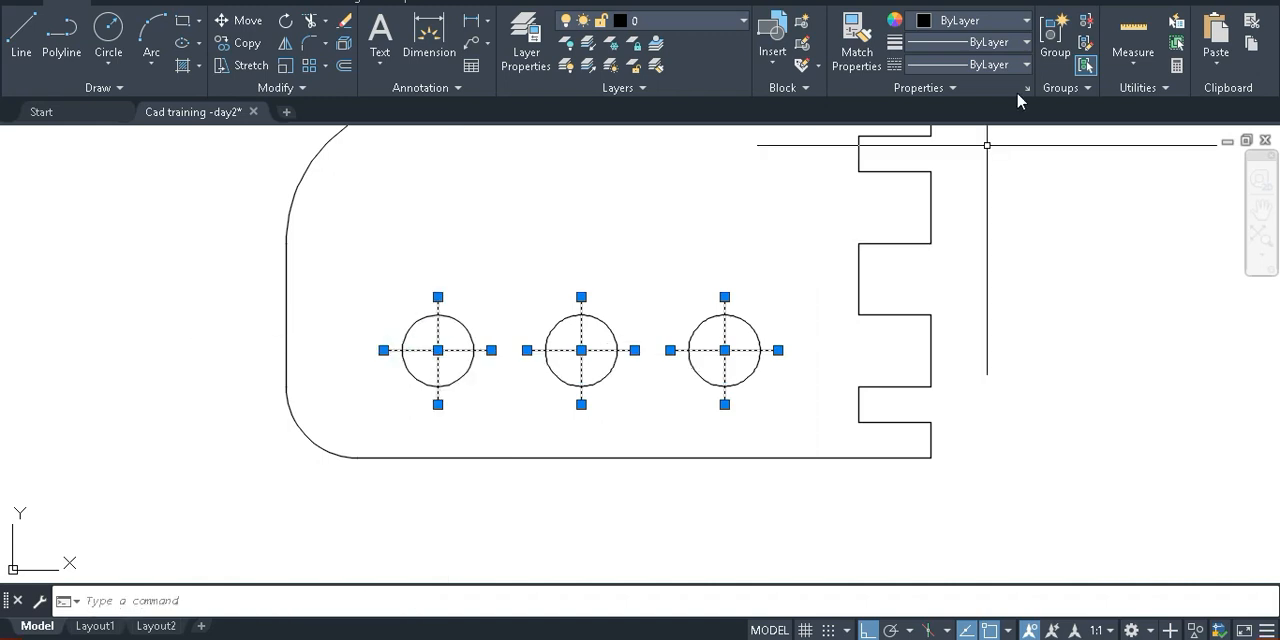
{"action": "left_click", "coordinate": [1027, 65]}
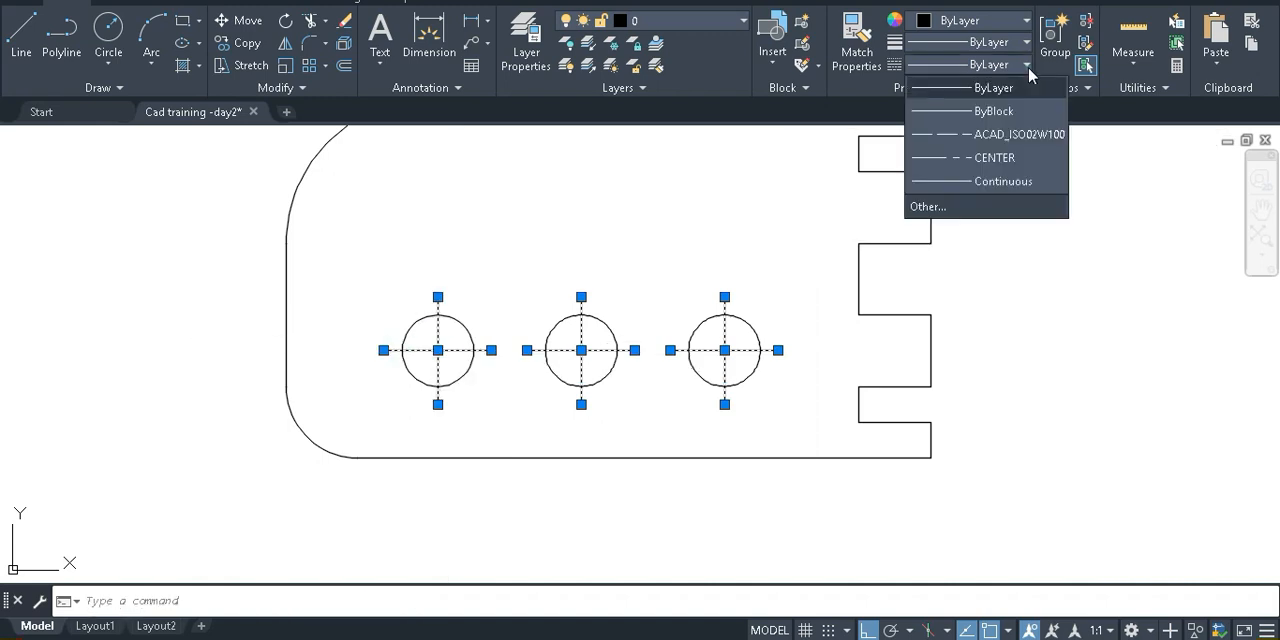
{"action": "left_click", "coordinate": [1003, 162]}
{"action": "key", "text": "Escape"}
Set the linetype scale of the six hole centre lines to 3
{"action": "scroll", "coordinate": [725, 340], "scroll_direction": "up", "scroll_amount": 4}
{"action": "left_click", "coordinate": [749, 351]}
{"action": "left_click", "coordinate": [697, 337]}
{"action": "left_click", "coordinate": [400, 363]}
{"action": "left_click", "coordinate": [330, 324]}
{"action": "scroll", "coordinate": [442, 367], "scroll_direction": "down", "scroll_amount": 4}
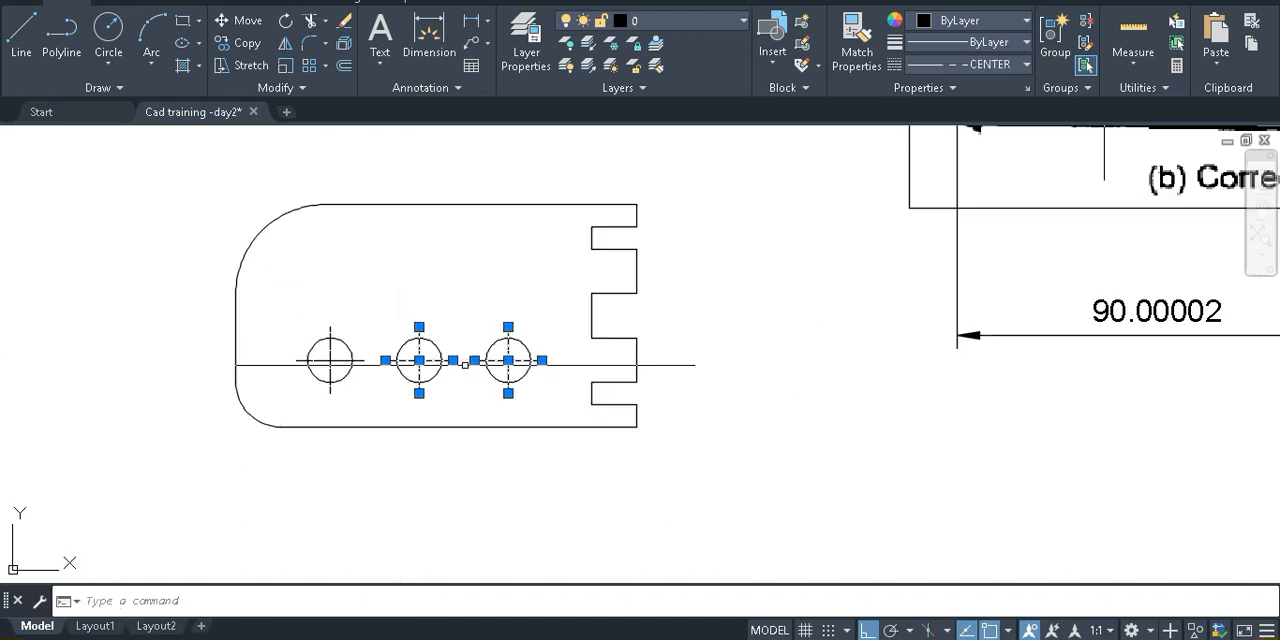
{"action": "scroll", "coordinate": [358, 363], "scroll_direction": "up", "scroll_amount": 3}
{"action": "left_click", "coordinate": [329, 370]}
{"action": "left_click", "coordinate": [261, 335]}
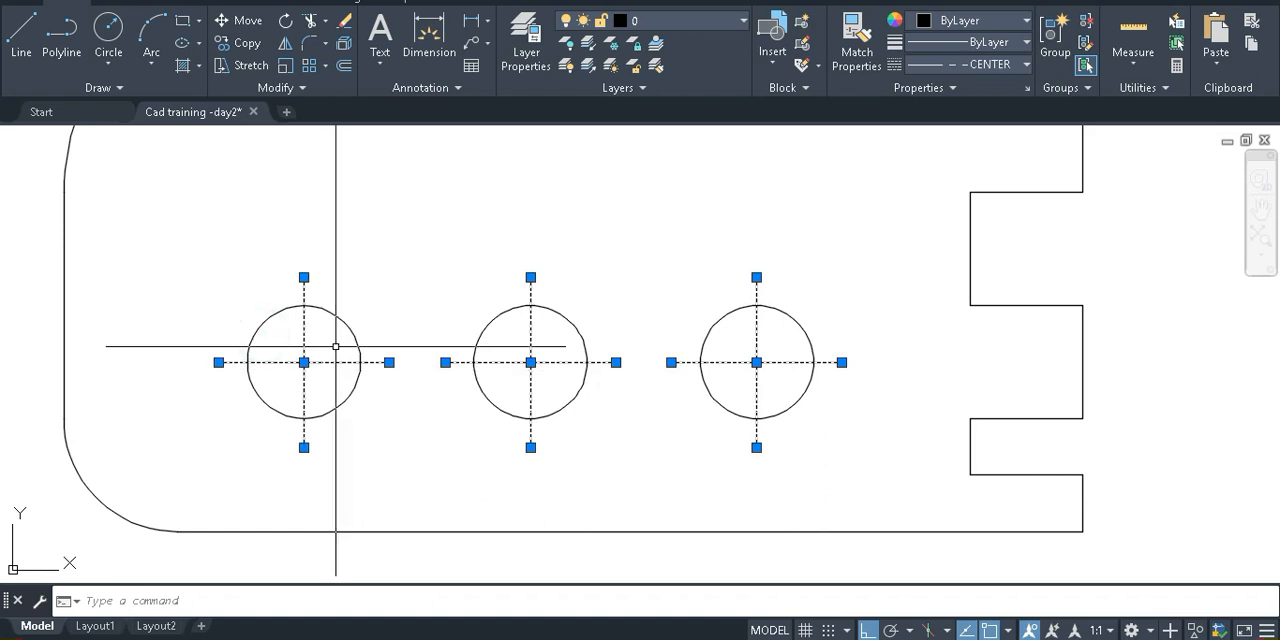
{"action": "key", "text": "ctrl+1"}
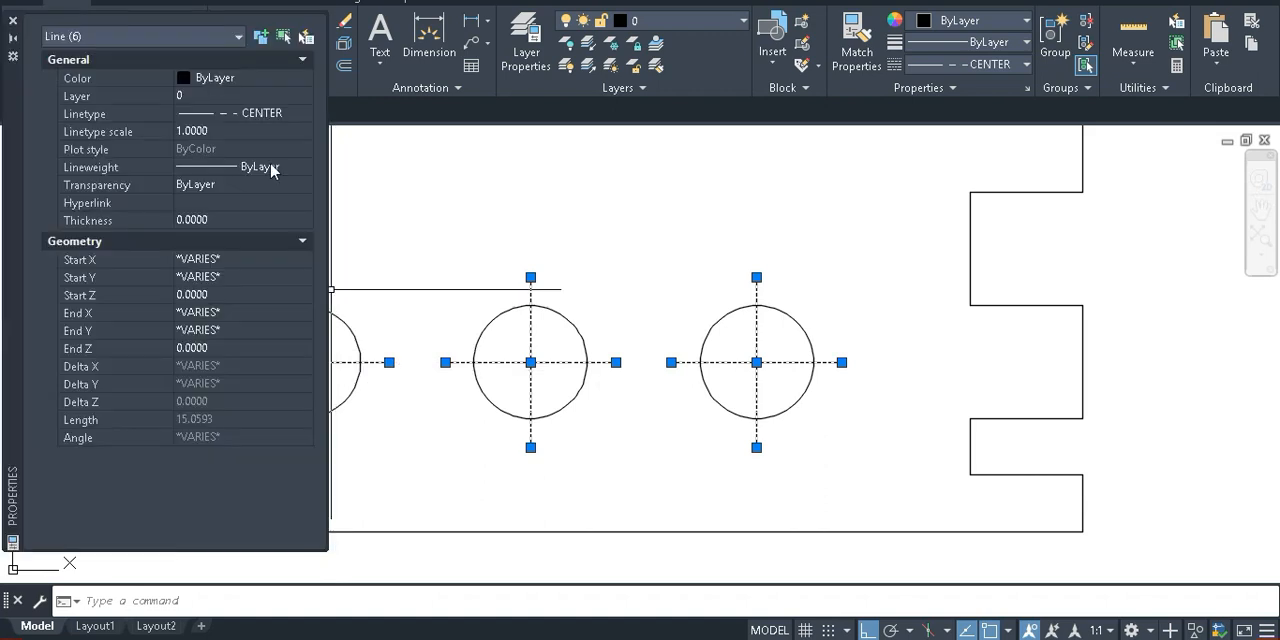
{"action": "left_click", "coordinate": [222, 134]}
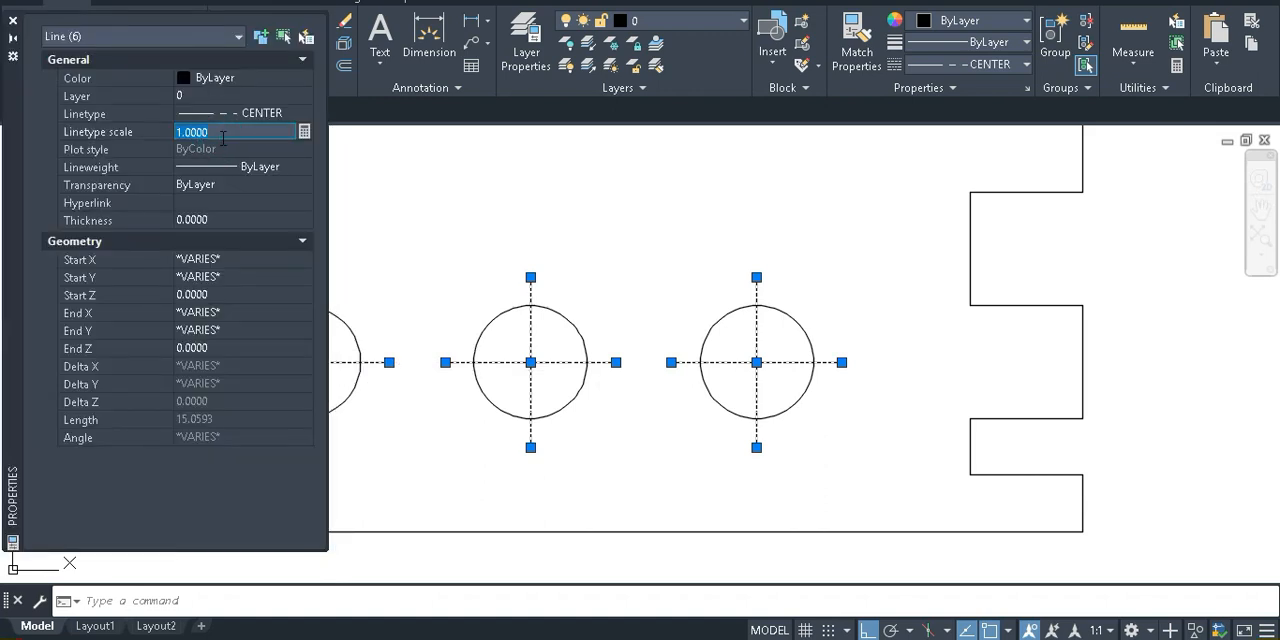
{"action": "key", "text": "Escape"}
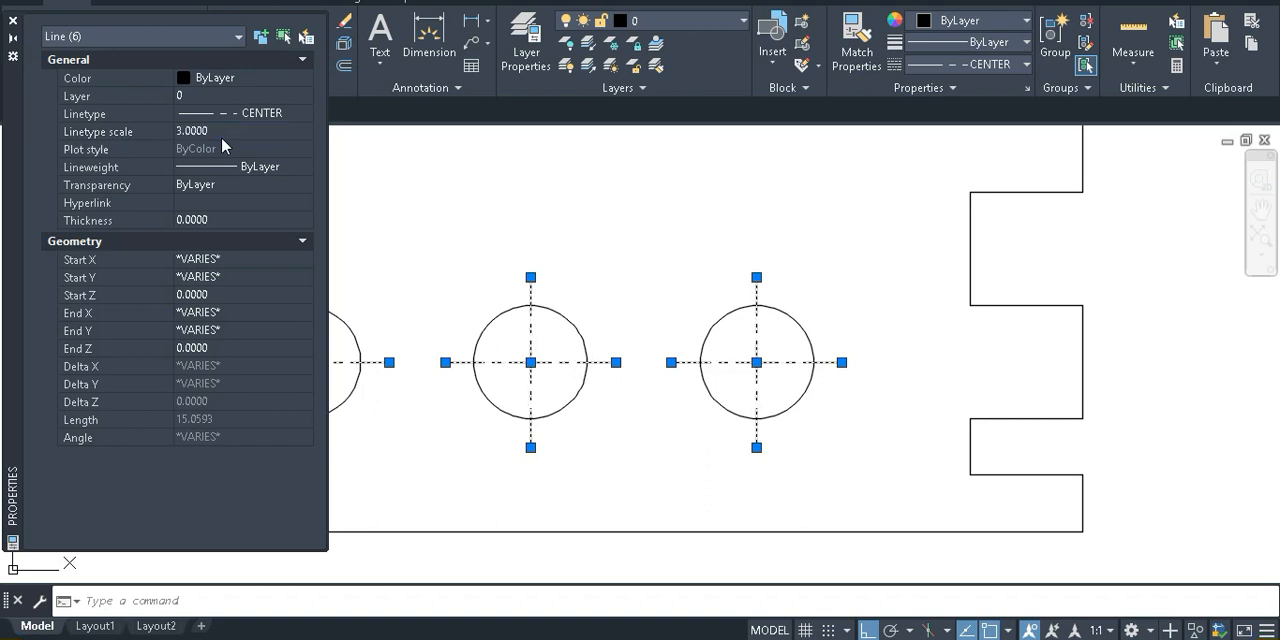
{"action": "key", "text": "Escape"}
{"action": "scroll", "coordinate": [800, 430], "scroll_direction": "down", "scroll_amount": 4}
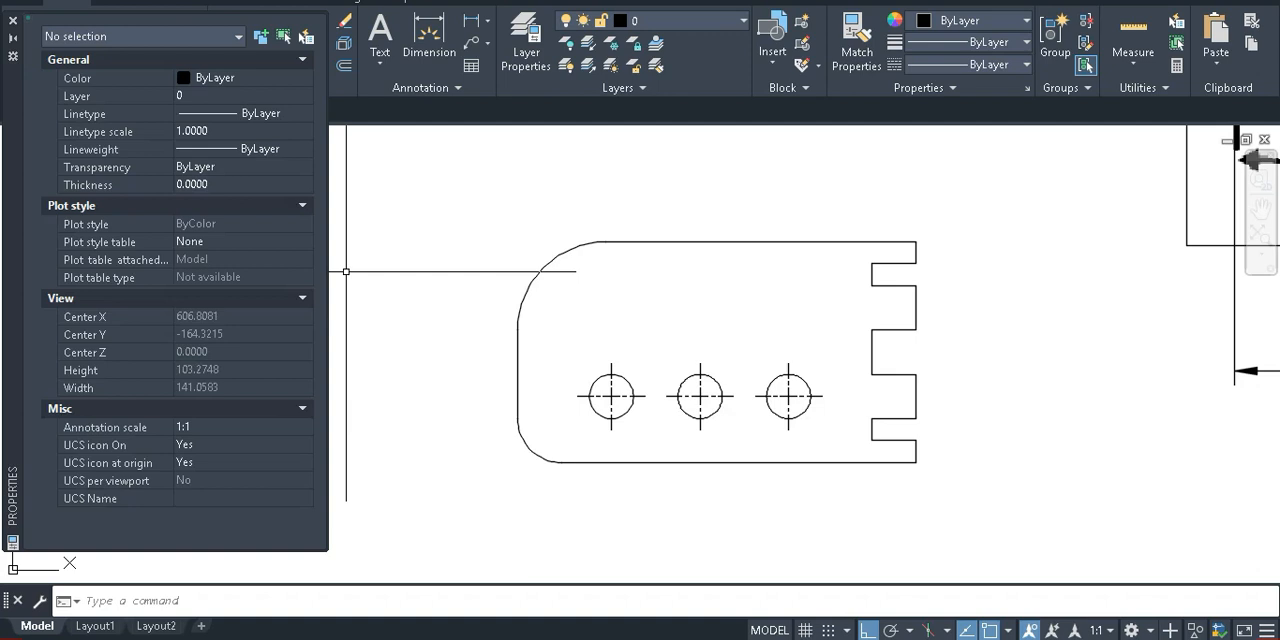
{"action": "key", "text": "ctrl+1"}
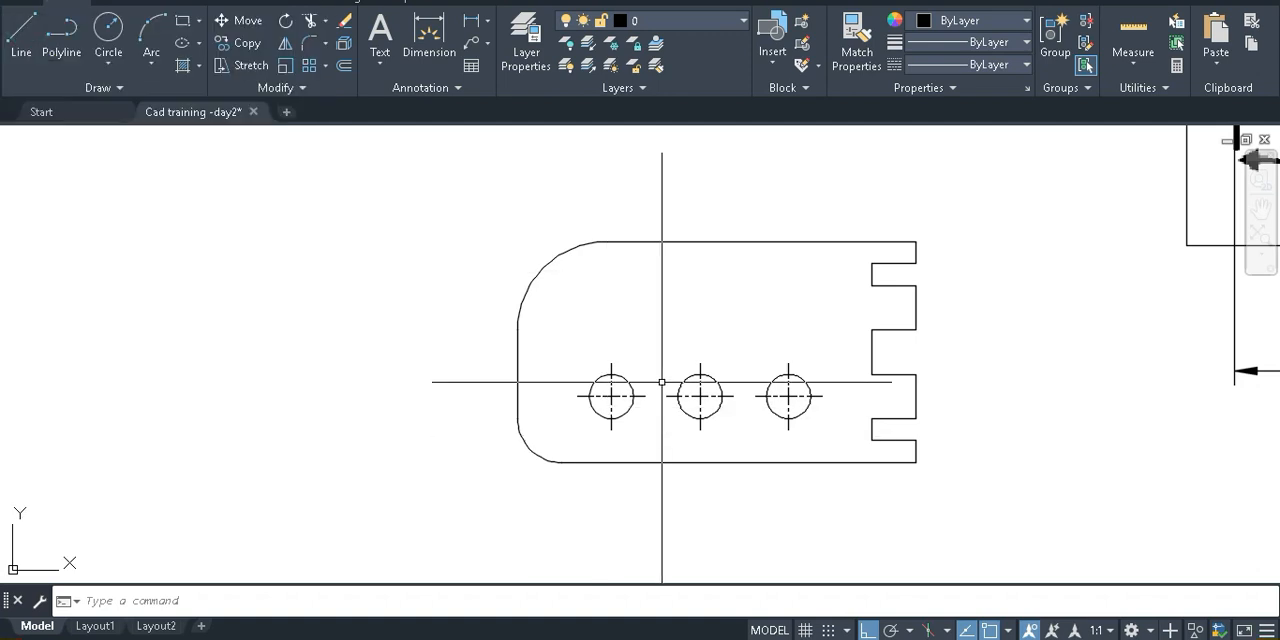
Try the ACAD_ISO02W100 linetype on the plate's straight upper edge and clear the selection
{"action": "left_click", "coordinate": [737, 241]}
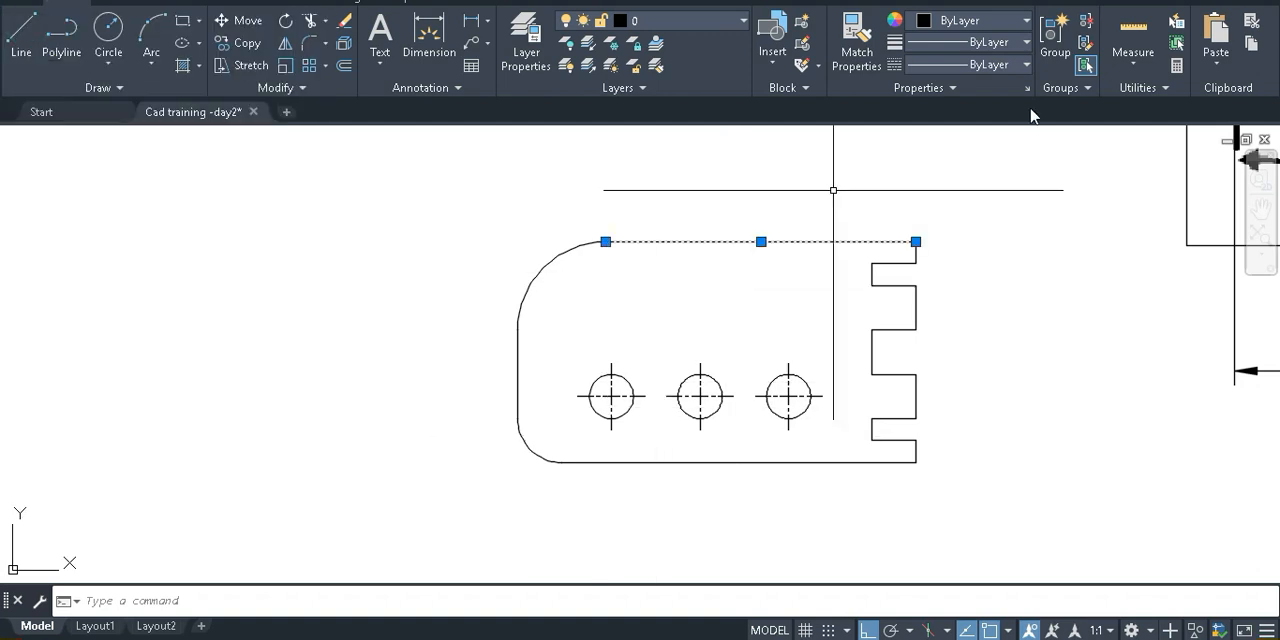
{"action": "left_click", "coordinate": [1025, 66]}
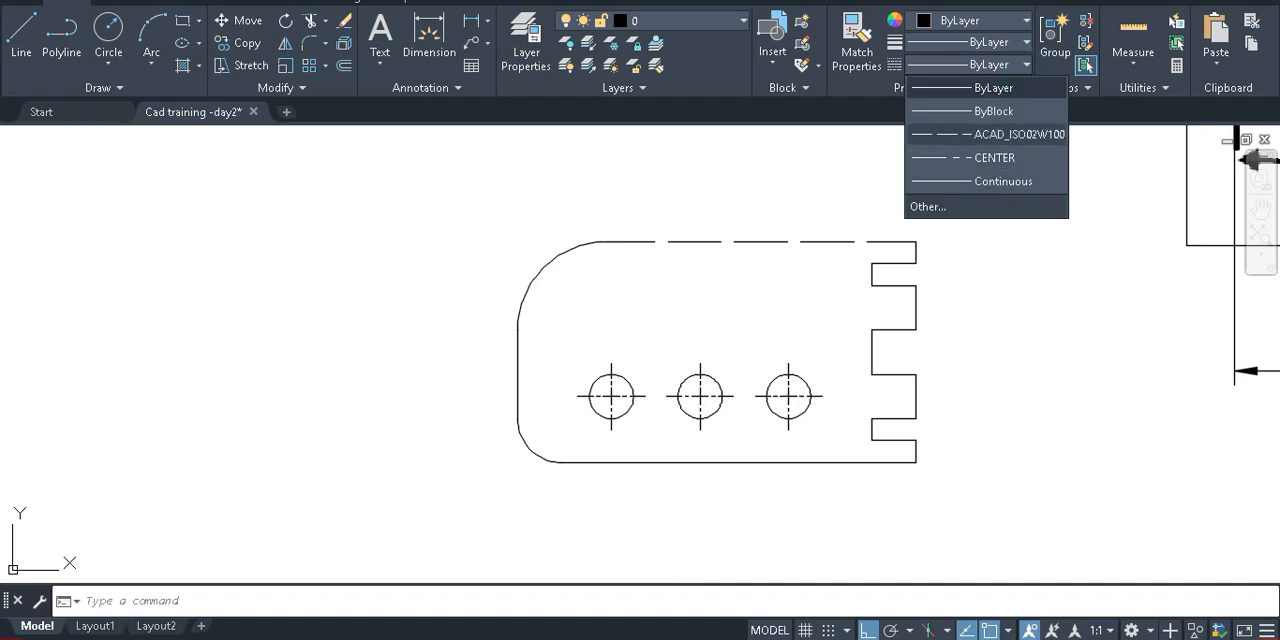
{"action": "left_click", "coordinate": [1018, 134]}
{"action": "key", "text": "Escape"}
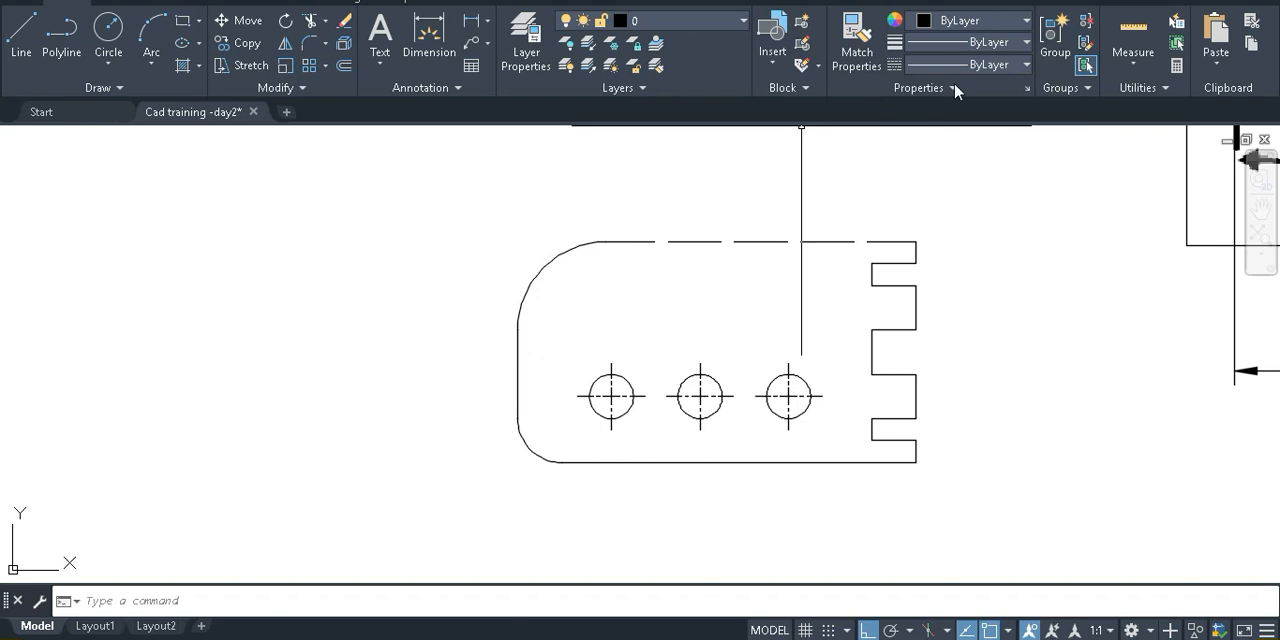
Open the Linetype Manager to review the loaded linetypes and close it without changes
{"action": "left_click", "coordinate": [1026, 64]}
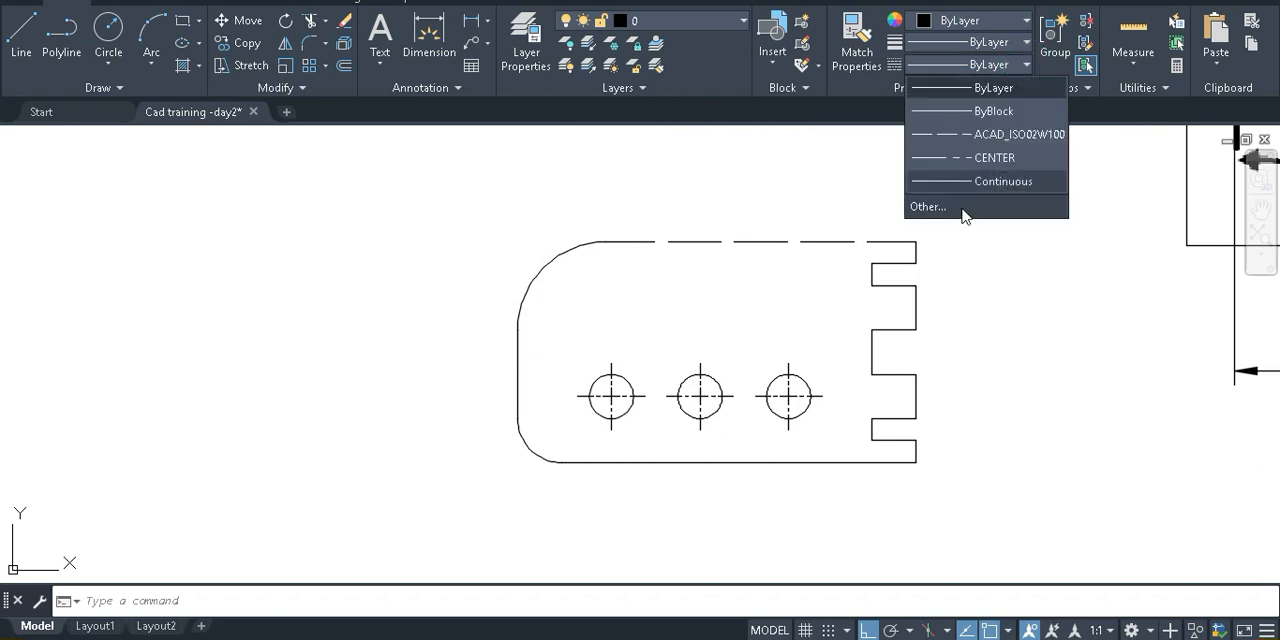
{"action": "left_click", "coordinate": [930, 208]}
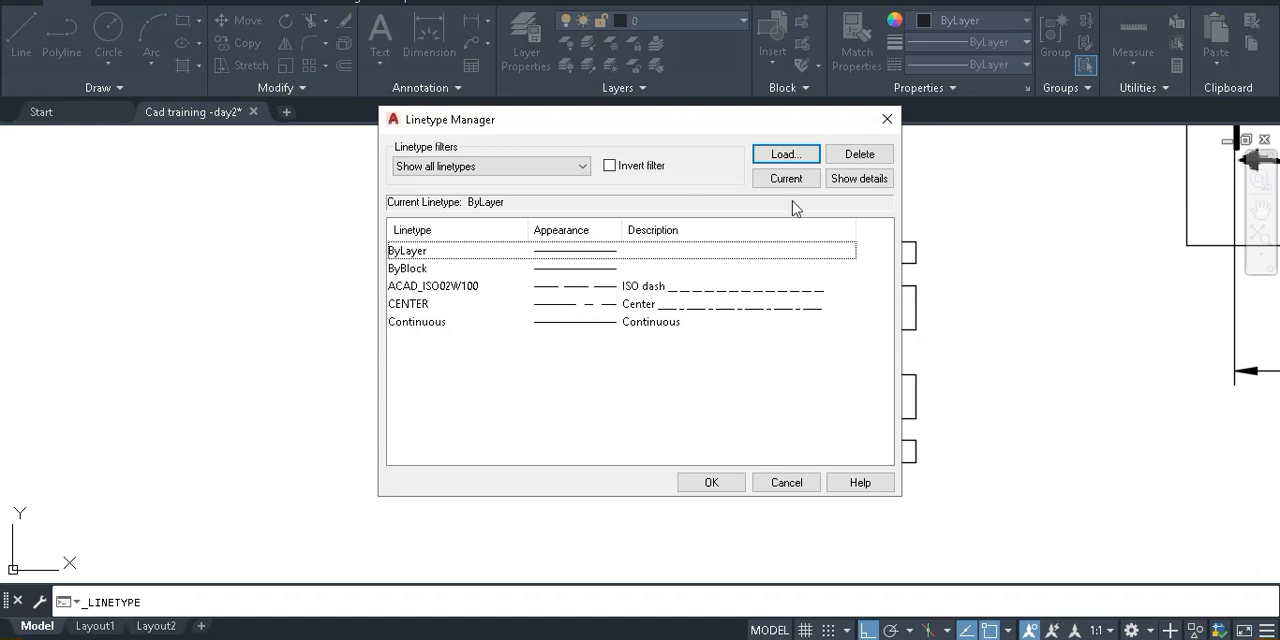
{"action": "left_click", "coordinate": [786, 483]}
Undo the linetype change on the plate's upper edge and save the drawing
{"action": "scroll", "coordinate": [773, 396], "scroll_direction": "down", "scroll_amount": 1}
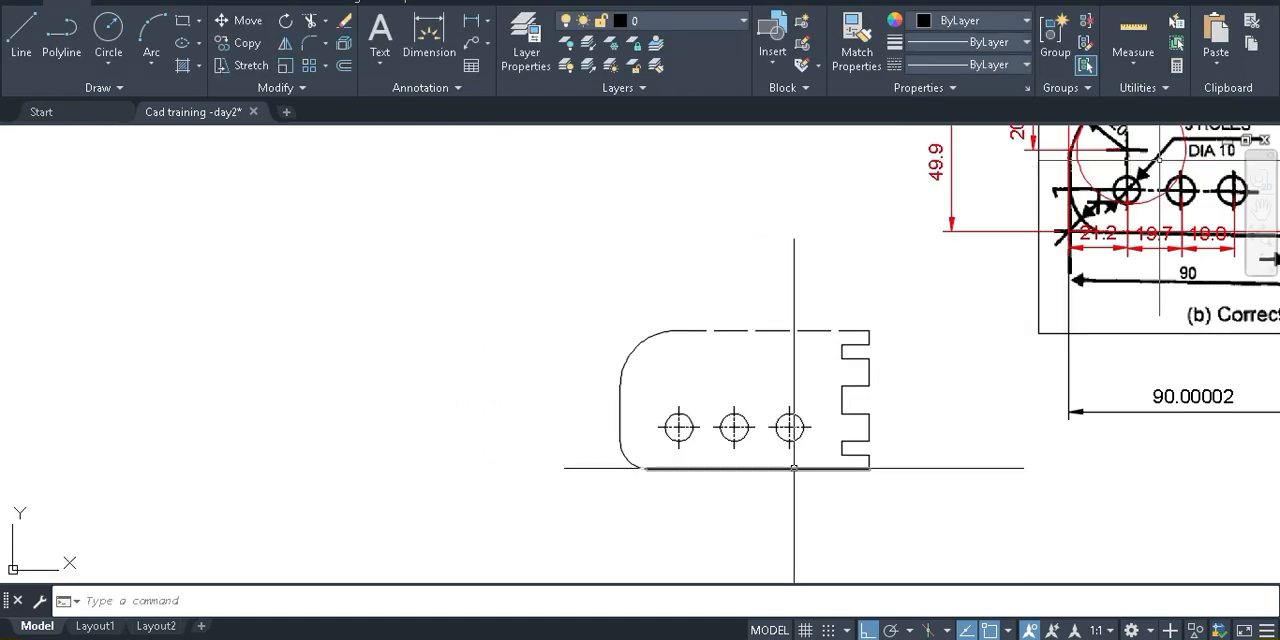
{"action": "scroll", "coordinate": [778, 420], "scroll_direction": "up", "scroll_amount": 1}
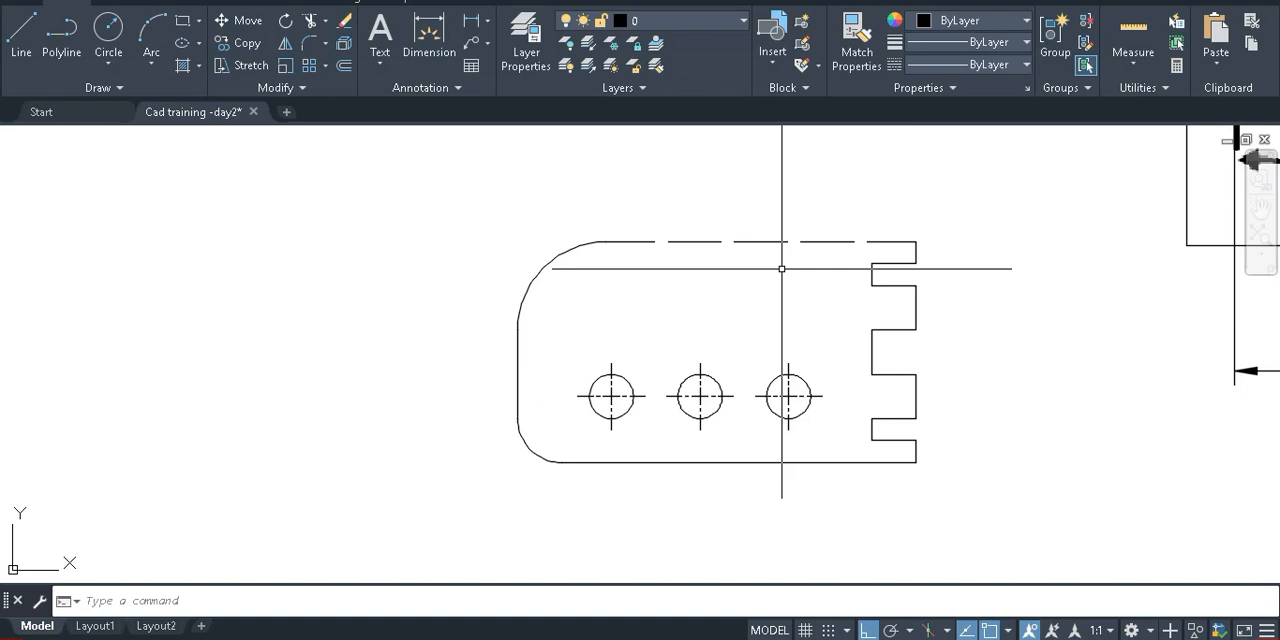
{"action": "key", "text": "ctrl+s"}
Switch to the CAD classes presentation, highlight the Hatch and Layer lines on slide 7 in yellow, and save it
{"action": "mouse_move", "coordinate": [840, 638]}
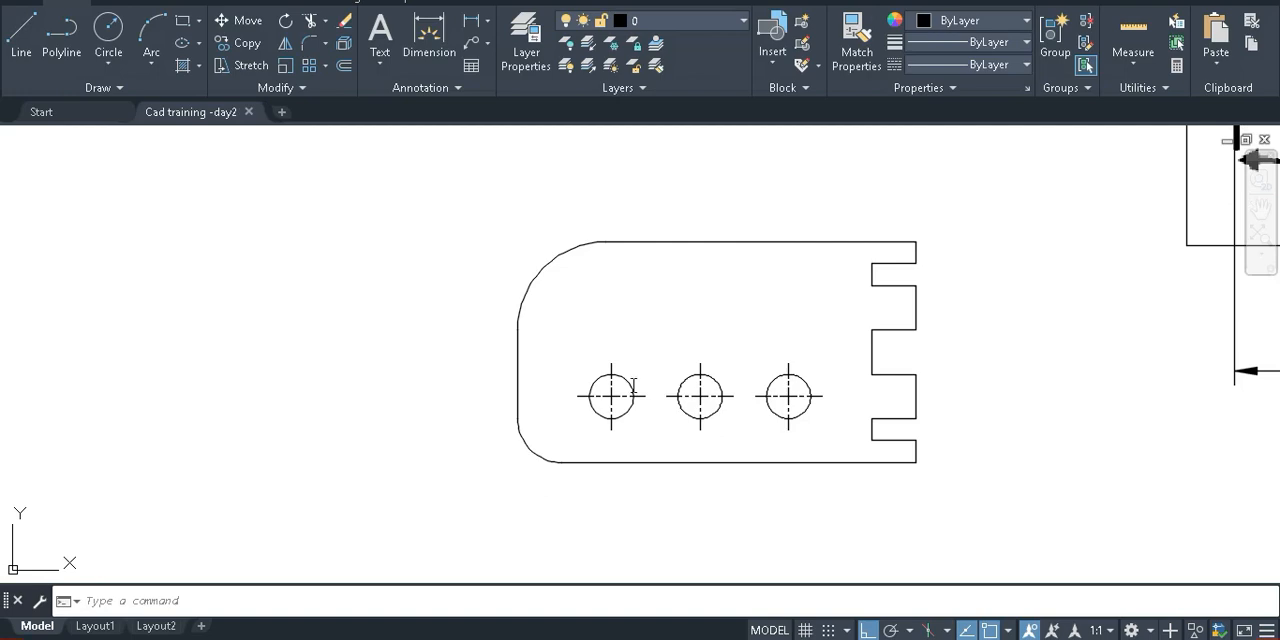
{"action": "key", "text": "alt+Tab"}
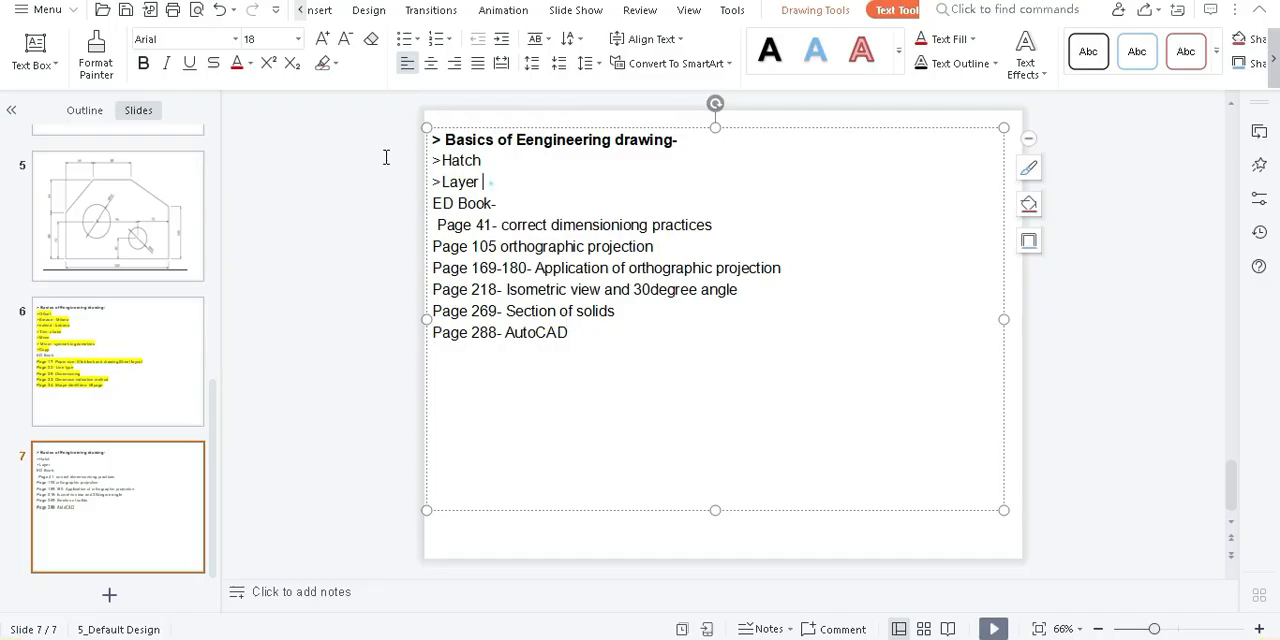
{"action": "left_click_drag", "start_coordinate": [490, 183], "coordinate": [386, 157]}
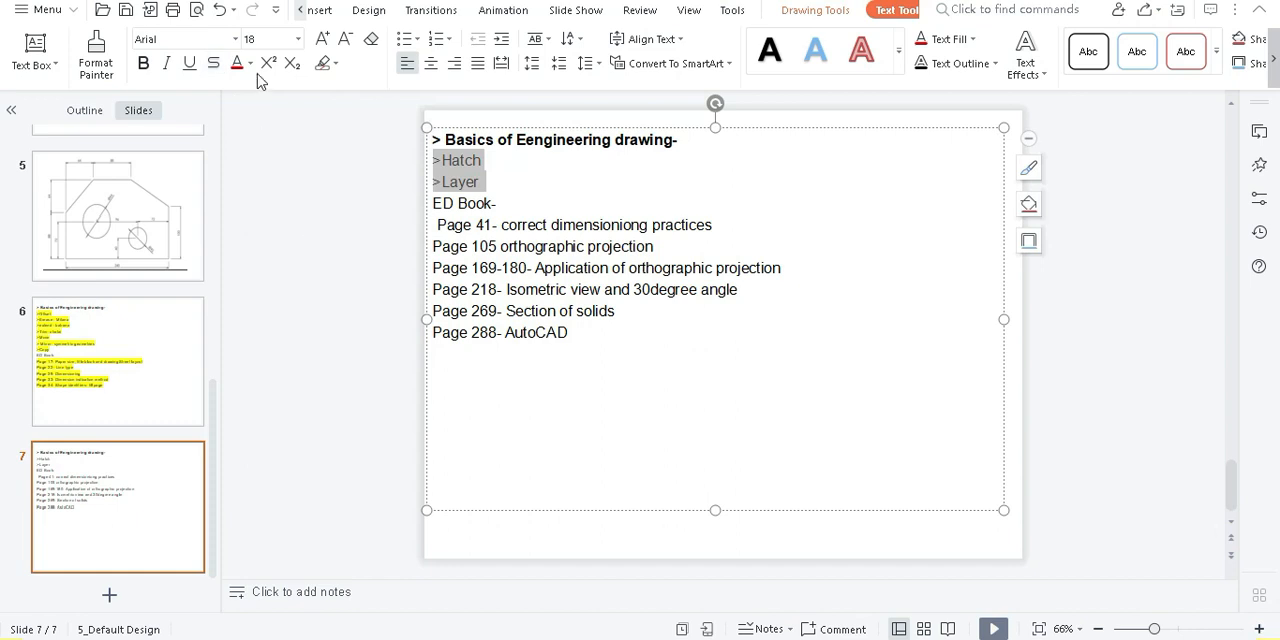
{"action": "left_click", "coordinate": [334, 68]}
{"action": "left_click", "coordinate": [323, 103]}
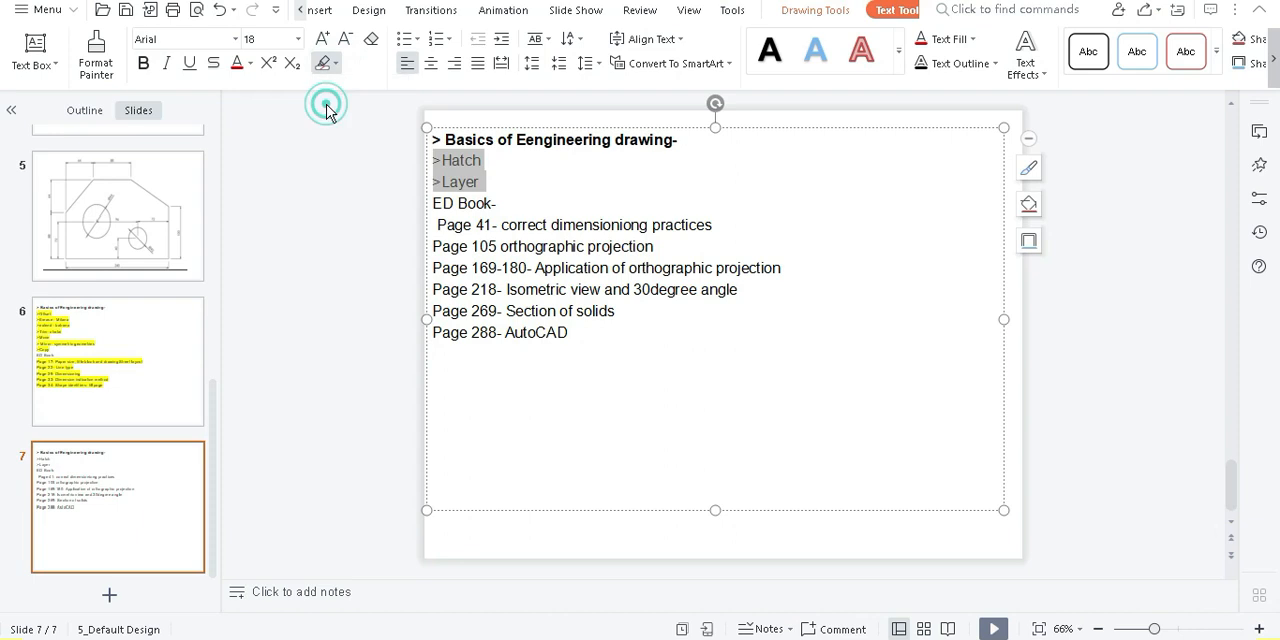
{"action": "left_click", "coordinate": [689, 437]}
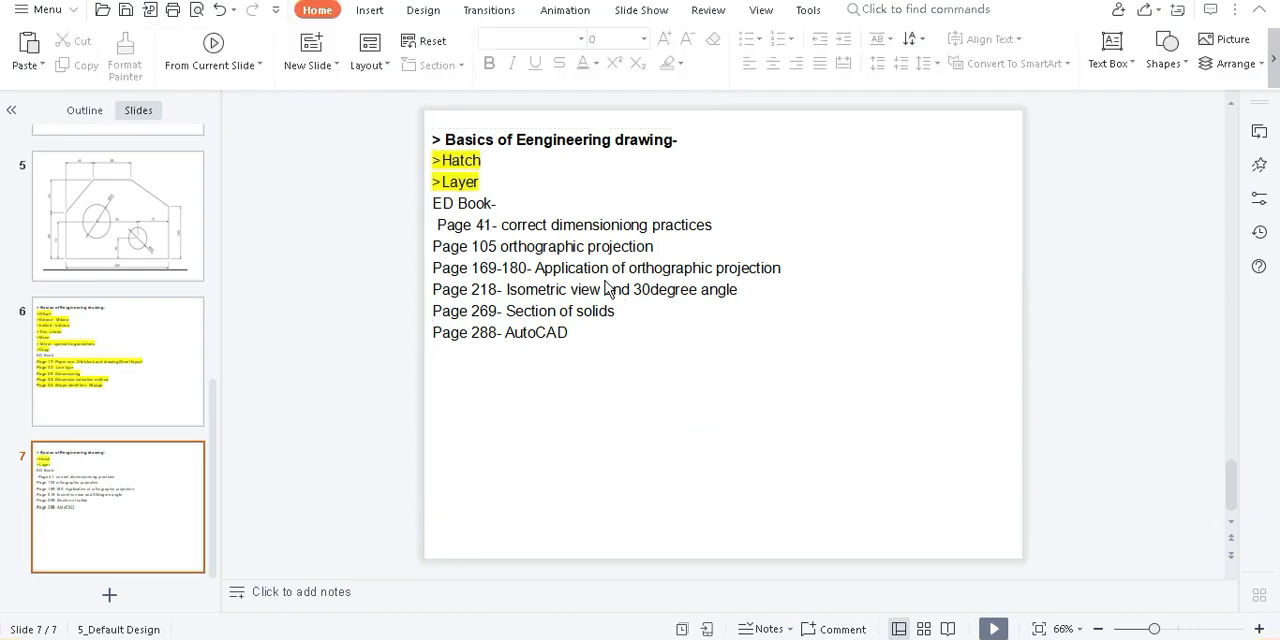
{"action": "key", "text": "ctrl+s"}
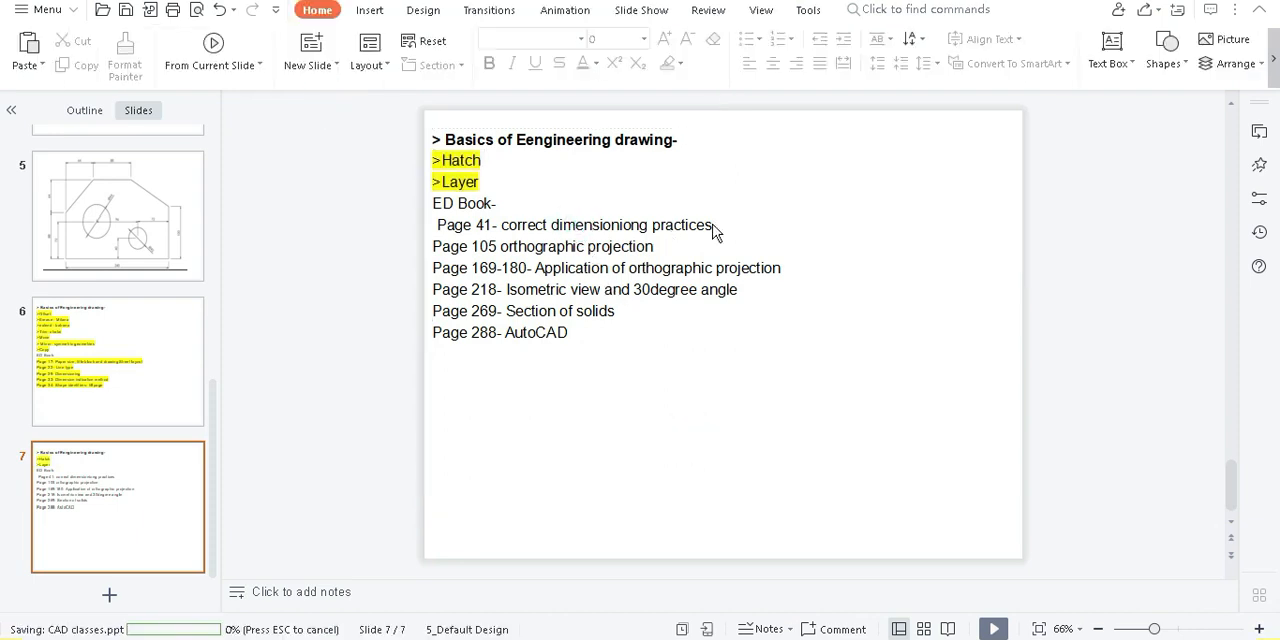
Highlight the line "Page 41- correct dimensioniong practices" on slide 7 in yellow and save the presentation
{"action": "left_click", "coordinate": [628, 224]}
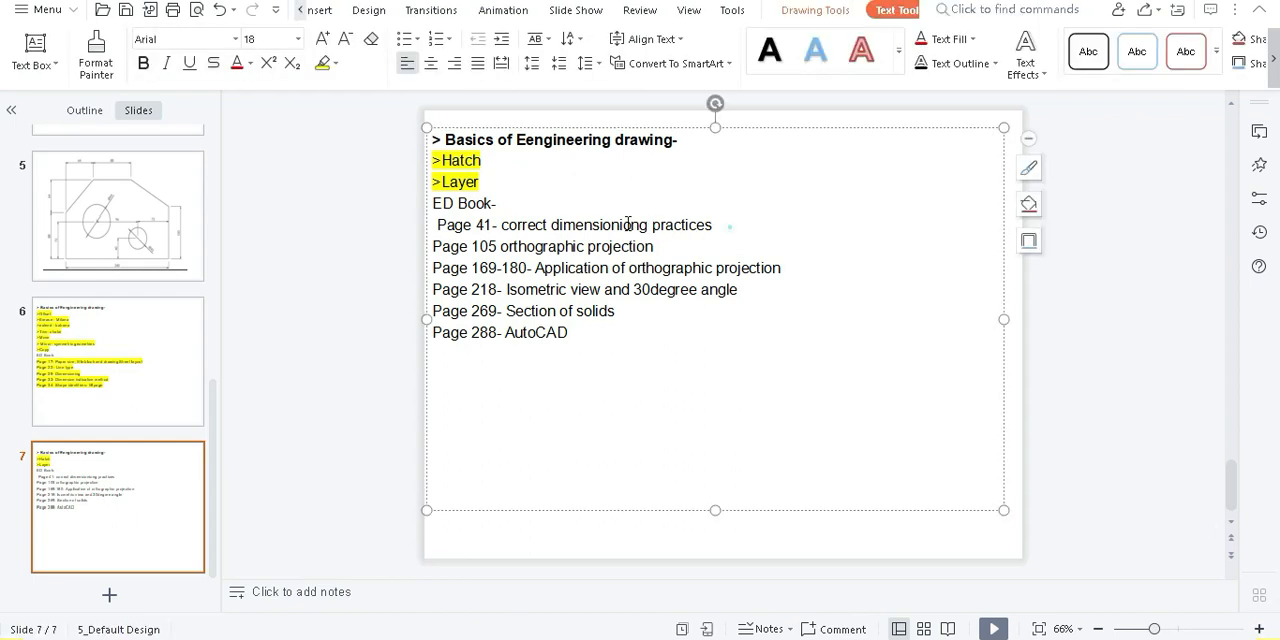
{"action": "triple_click", "coordinate": [424, 224]}
{"action": "left_click", "coordinate": [329, 63]}
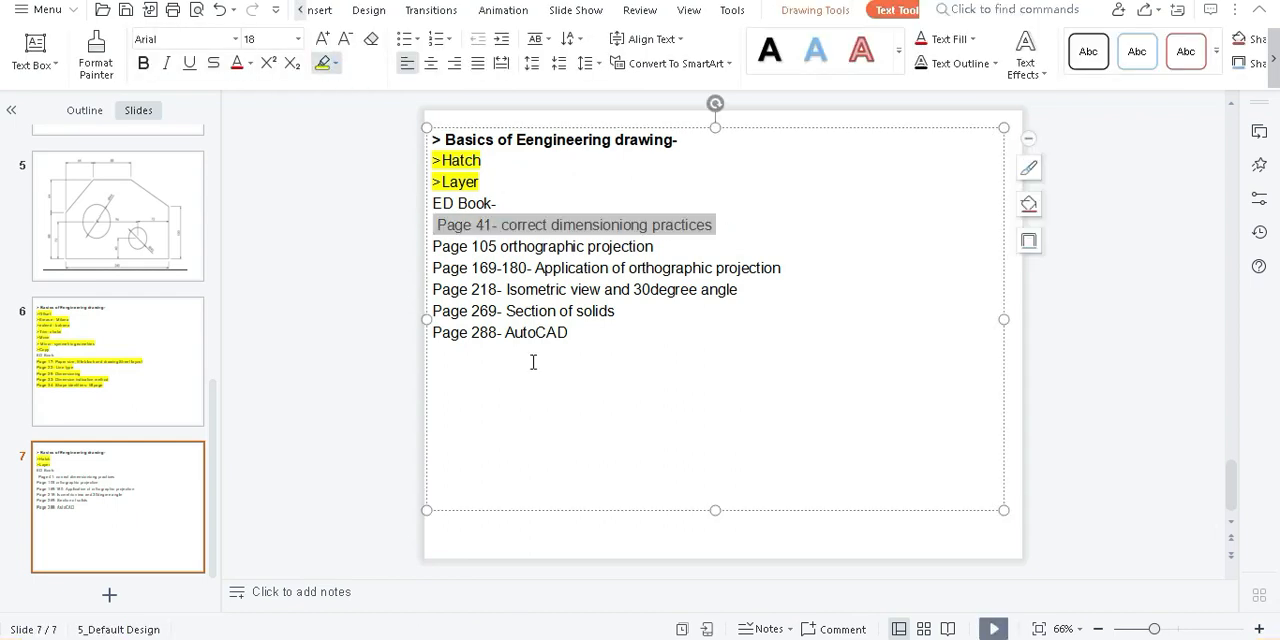
{"action": "left_click", "coordinate": [510, 402]}
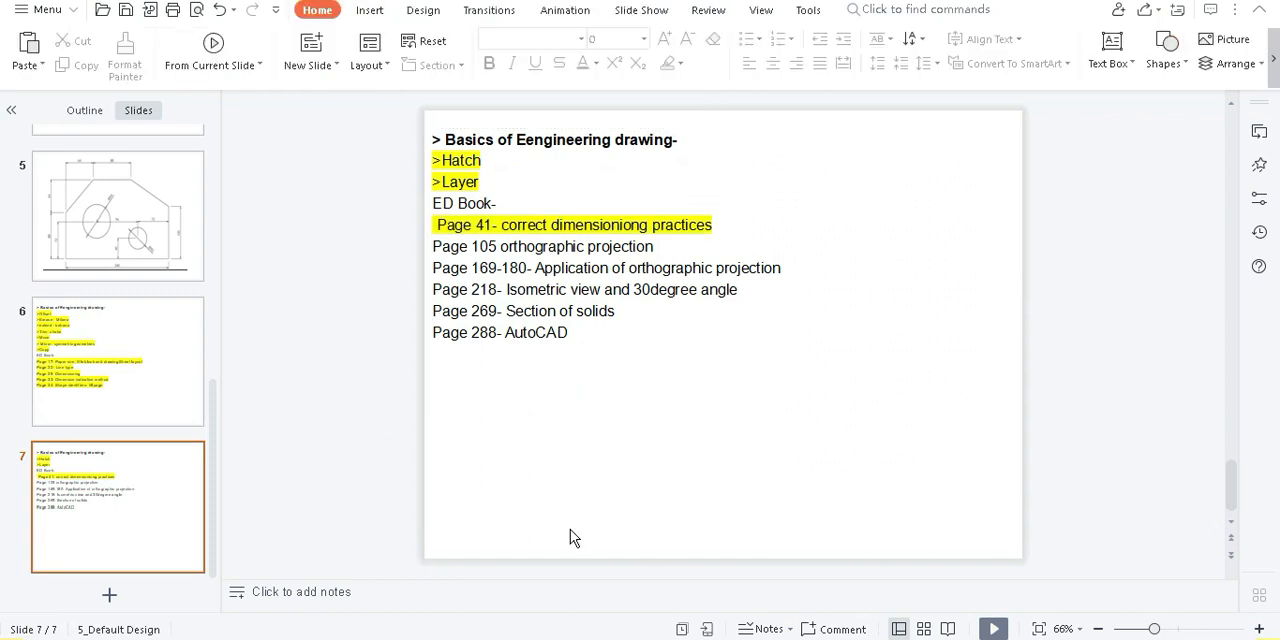
{"action": "key", "text": "ctrl+s"}
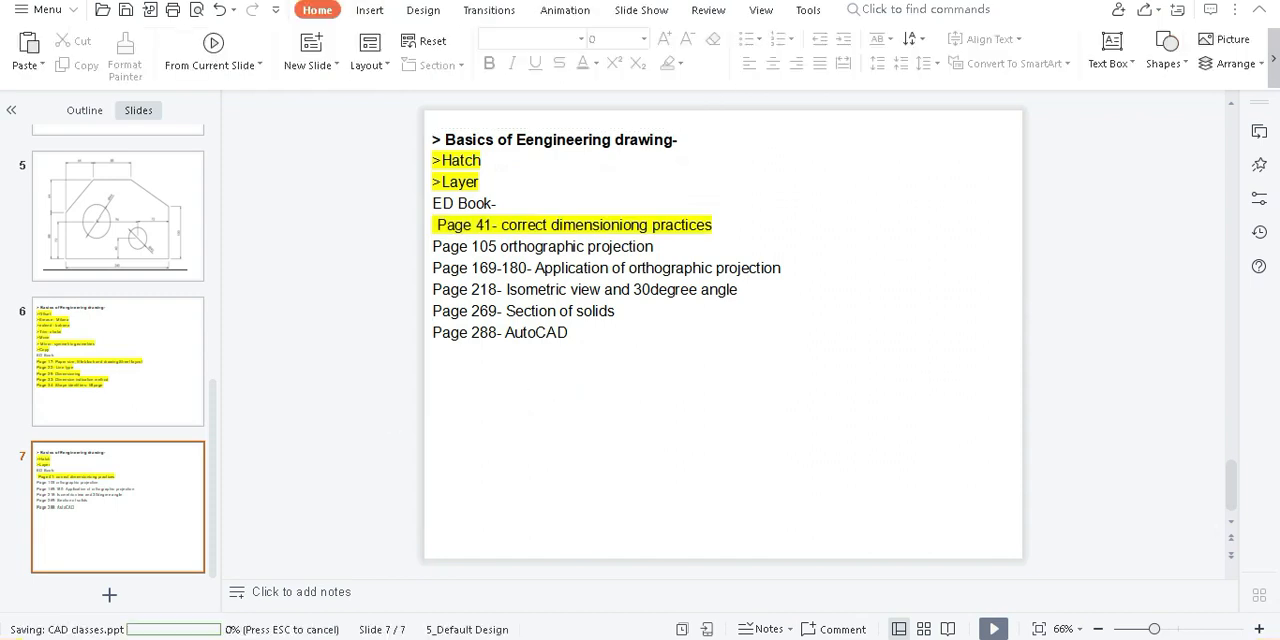
Switch to the Google Meet call, check the in-call messages and admit the waiting participant
{"action": "mouse_move", "coordinate": [298, 639]}
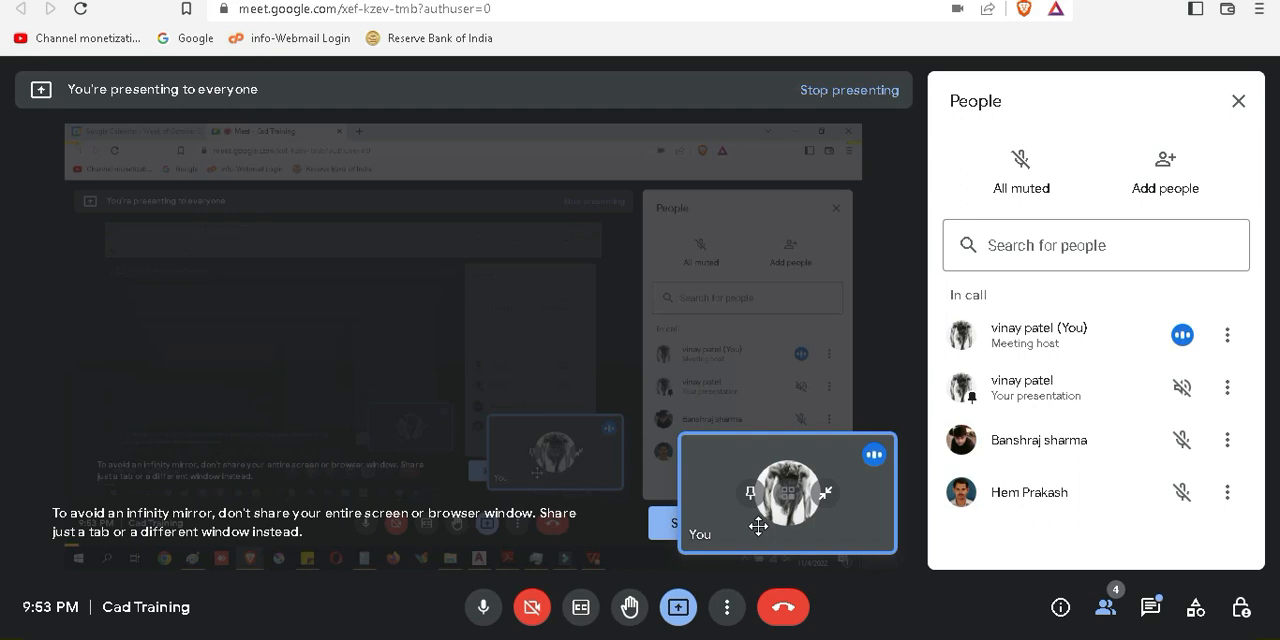
{"action": "left_click", "coordinate": [1150, 612]}
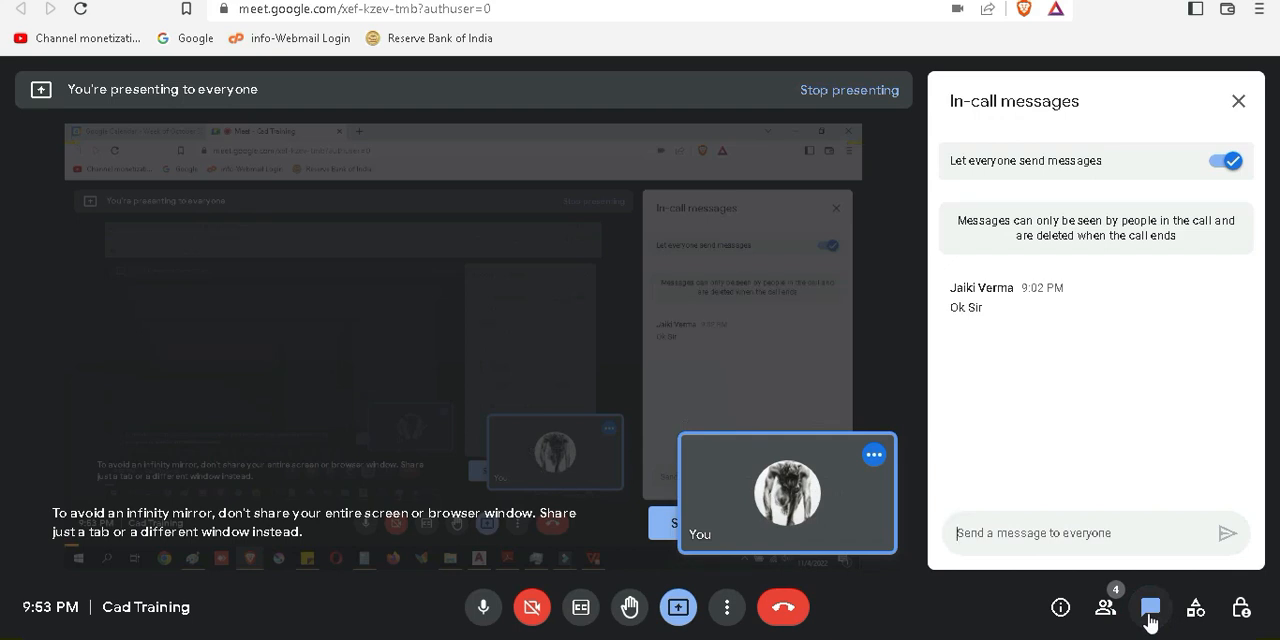
{"action": "left_click", "coordinate": [1238, 101]}
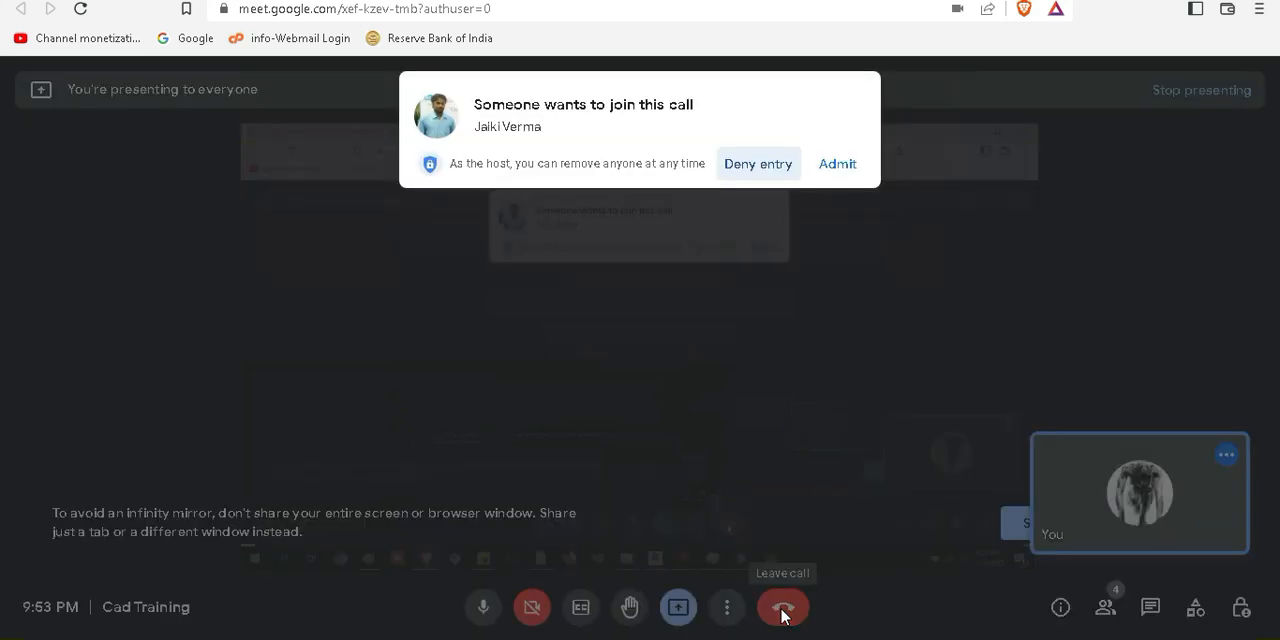
{"action": "left_click", "coordinate": [837, 166]}
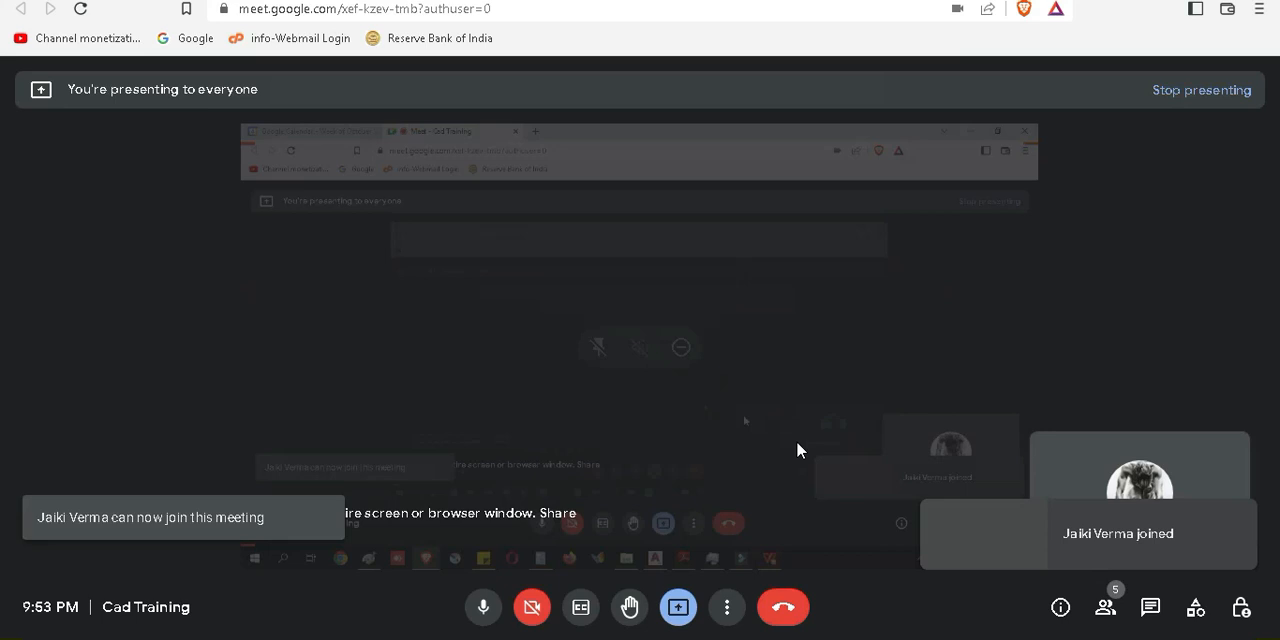